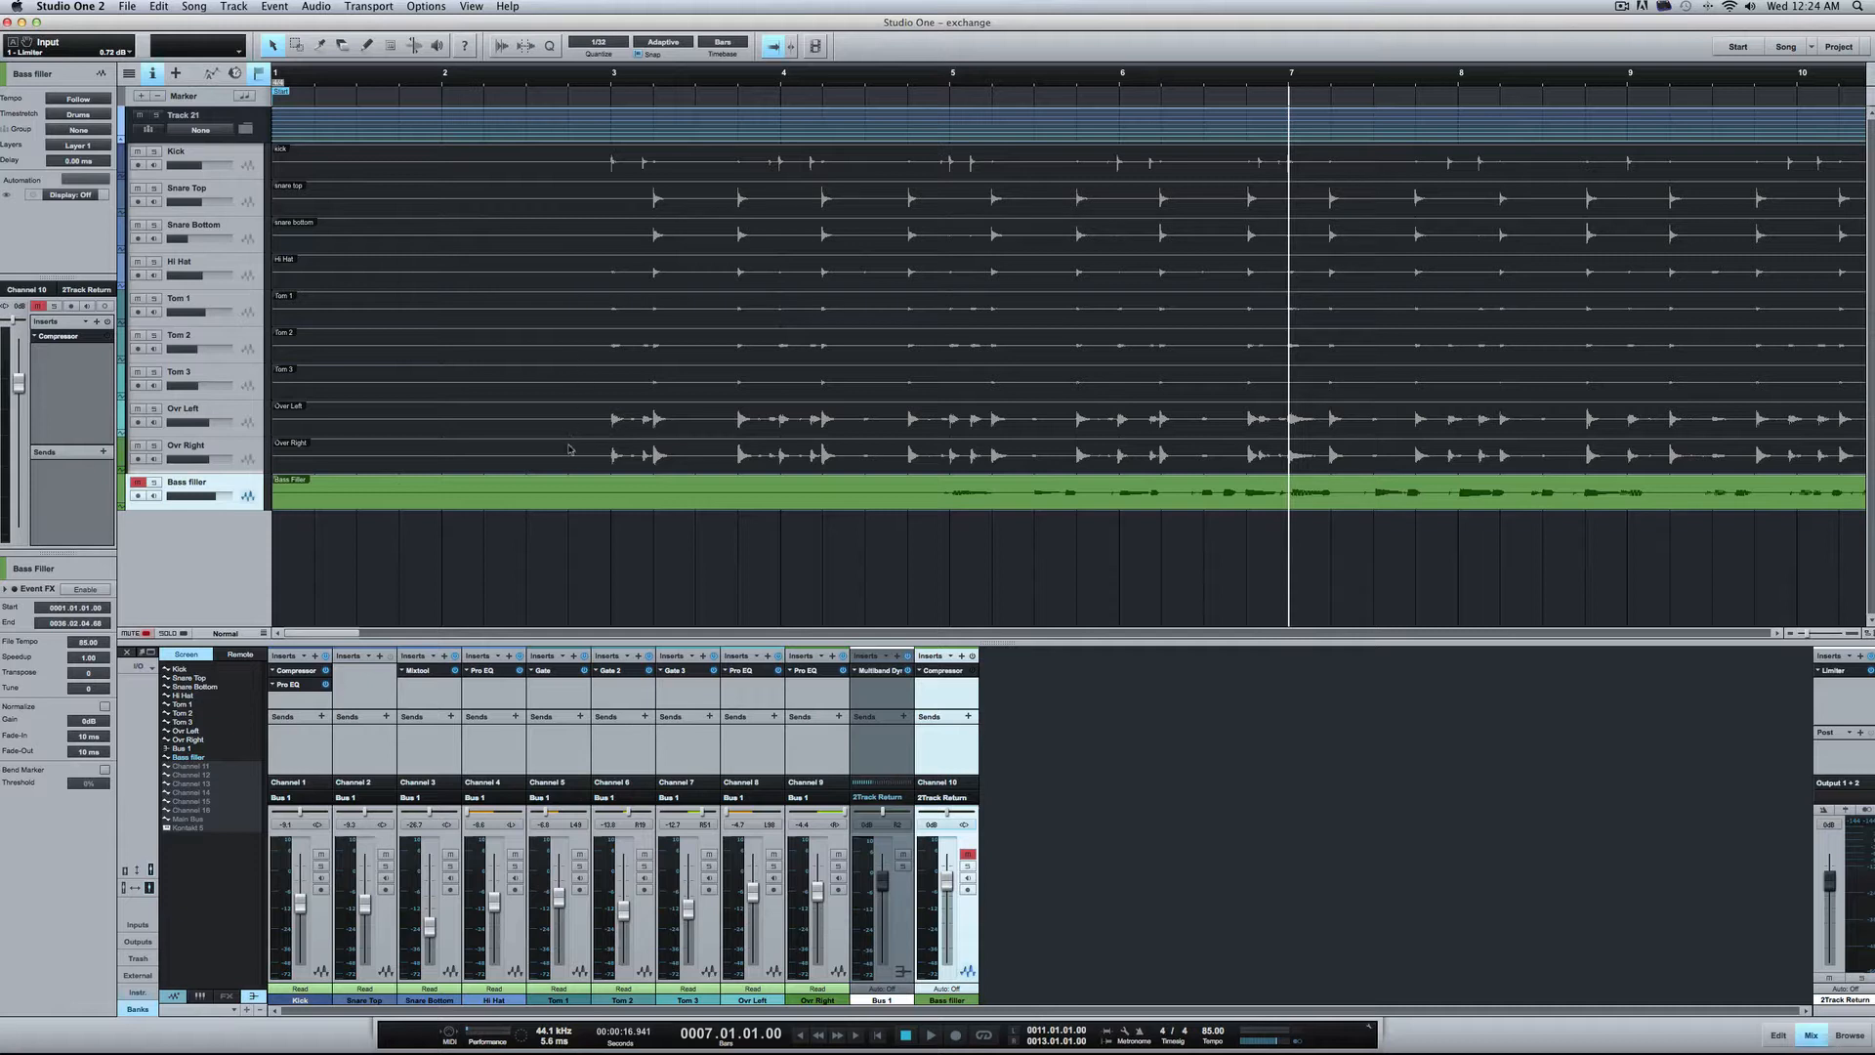
pyautogui.click(585, 166)
pyautogui.click(556, 461)
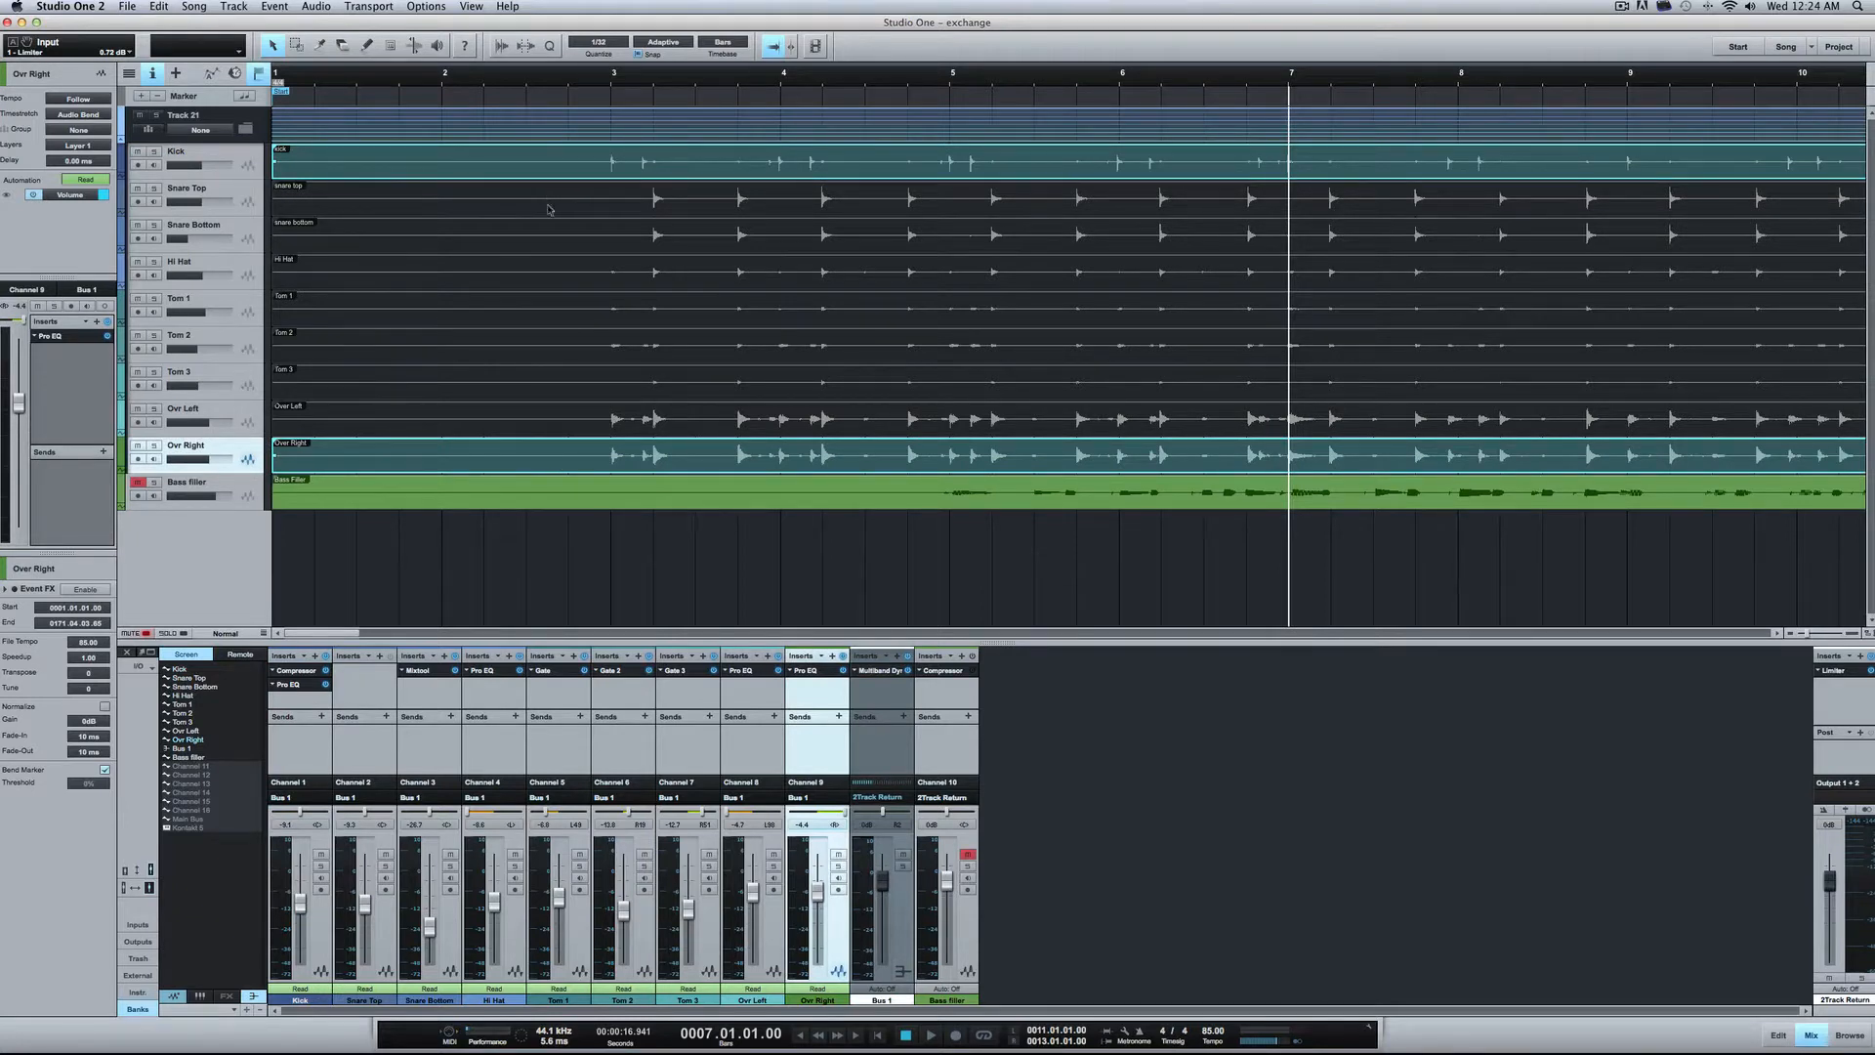
pyautogui.click(536, 558)
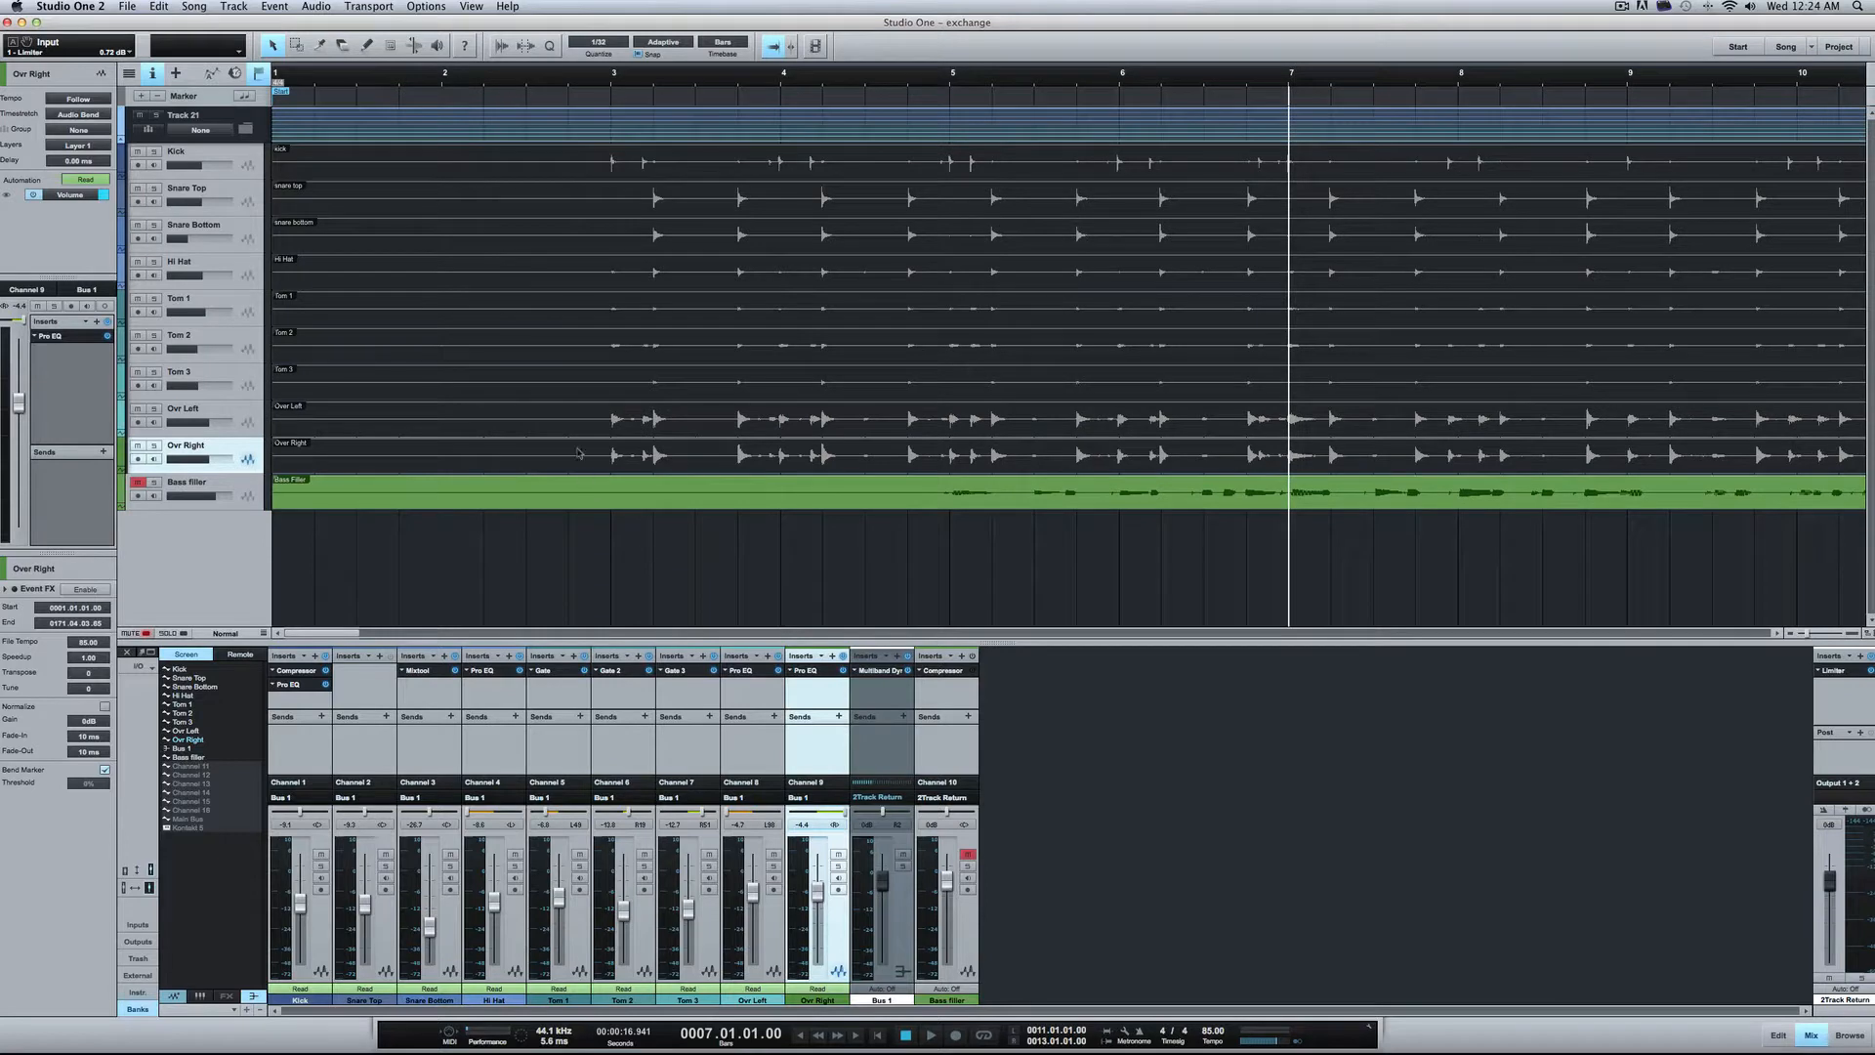
# Step: Play the song from bar 4, unmuting the Bass filler track to hear it with the drums and muting it again
pyautogui.click(783, 85)
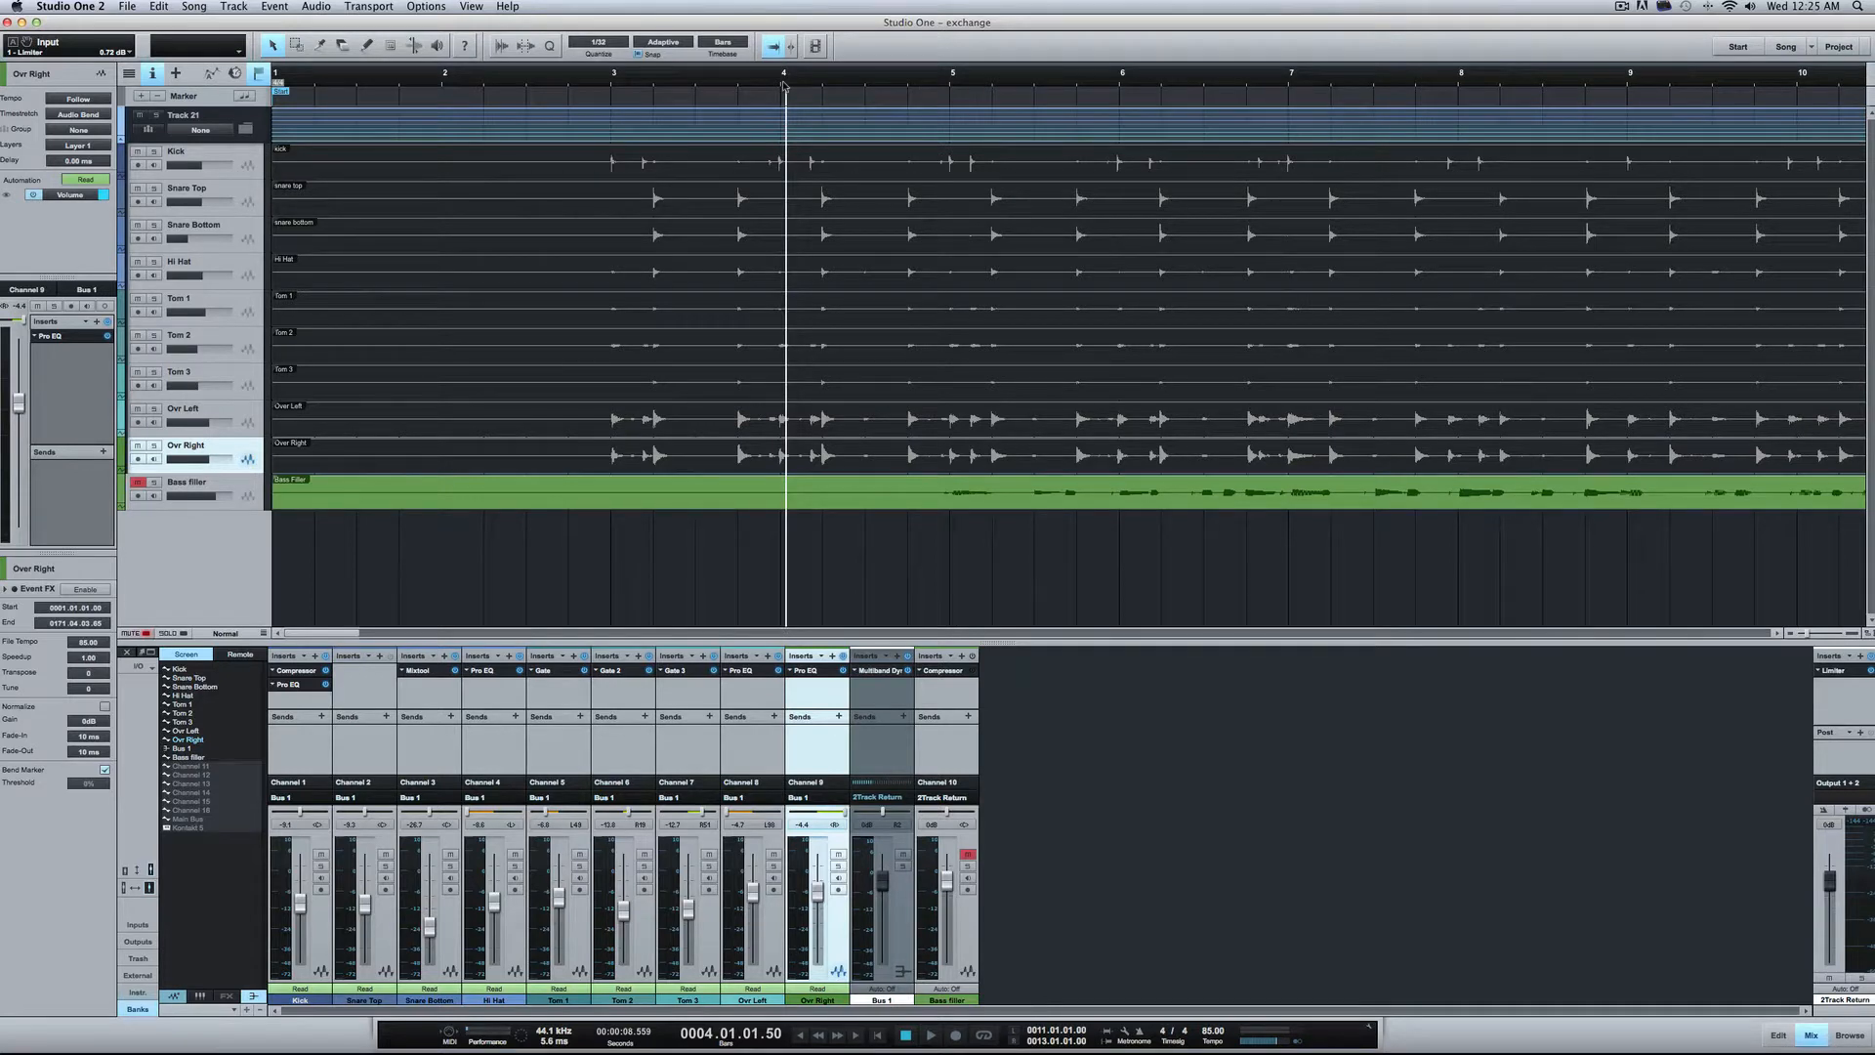
pyautogui.press('space')
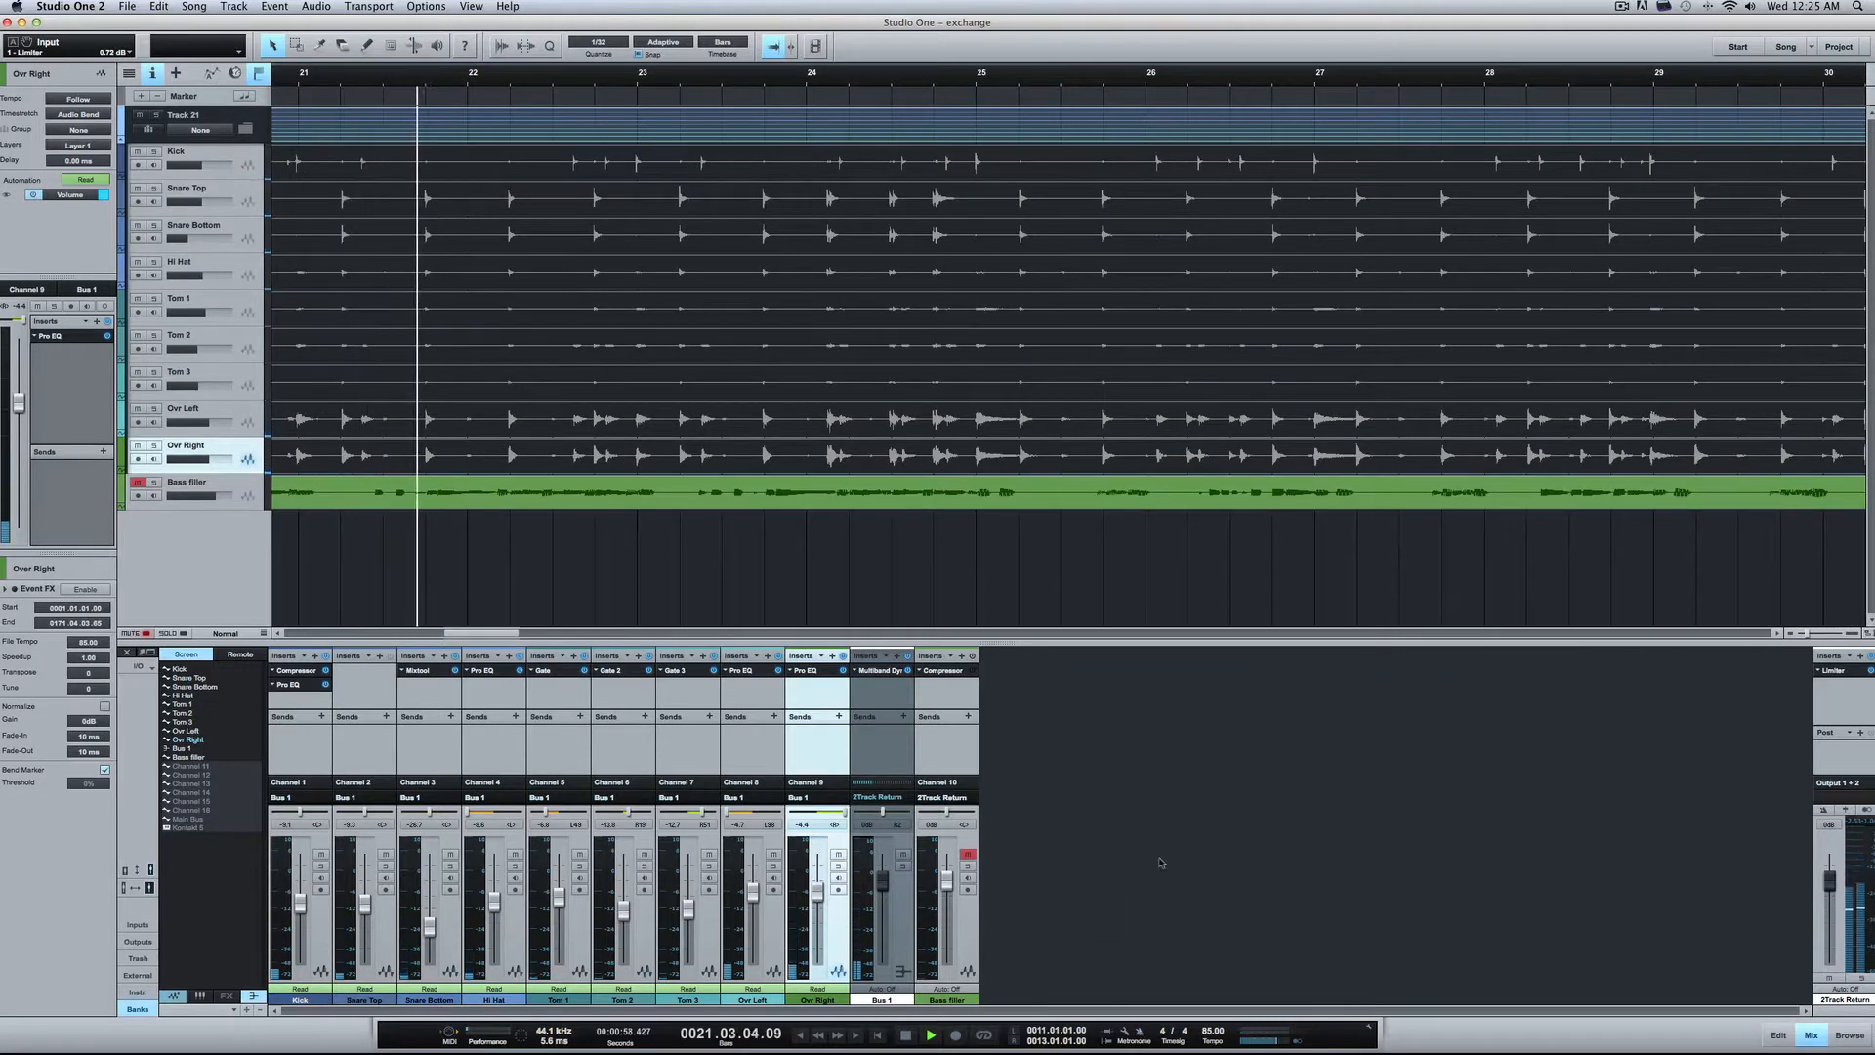
pyautogui.press('w')
pyautogui.press('w')
pyautogui.press('w')
pyautogui.press('w')
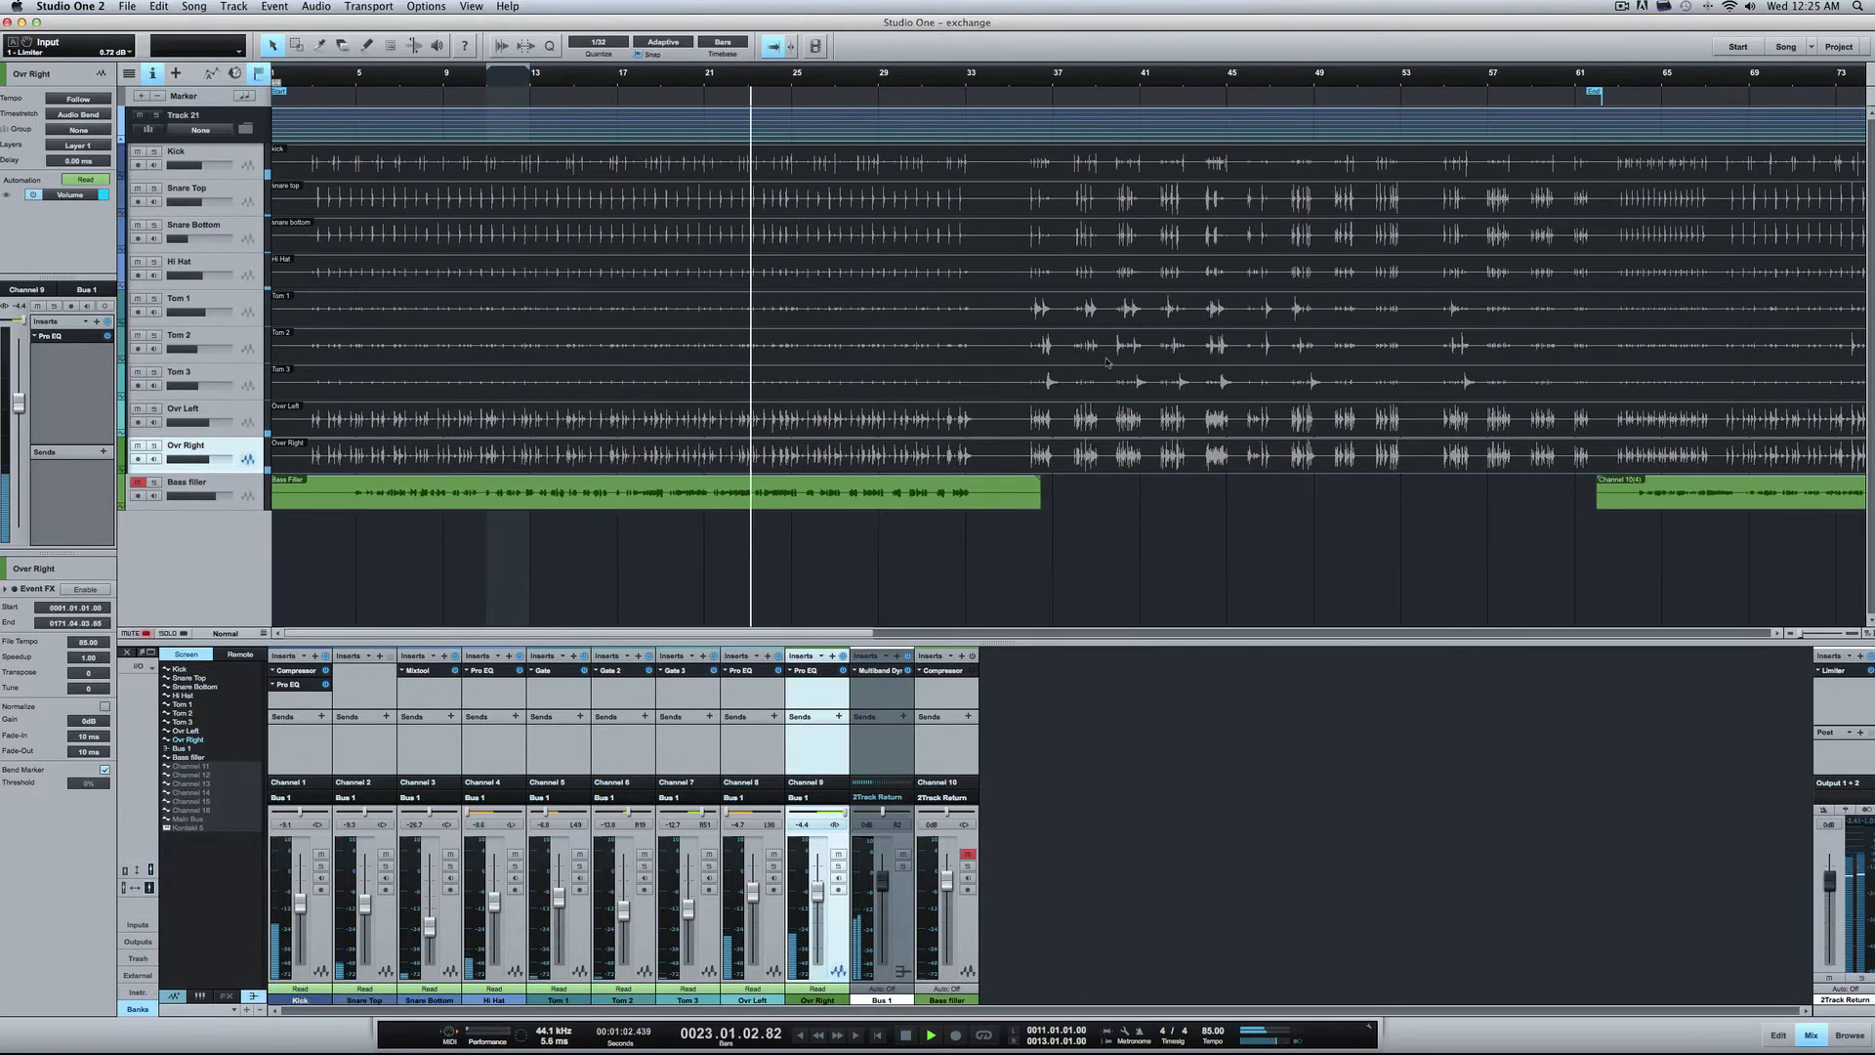
pyautogui.click(137, 483)
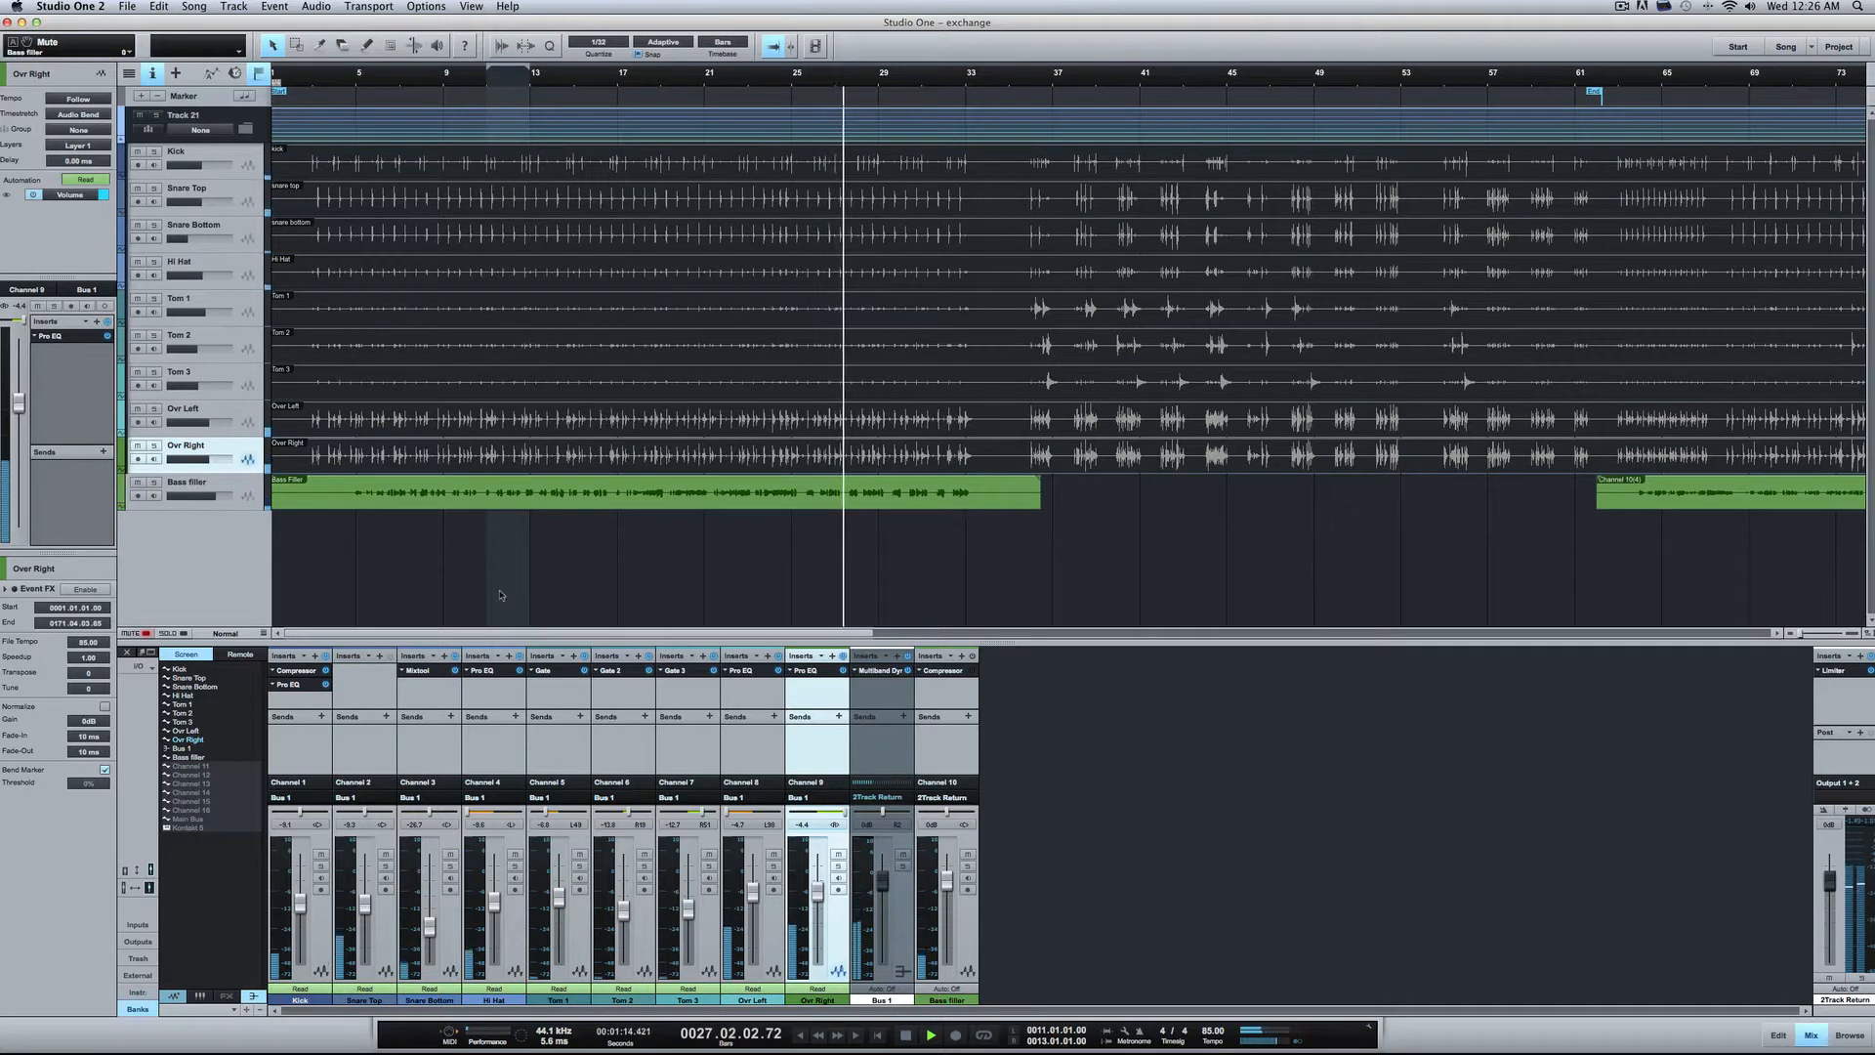
pyautogui.click(139, 483)
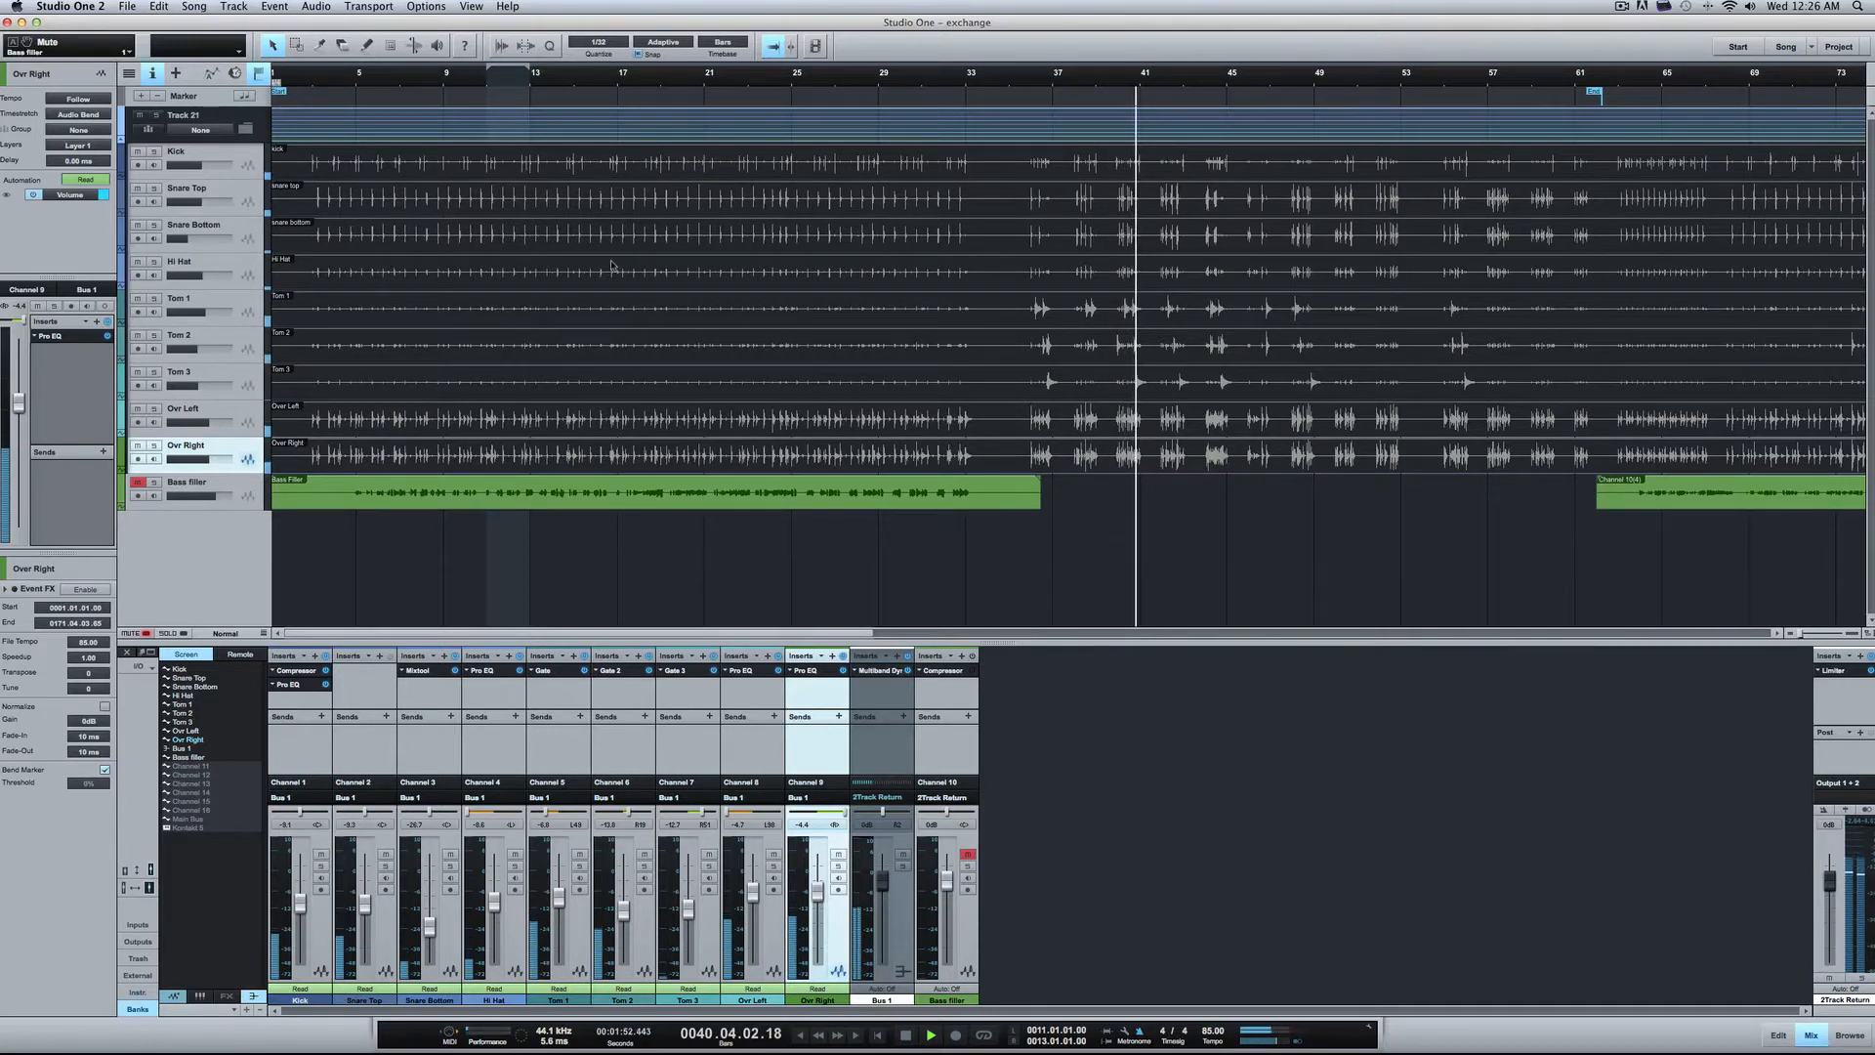
# Step: Audition the drums from around bar 11 and from around bar 38, and stop playback
pyautogui.click(479, 83)
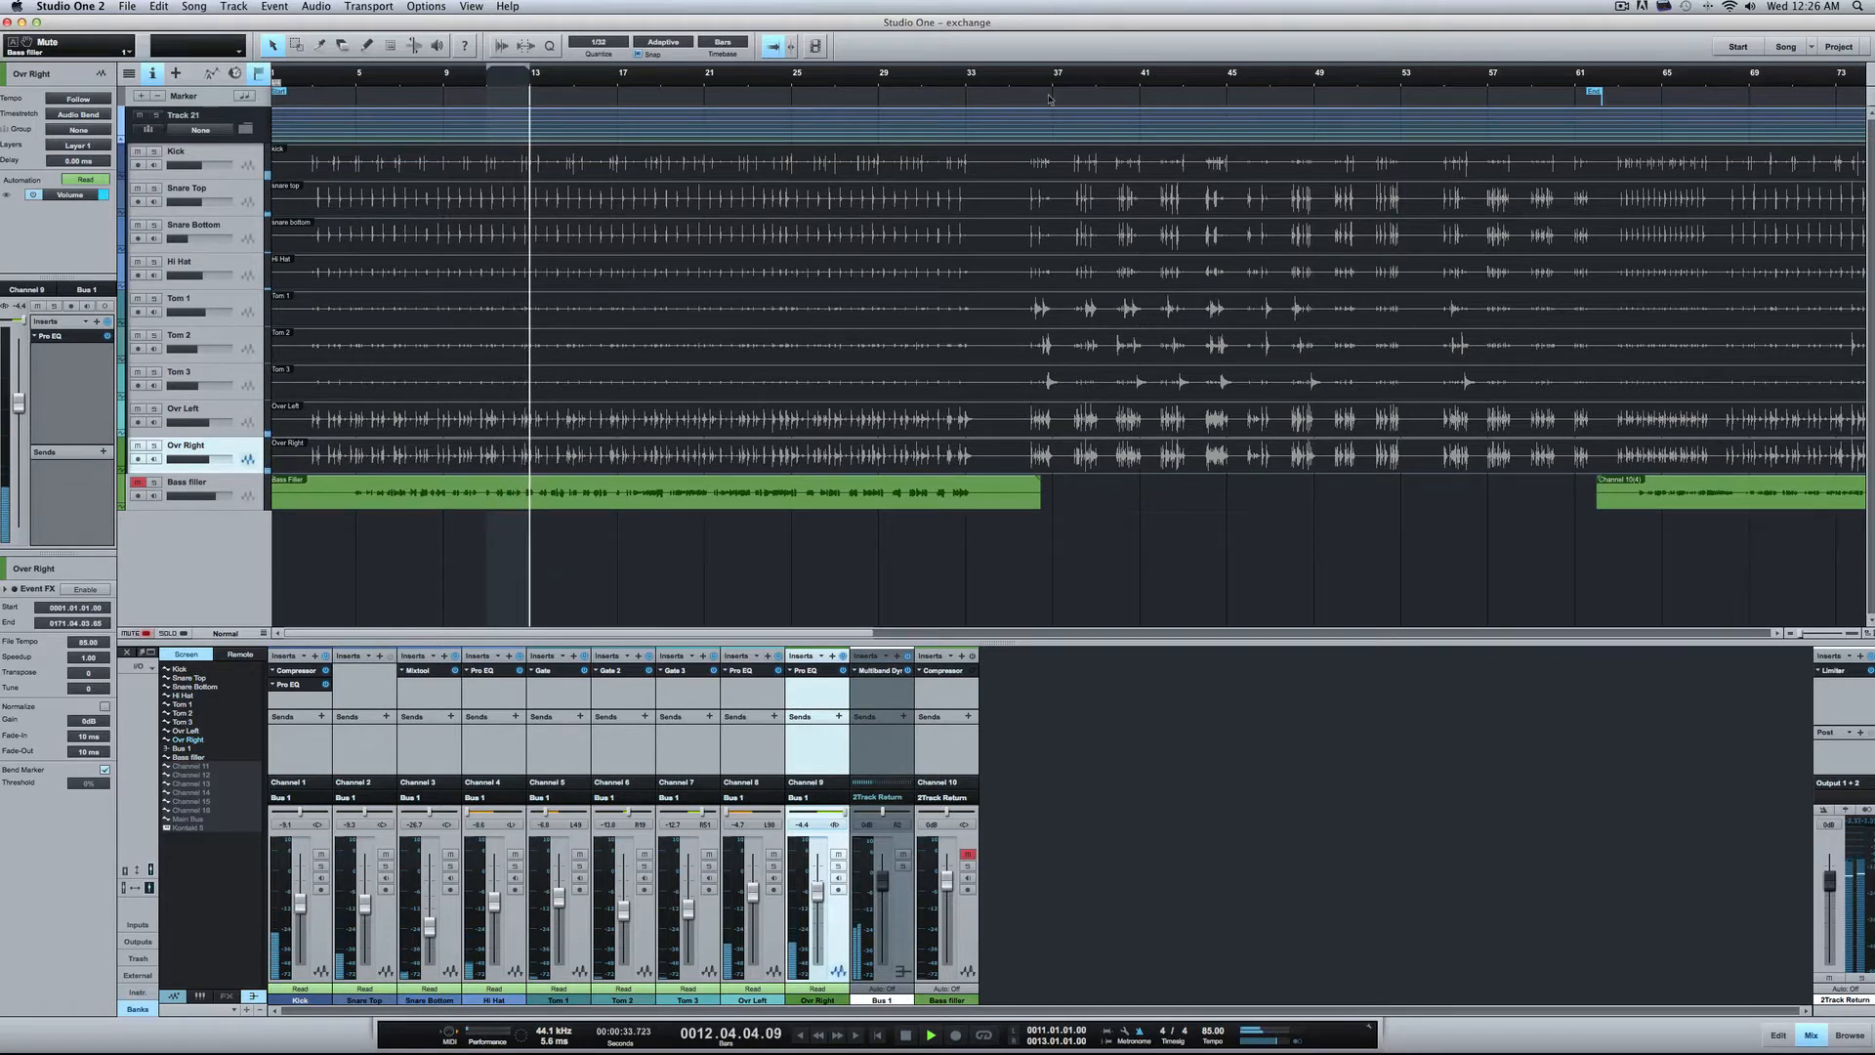
pyautogui.click(1078, 84)
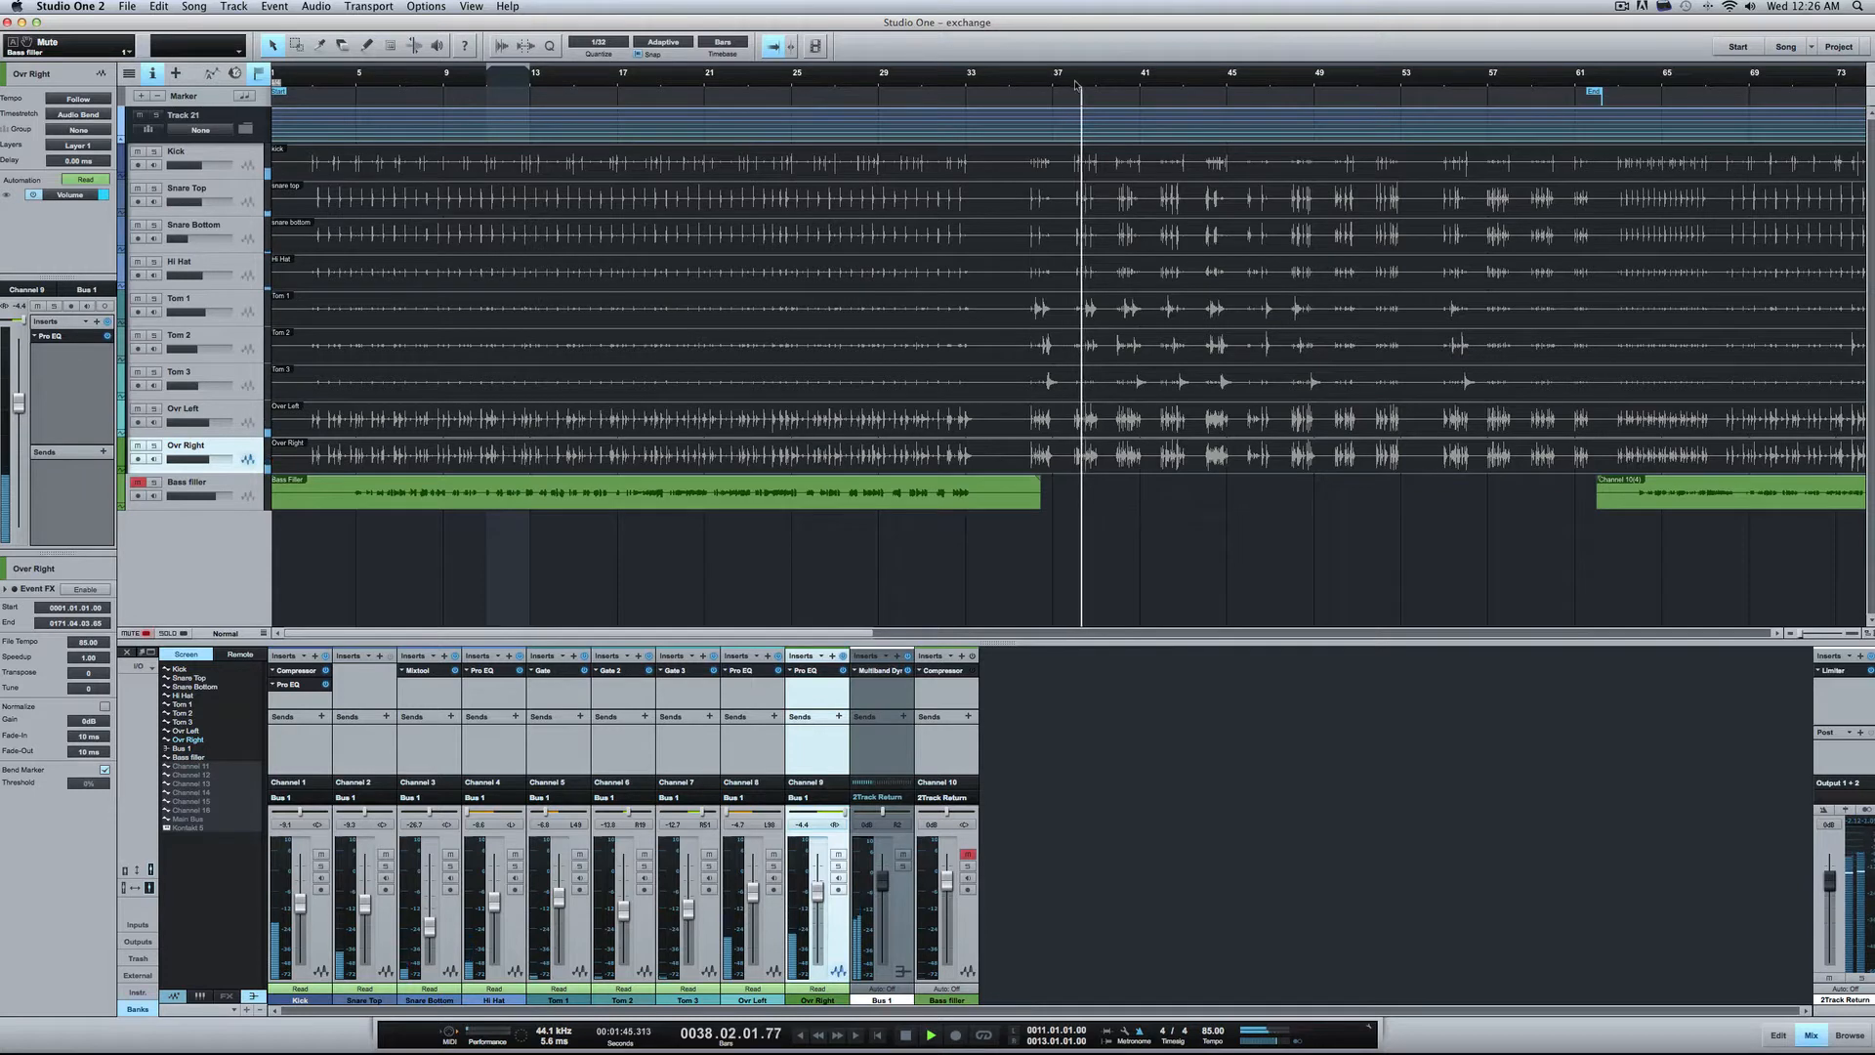
pyautogui.click(908, 1038)
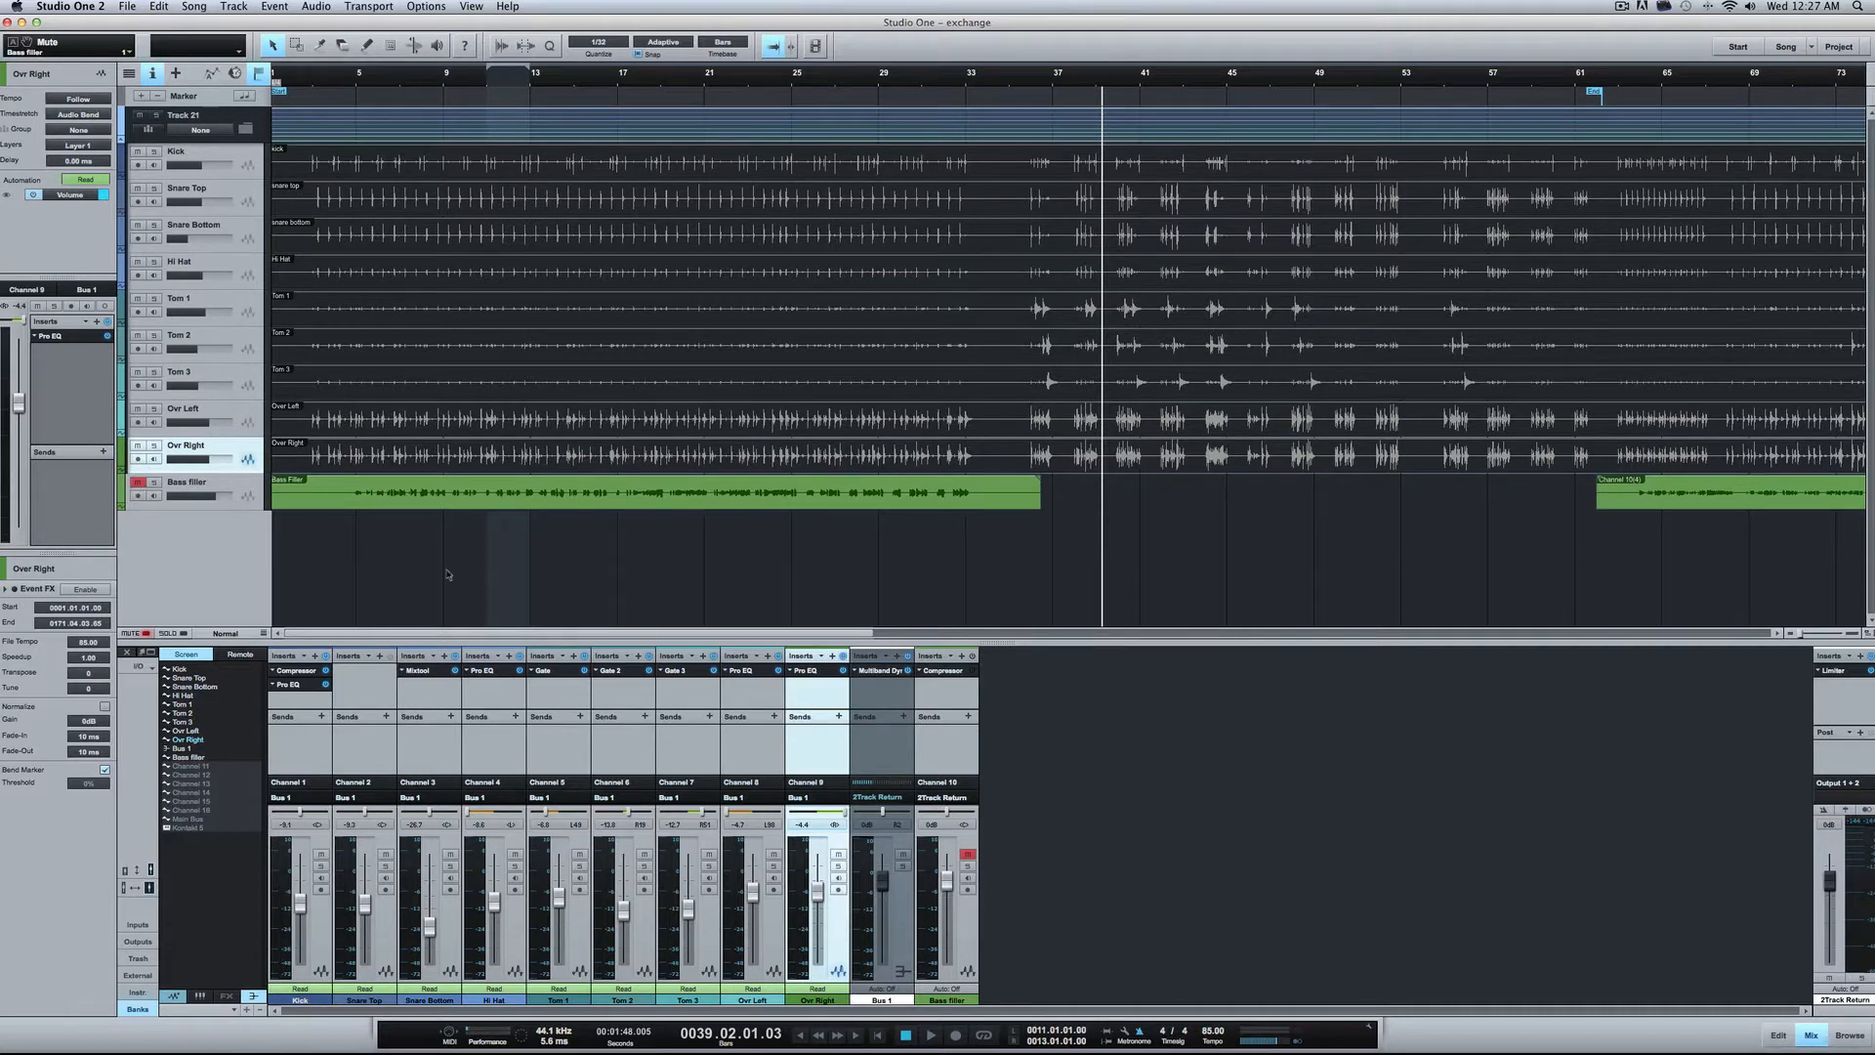
pyautogui.click(195, 5)
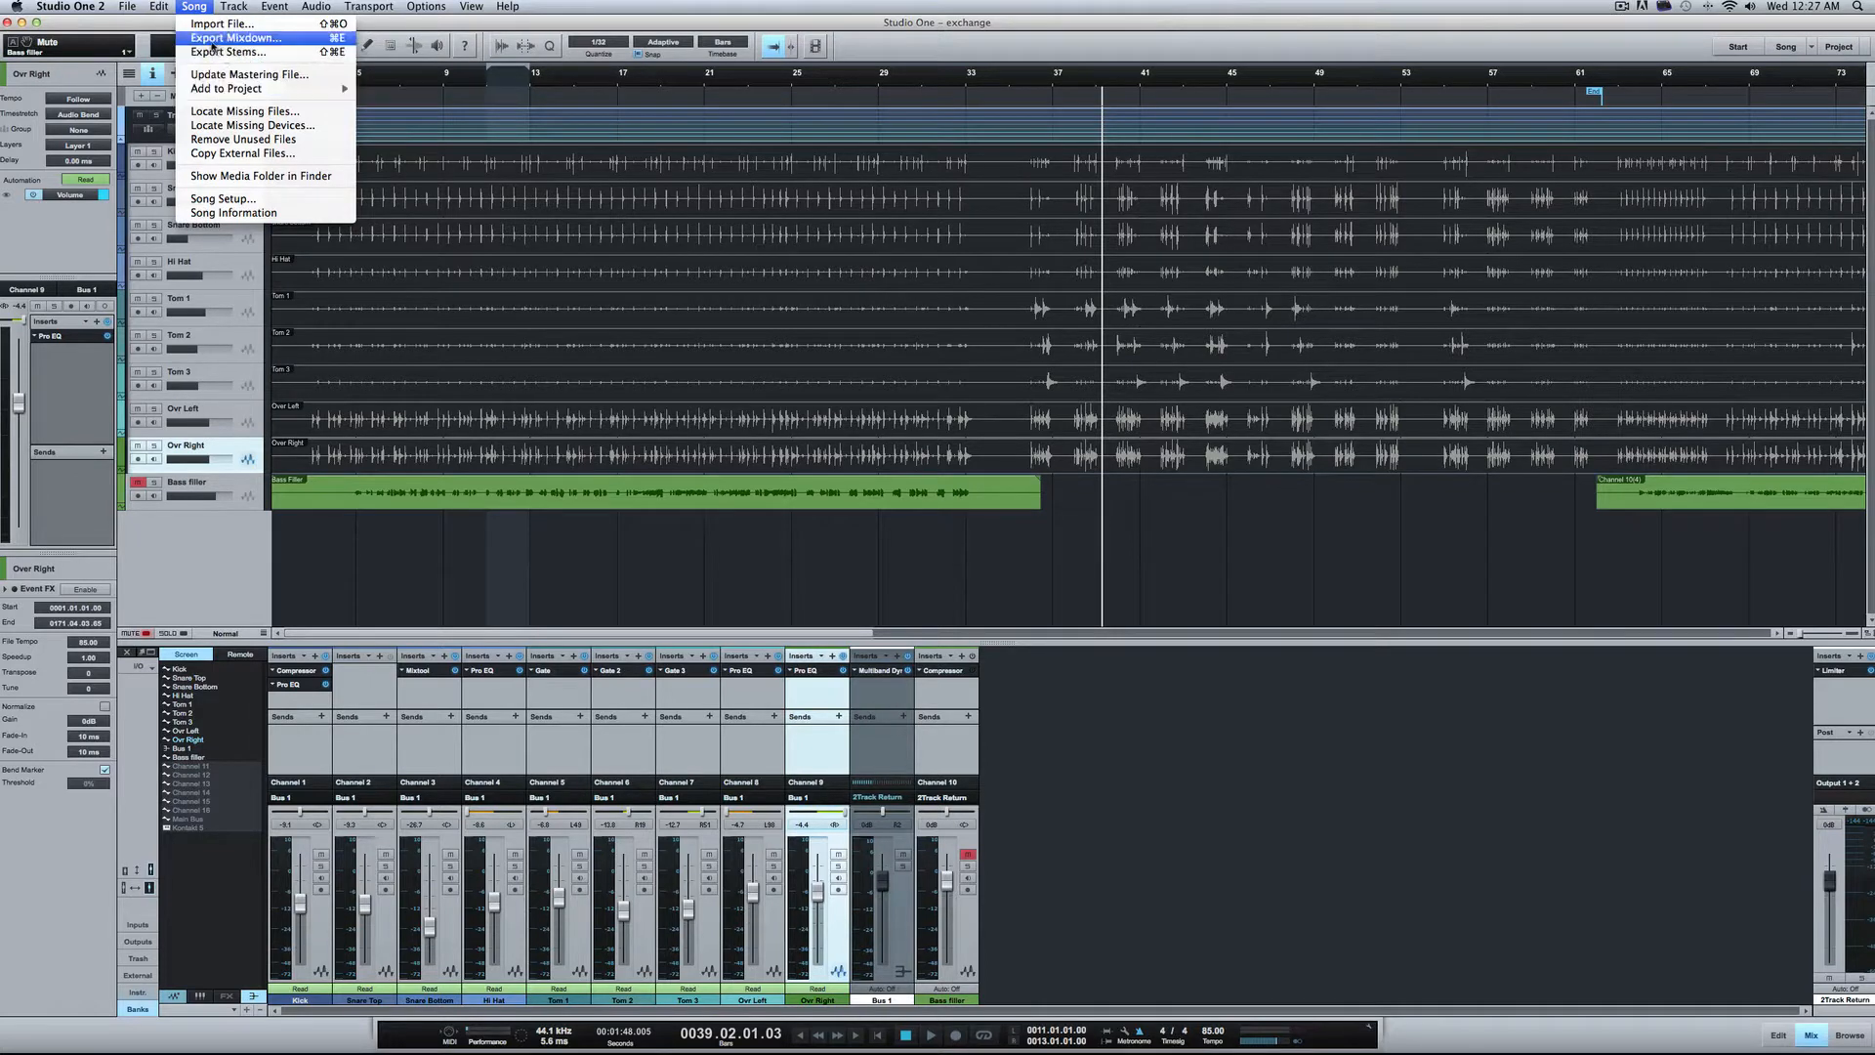
pyautogui.click(660, 565)
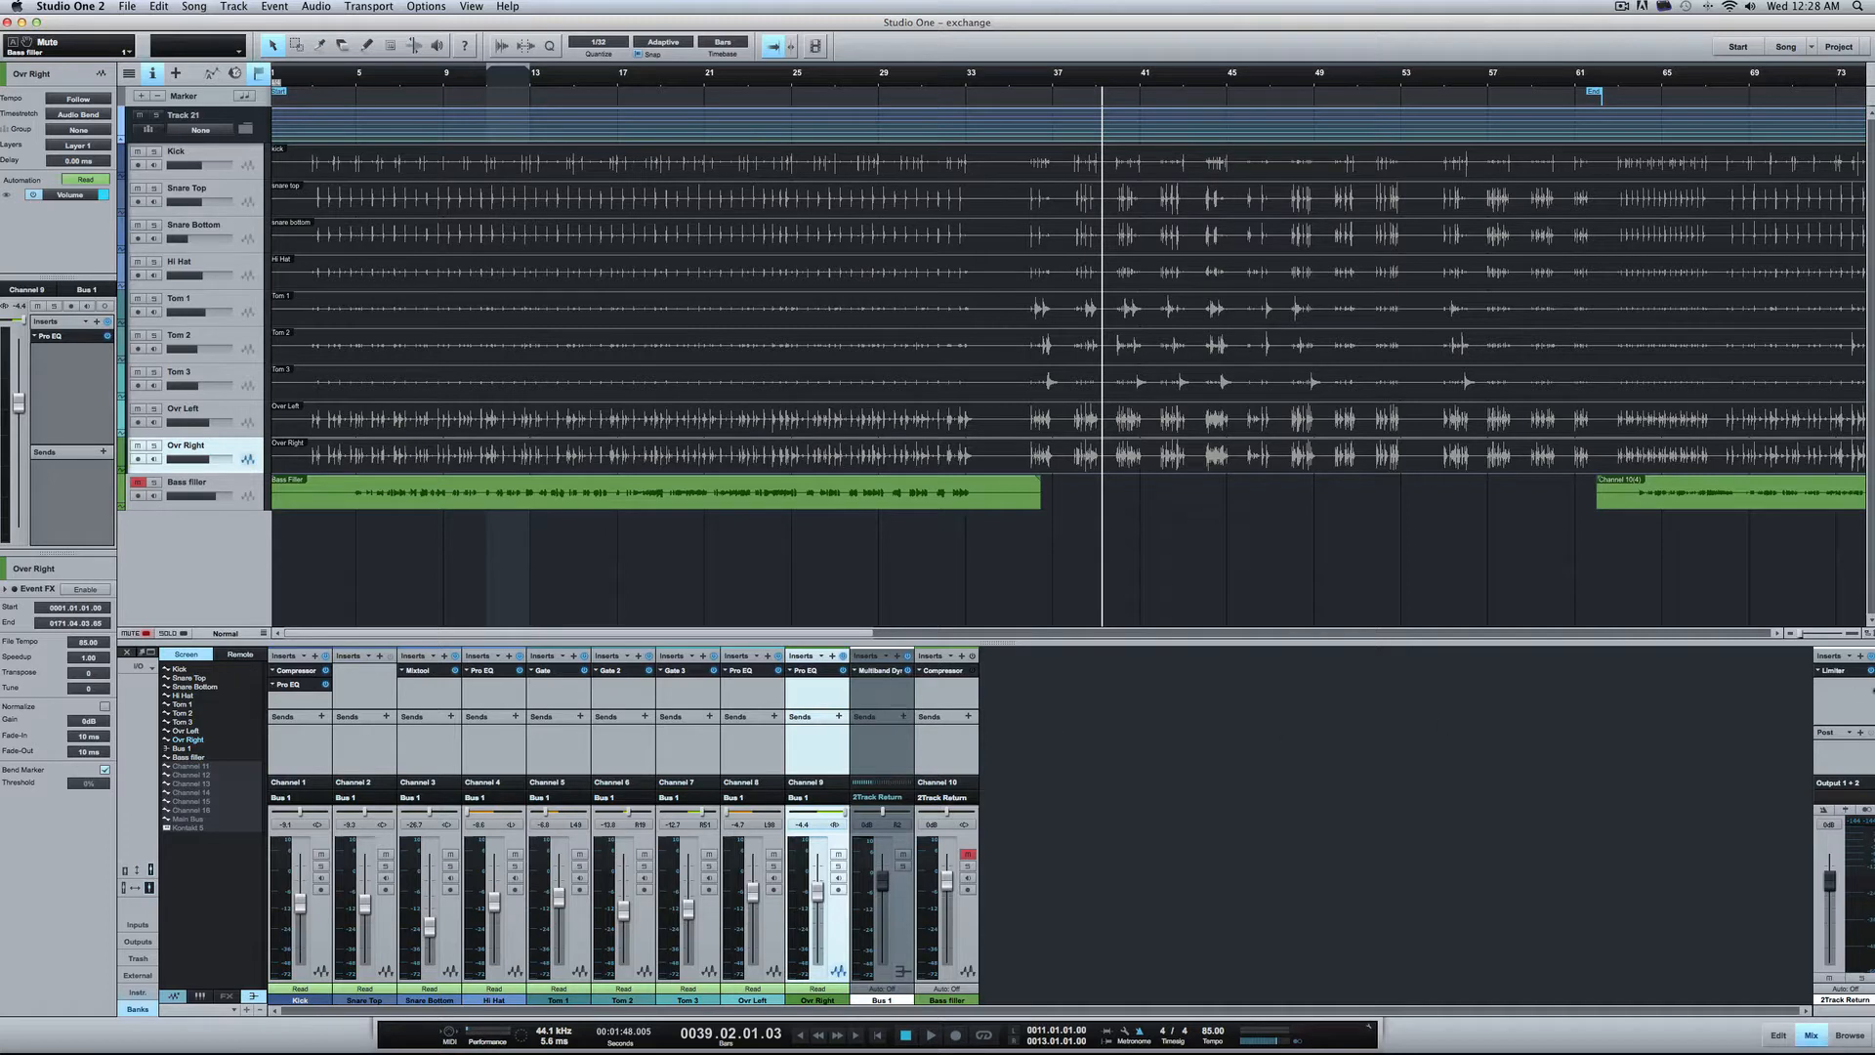
pyautogui.click(1843, 712)
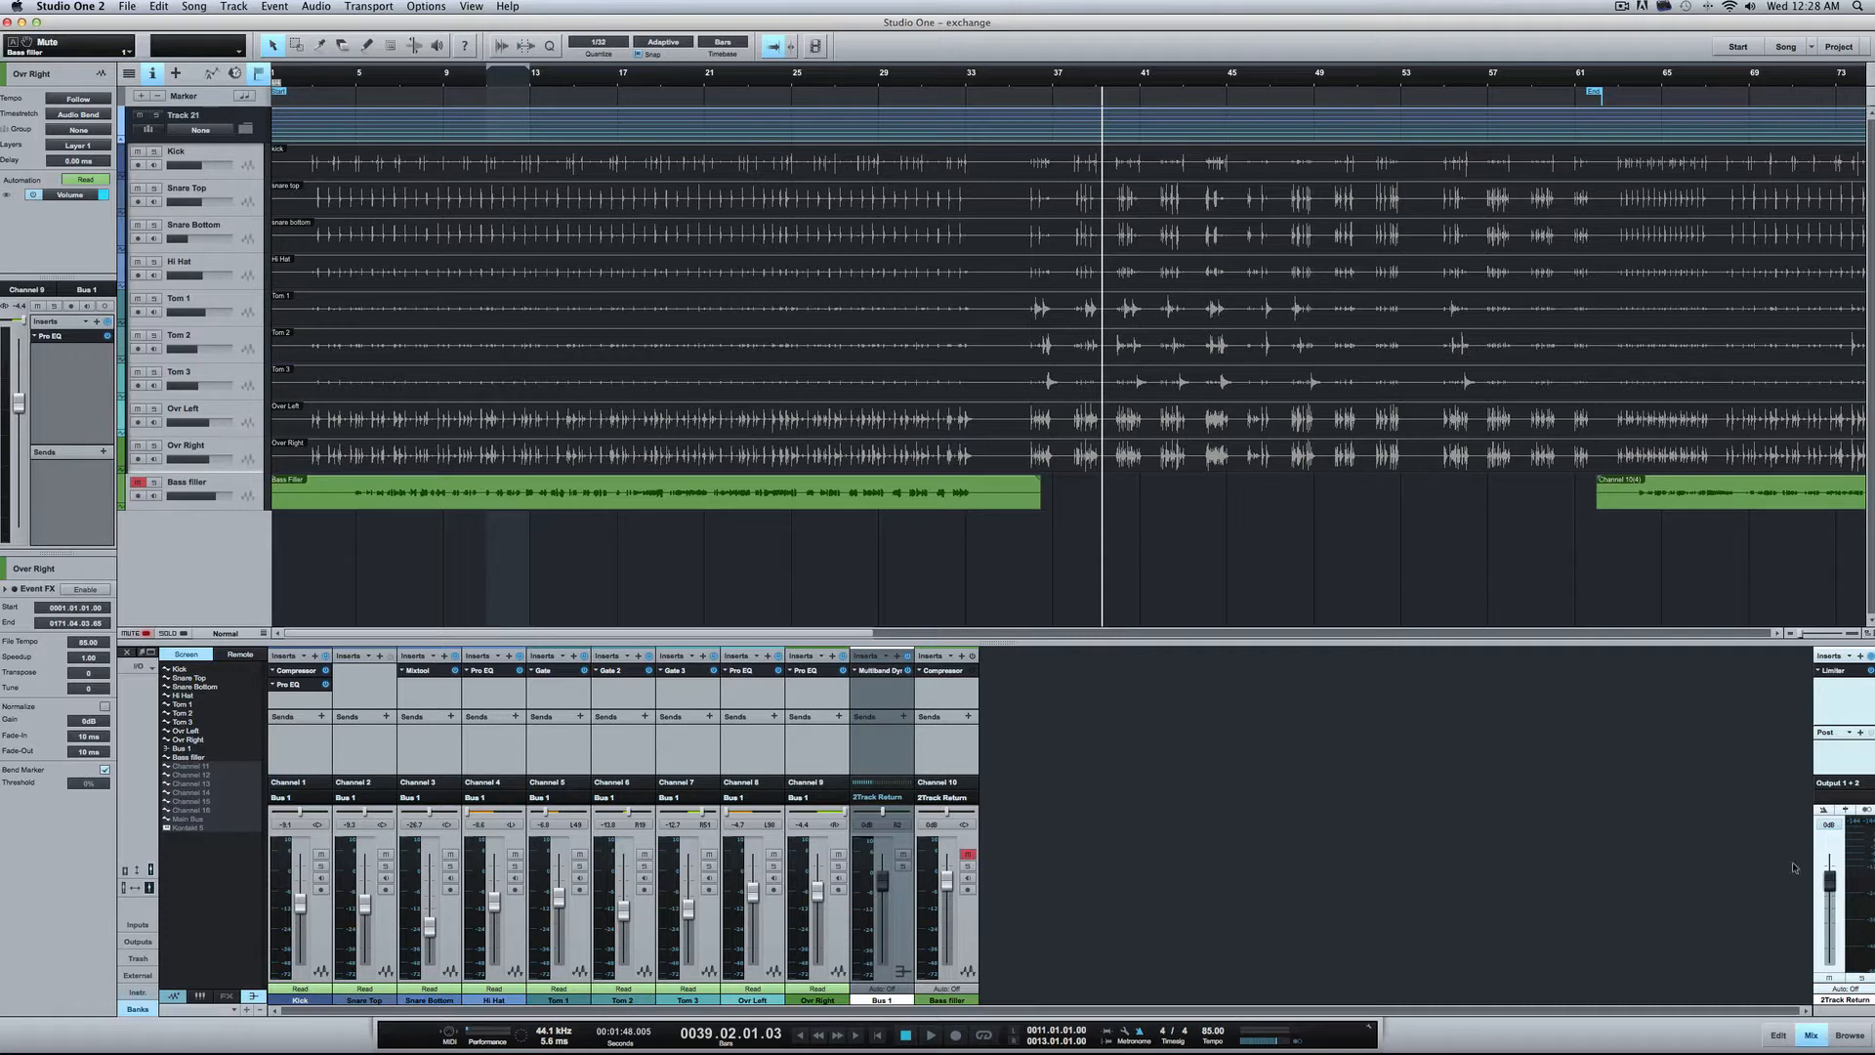
pyautogui.click(257, 76)
pyautogui.click(257, 76)
pyautogui.click(195, 6)
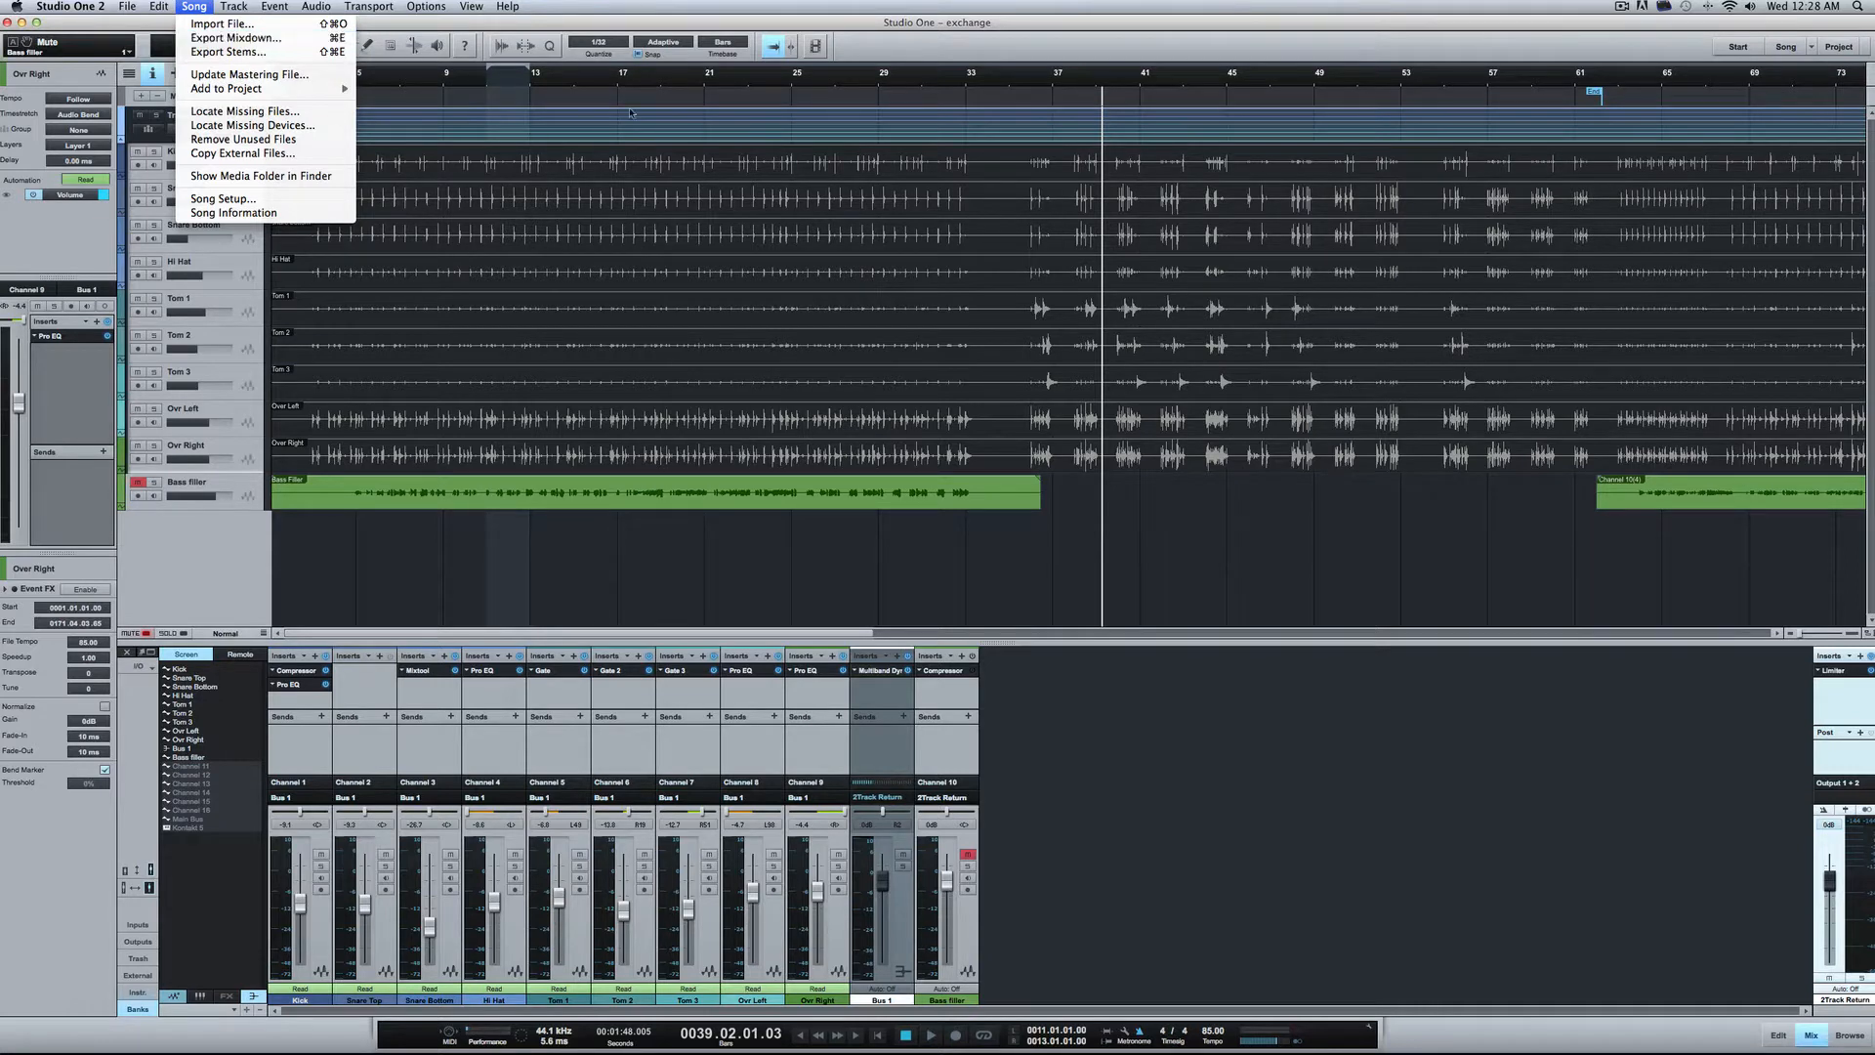
# Step: Play a short stretch of the drum tracks from around bar 15 and stop playback
pyautogui.click(577, 81)
pyautogui.click(574, 81)
pyautogui.press('space')
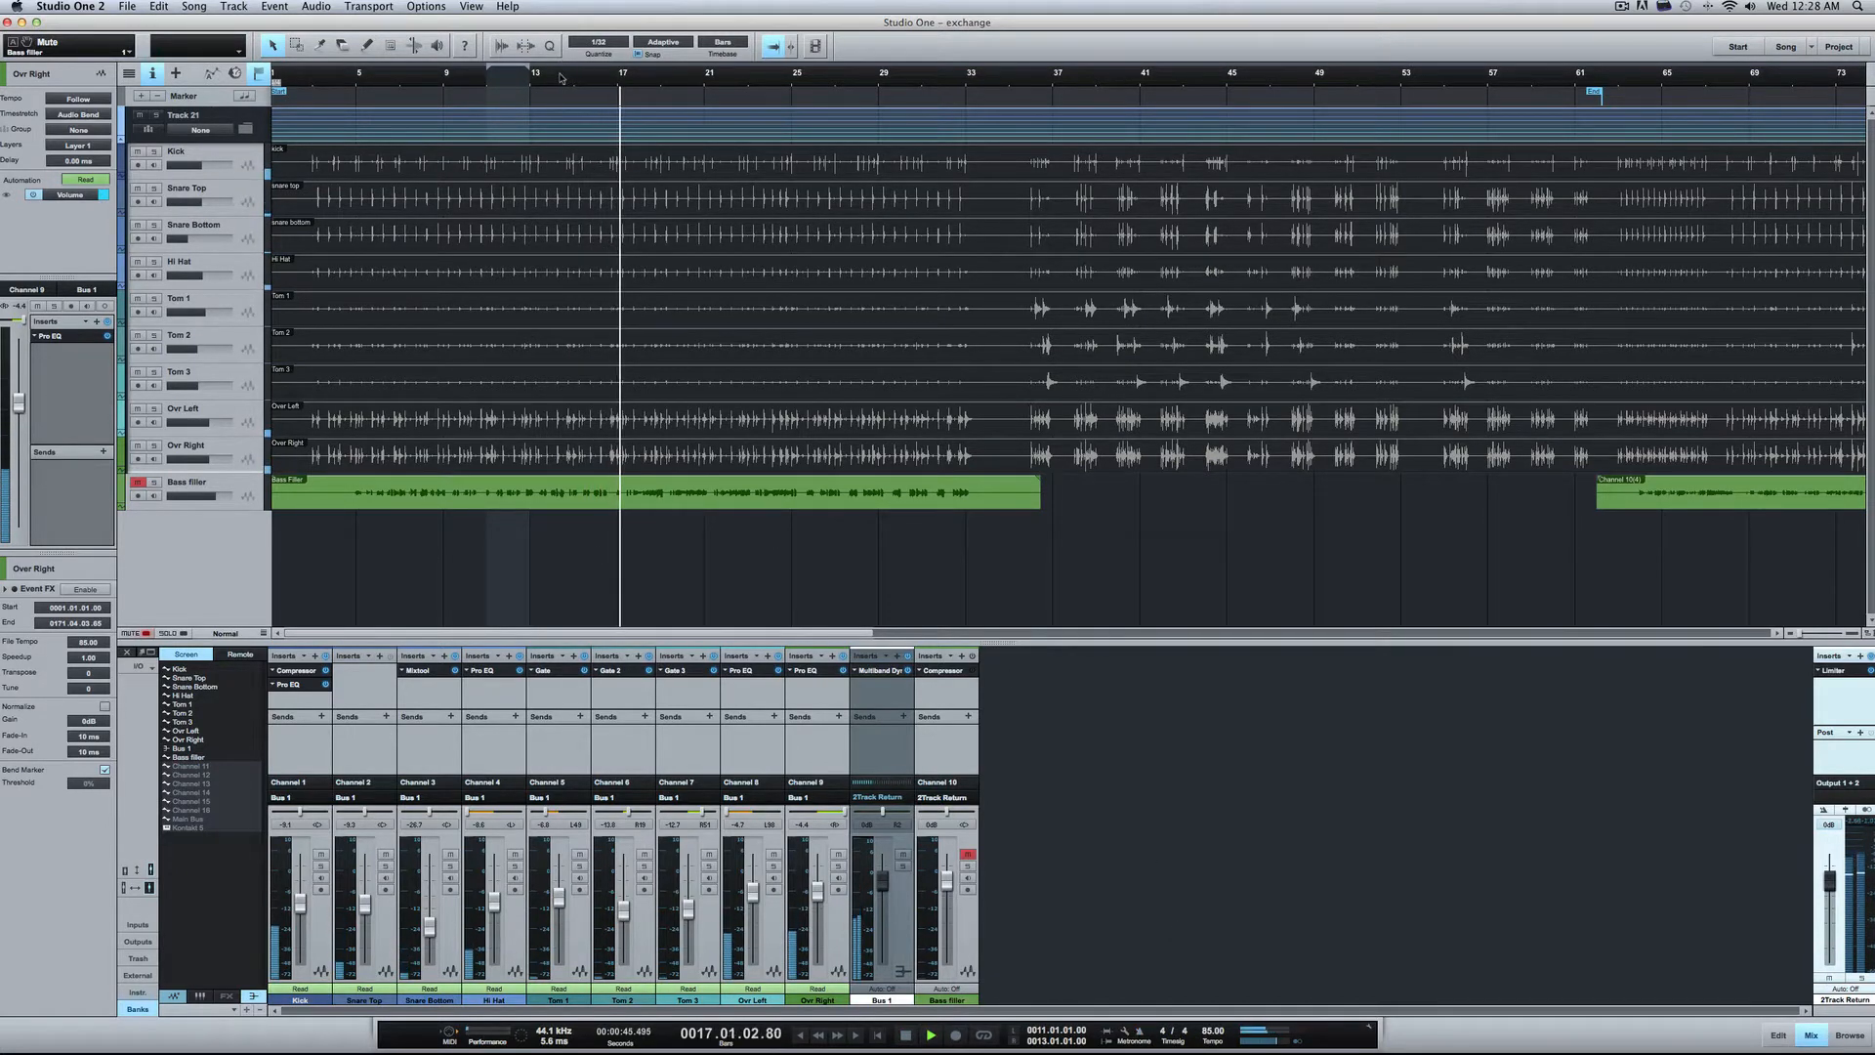
pyautogui.press('space')
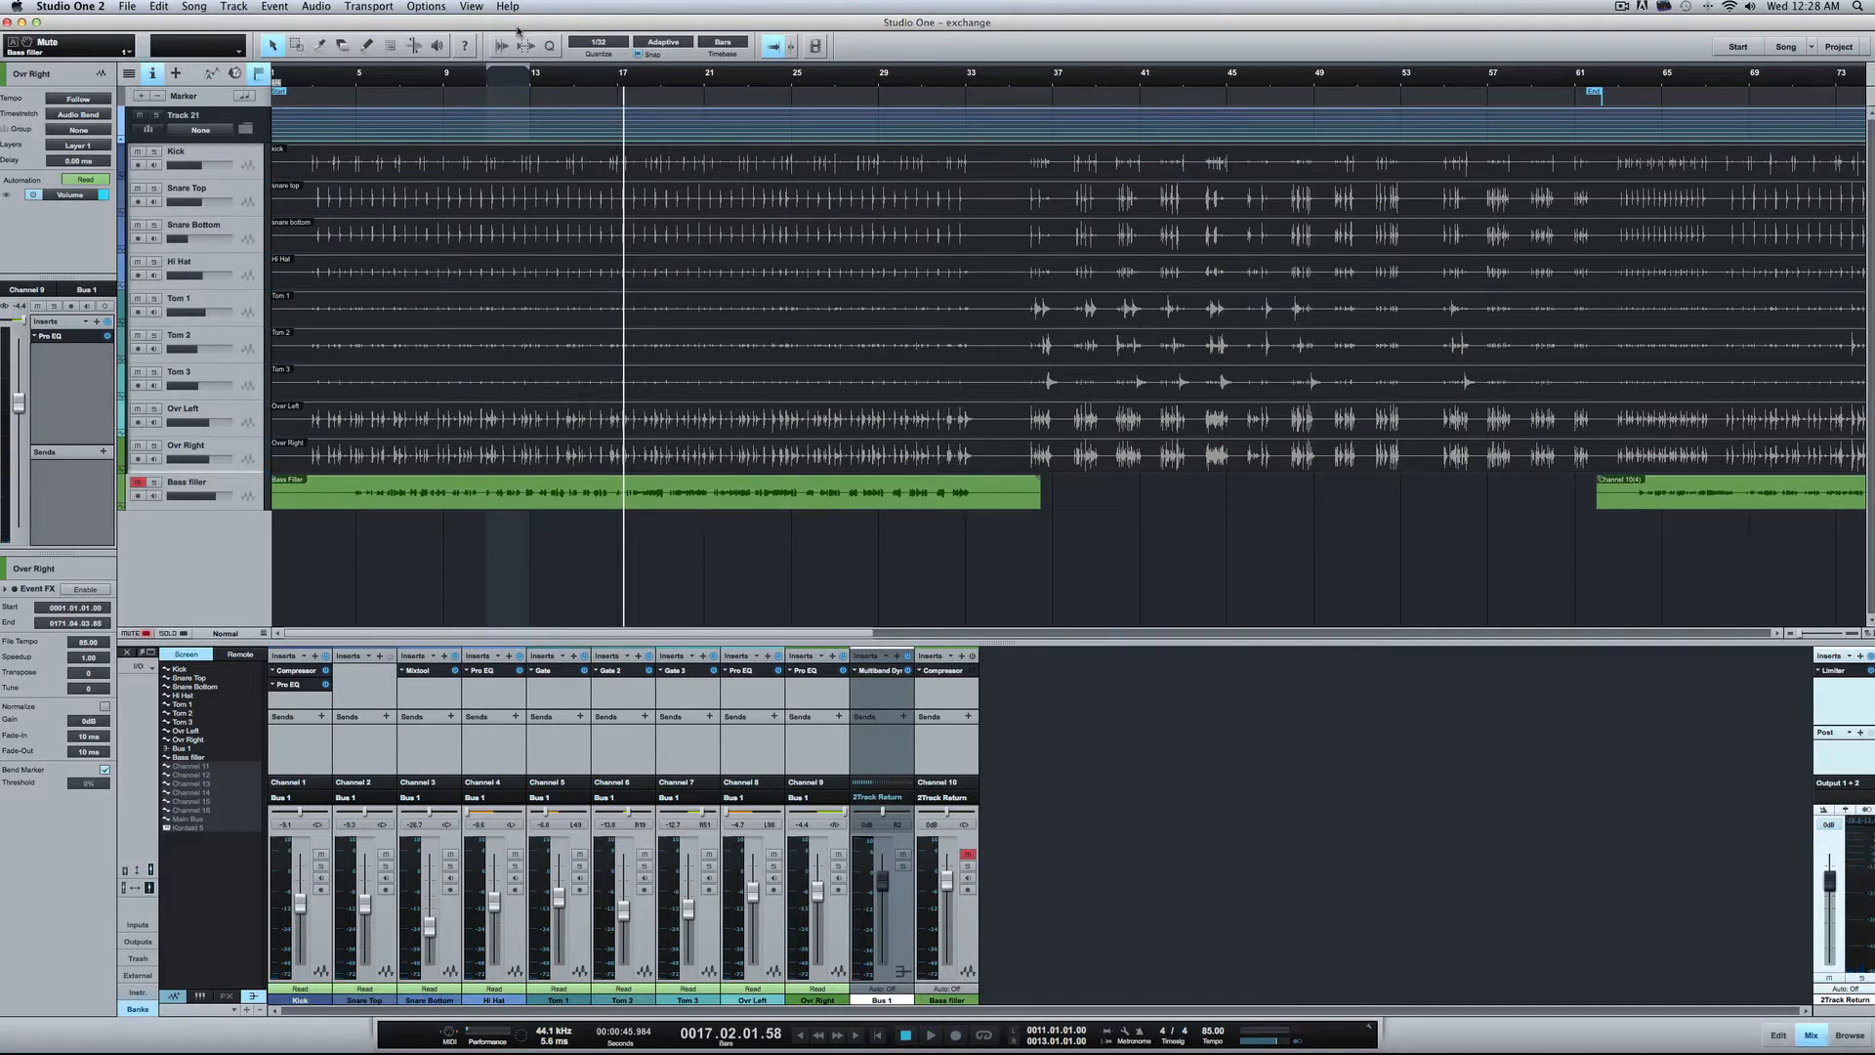
# Step: Export the mixdown as Drums_to_loop, using the range between the Start and End markers and importing the result to a track
pyautogui.click(188, 7)
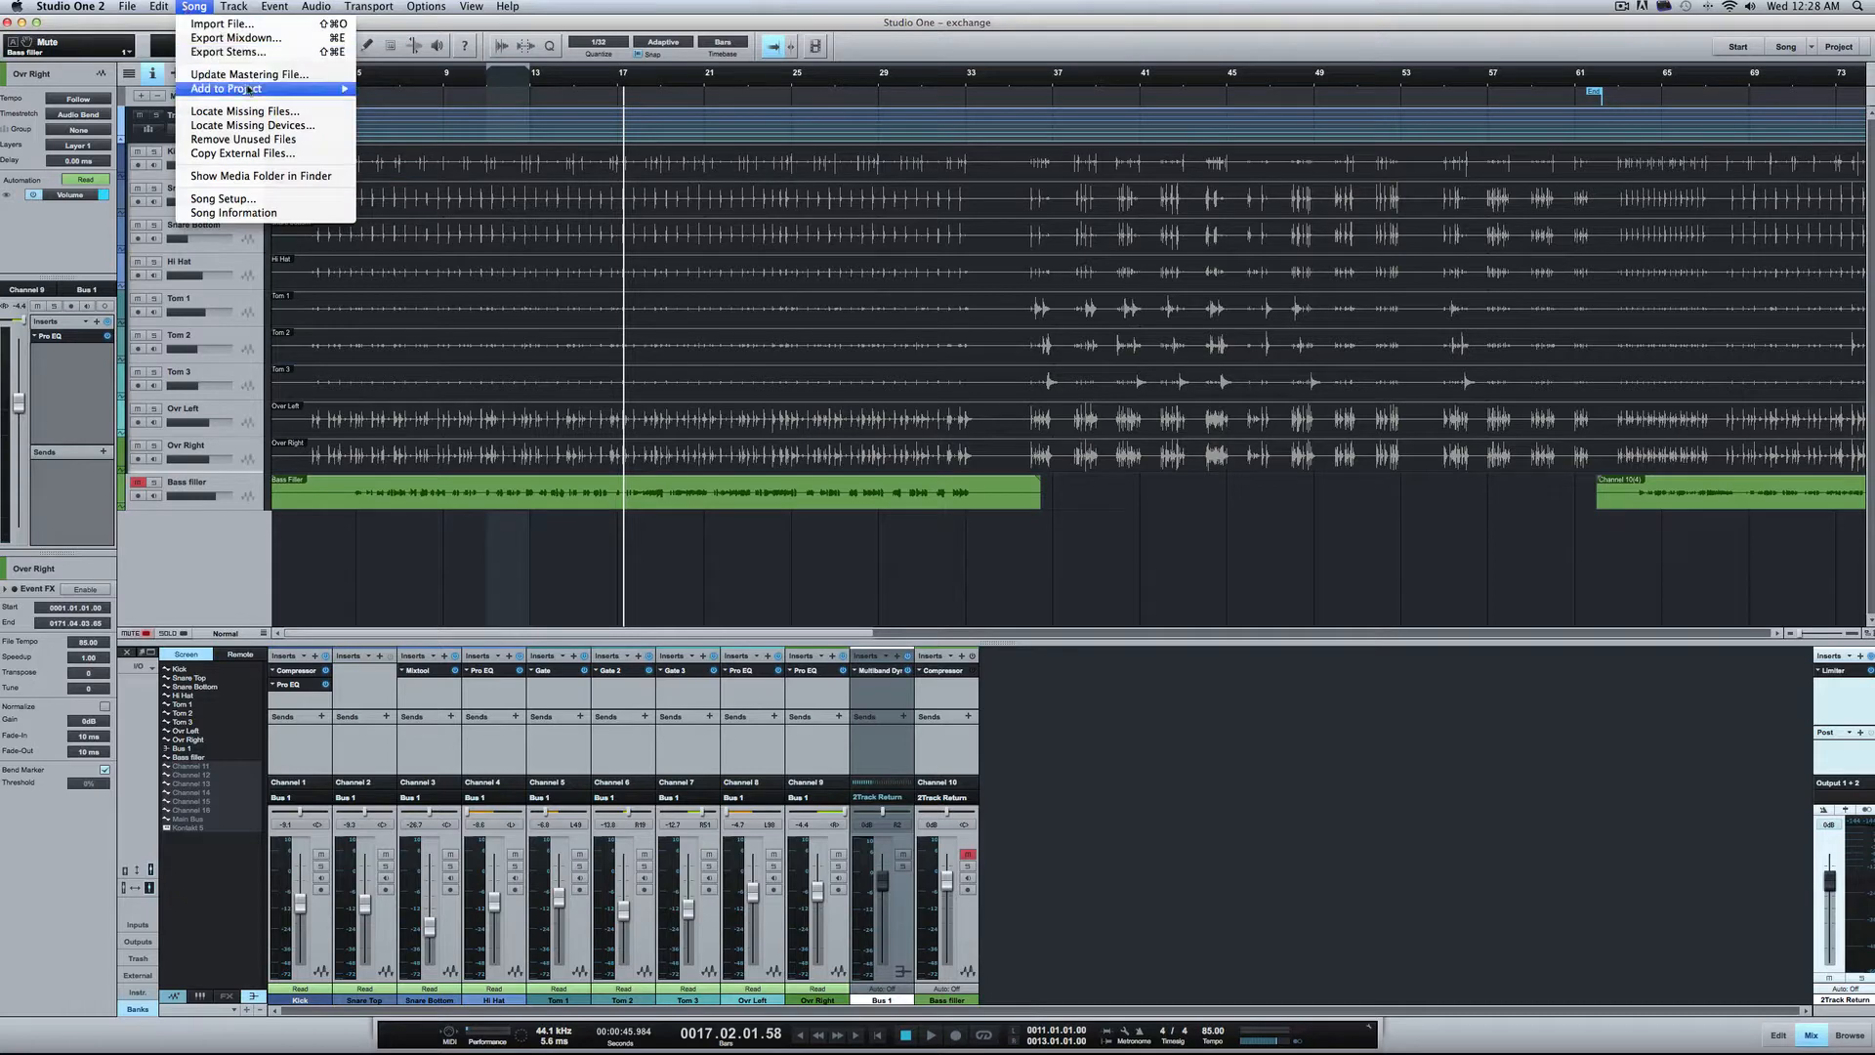
pyautogui.click(210, 39)
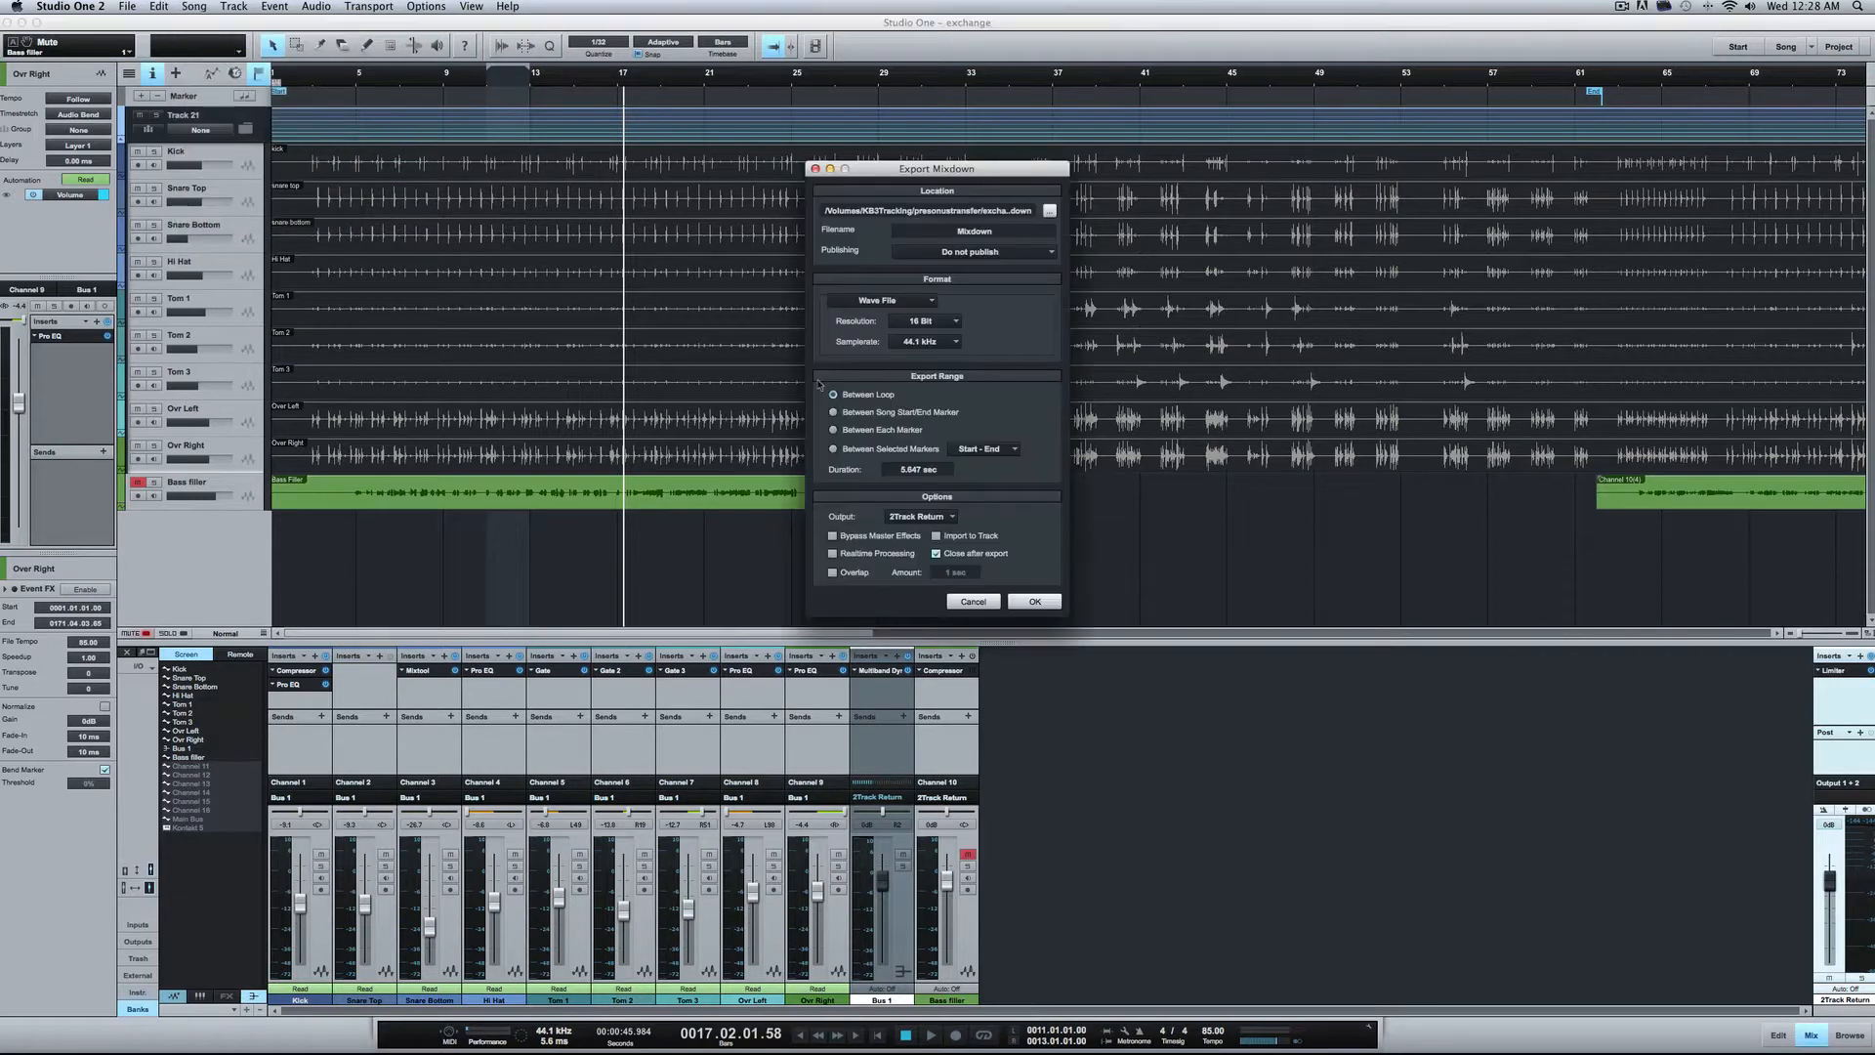
pyautogui.click(998, 231)
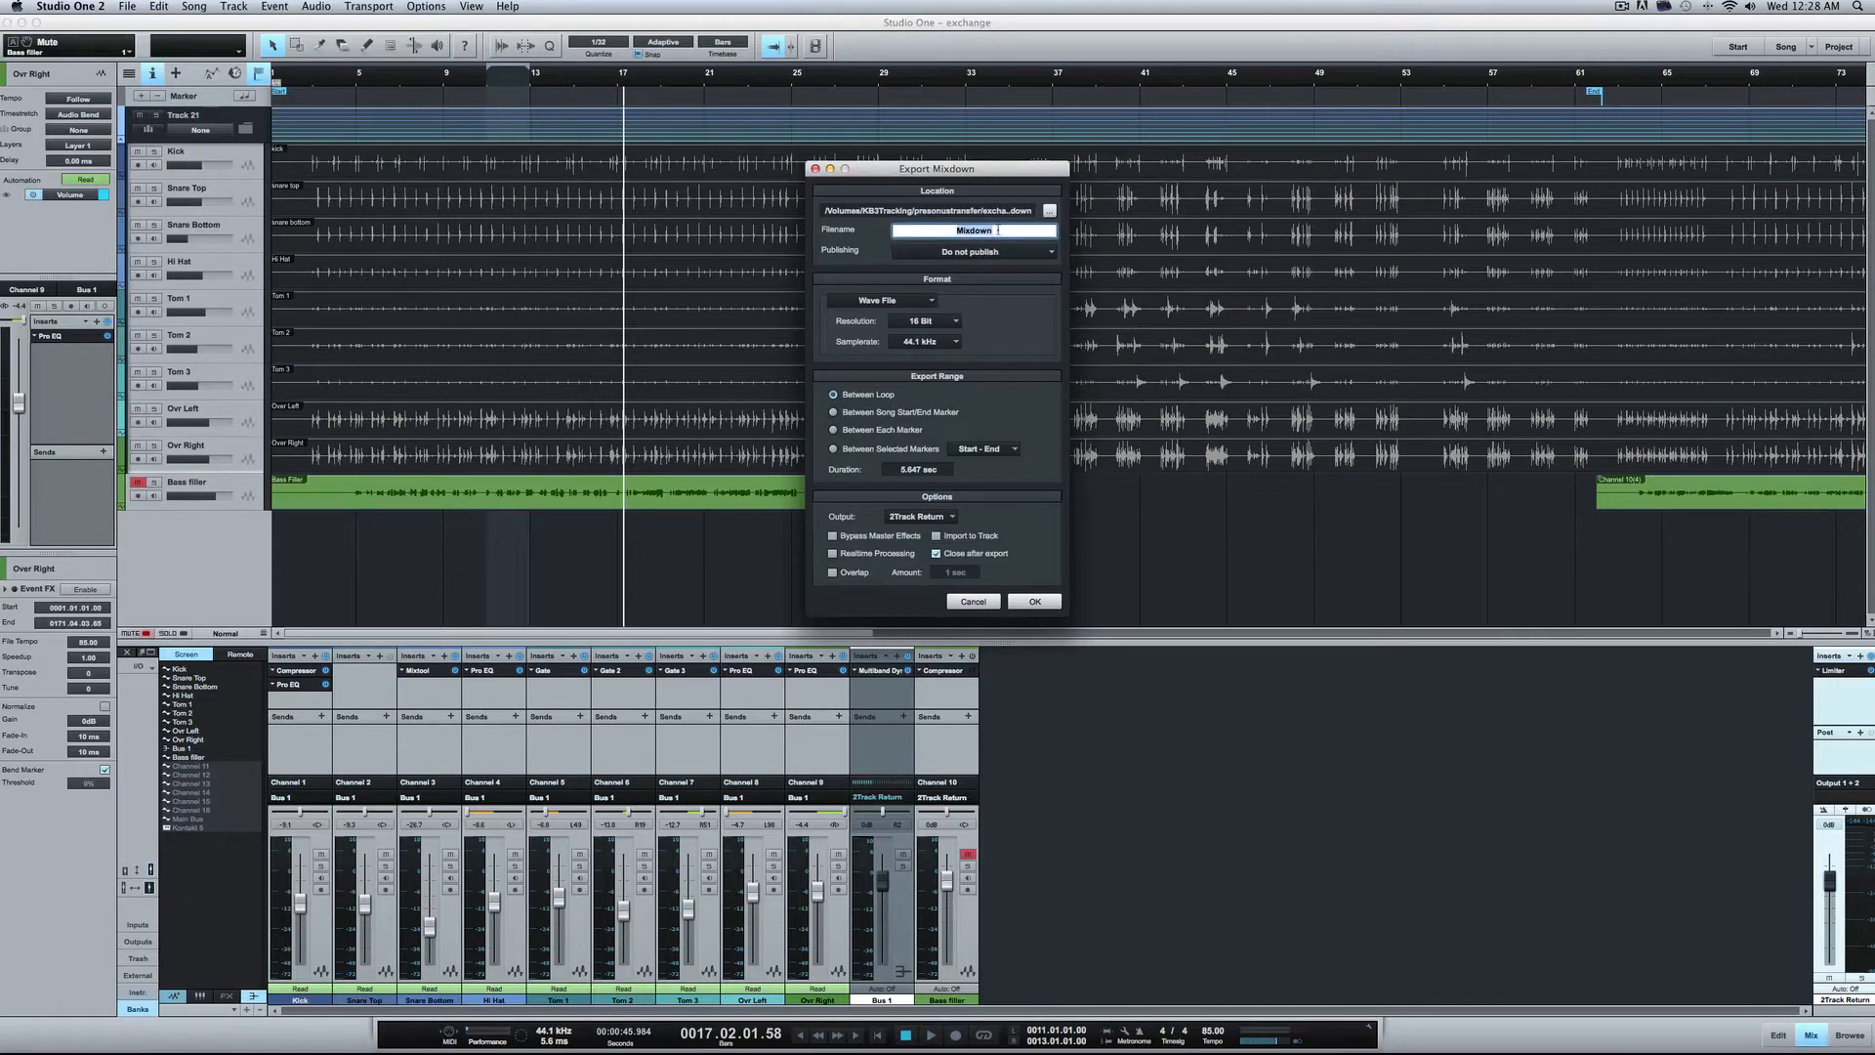
pyautogui.write('Drums_to_loop')
pyautogui.click(834, 450)
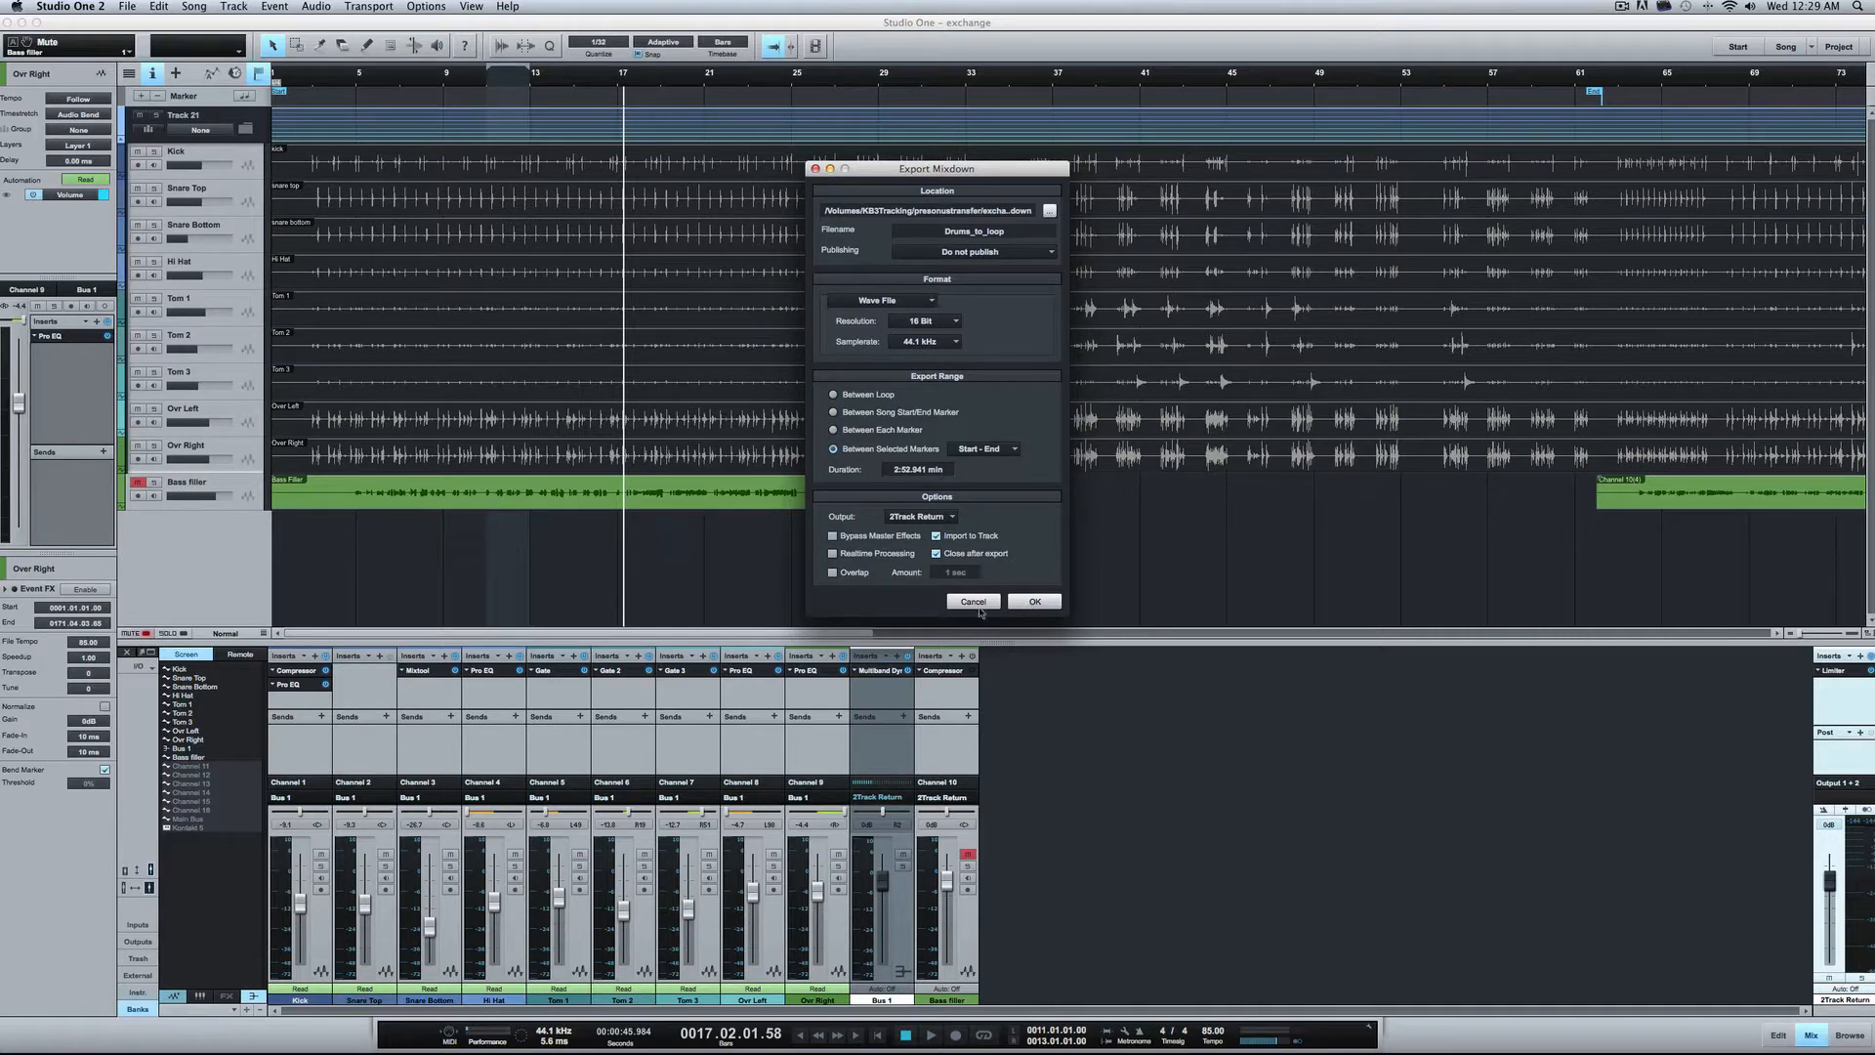
pyautogui.click(1031, 603)
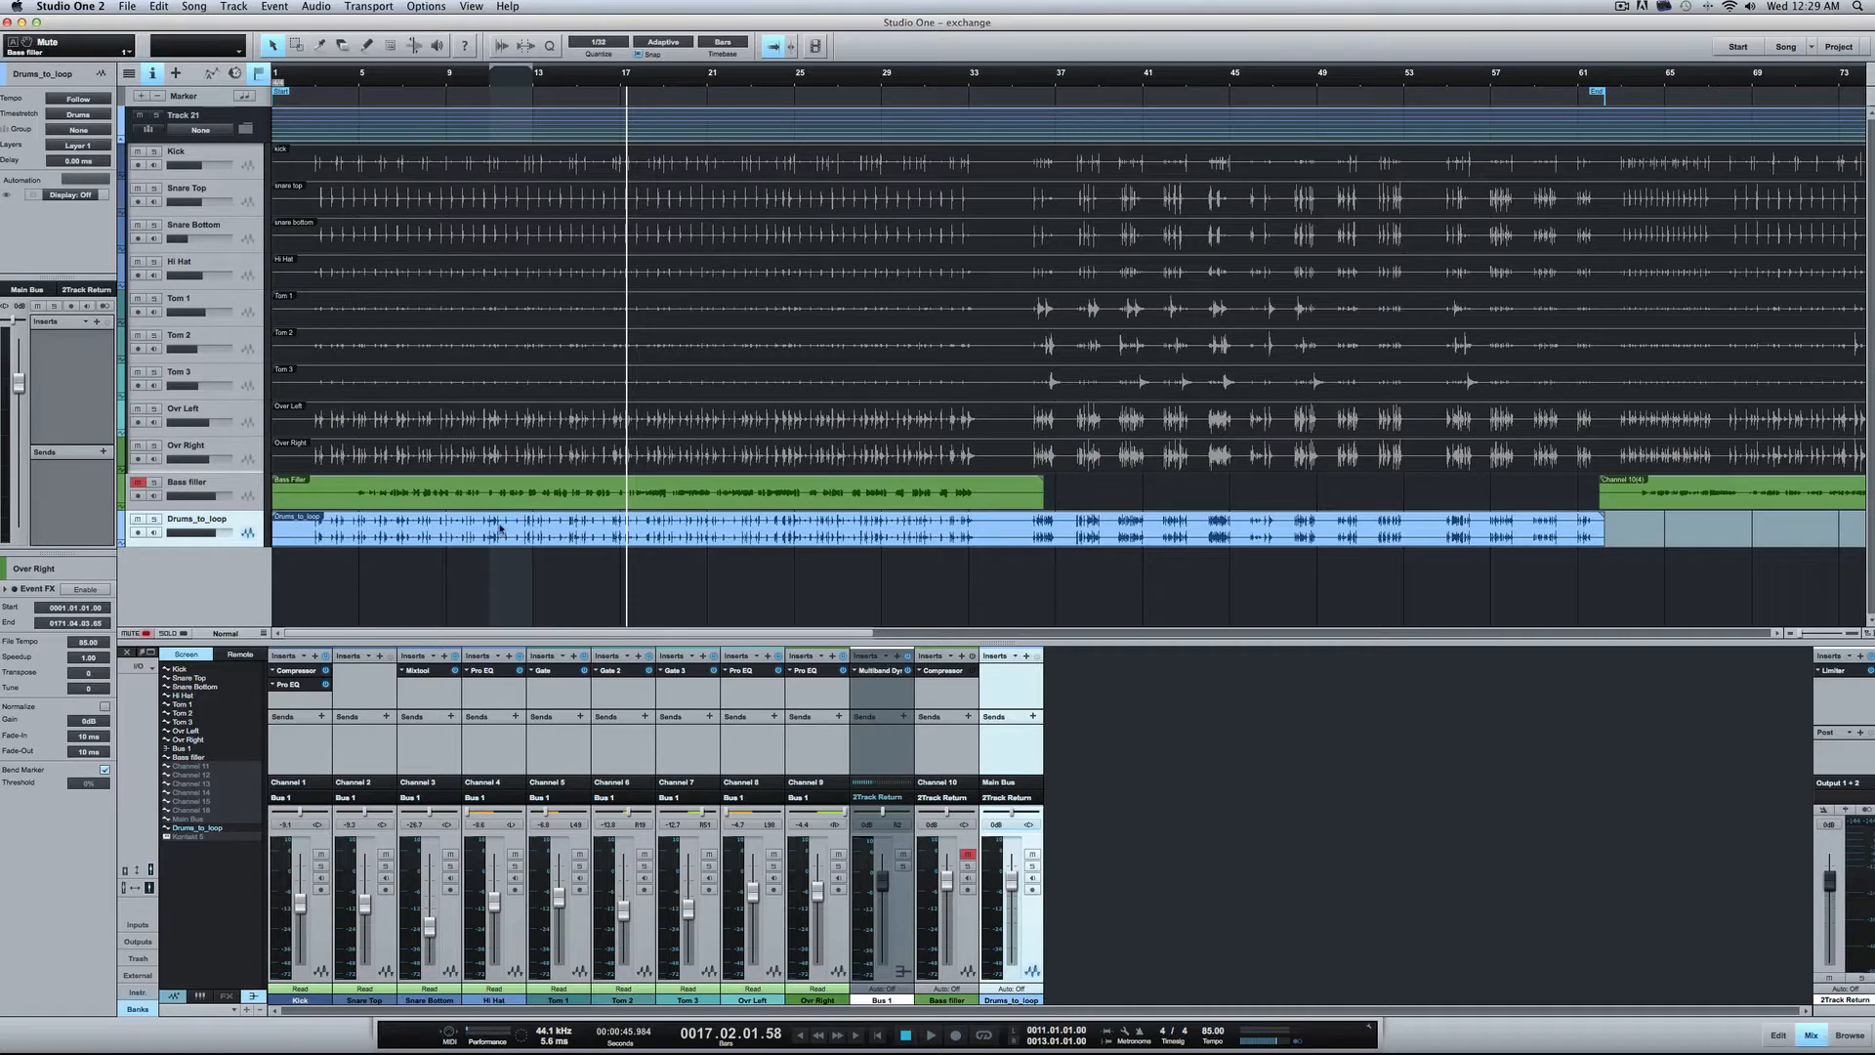
# Step: Collapse the Track 21 folder holding the original drum tracks and mute it
pyautogui.click(934, 531)
pyautogui.click(245, 128)
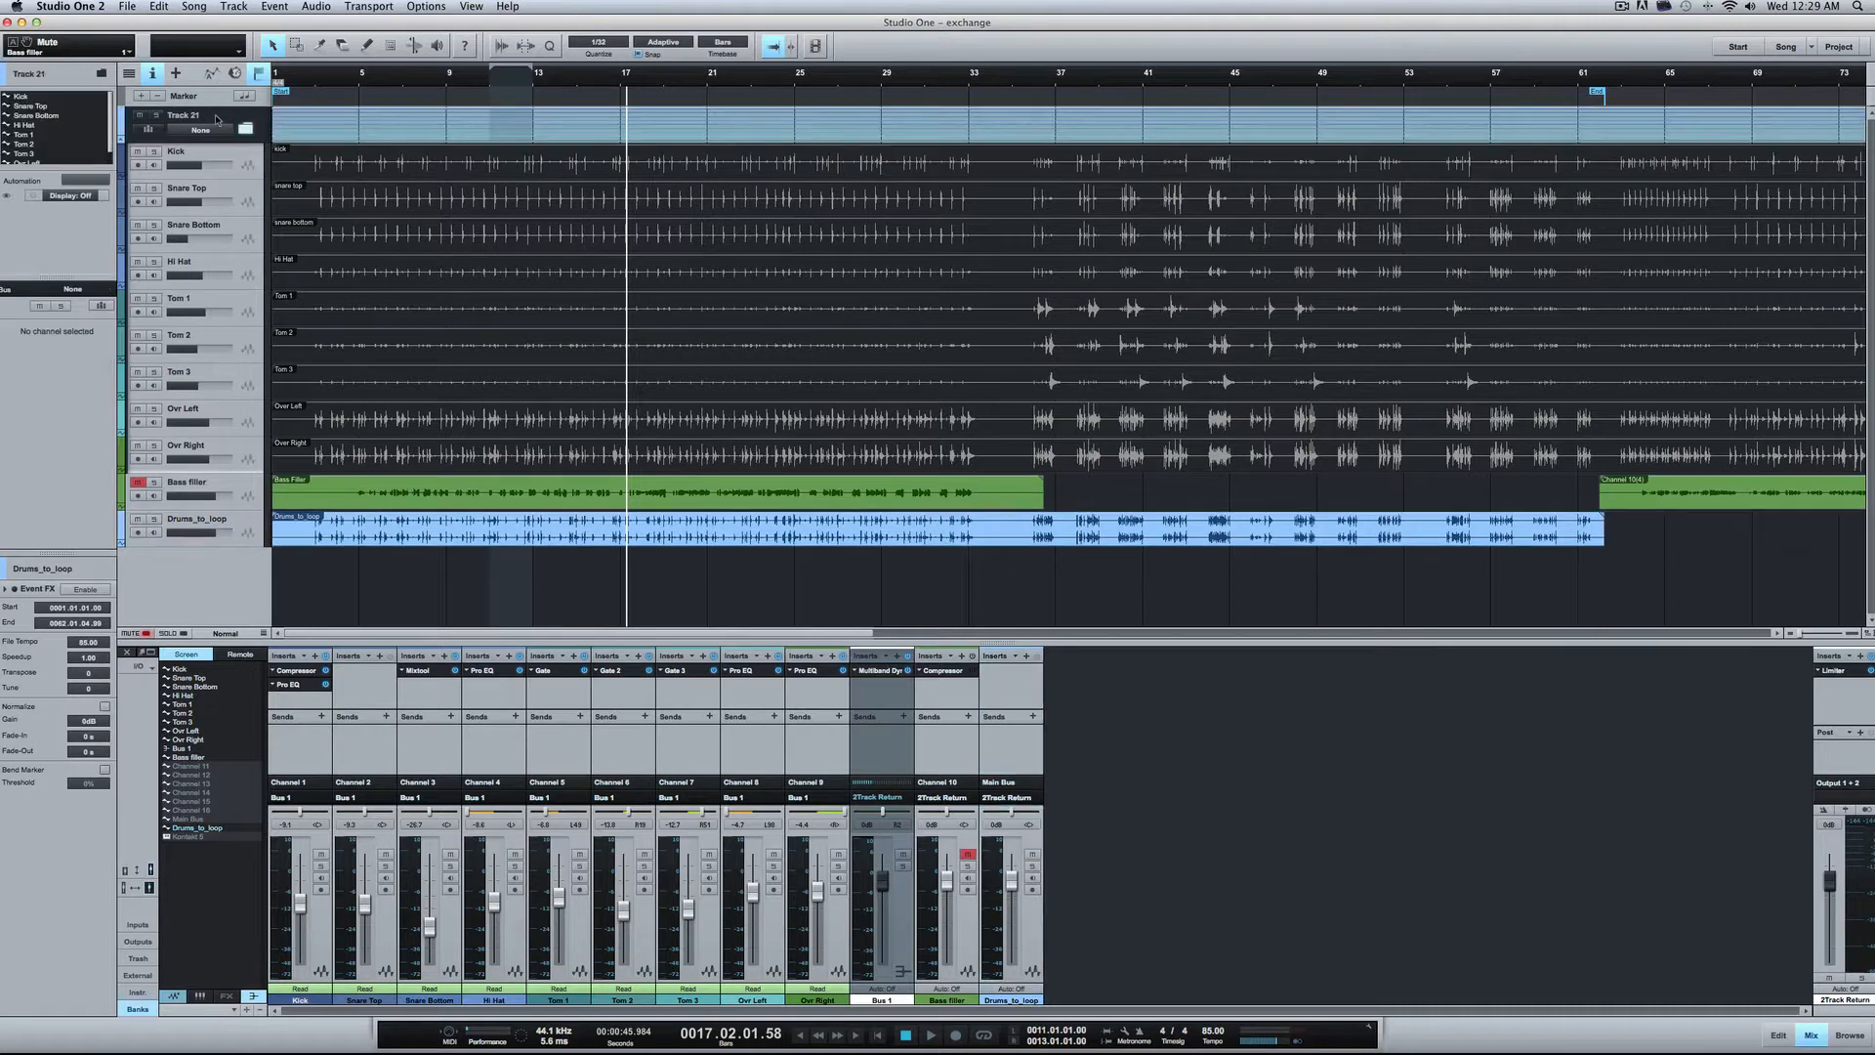
pyautogui.click(244, 129)
pyautogui.click(245, 130)
pyautogui.click(245, 130)
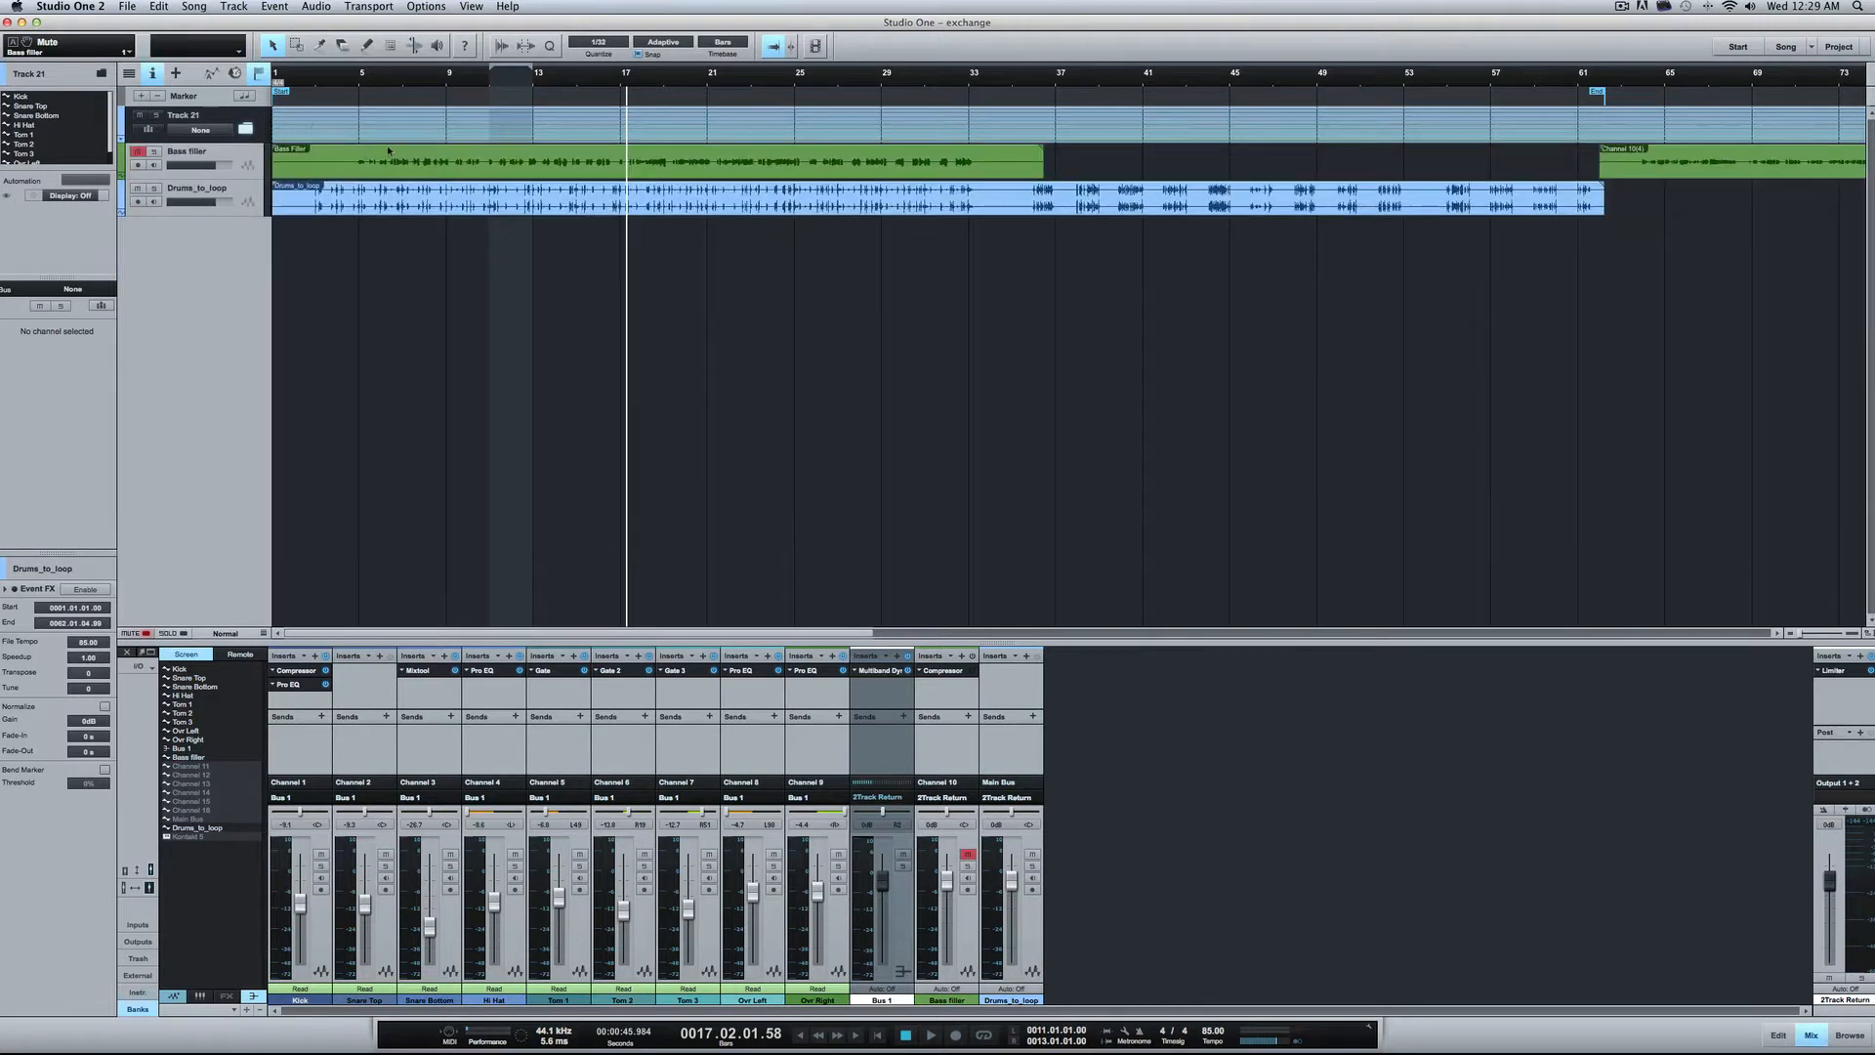
pyautogui.click(140, 116)
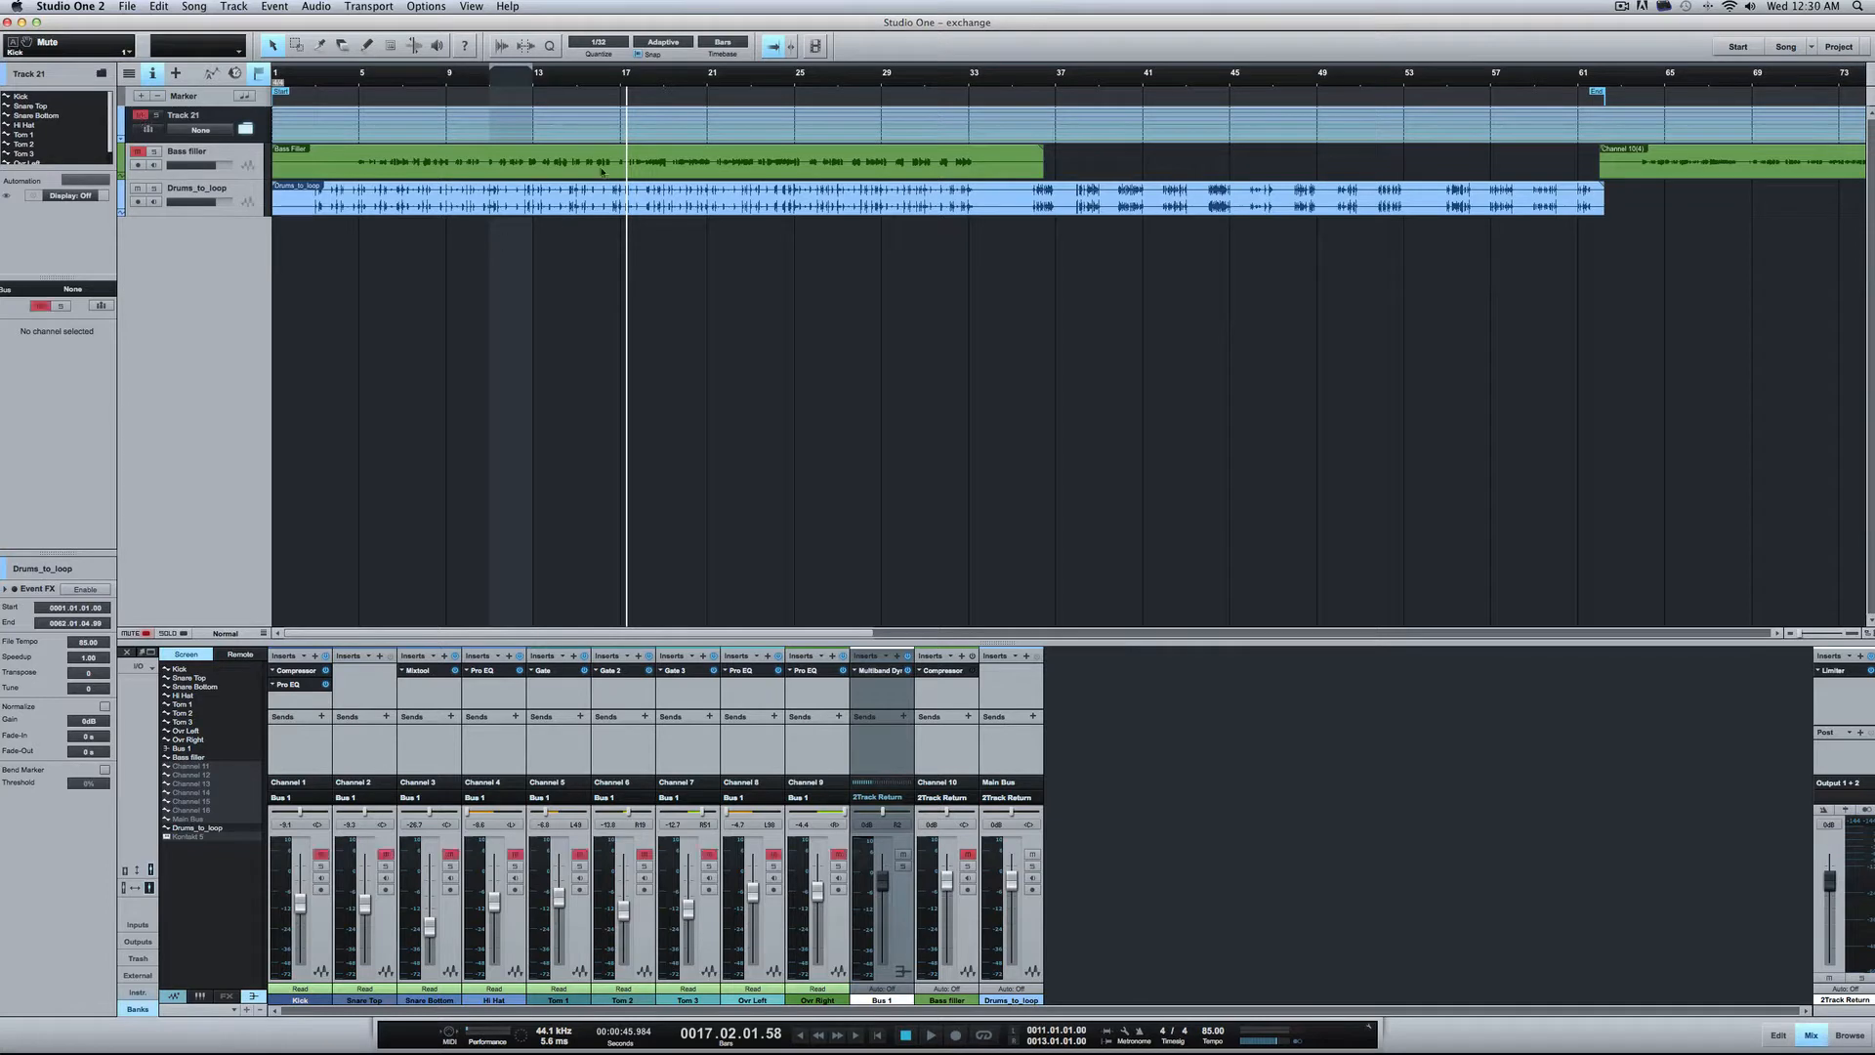
# Step: Play the bounced drums from bar 9 and greatly increase the Drums_to_loop track's height
pyautogui.click(447, 87)
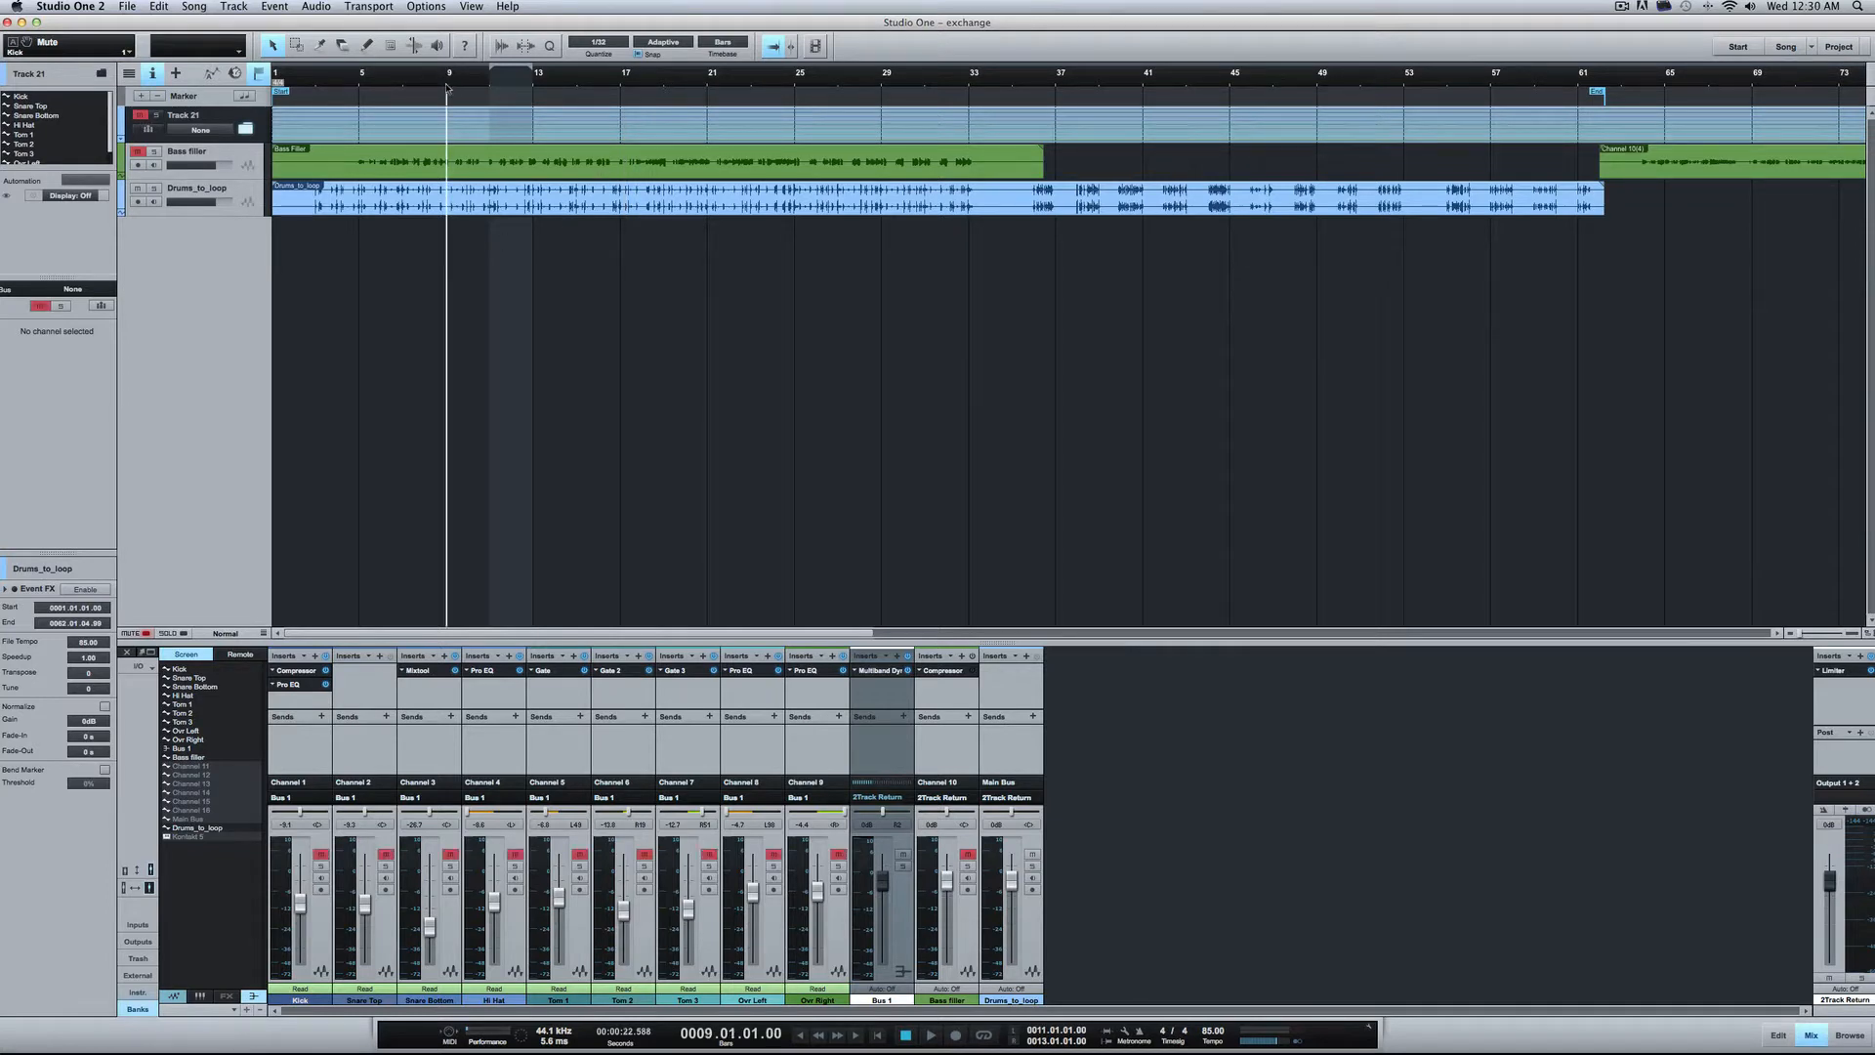
pyautogui.press('space')
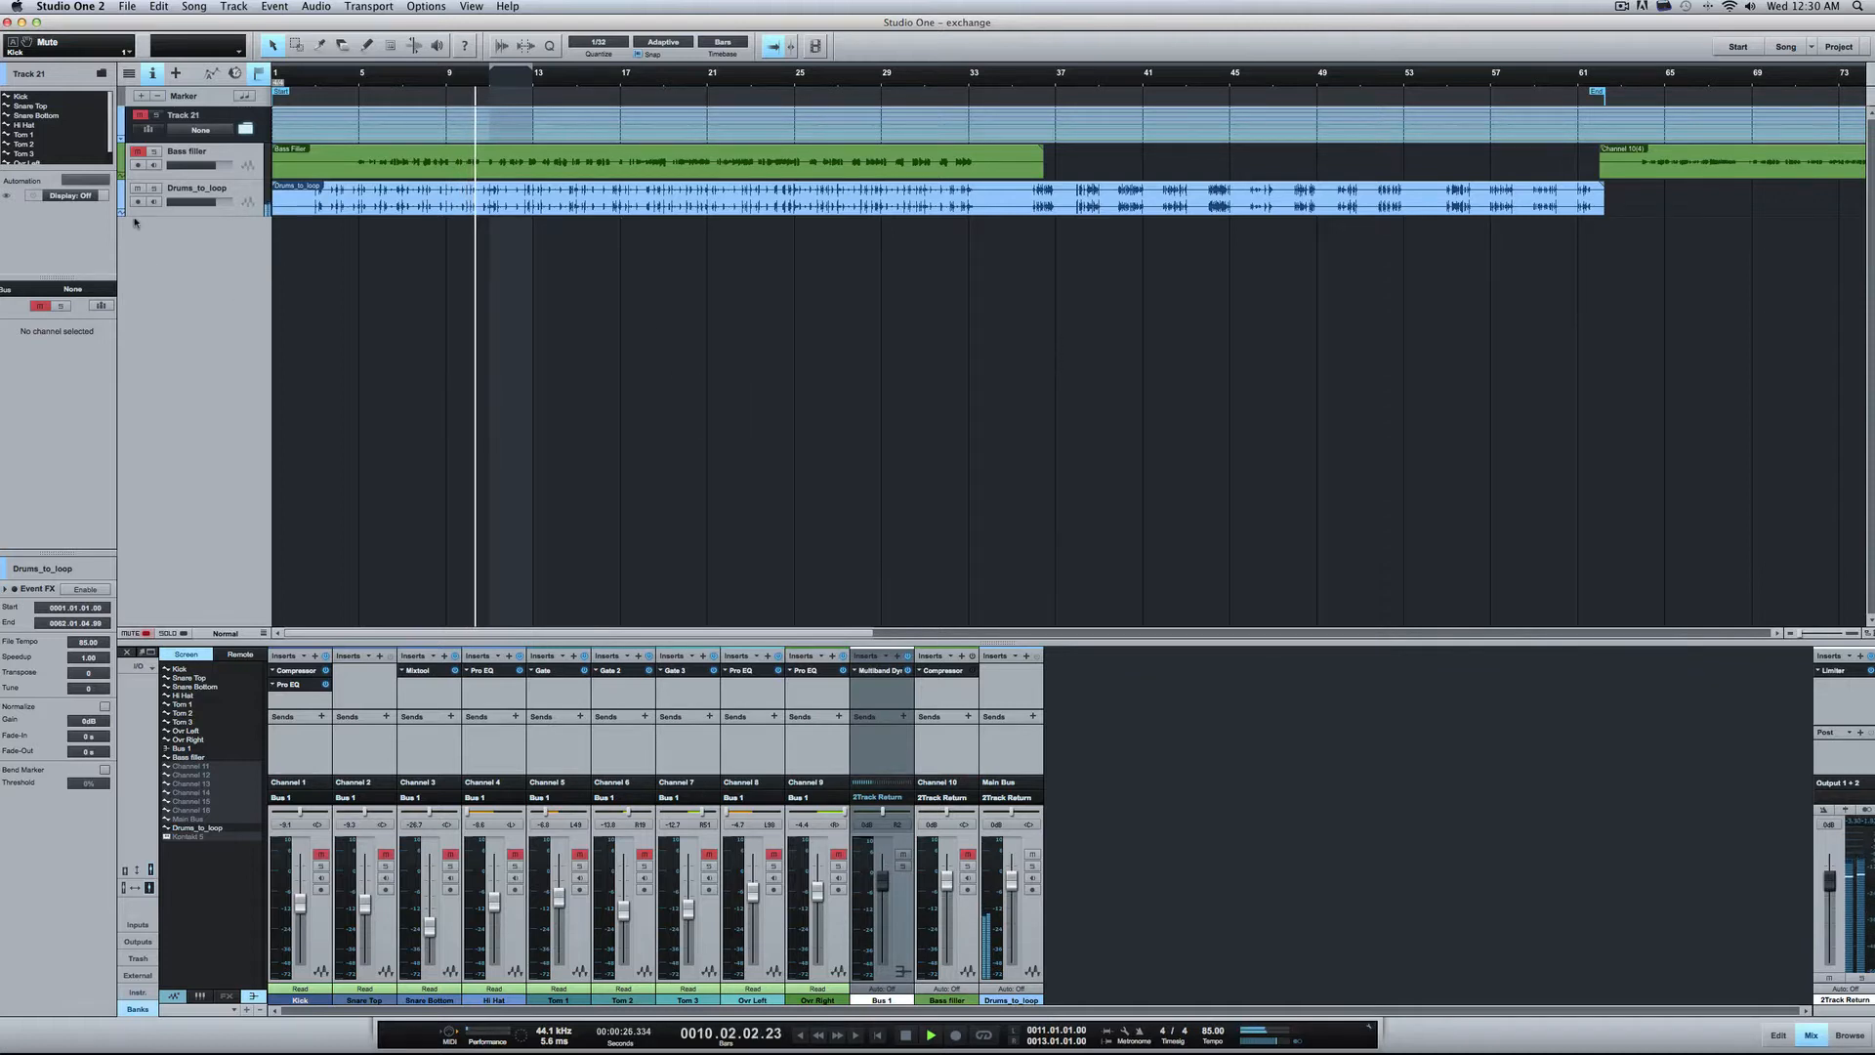
pyautogui.moveTo(134, 216); pyautogui.dragTo(139, 453)
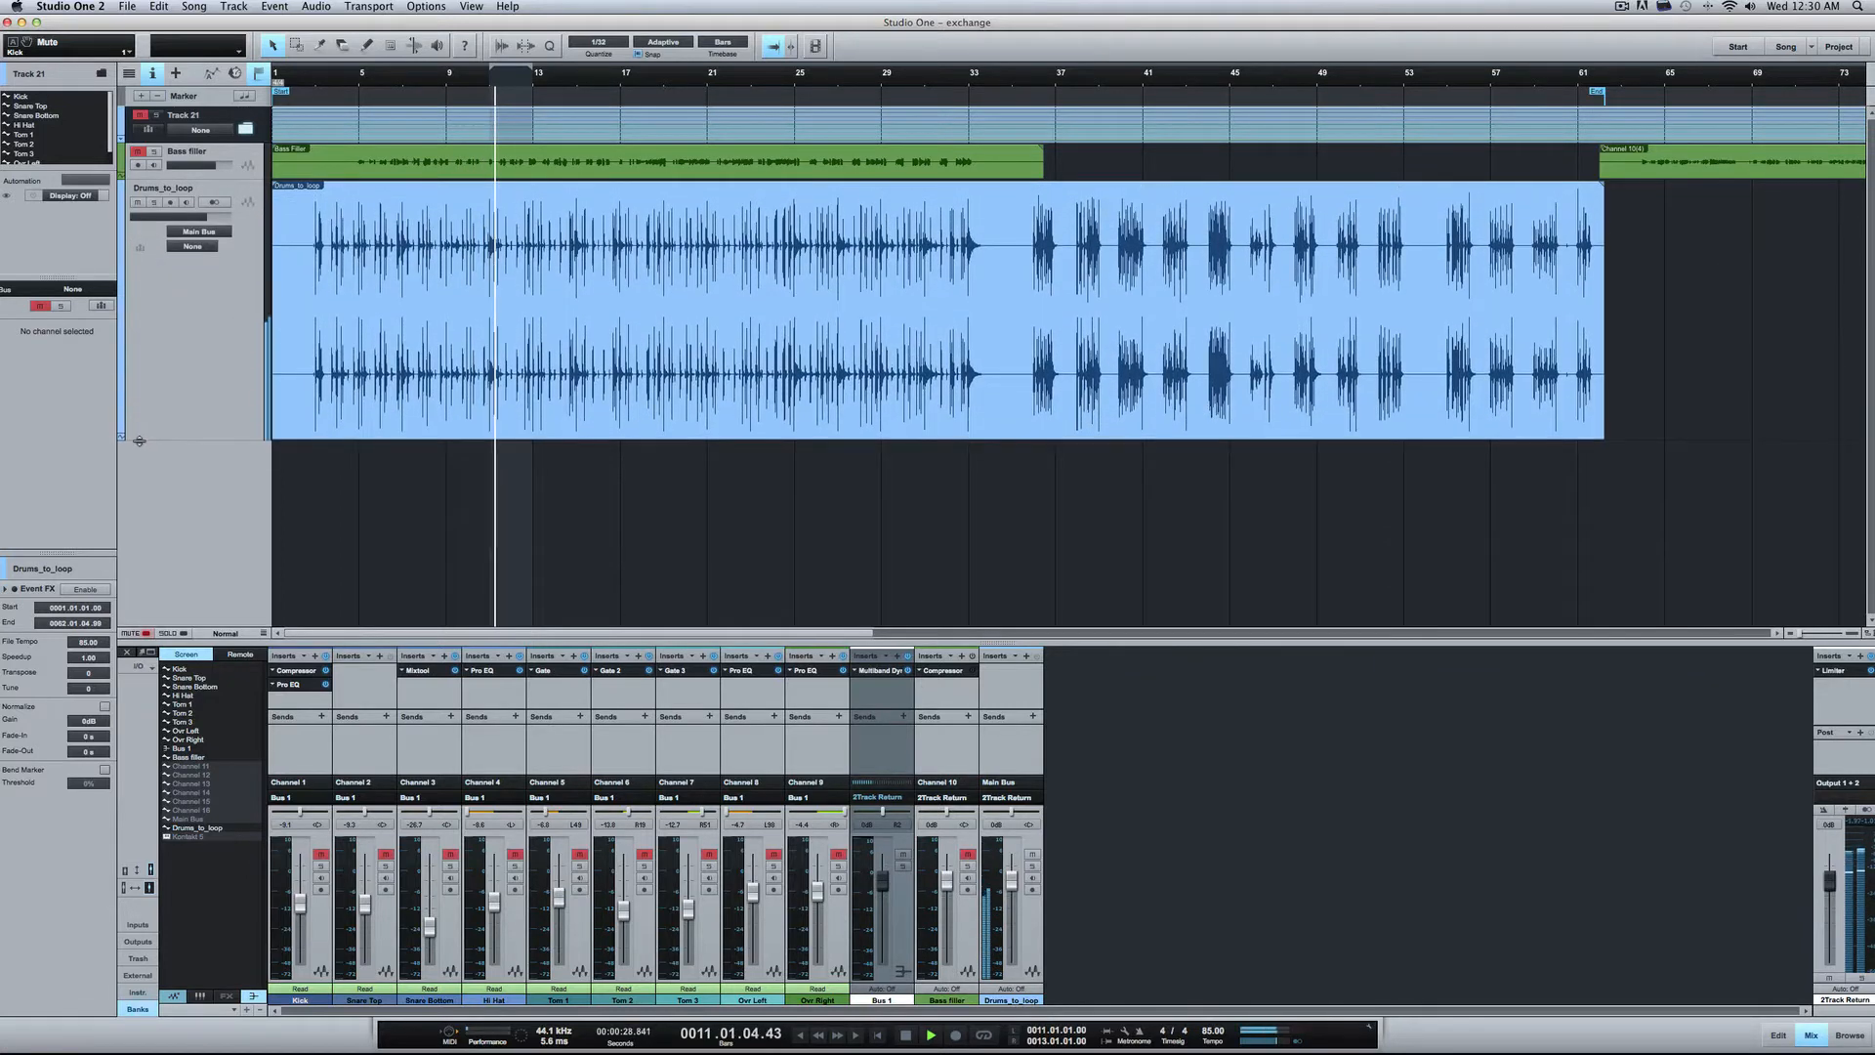
pyautogui.click(245, 129)
pyautogui.click(245, 129)
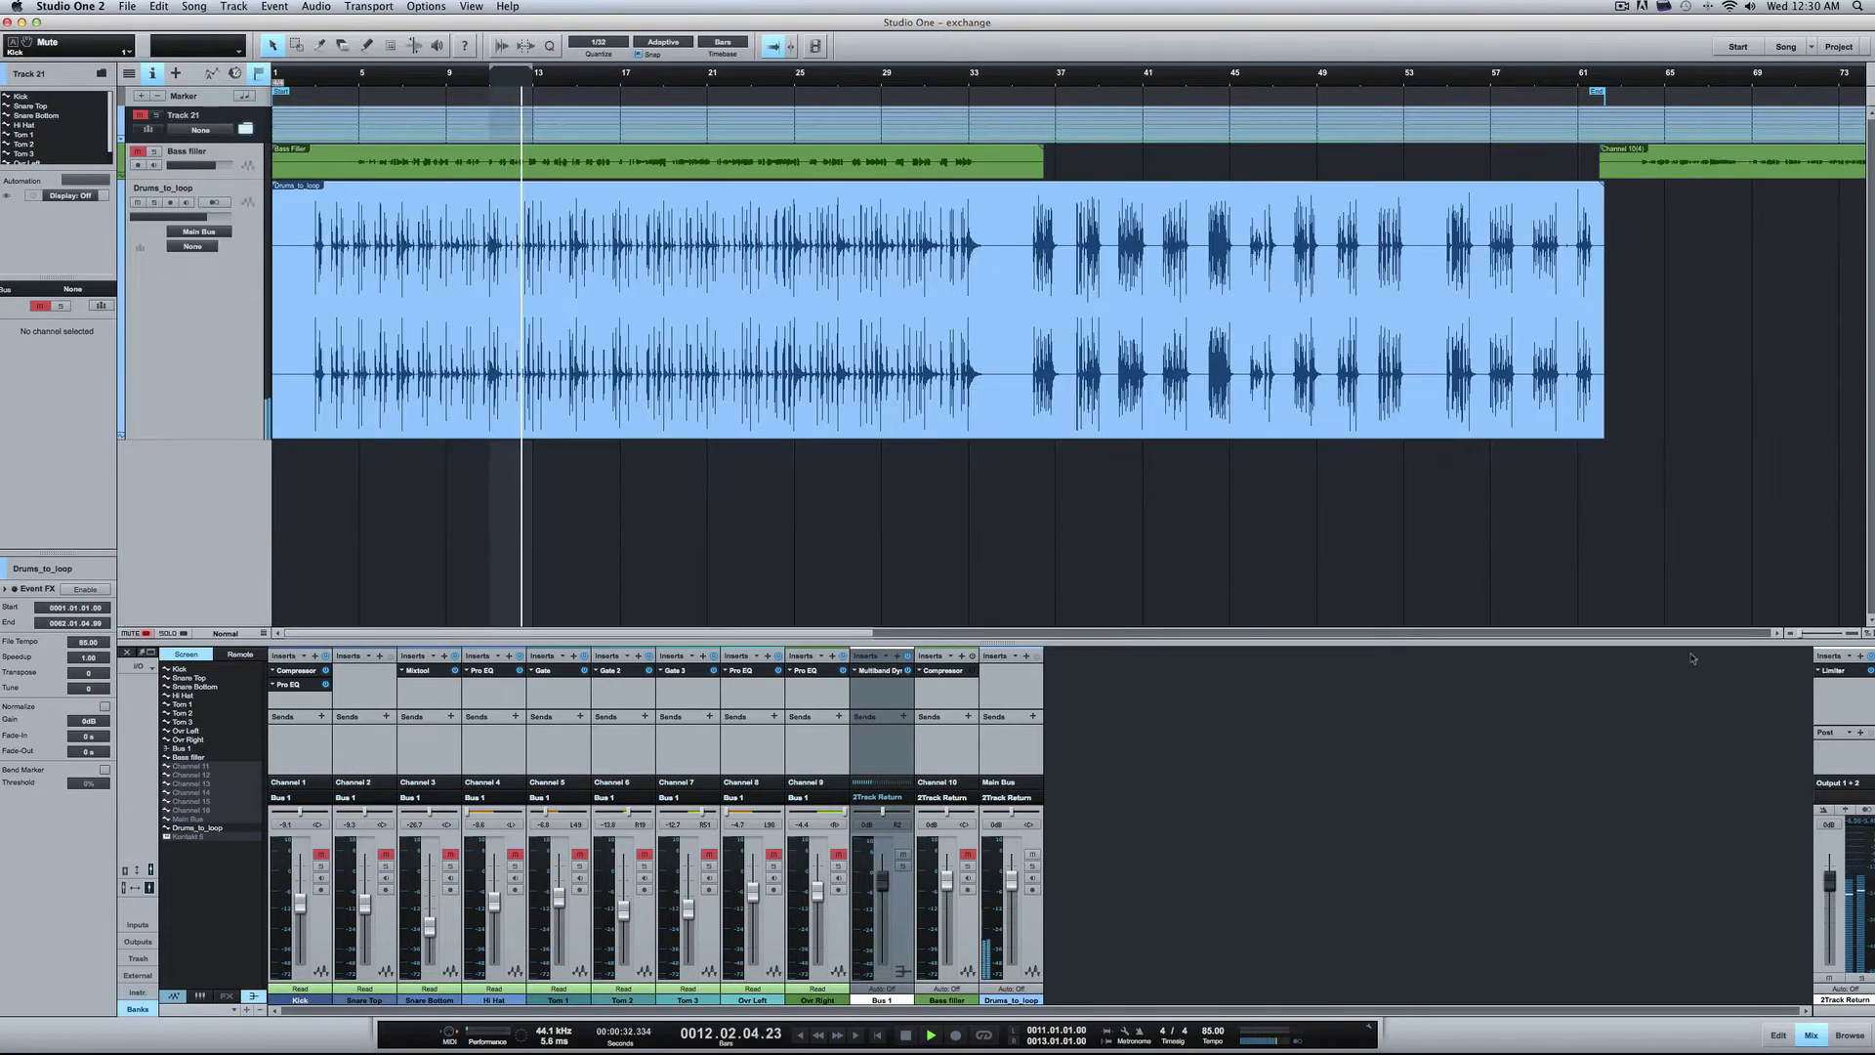
# Step: Stop playback and split the Drums_to_loop event at bars 17 and 19 to isolate a two-bar section
pyautogui.click(1804, 634)
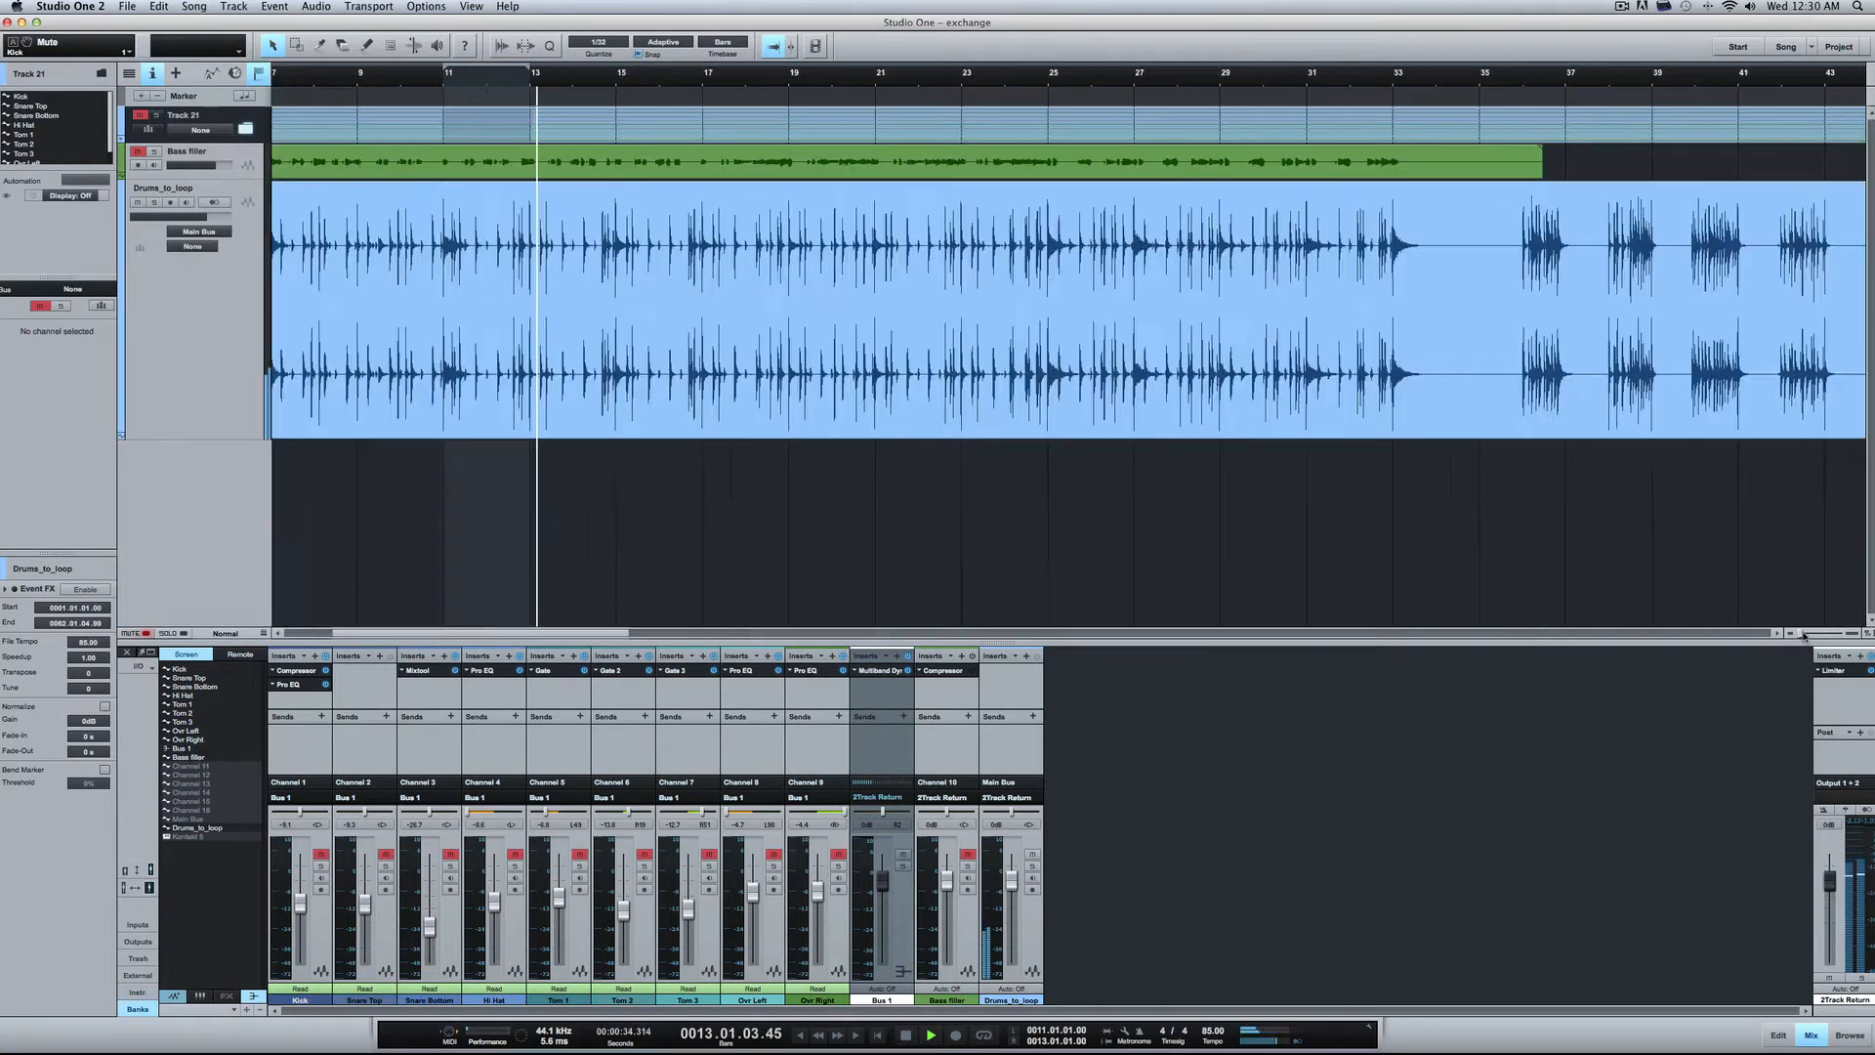
pyautogui.moveTo(1804, 635); pyautogui.dragTo(1786, 635)
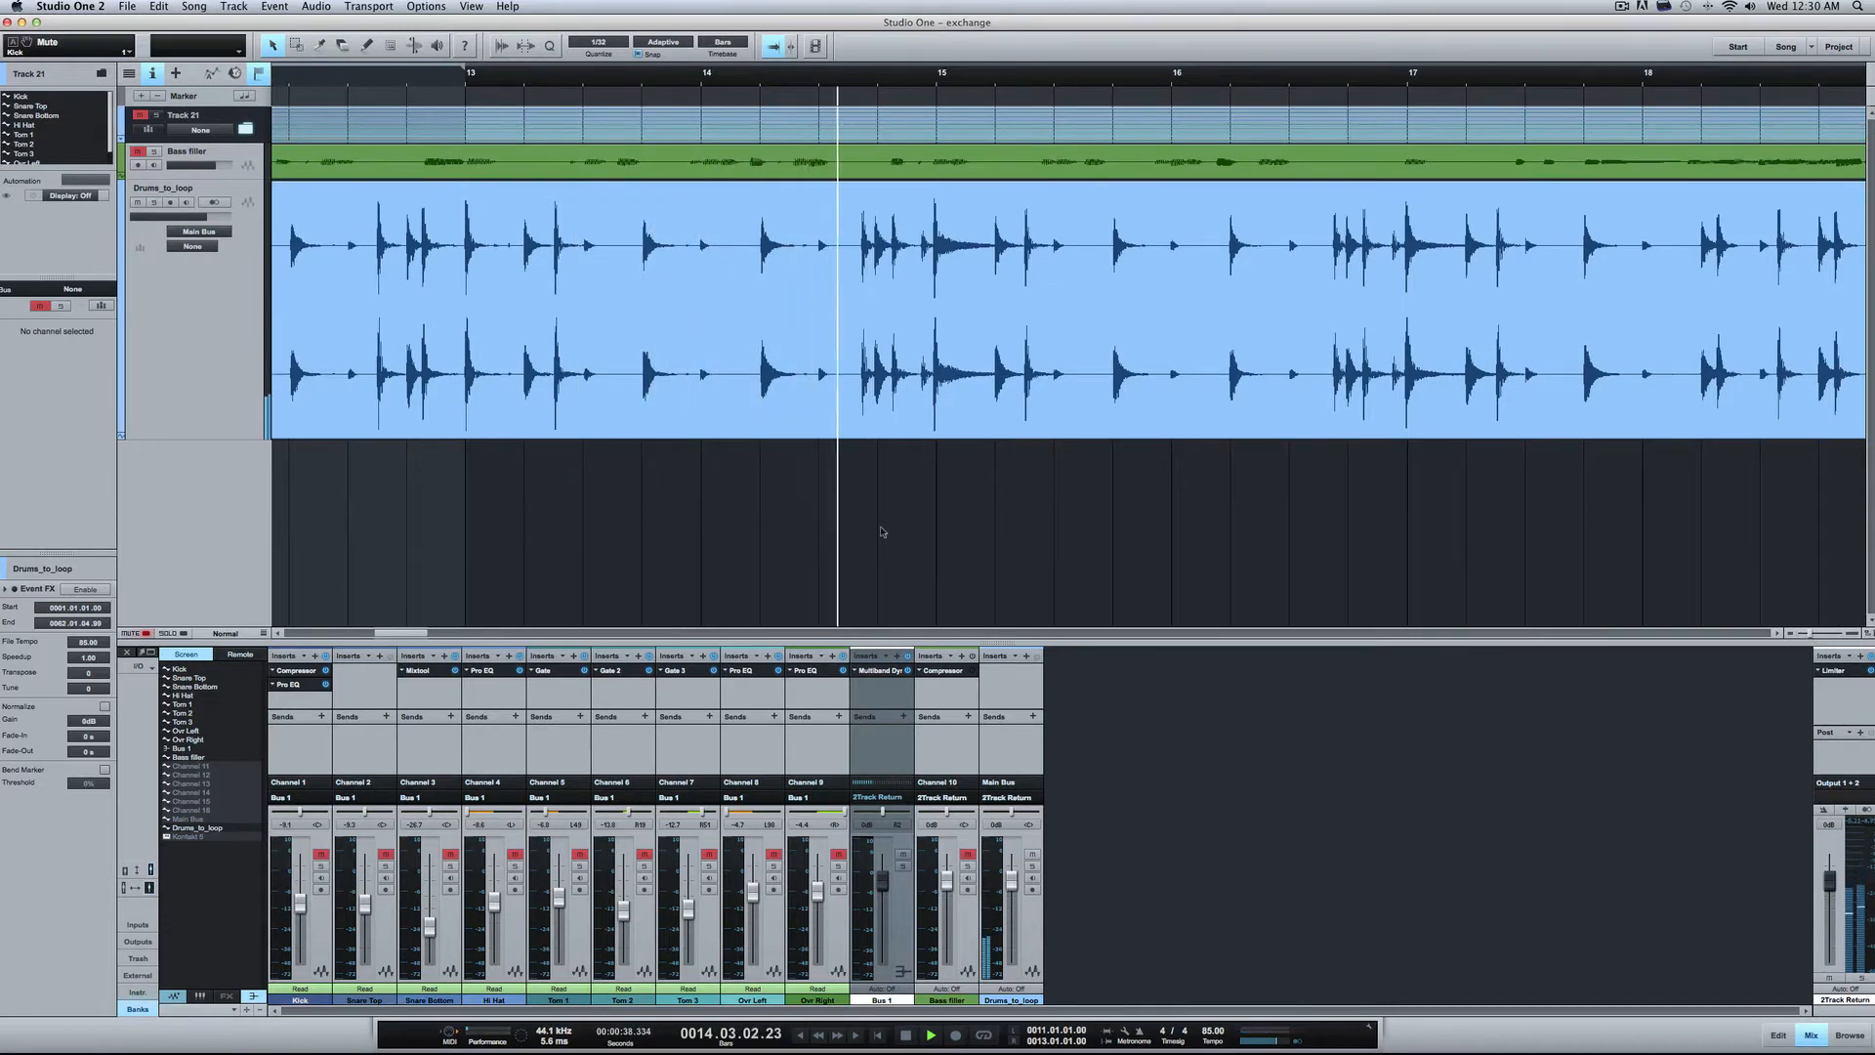
pyautogui.hscroll(10, 882, 531)
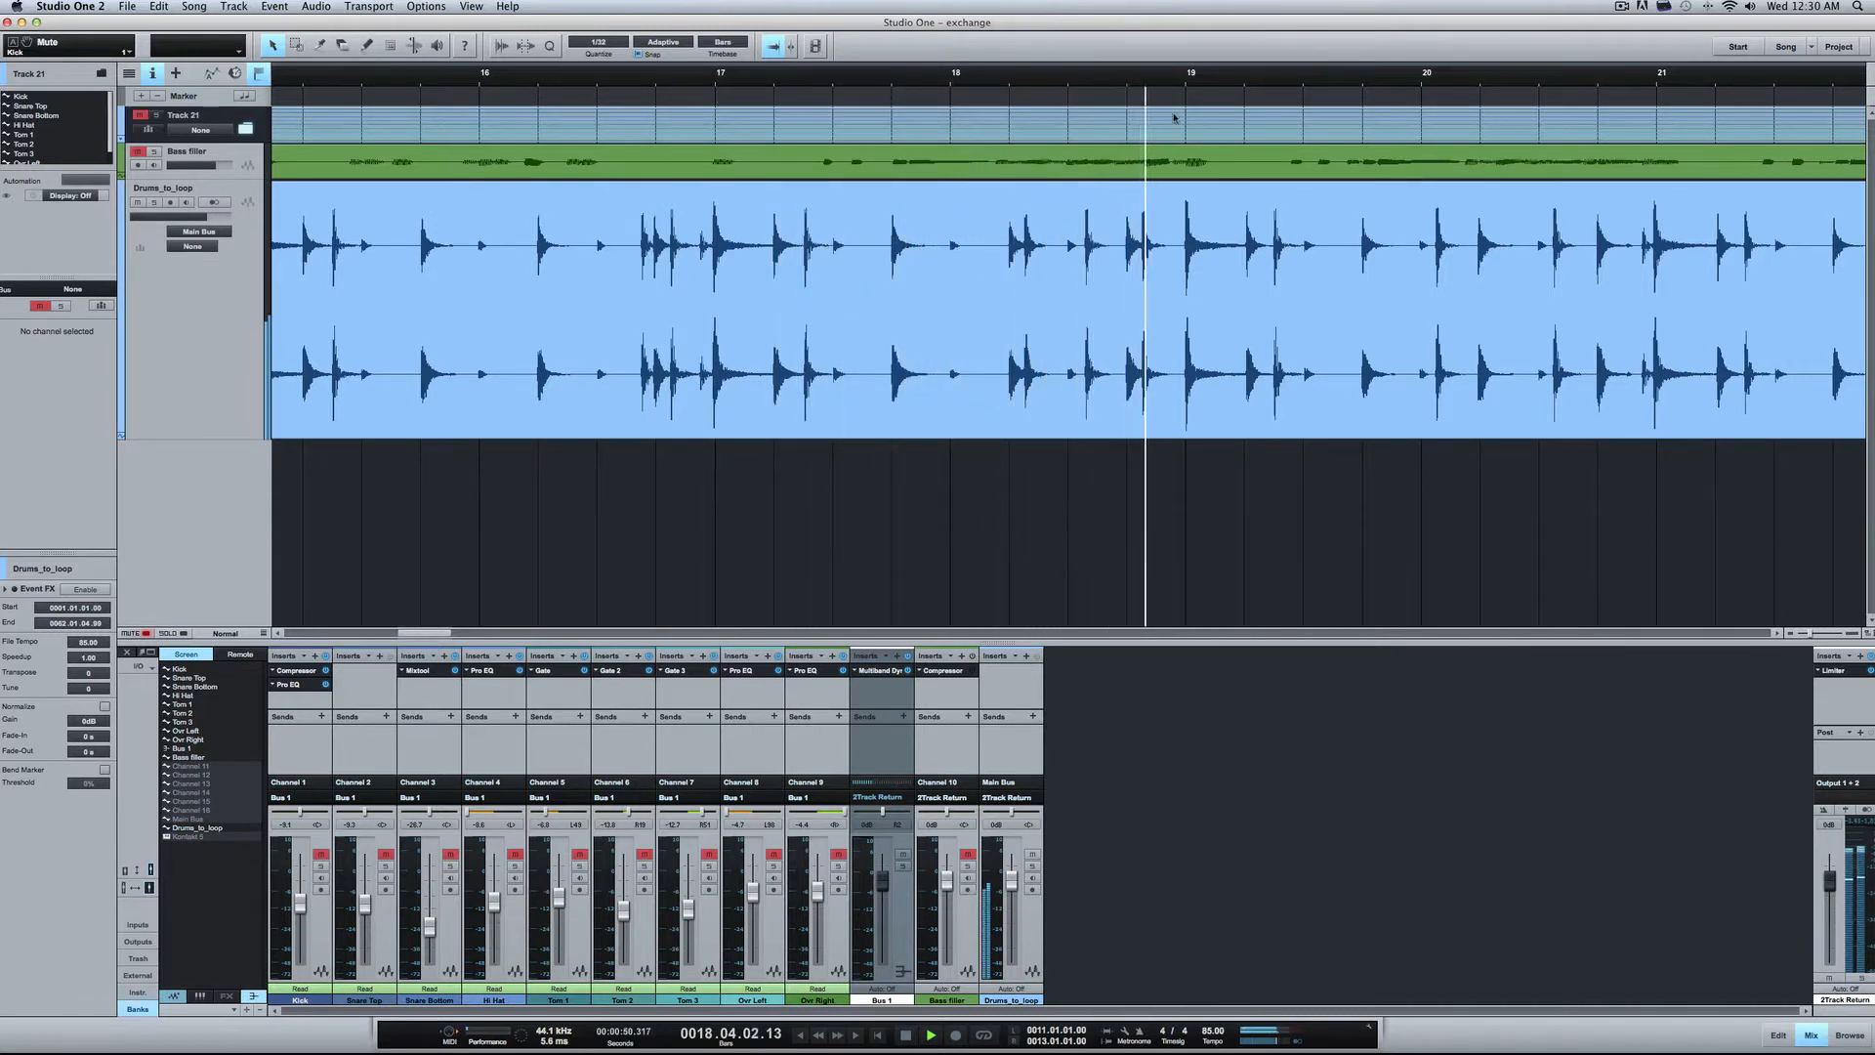
pyautogui.press('space')
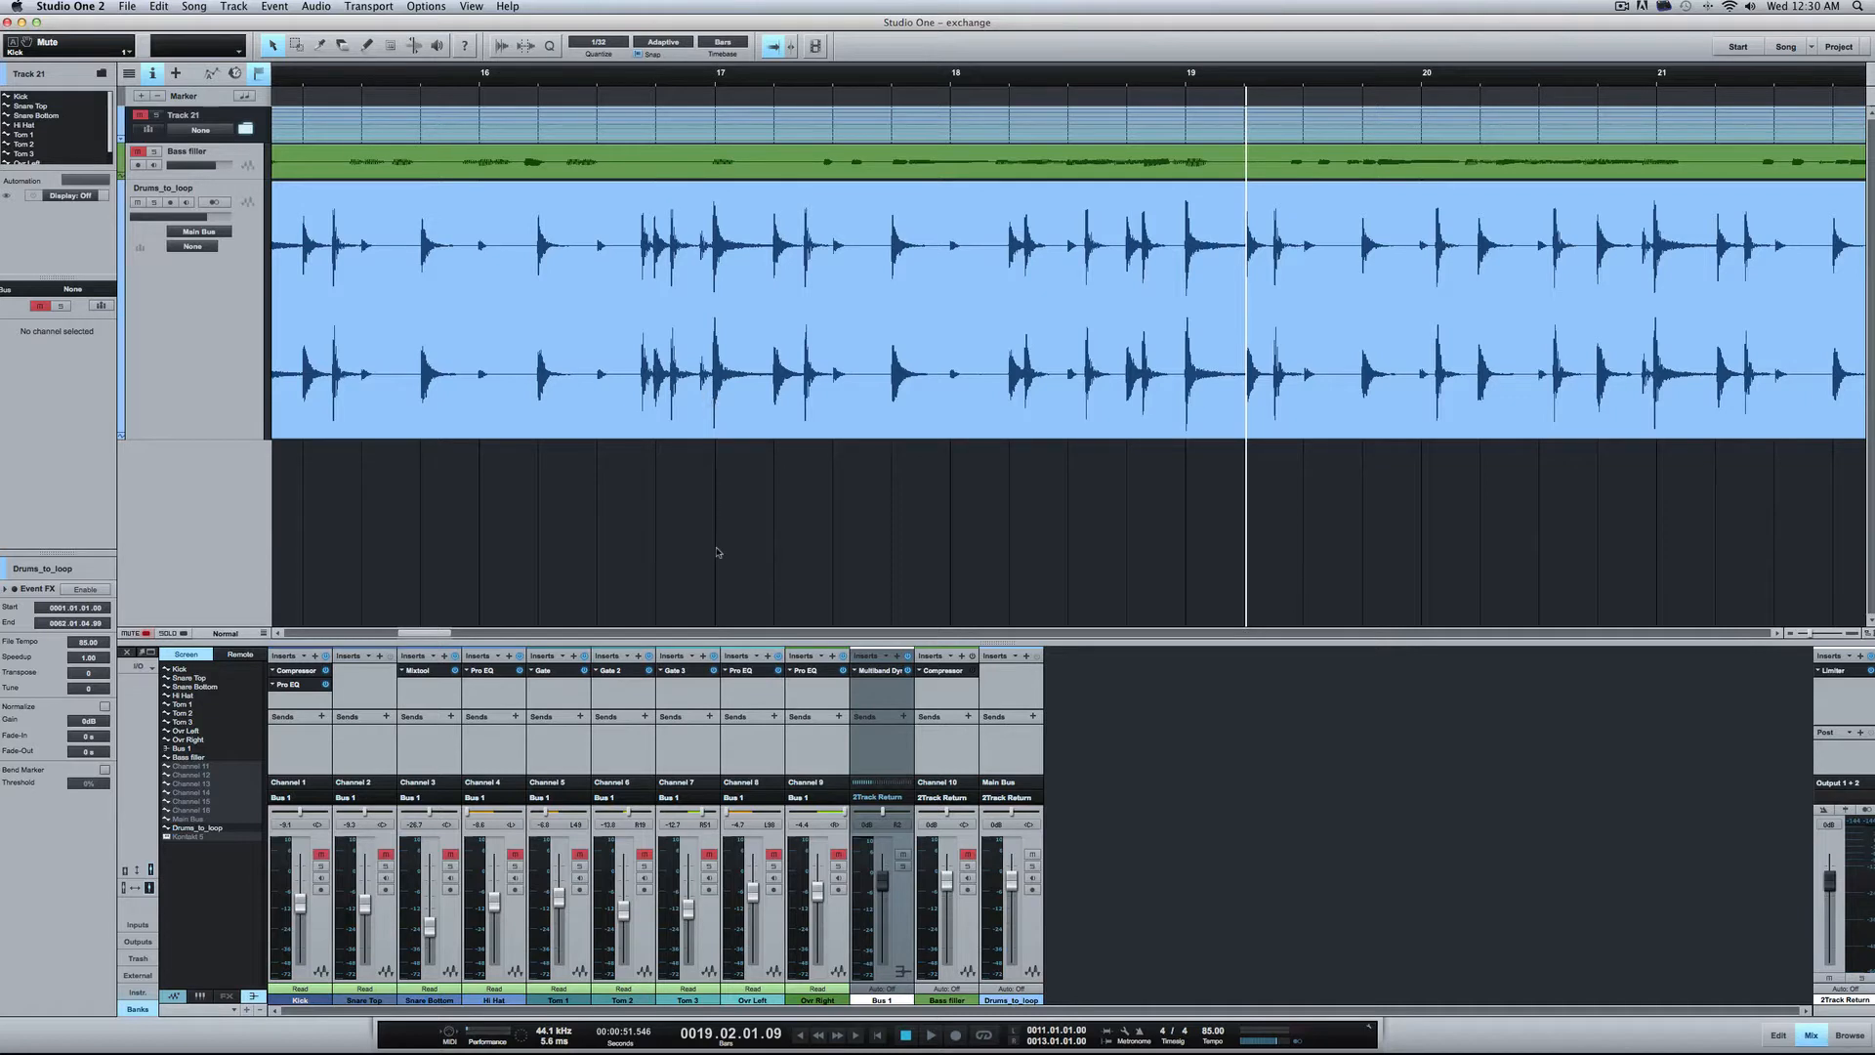
pyautogui.press('3')
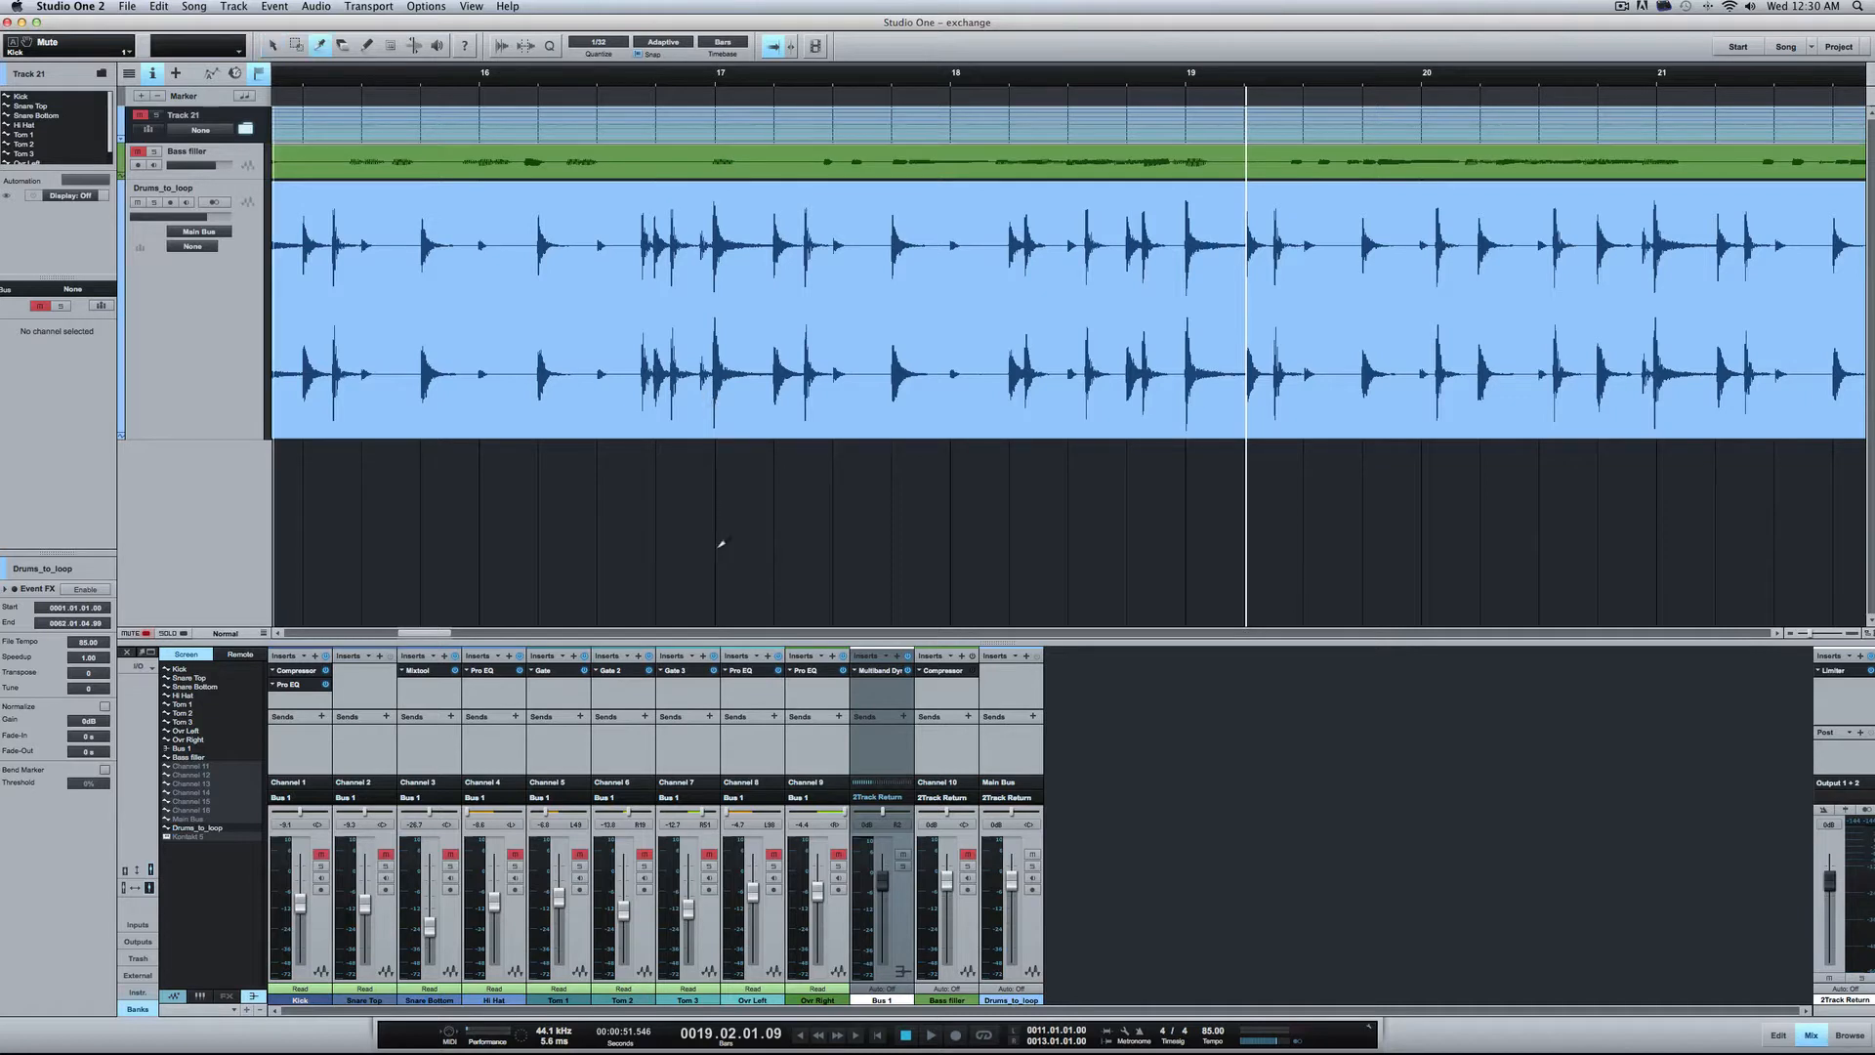
pyautogui.click(723, 293)
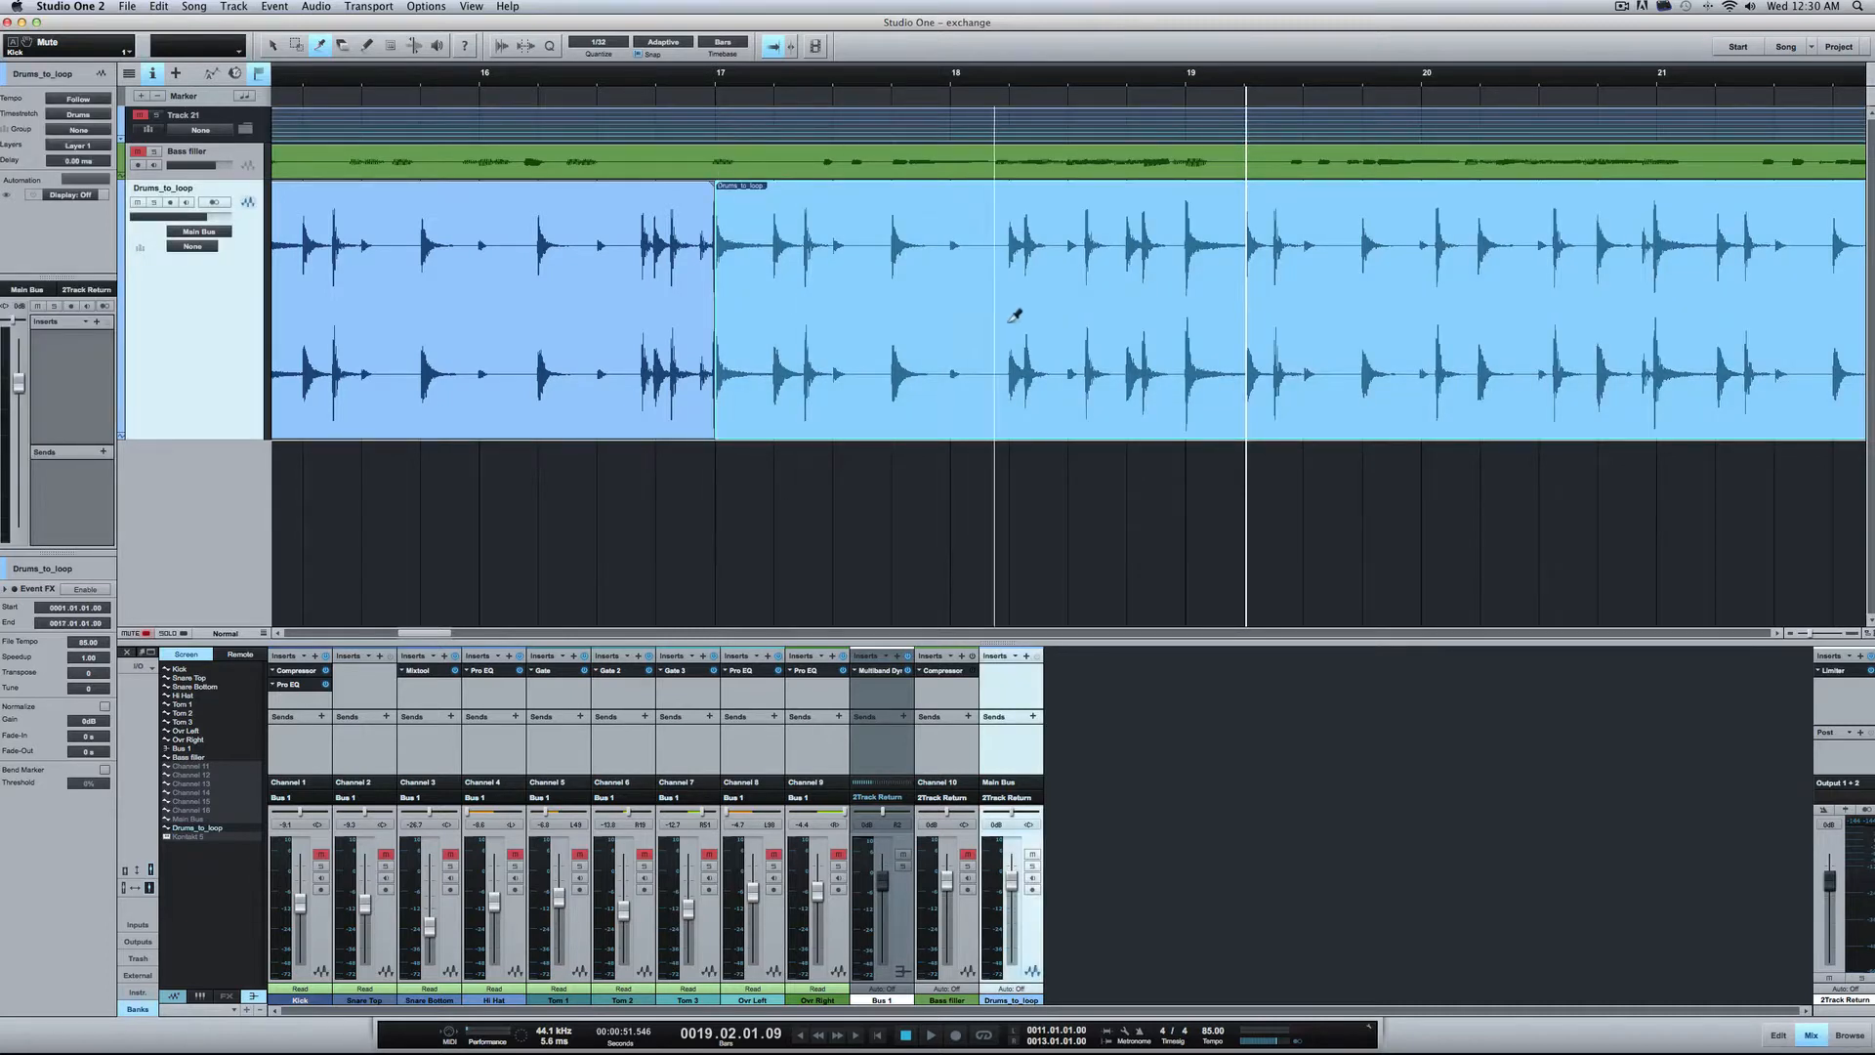
pyautogui.click(1191, 310)
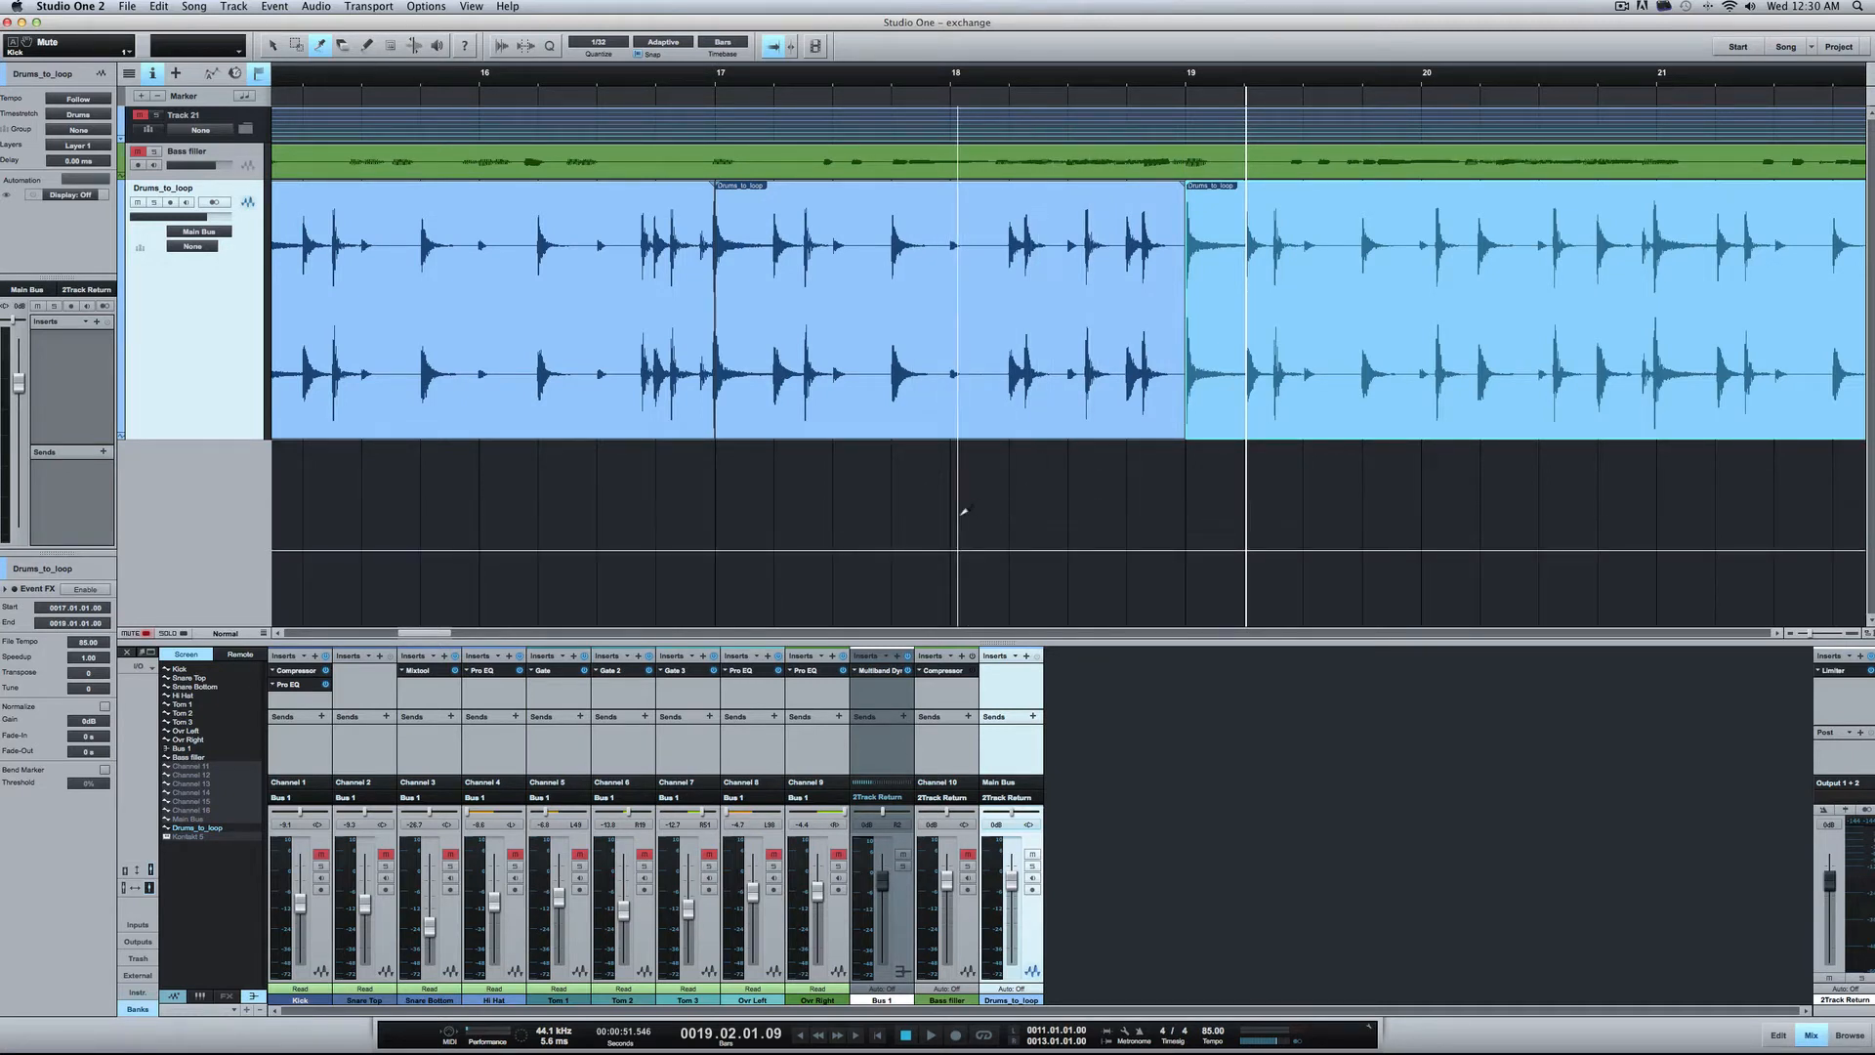
# Step: Colour the two-bar Drums_to_loop event between bars 17 and 19 red
pyautogui.press('1')
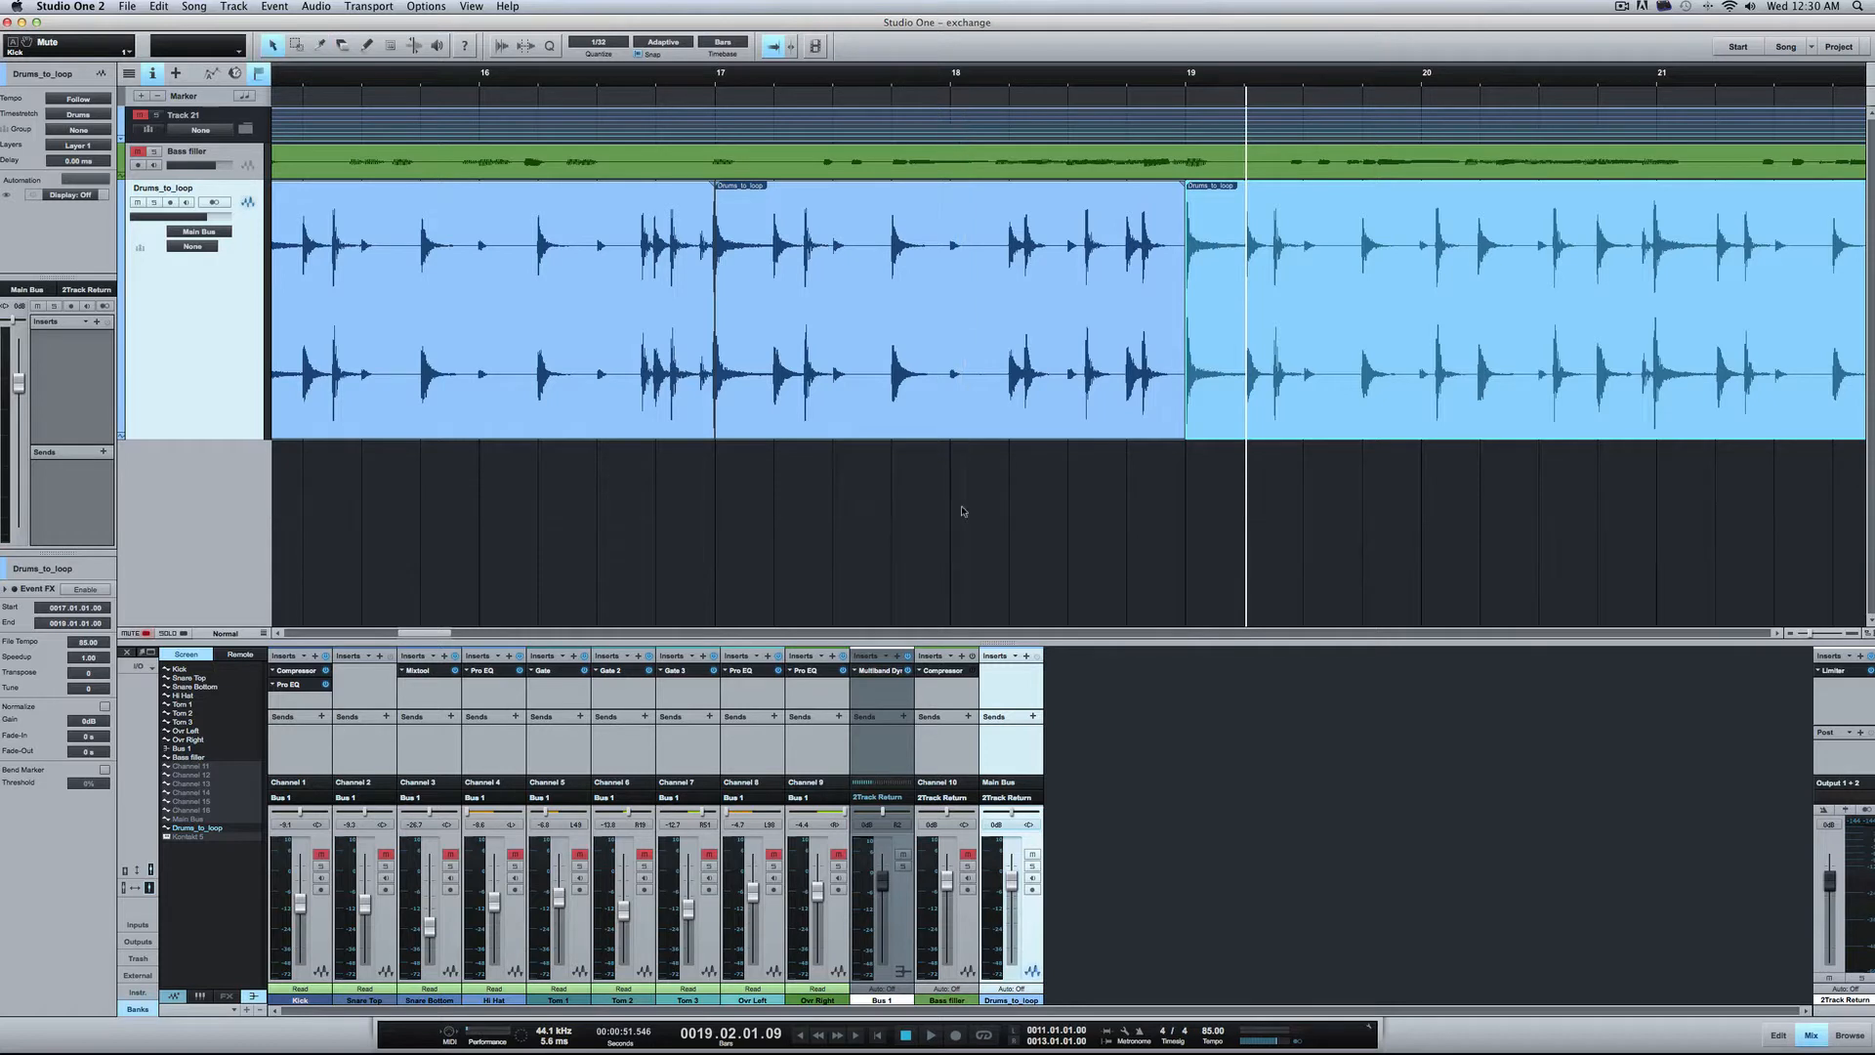
pyautogui.click(911, 313)
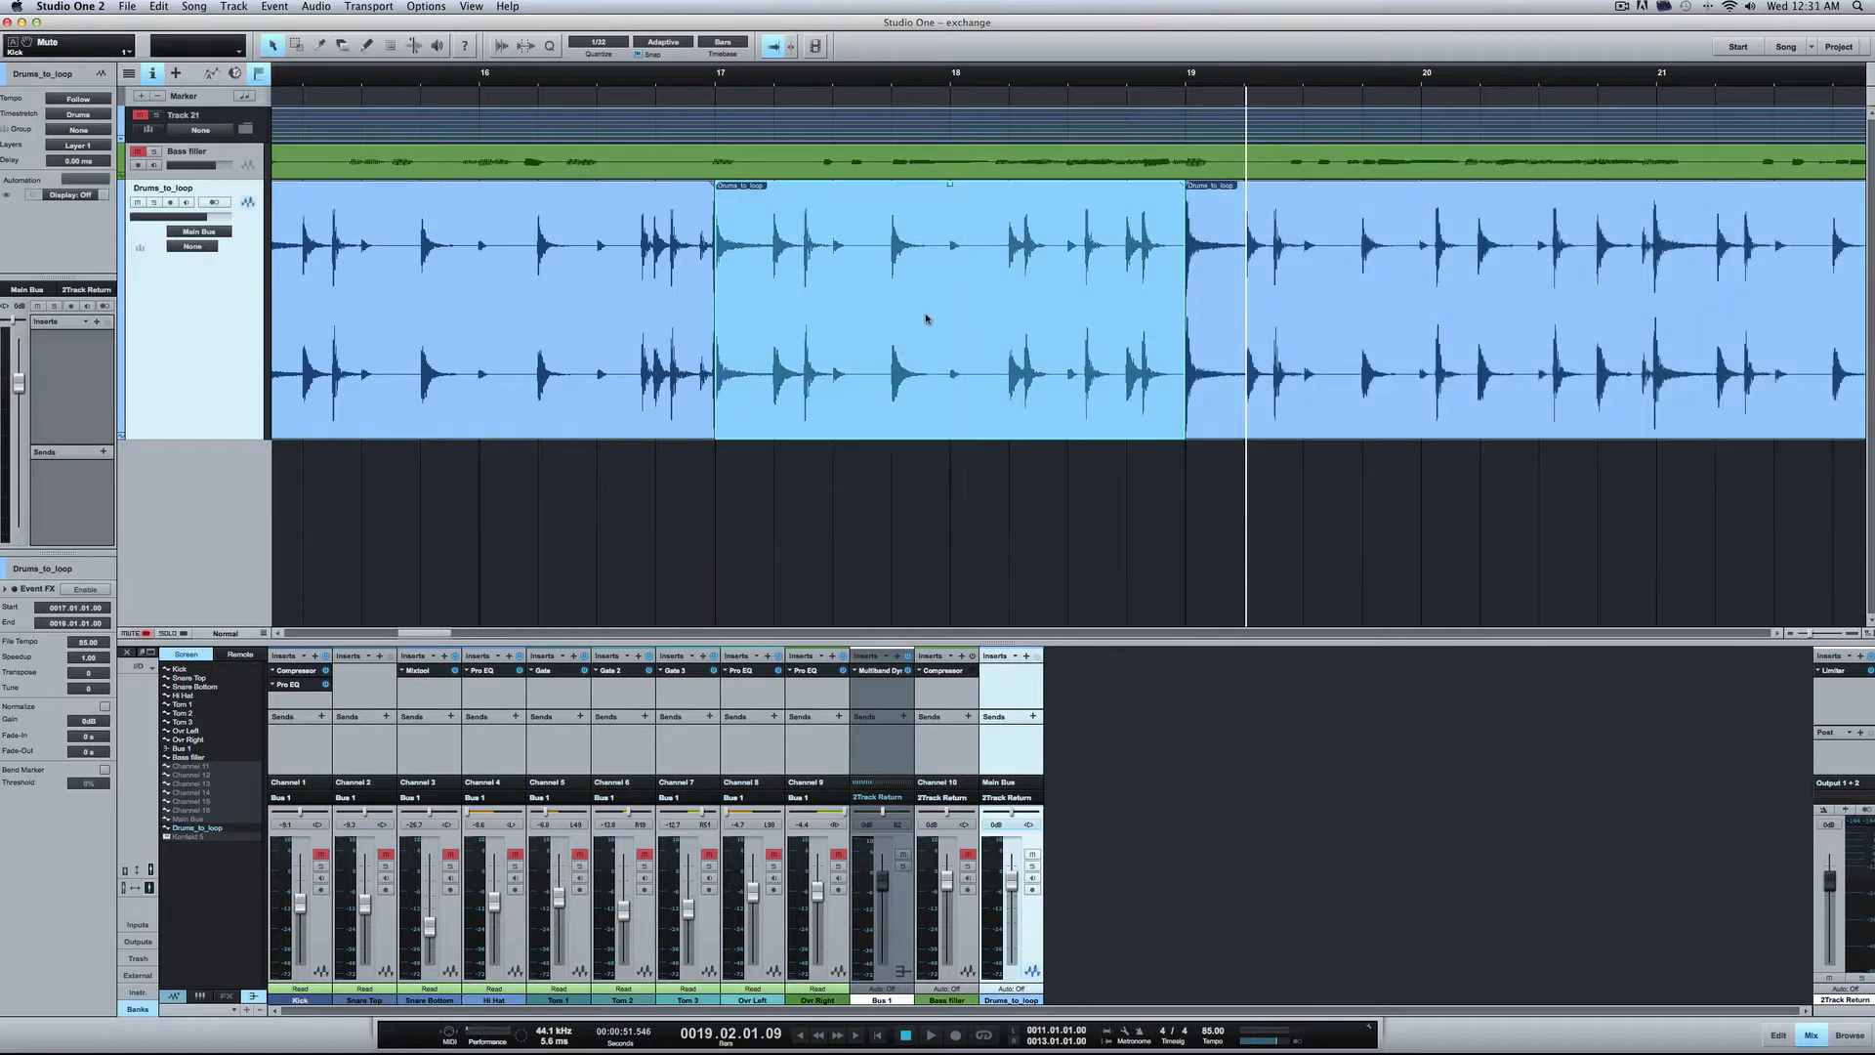
pyautogui.rightClick(927, 318)
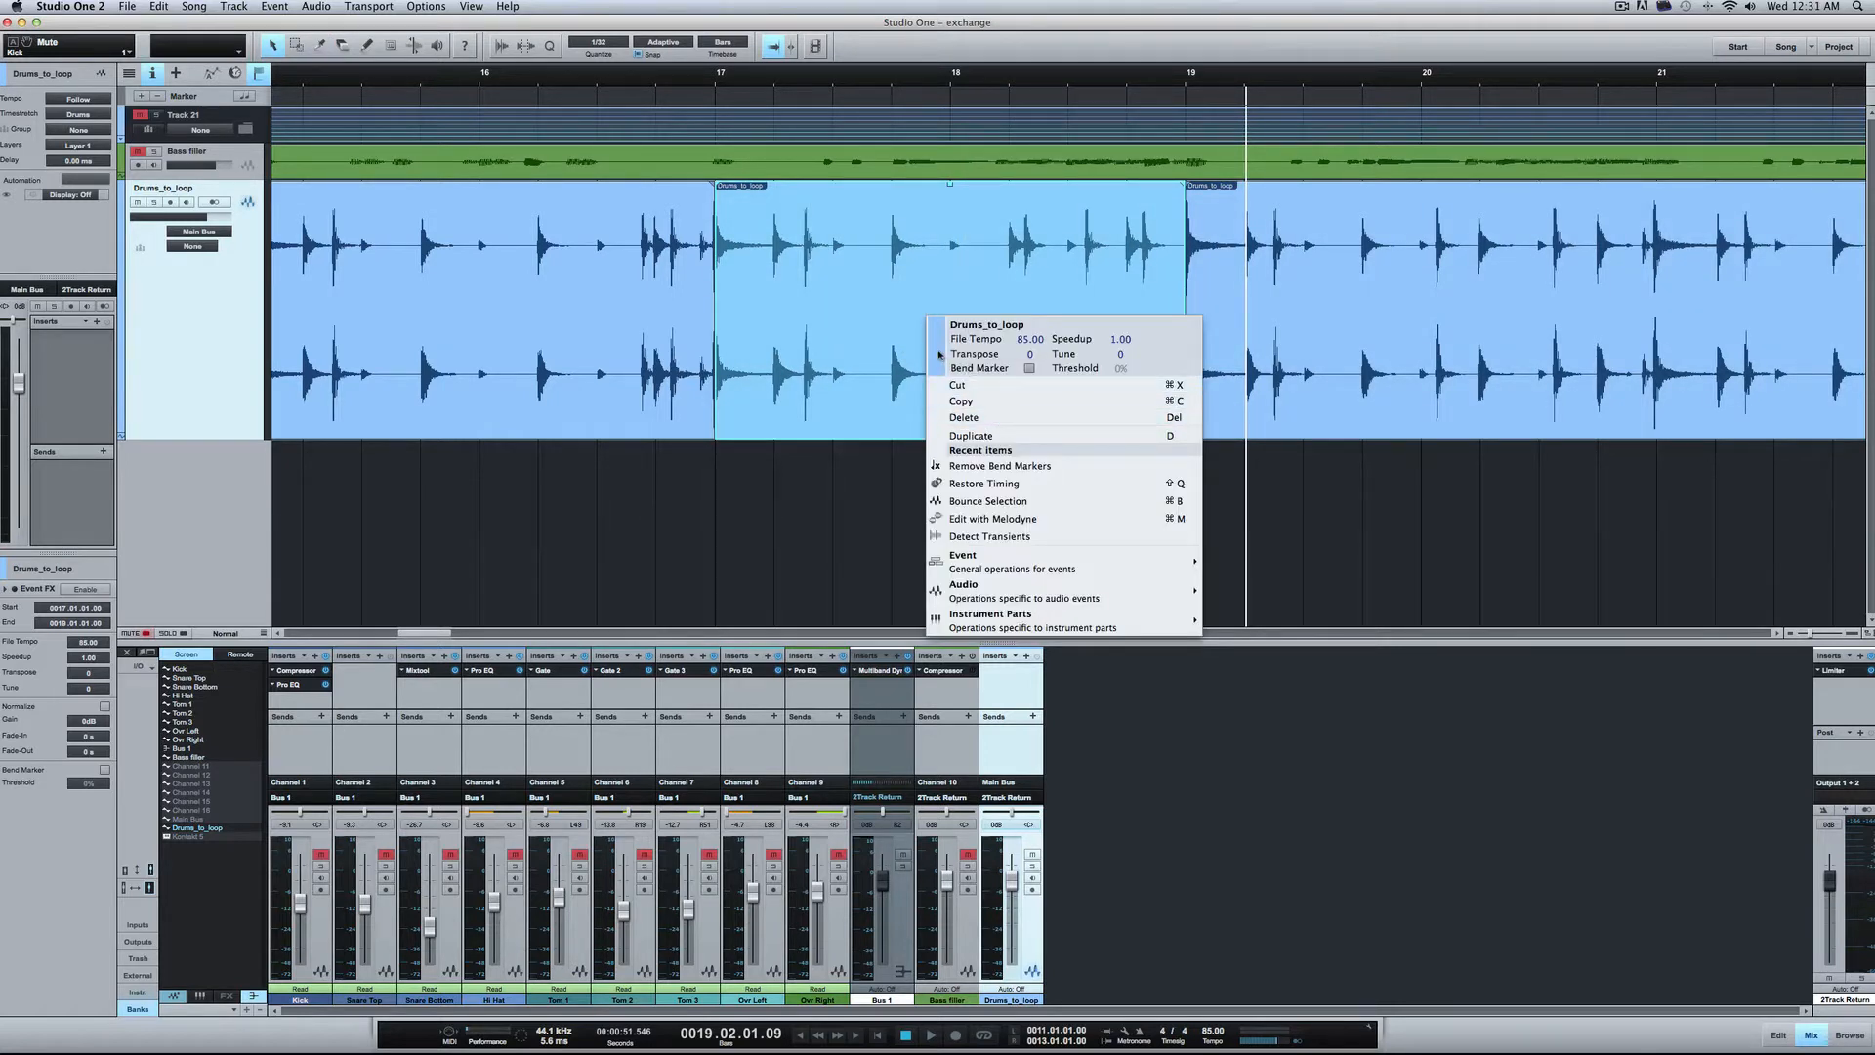
pyautogui.click(940, 355)
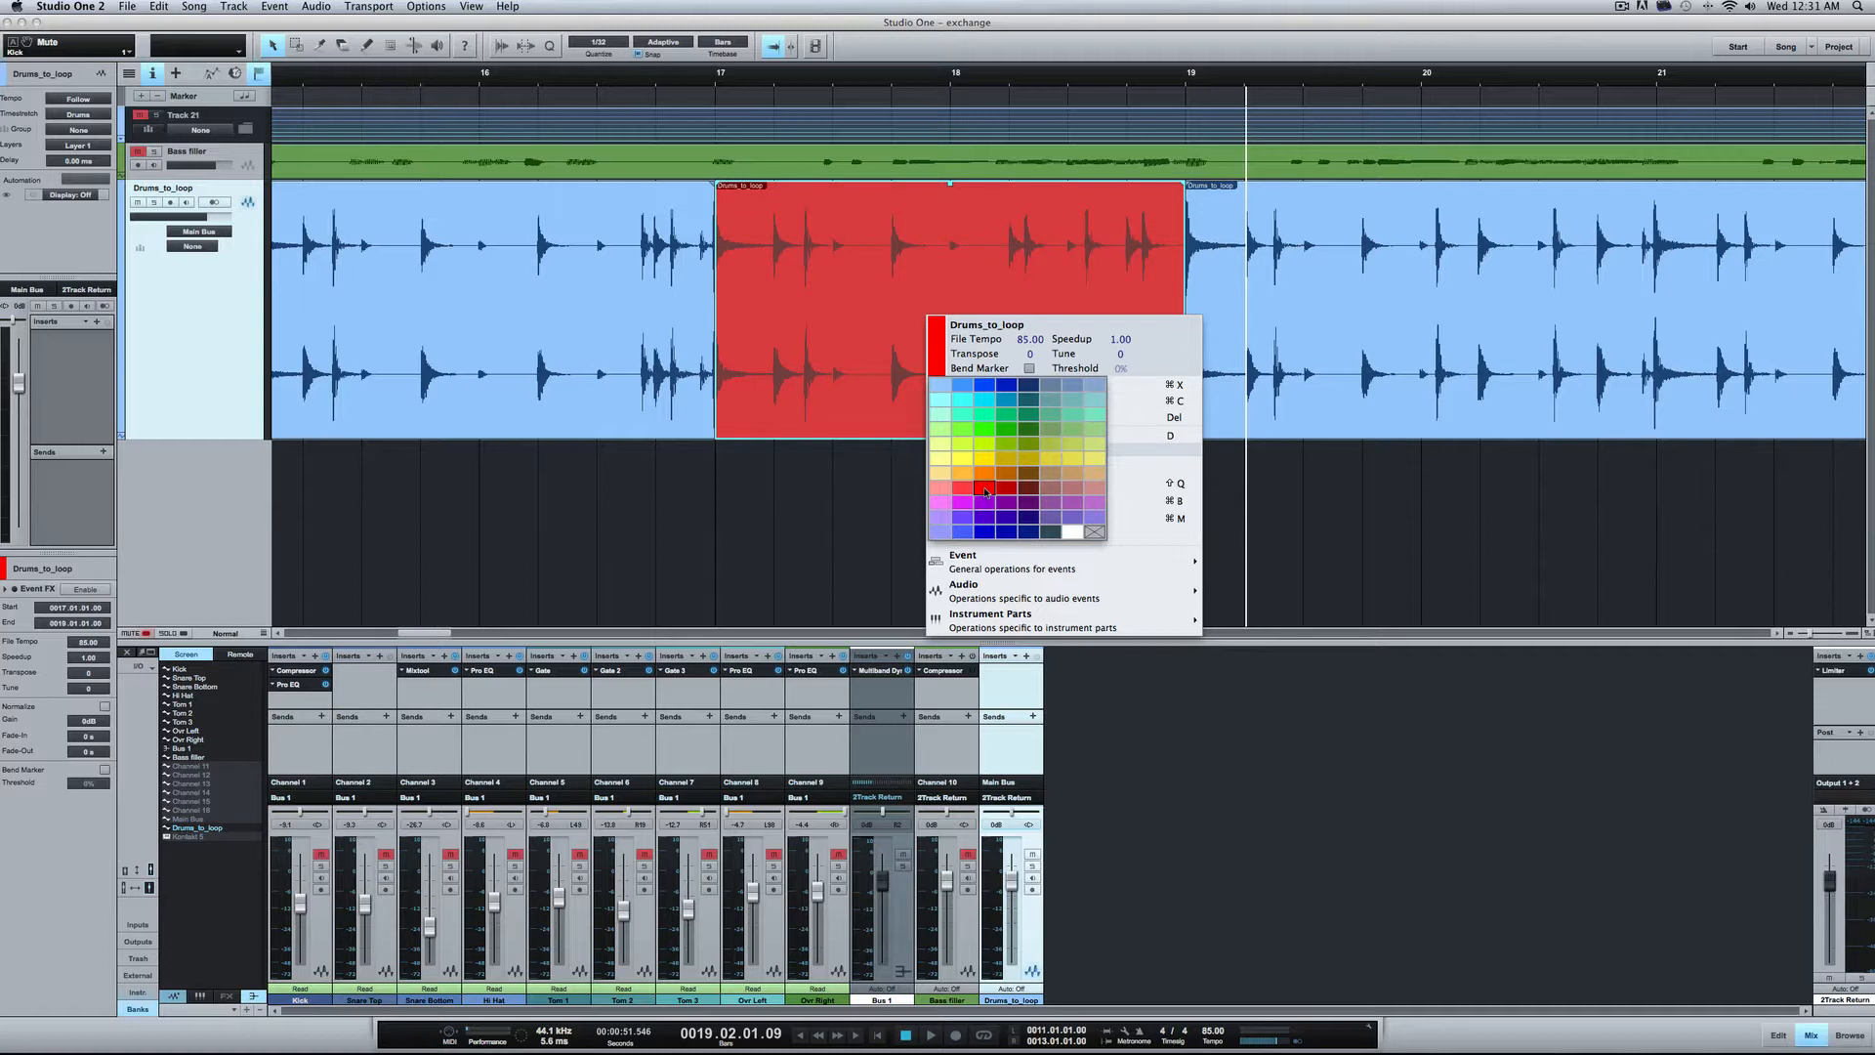
pyautogui.click(990, 492)
pyautogui.click(917, 519)
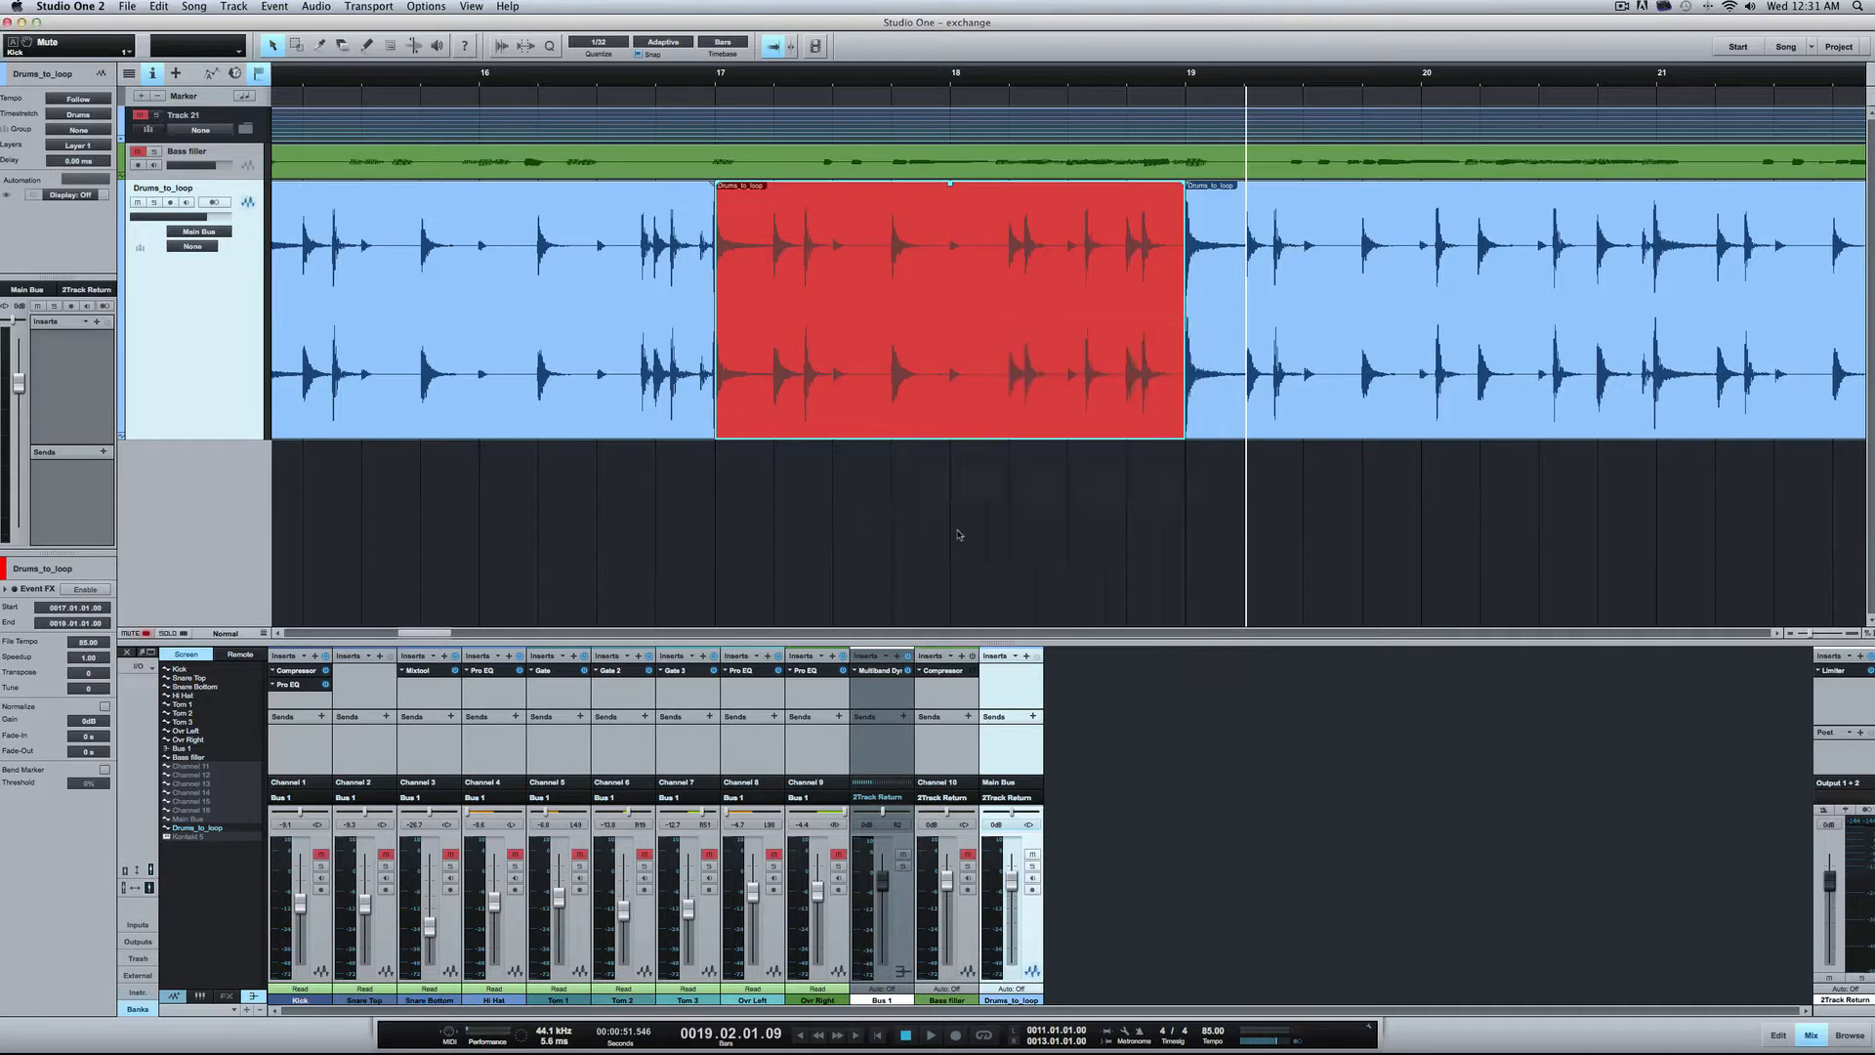
pyautogui.click(1024, 548)
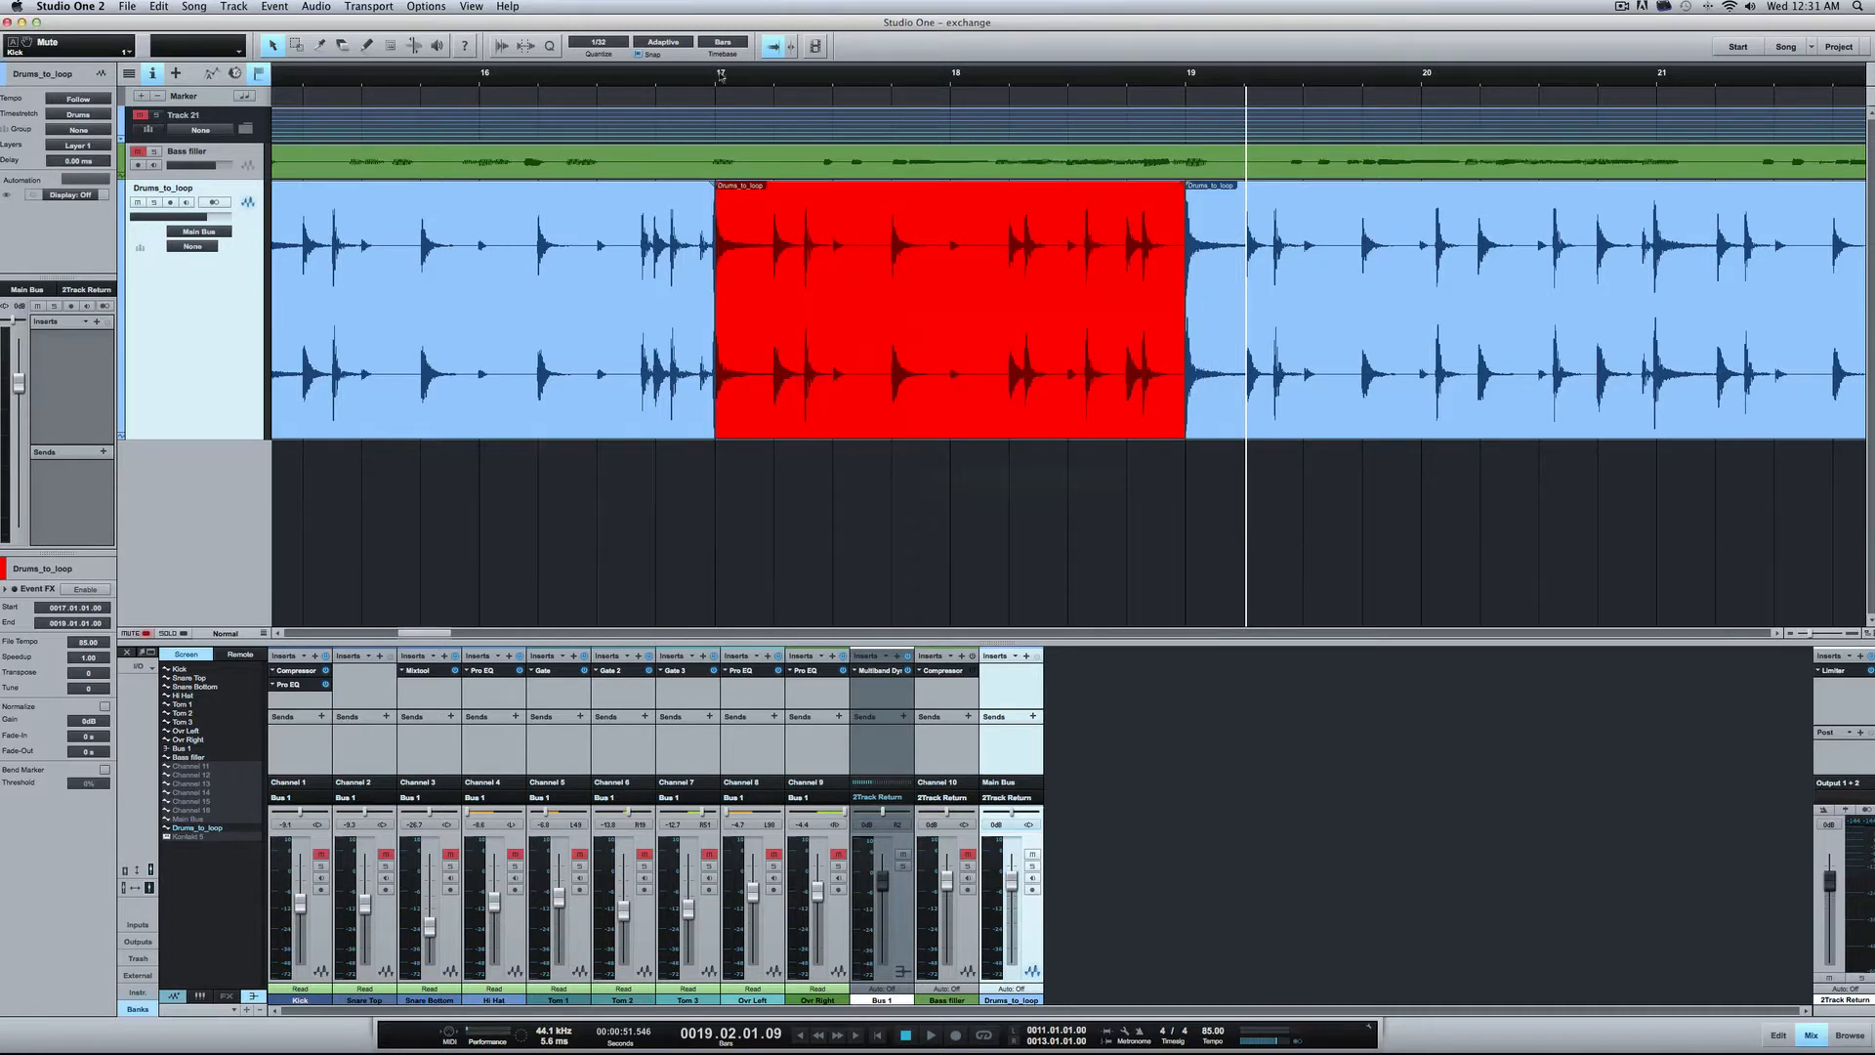
# Step: Set the loop range from bar 17 to bar 19, enable looping and audition the two-bar section
pyautogui.moveTo(719, 76); pyautogui.dragTo(1191, 77)
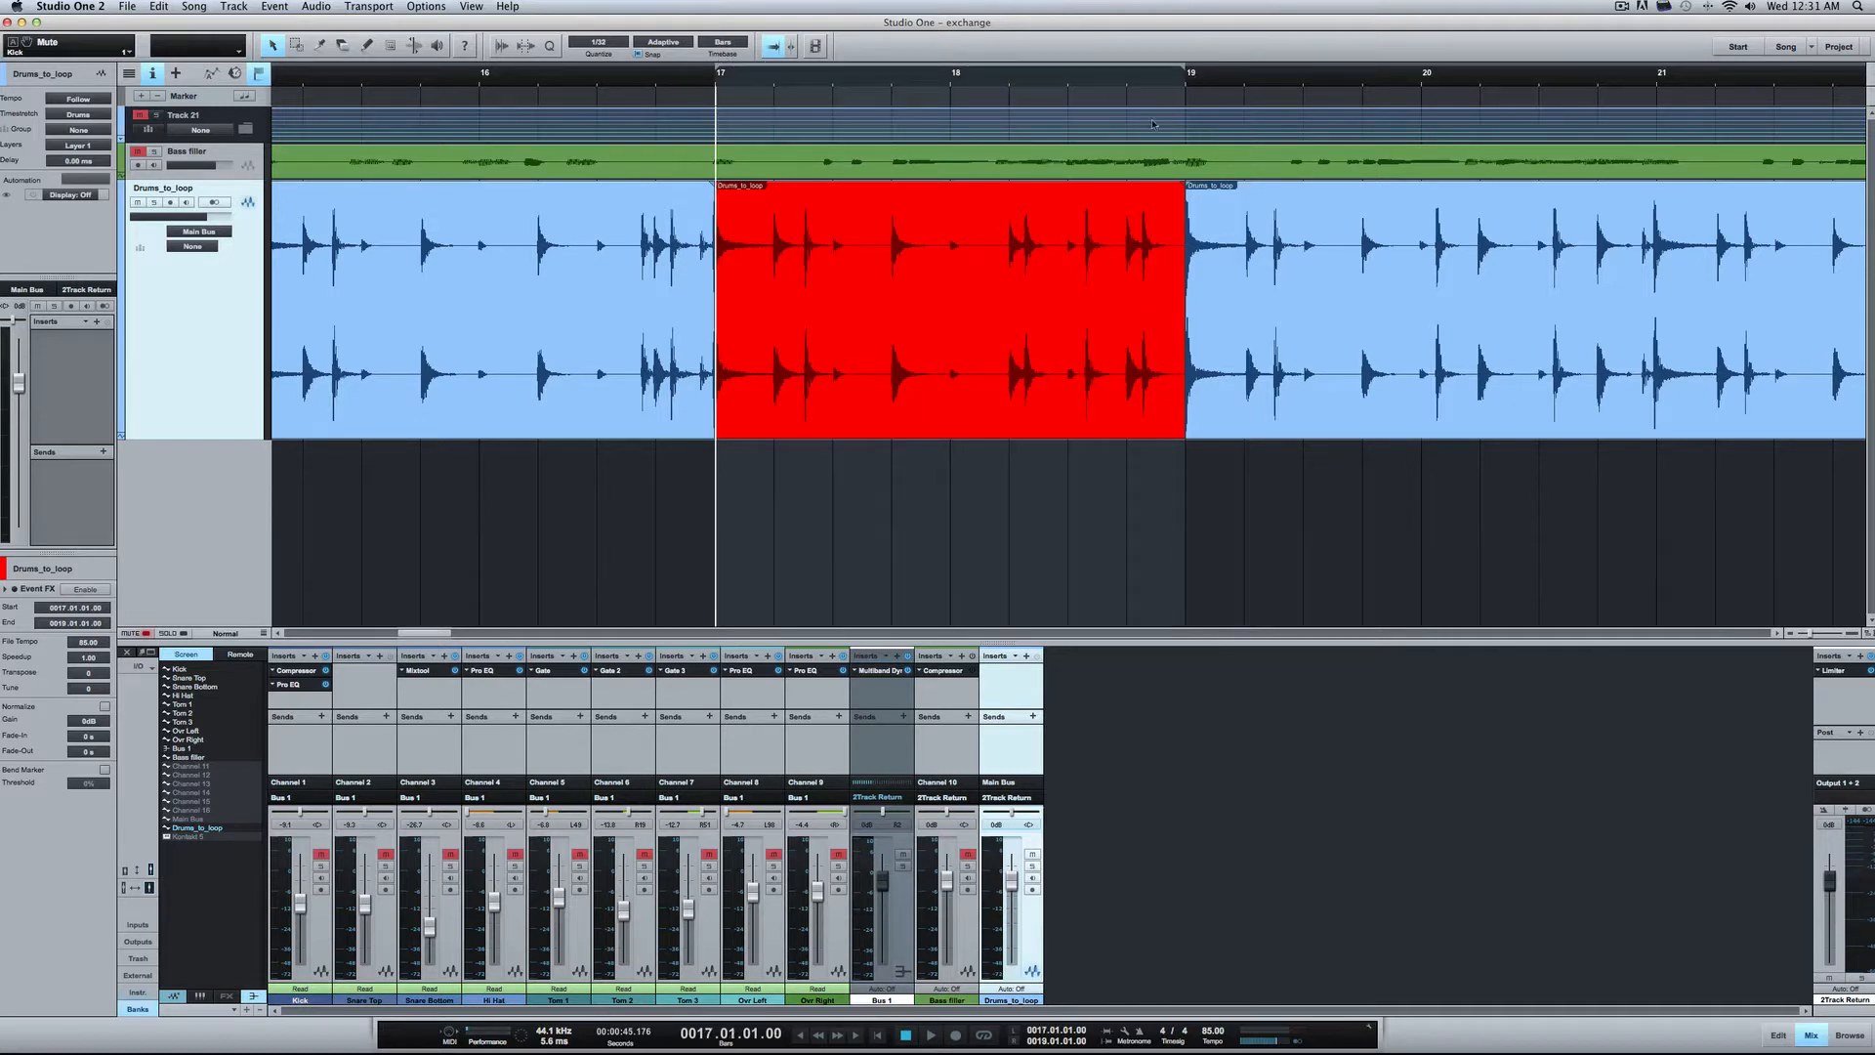
pyautogui.click(982, 1036)
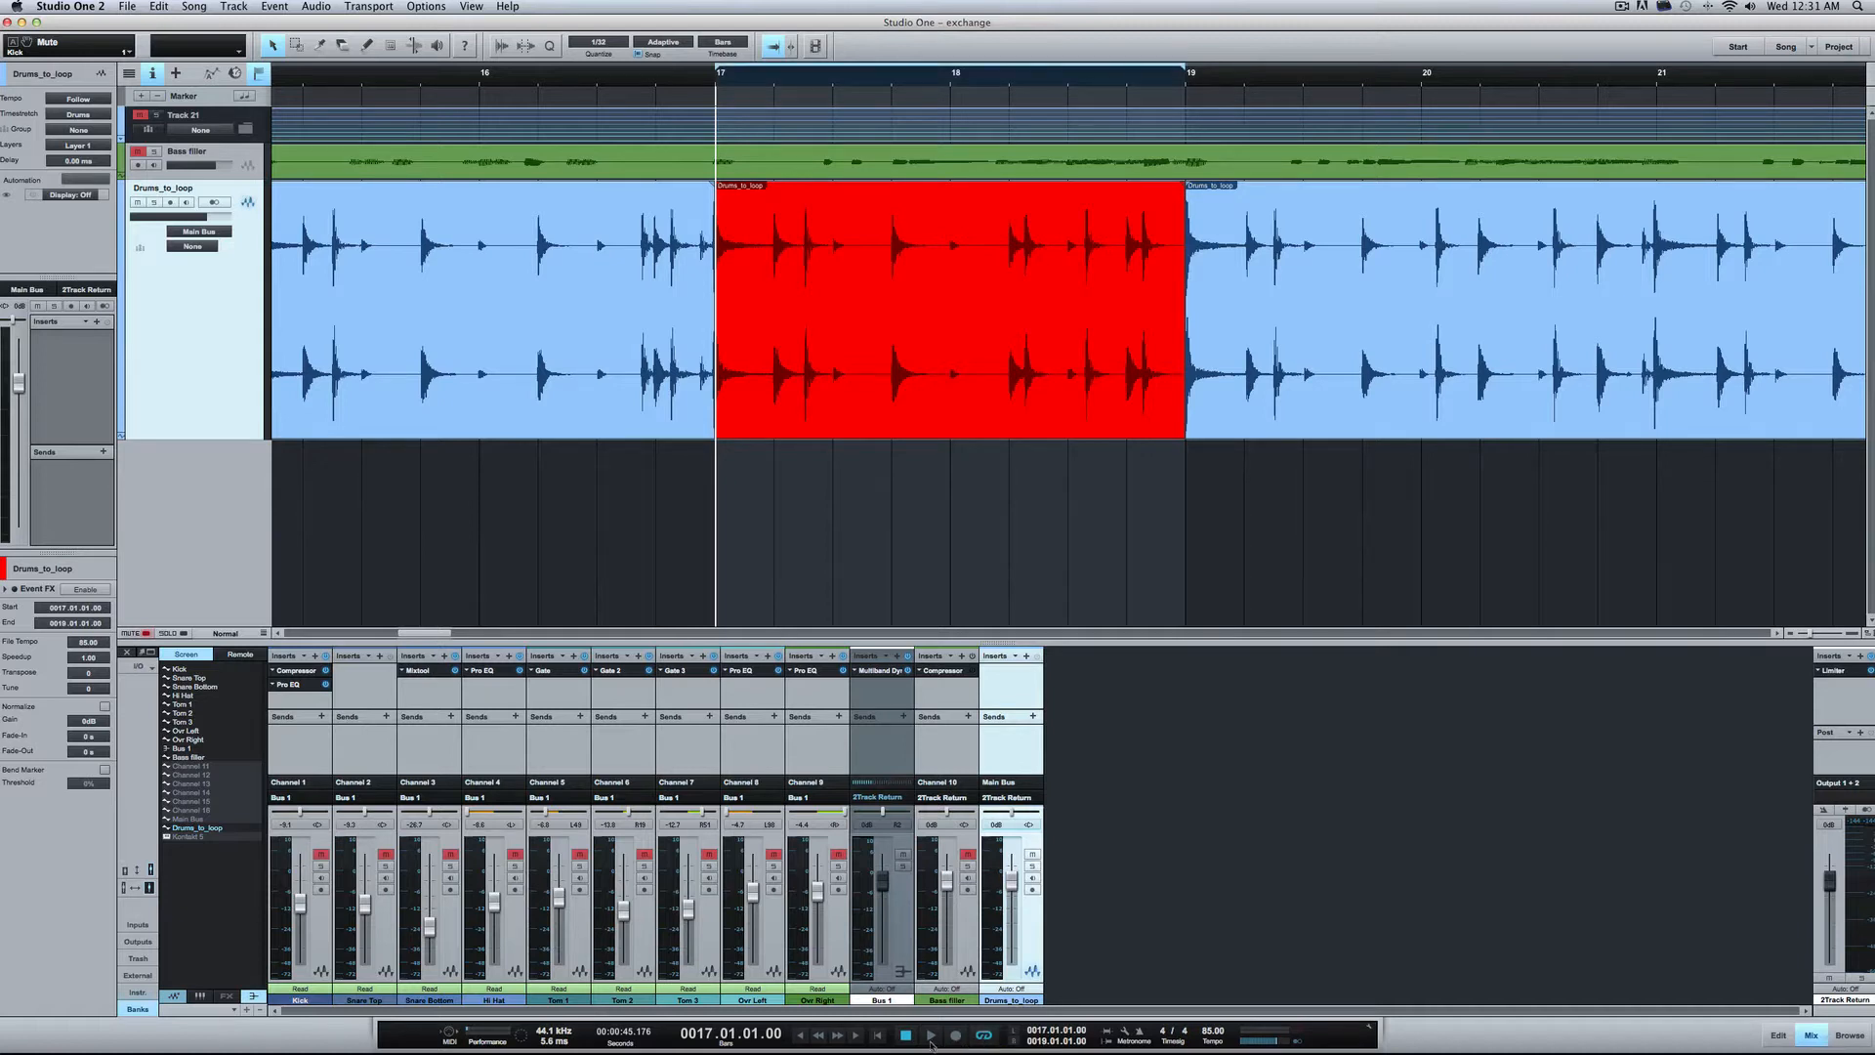
pyautogui.click(931, 1037)
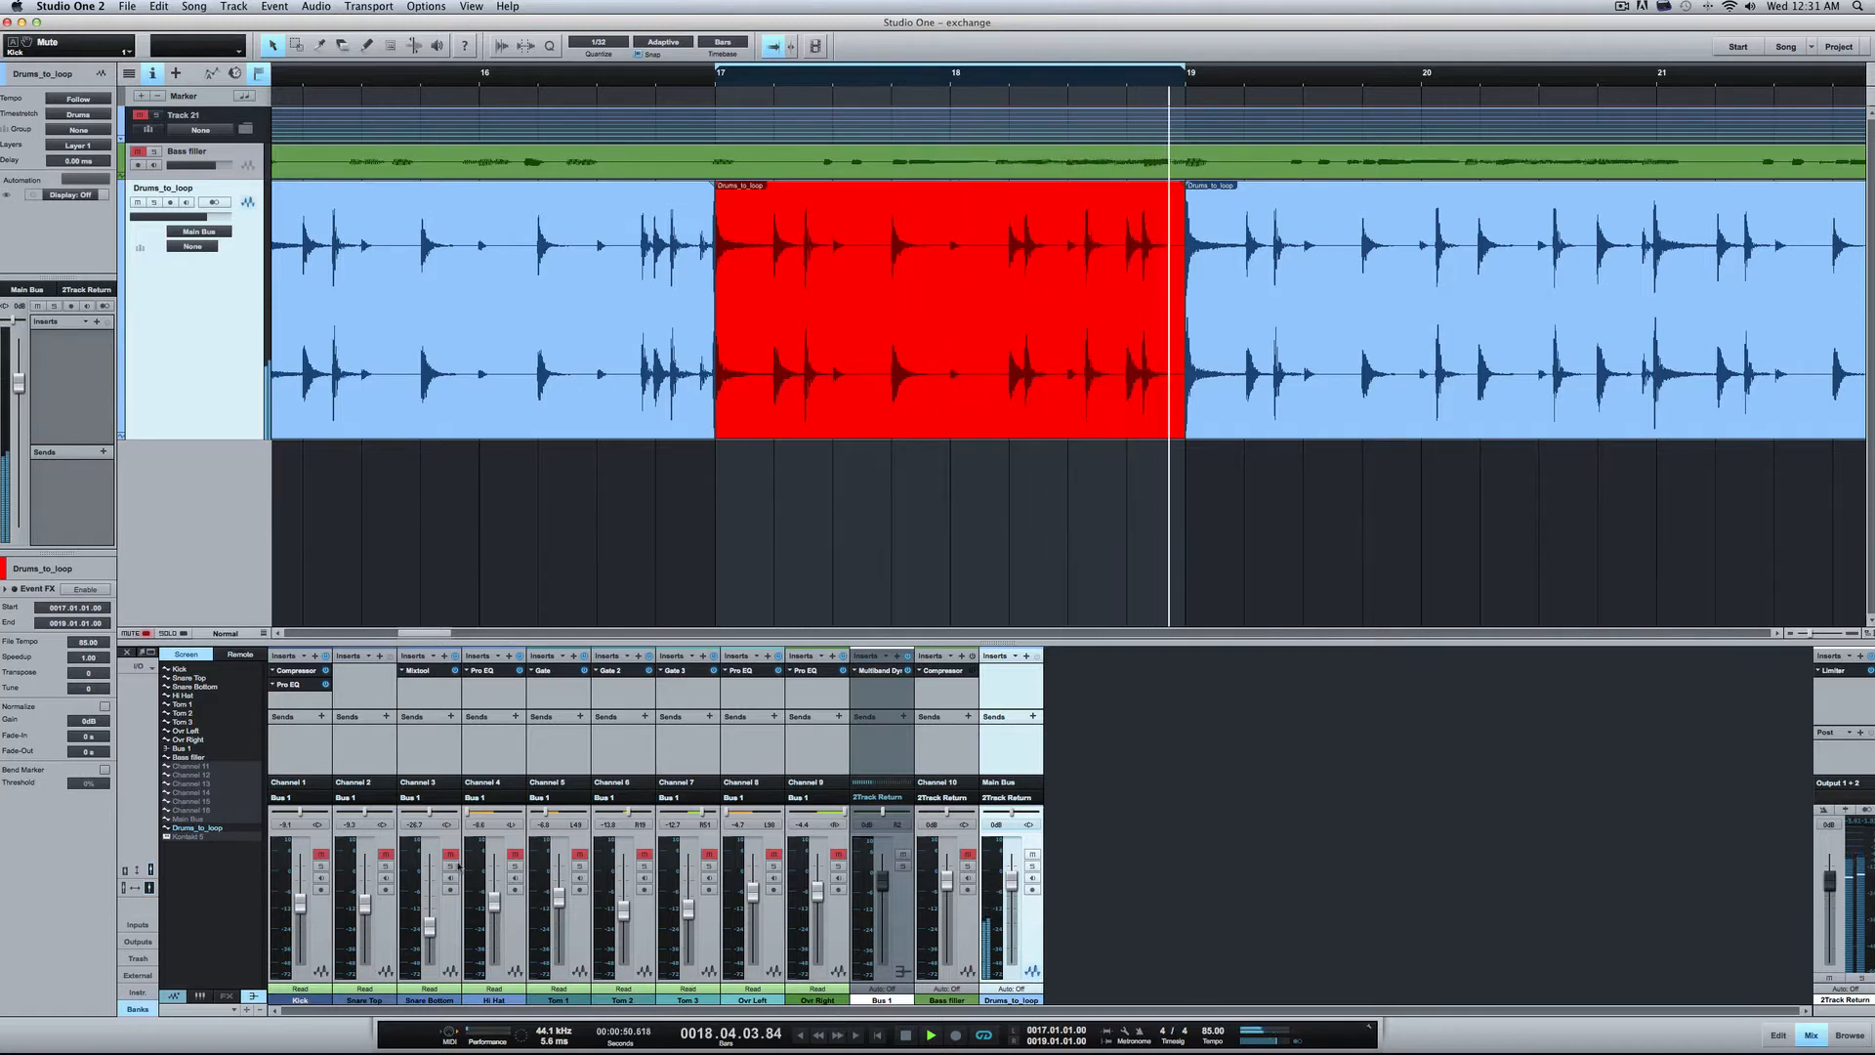
pyautogui.press('space')
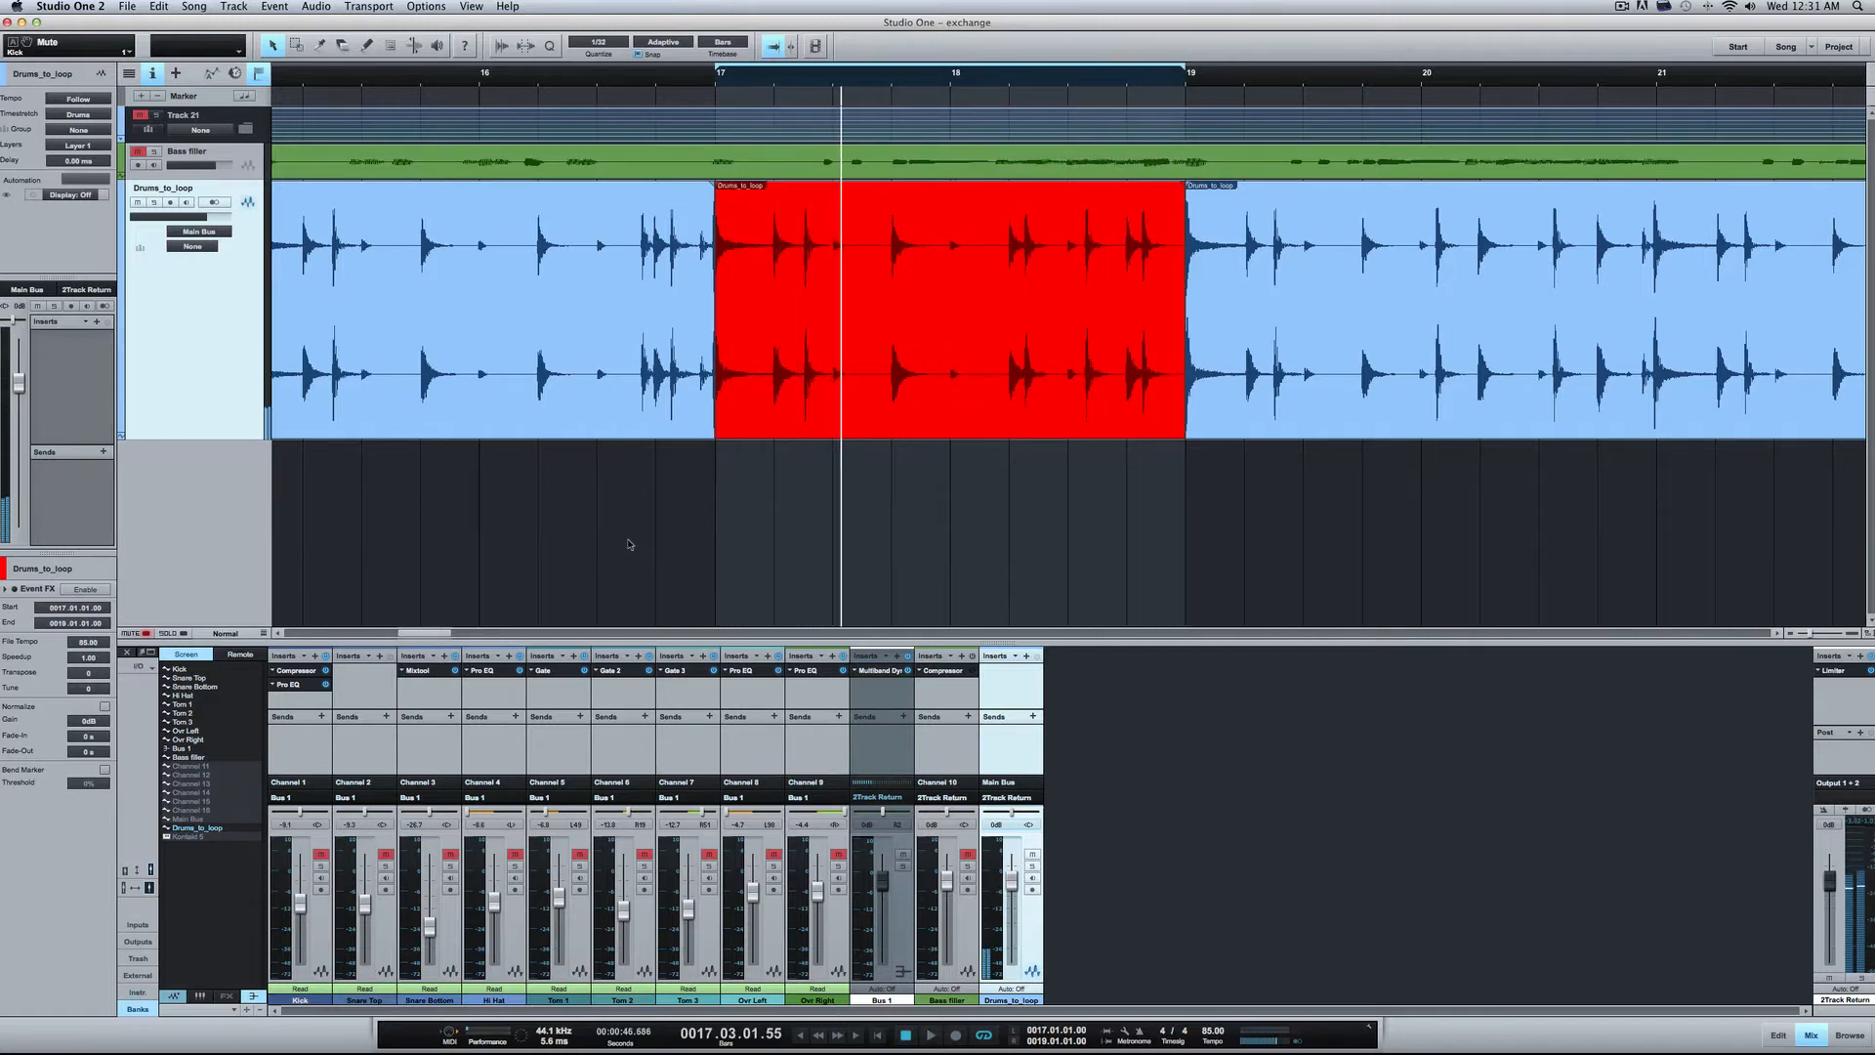
# Step: Undo the red colouring and both splits so Drums_to_loop is one continuous event again
pyautogui.click(634, 544)
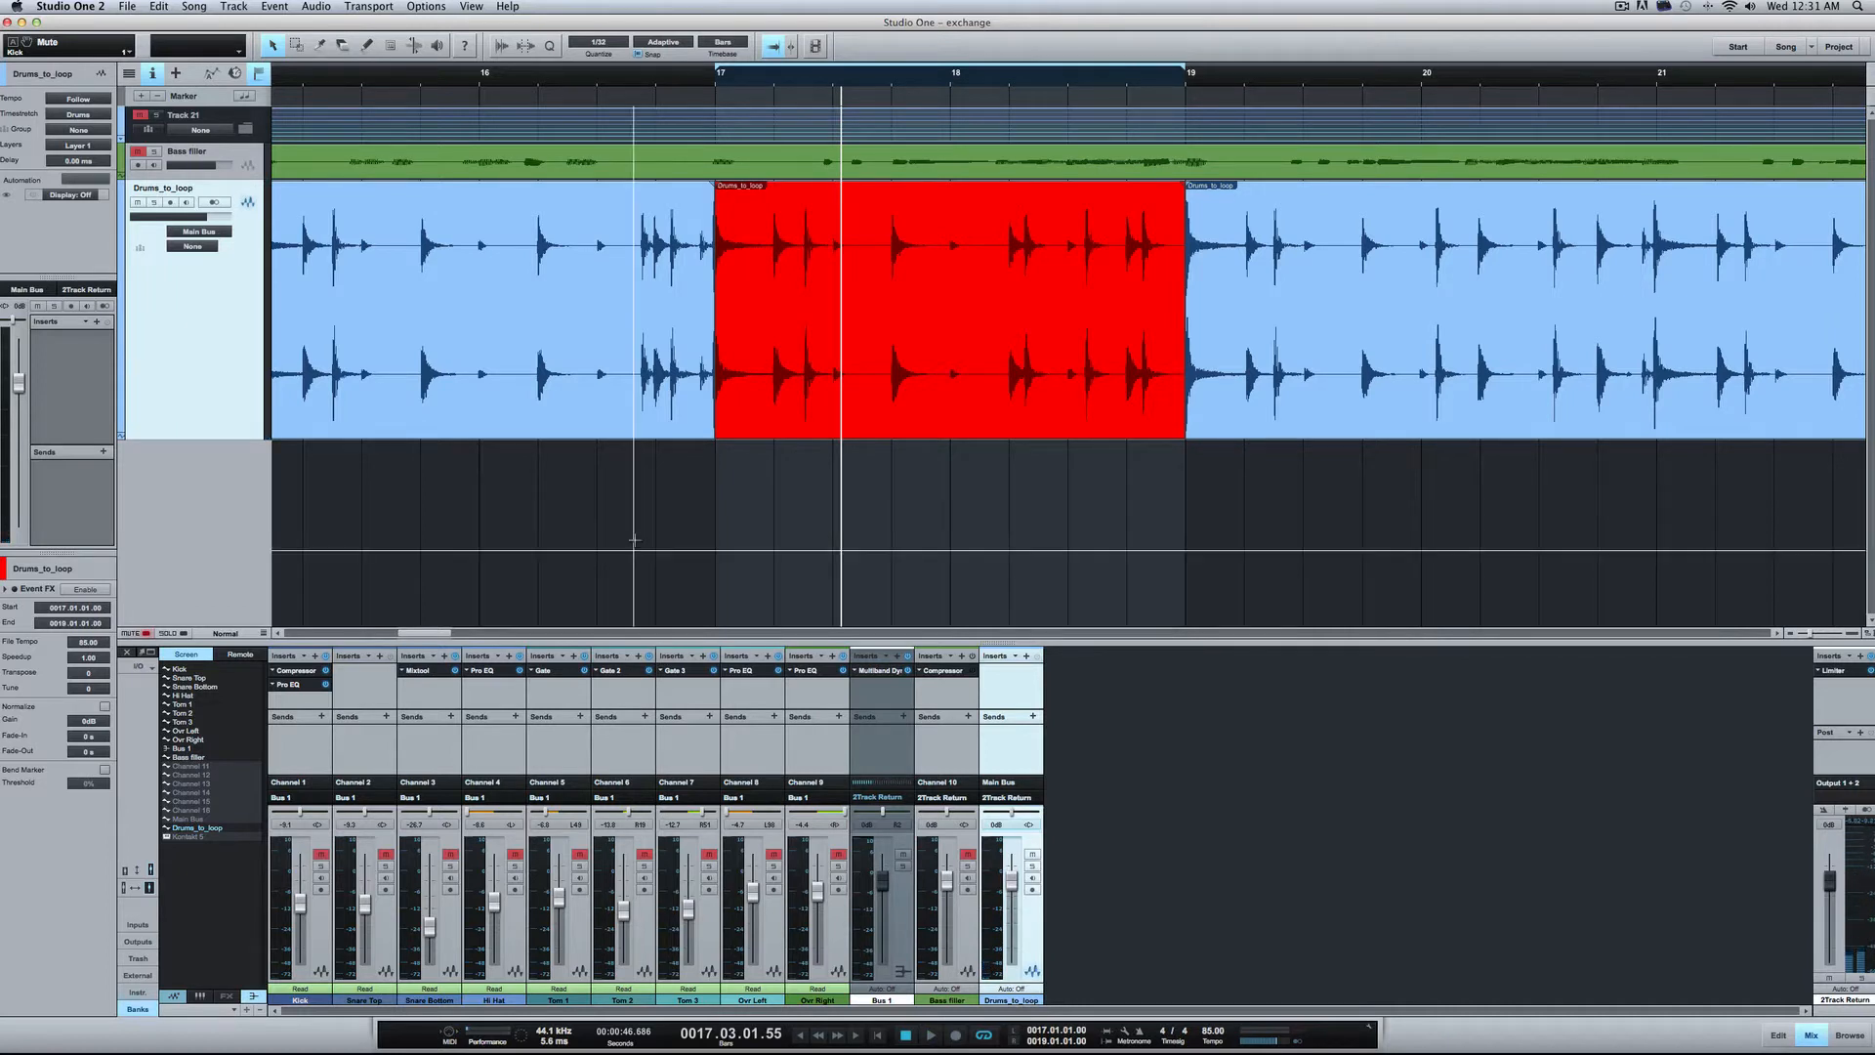
pyautogui.press('super+z')
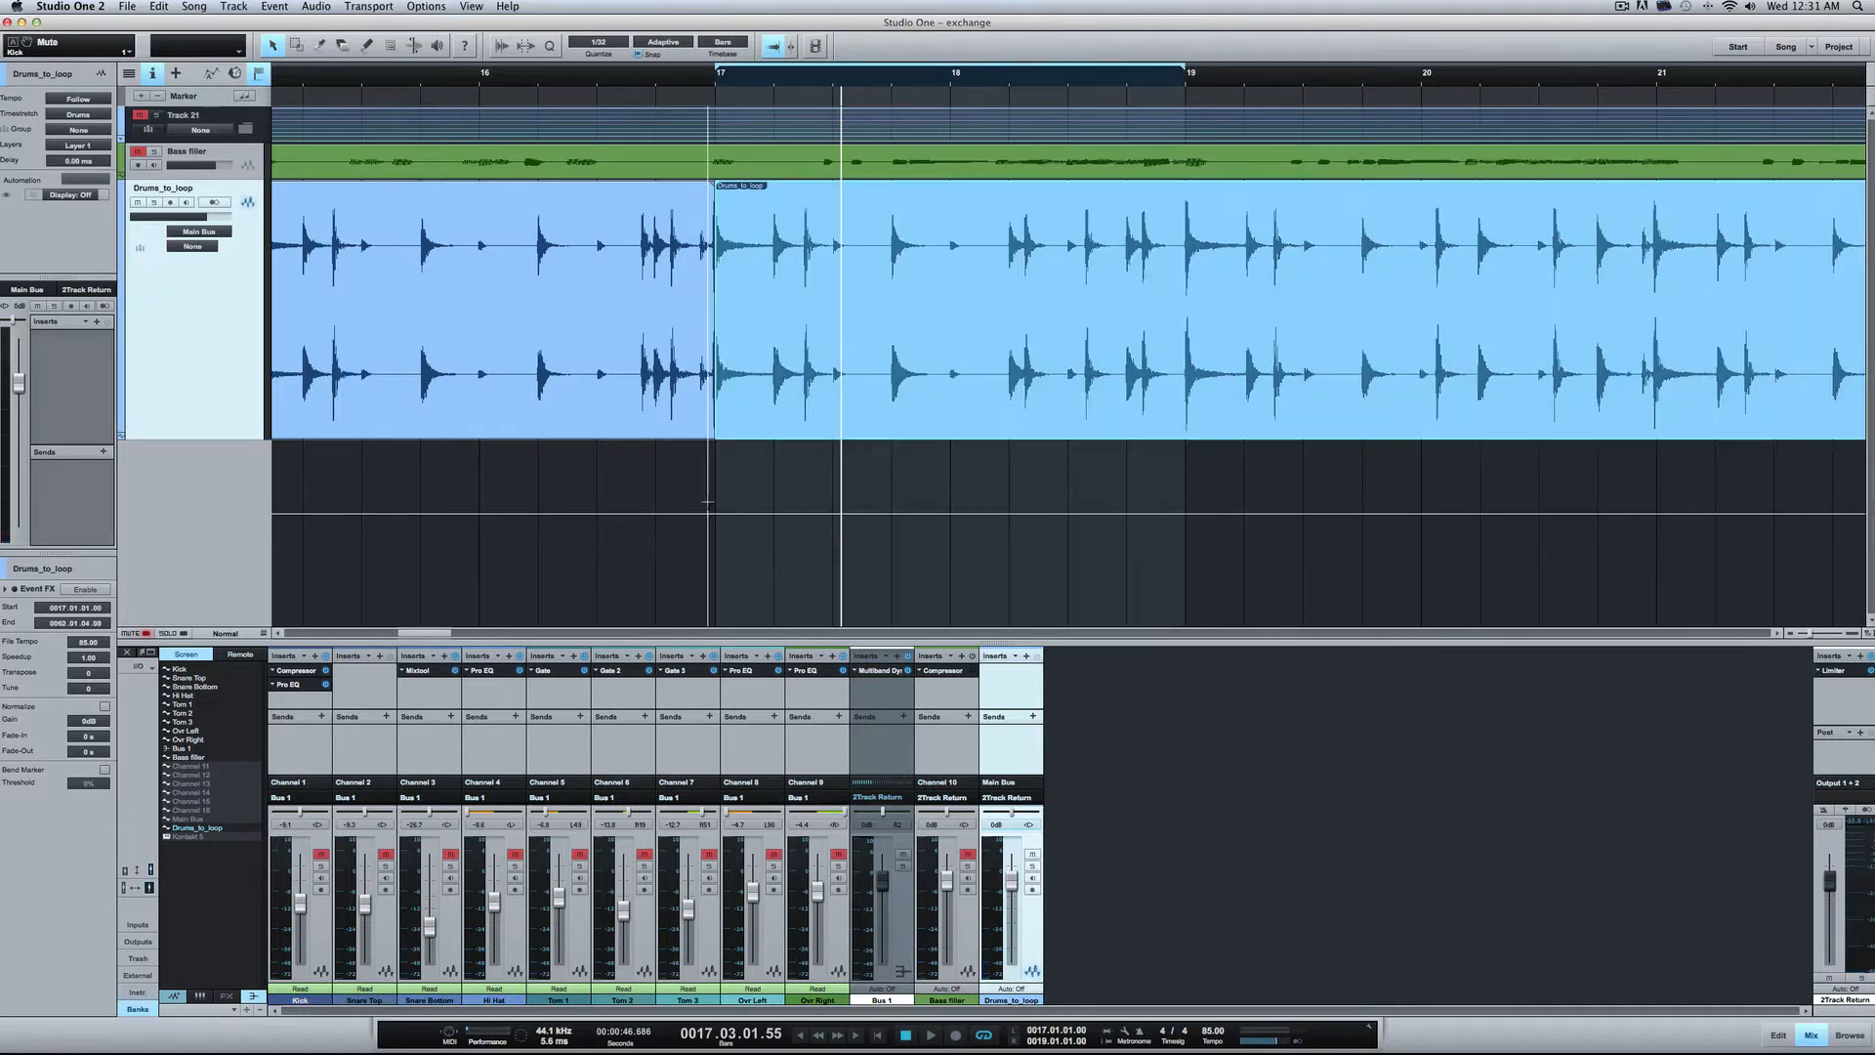
pyautogui.click(707, 503)
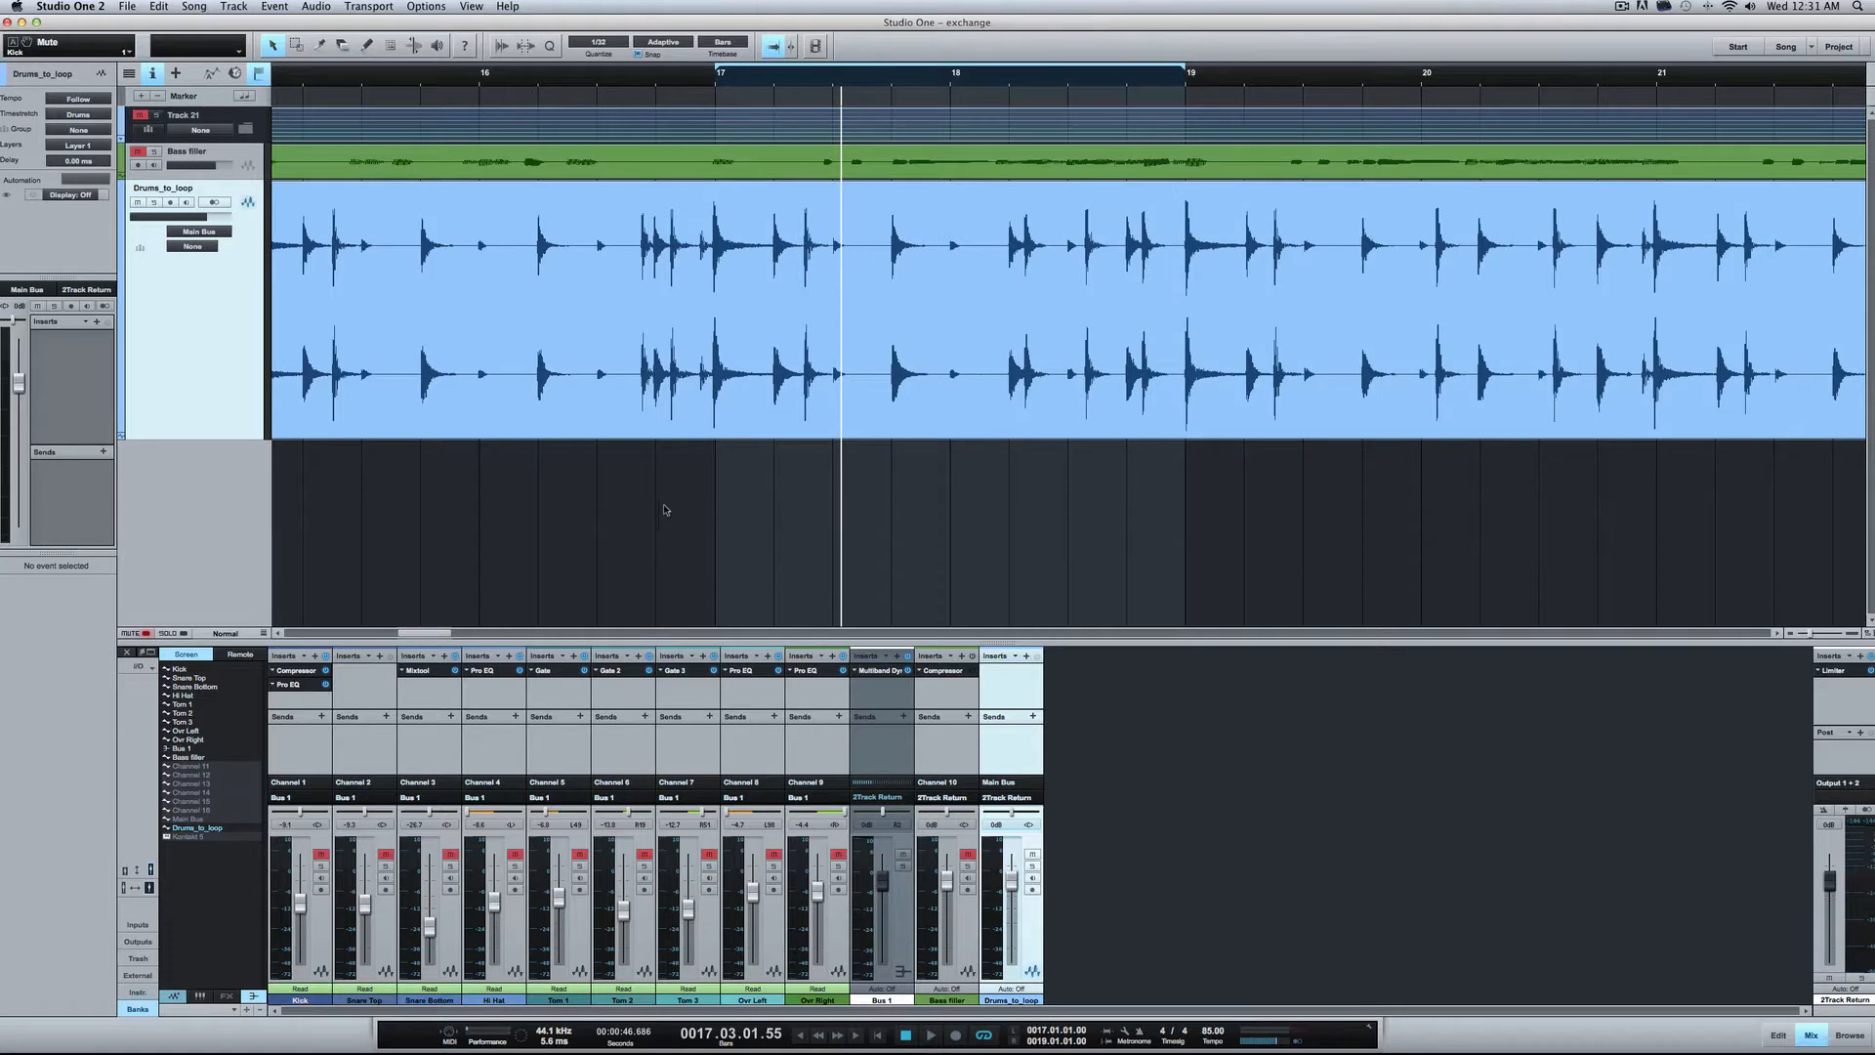
# Step: Detect transients on the whole Drums_to_loop event and audition the transition into bar 17
pyautogui.rightClick(663, 295)
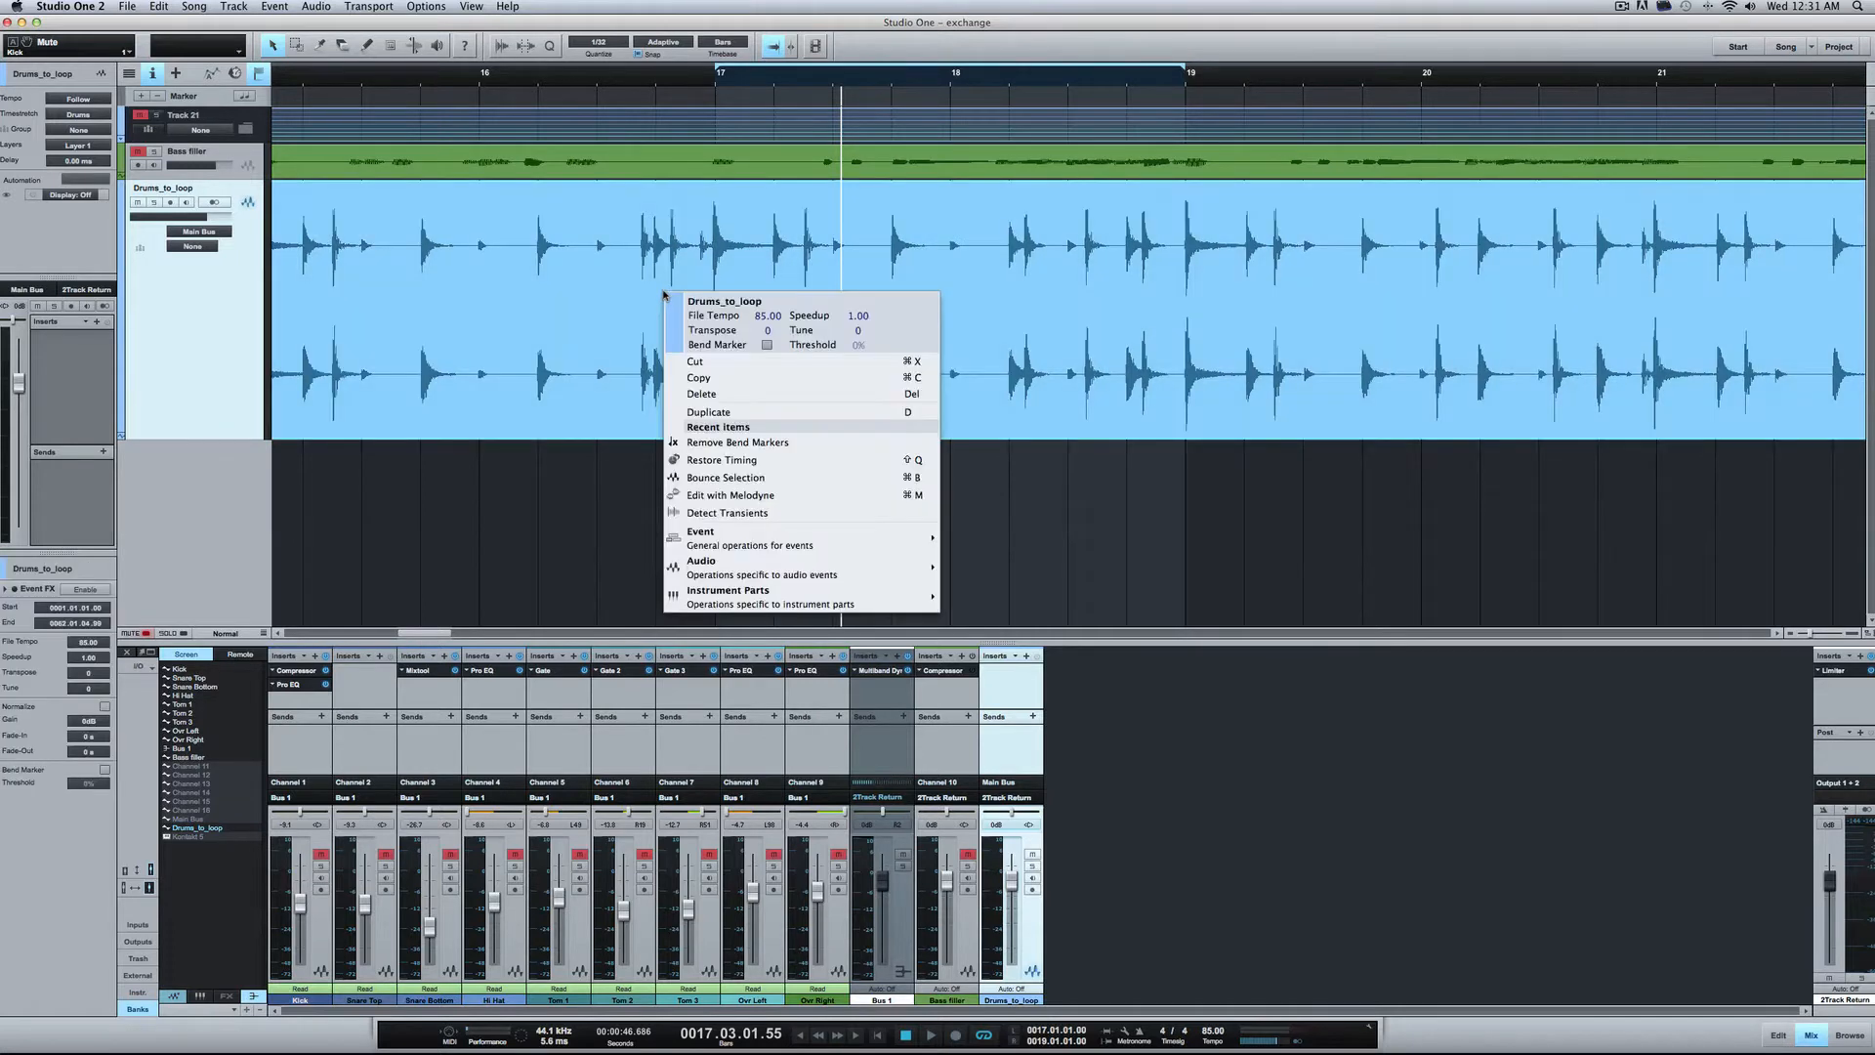
pyautogui.click(757, 512)
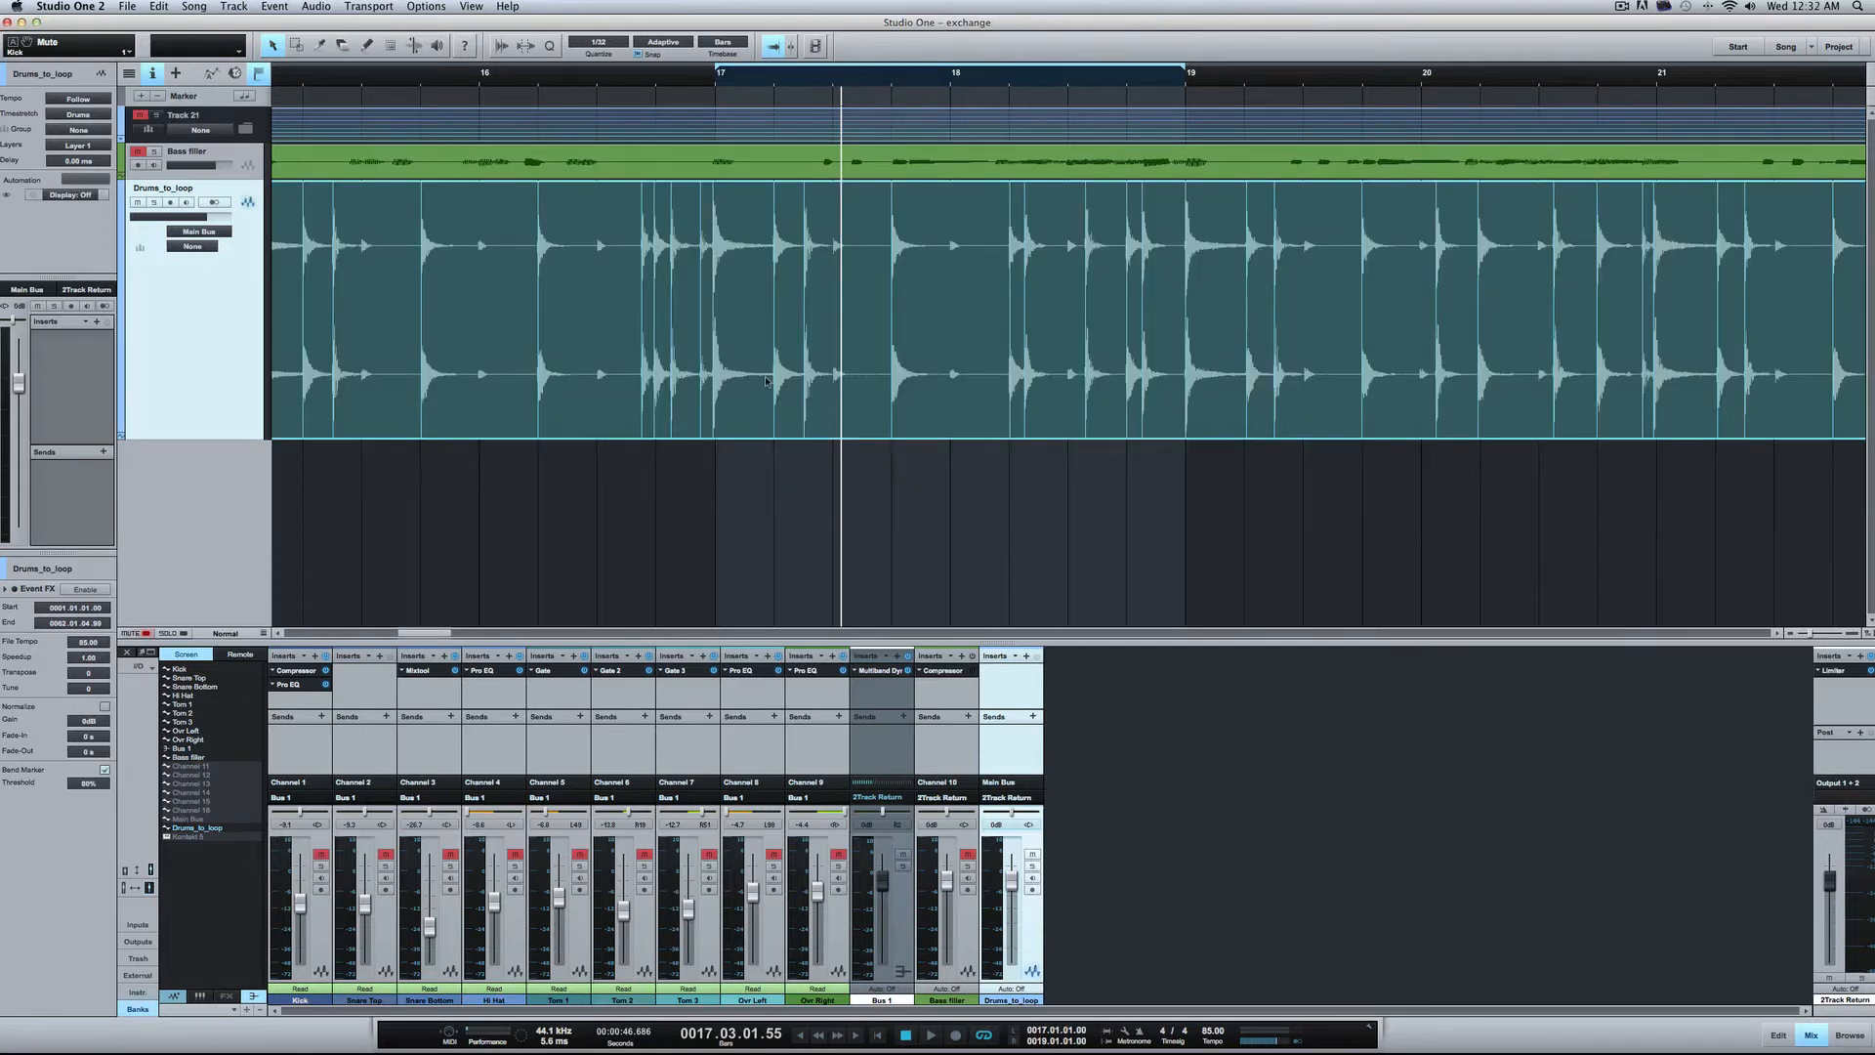
pyautogui.click(667, 80)
pyautogui.press('space')
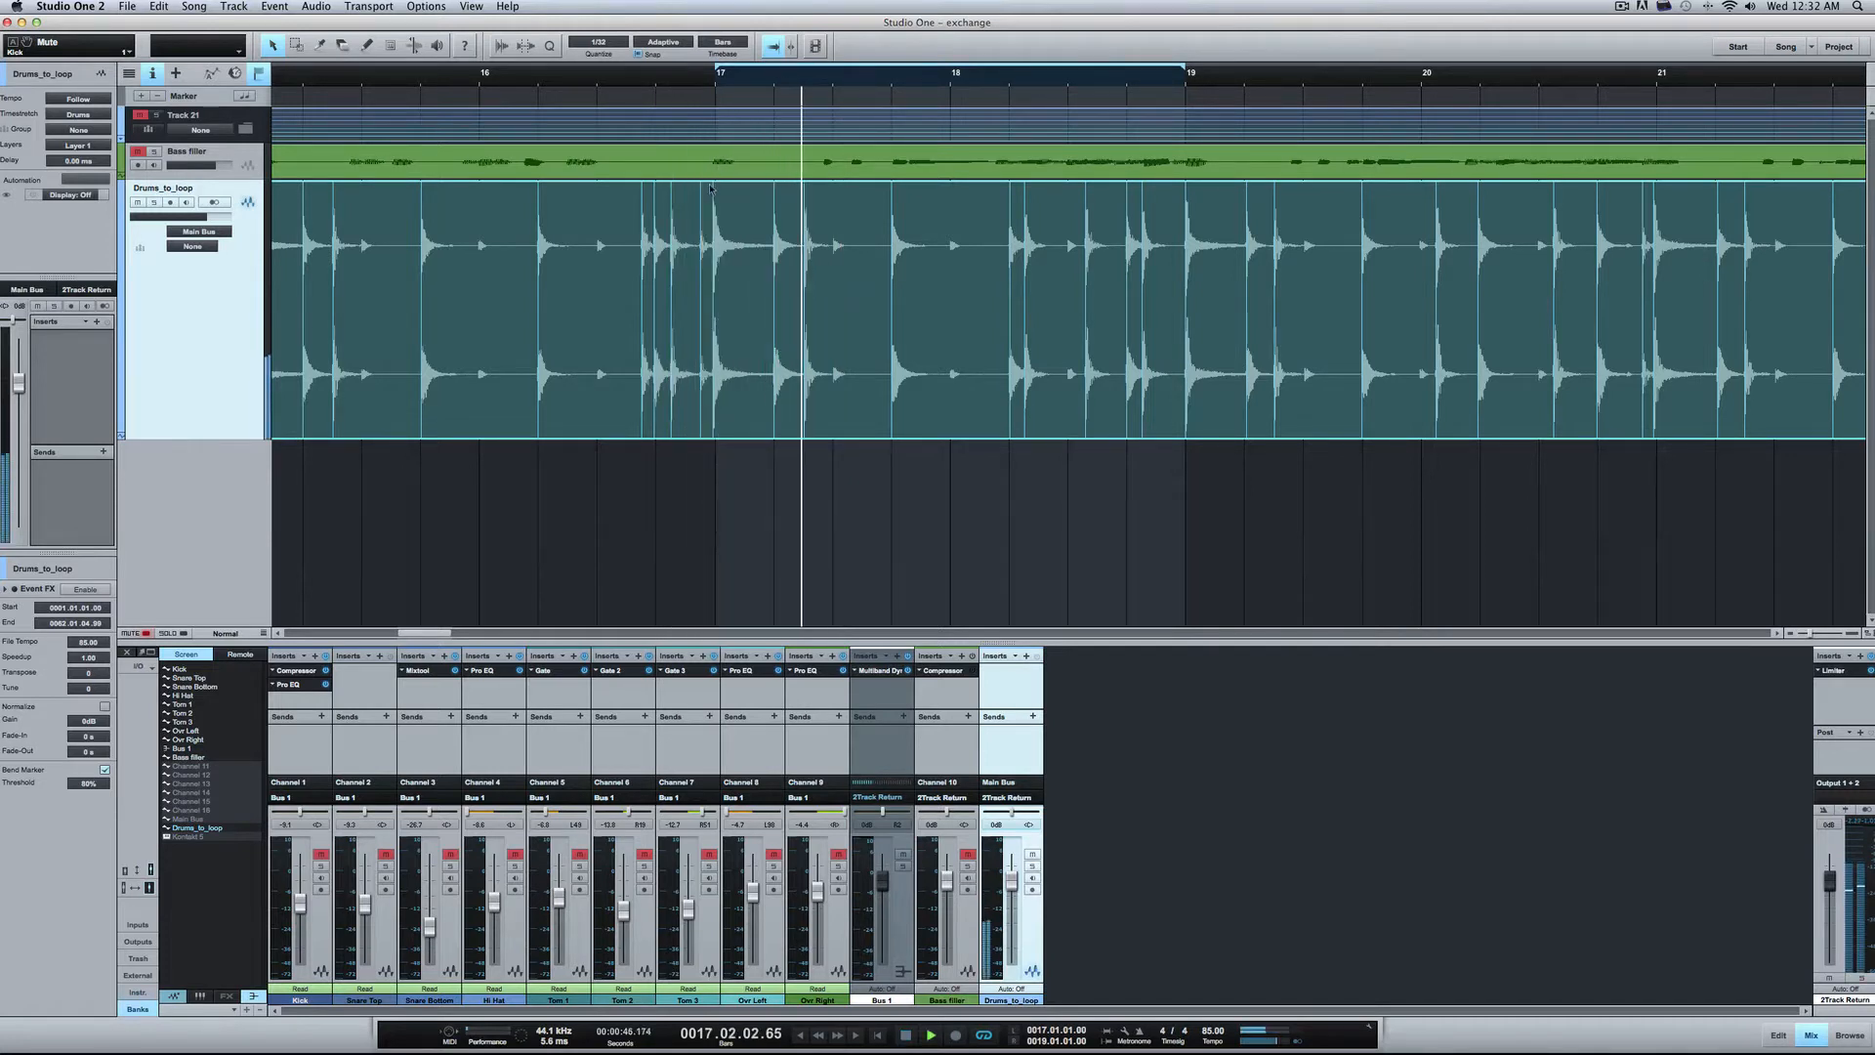
pyautogui.click(671, 78)
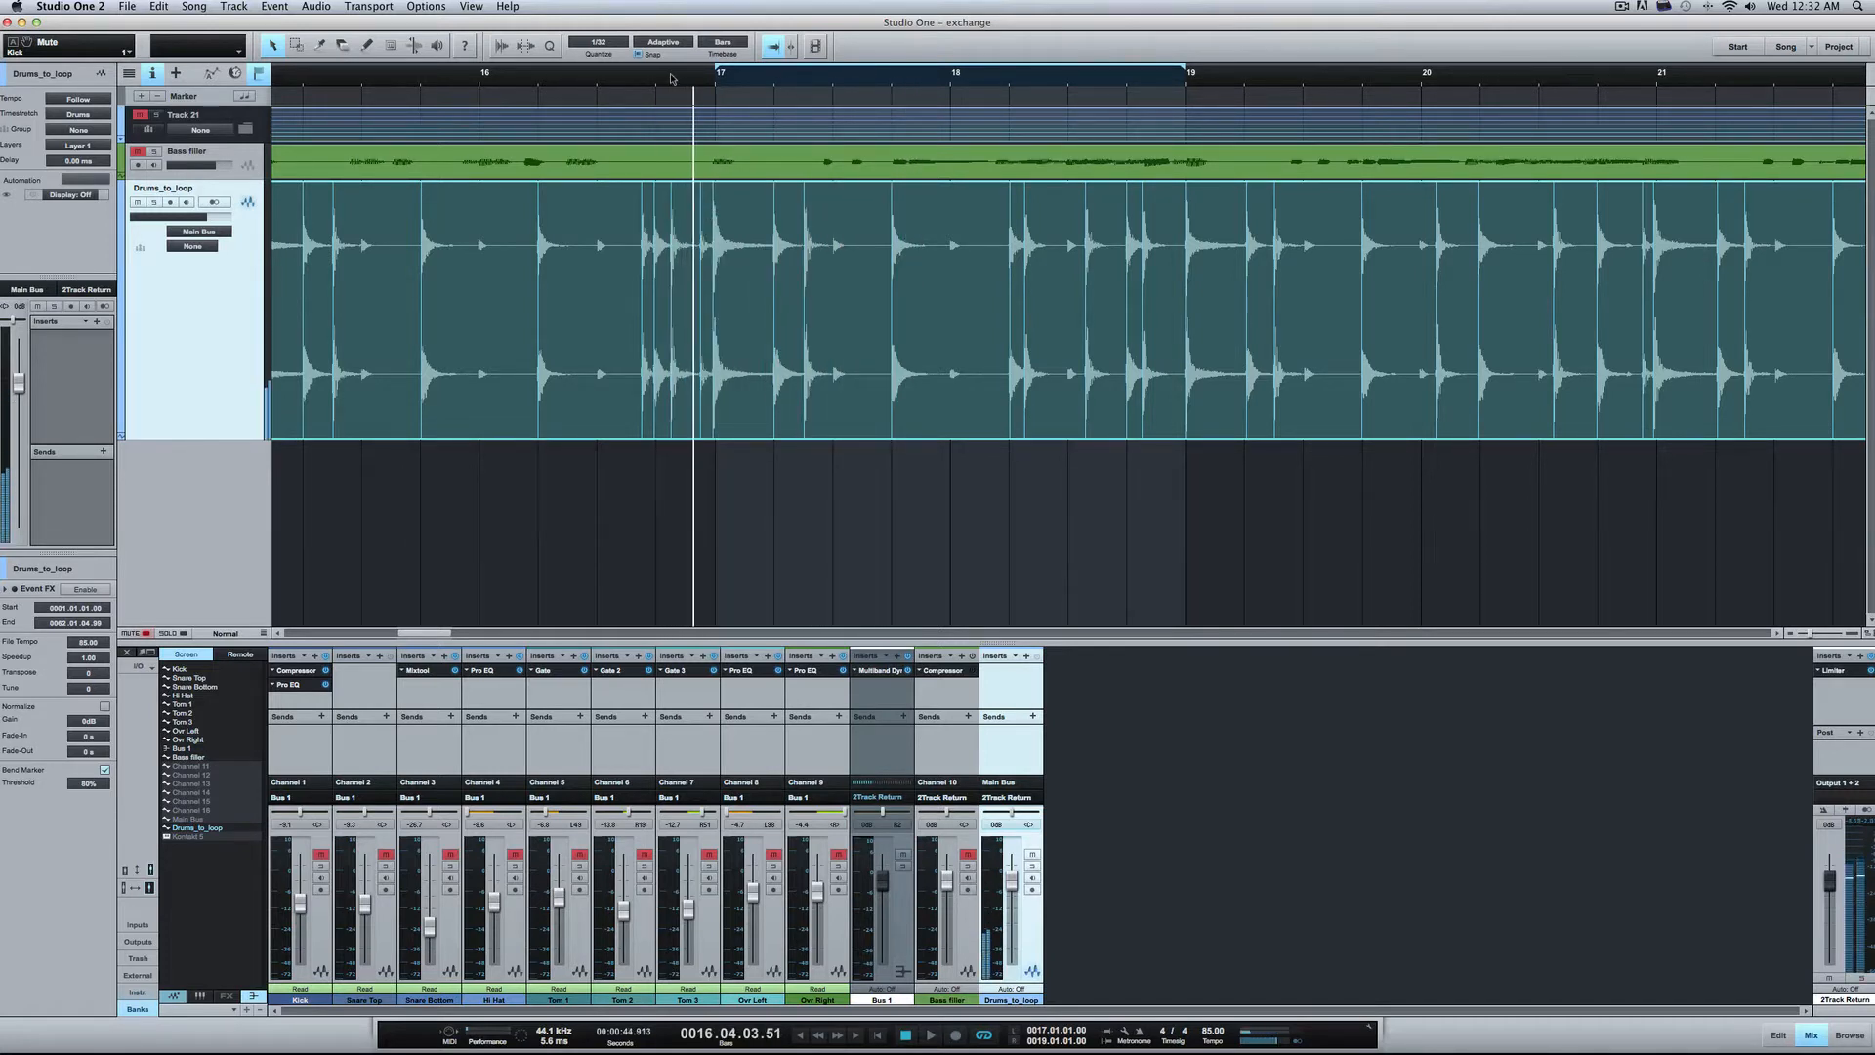
pyautogui.press('space')
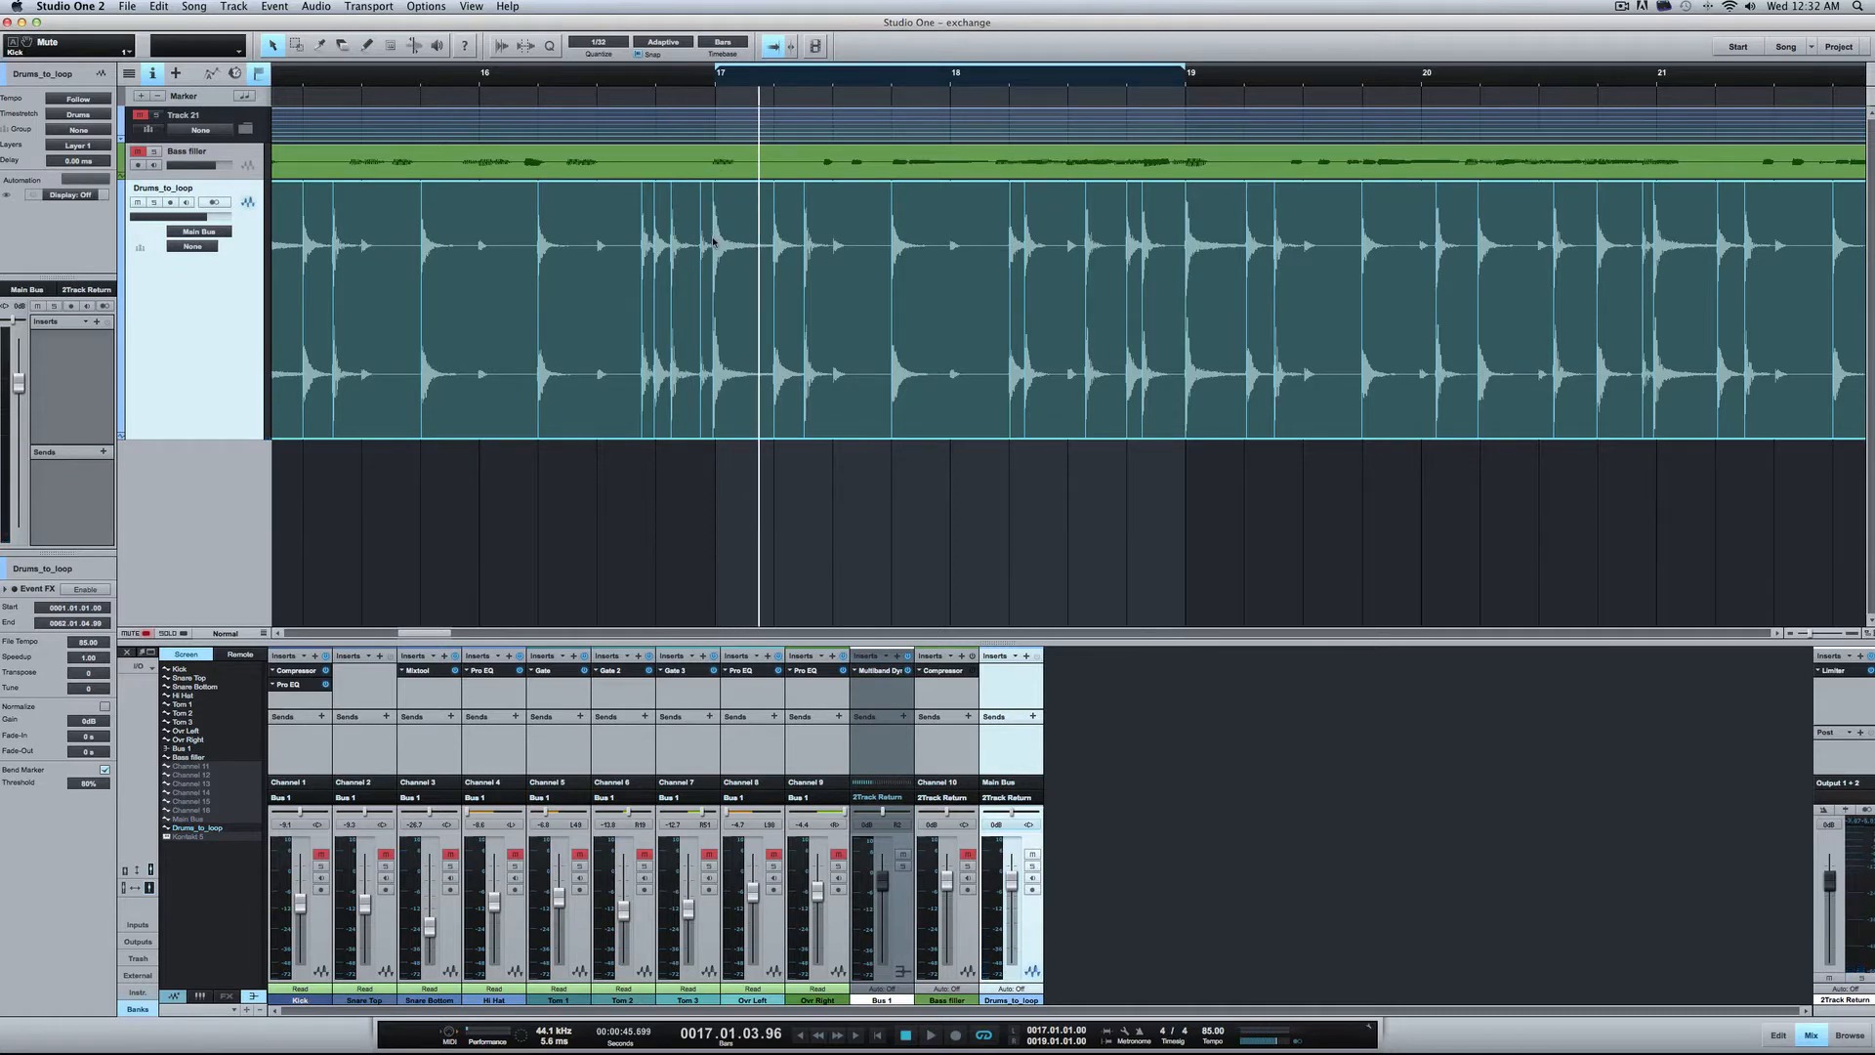
# Step: Move the bend marker of the first hit at bar 17 onto the bar line and audition the result
pyautogui.click(414, 46)
pyautogui.click(715, 249)
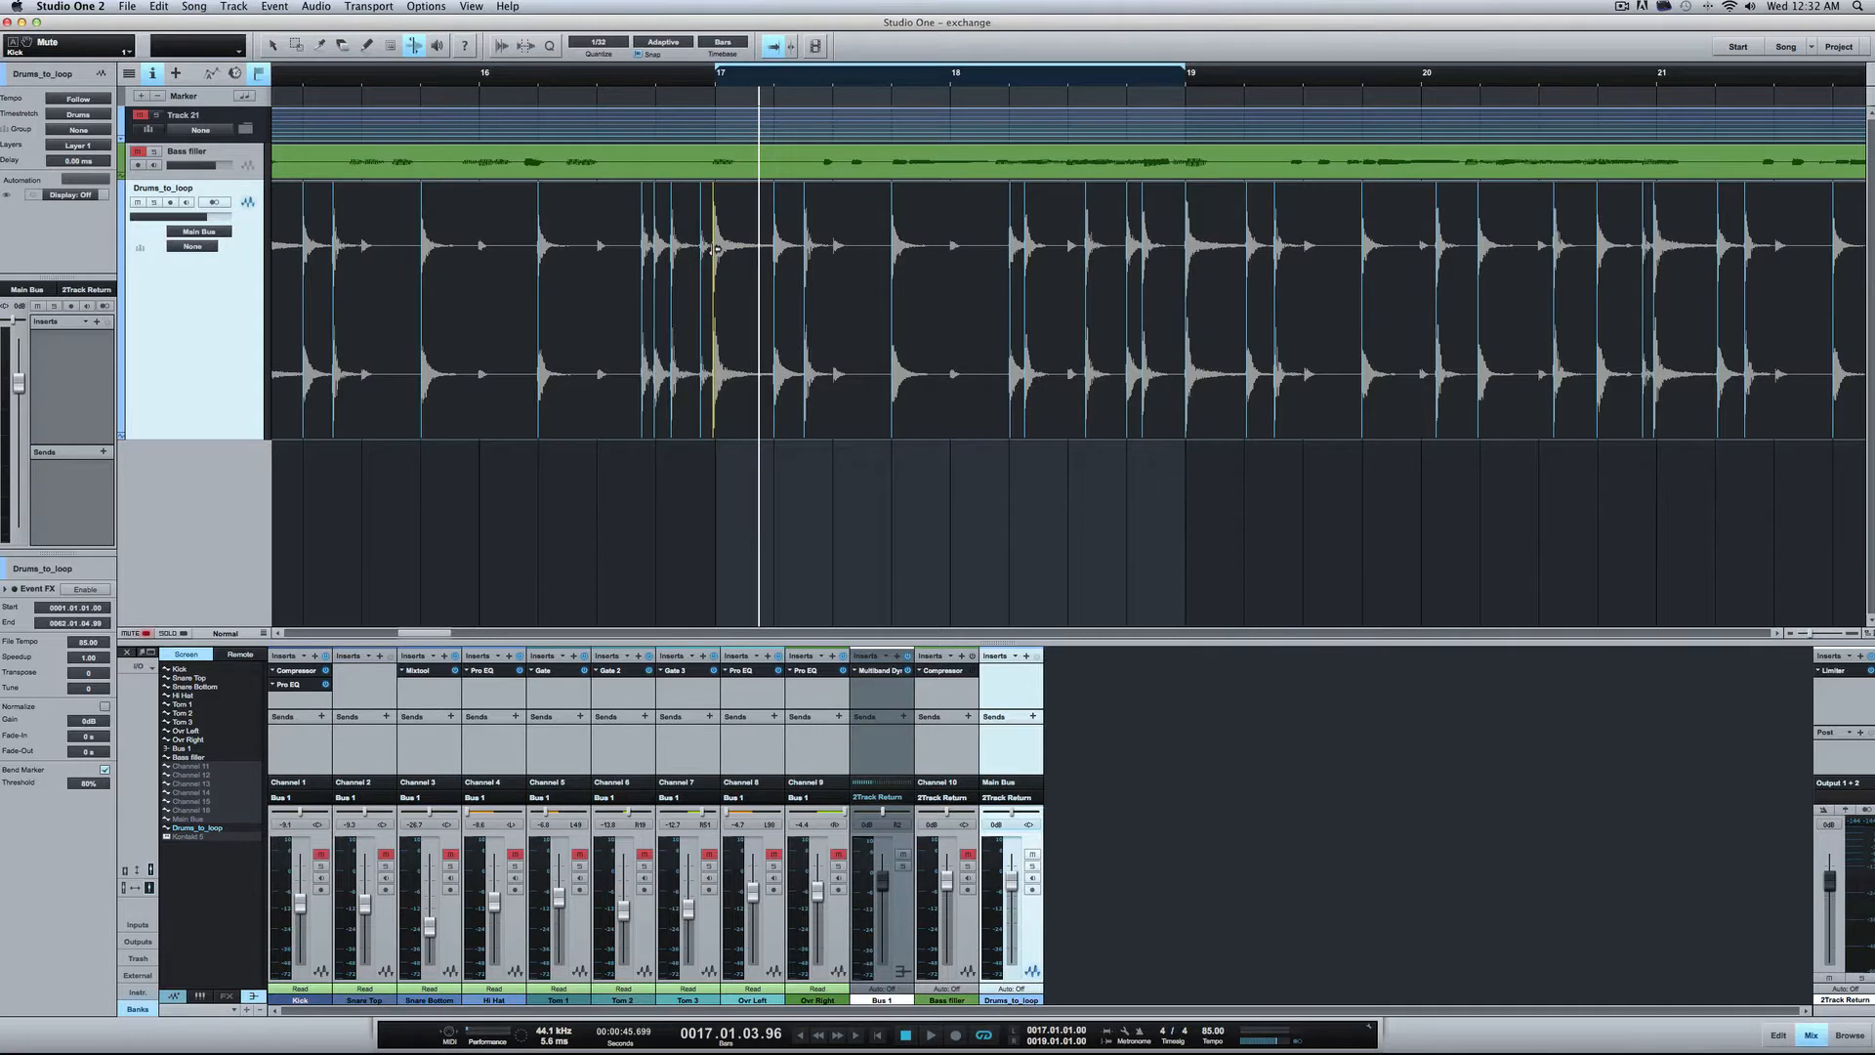
pyautogui.moveTo(716, 249); pyautogui.dragTo(716, 249)
pyautogui.press('space')
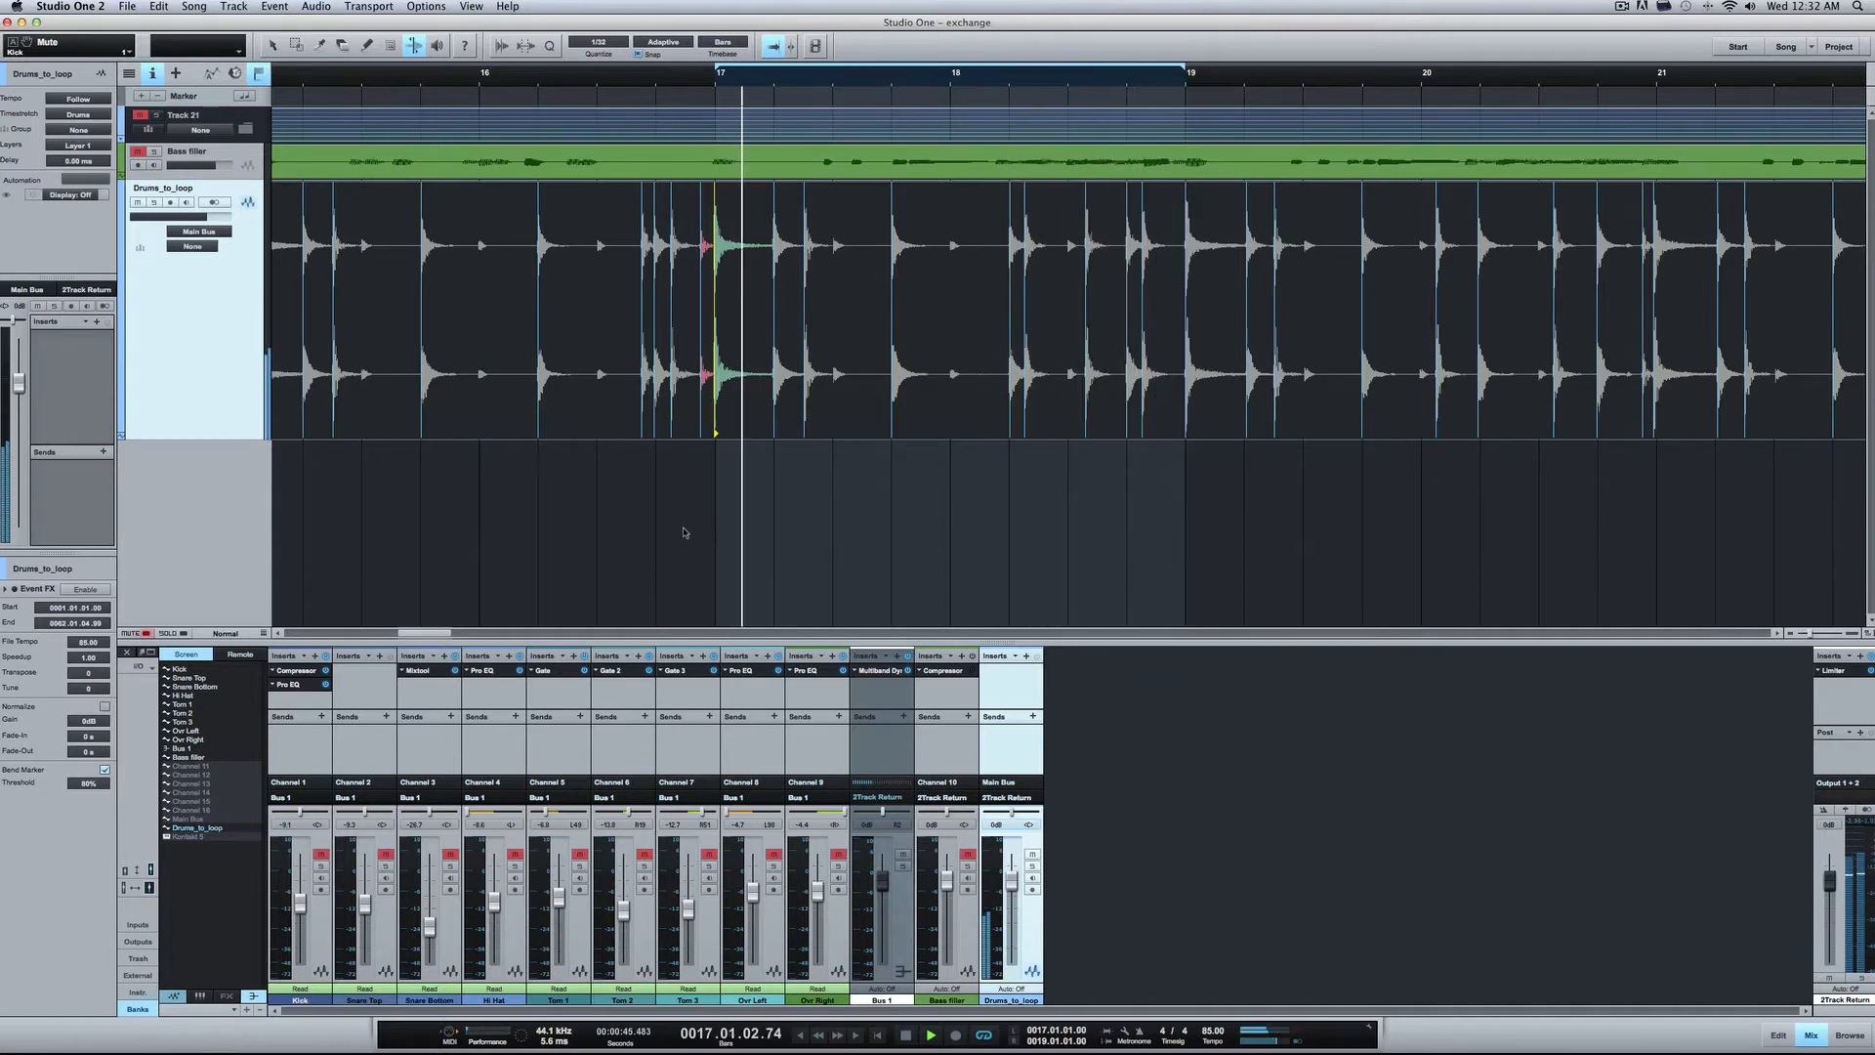
pyautogui.press('space')
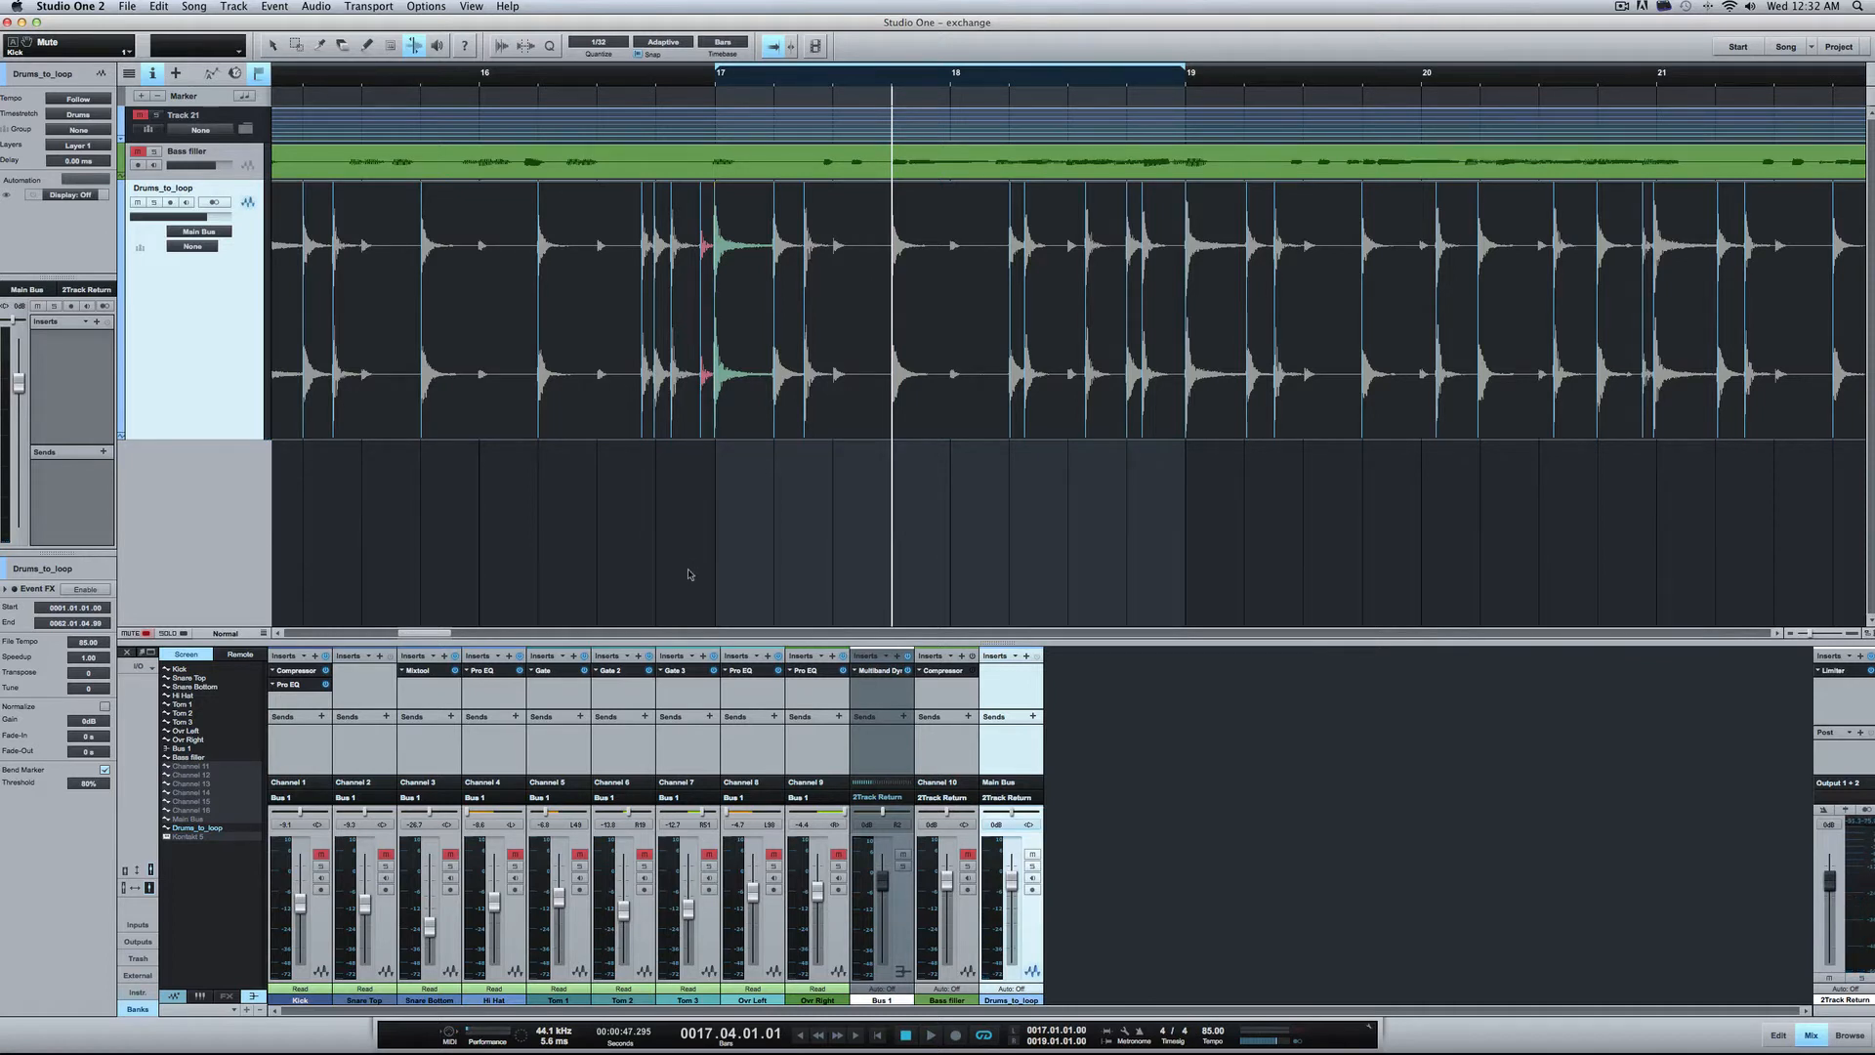
# Step: Split the Drums_to_loop event at bars 17 and 19
pyautogui.press('3')
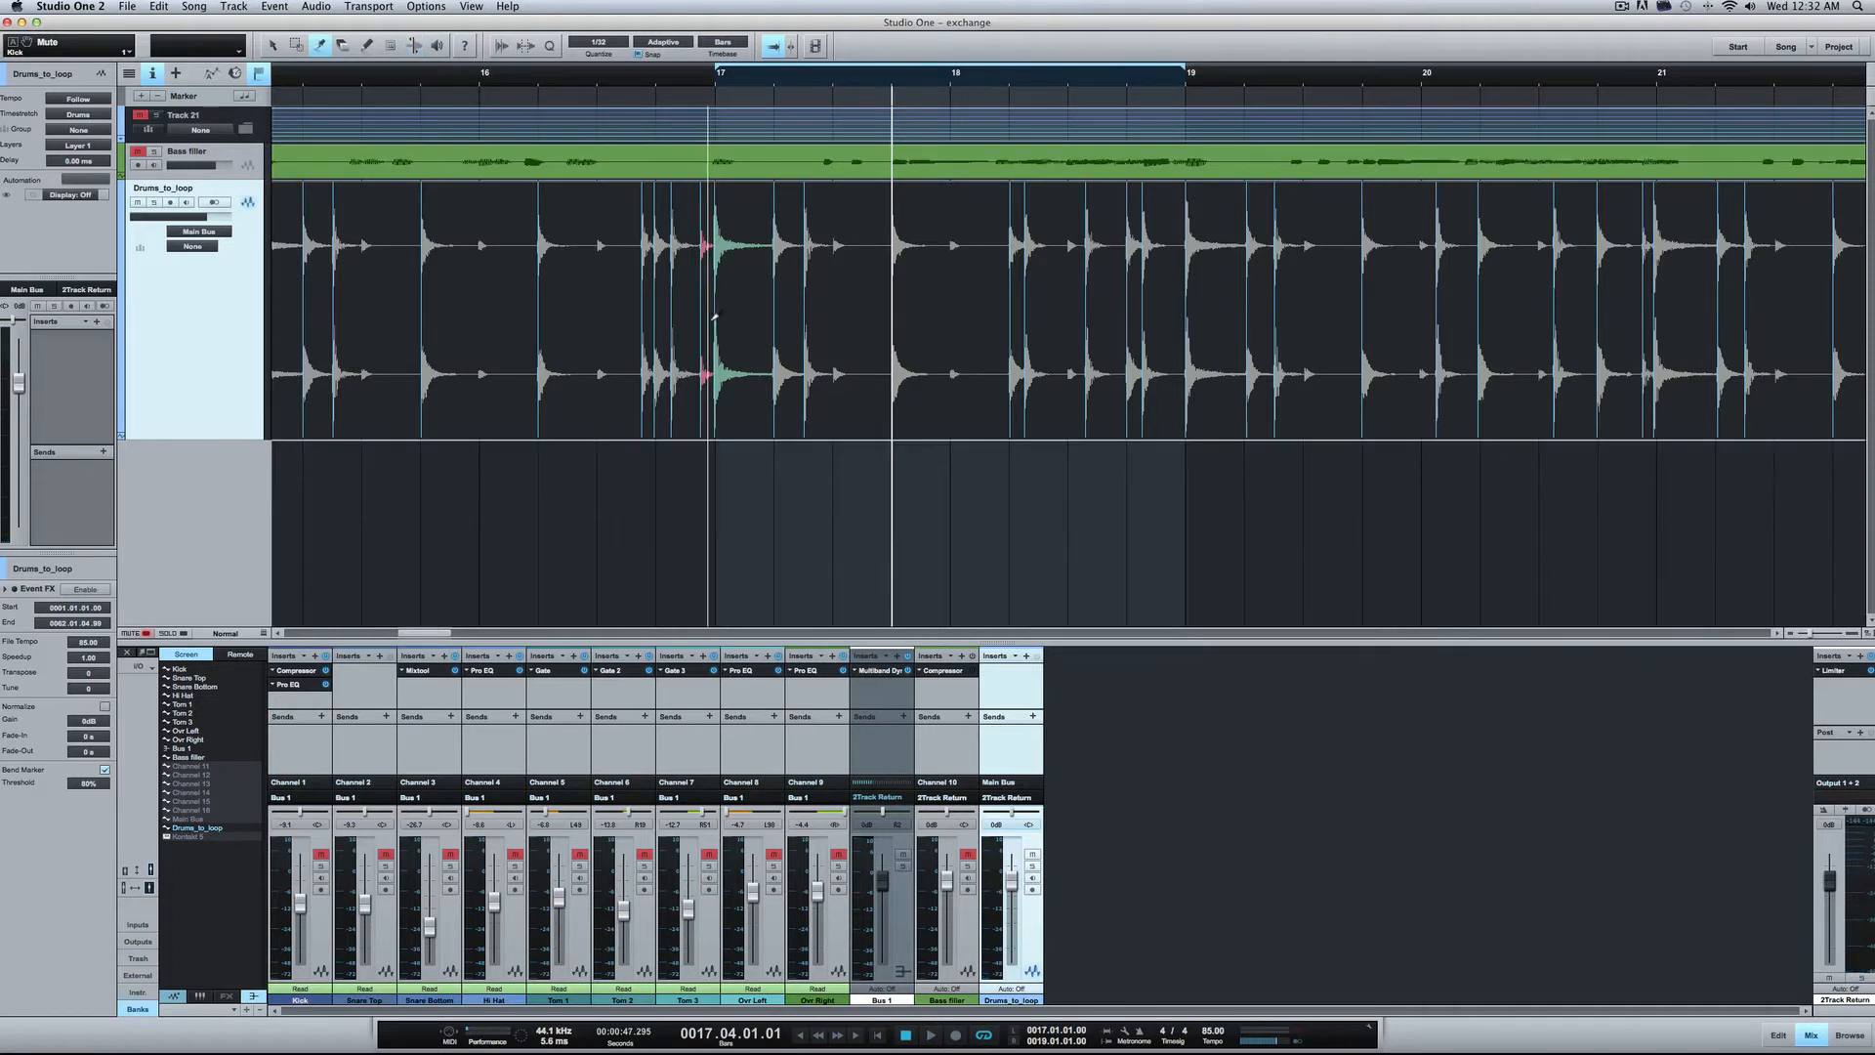
pyautogui.click(714, 318)
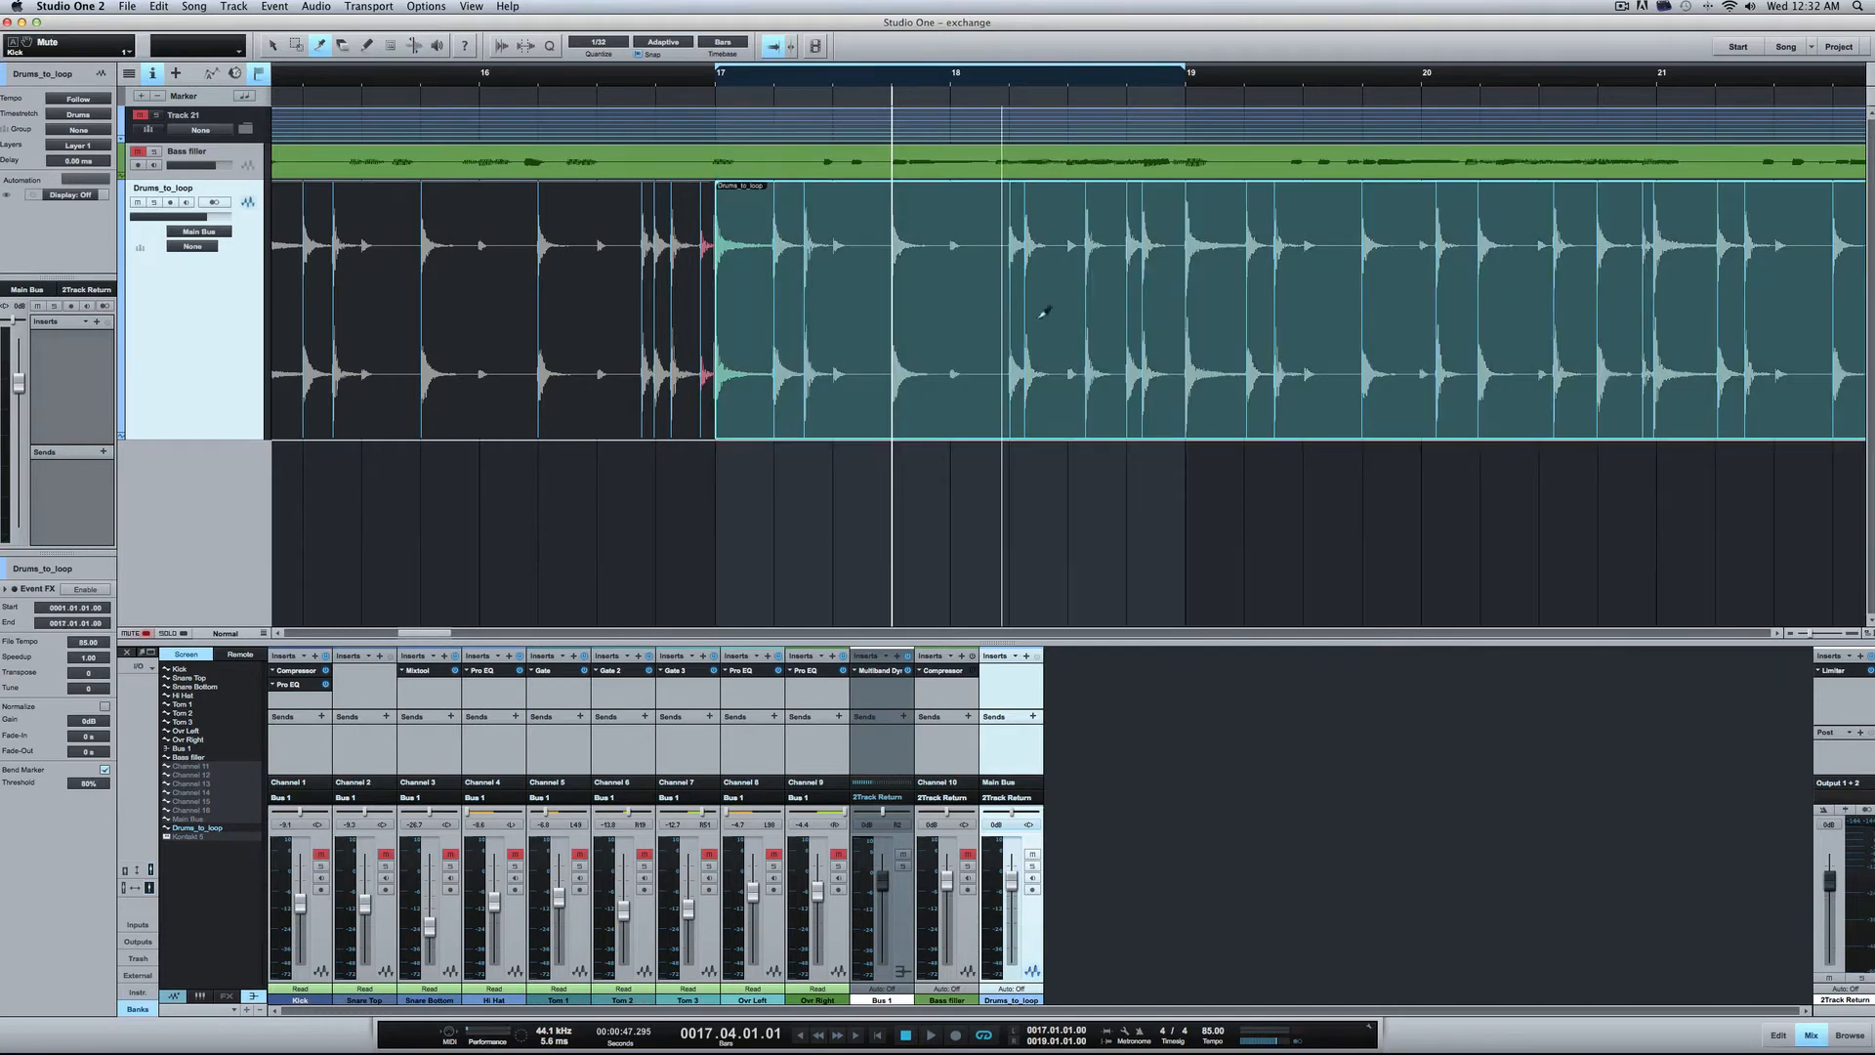
pyautogui.click(1193, 293)
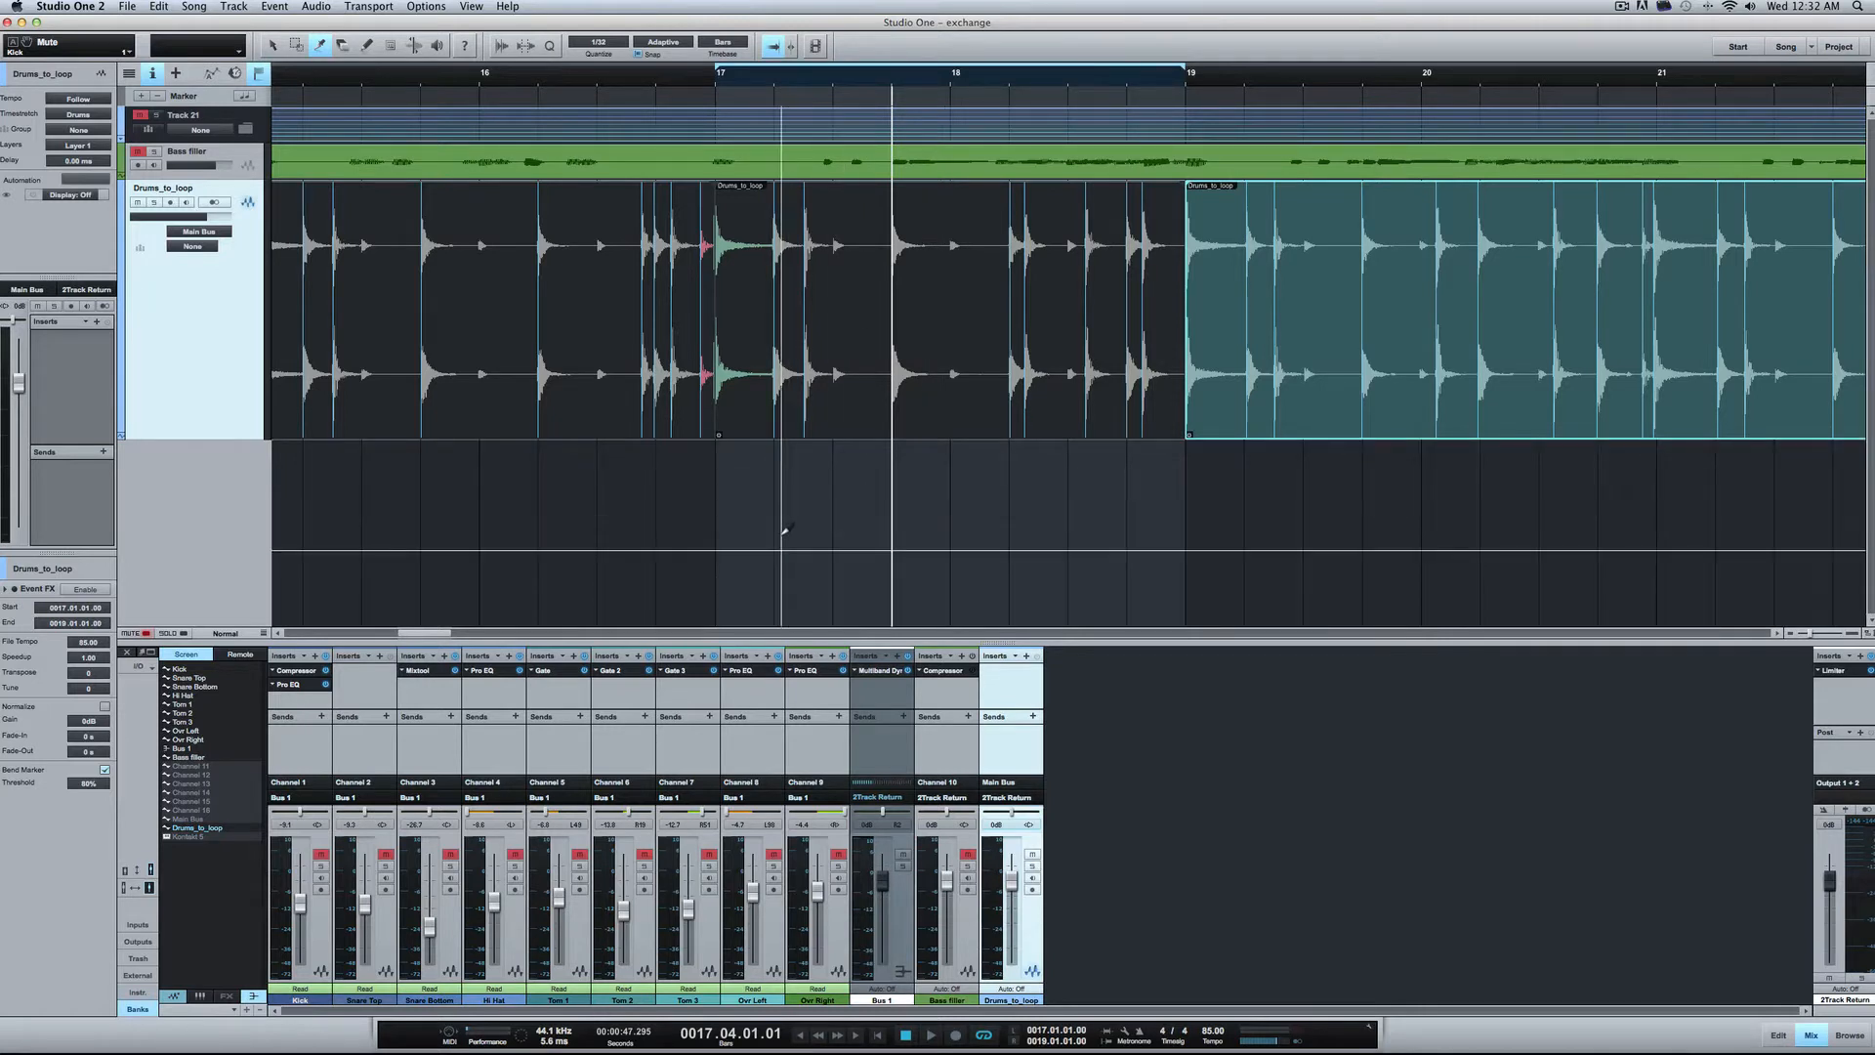
pyautogui.press('1')
pyautogui.click(812, 535)
# Step: Colour the two-bar Drums_to_loop event between bars 17 and 19 green
pyautogui.rightClick(851, 329)
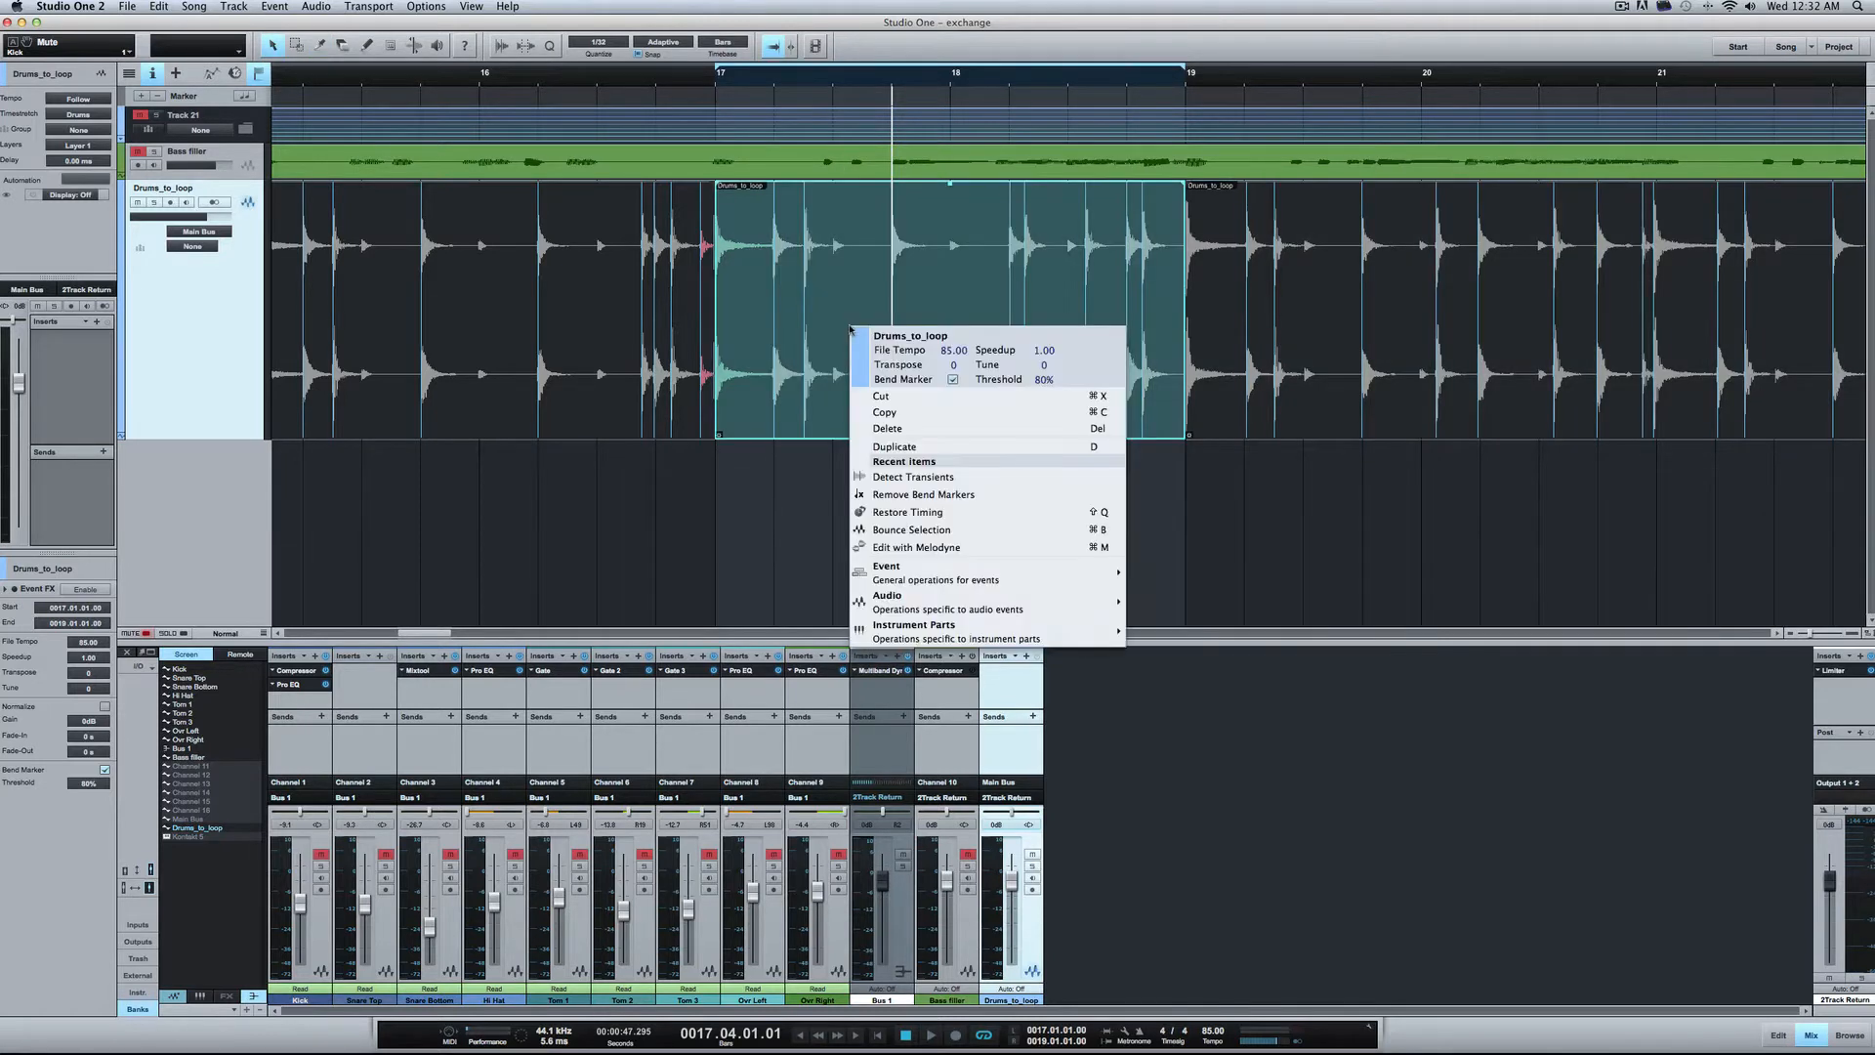
pyautogui.click(863, 359)
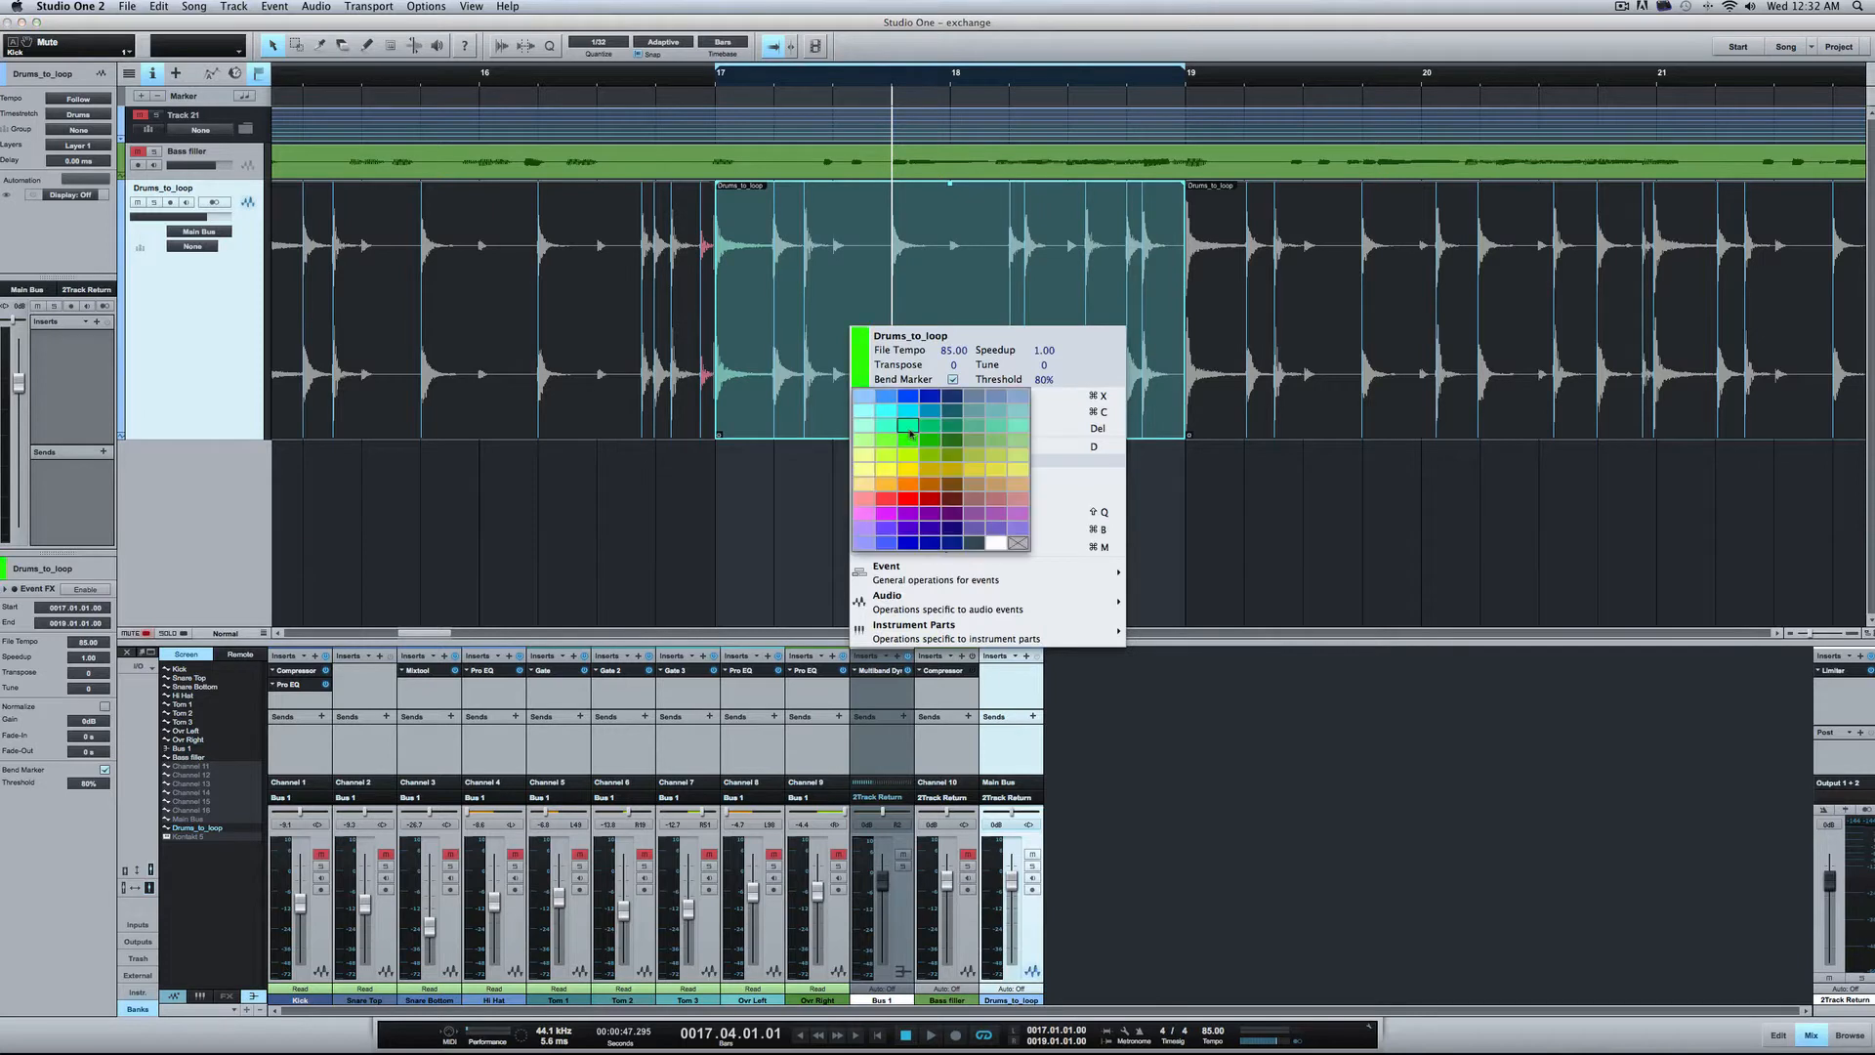
pyautogui.click(908, 429)
pyautogui.click(769, 515)
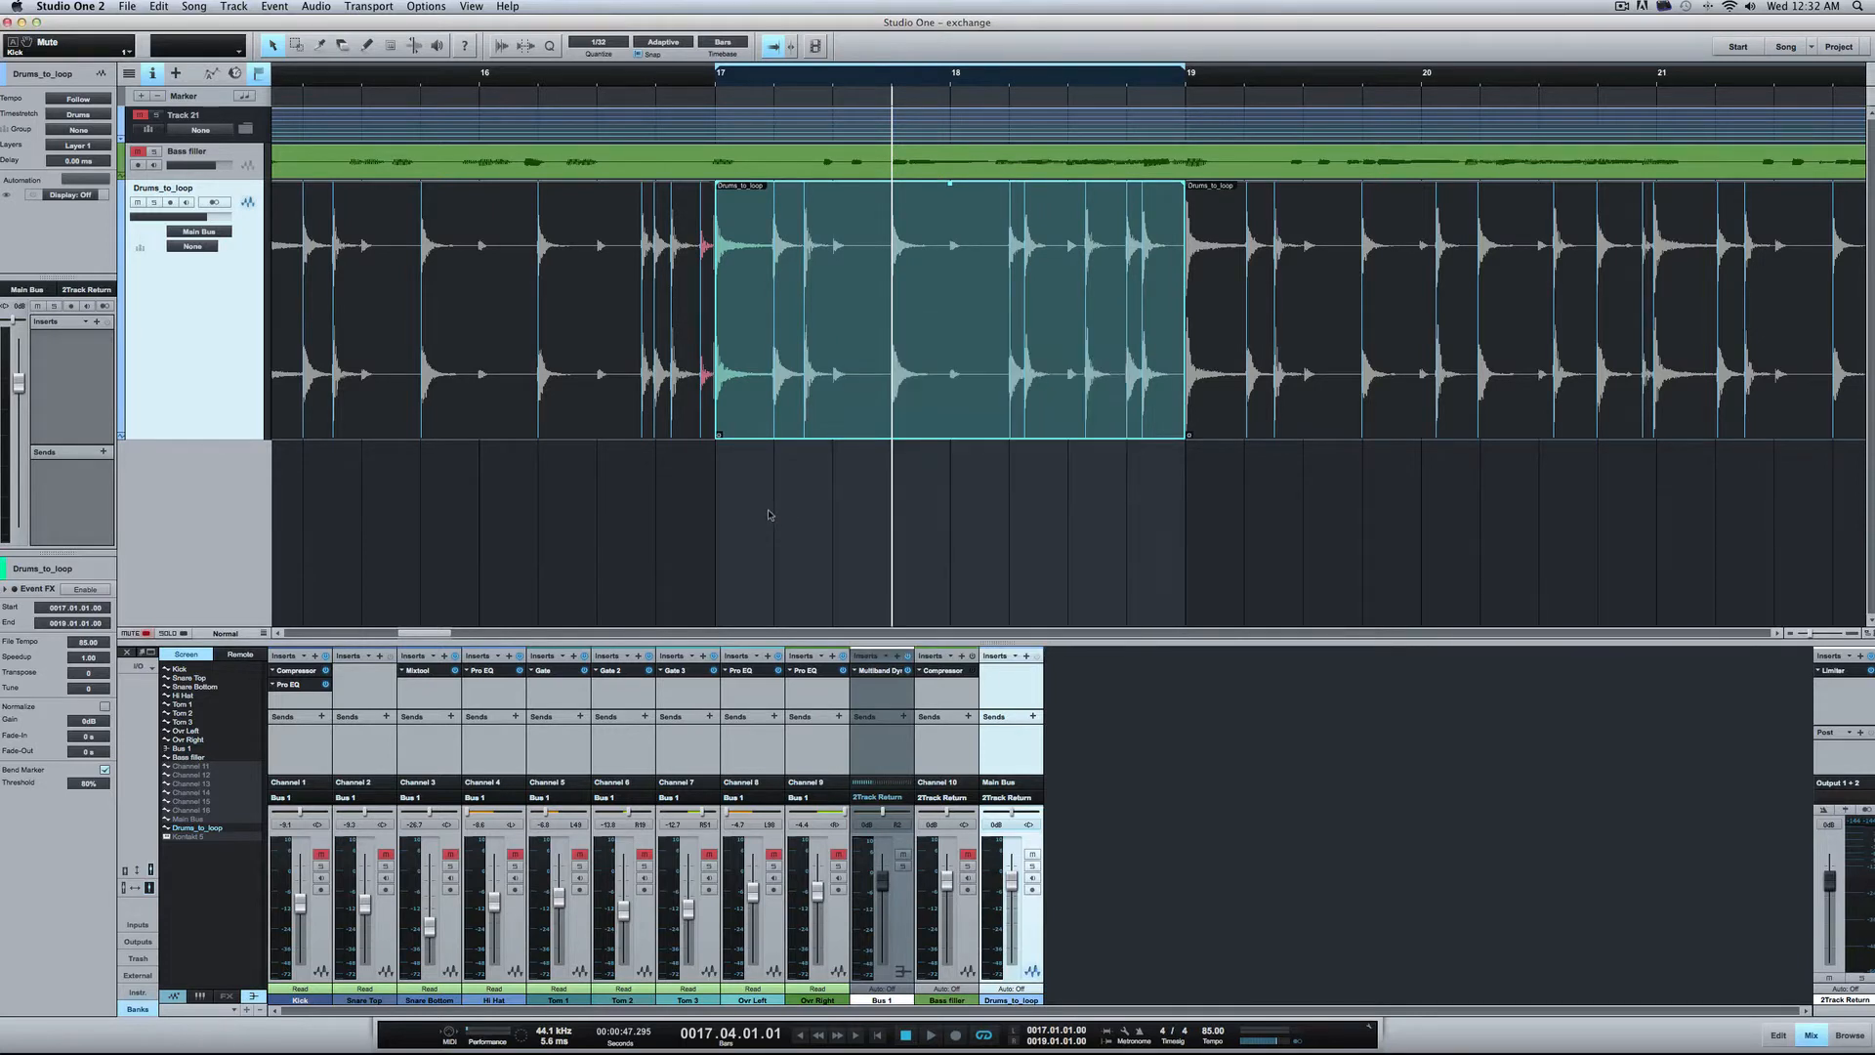
pyautogui.click(679, 537)
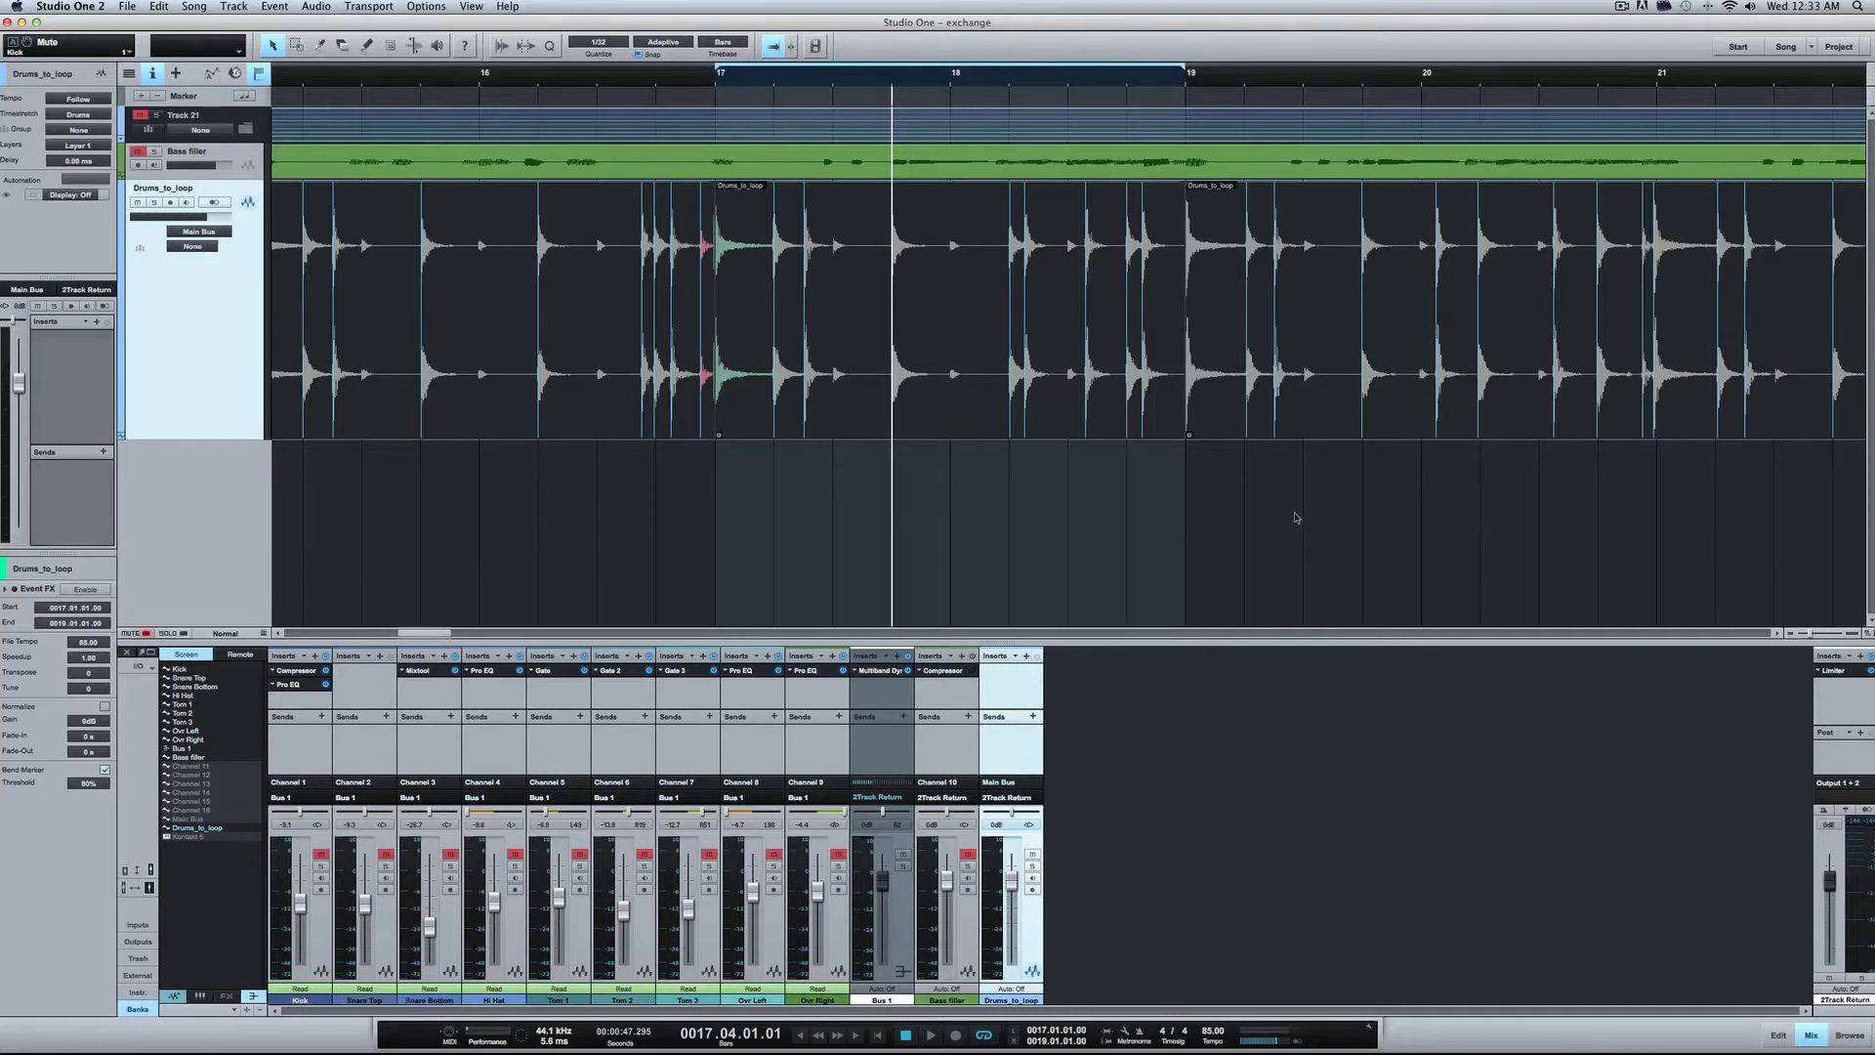
# Step: Remove the bend markers from the two-bar drum event, and undo the removal
pyautogui.hscroll(5, 1295, 517)
pyautogui.hscroll(-5, 1291, 518)
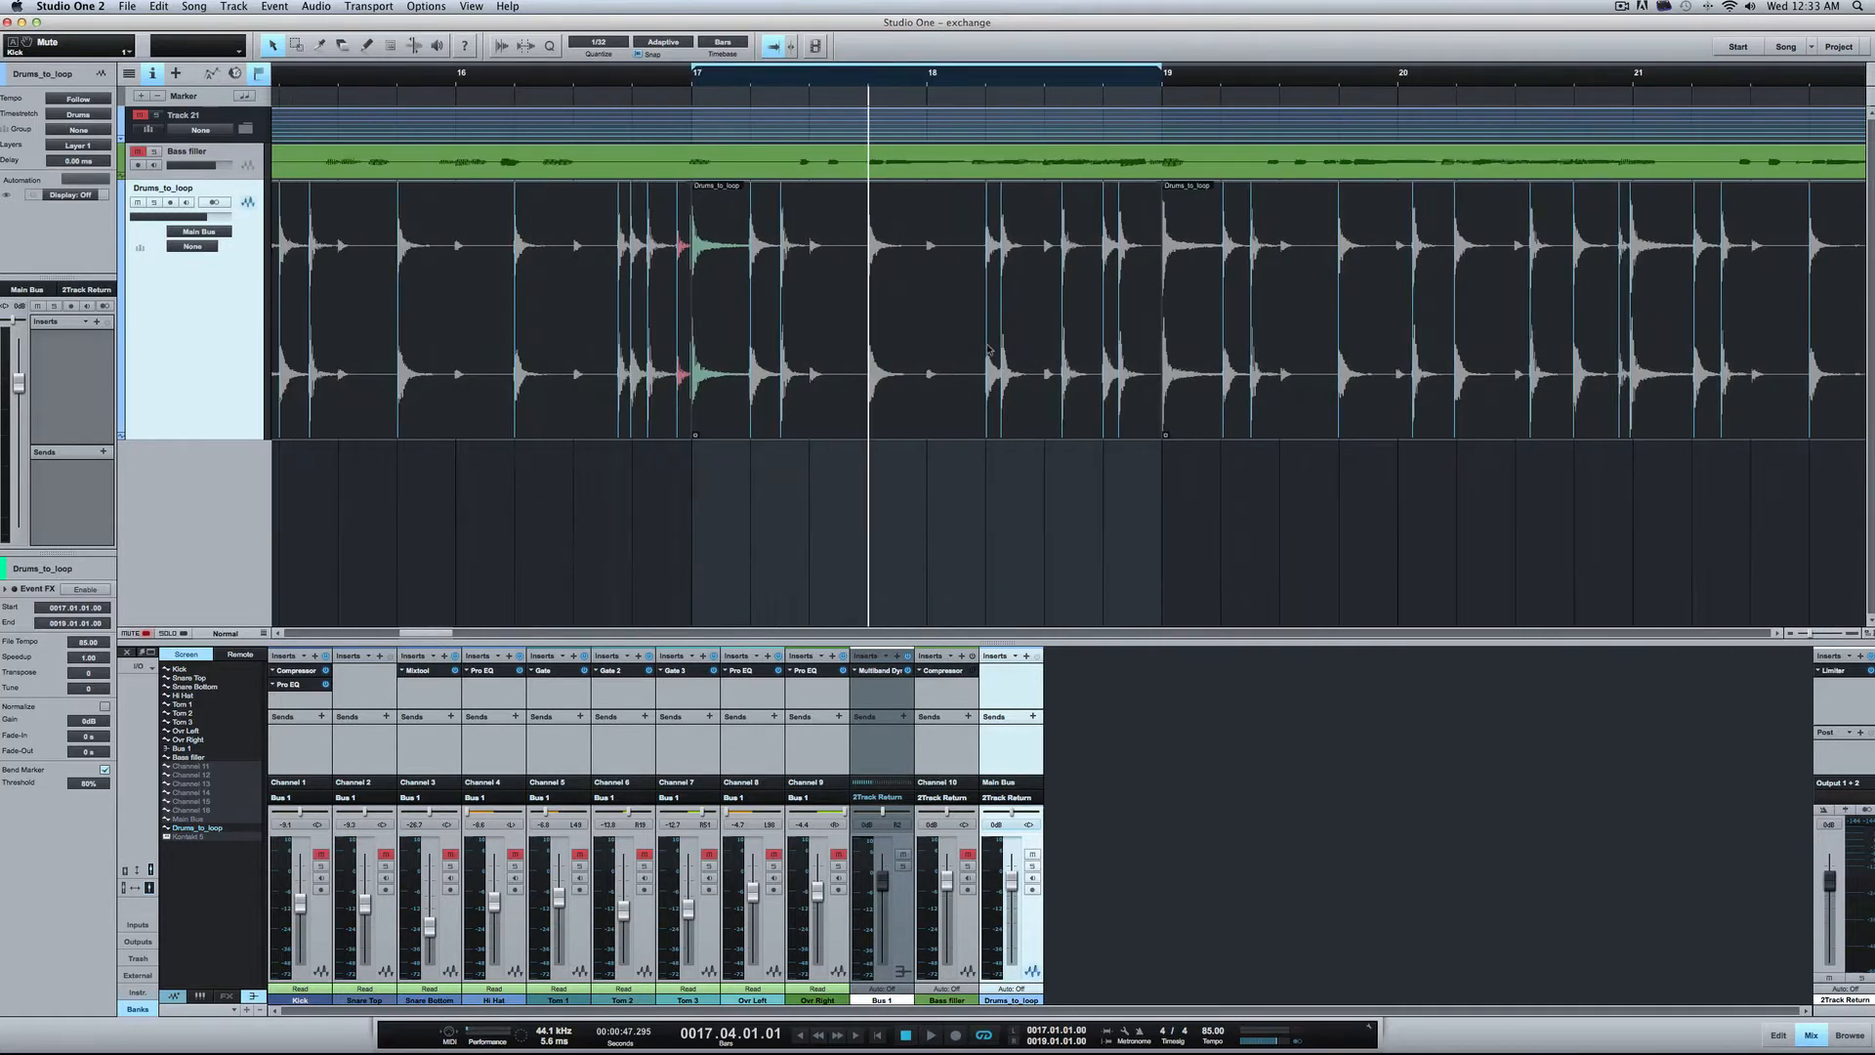
pyautogui.rightClick(913, 305)
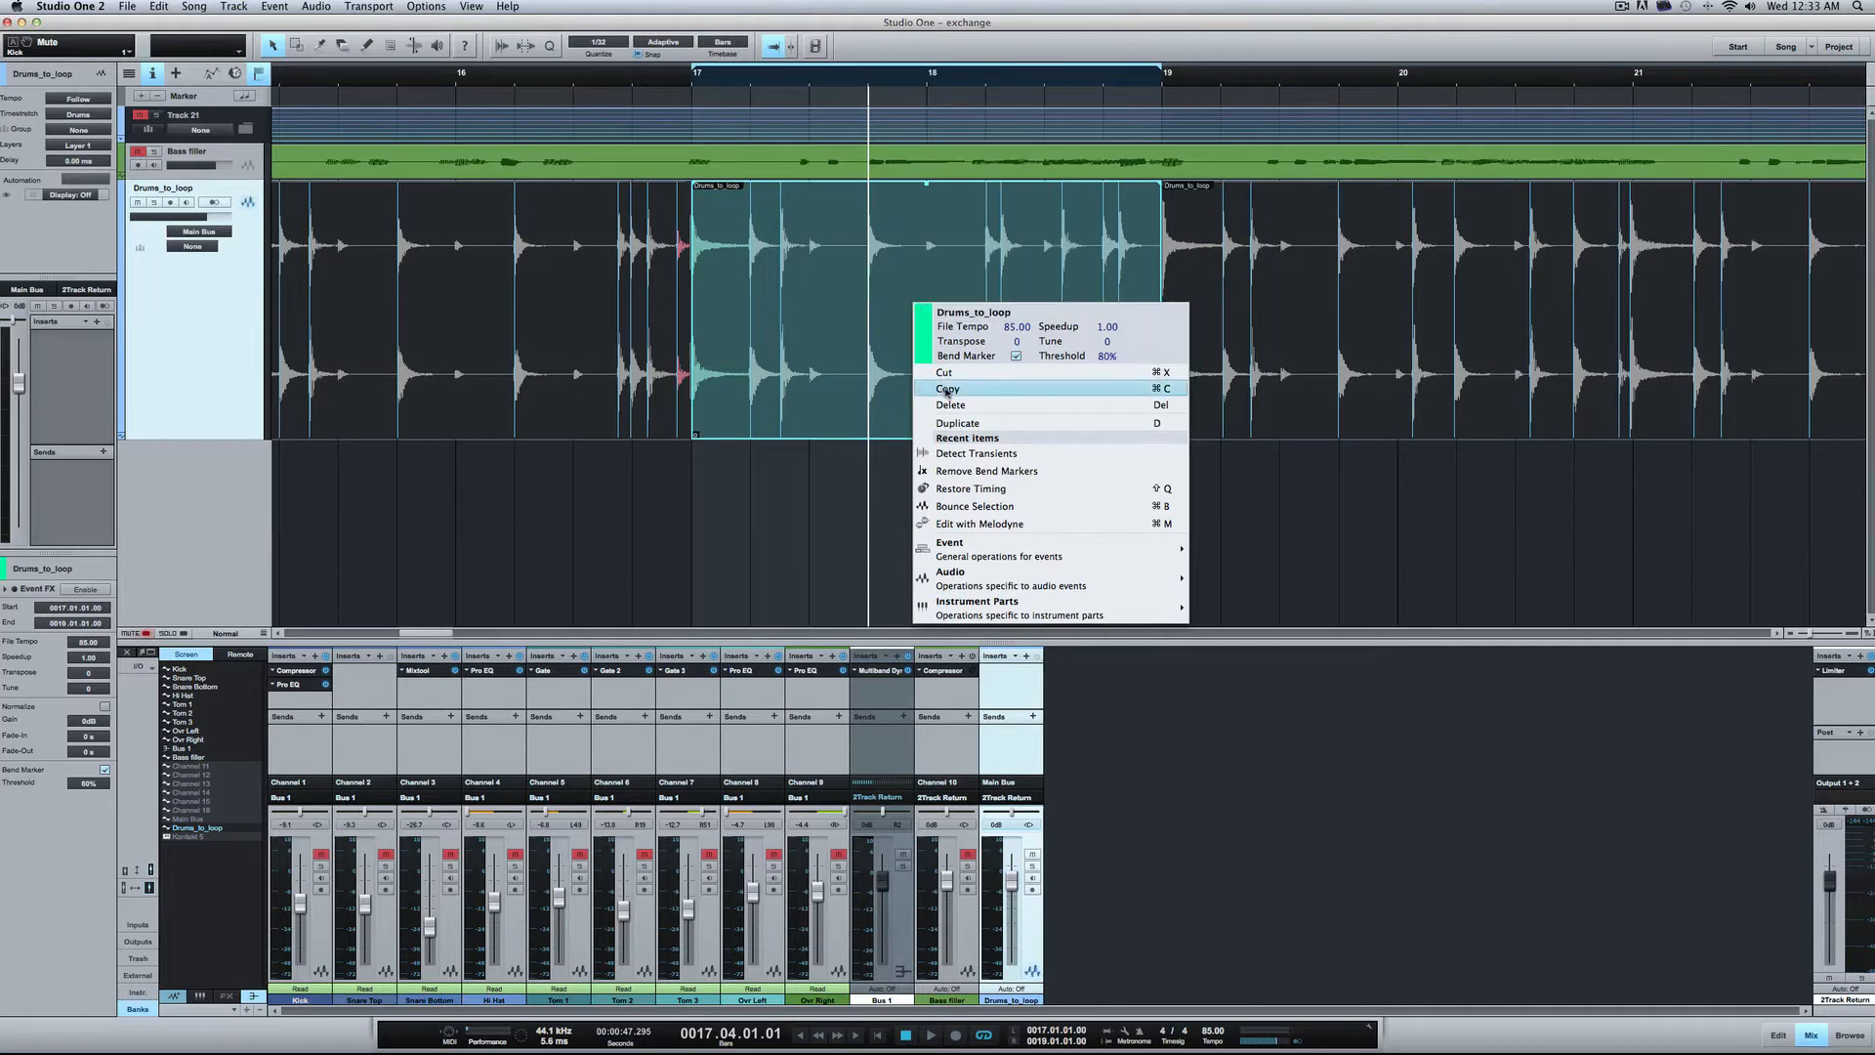
pyautogui.click(1019, 473)
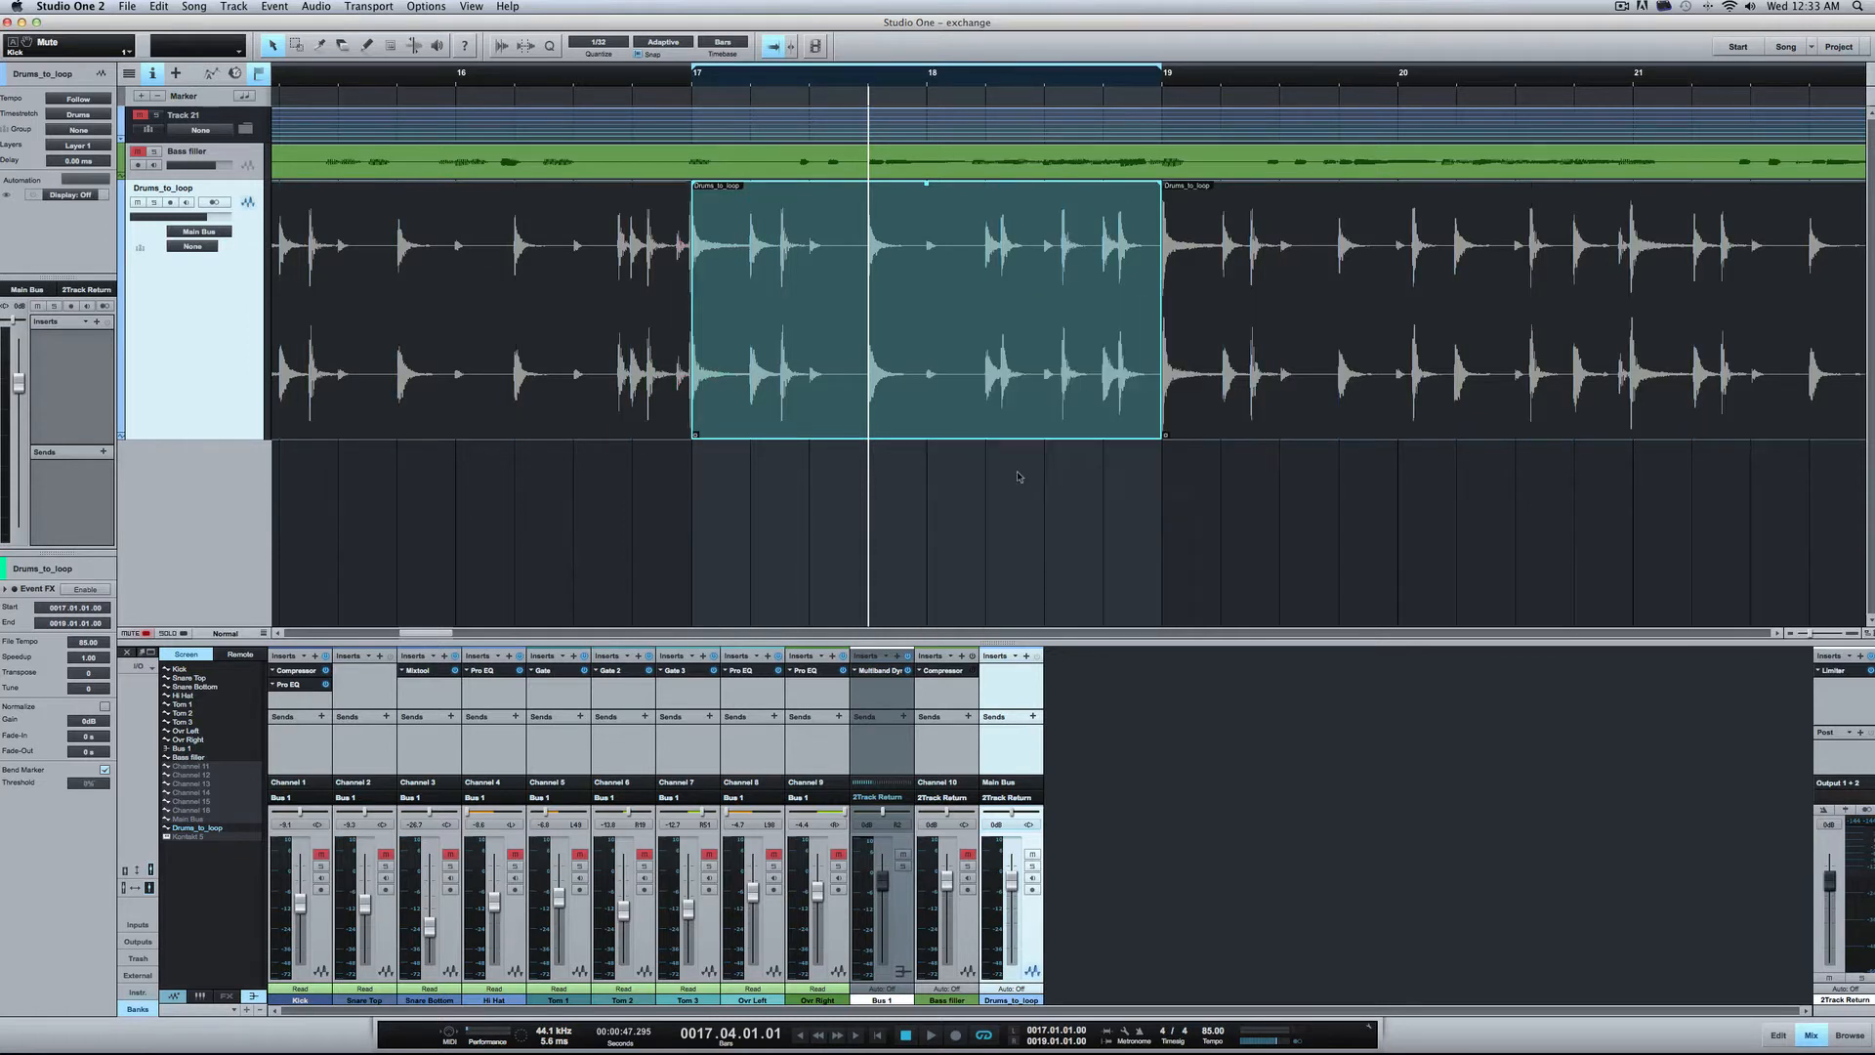
pyautogui.press('super+z')
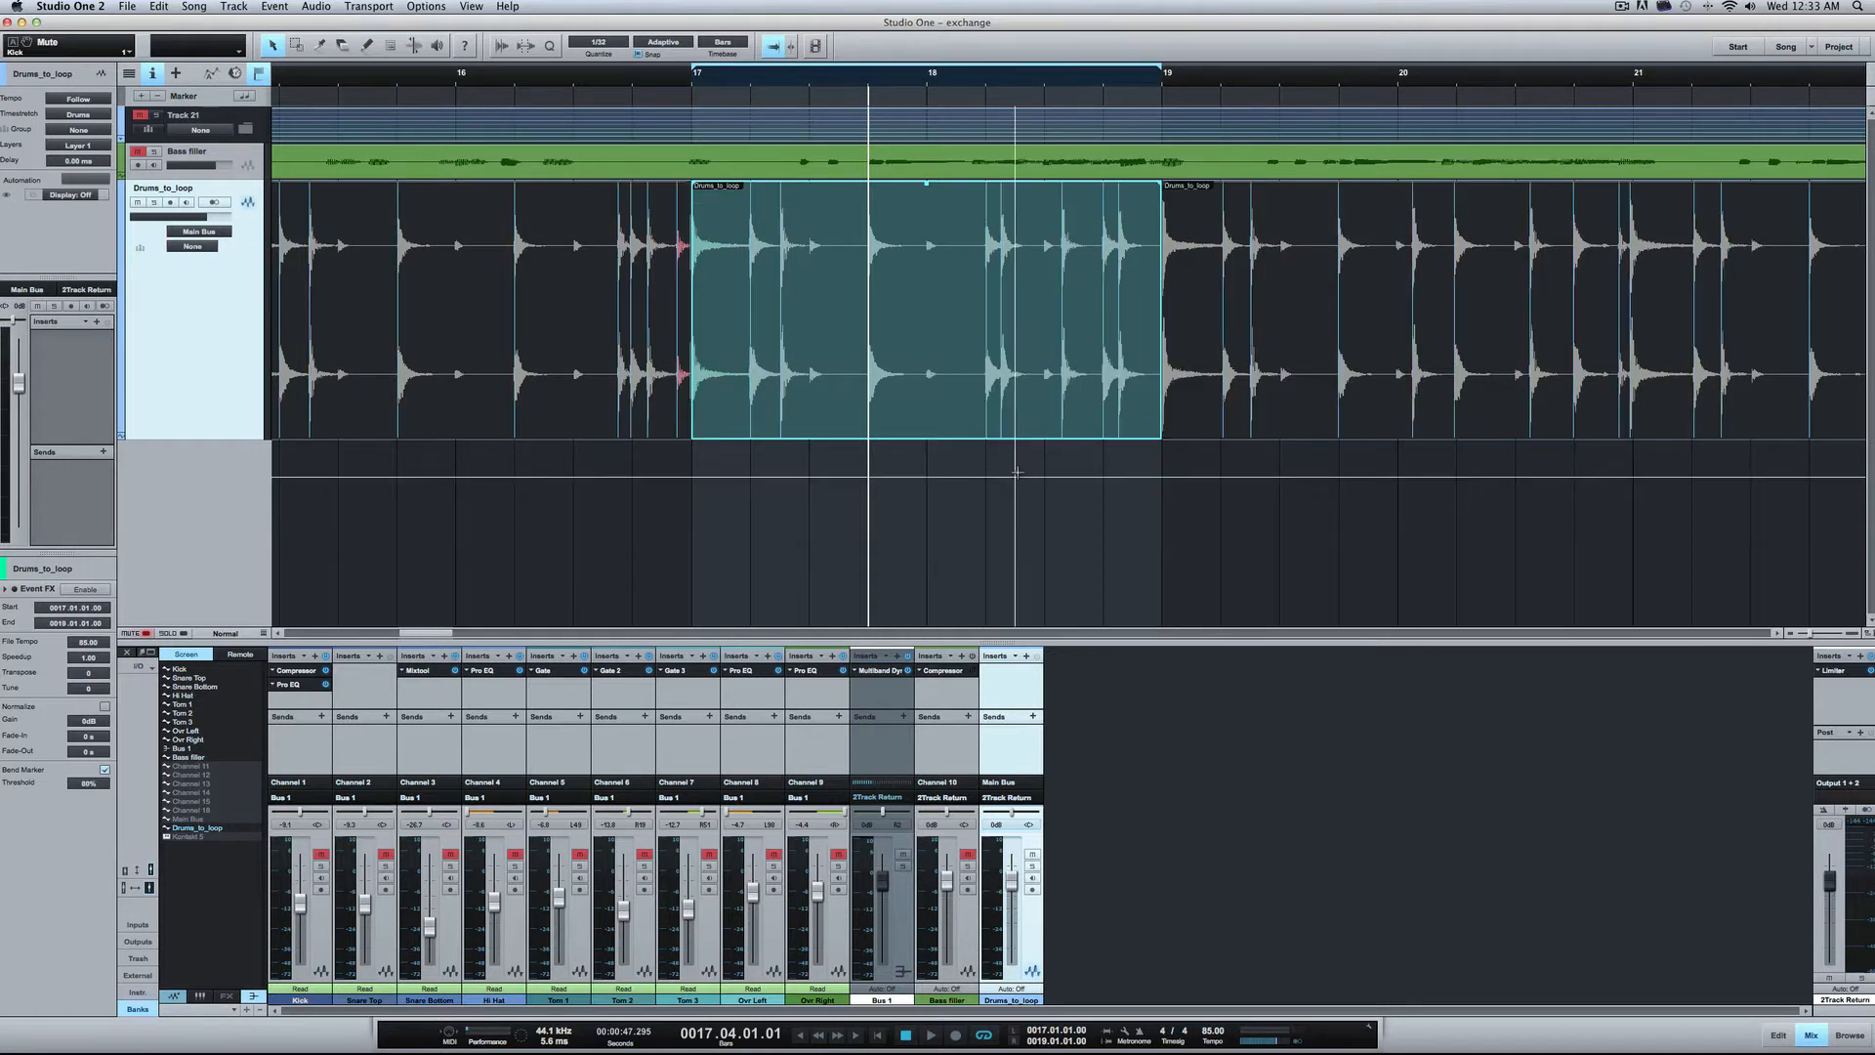
pyautogui.click(1297, 505)
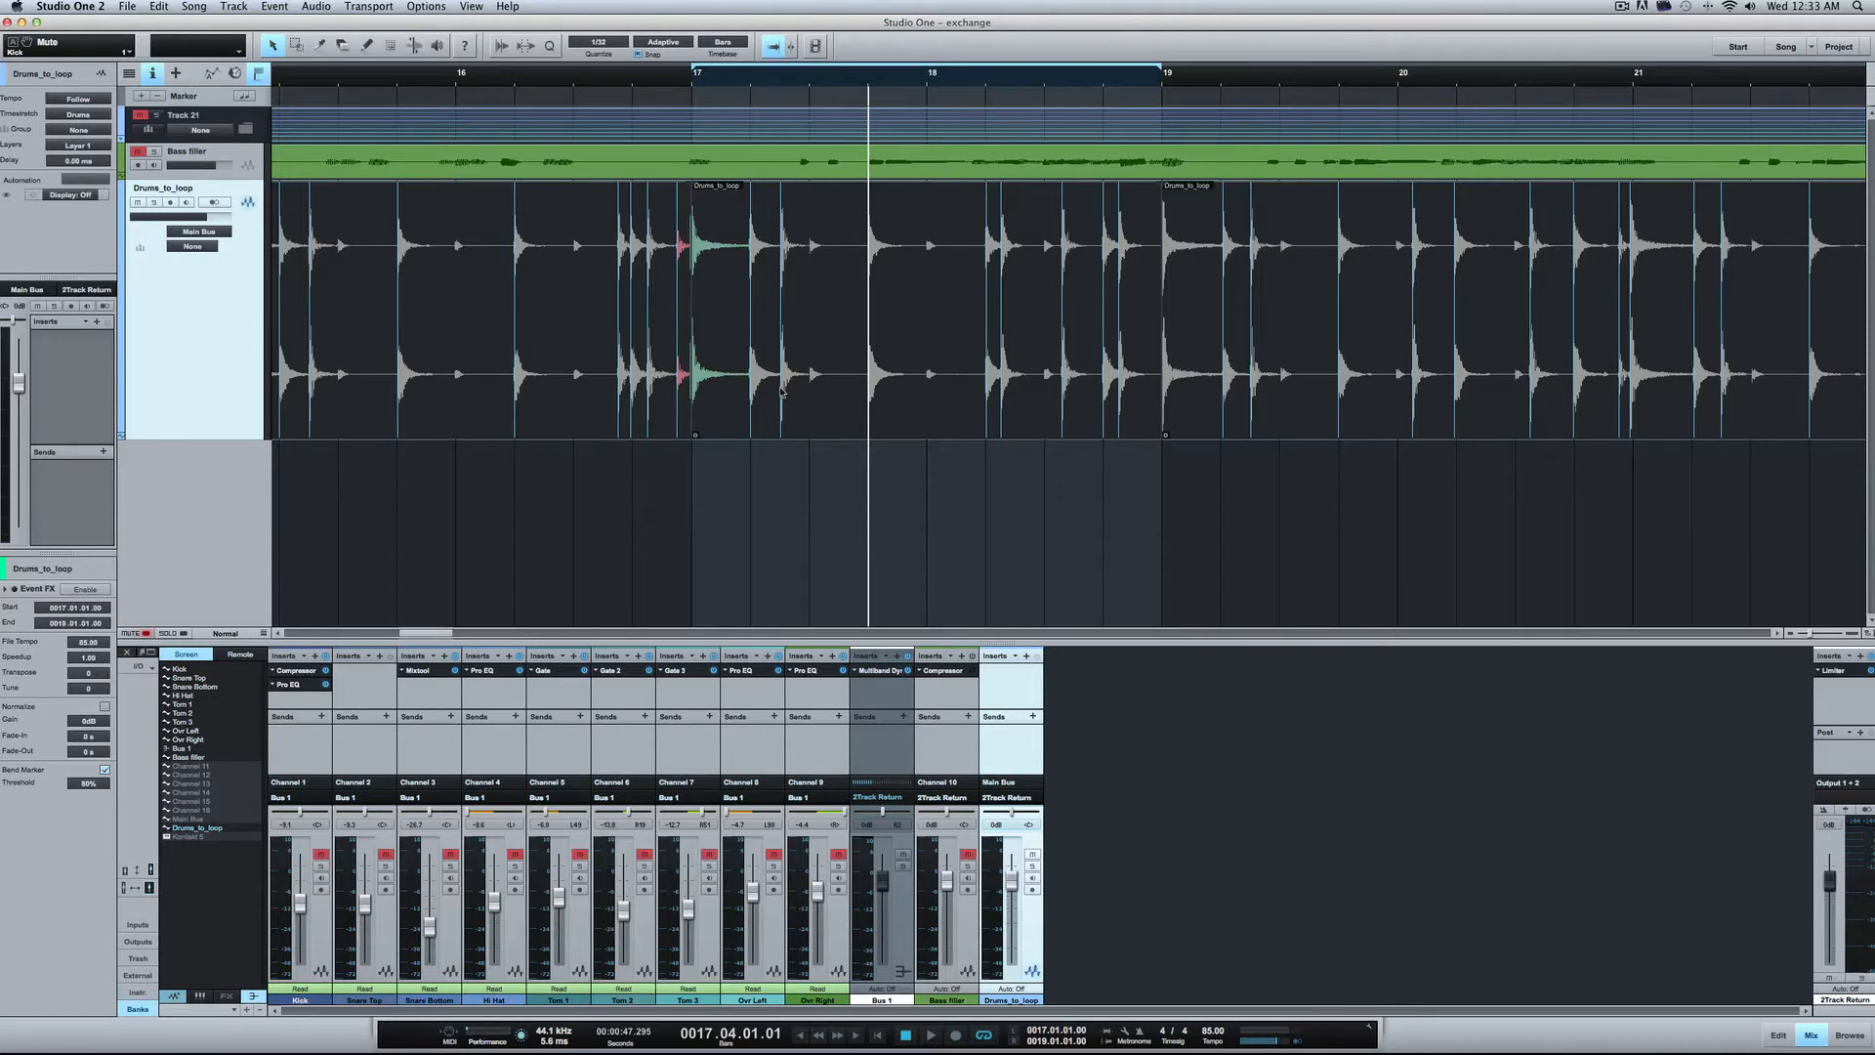
# Step: Move the two-bar drum event onto a new track below Drums_to_loop, keeping its position at bar 17
pyautogui.moveTo(782, 391); pyautogui.dragTo(778, 511)
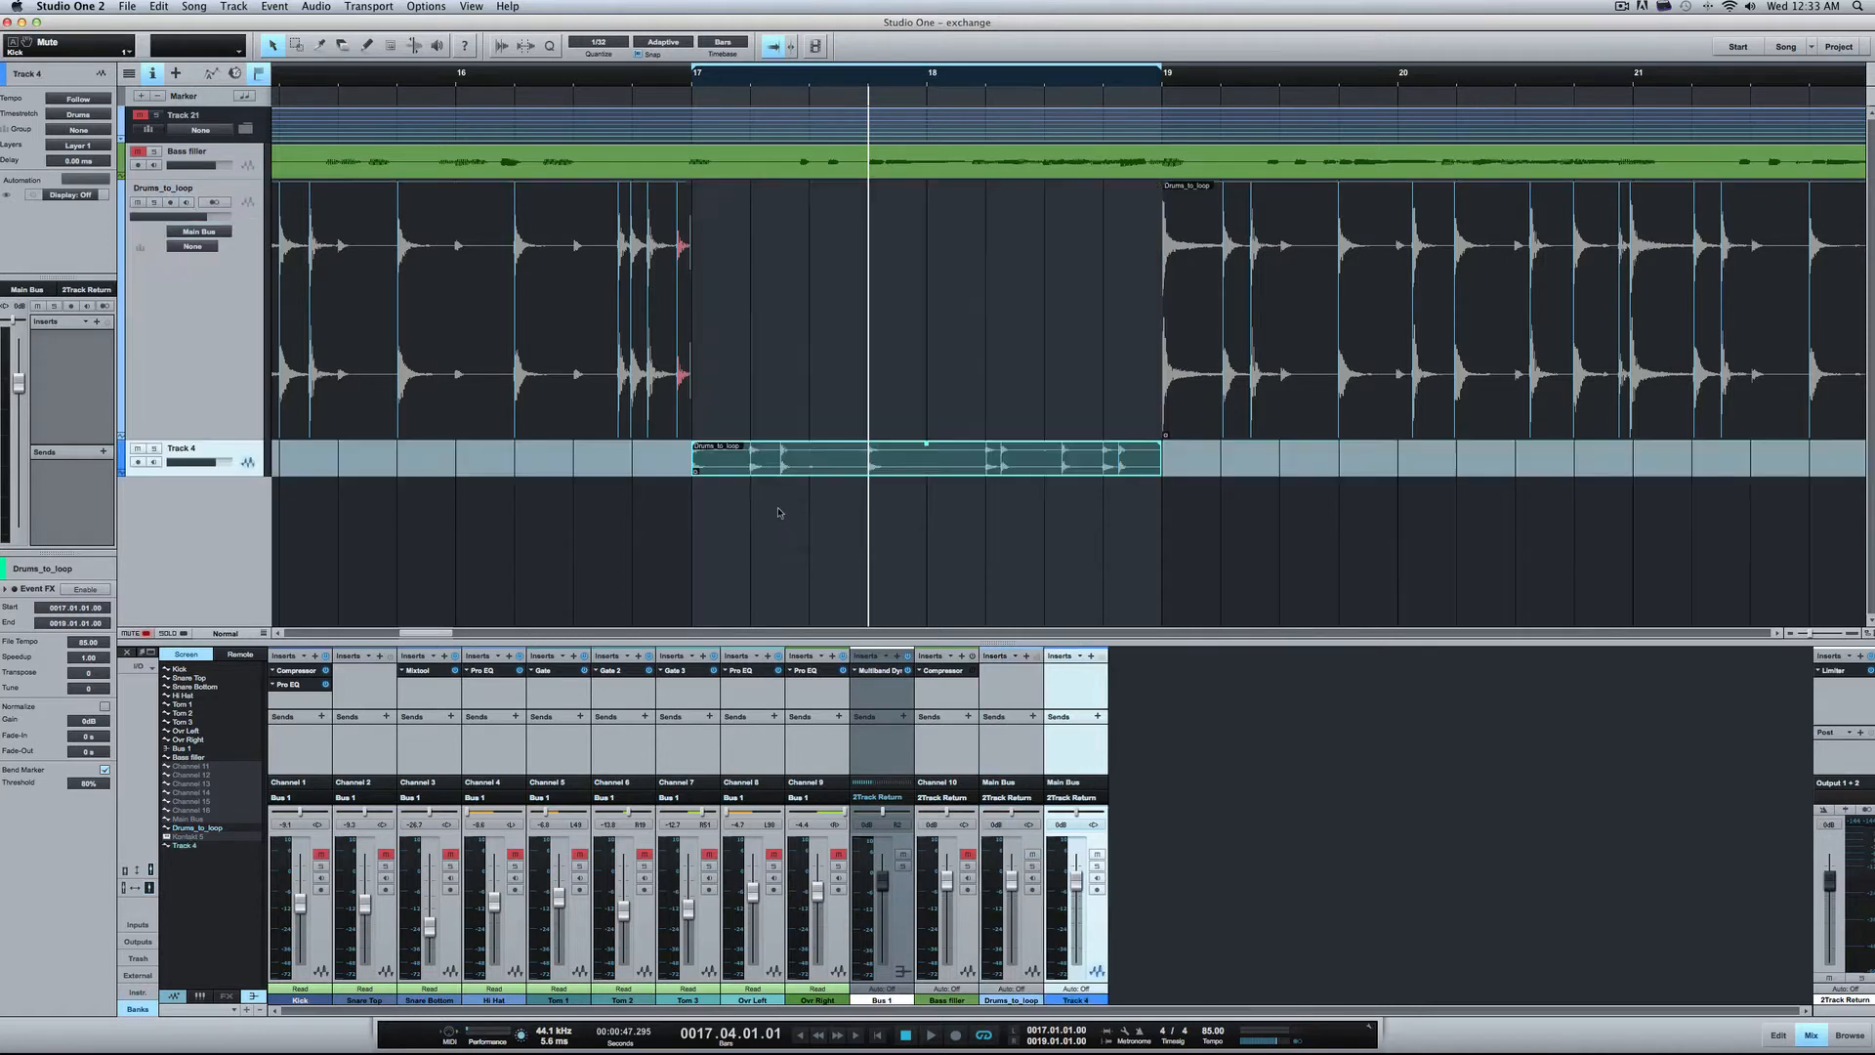
pyautogui.click(1219, 498)
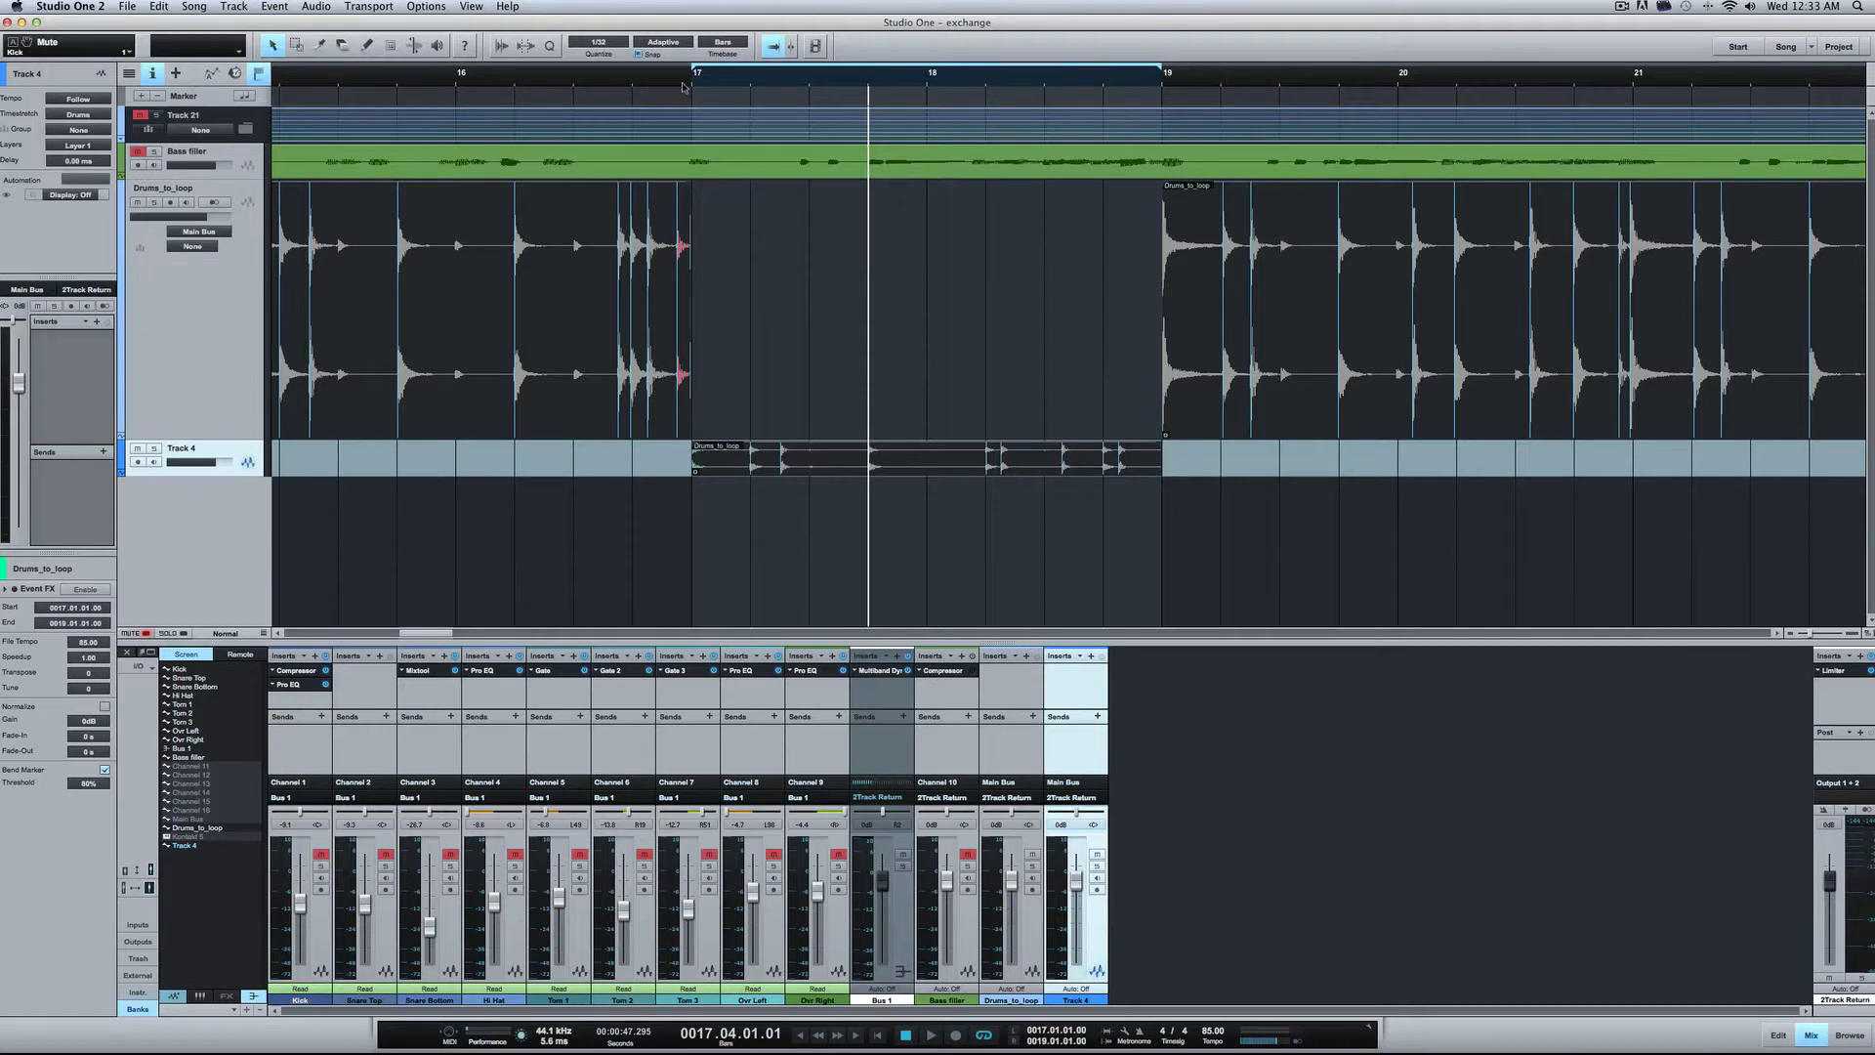
# Step: Play back the two-bar loop at bar 17, followed by the Drums_to_loop section from just before bar 13
pyautogui.press('space')
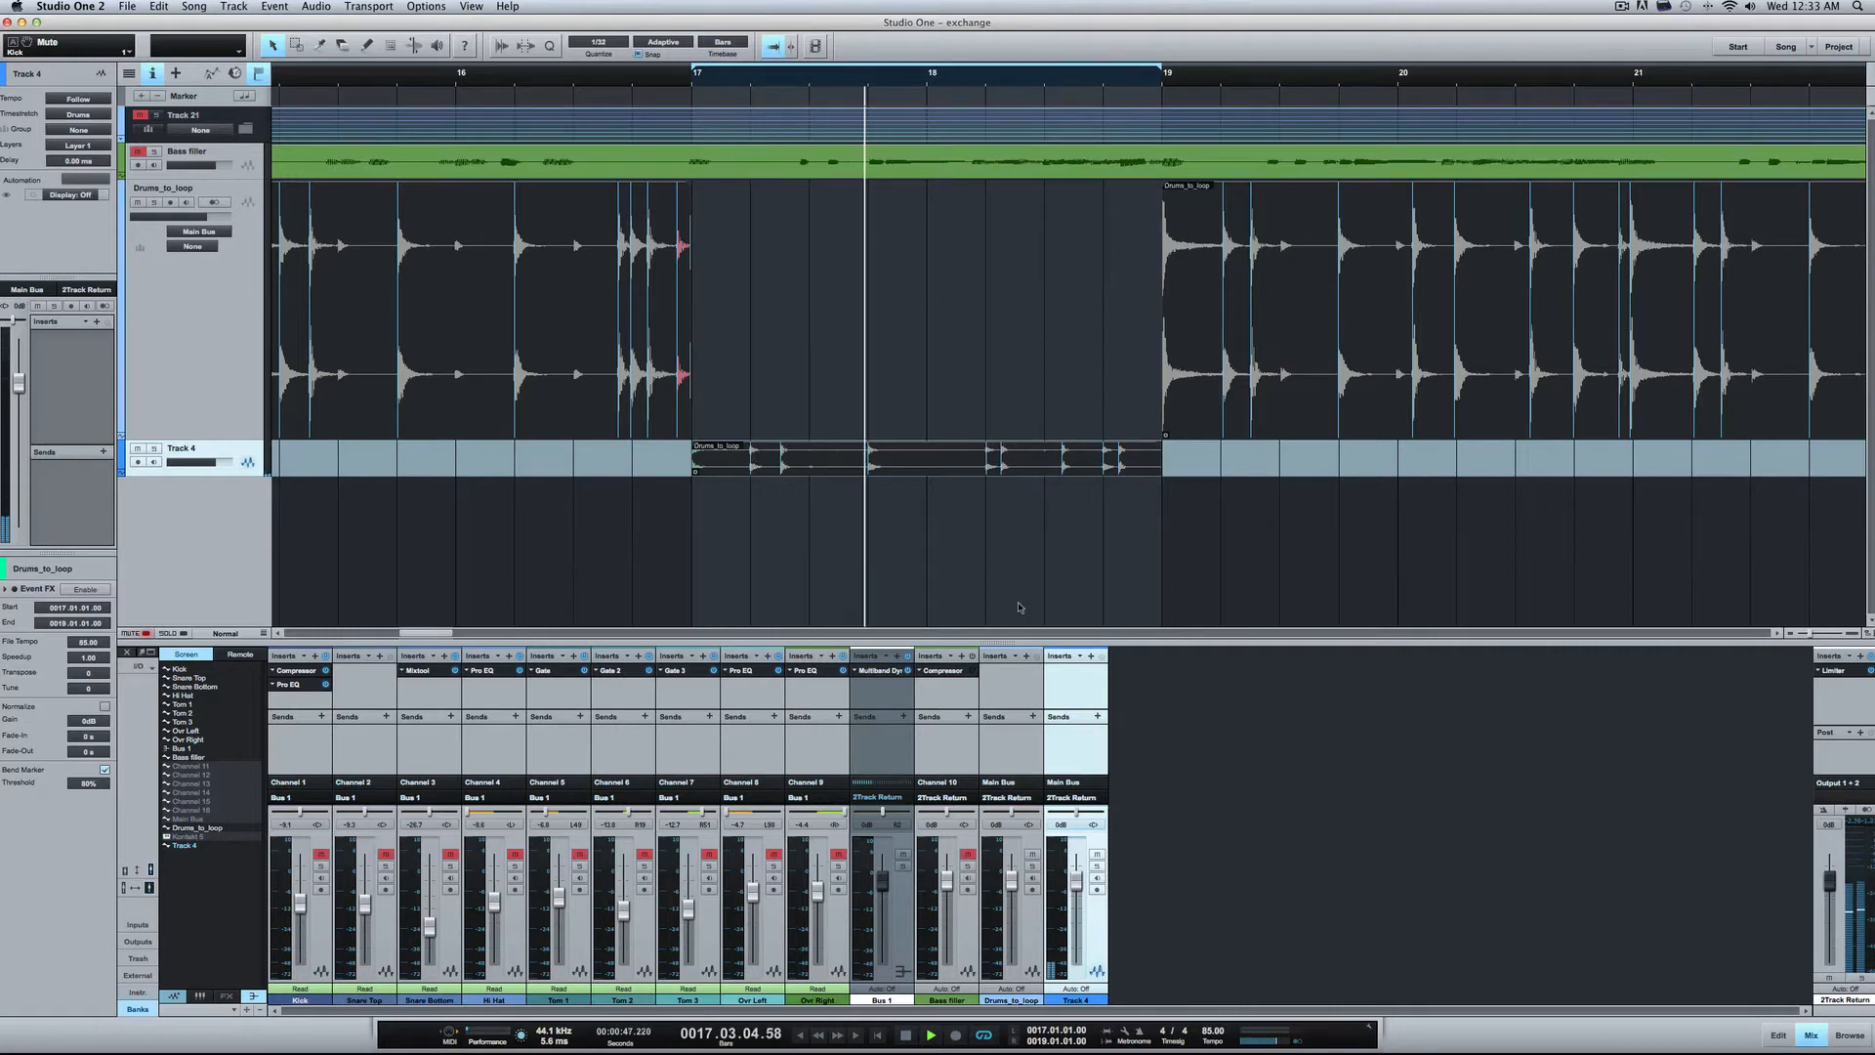
pyautogui.press('space')
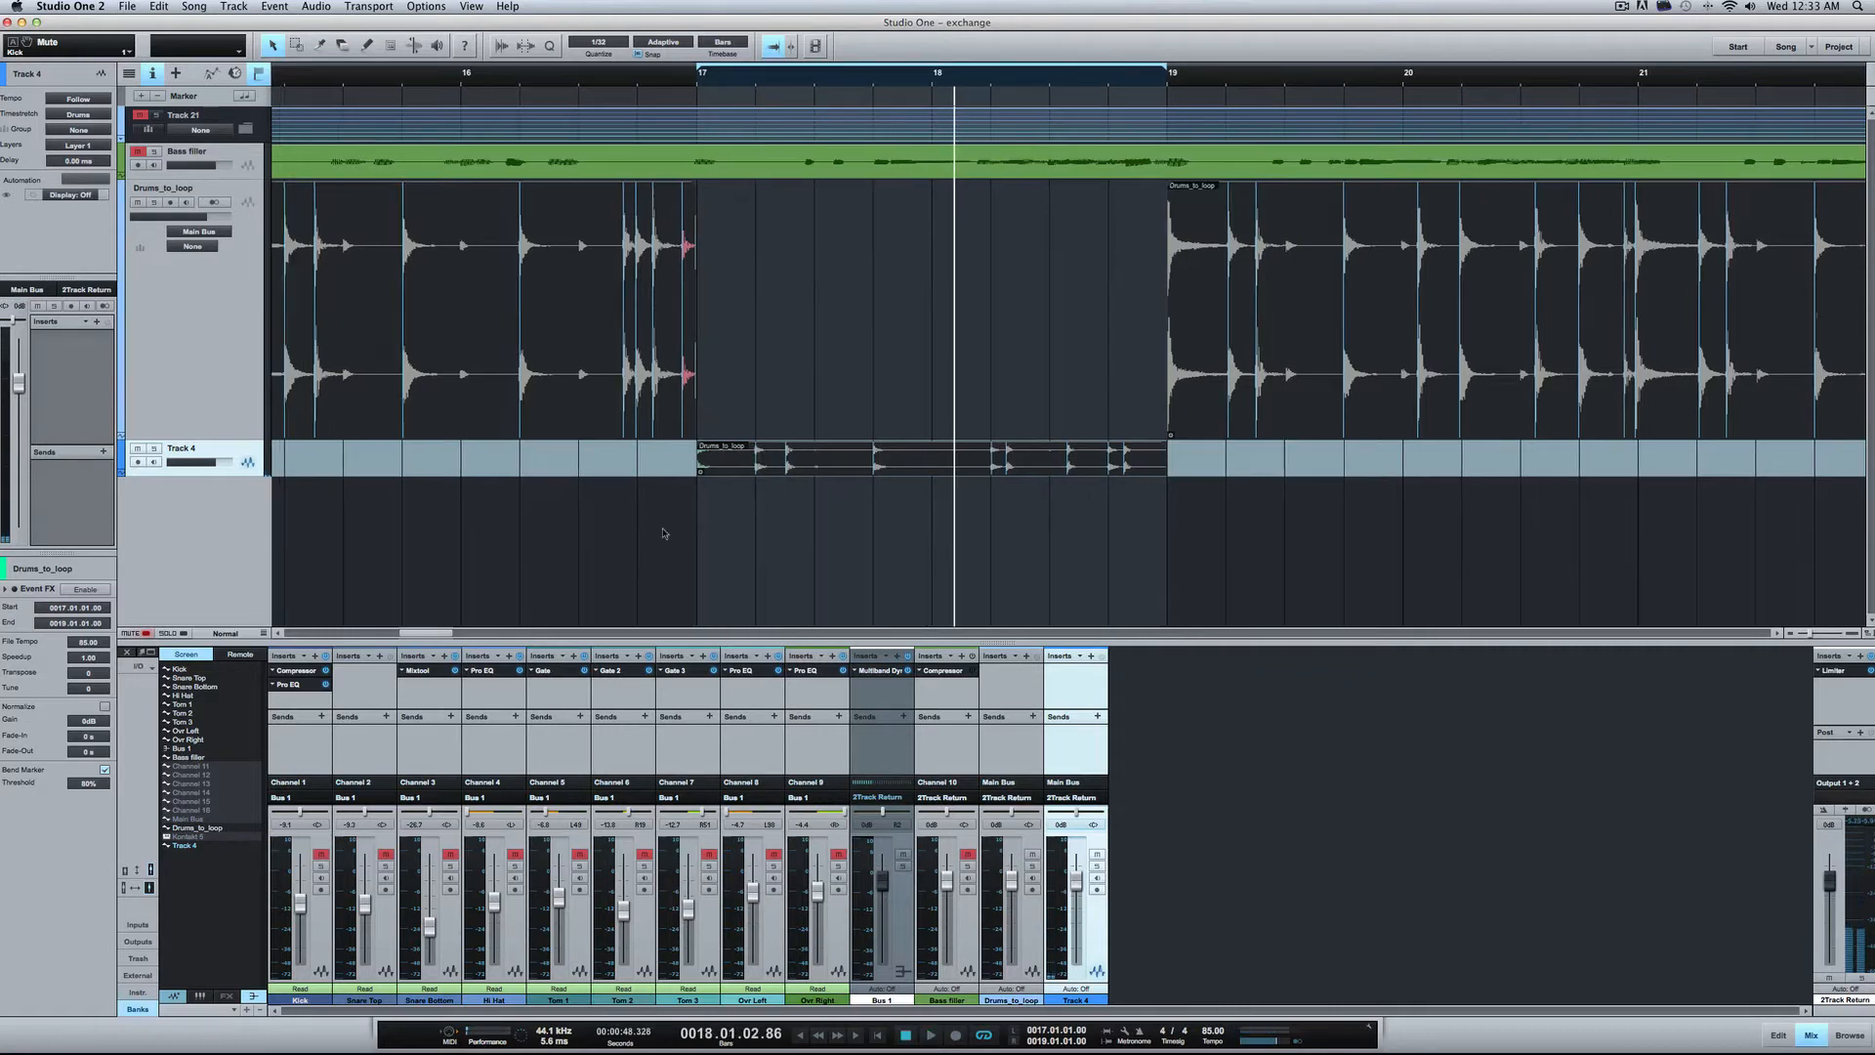
pyautogui.hscroll(-8, 663, 534)
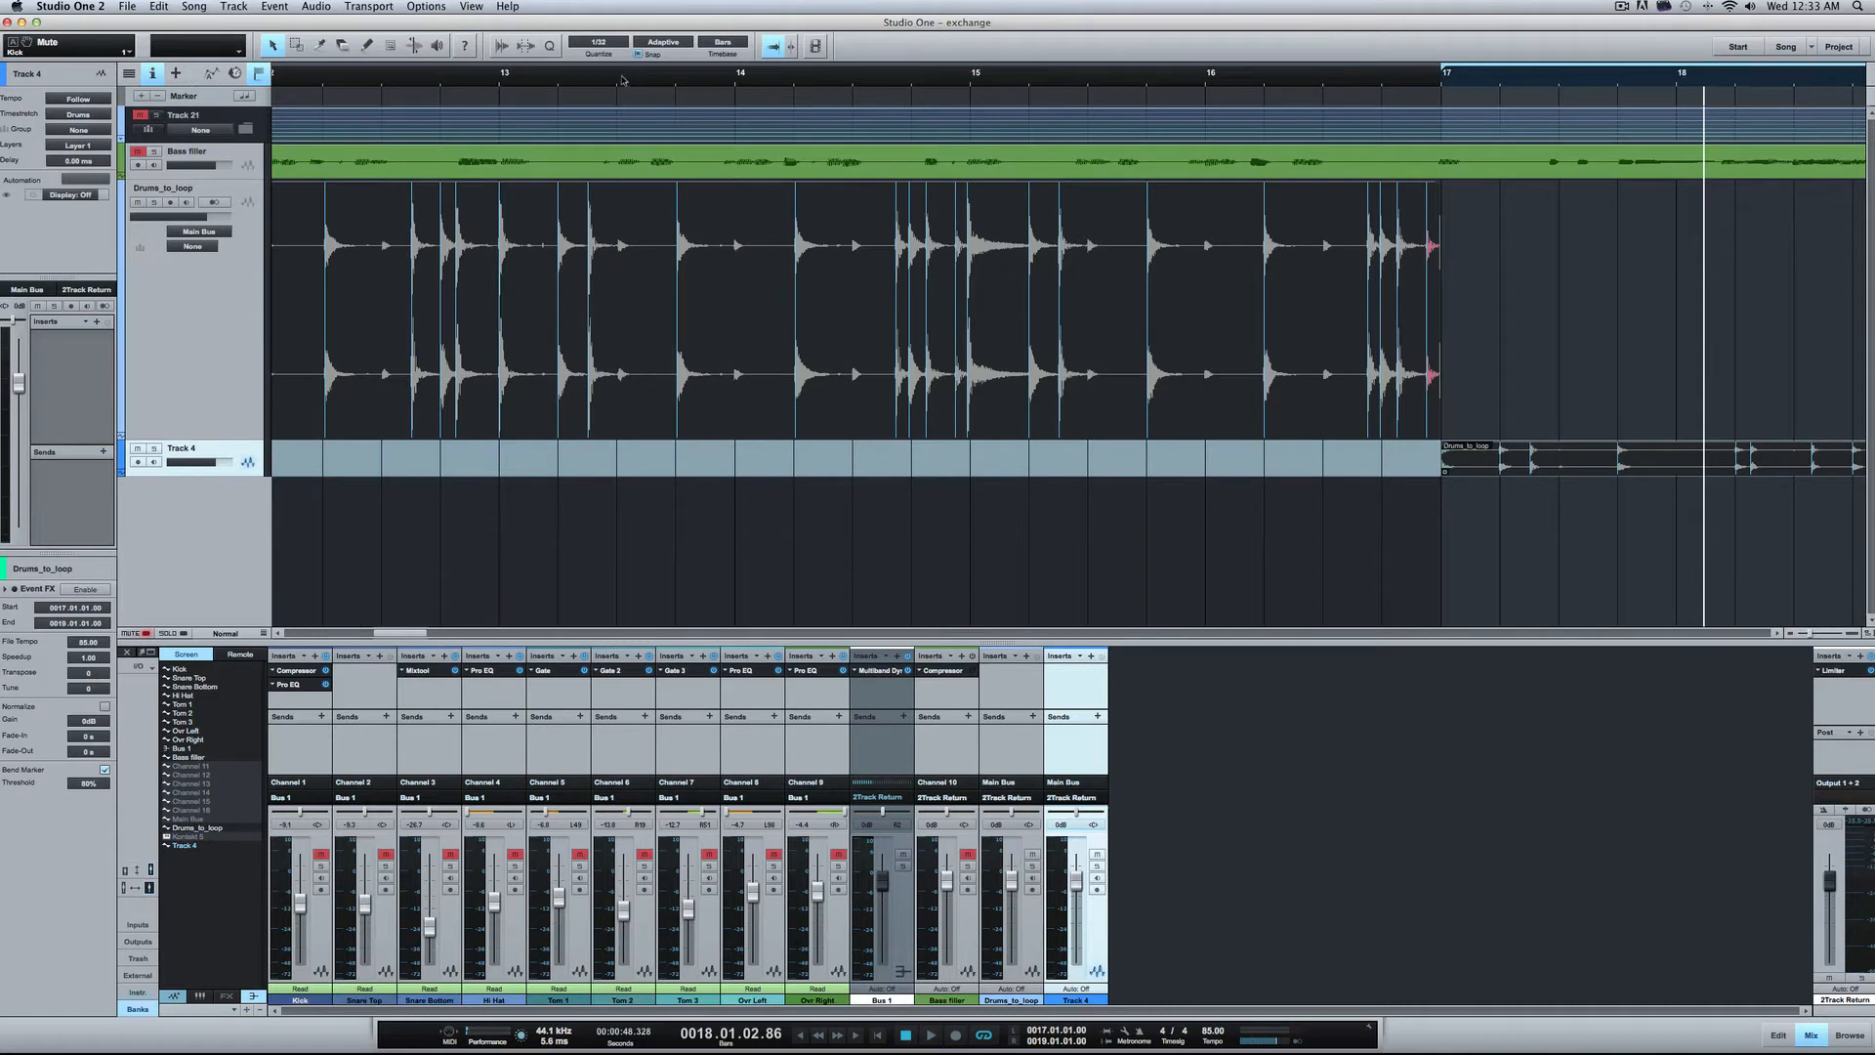
pyautogui.click(483, 78)
pyautogui.press('space')
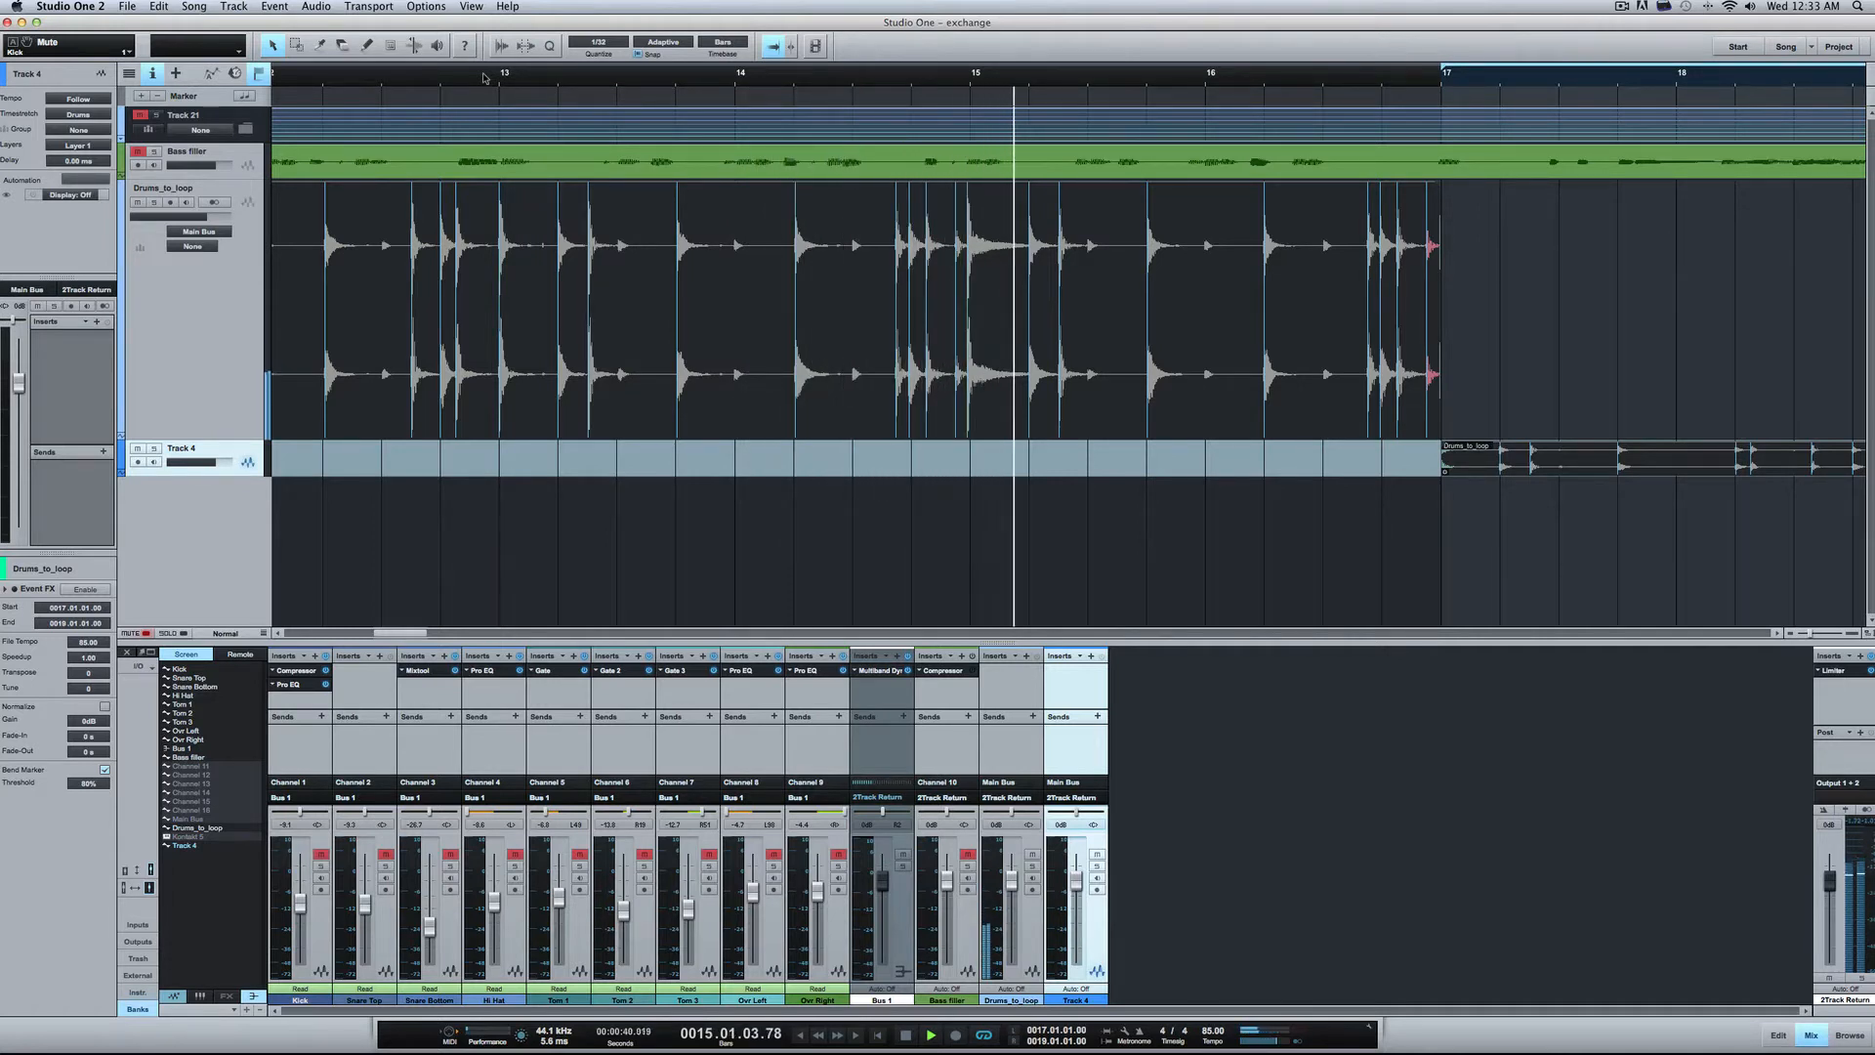
pyautogui.press('space')
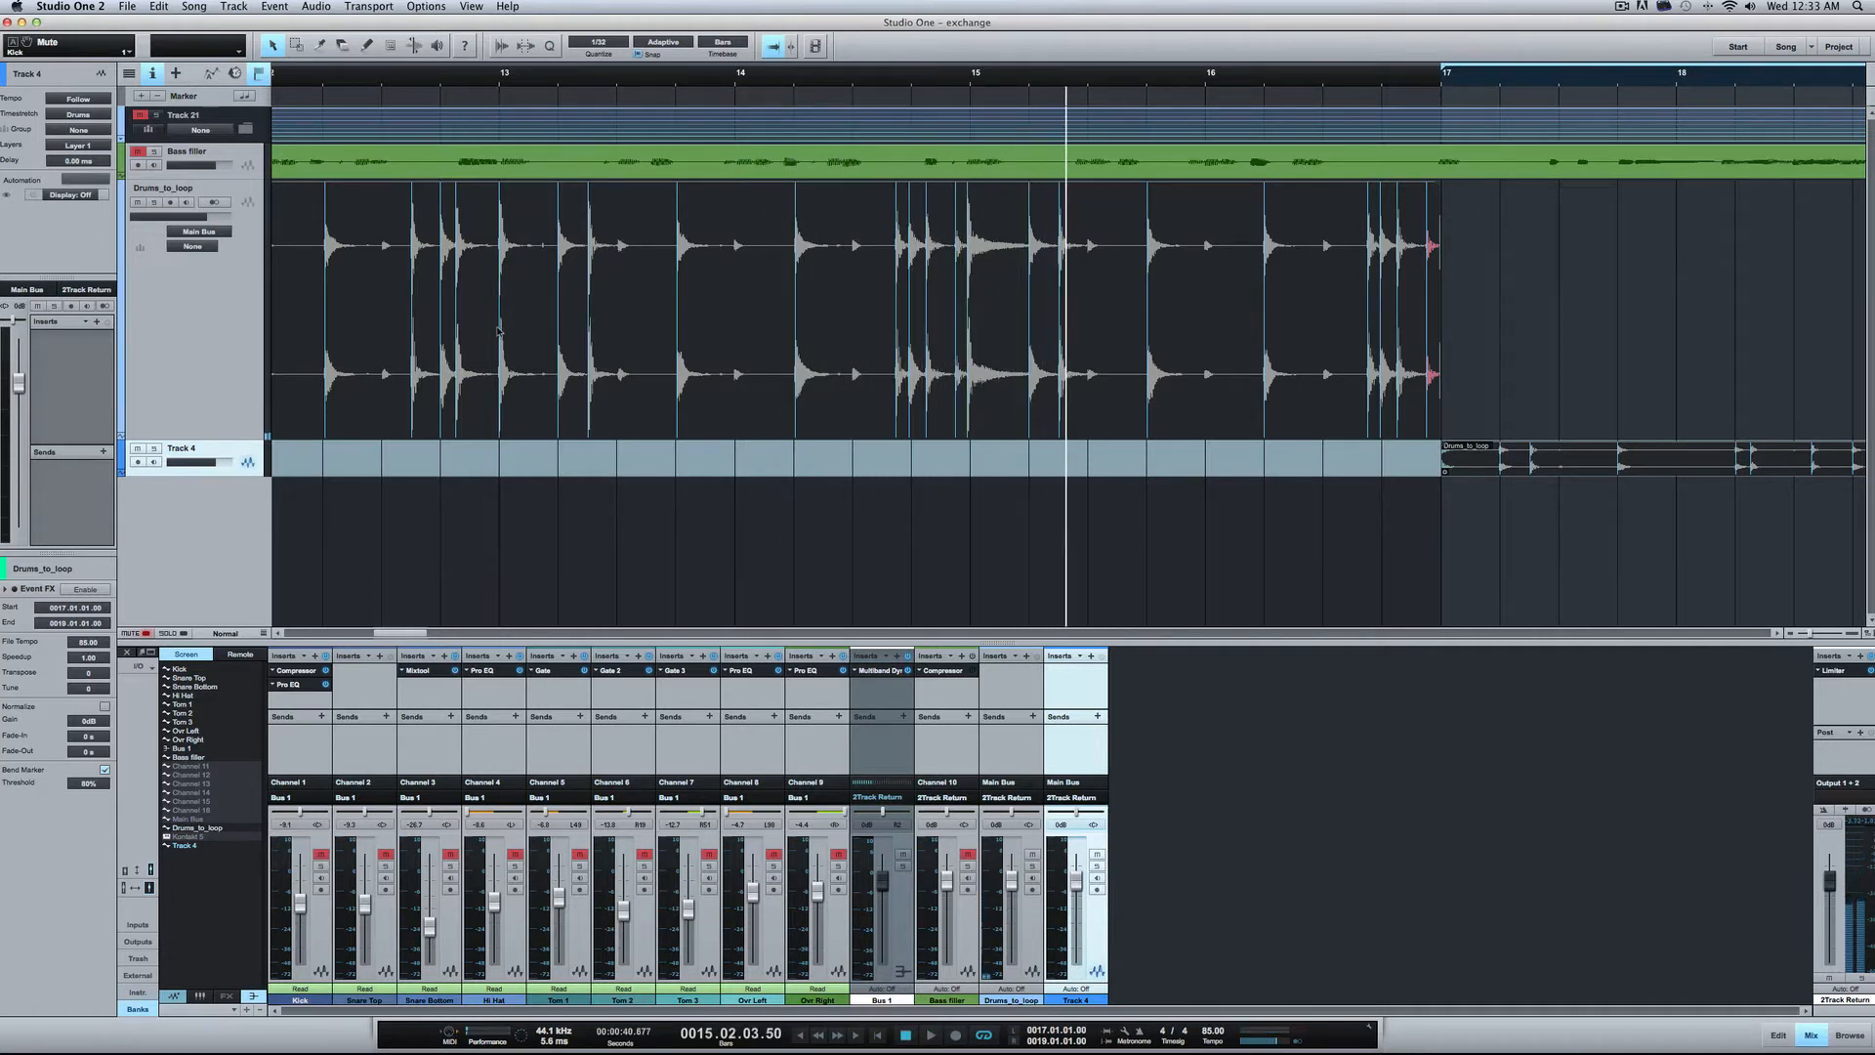
# Step: Split the Drums_to_loop event at bars 13 and 15 and move the two-bar piece onto Track 4
pyautogui.press('3')
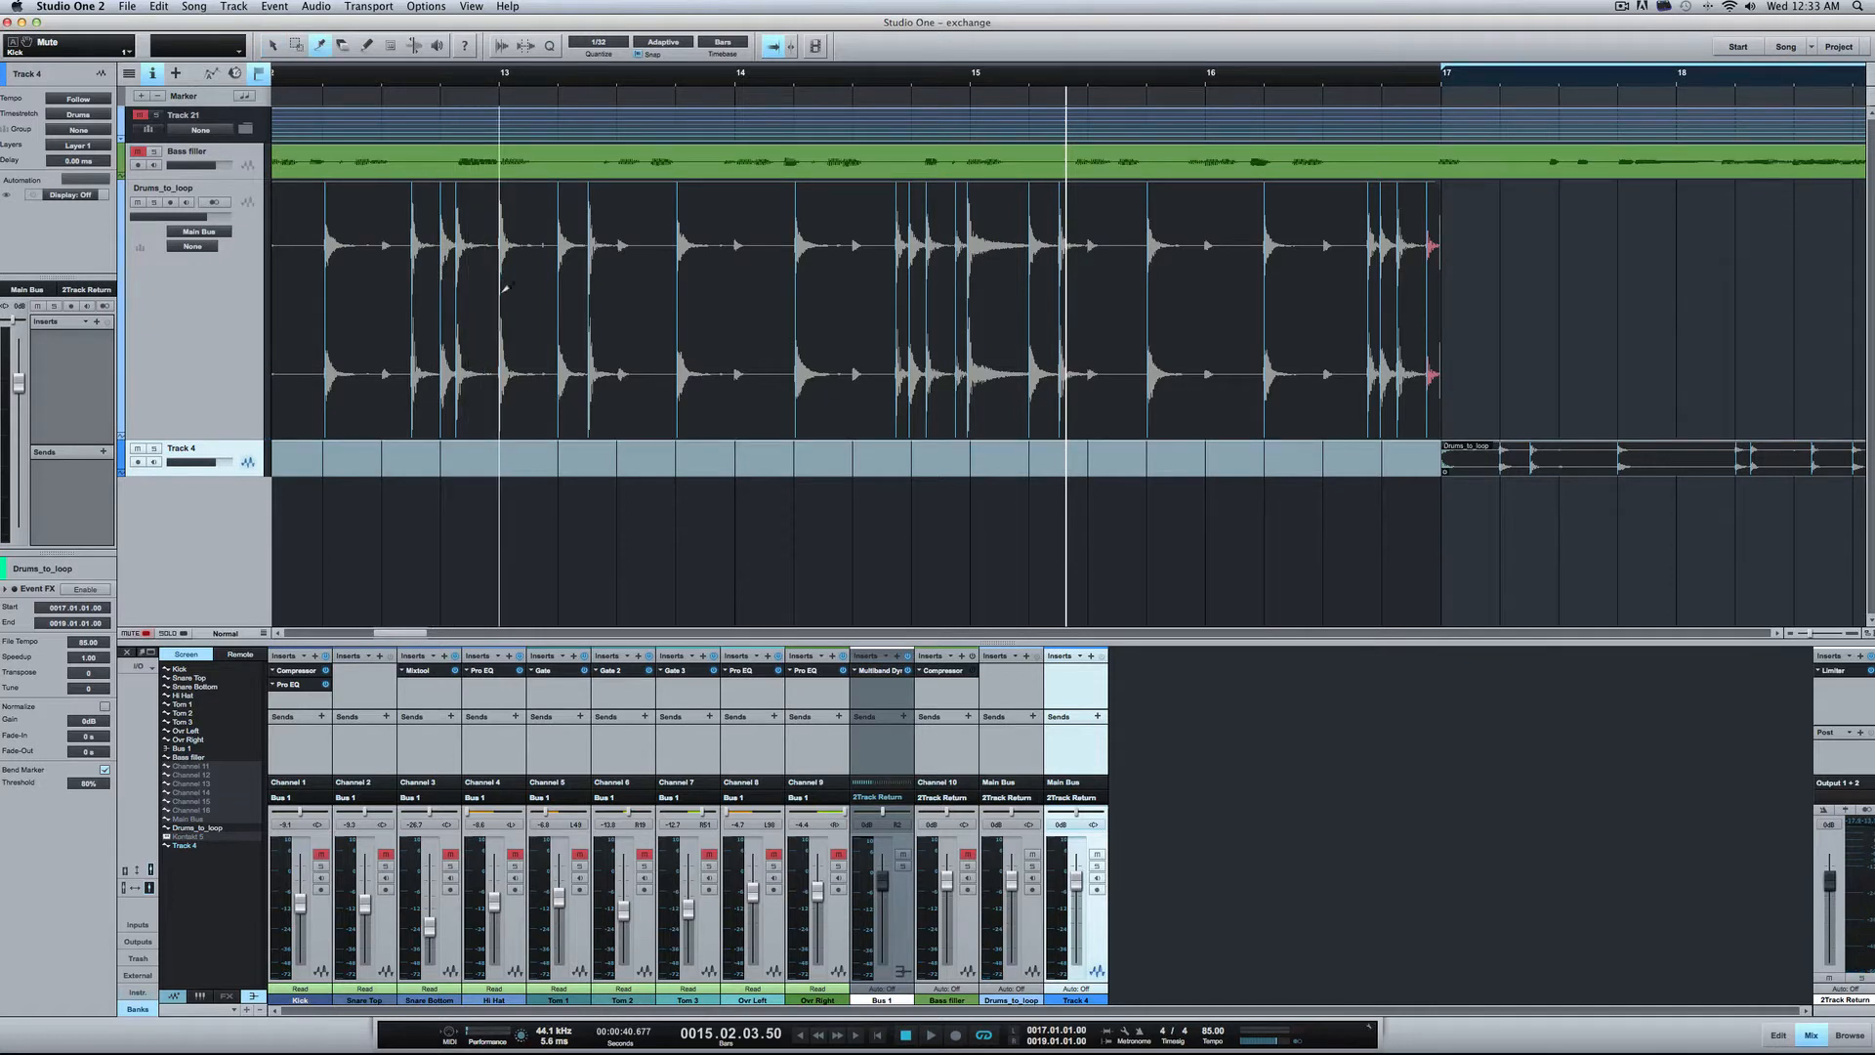
pyautogui.click(501, 289)
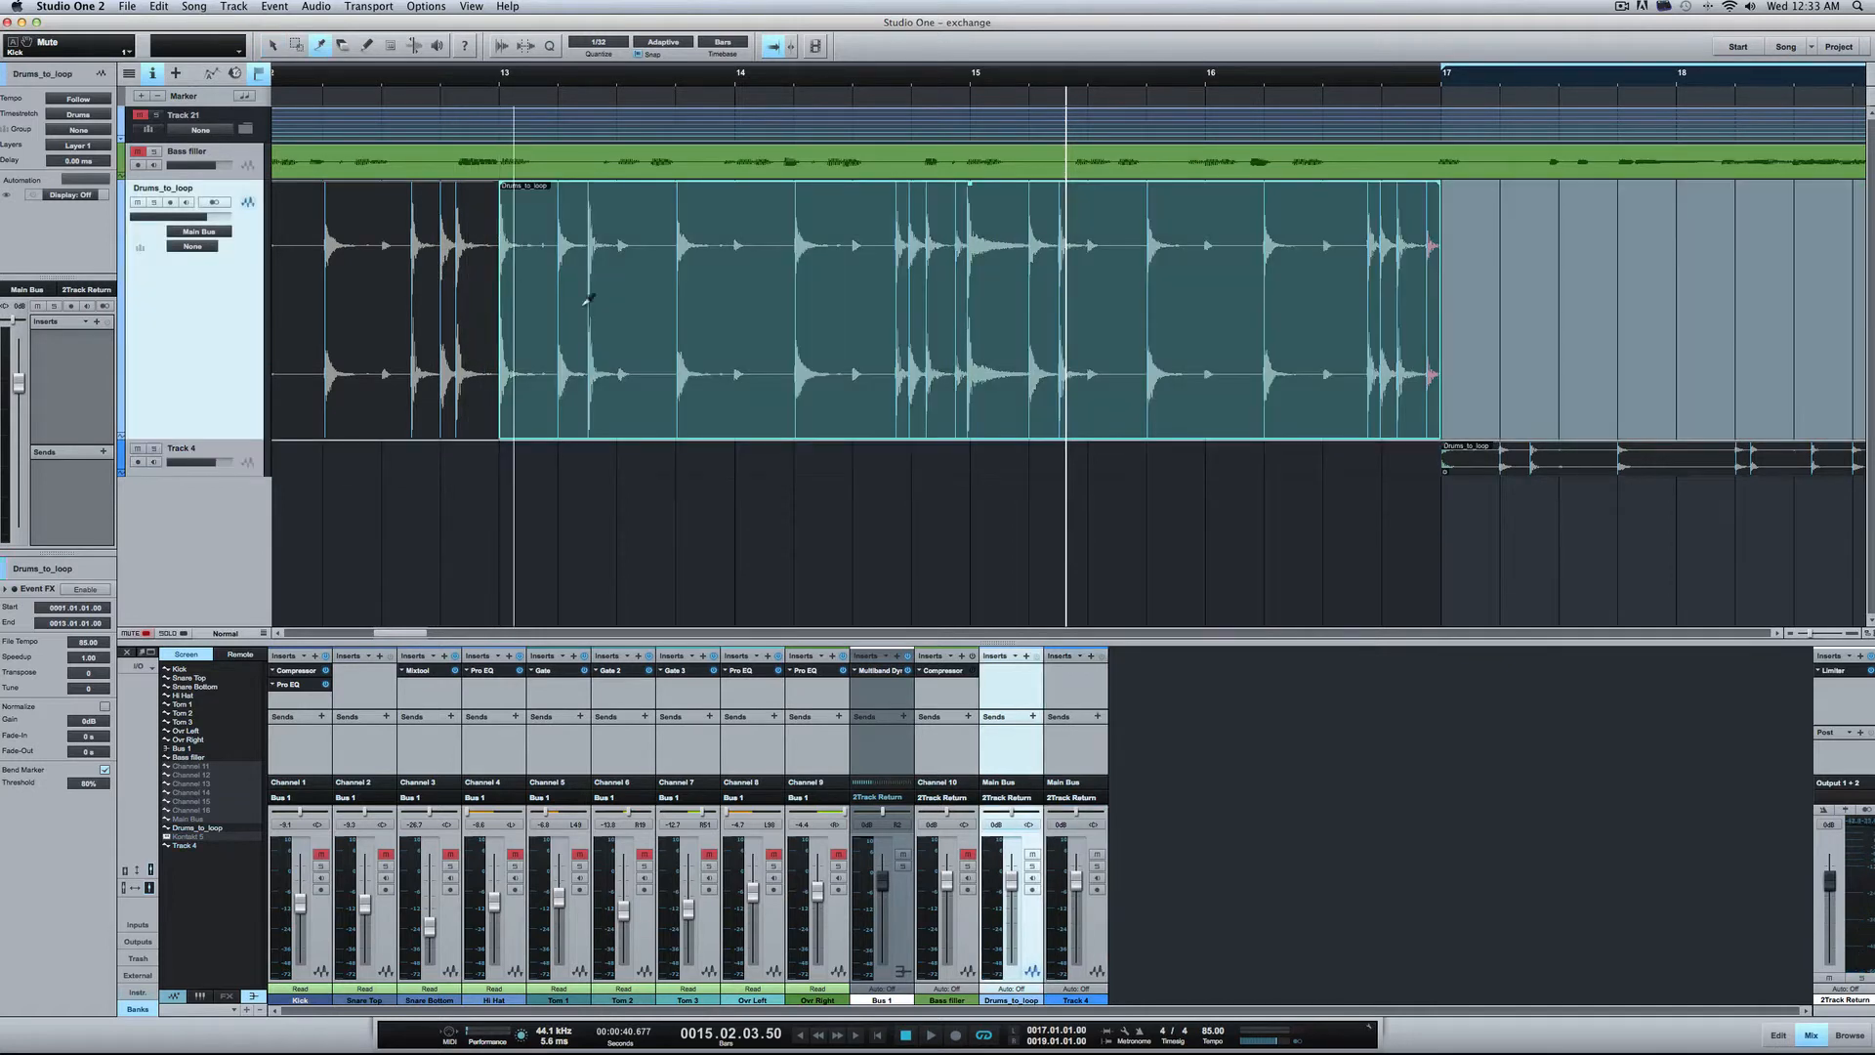
pyautogui.click(976, 287)
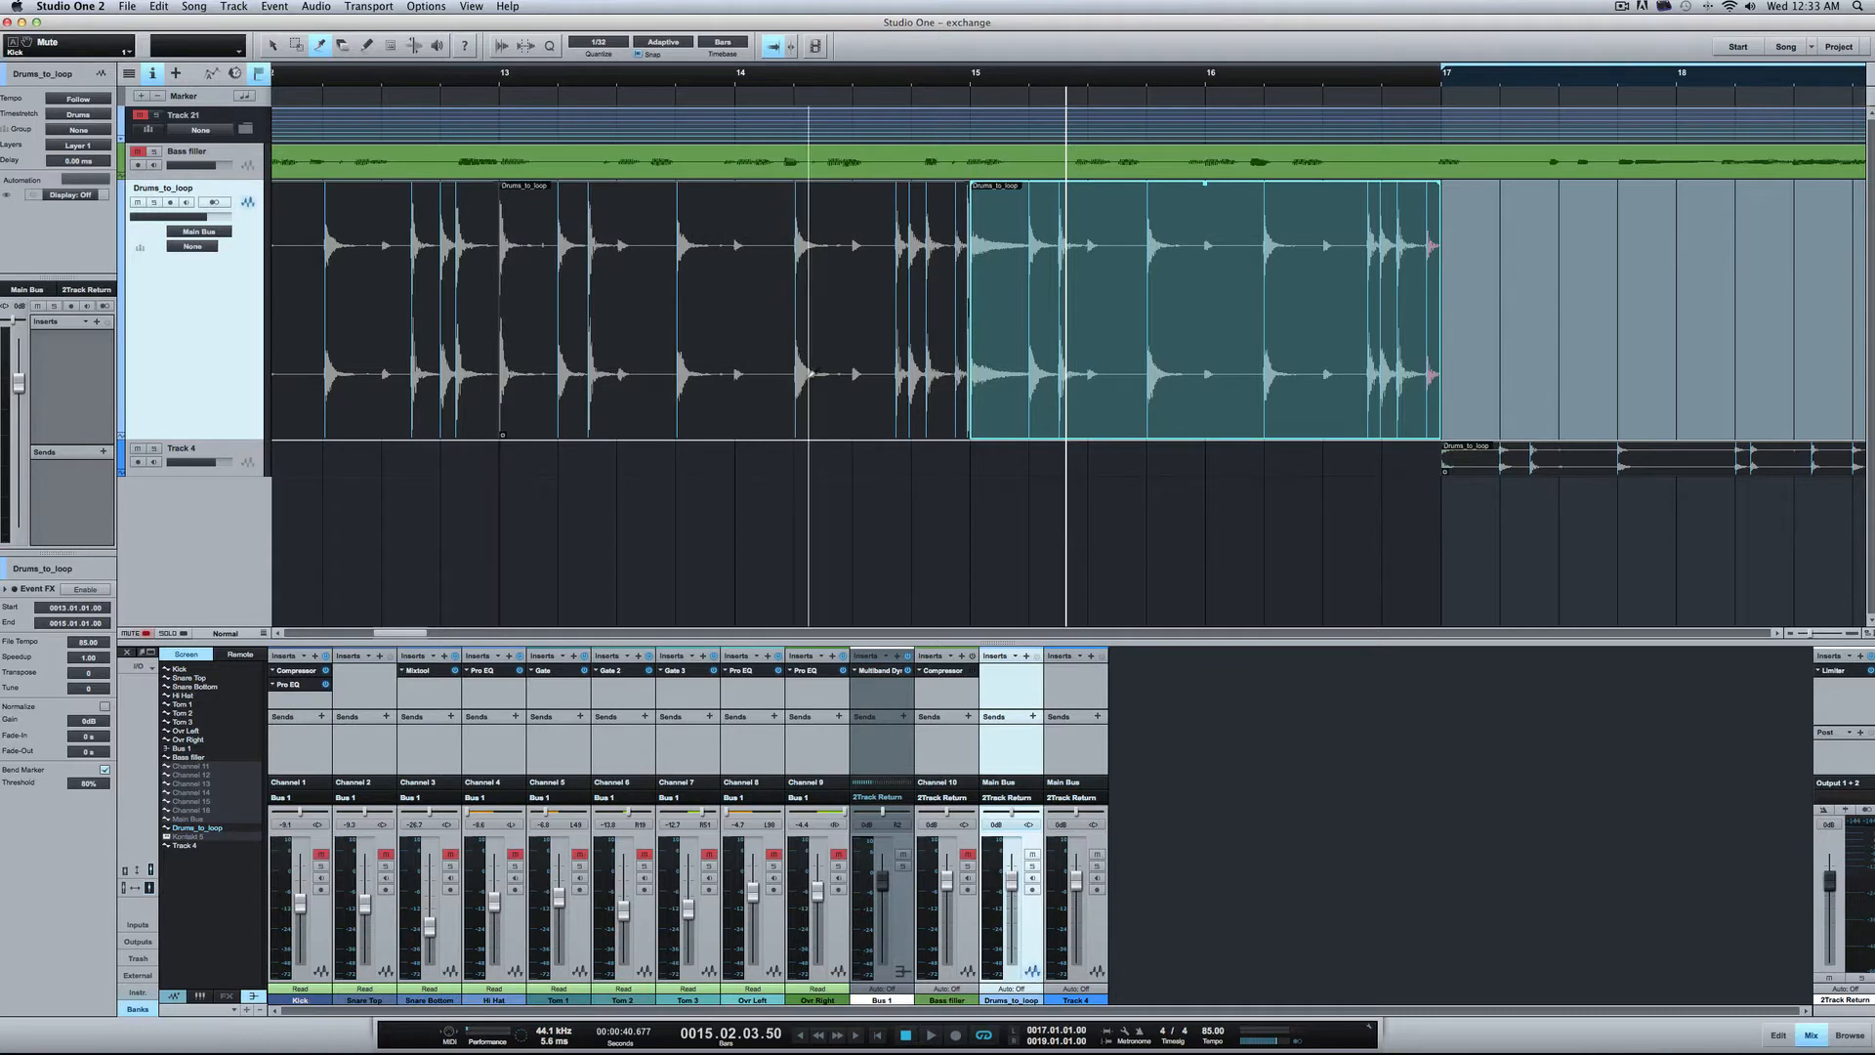
pyautogui.press('1')
pyautogui.moveTo(714, 362); pyautogui.dragTo(713, 450)
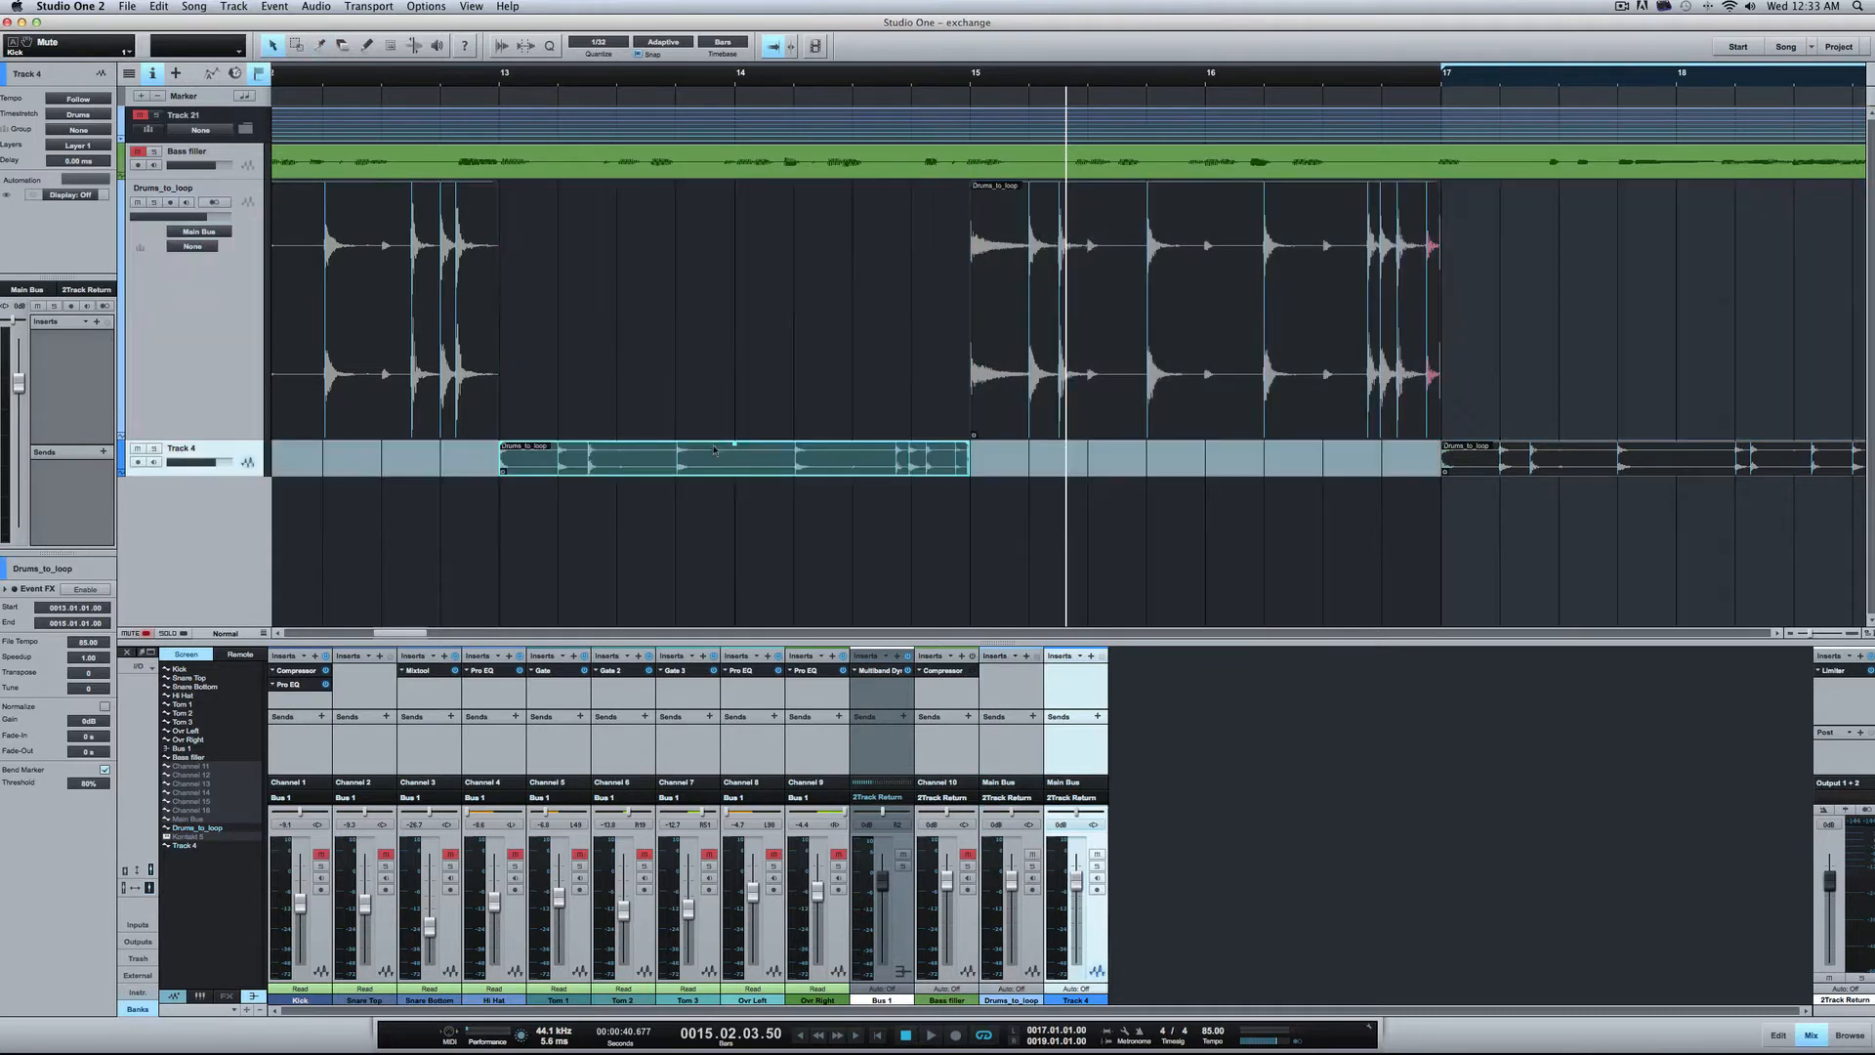
pyautogui.click(744, 546)
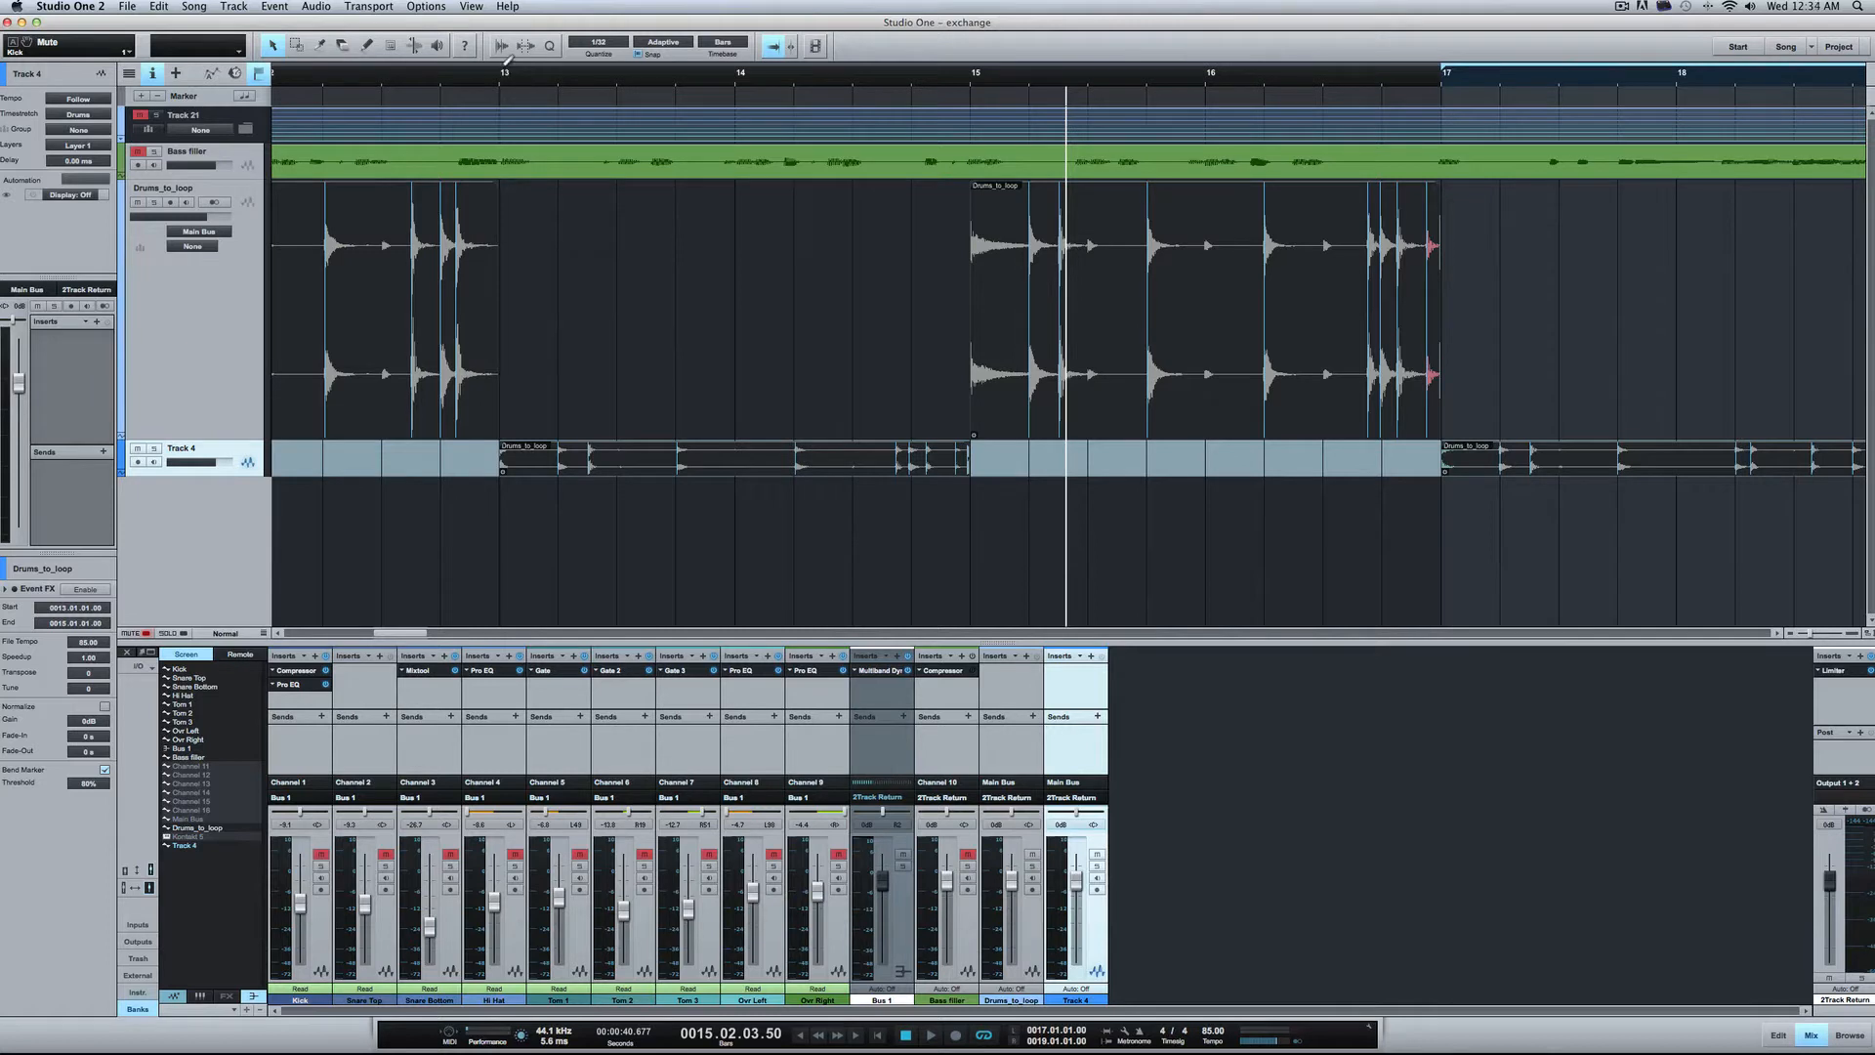
# Step: Set the loop range from bar 13 to bar 15 and audition the two-bar drum event
pyautogui.moveTo(505, 61); pyautogui.dragTo(886, 73)
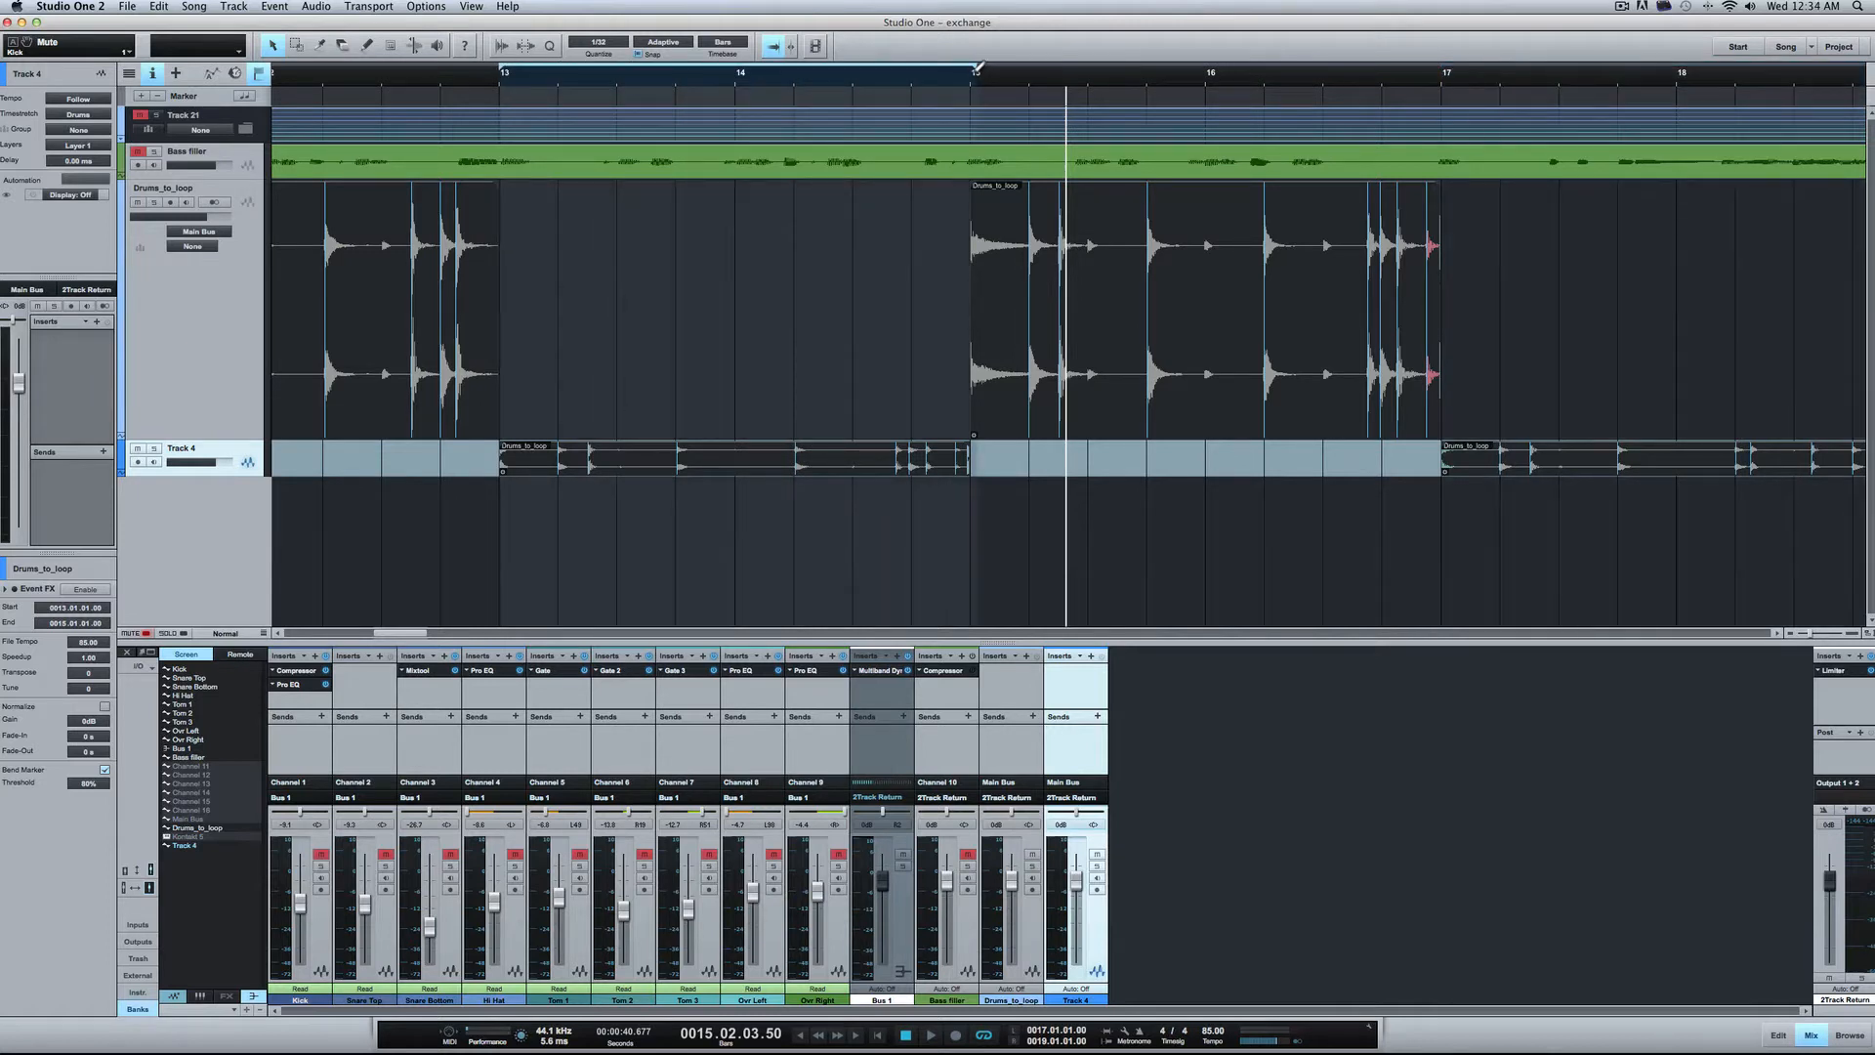
pyautogui.press('space')
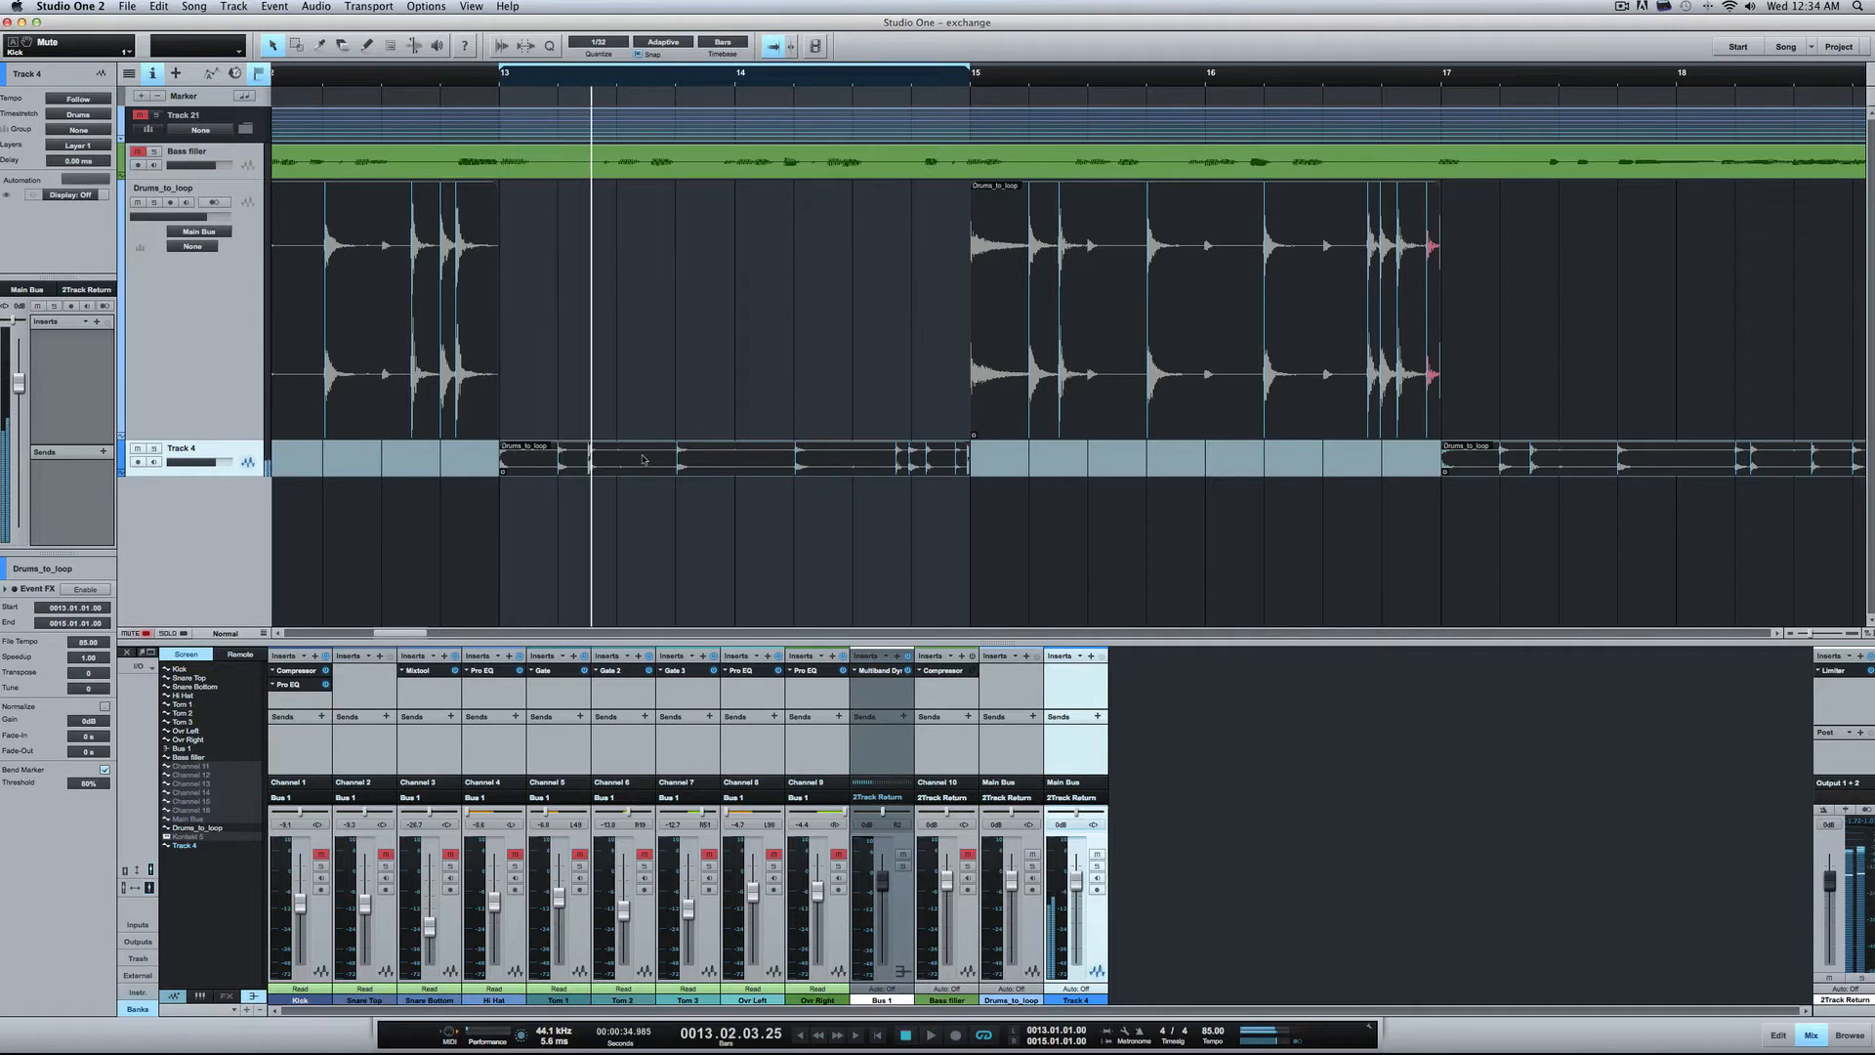
# Step: Undo the move to Track 4 and the two splits at bars 13 and 15
pyautogui.press('super+z')
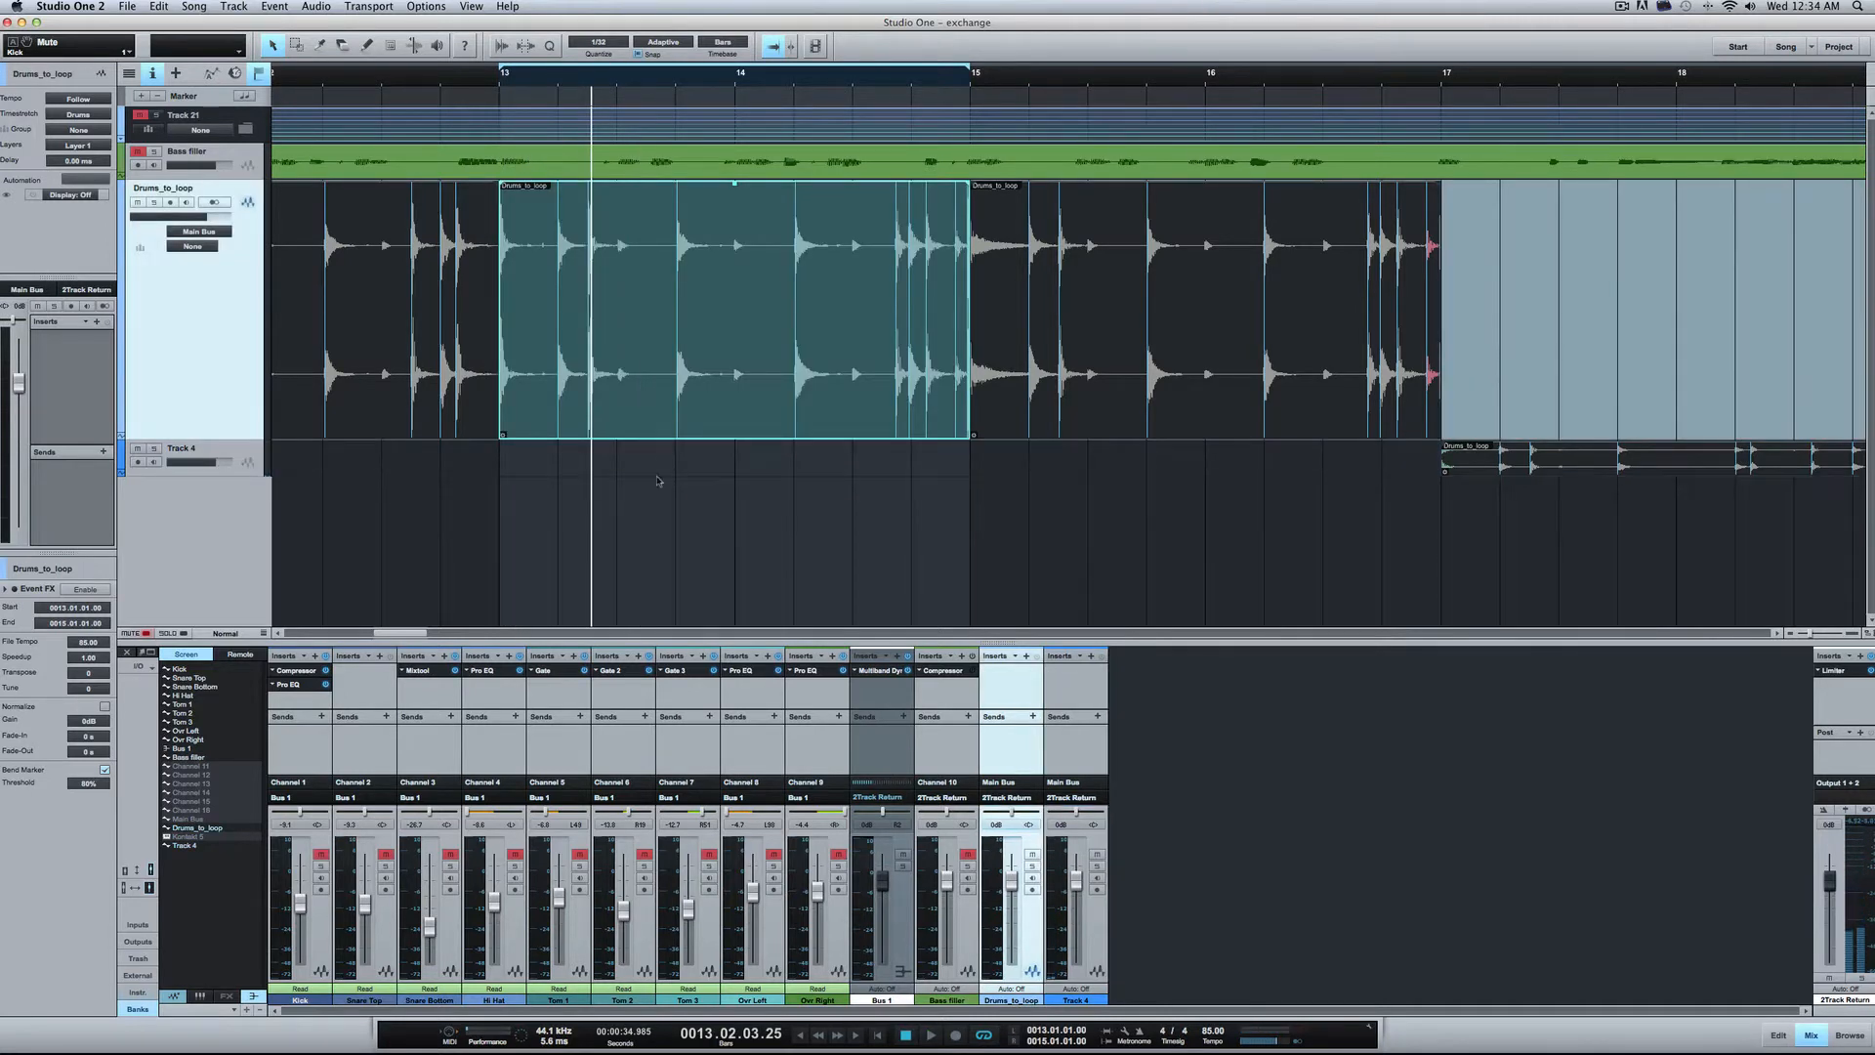
pyautogui.click(679, 459)
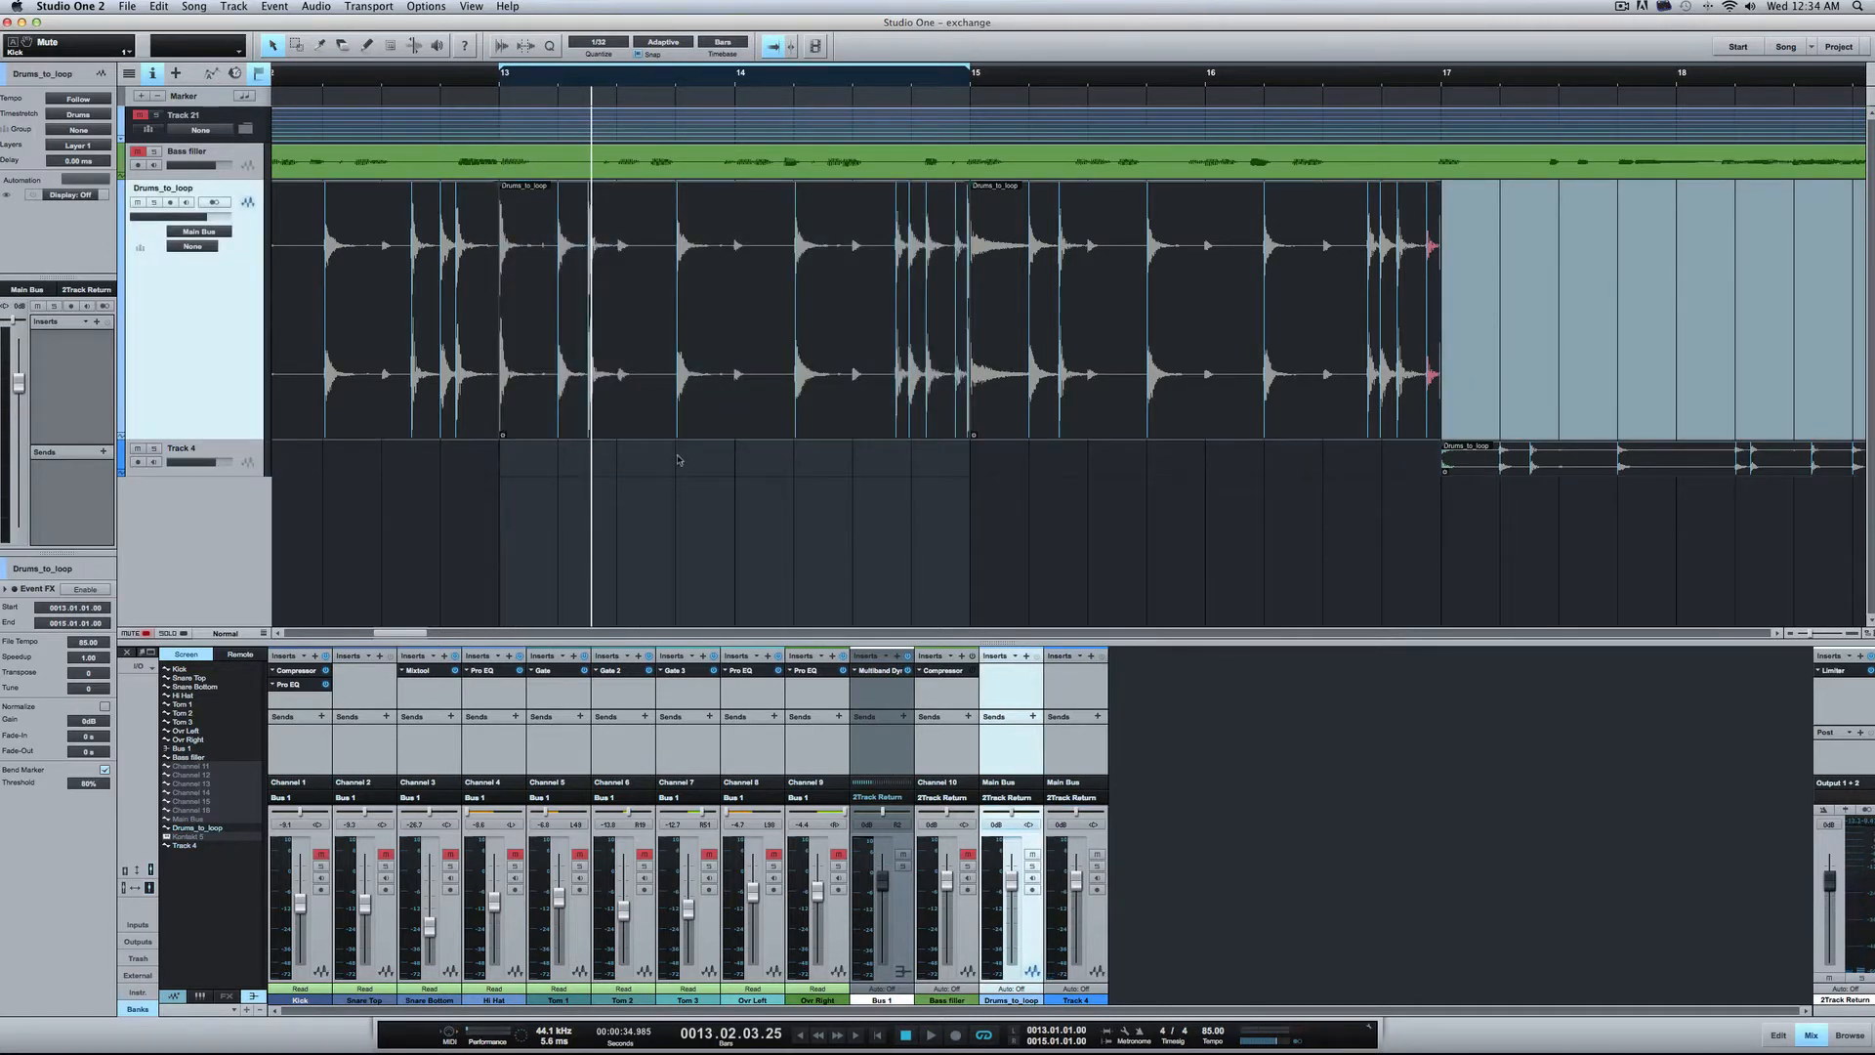
pyautogui.click(631, 301)
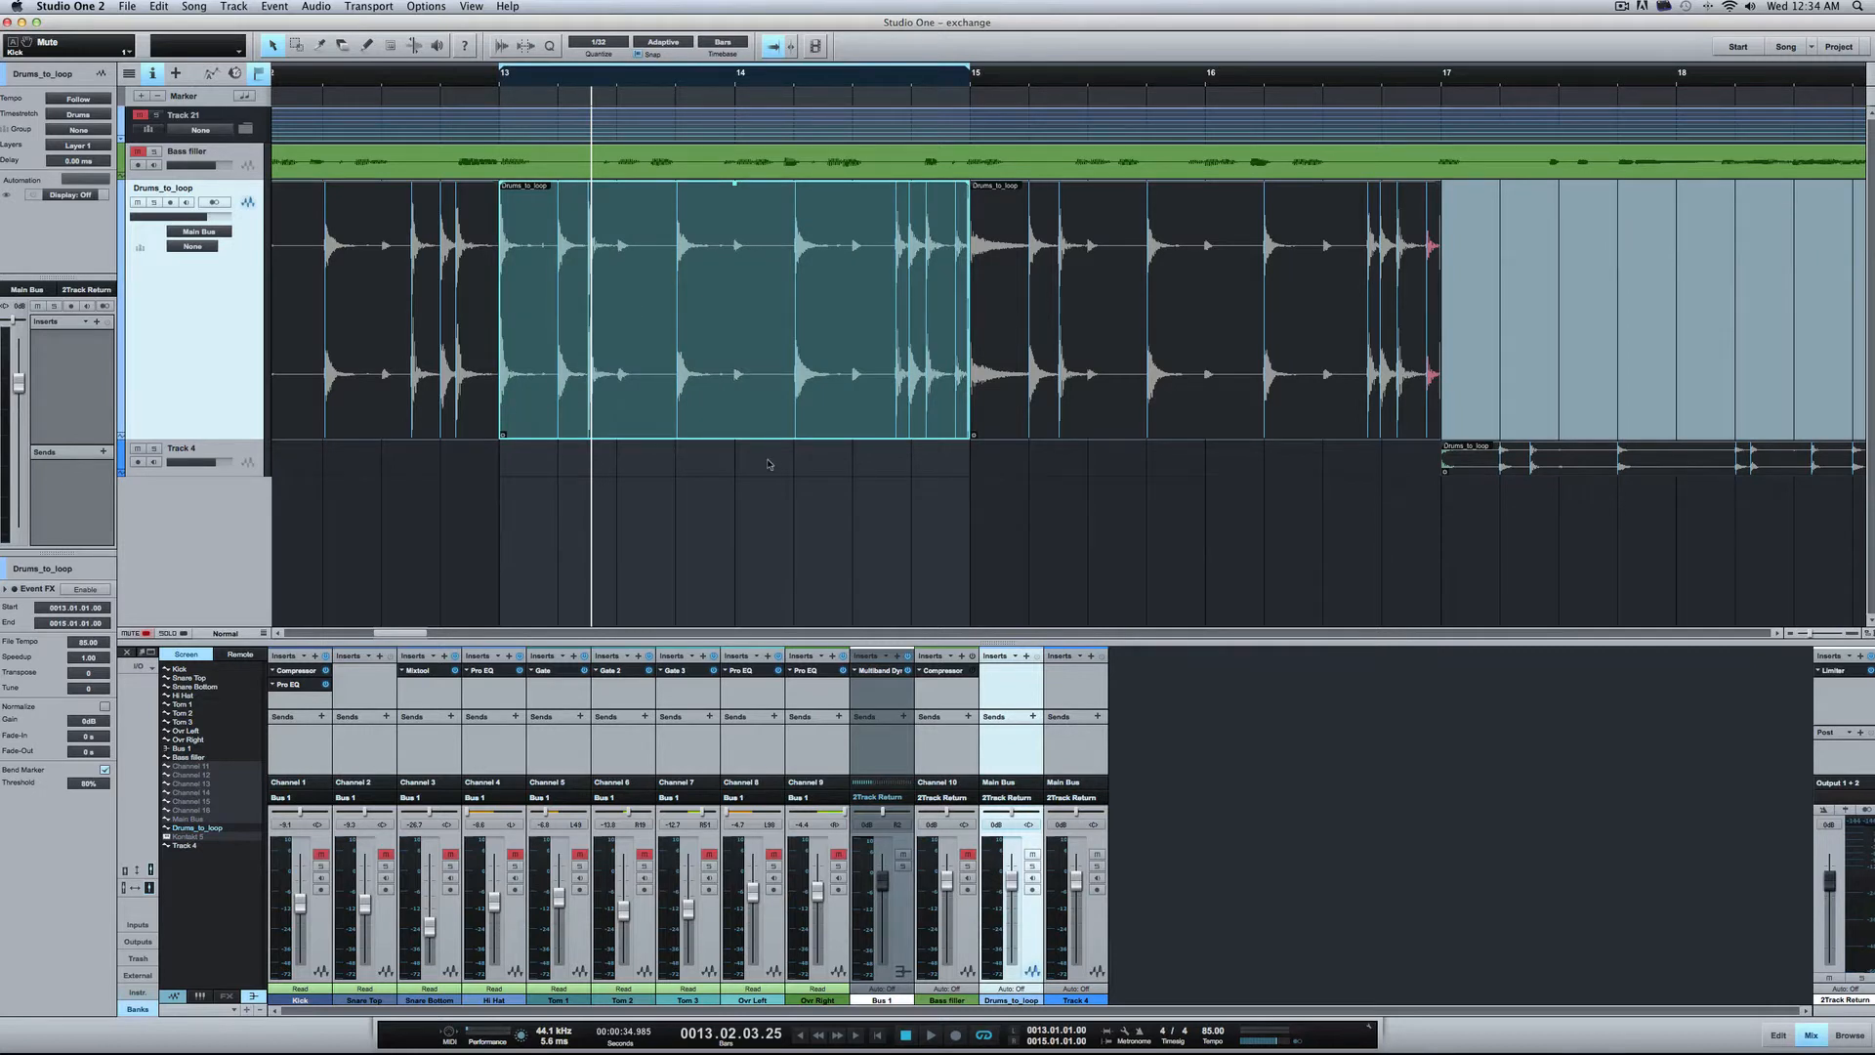
pyautogui.press('super+z')
pyautogui.press('super+z')
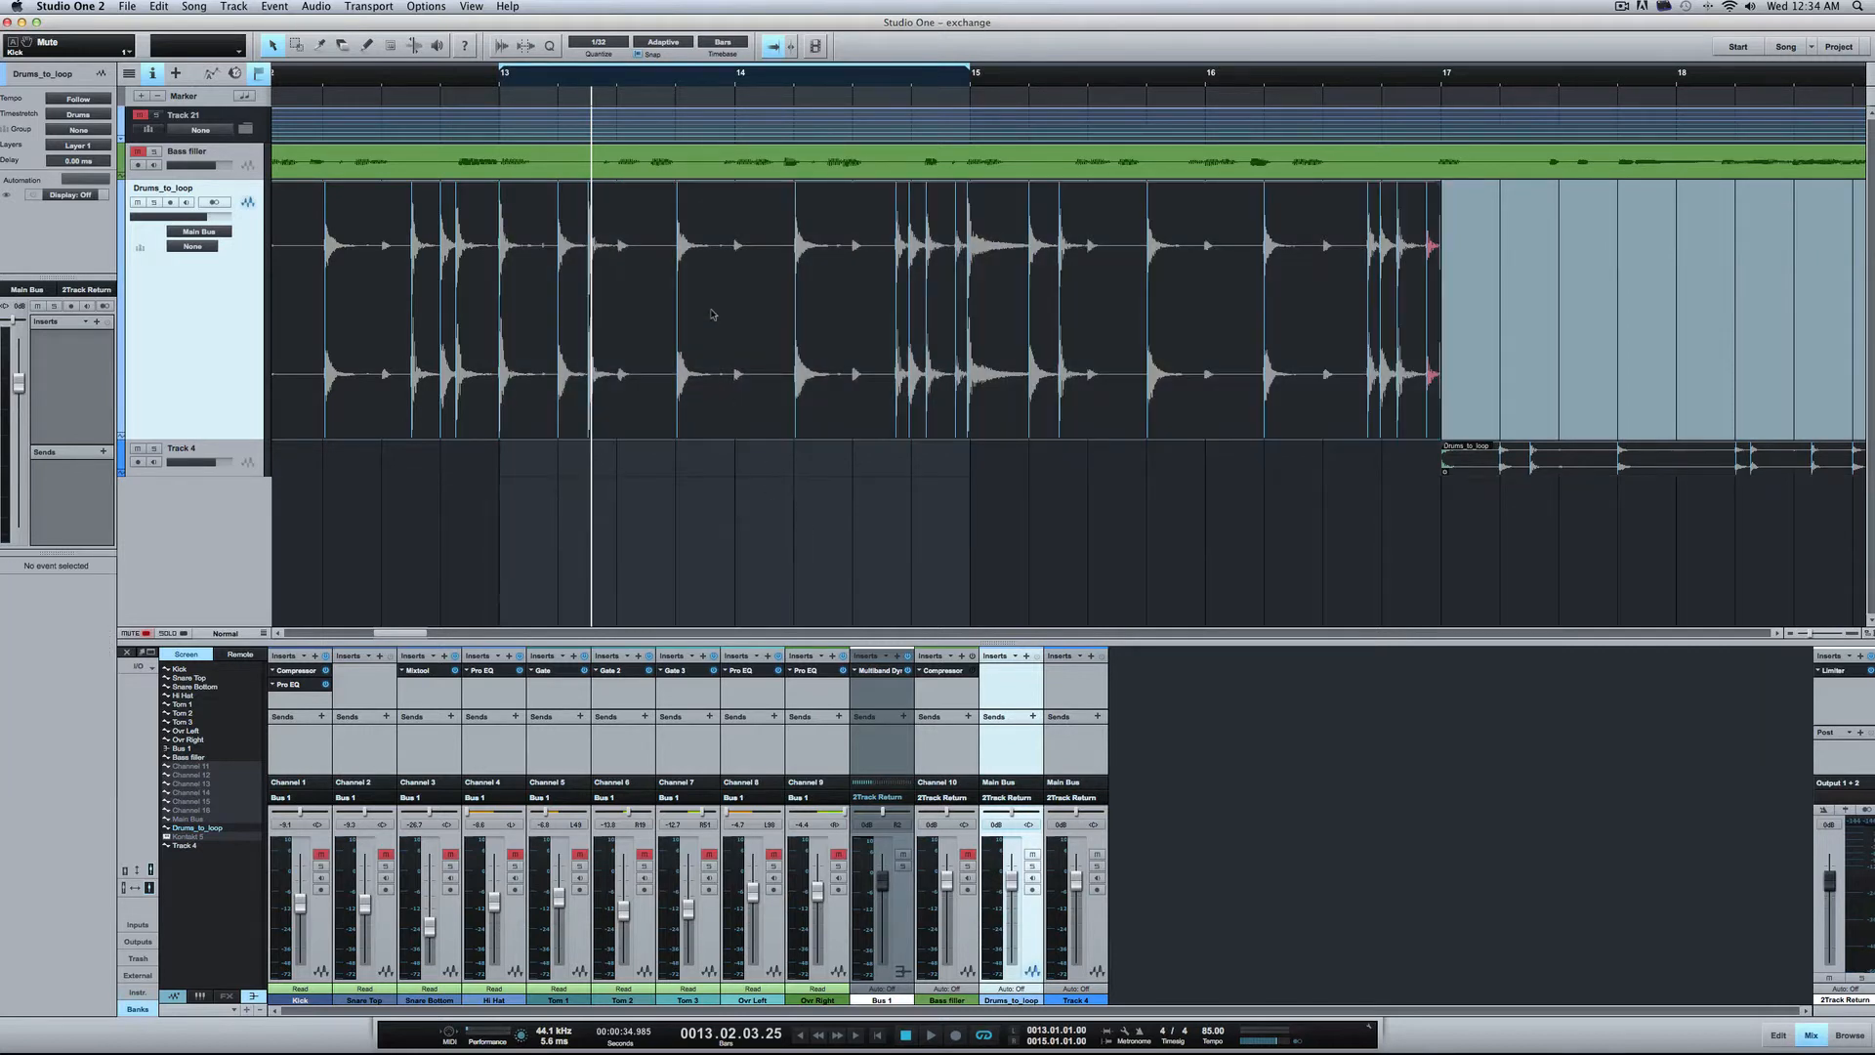
# Step: Show the quantize settings and quantize the Drums_to_loop event that ends at bar 17 to the 1/32 grid
pyautogui.click(712, 314)
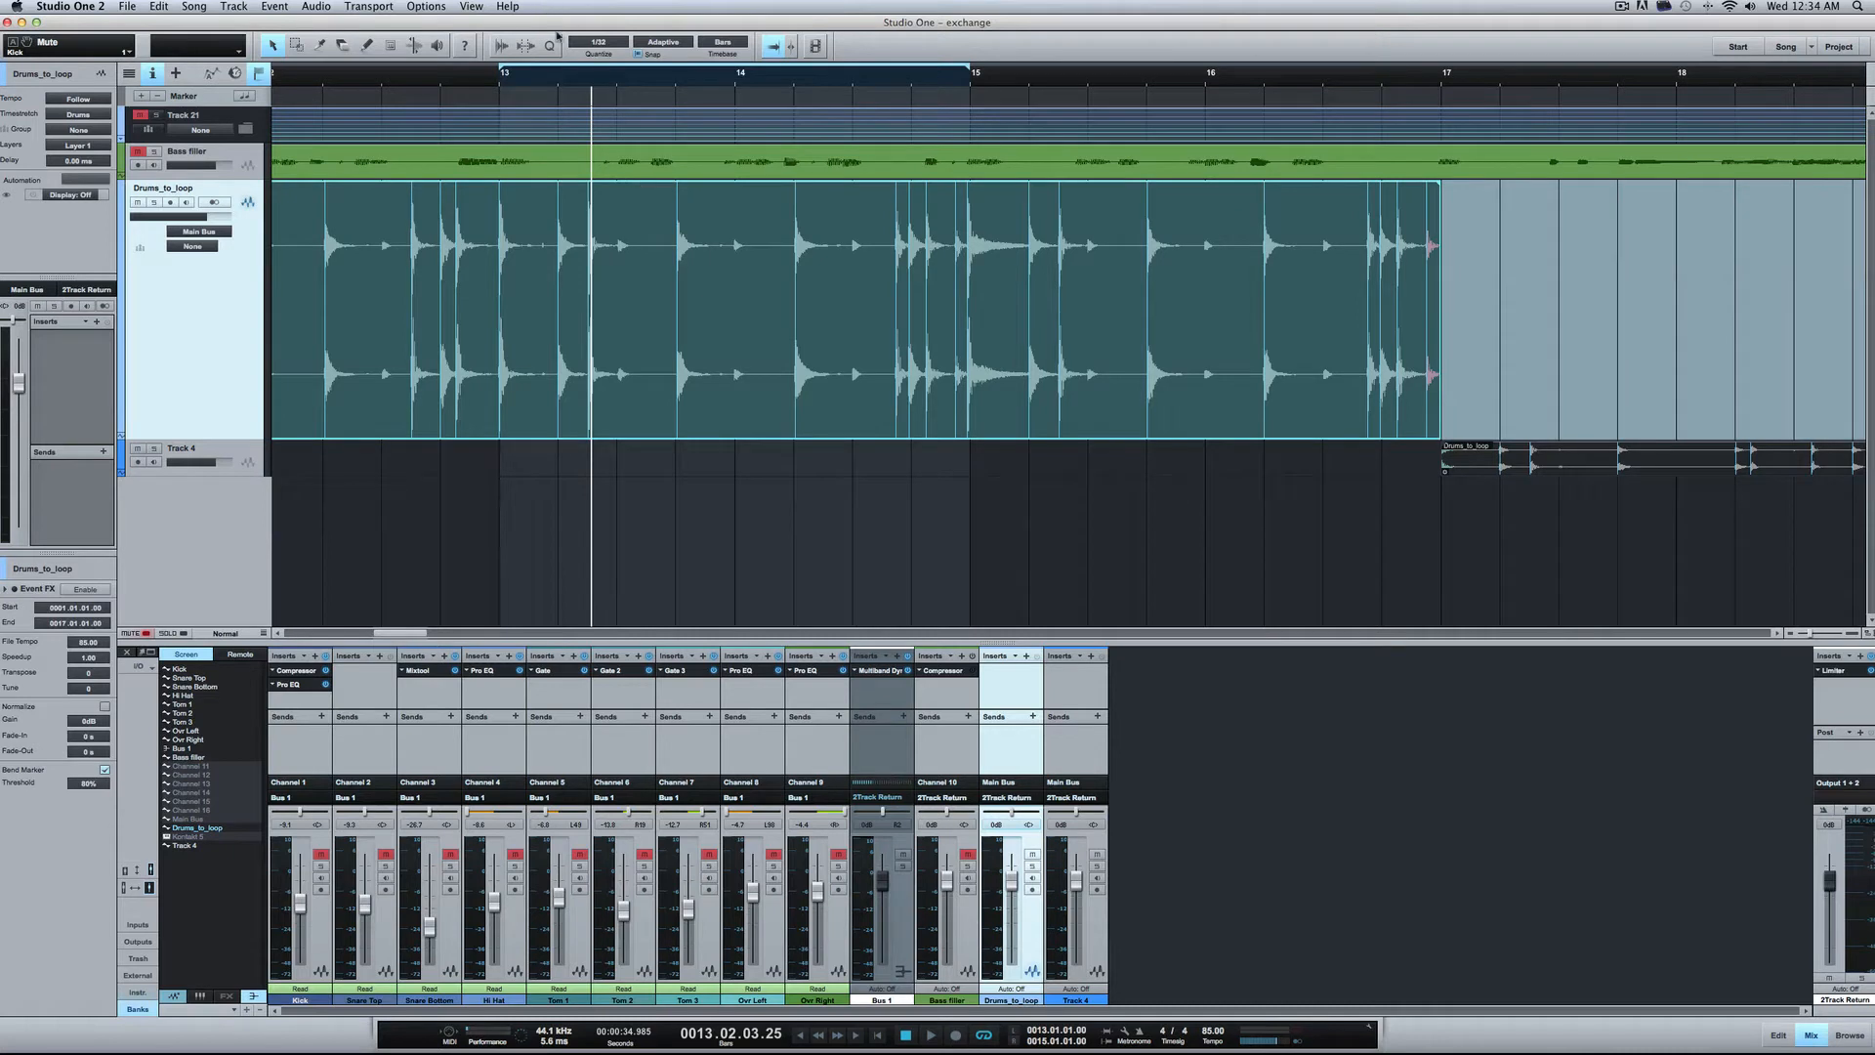
pyautogui.click(553, 47)
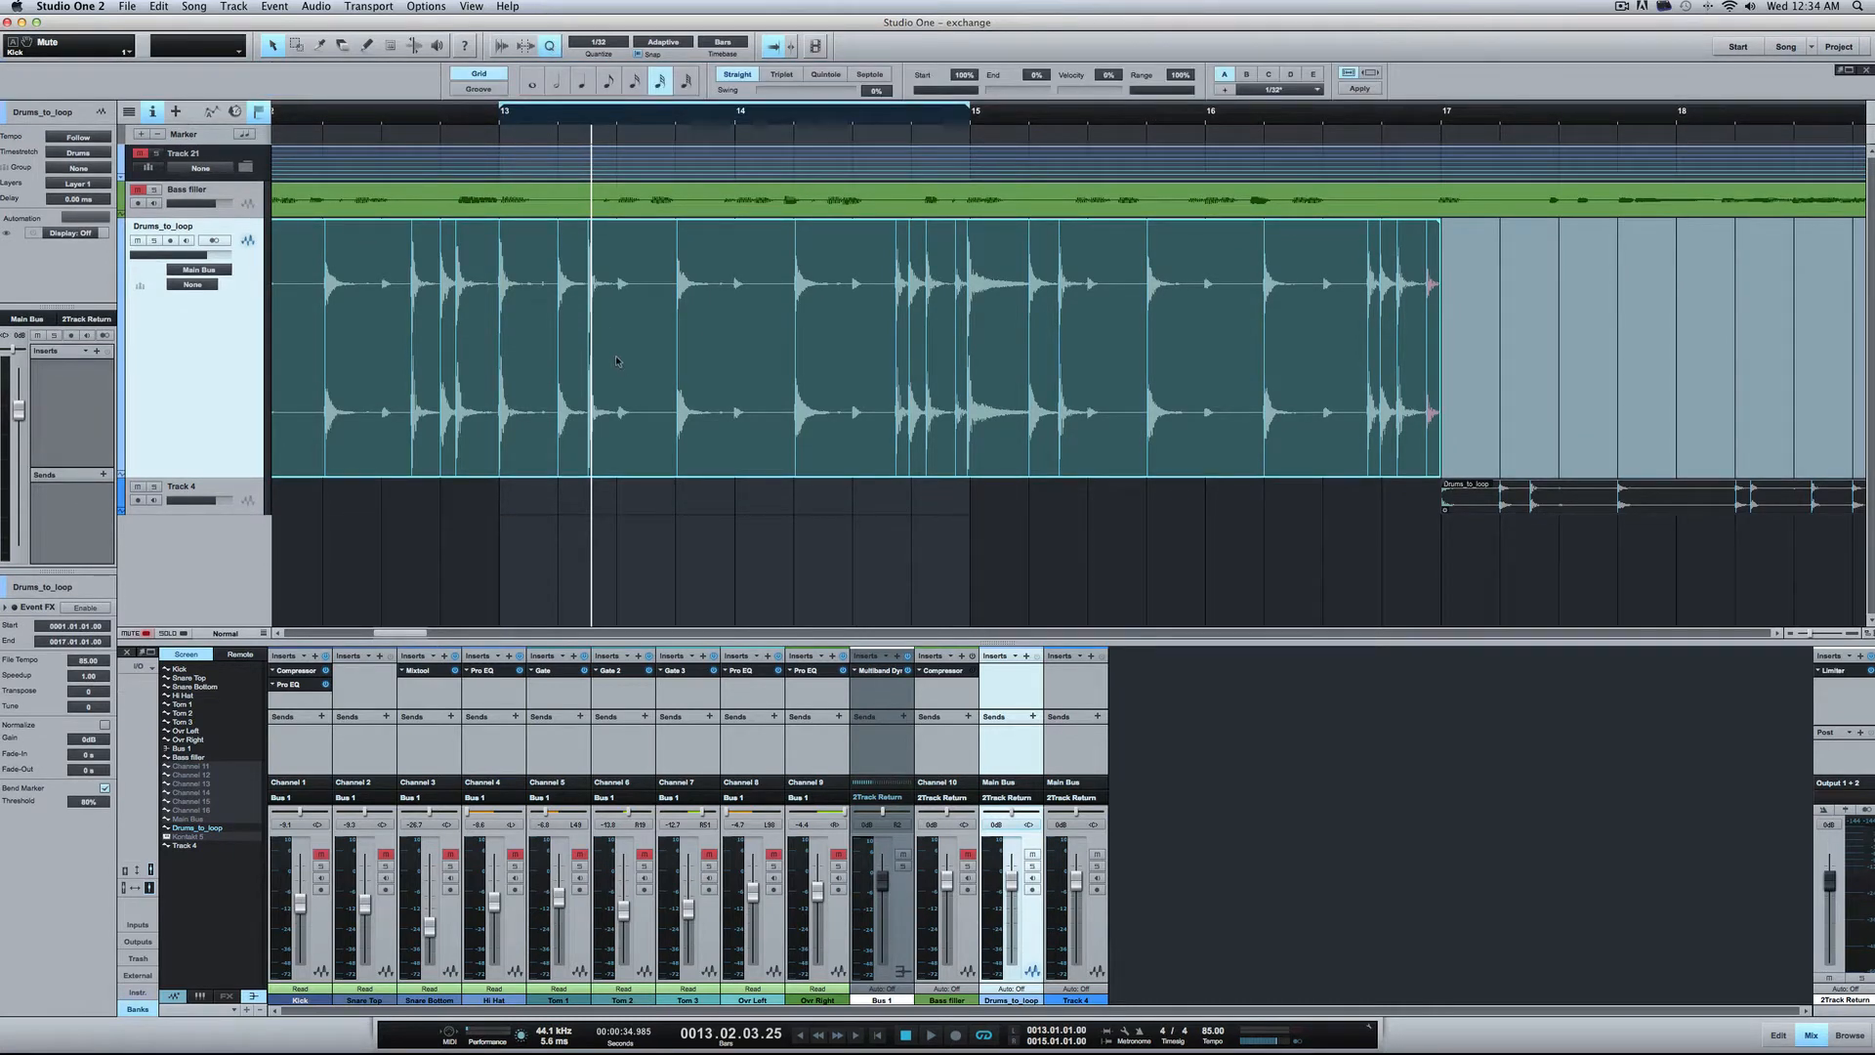
pyautogui.click(644, 532)
pyautogui.click(636, 381)
pyautogui.press('q')
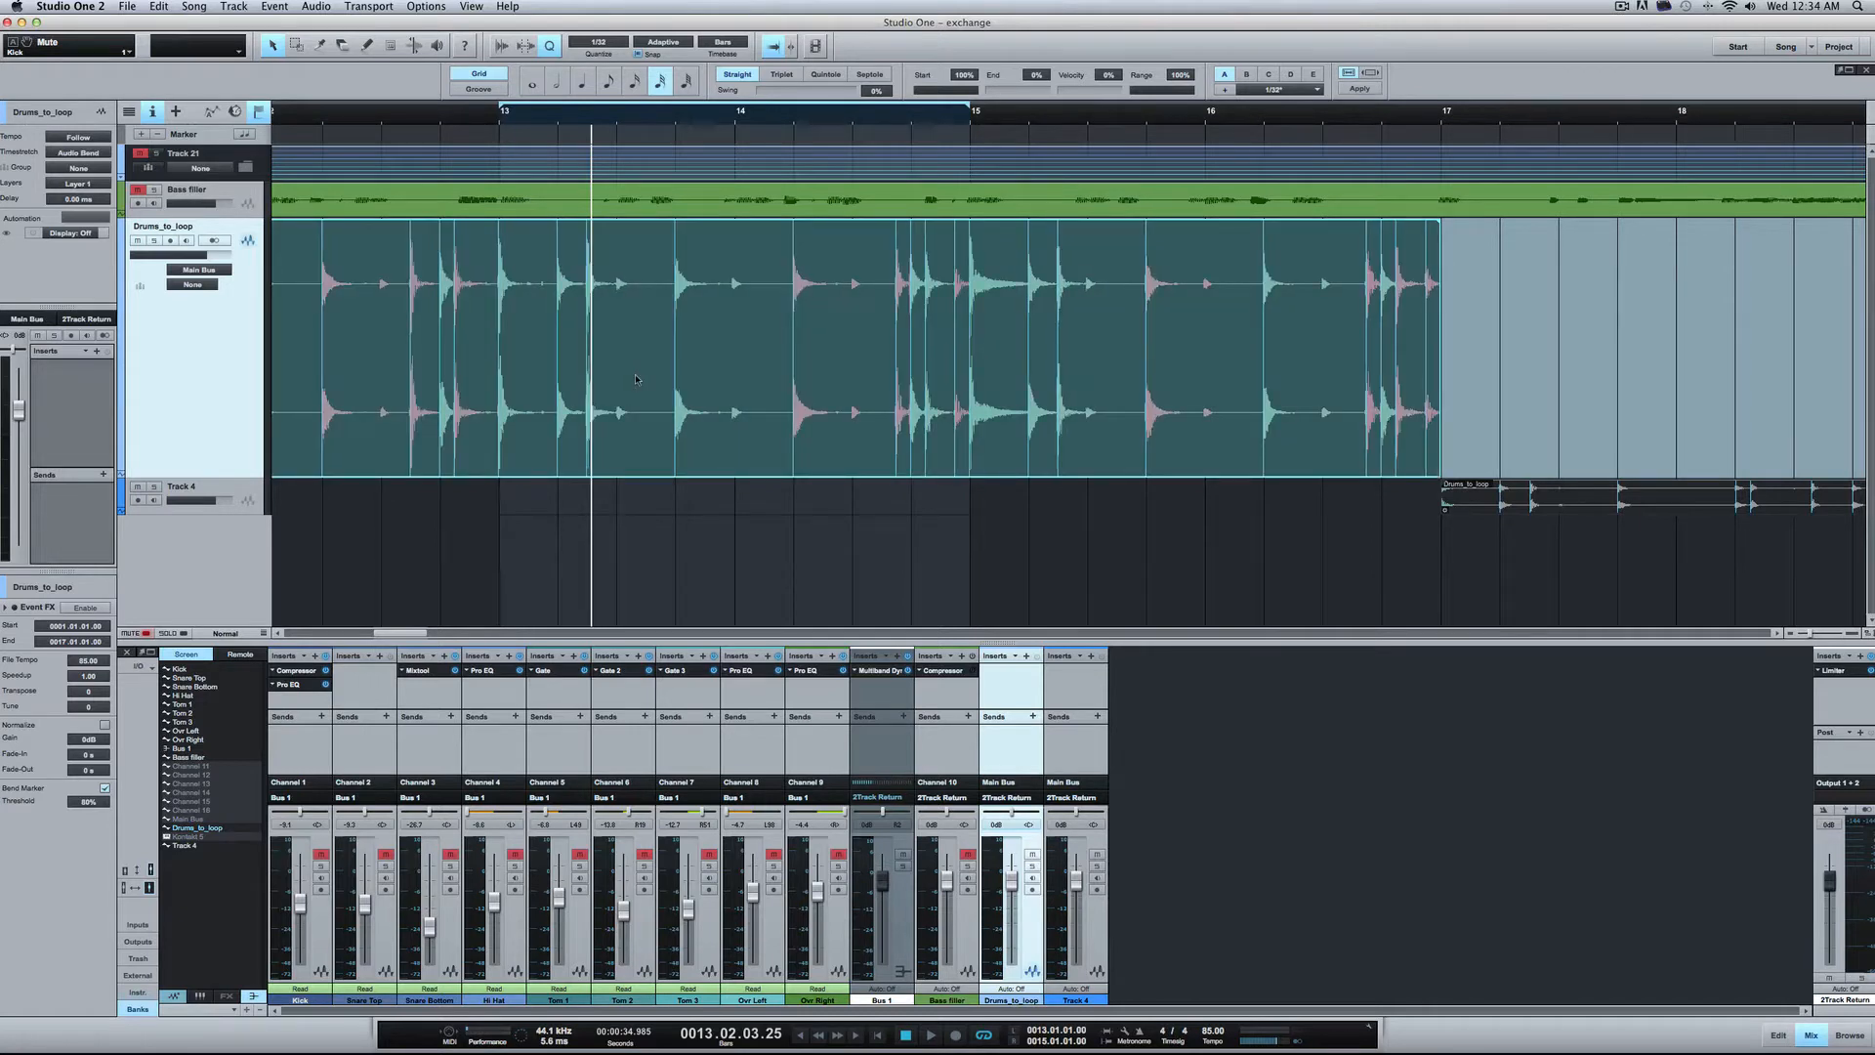
# Step: Listen to the quantized Drums_to_loop event from just before bar 13
pyautogui.click(657, 483)
pyautogui.click(439, 122)
pyautogui.press('space')
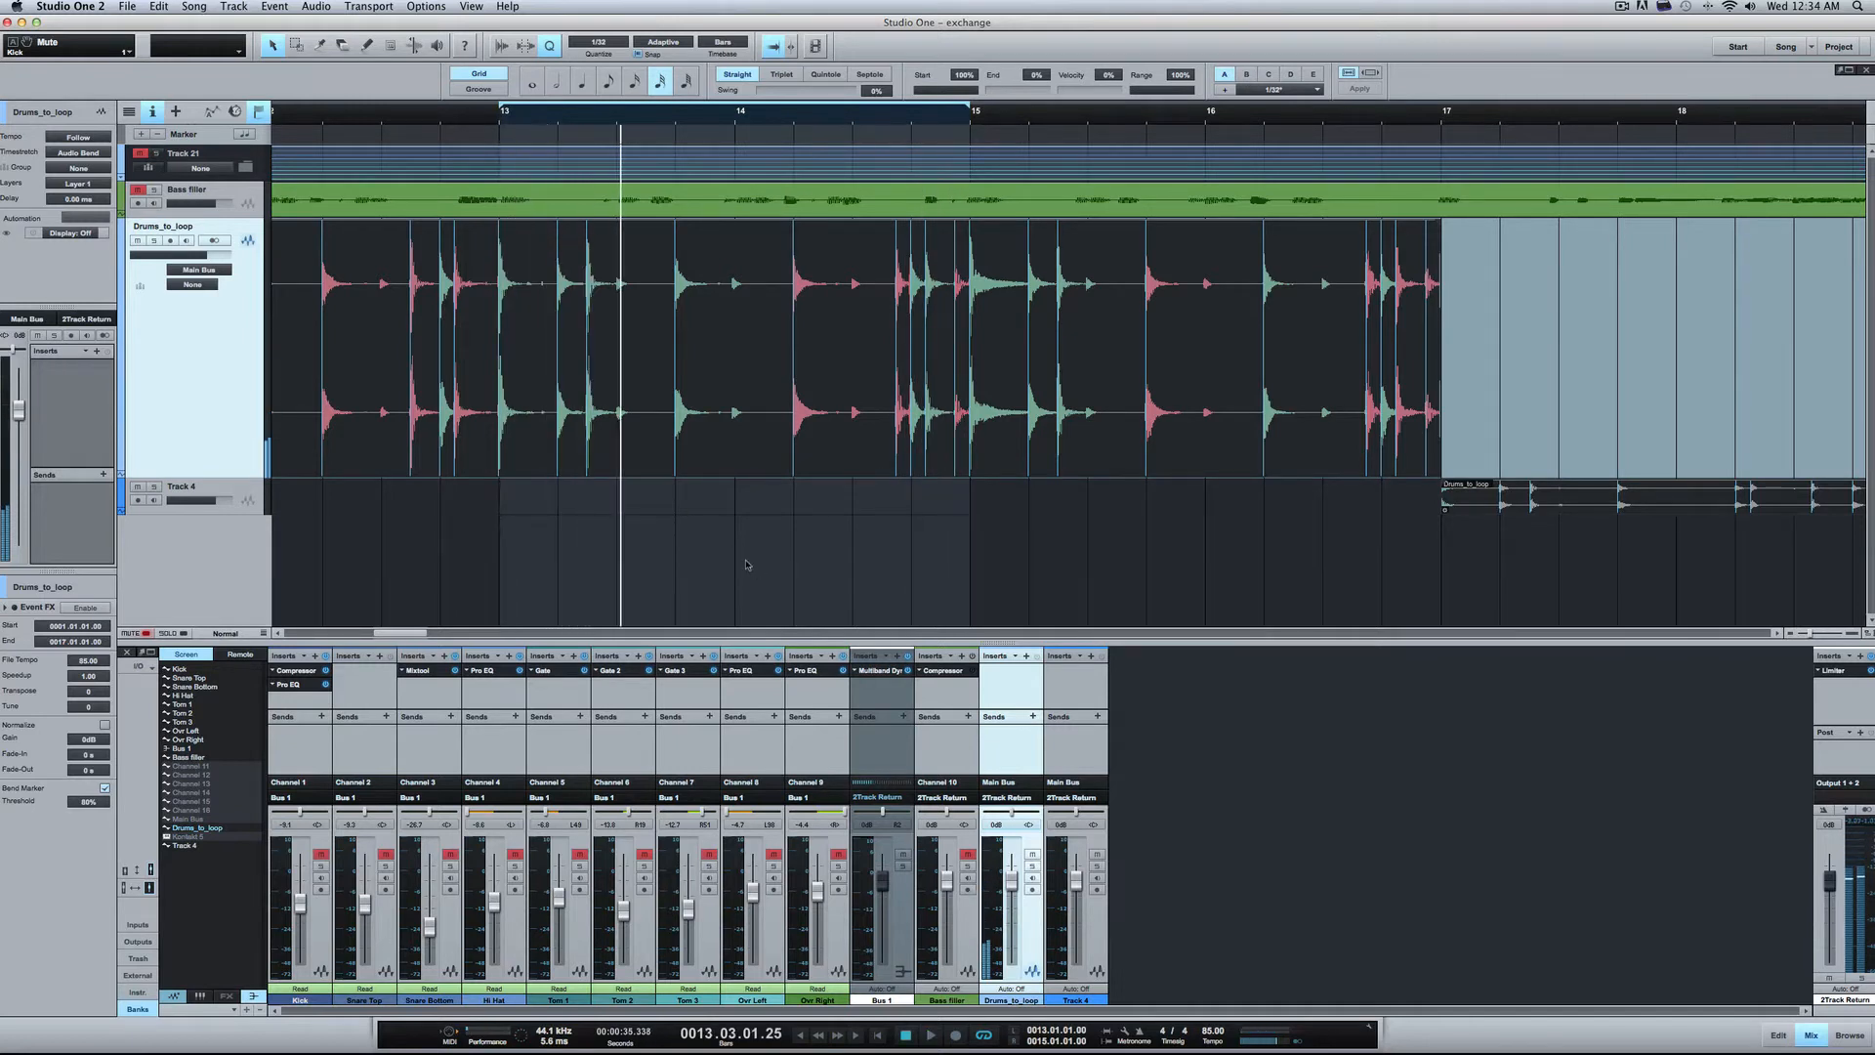
# Step: Split the quantized Drums_to_loop event at bars 13 and 15 and move the two-bar piece straight down onto Track 4
pyautogui.click(584, 368)
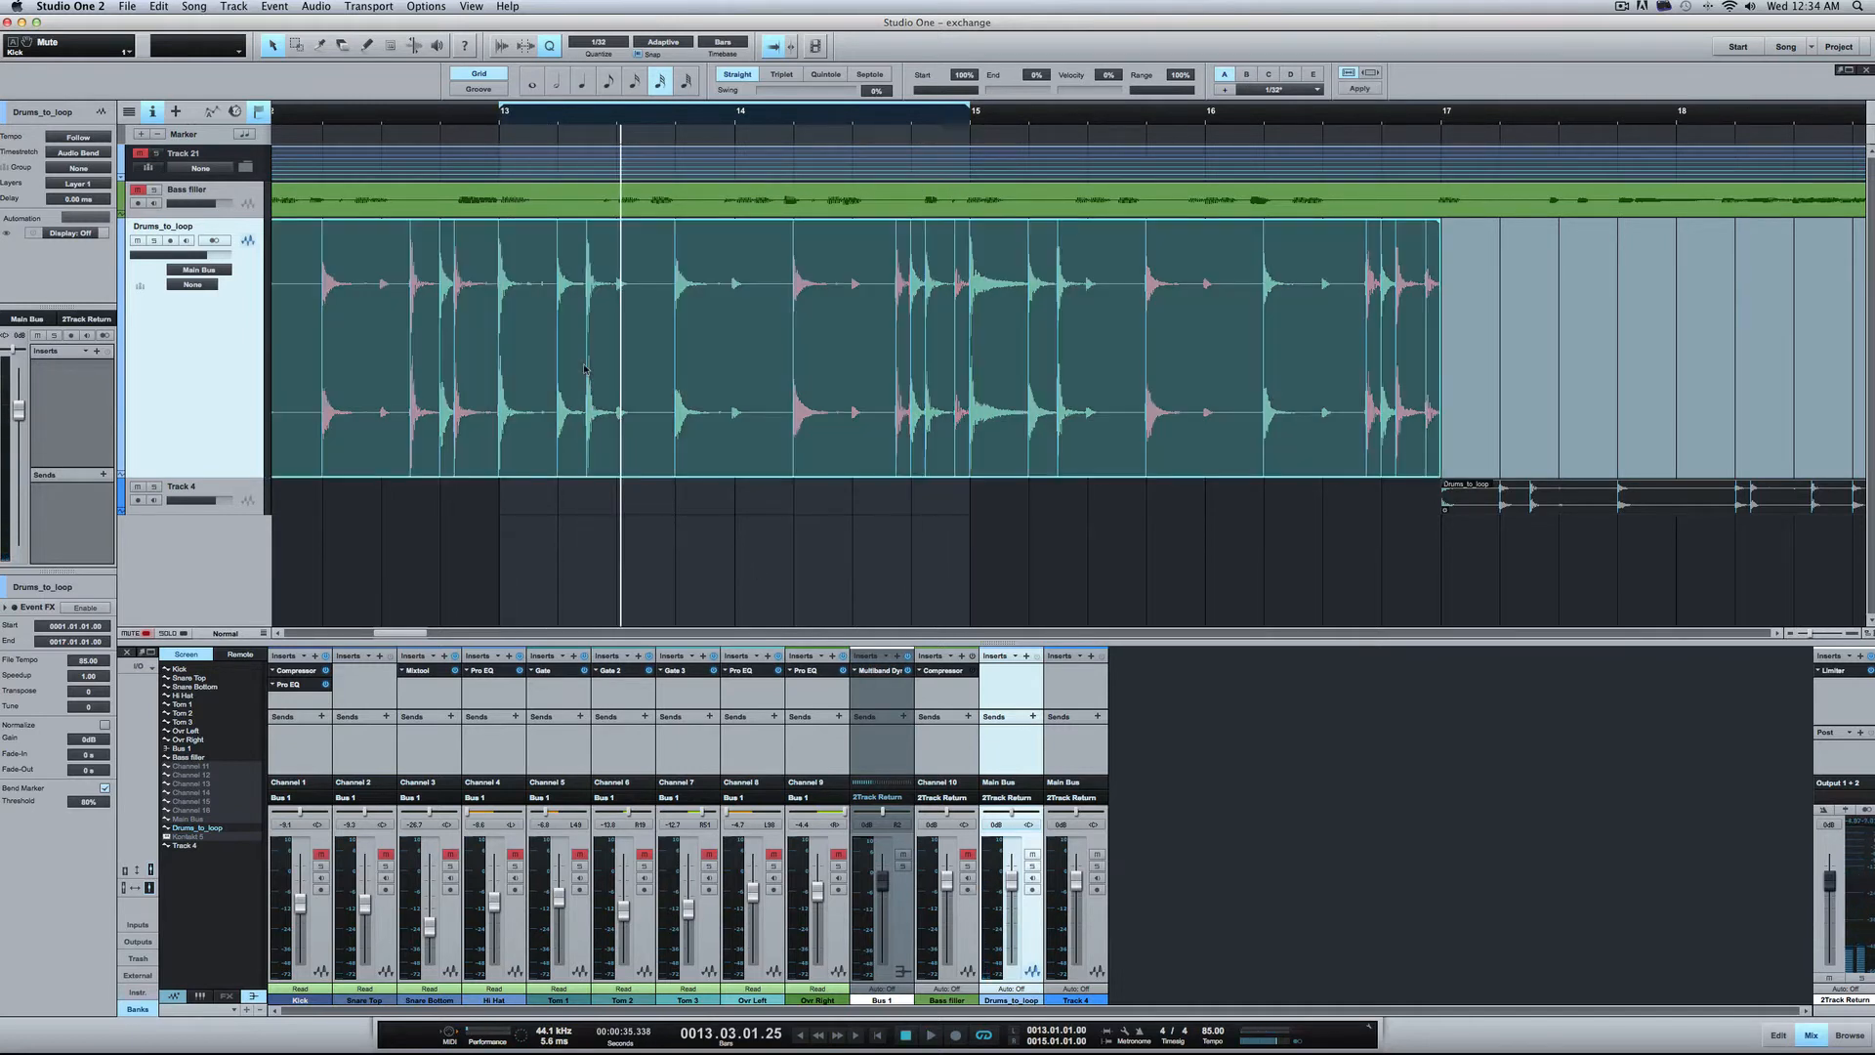
pyautogui.press('3')
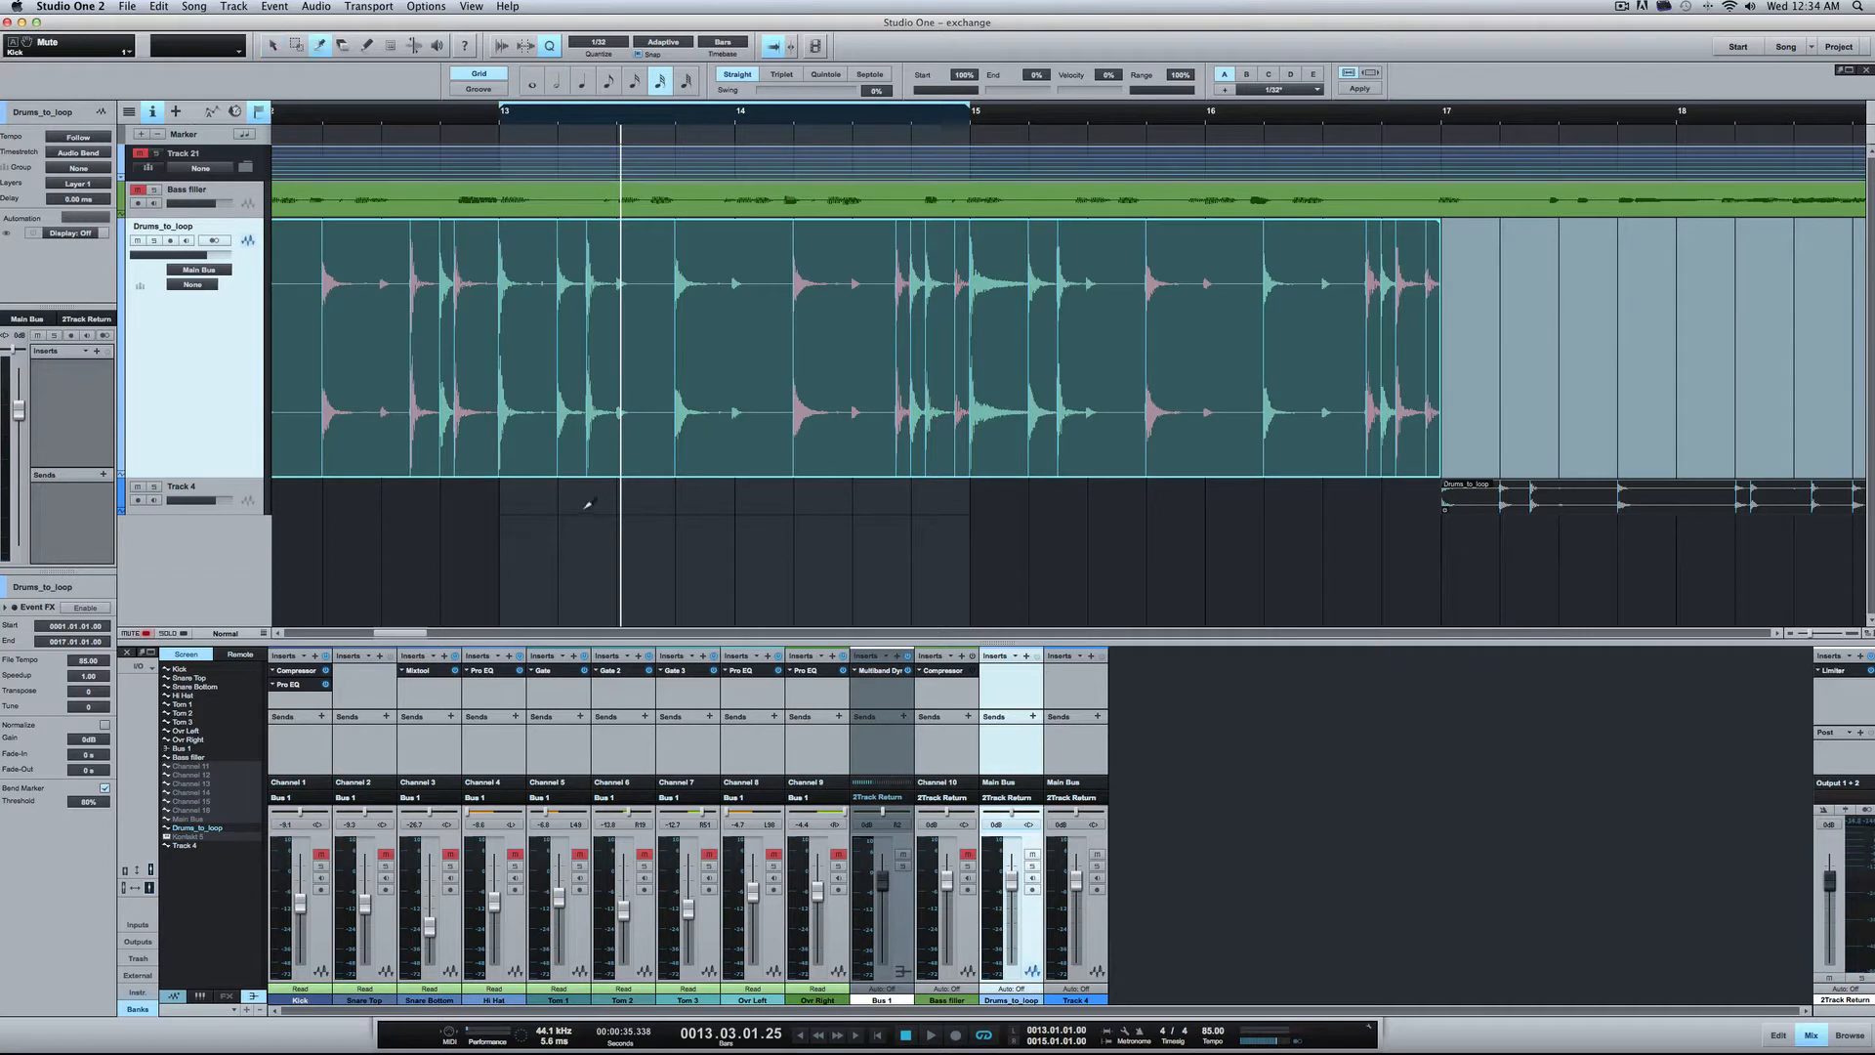
pyautogui.click(504, 322)
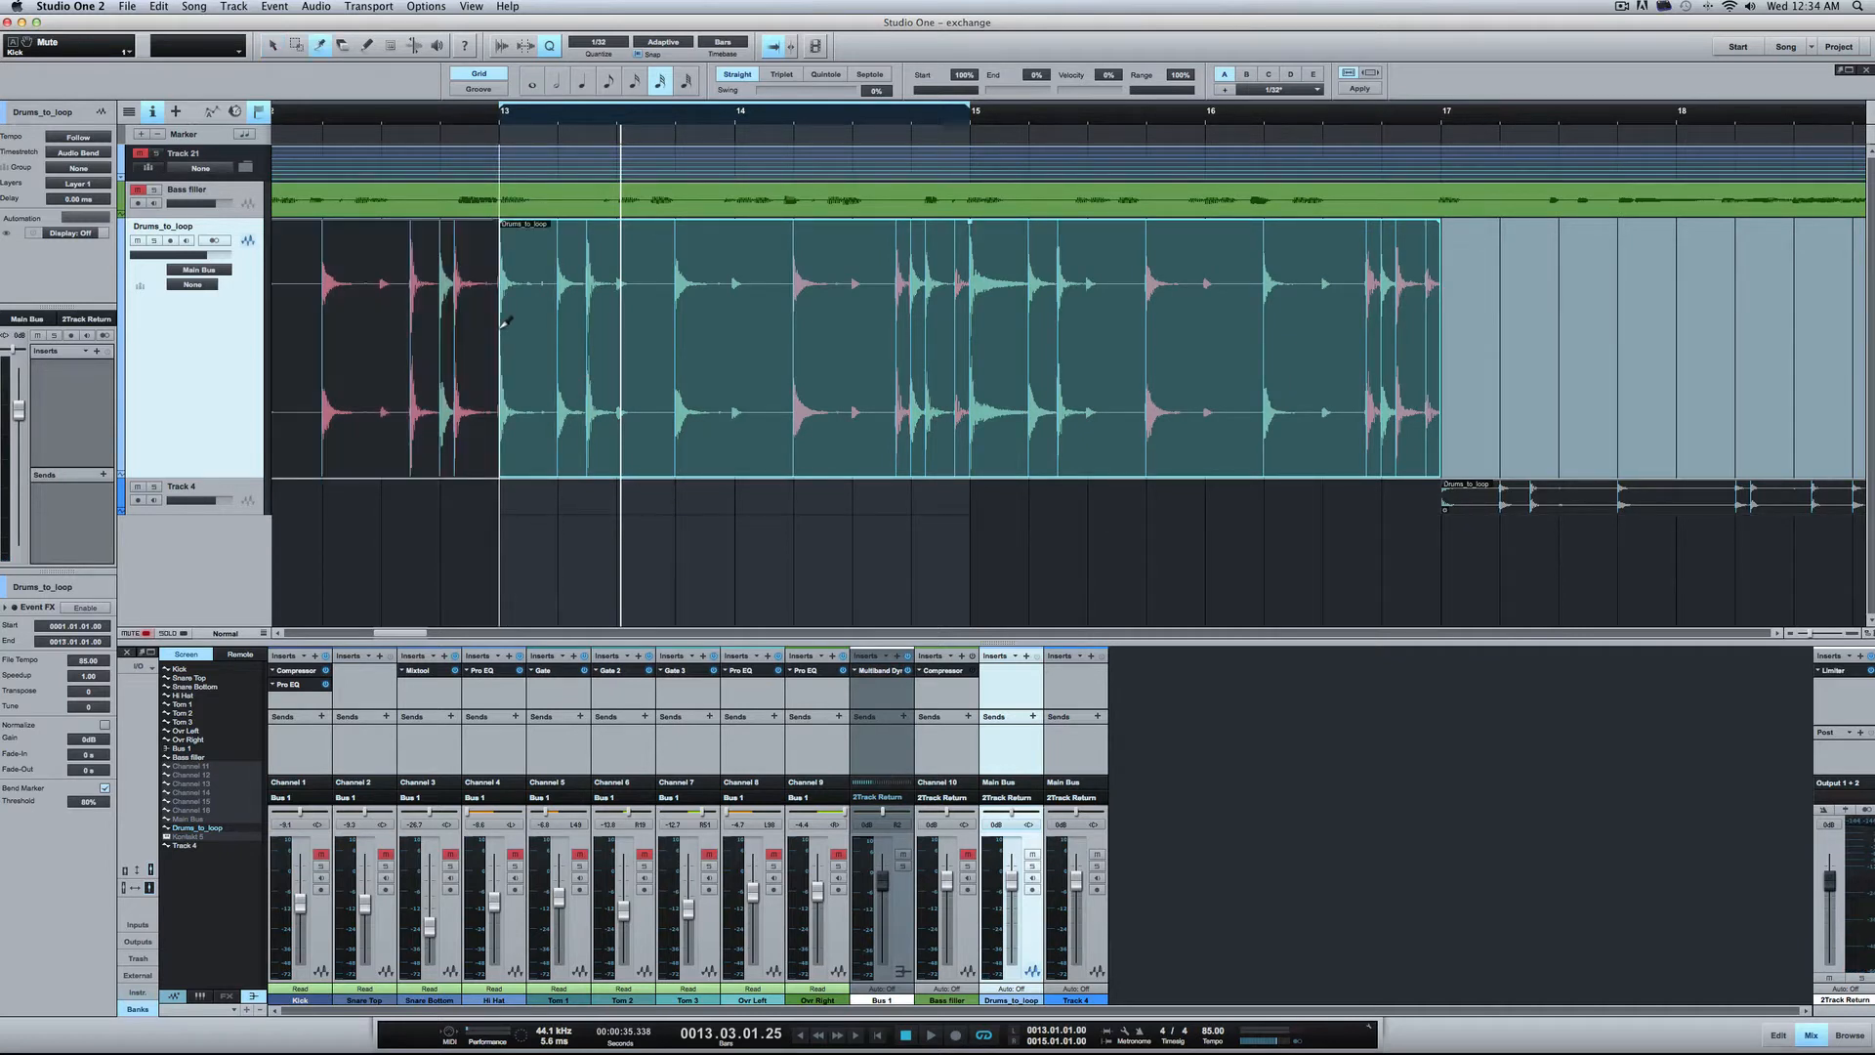
pyautogui.click(974, 305)
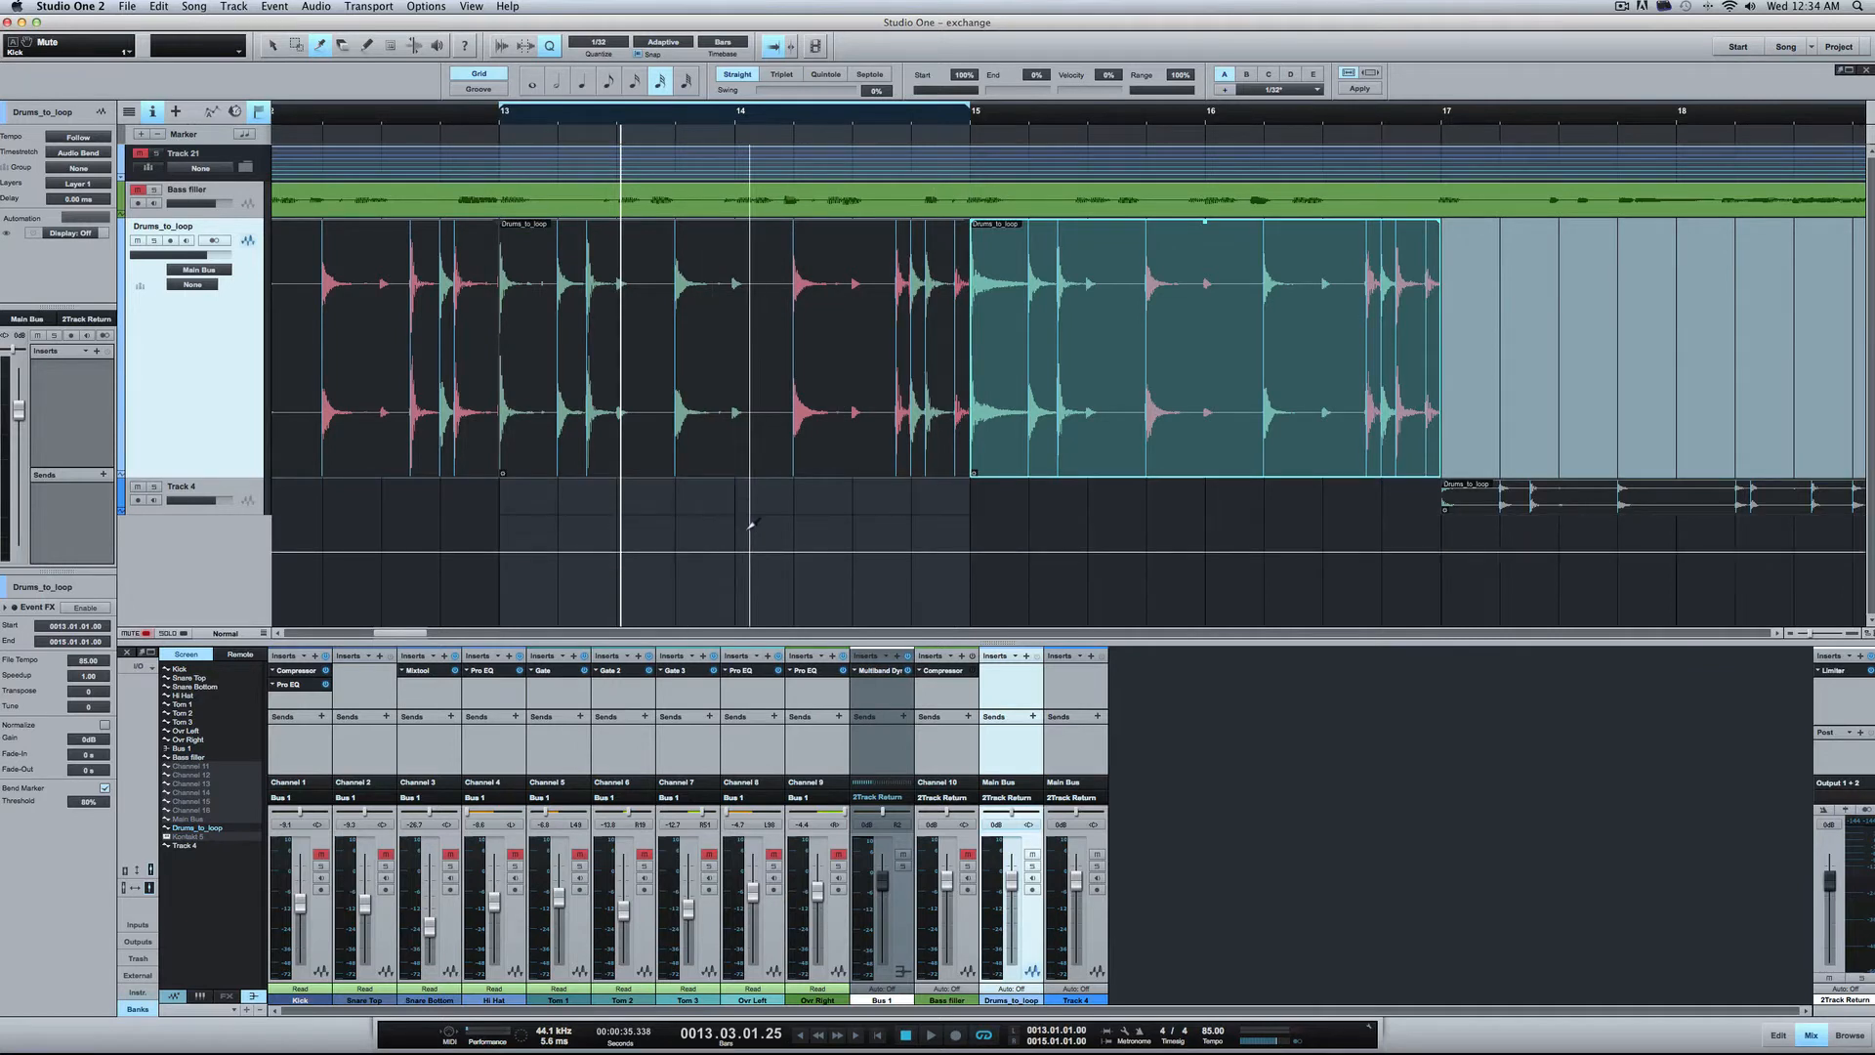
pyautogui.press('1')
pyautogui.click(658, 352)
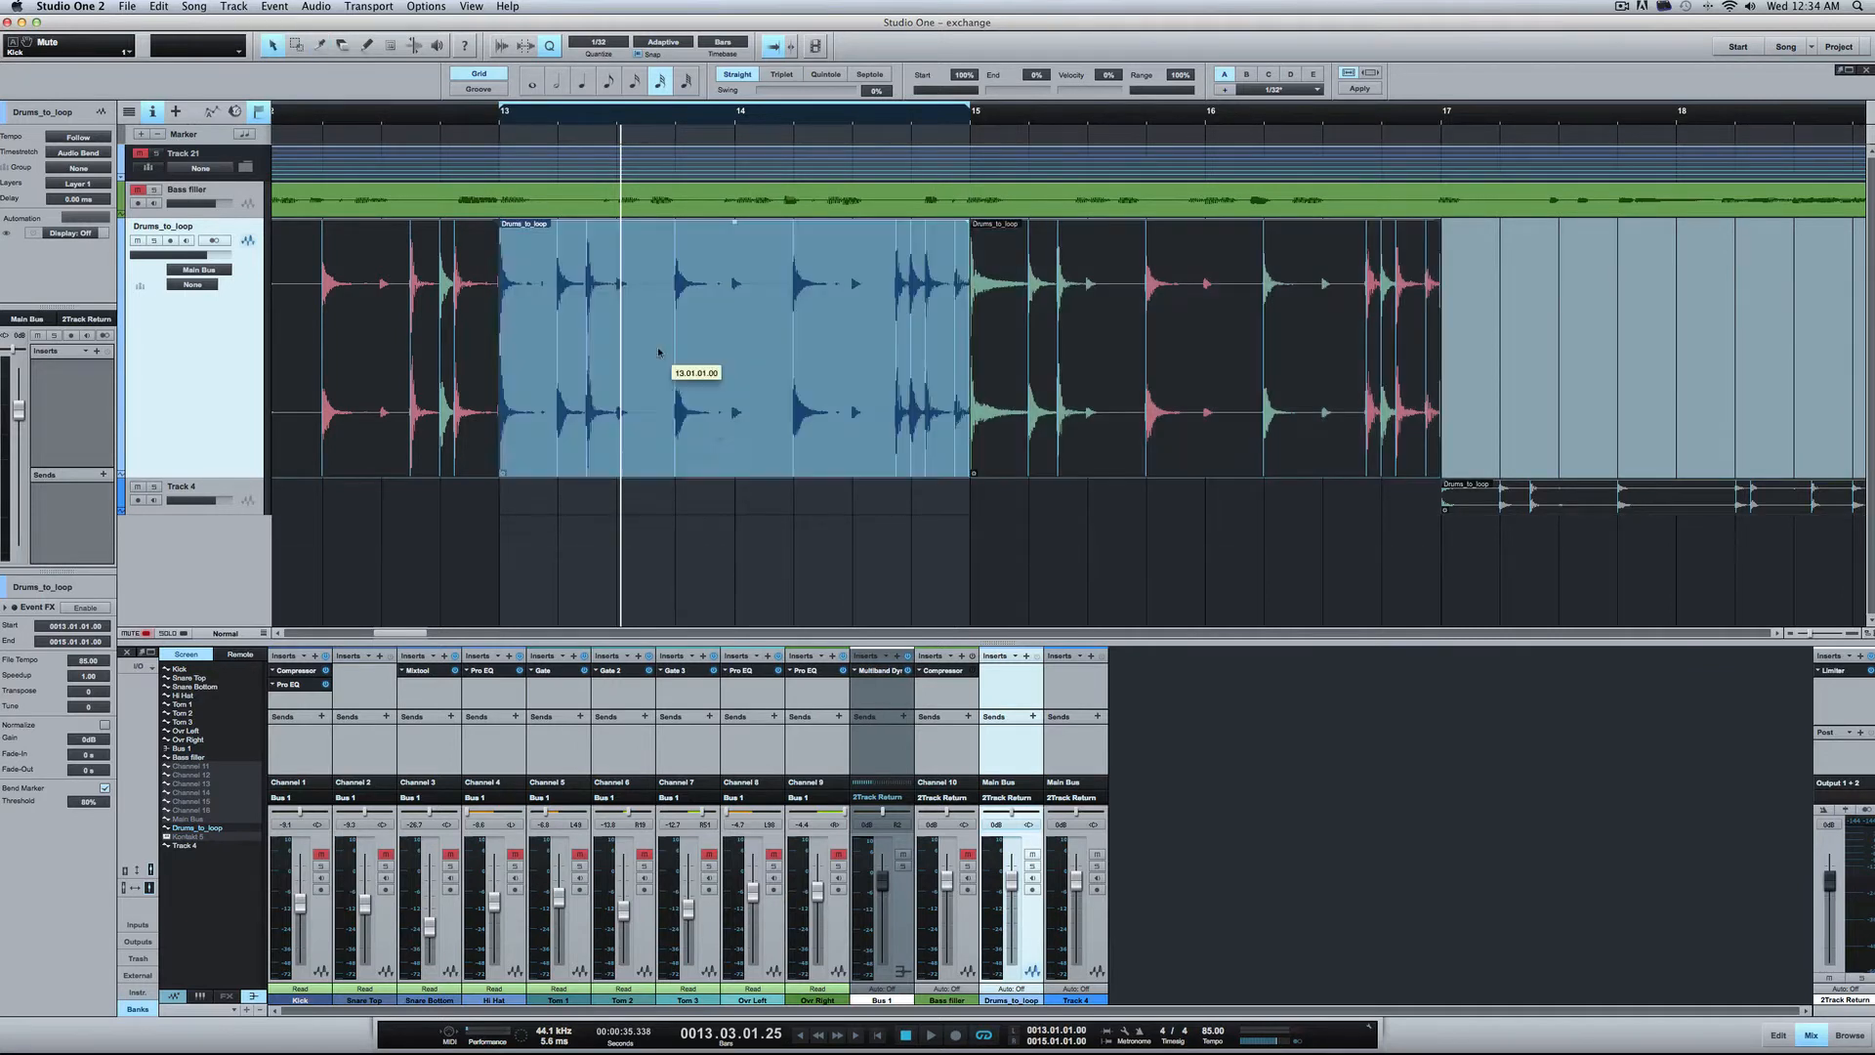
pyautogui.moveTo(659, 476); pyautogui.dragTo(660, 494)
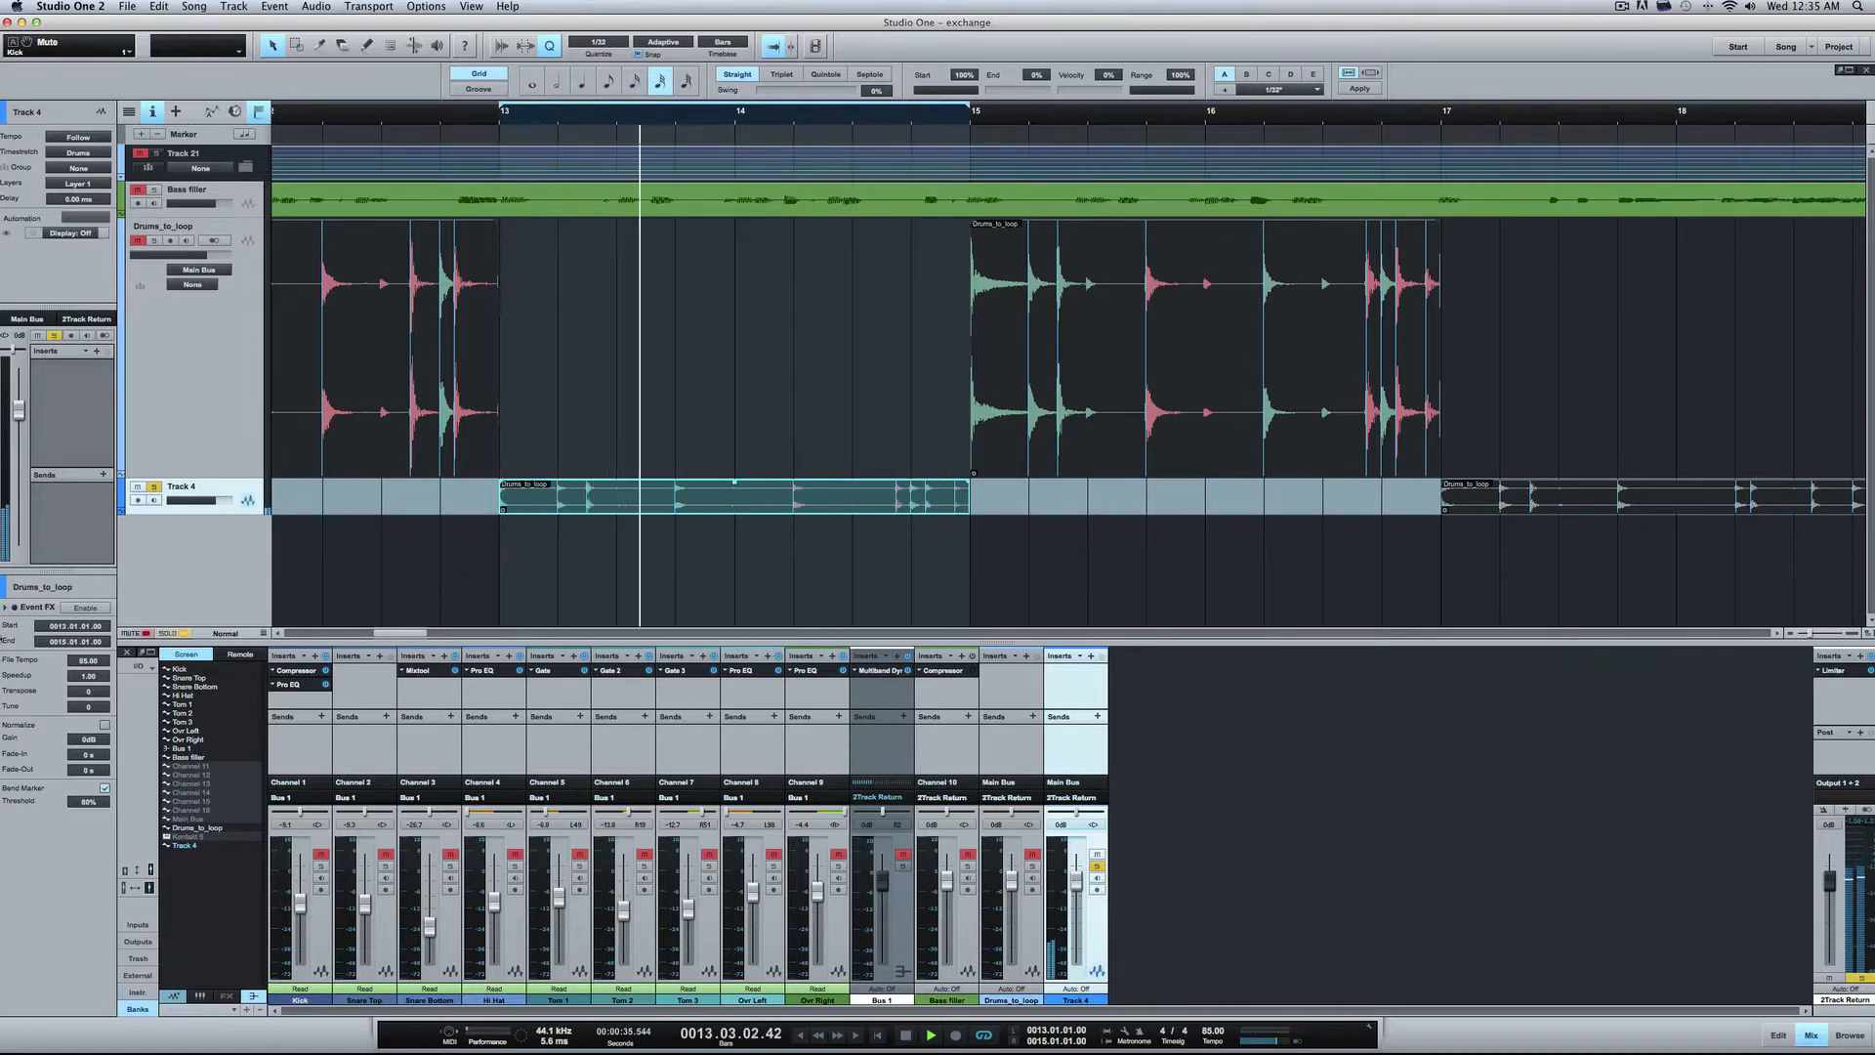
# Step: Audition the looped two-bar event at bar 13 with Track 4 soloed
pyautogui.click(556, 585)
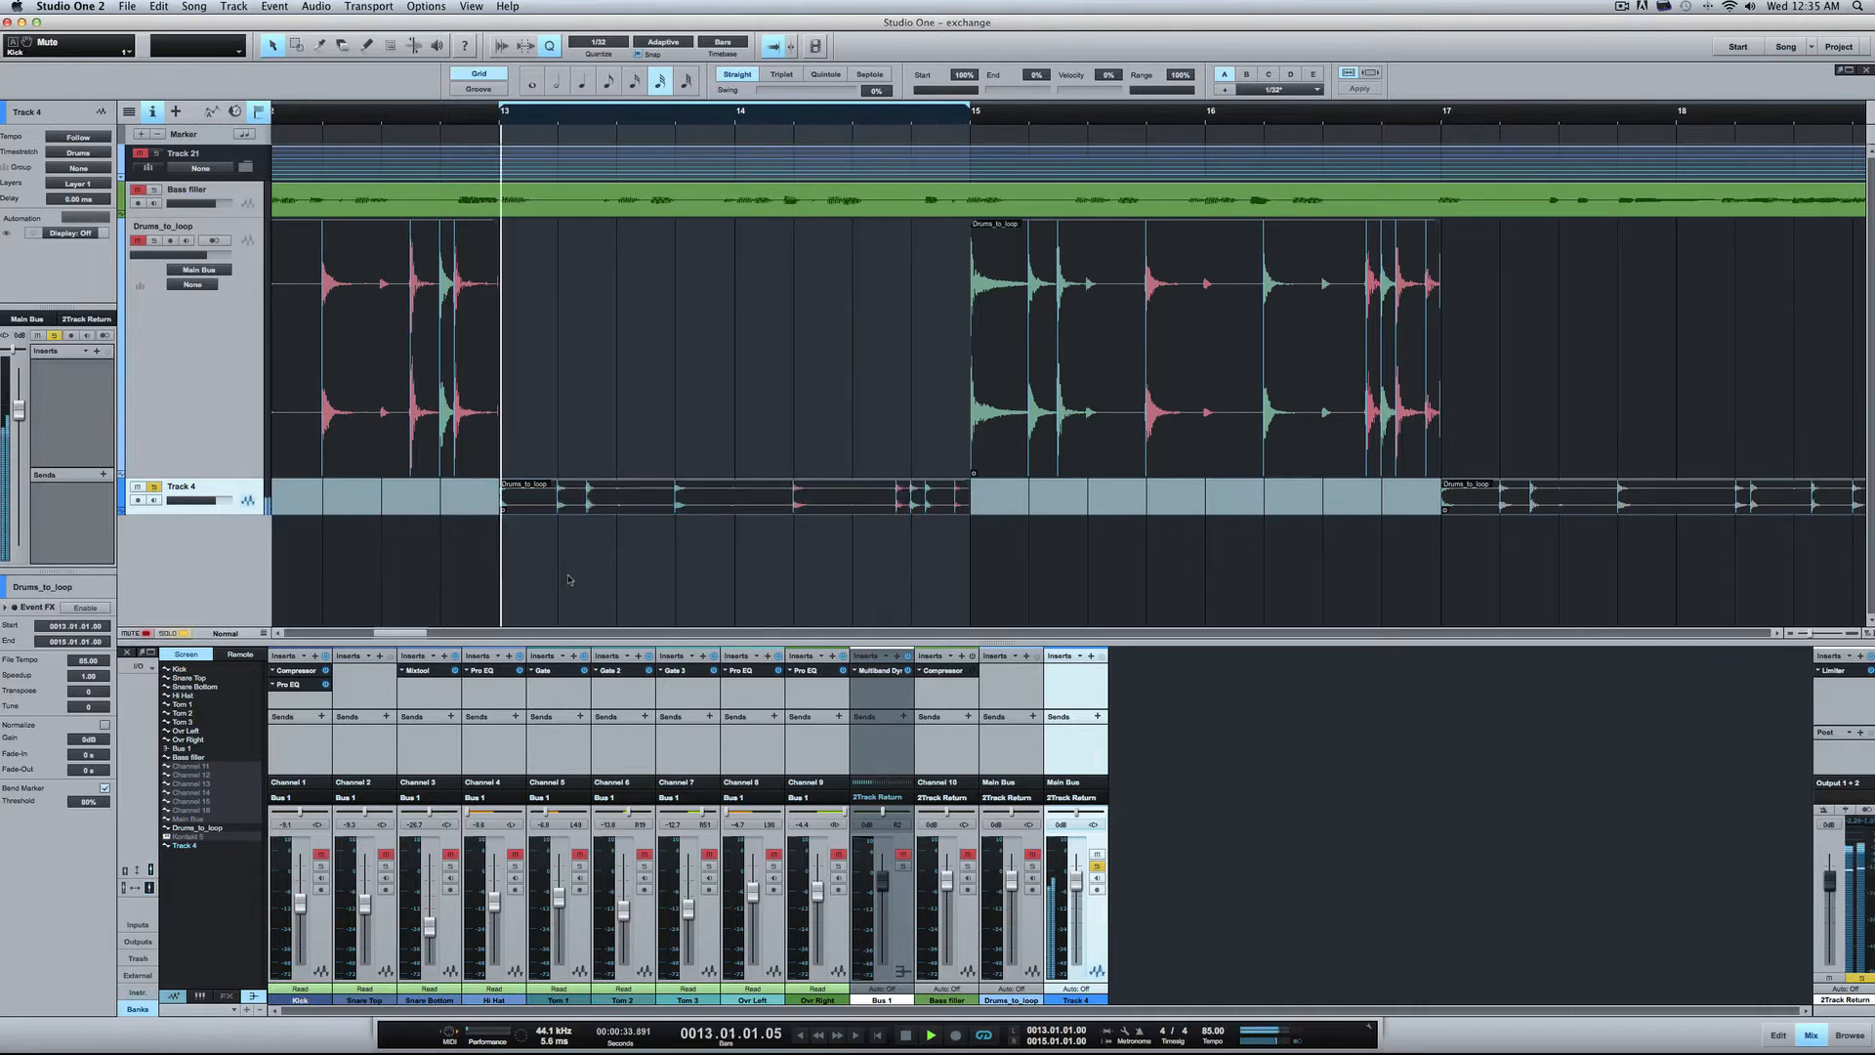
pyautogui.press('space')
# Step: Unsolo Track 4 while playing the Drums_to_loop section after bar 21
pyautogui.hscroll(-5, 576, 571)
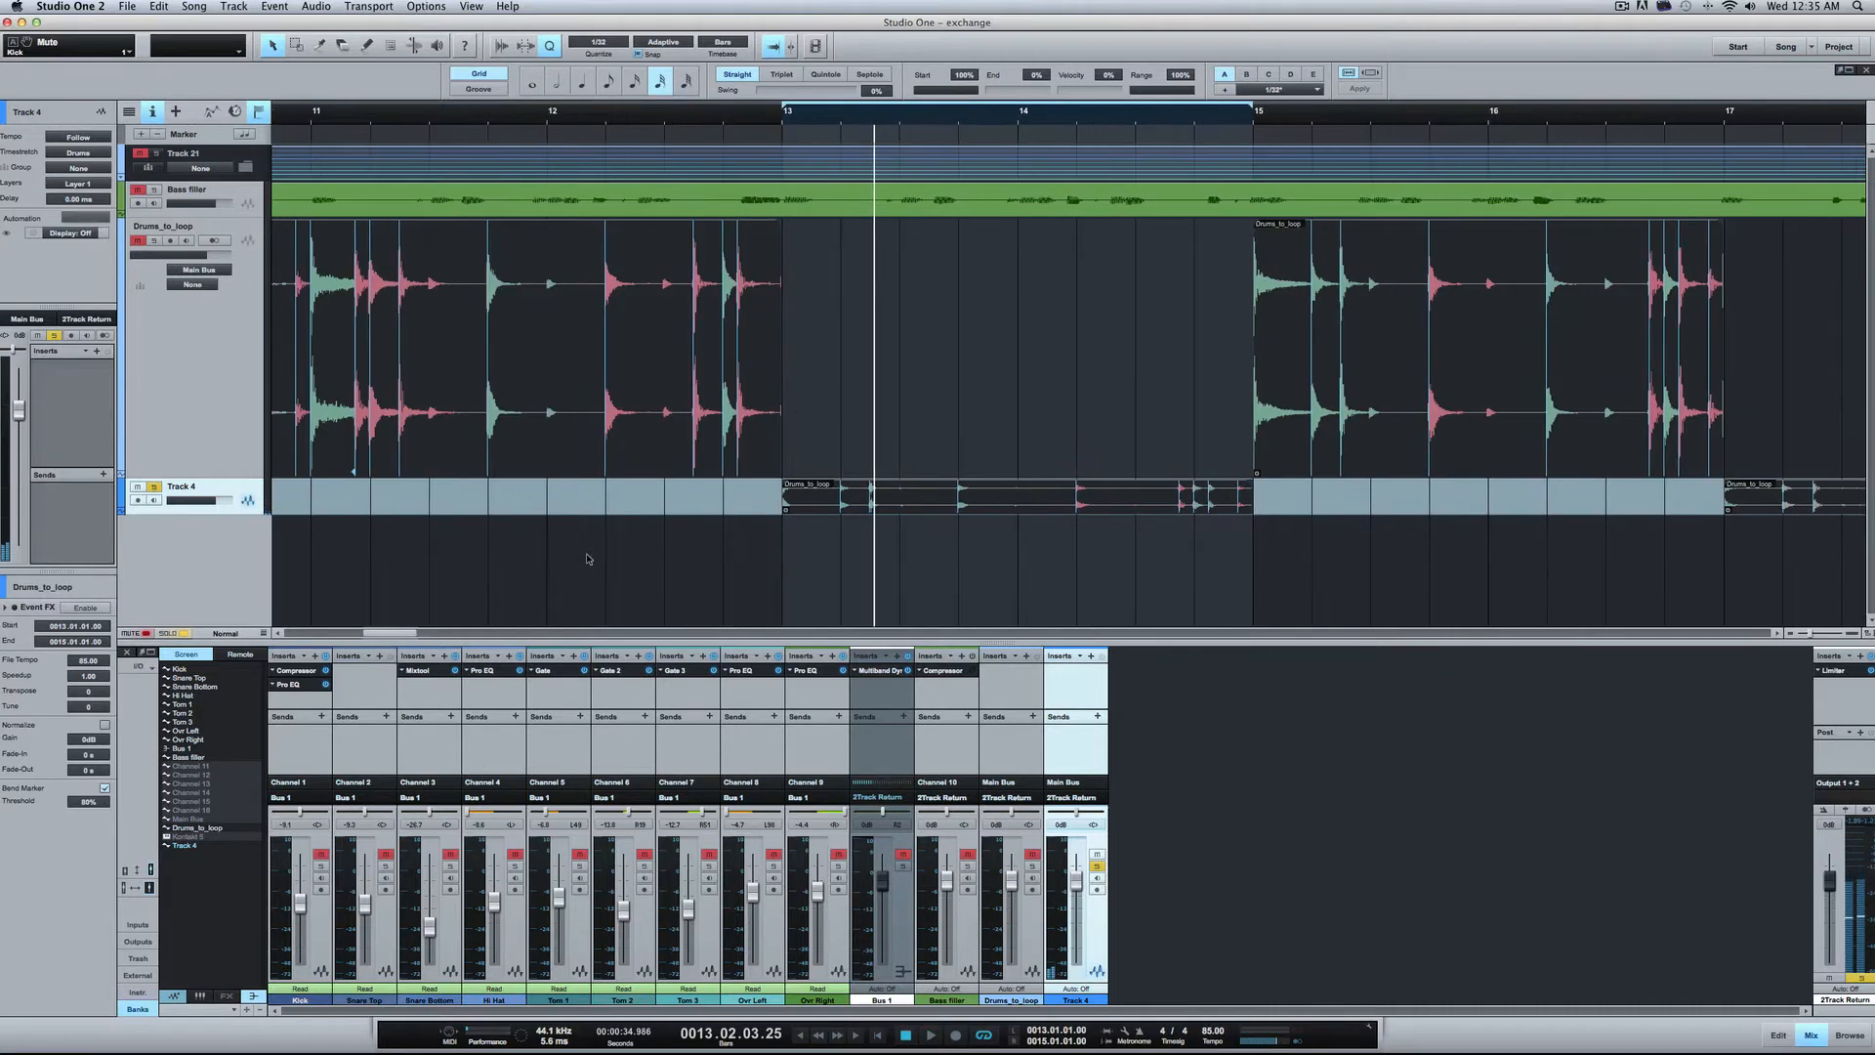
pyautogui.hscroll(10, 587, 559)
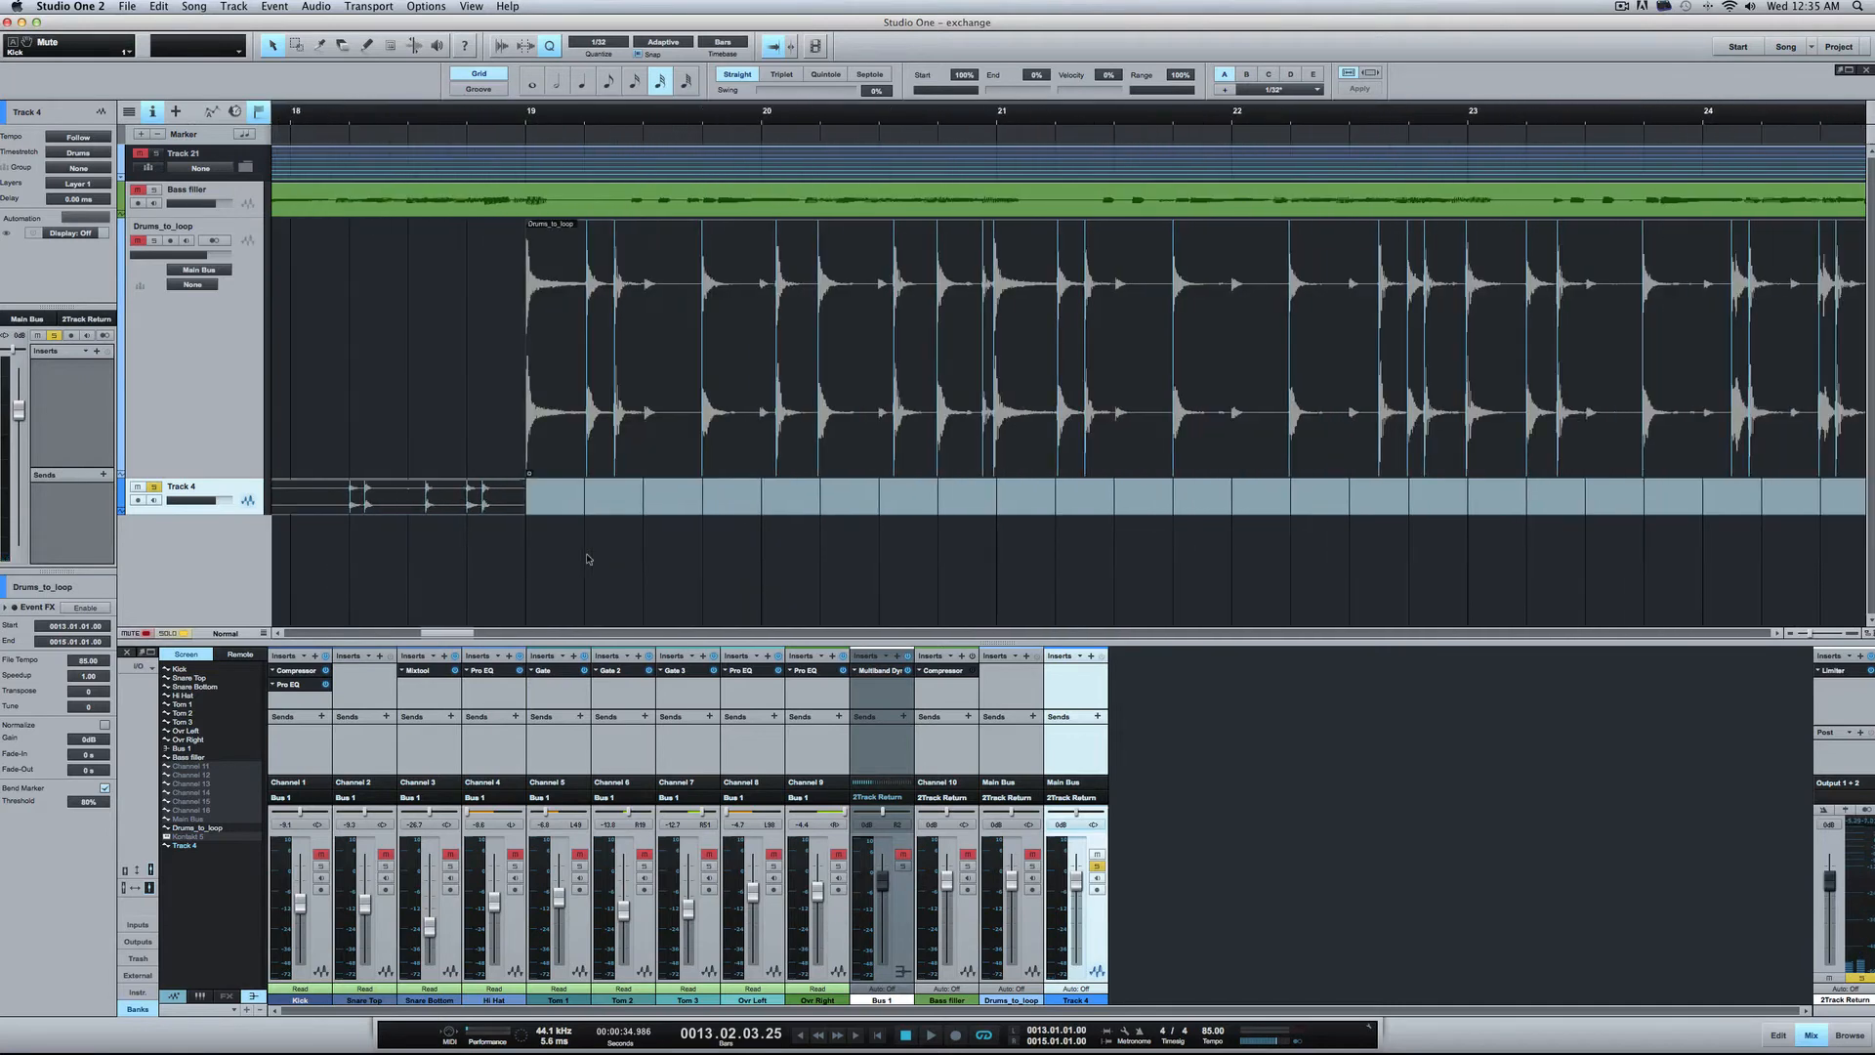
pyautogui.hscroll(3, 586, 559)
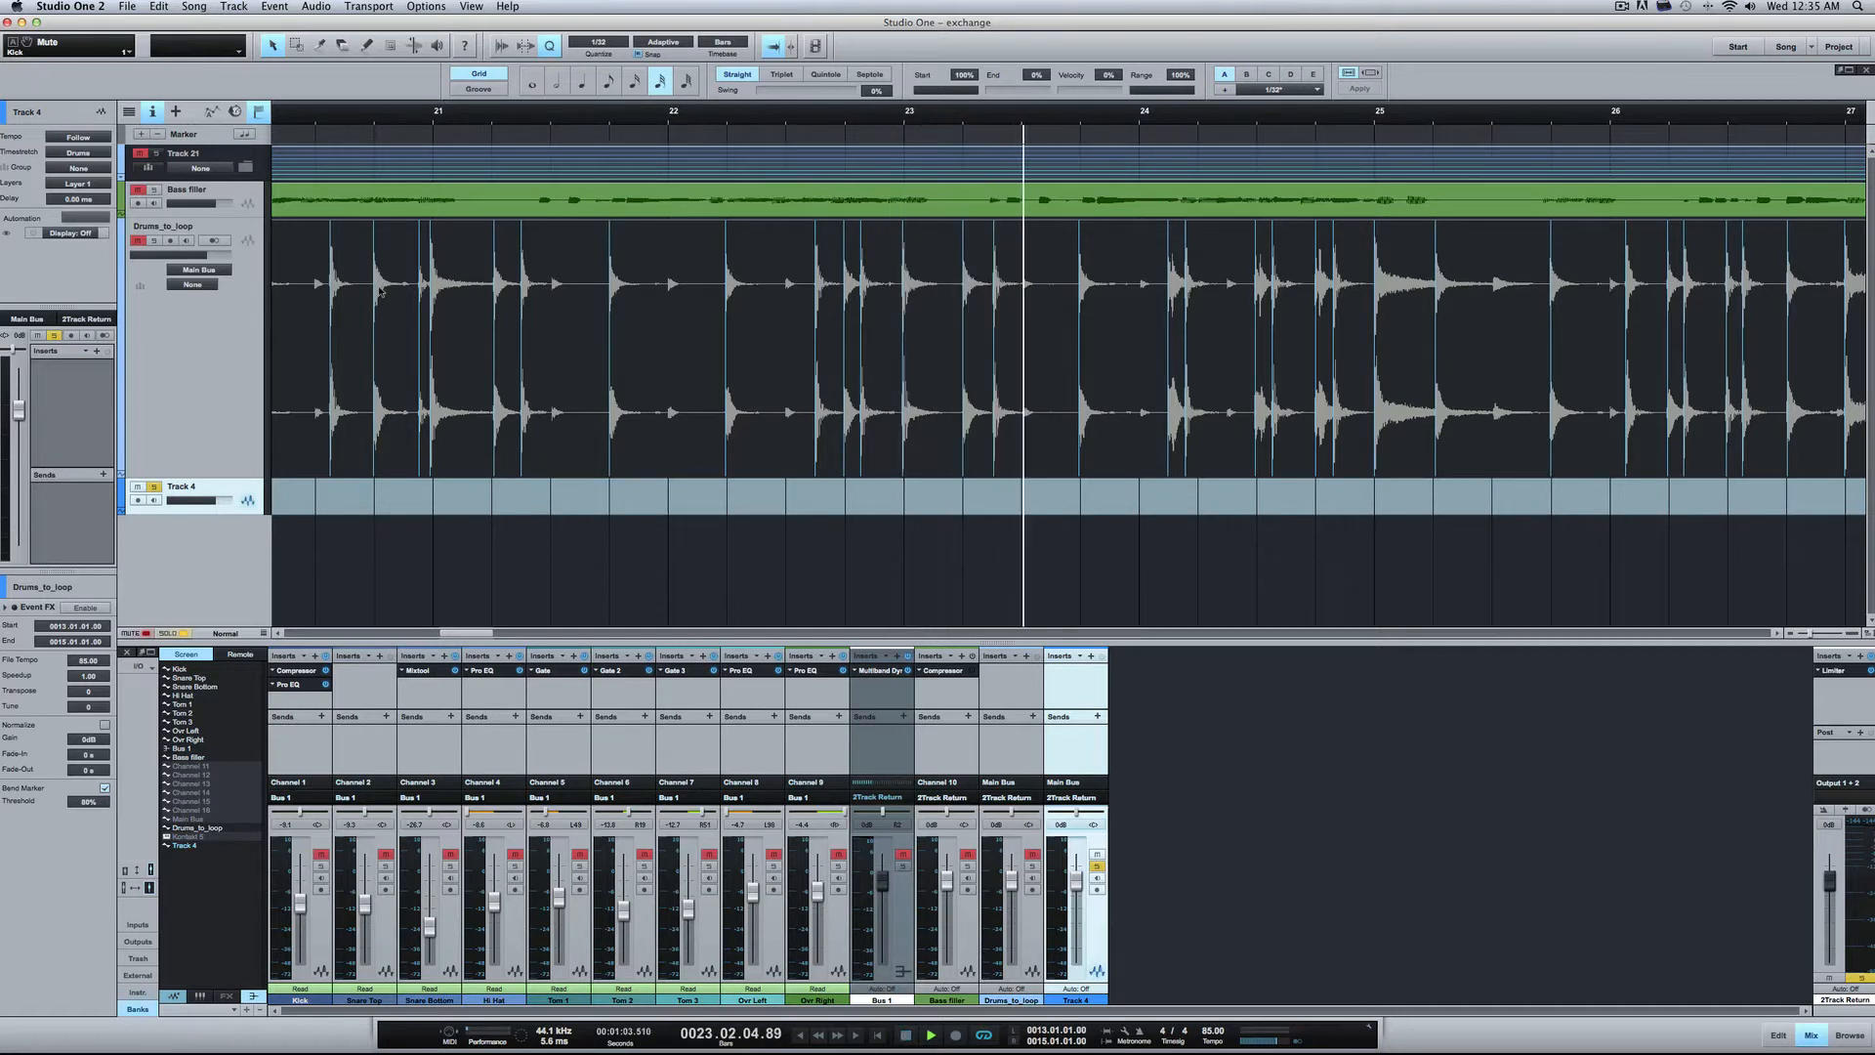
pyautogui.click(154, 487)
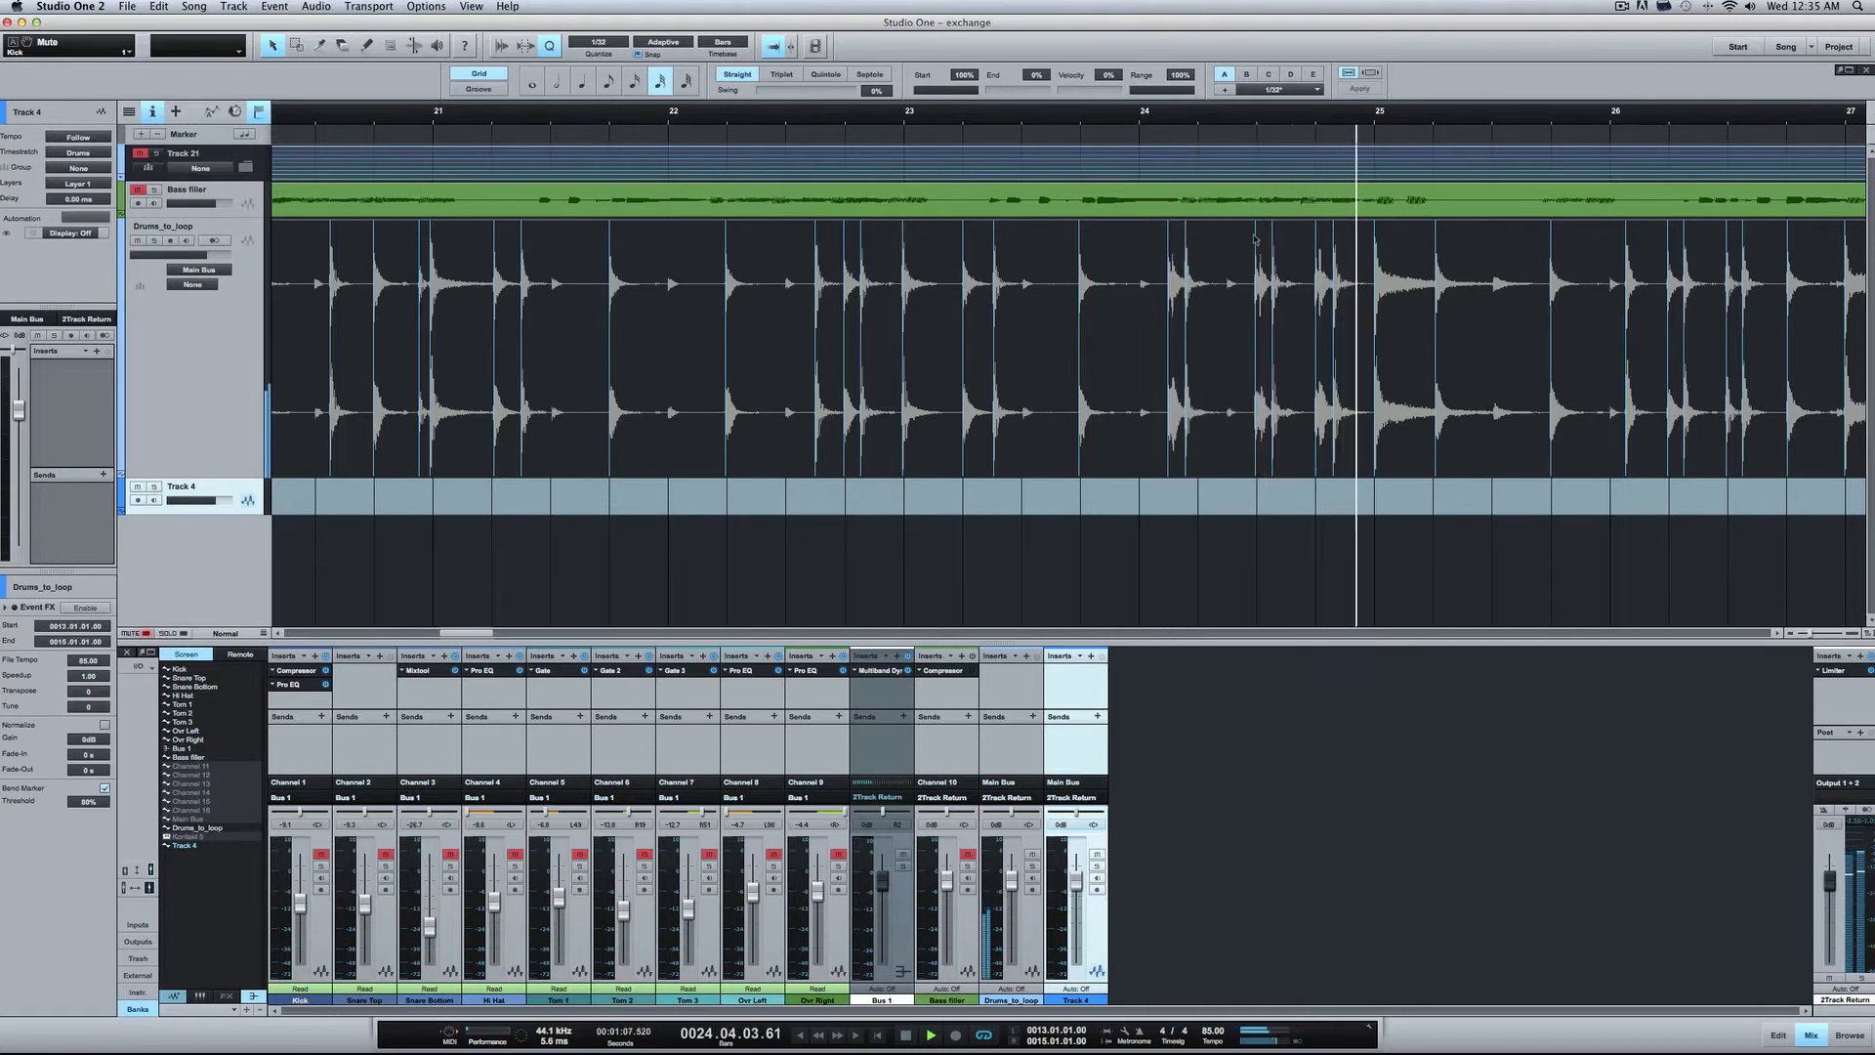
# Step: Listen to the Drums_to_loop hits from around bar 24, and again from the middle of bar 23
pyautogui.click(1148, 137)
pyautogui.press('space')
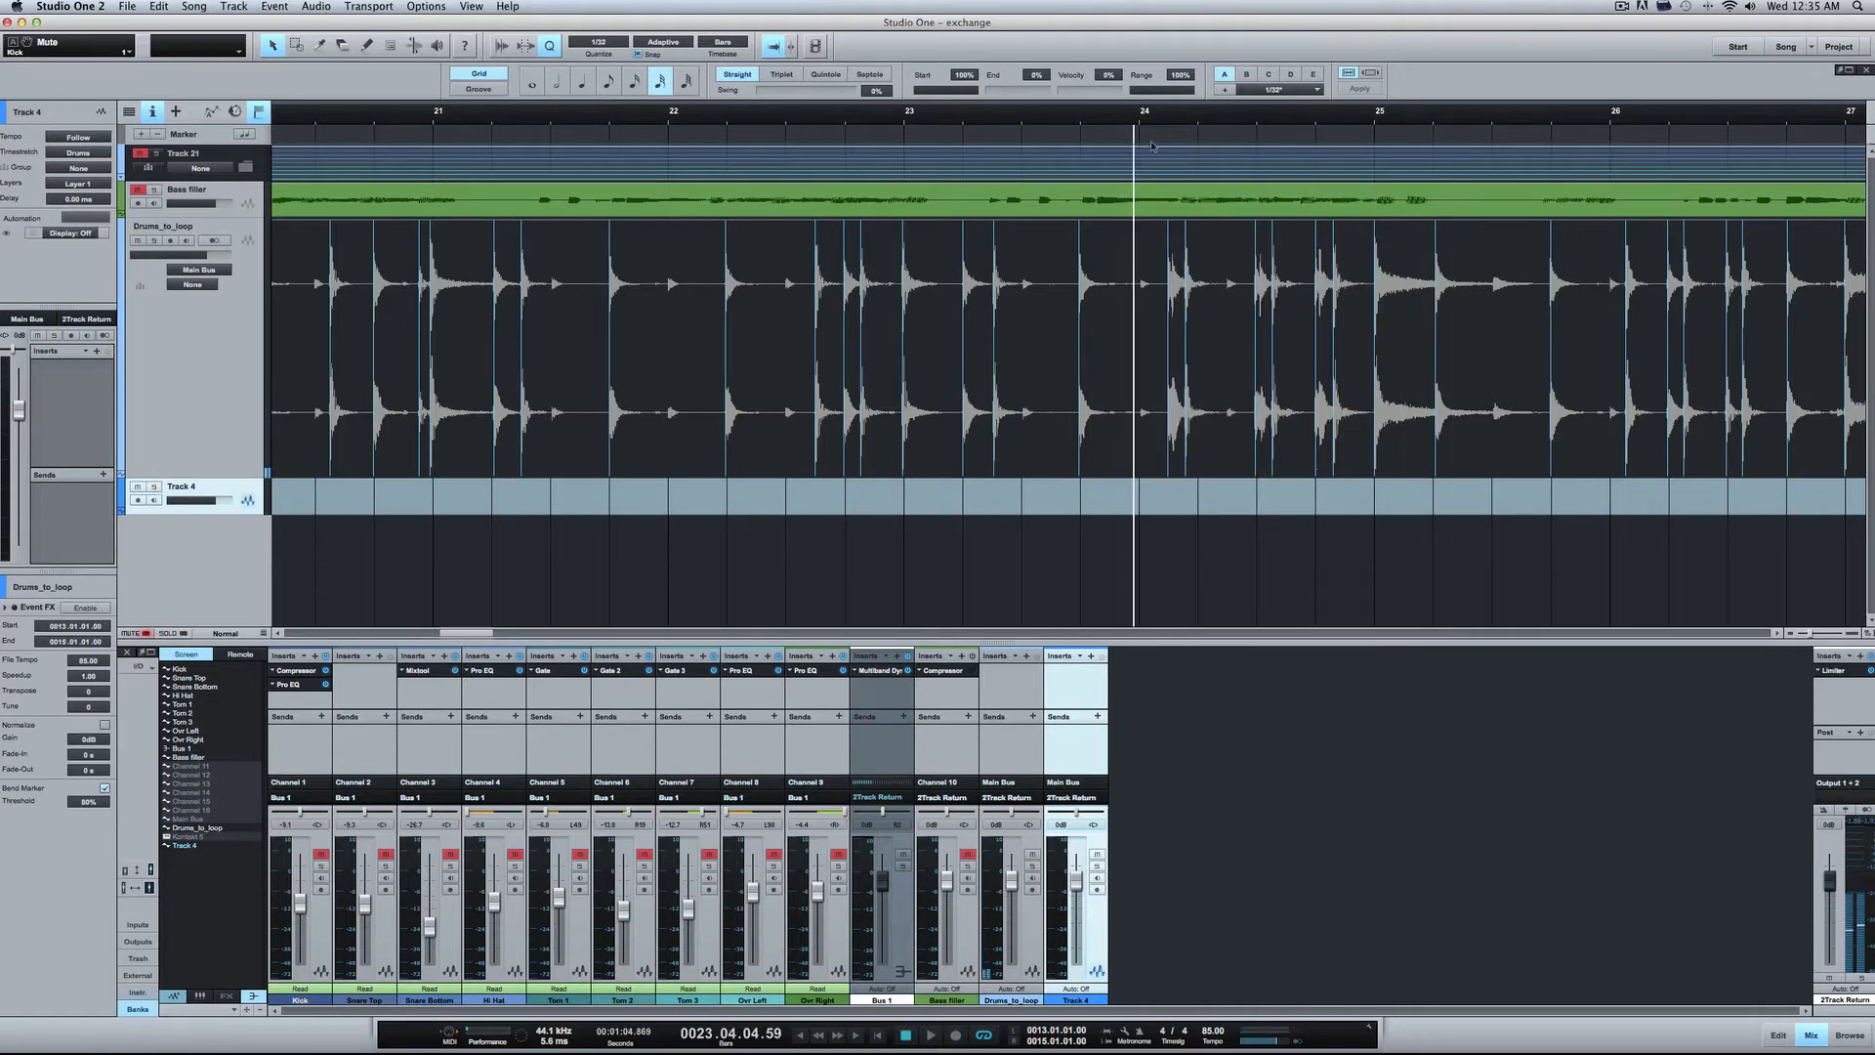
pyautogui.press('space')
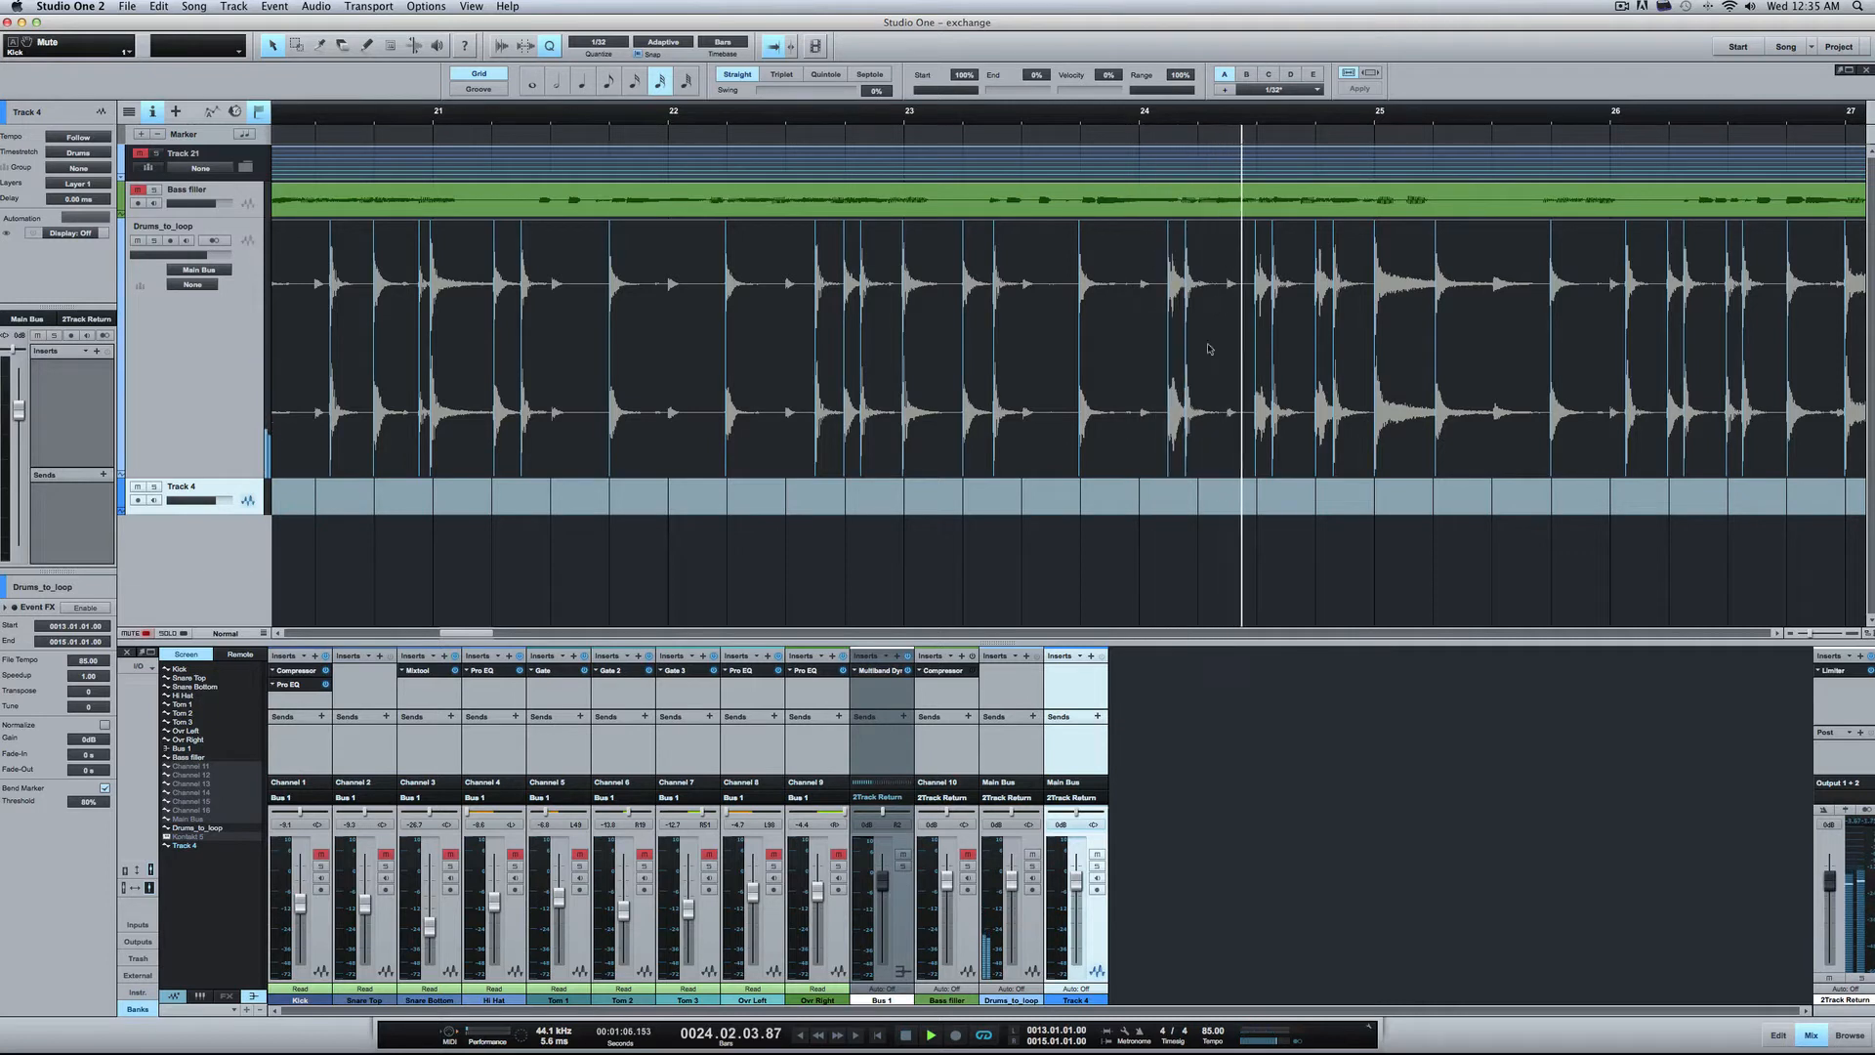
pyautogui.click(1015, 114)
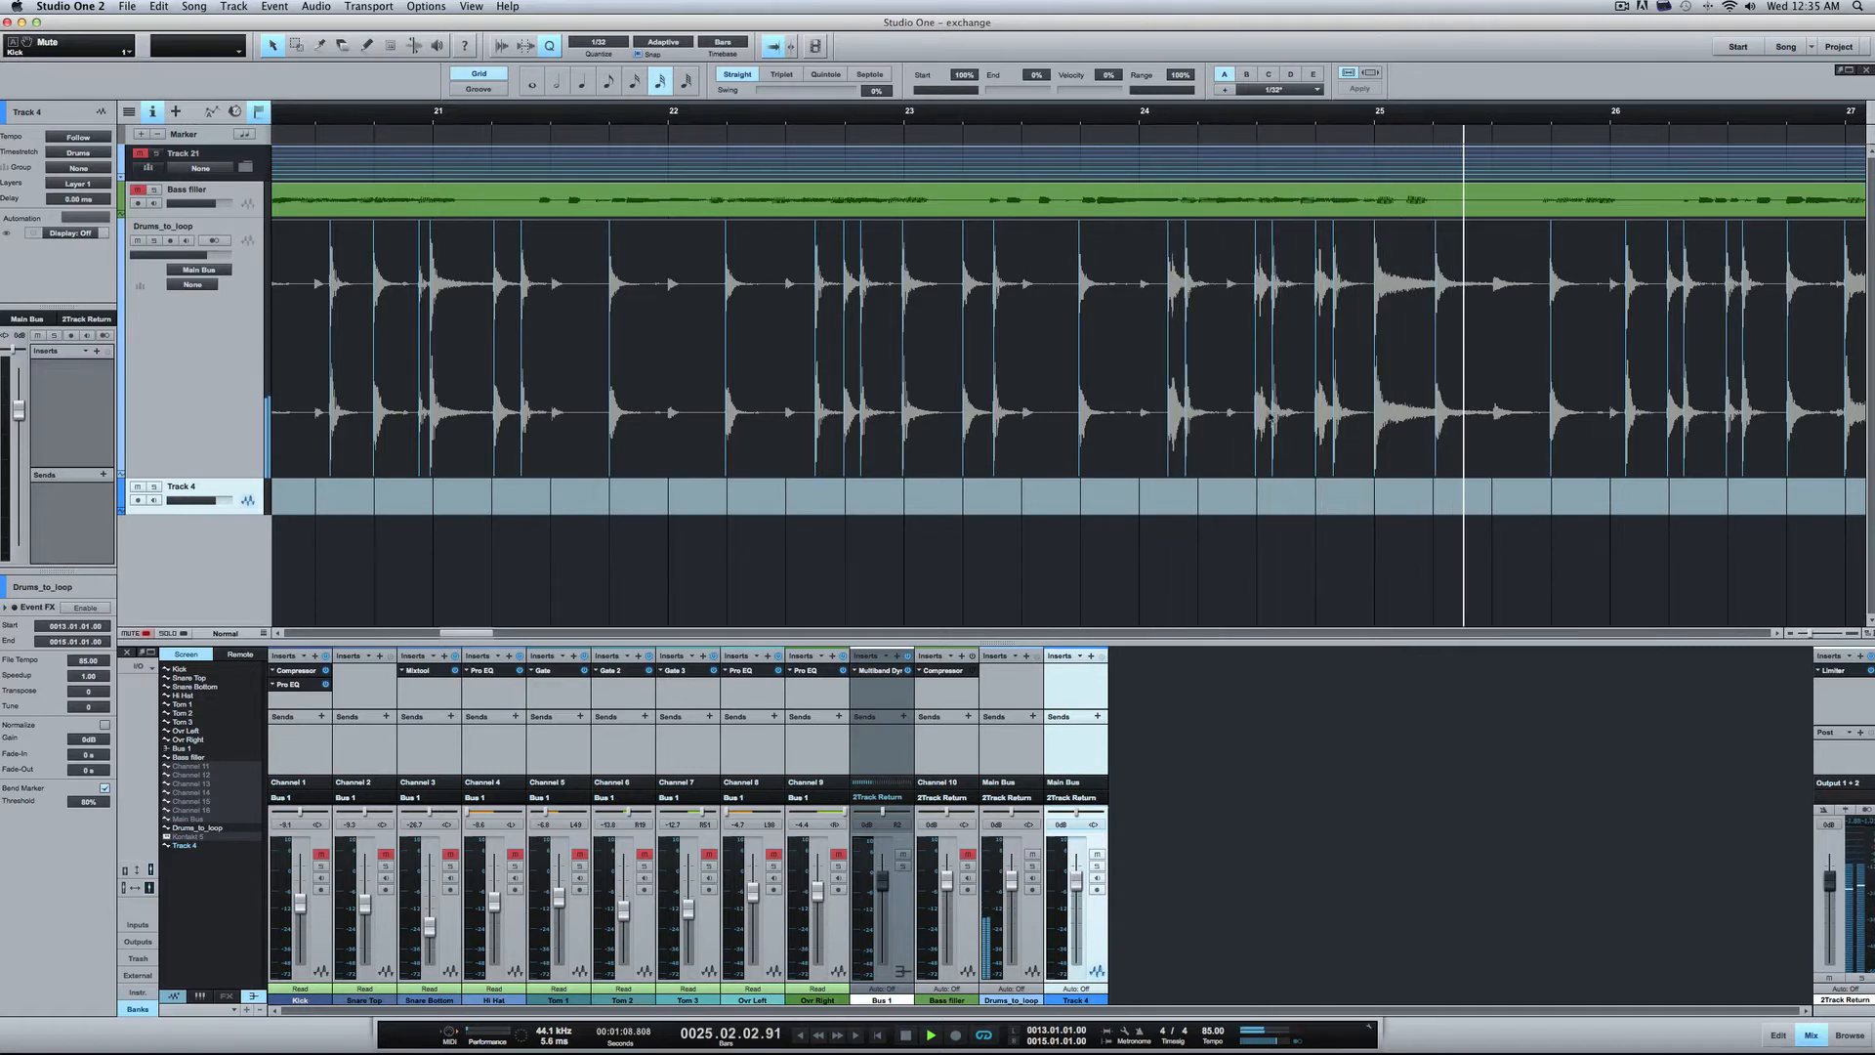
pyautogui.press('space')
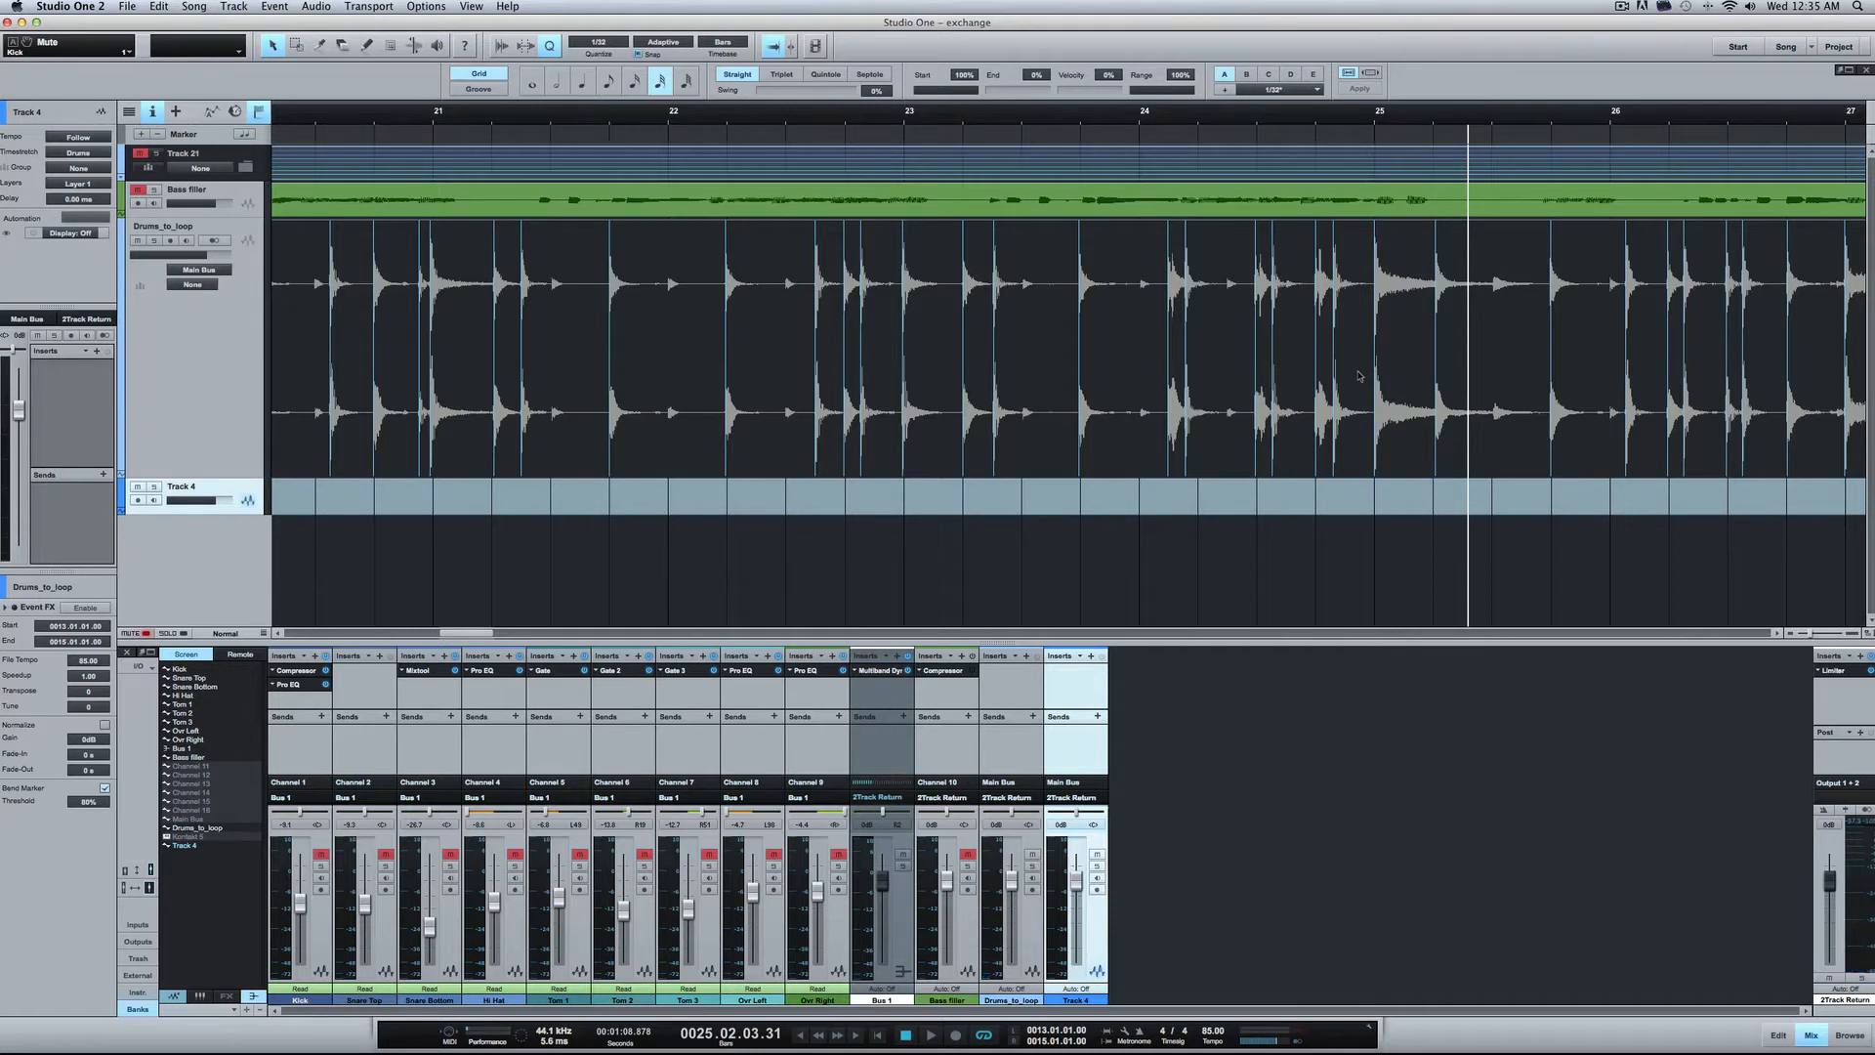
# Step: Split the Drums_to_loop event at bars 25 and 24 and move the one-bar piece straight down onto Track 4
pyautogui.press('3')
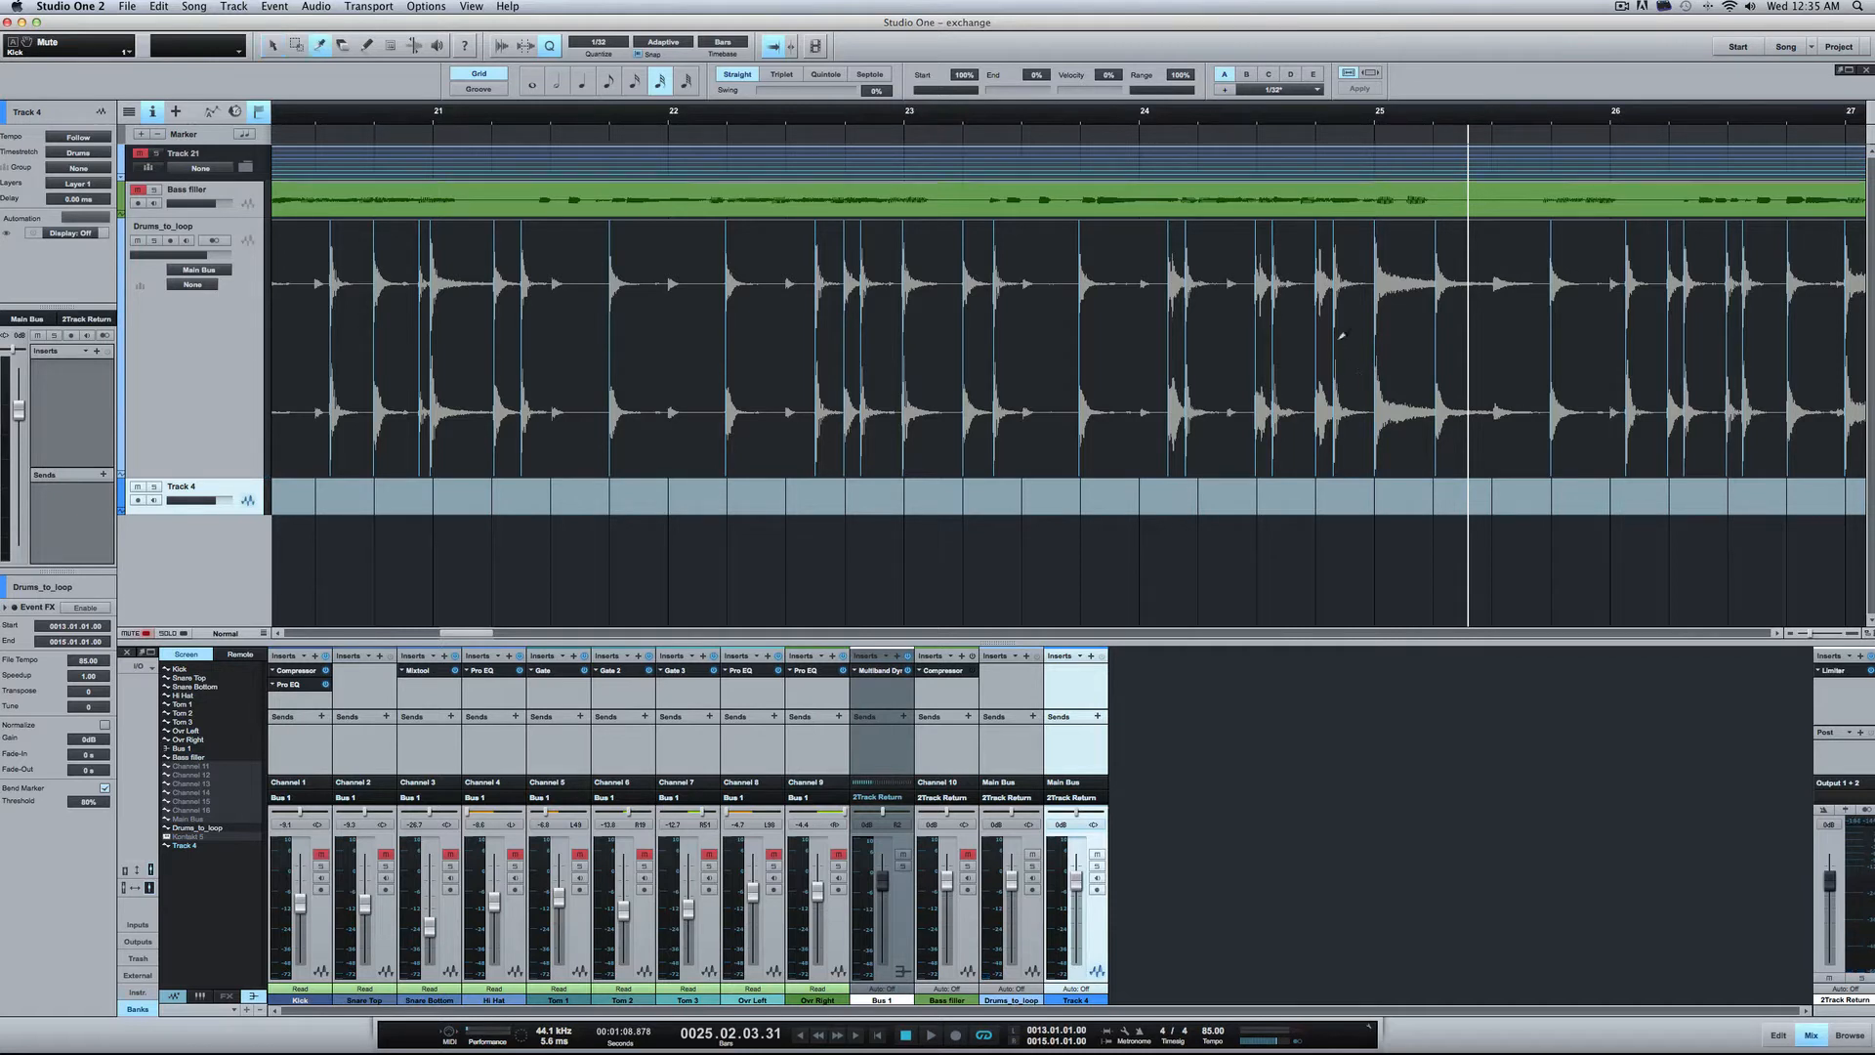
pyautogui.click(1380, 282)
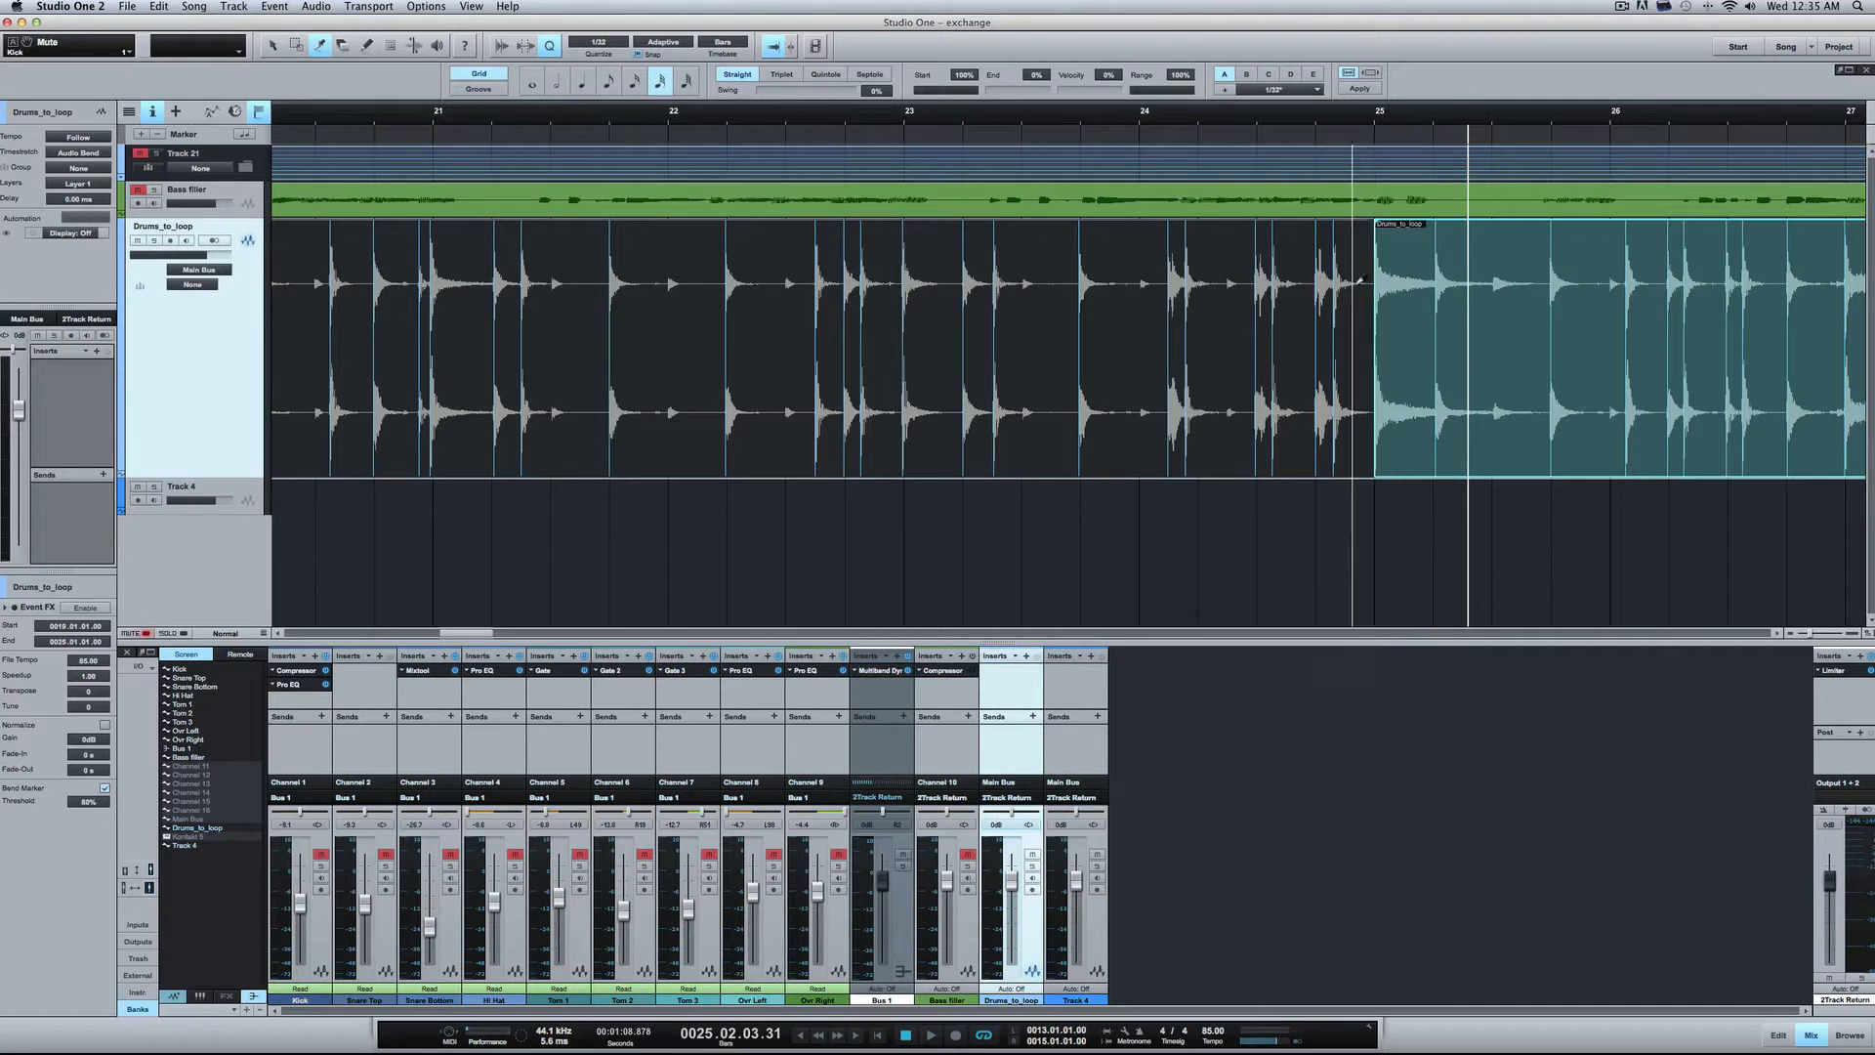
pyautogui.click(1146, 253)
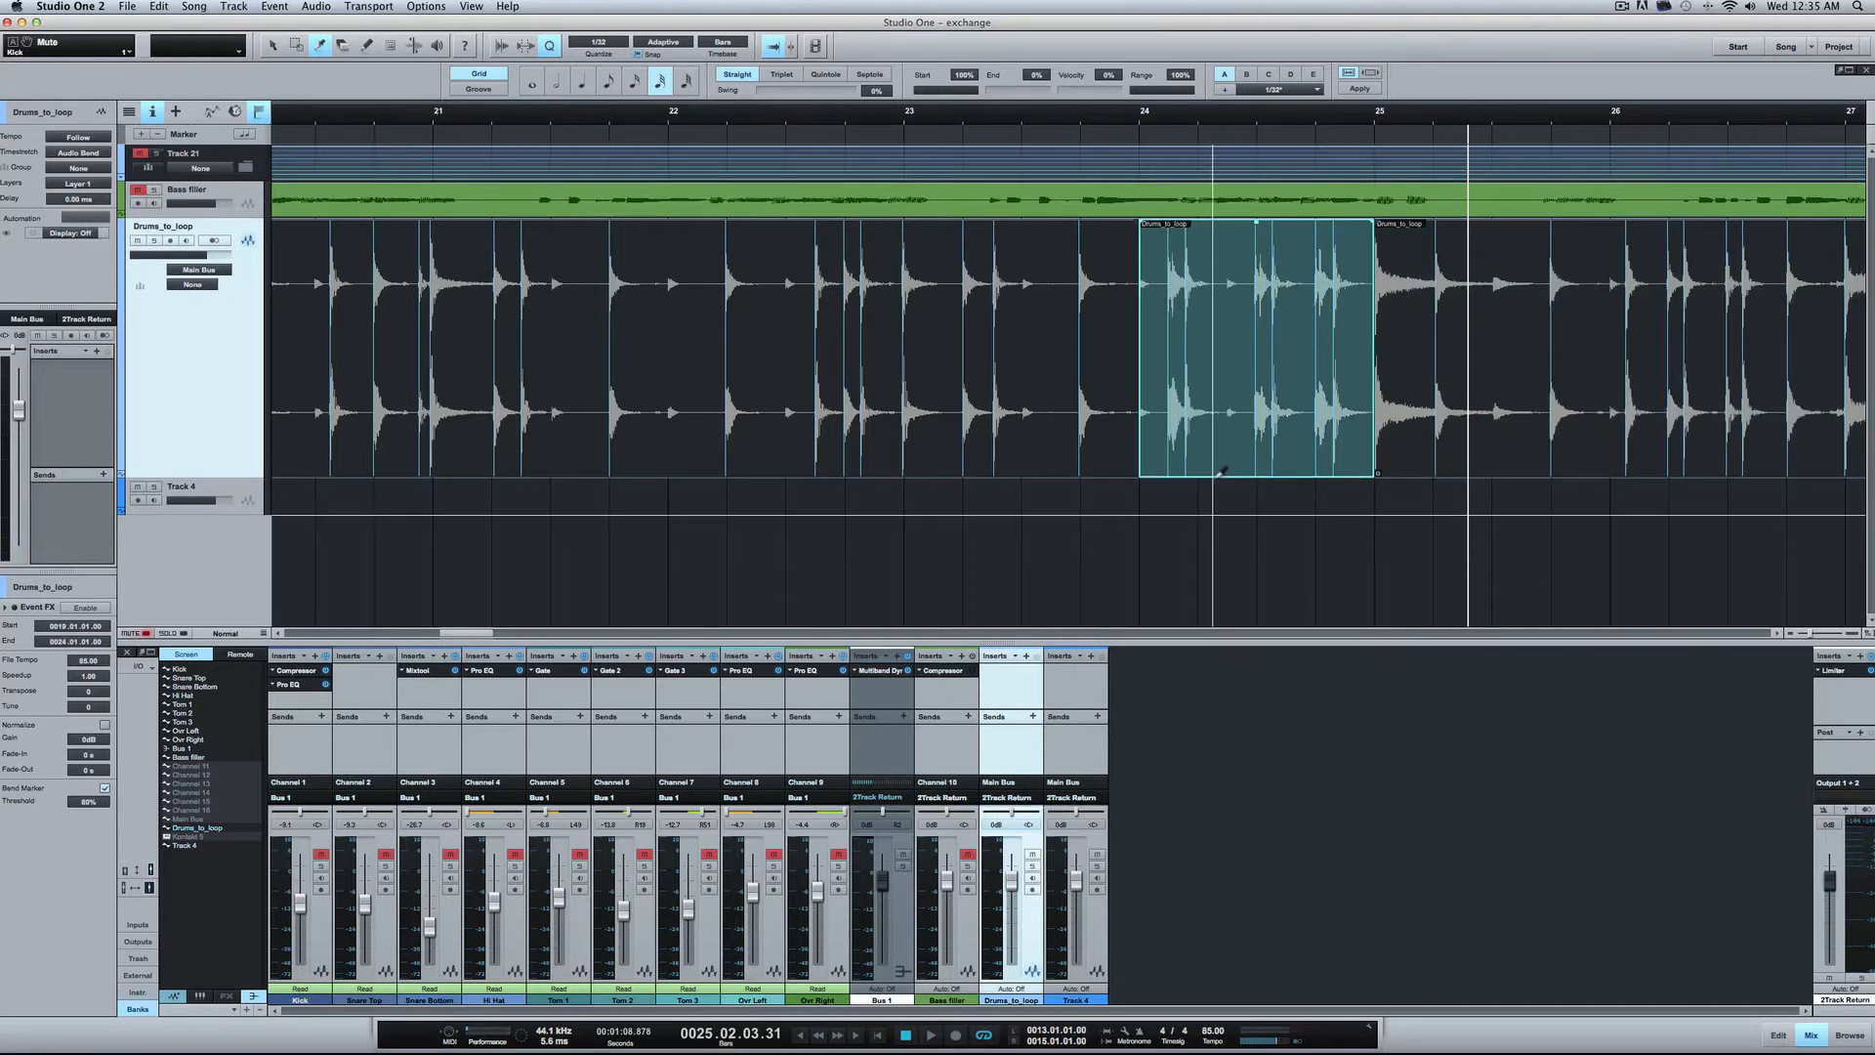
pyautogui.press('1')
pyautogui.moveTo(1255, 425); pyautogui.dragTo(1257, 507)
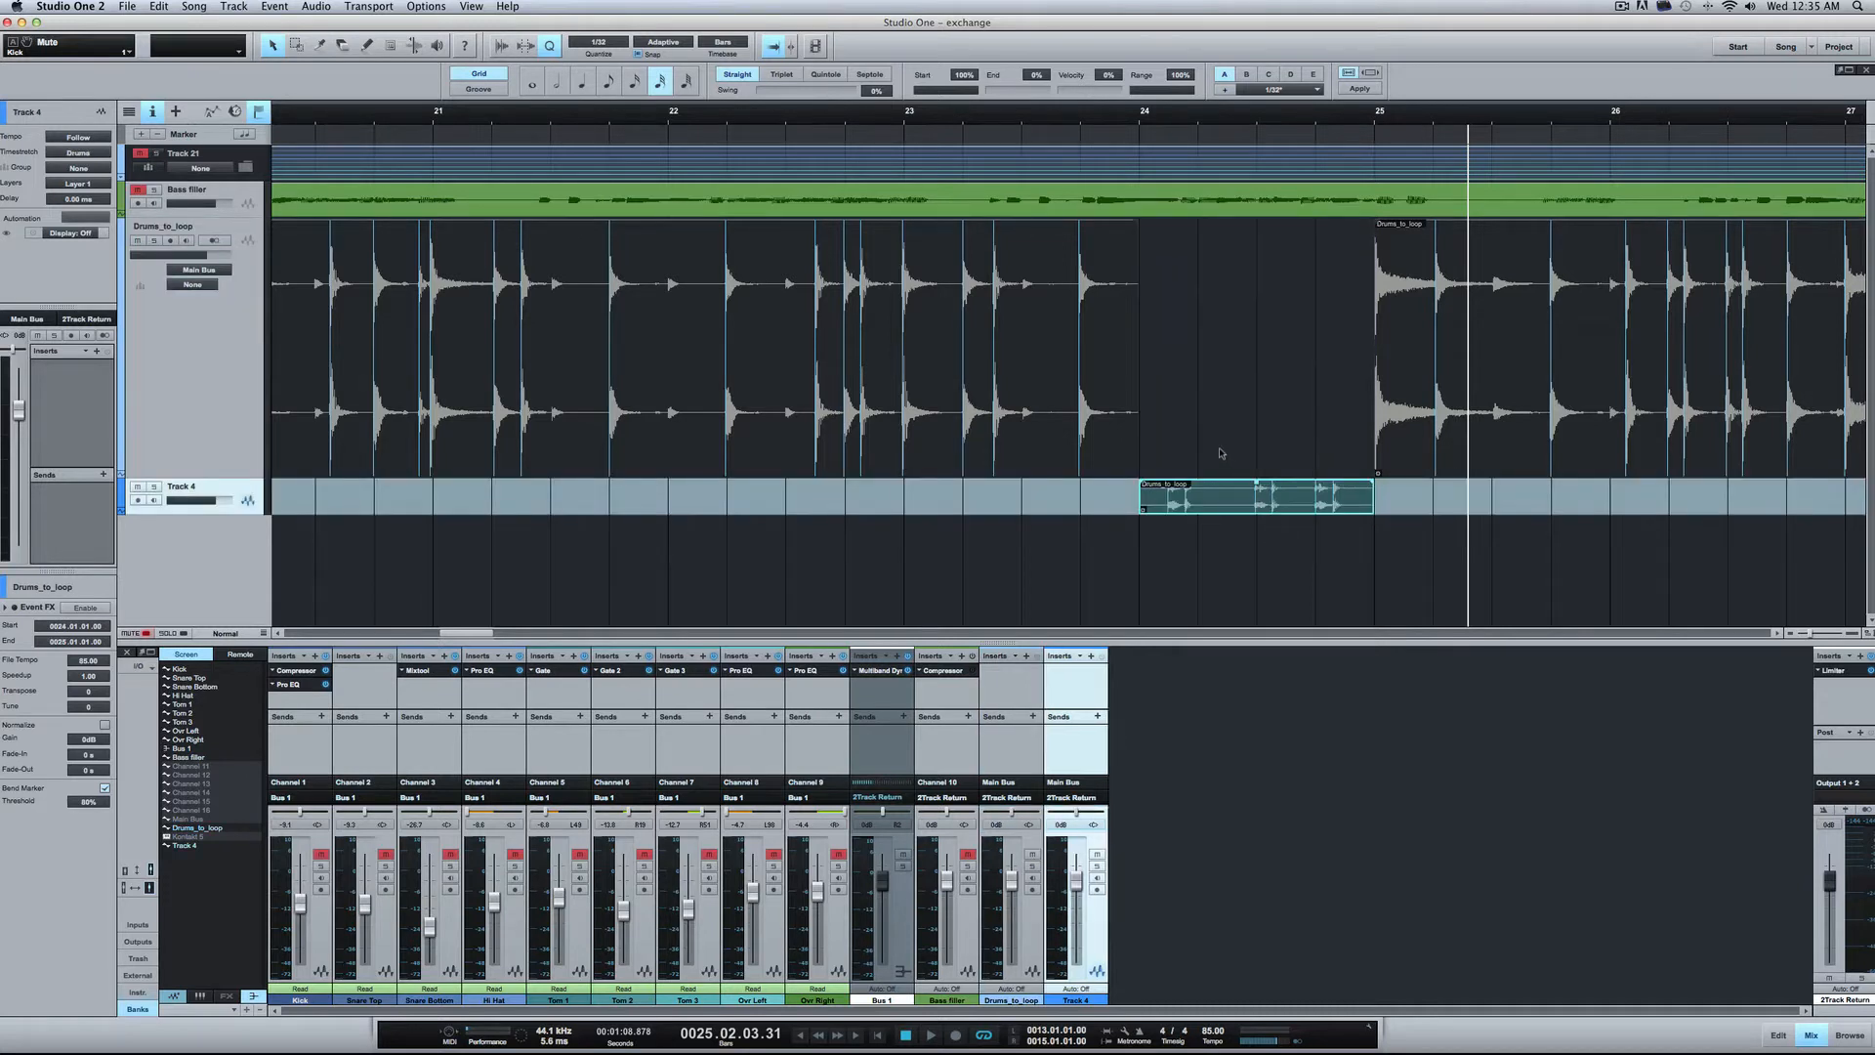
# Step: Set the loop range from bar 24 to bar 25 and audition the one-bar piece on Track 4
pyautogui.moveTo(1142, 110); pyautogui.dragTo(1415, 102)
pyautogui.press('space')
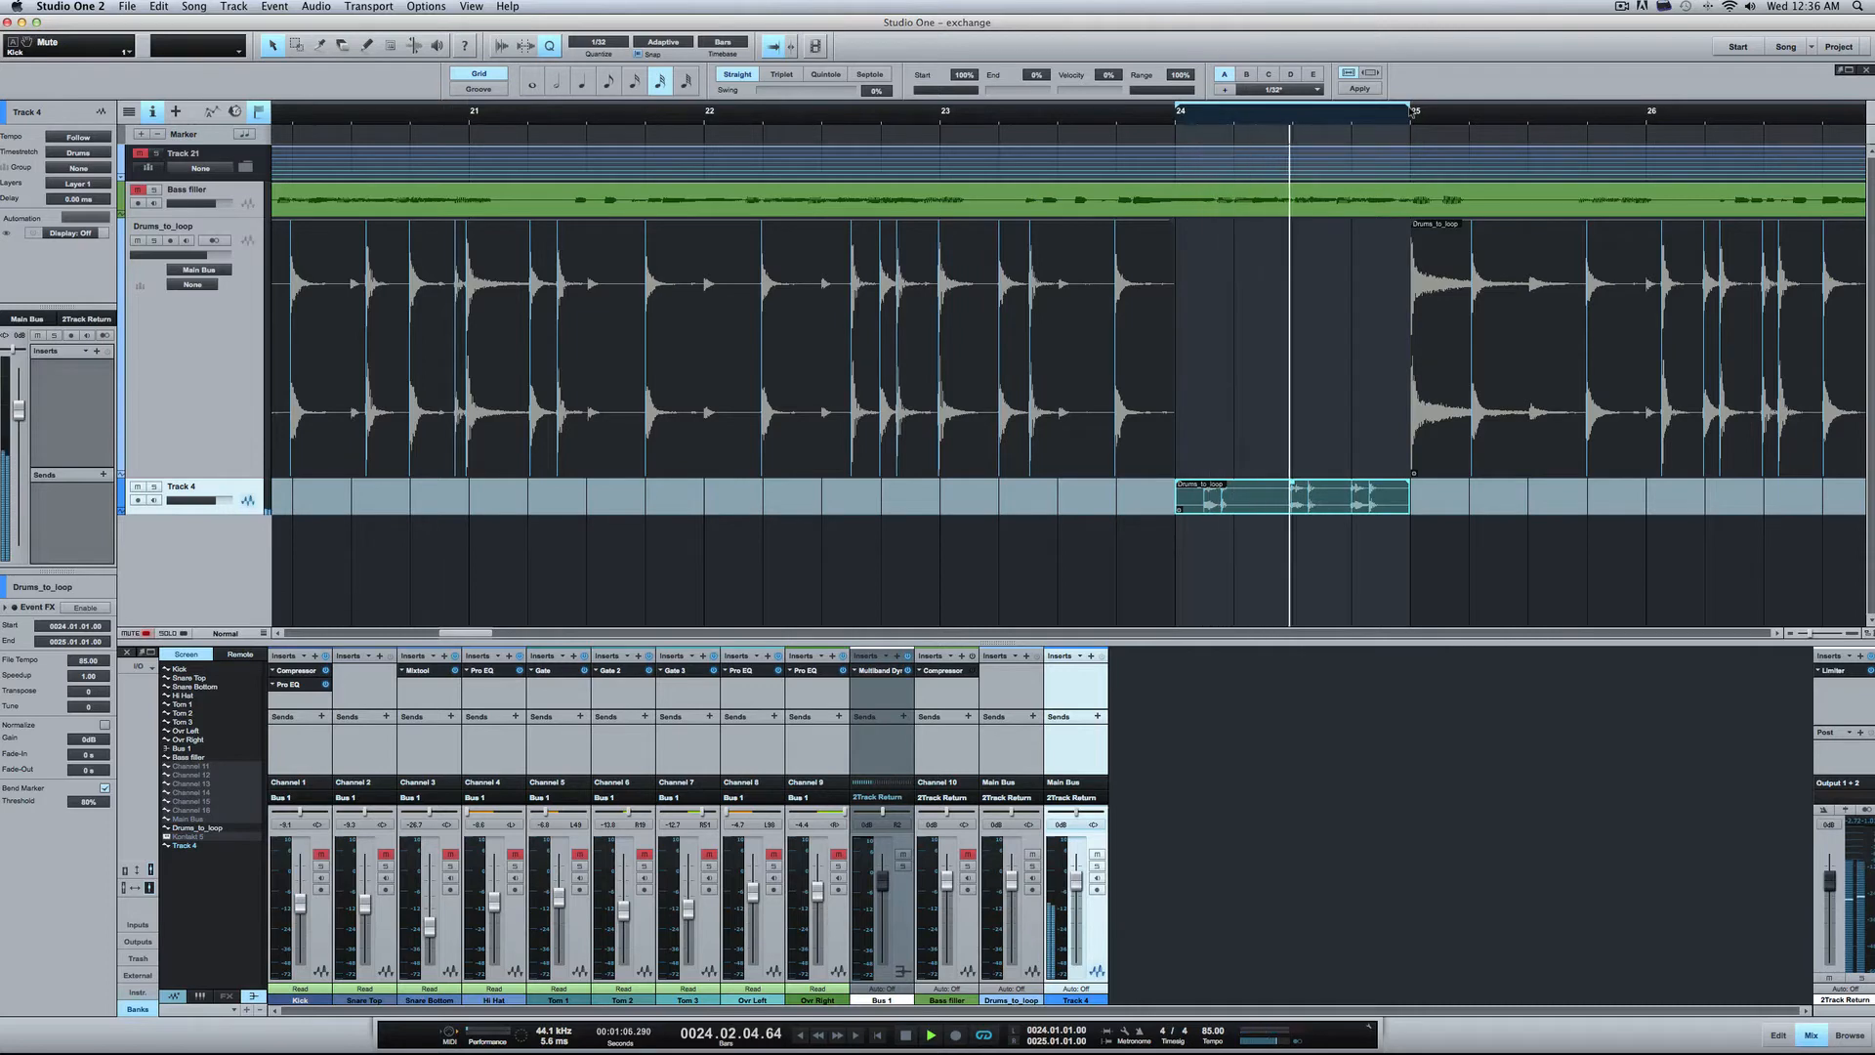
pyautogui.press('space')
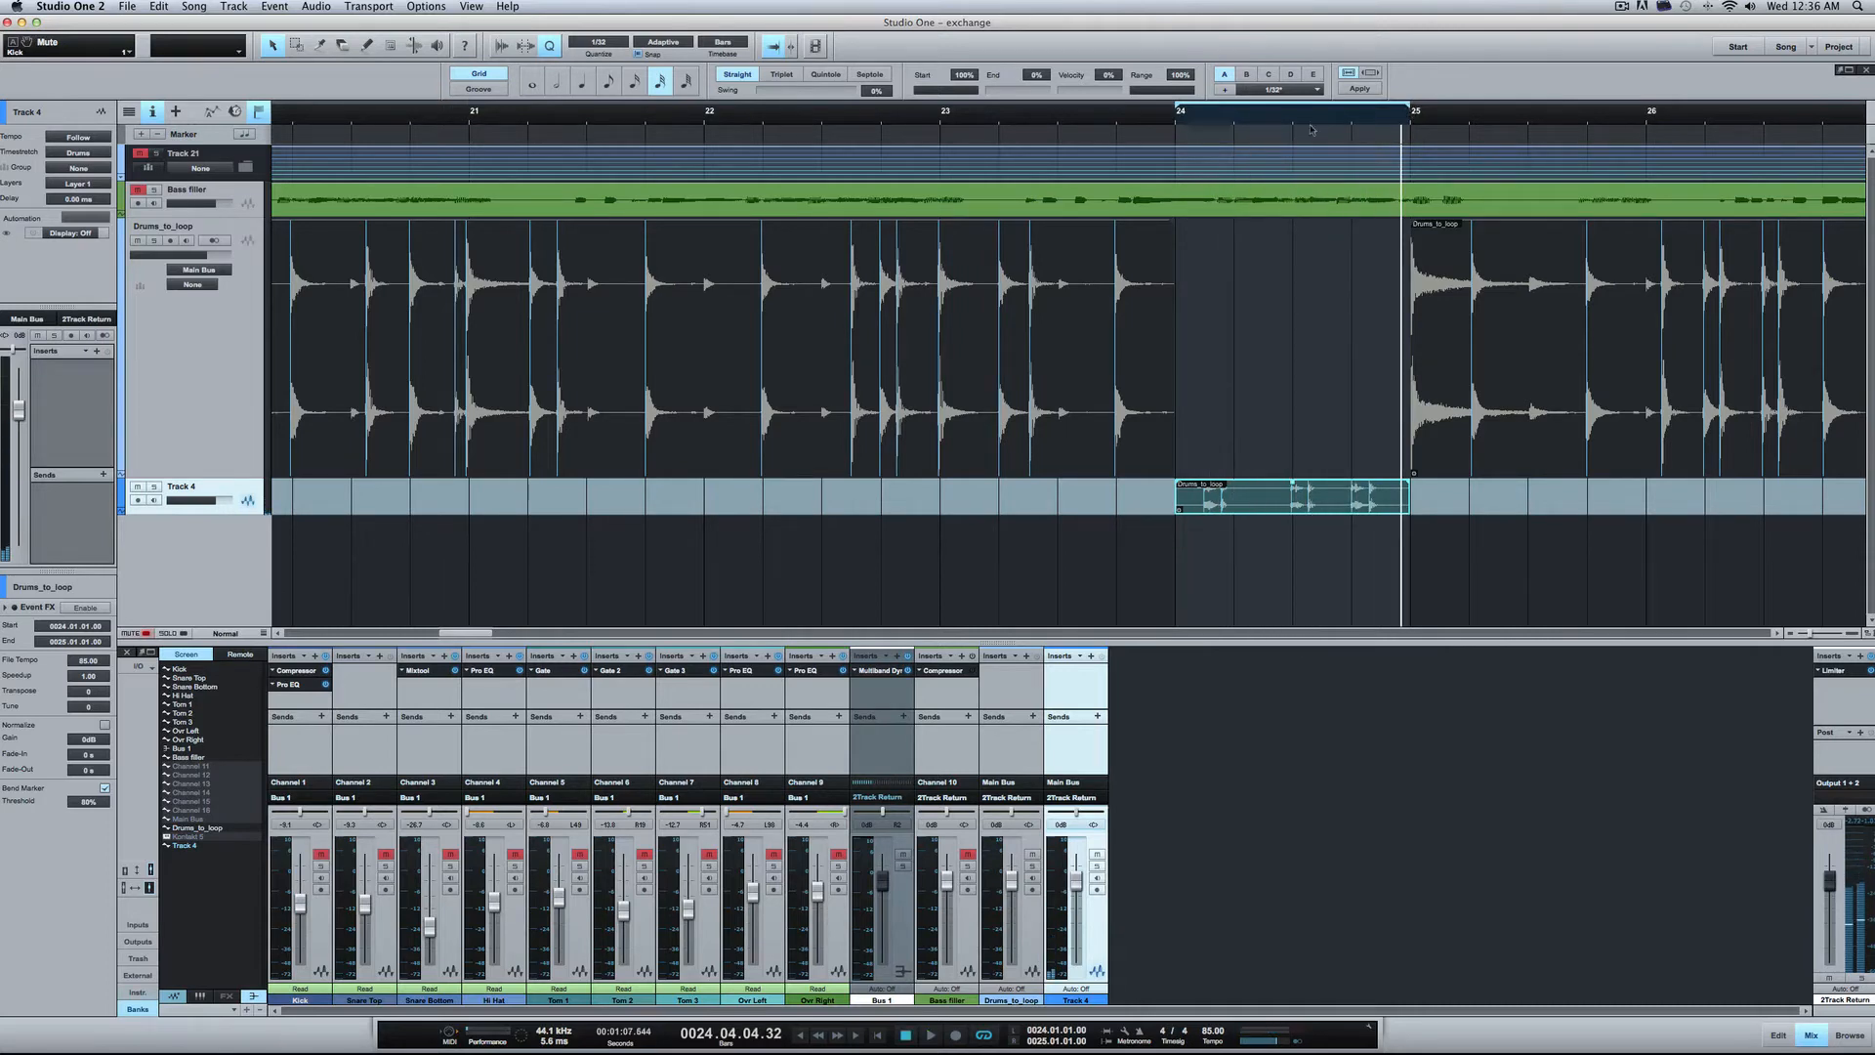
# Step: Listen to the early Drums_to_loop section from the middle of bar 6 to find another loop
pyautogui.hscroll(-10, 827, 534)
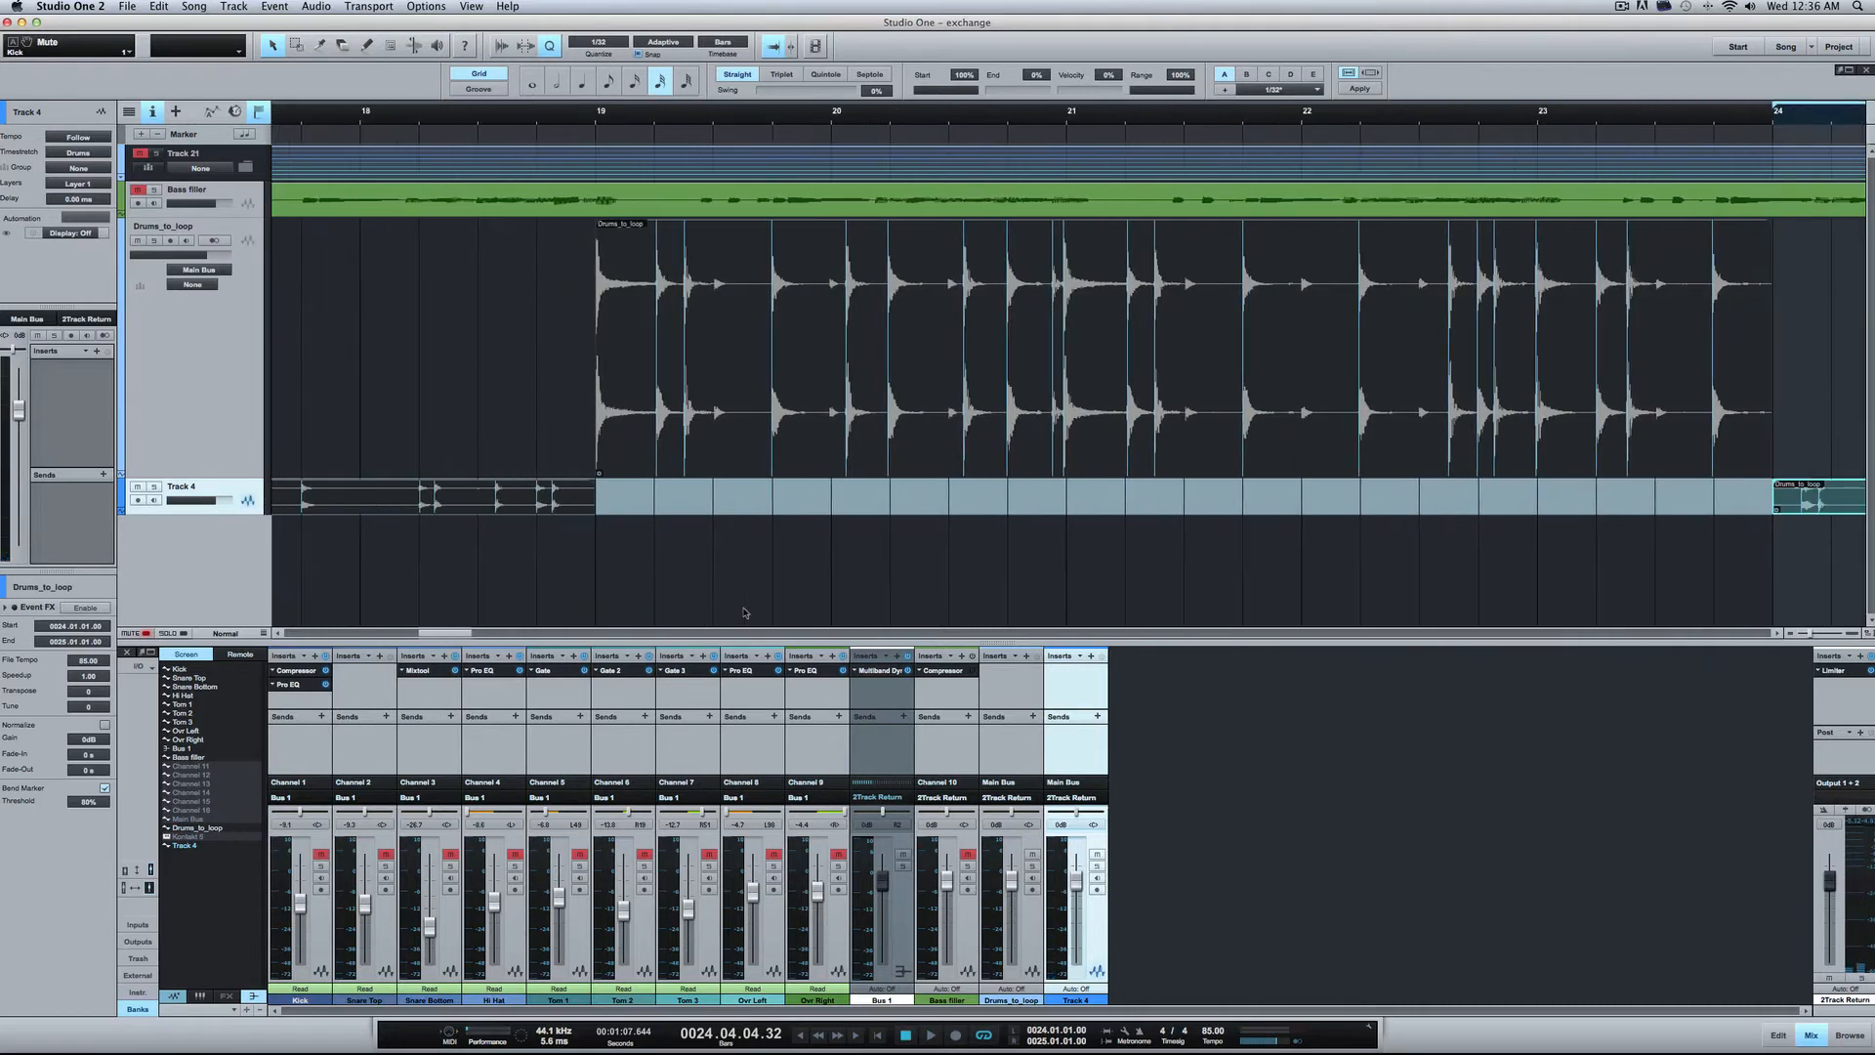
pyautogui.hscroll(-20, 721, 557)
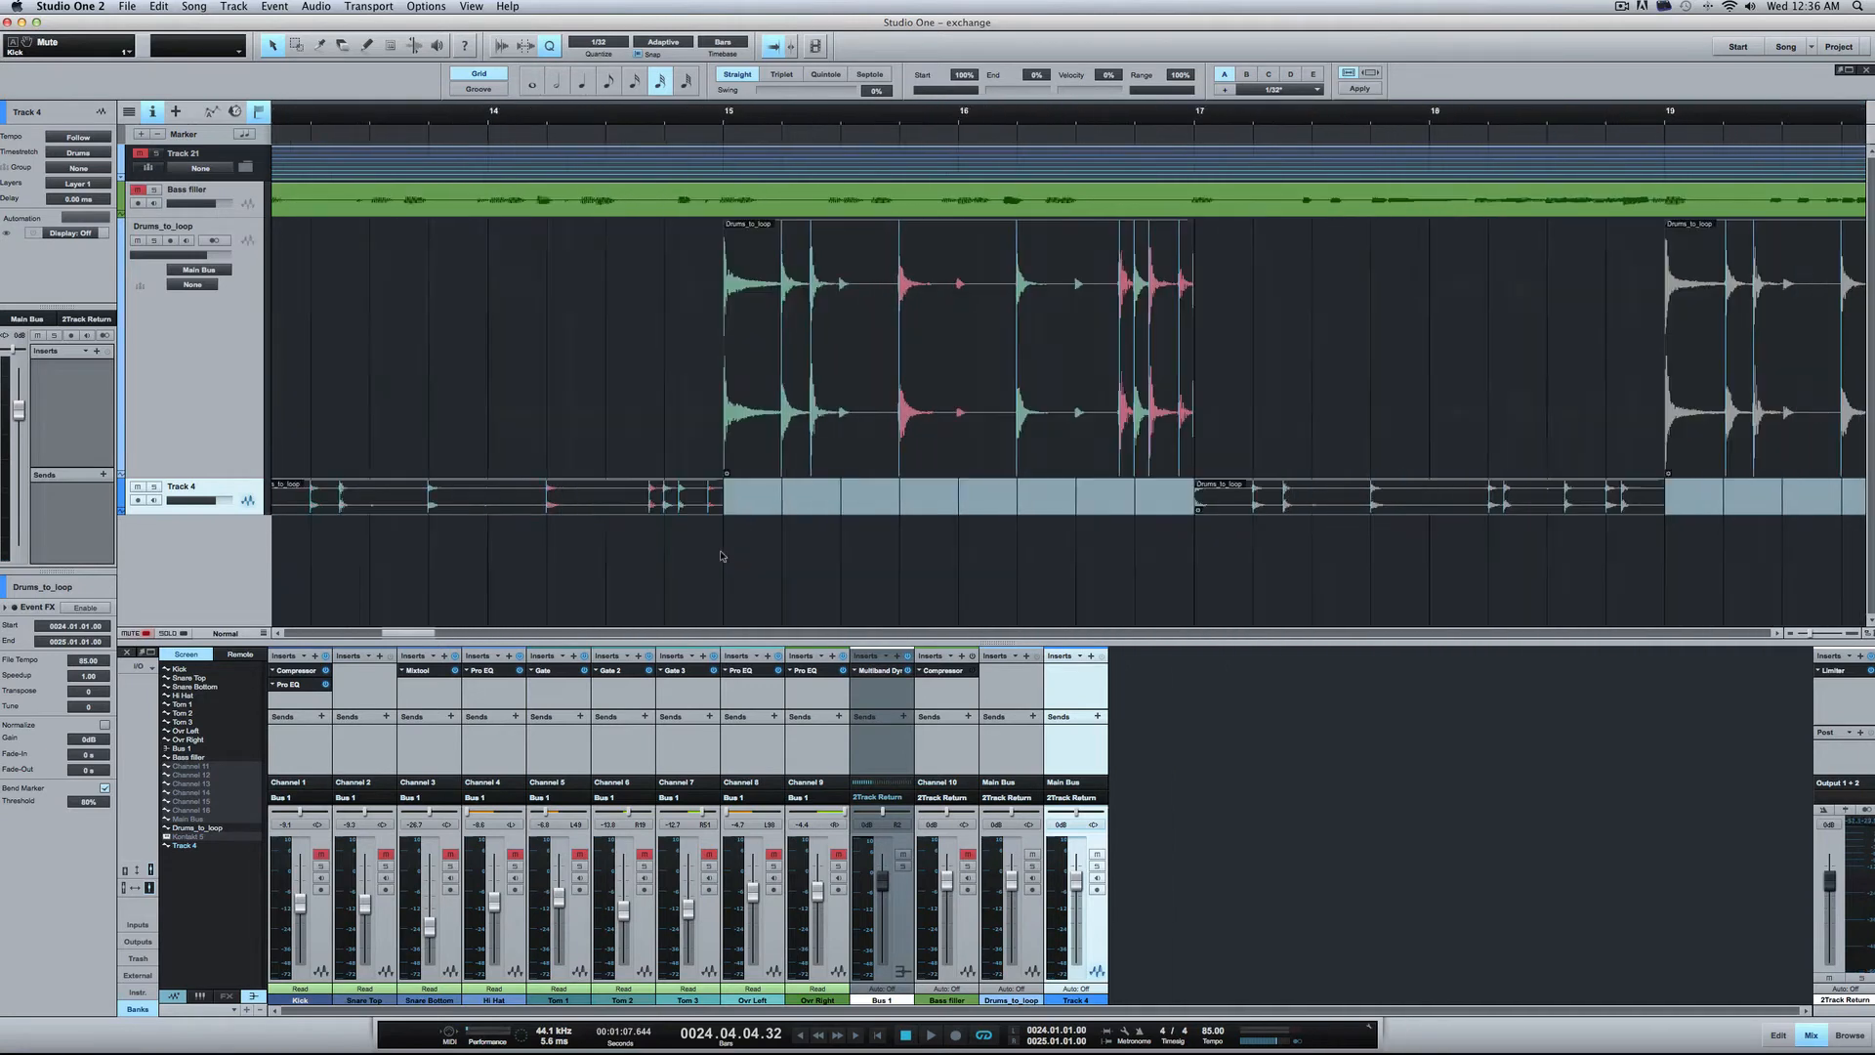
pyautogui.hscroll(-2, 721, 557)
pyautogui.press('w')
pyautogui.press('w')
pyautogui.press('w')
pyautogui.press('w')
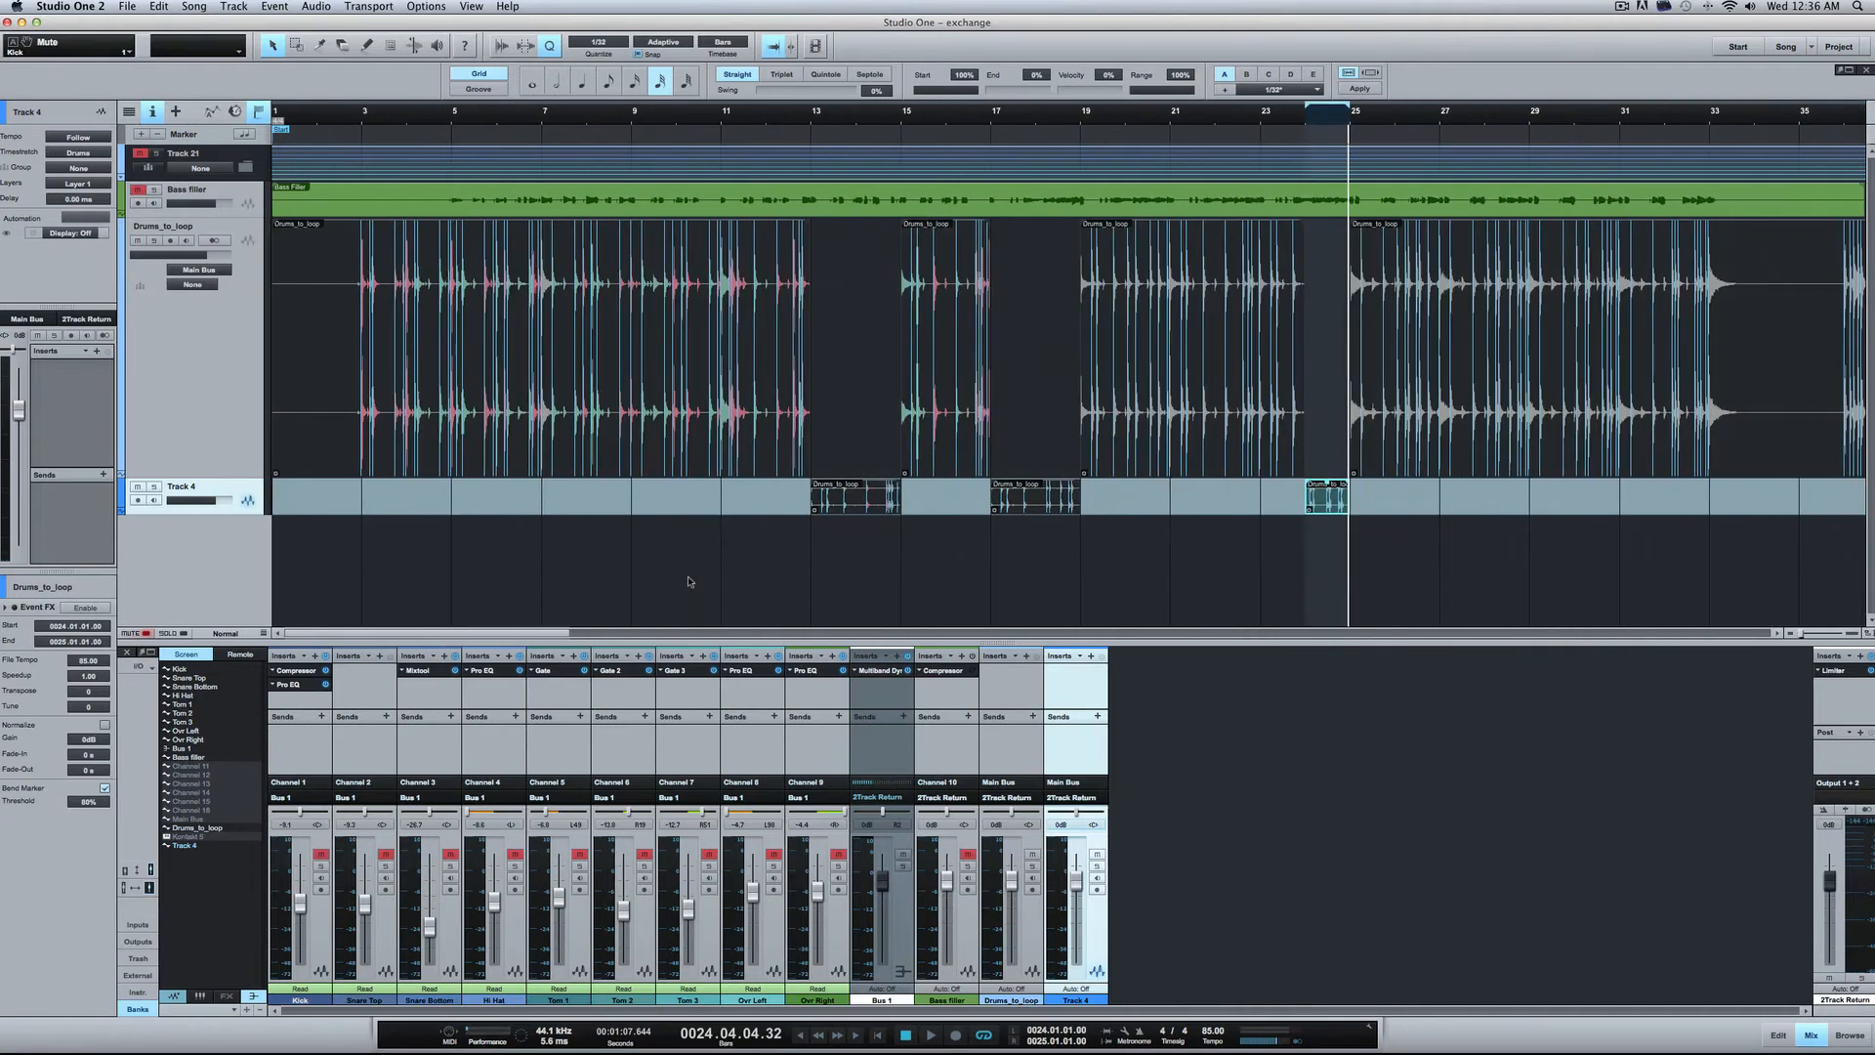
pyautogui.click(539, 123)
pyautogui.click(521, 122)
pyautogui.press('space')
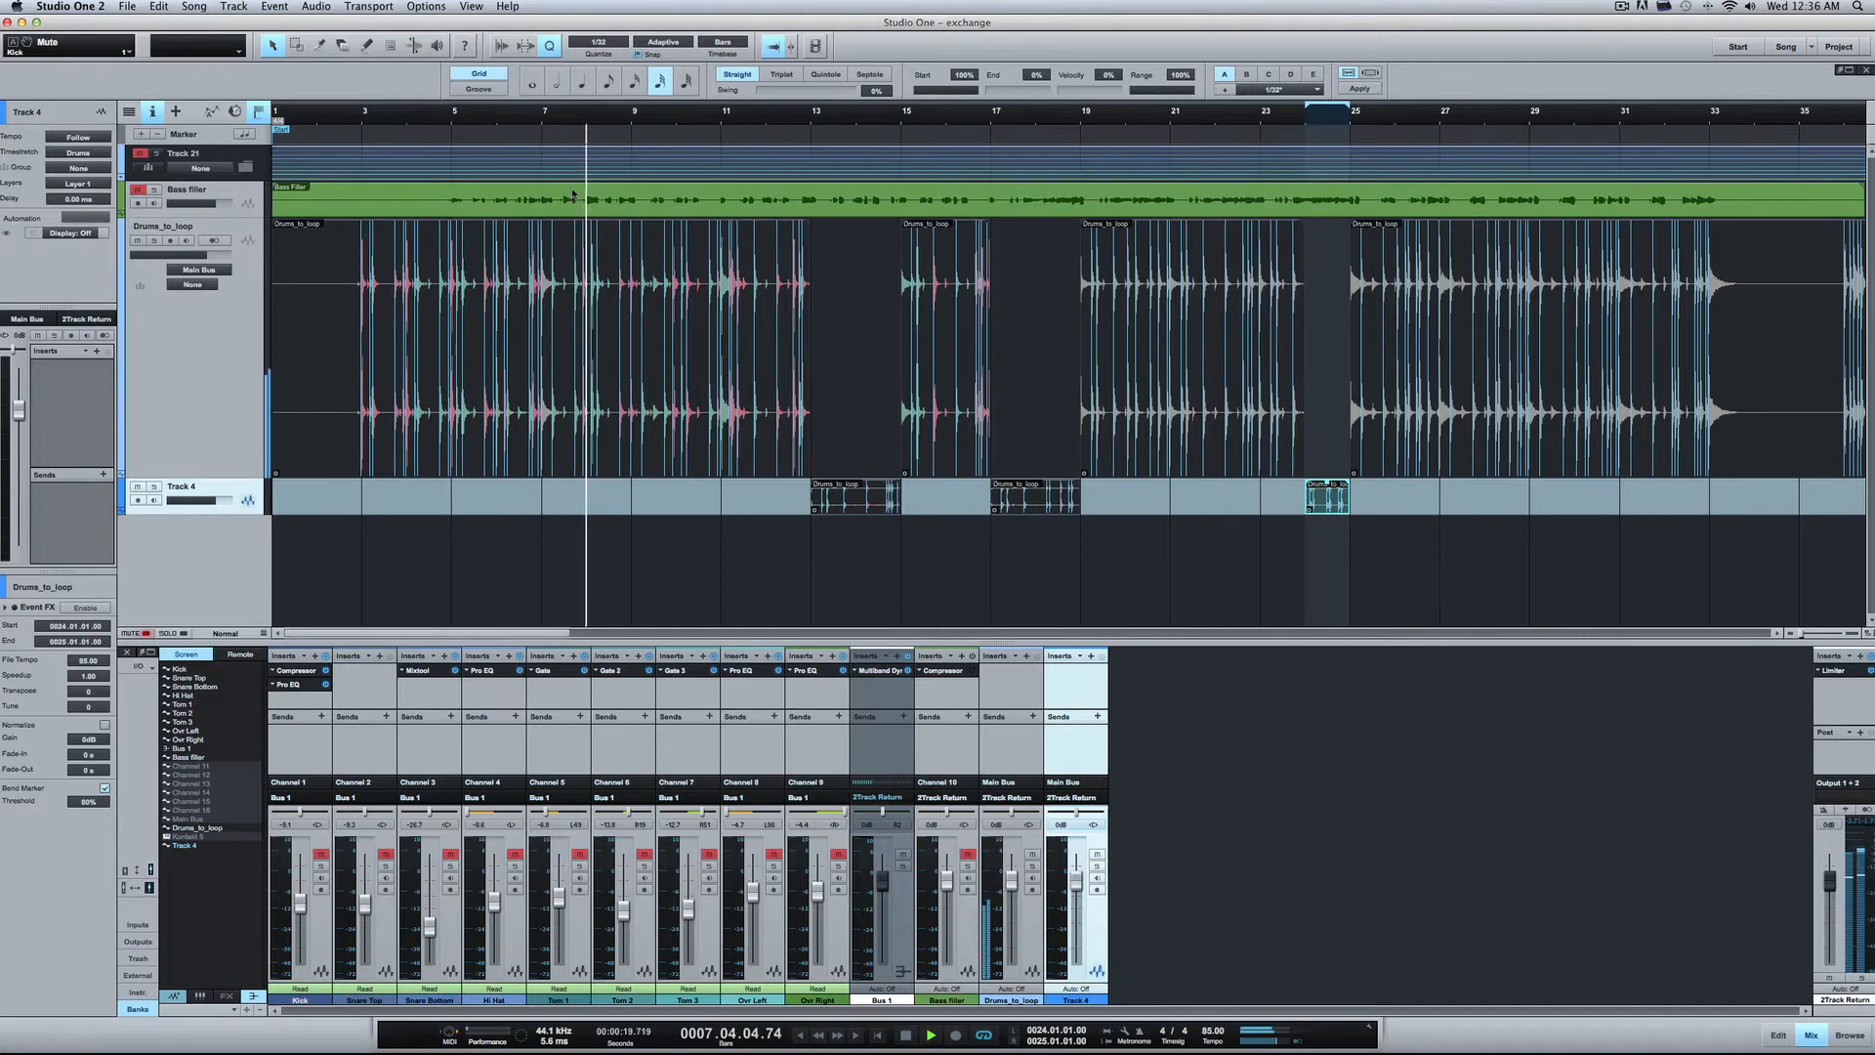
pyautogui.press('e')
pyautogui.press('e')
pyautogui.press('e')
pyautogui.press('e')
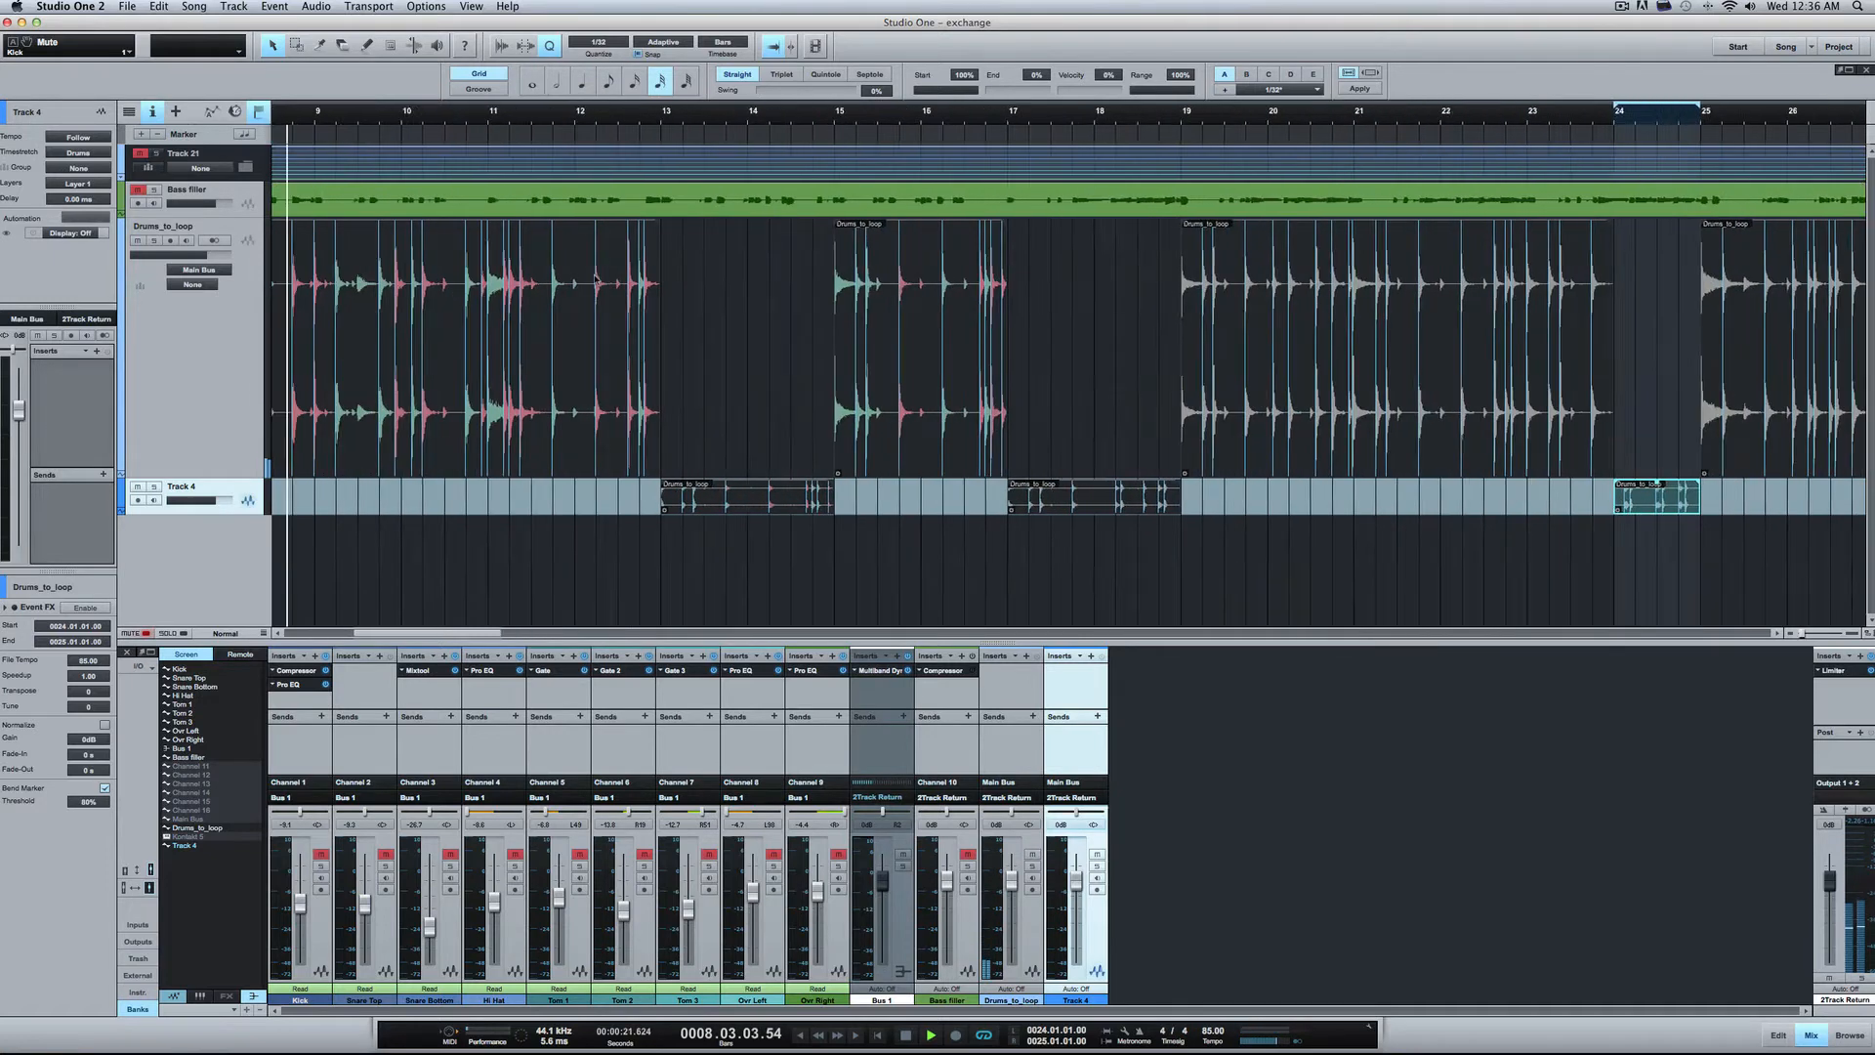
pyautogui.hscroll(-10, 593, 279)
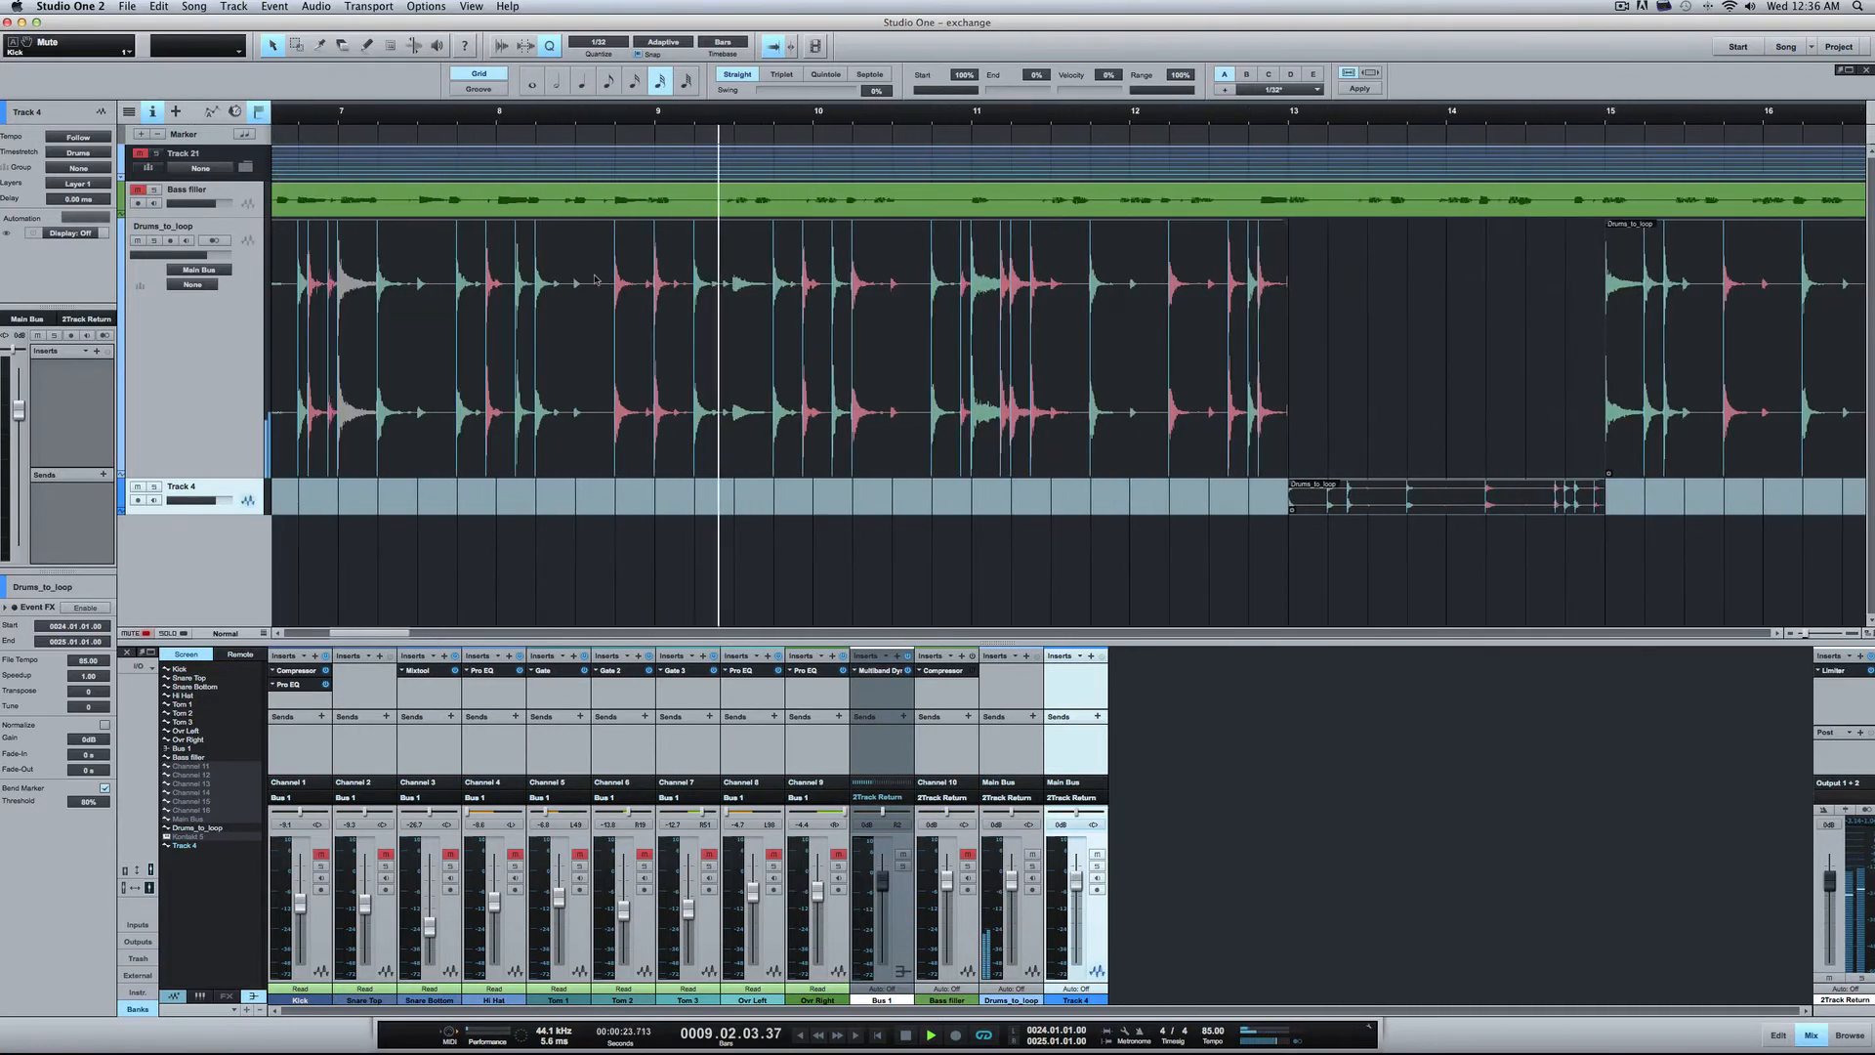
pyautogui.press('space')
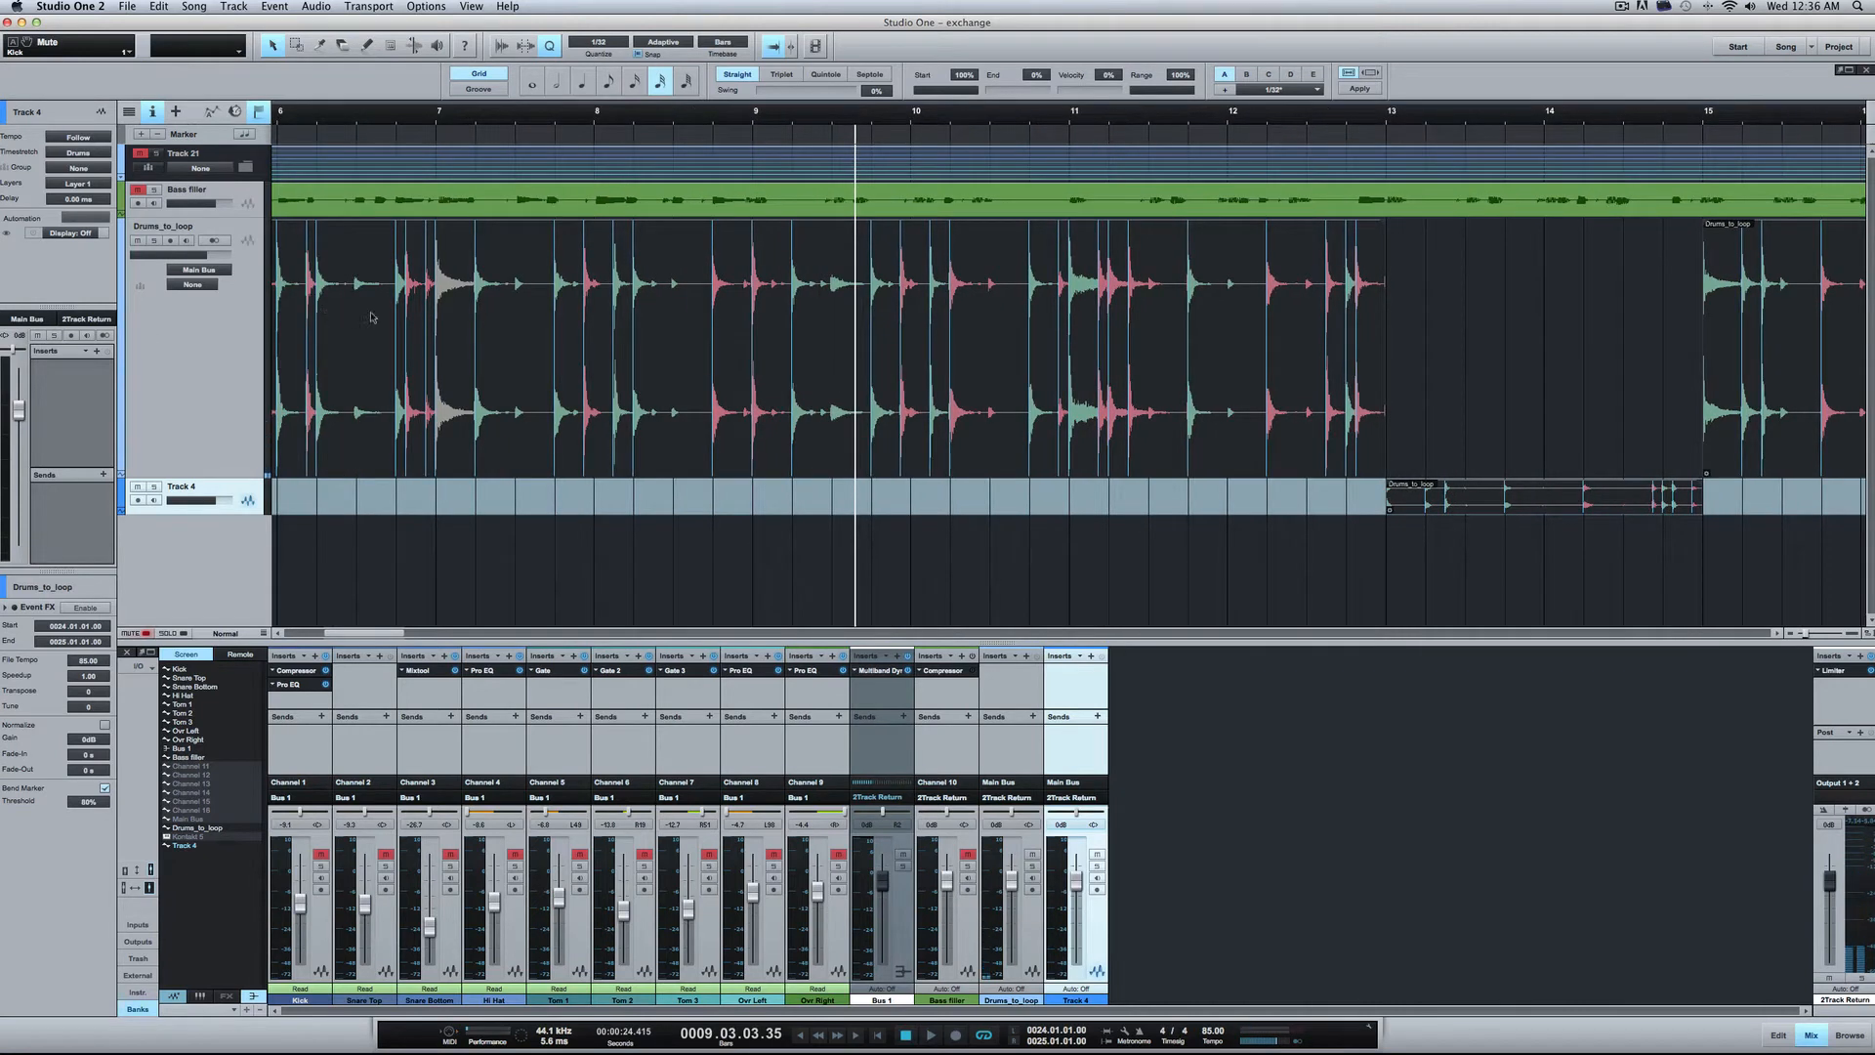
# Step: Split the Drums_to_loop event at bars 7 and 9 and move the two-bar piece straight down onto Track 4
pyautogui.press('3')
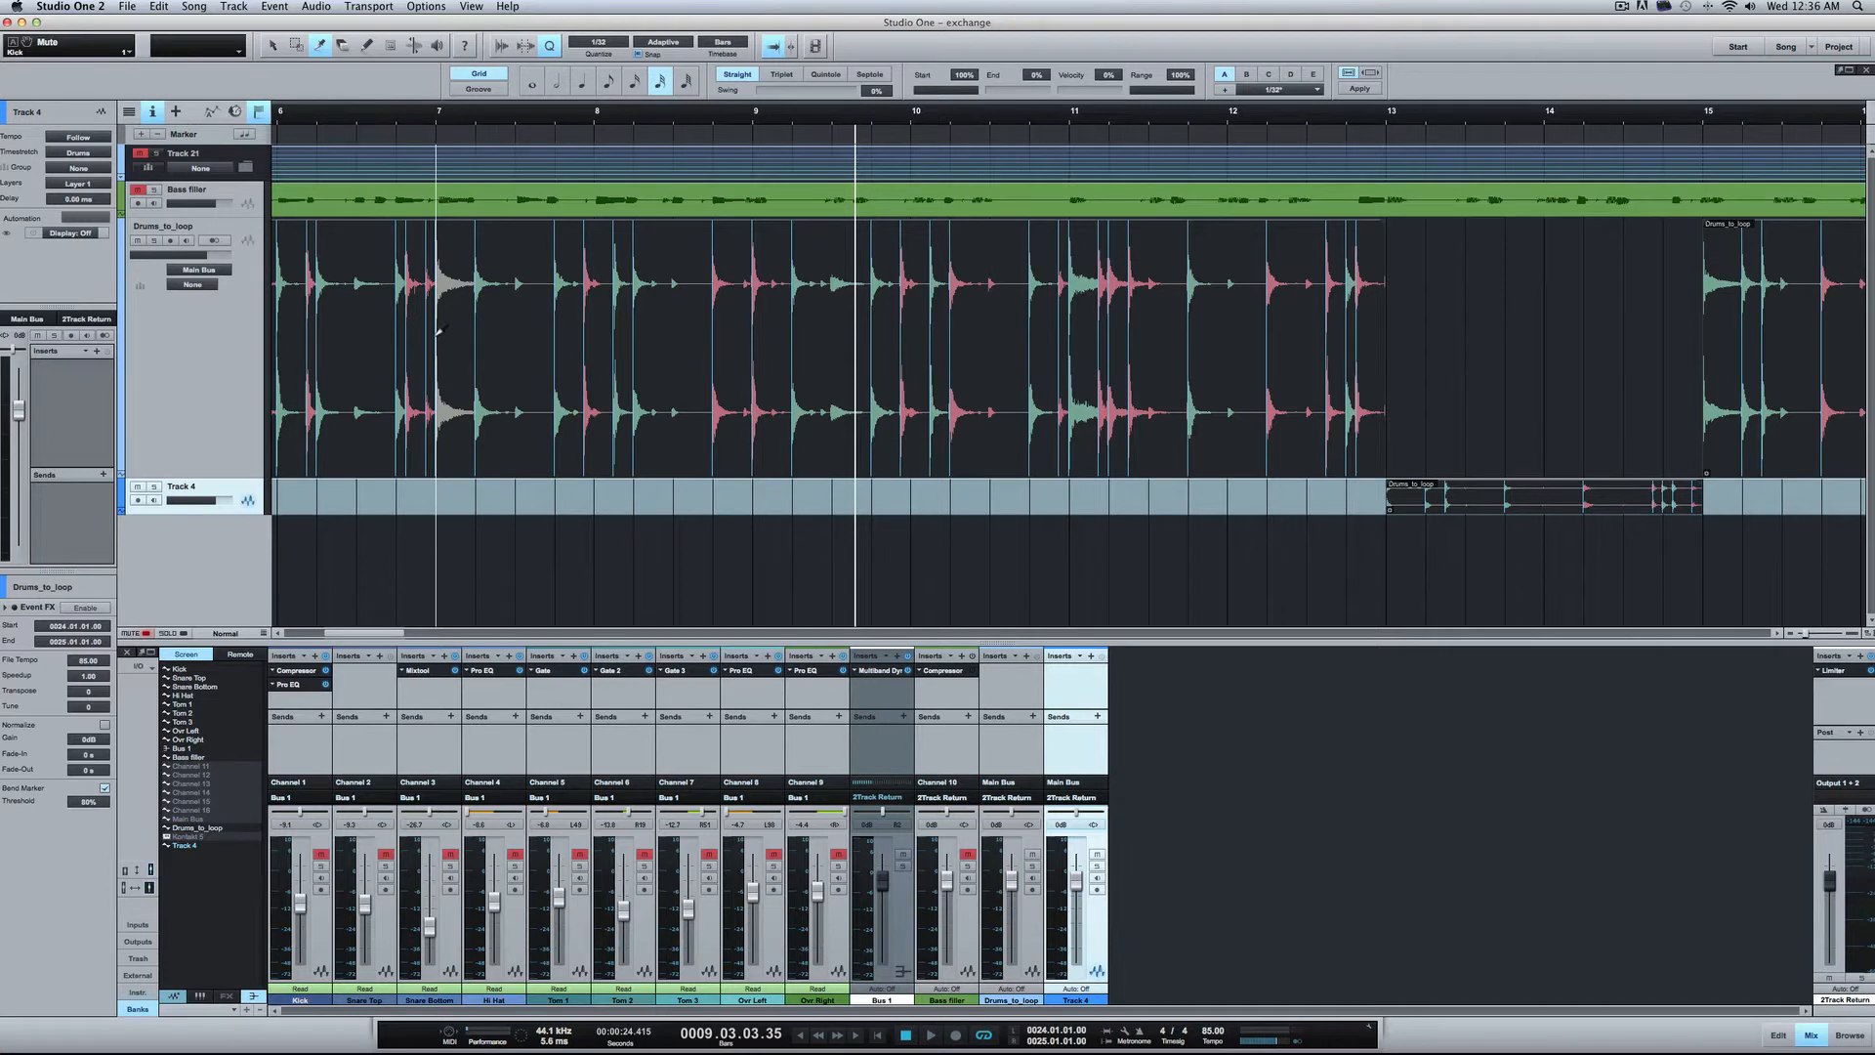
pyautogui.click(437, 330)
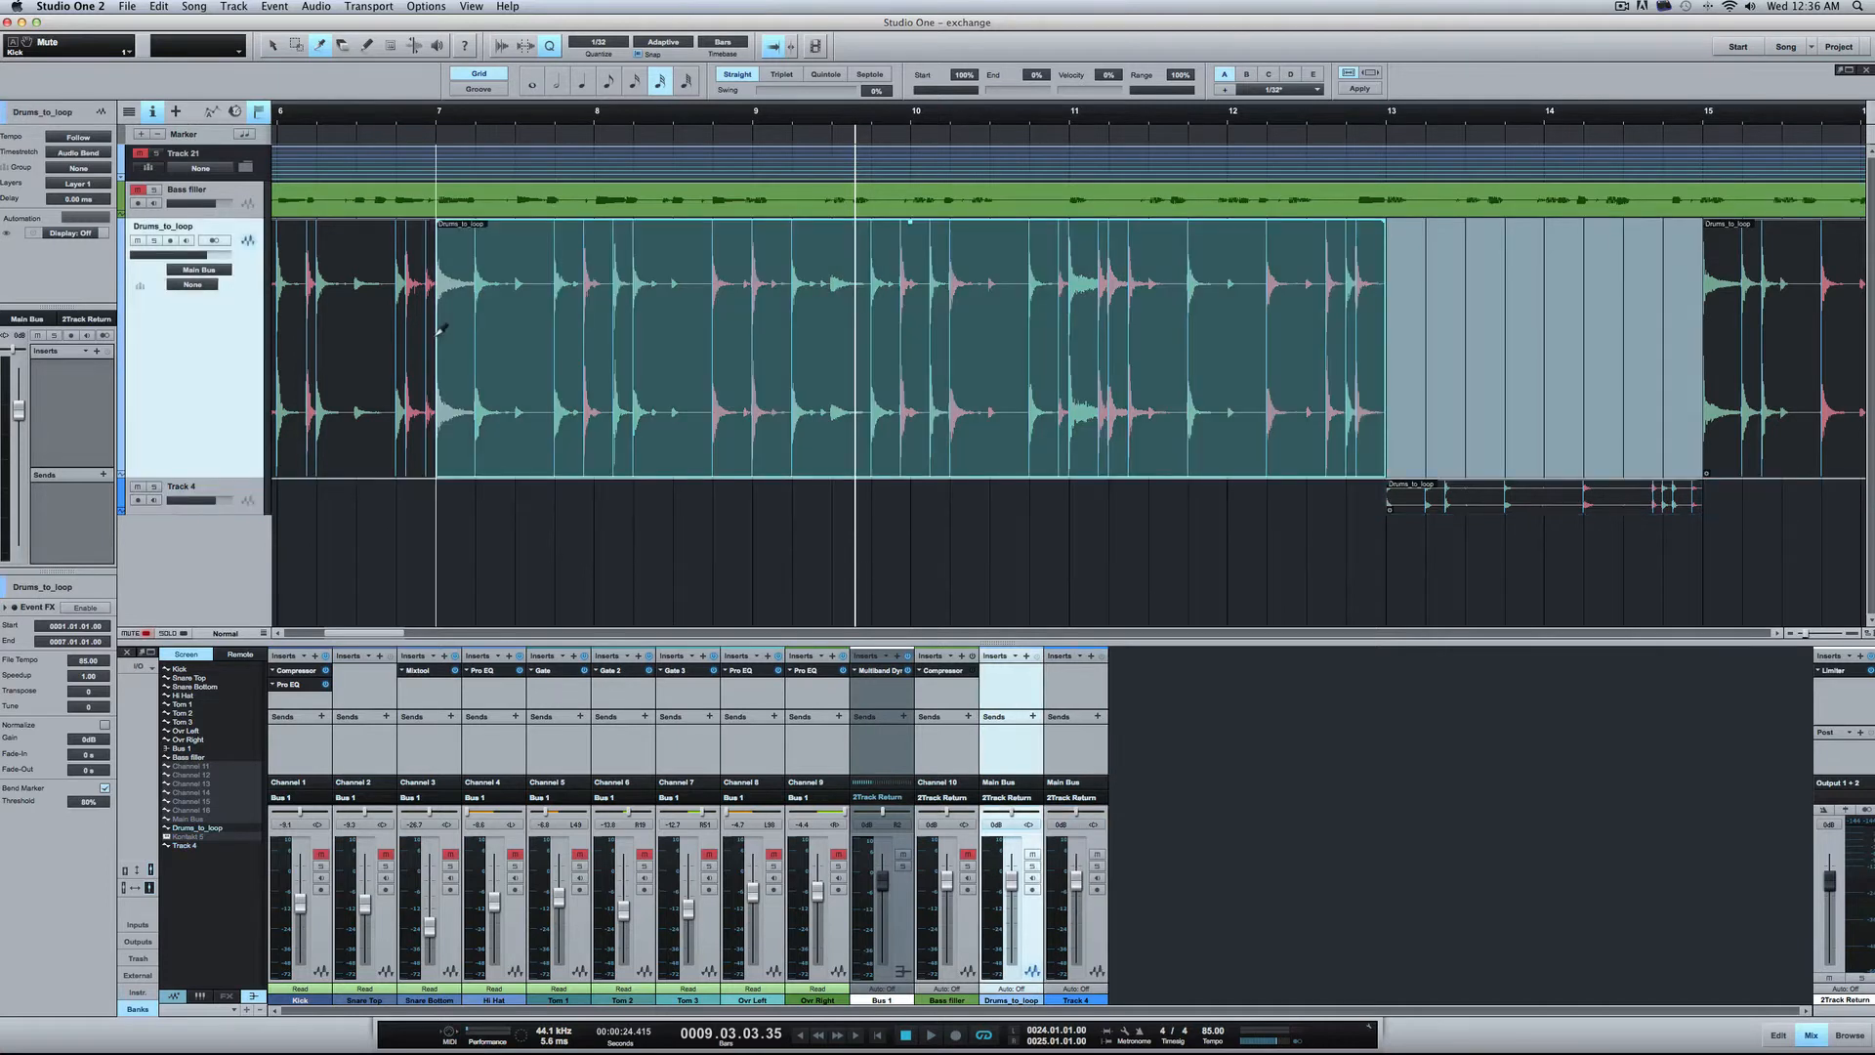
pyautogui.click(761, 330)
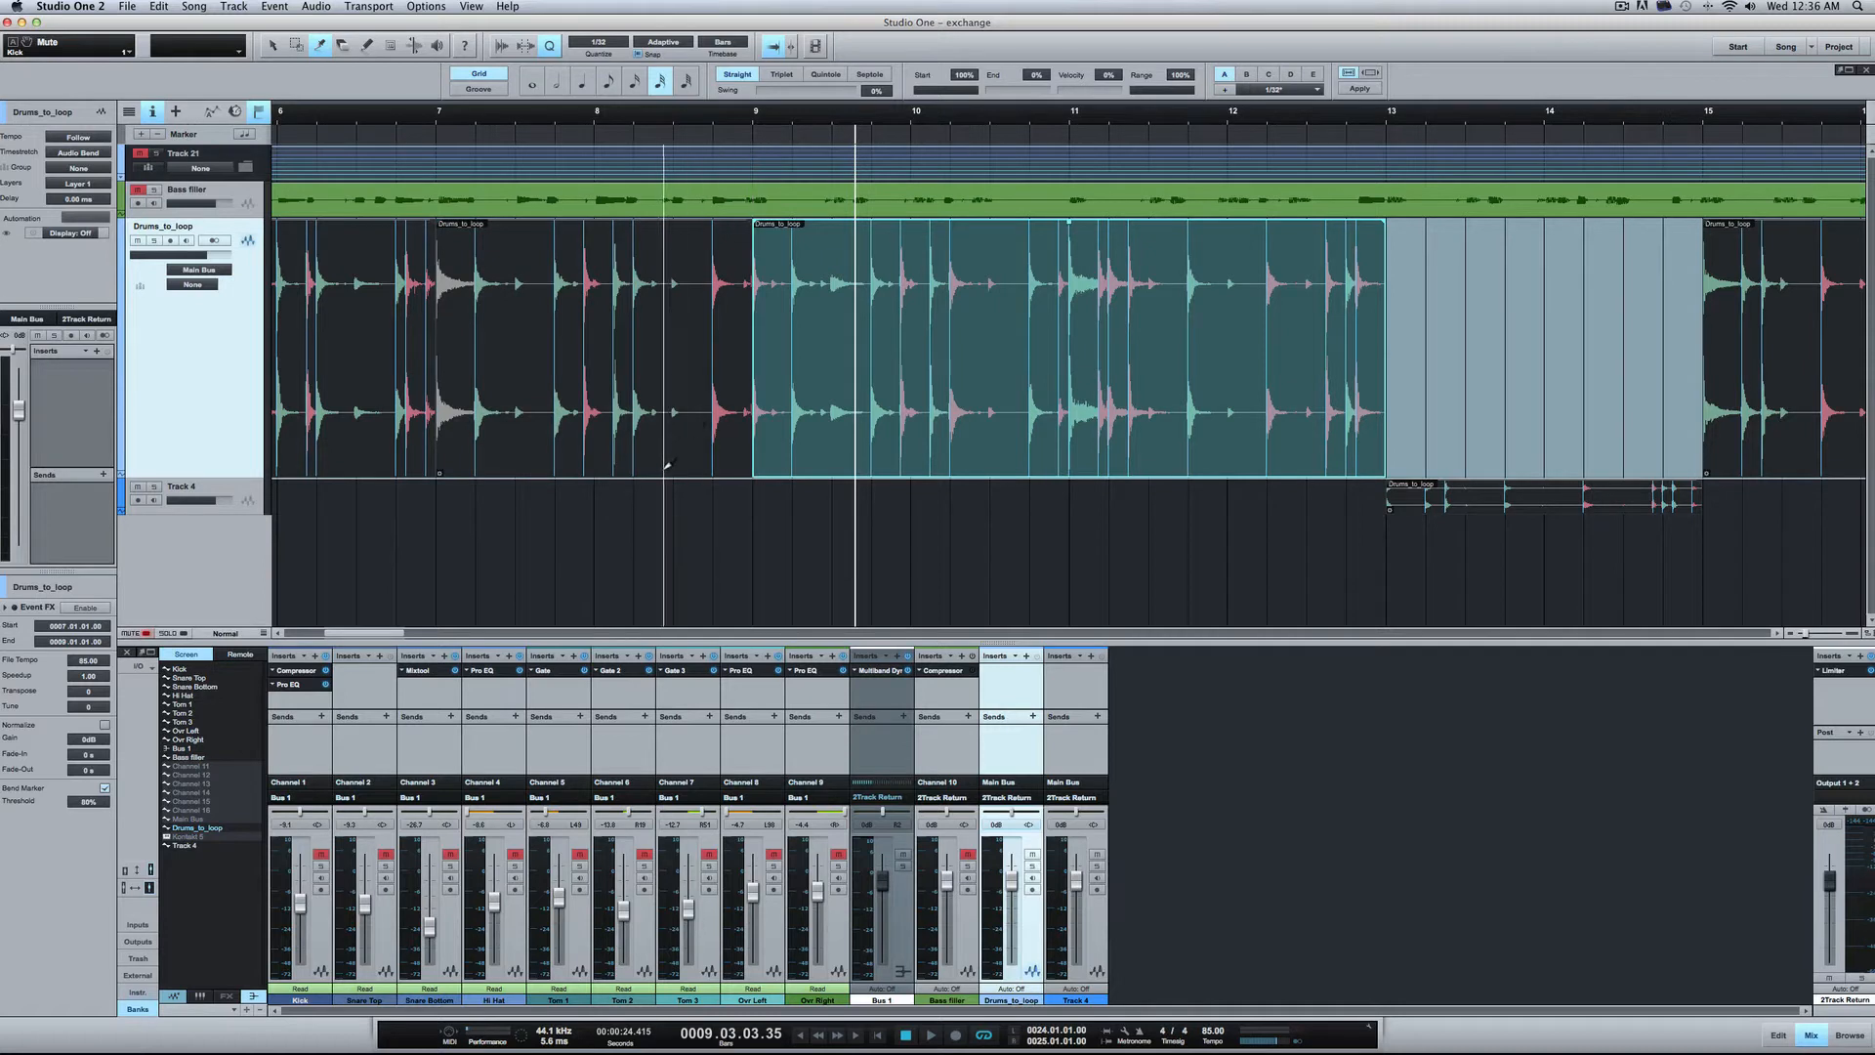
pyautogui.press('1')
pyautogui.moveTo(589, 391); pyautogui.dragTo(586, 493)
pyautogui.click(586, 535)
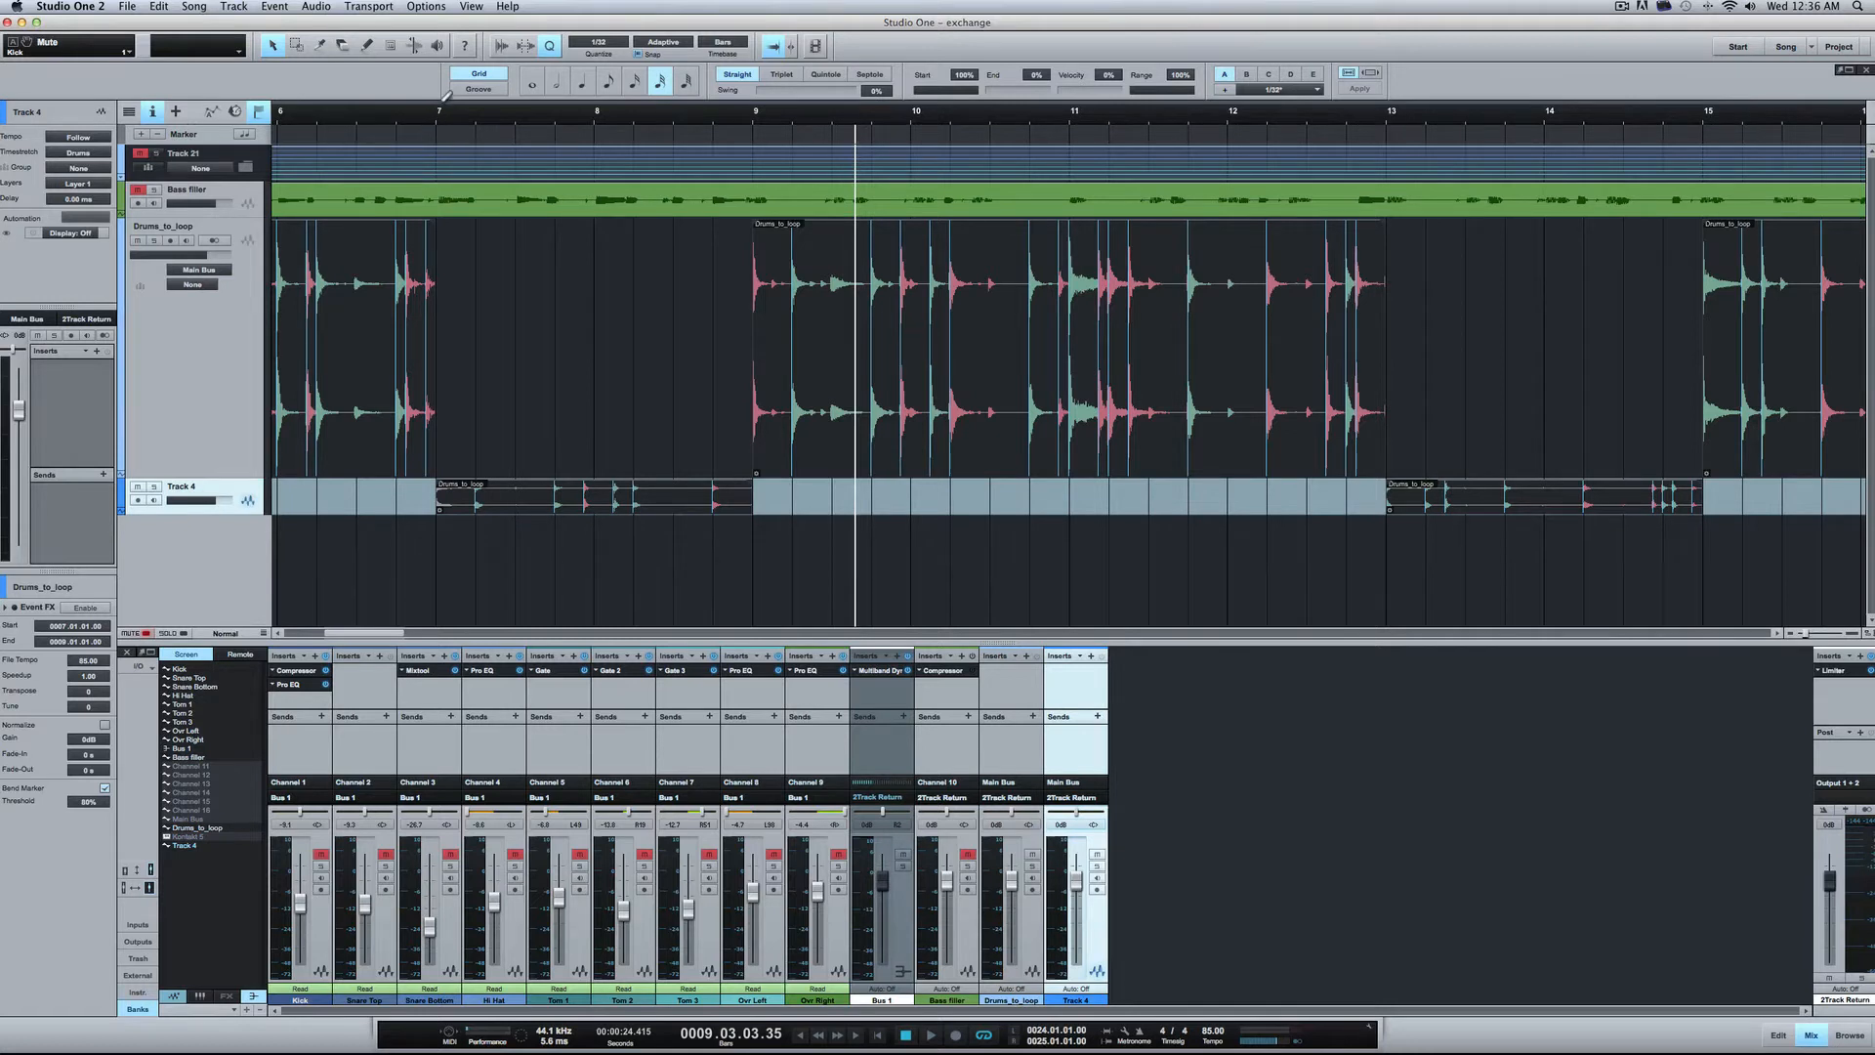
# Step: Set the loop range from bar 7 to bar 9 and audition the two-bar piece on Track 4
pyautogui.moveTo(445, 107); pyautogui.dragTo(749, 126)
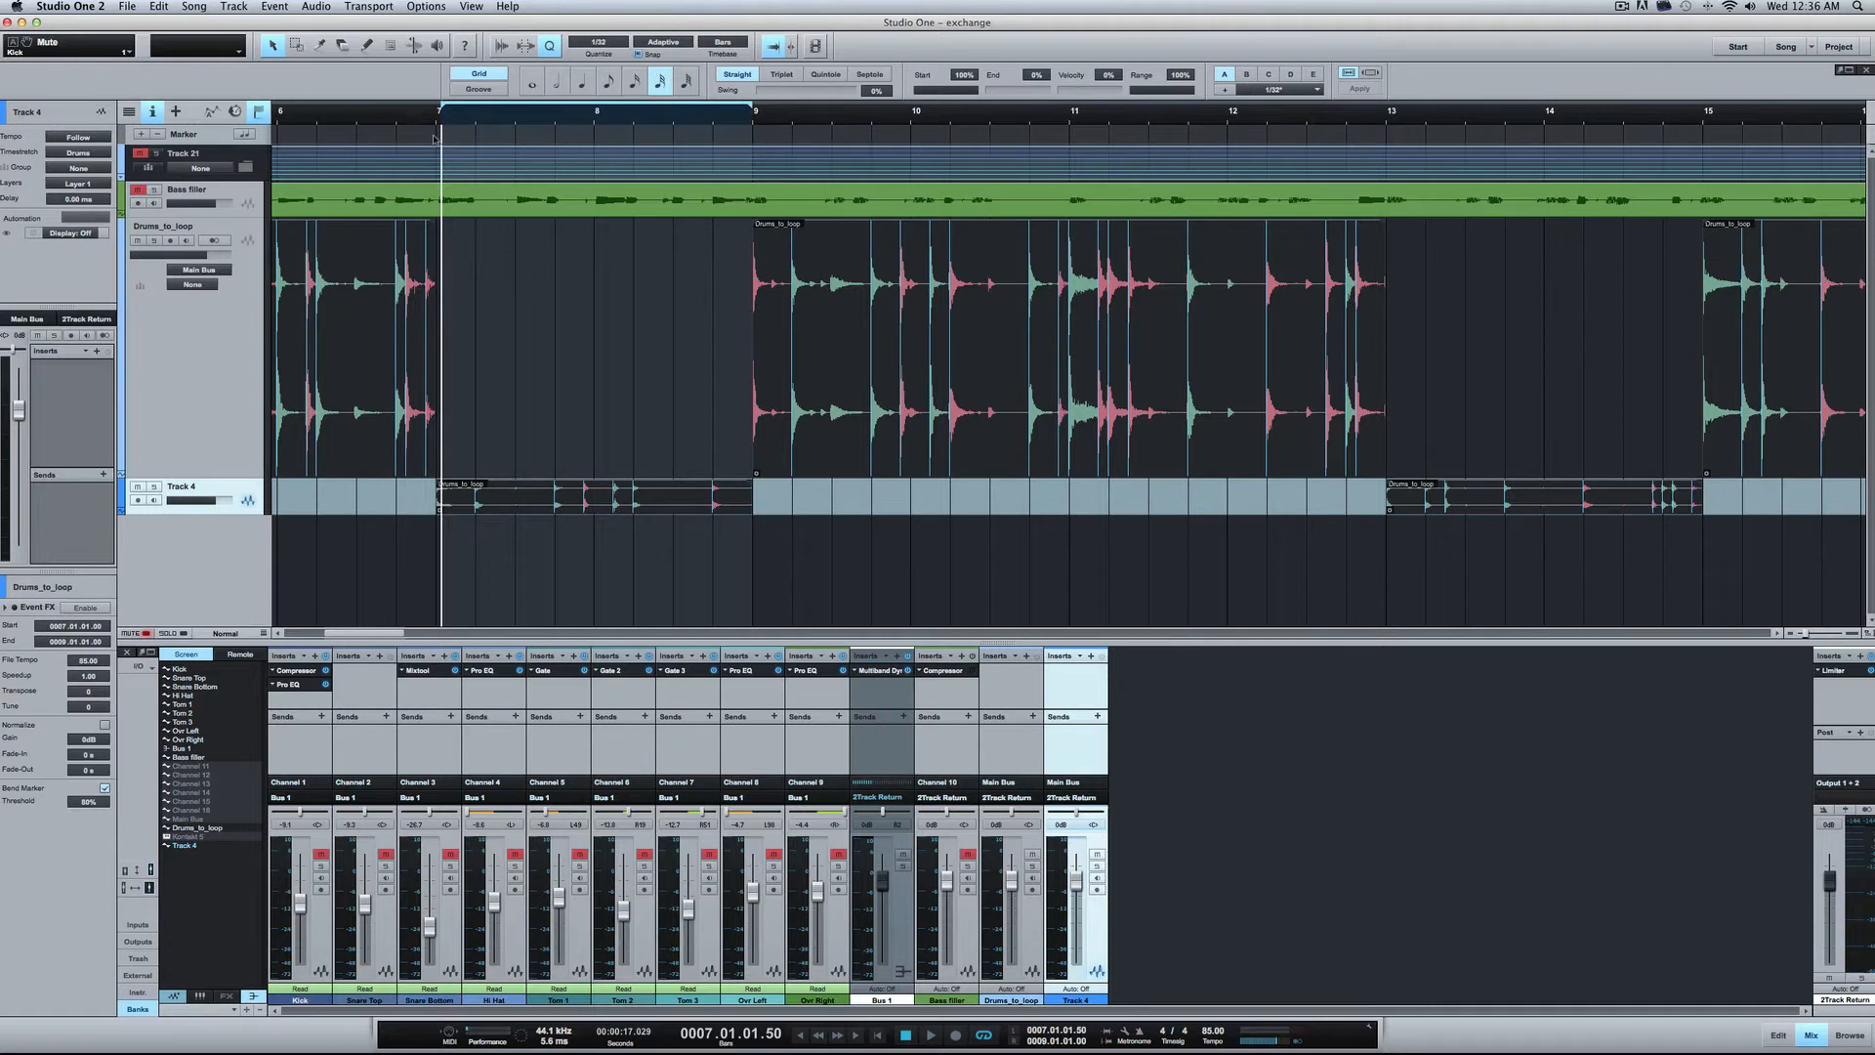
pyautogui.press('space')
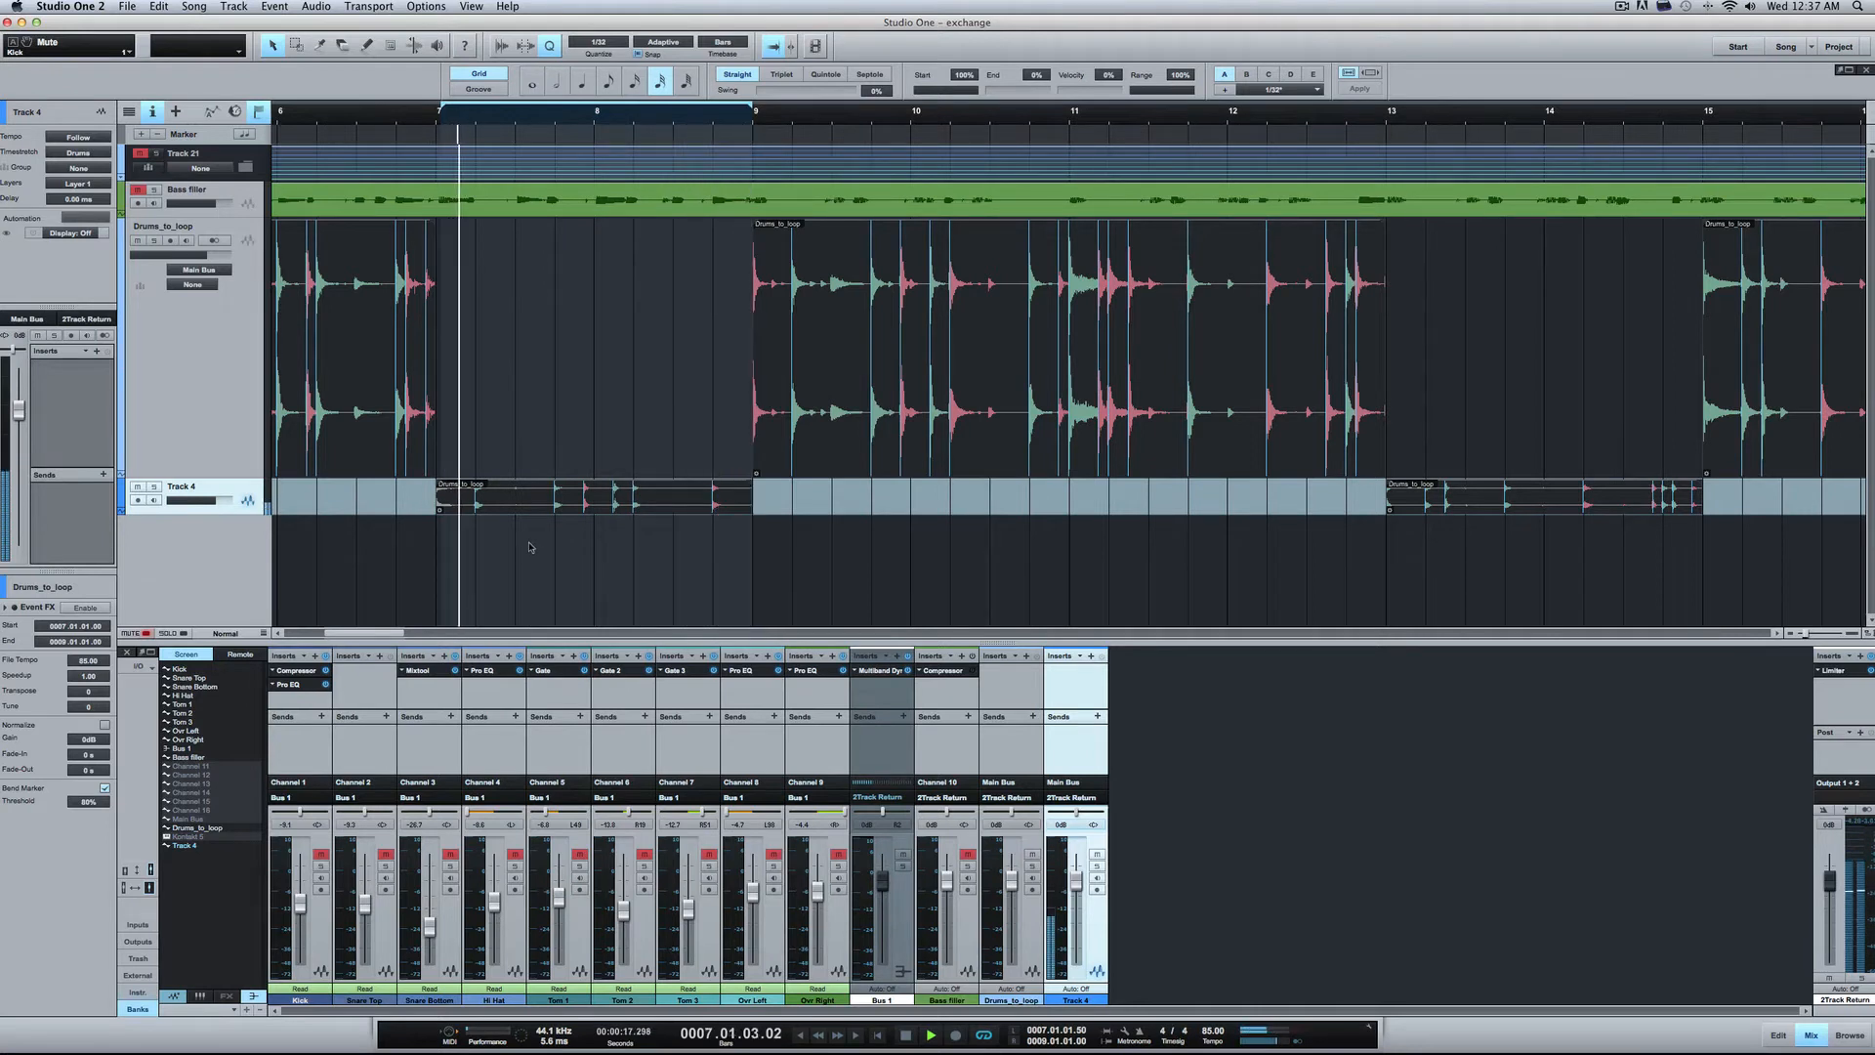
pyautogui.press('space')
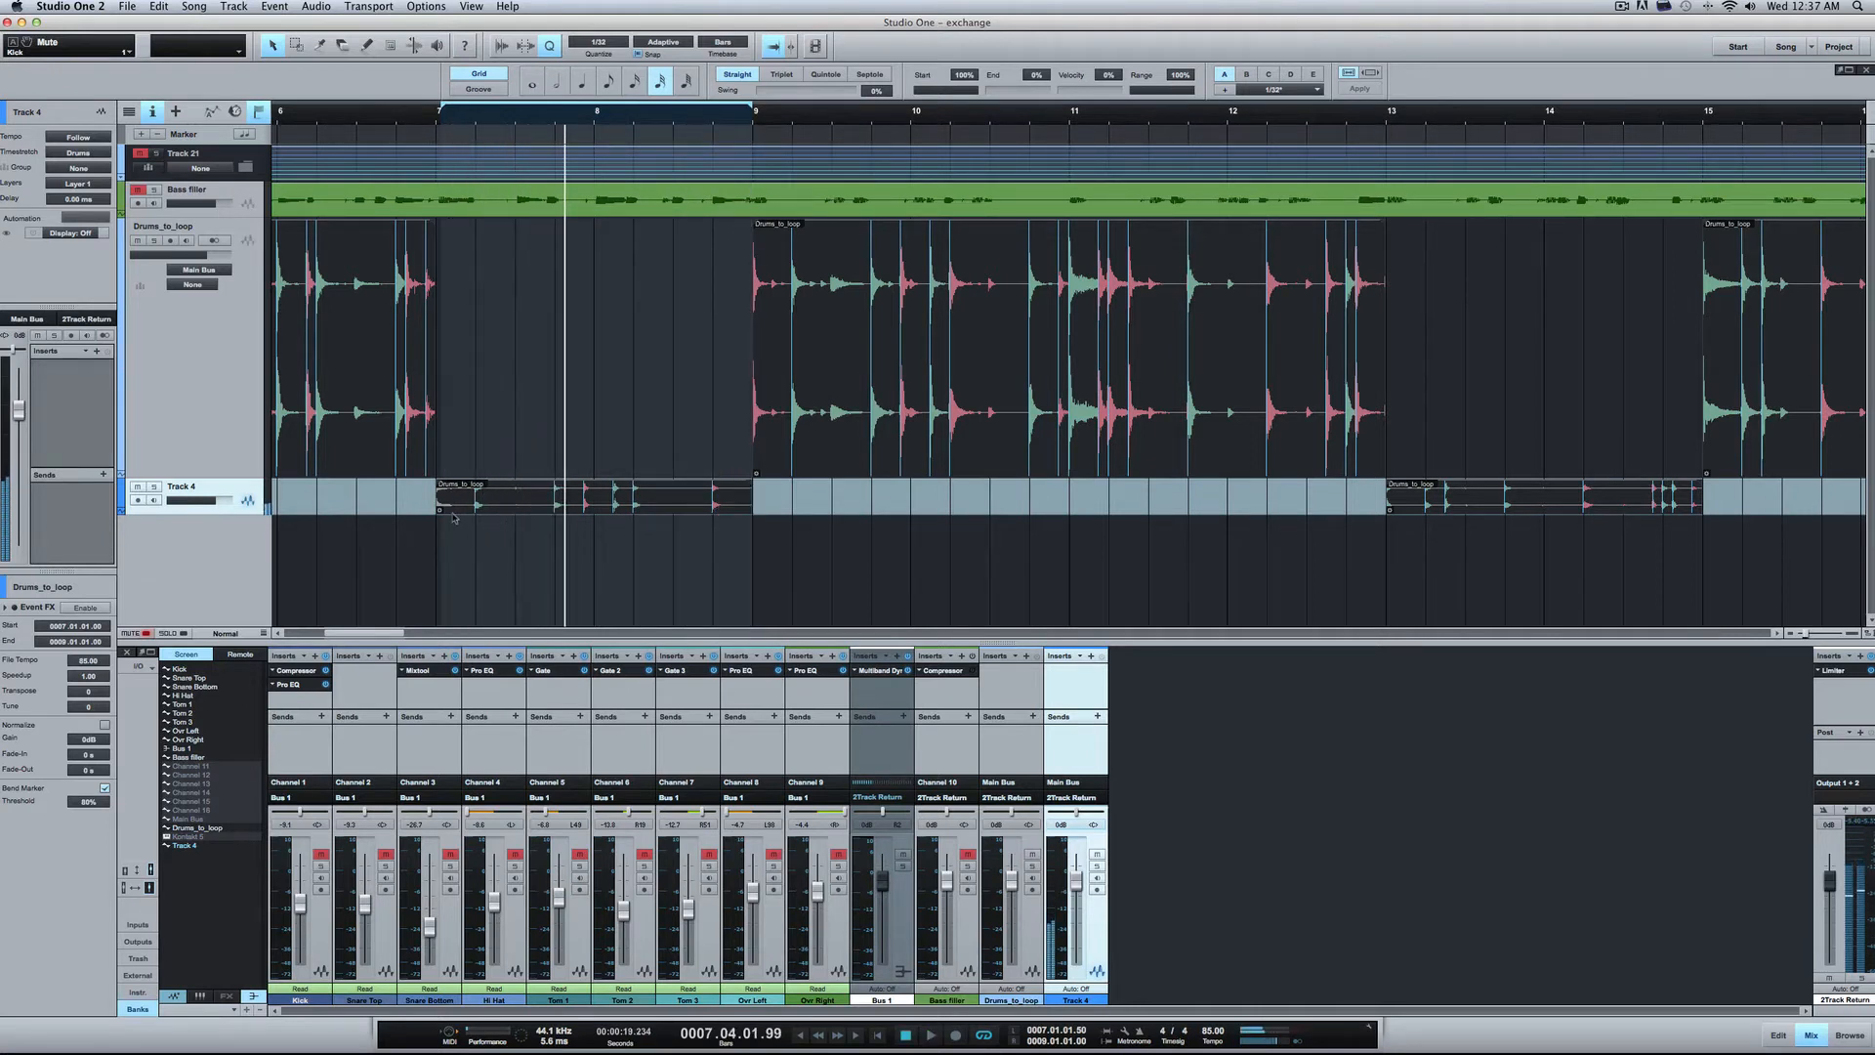
# Step: Open Track 4's bar 7 event in the audio editor and try extending its start slightly before the bar line during playback
pyautogui.doubleClick(478, 495)
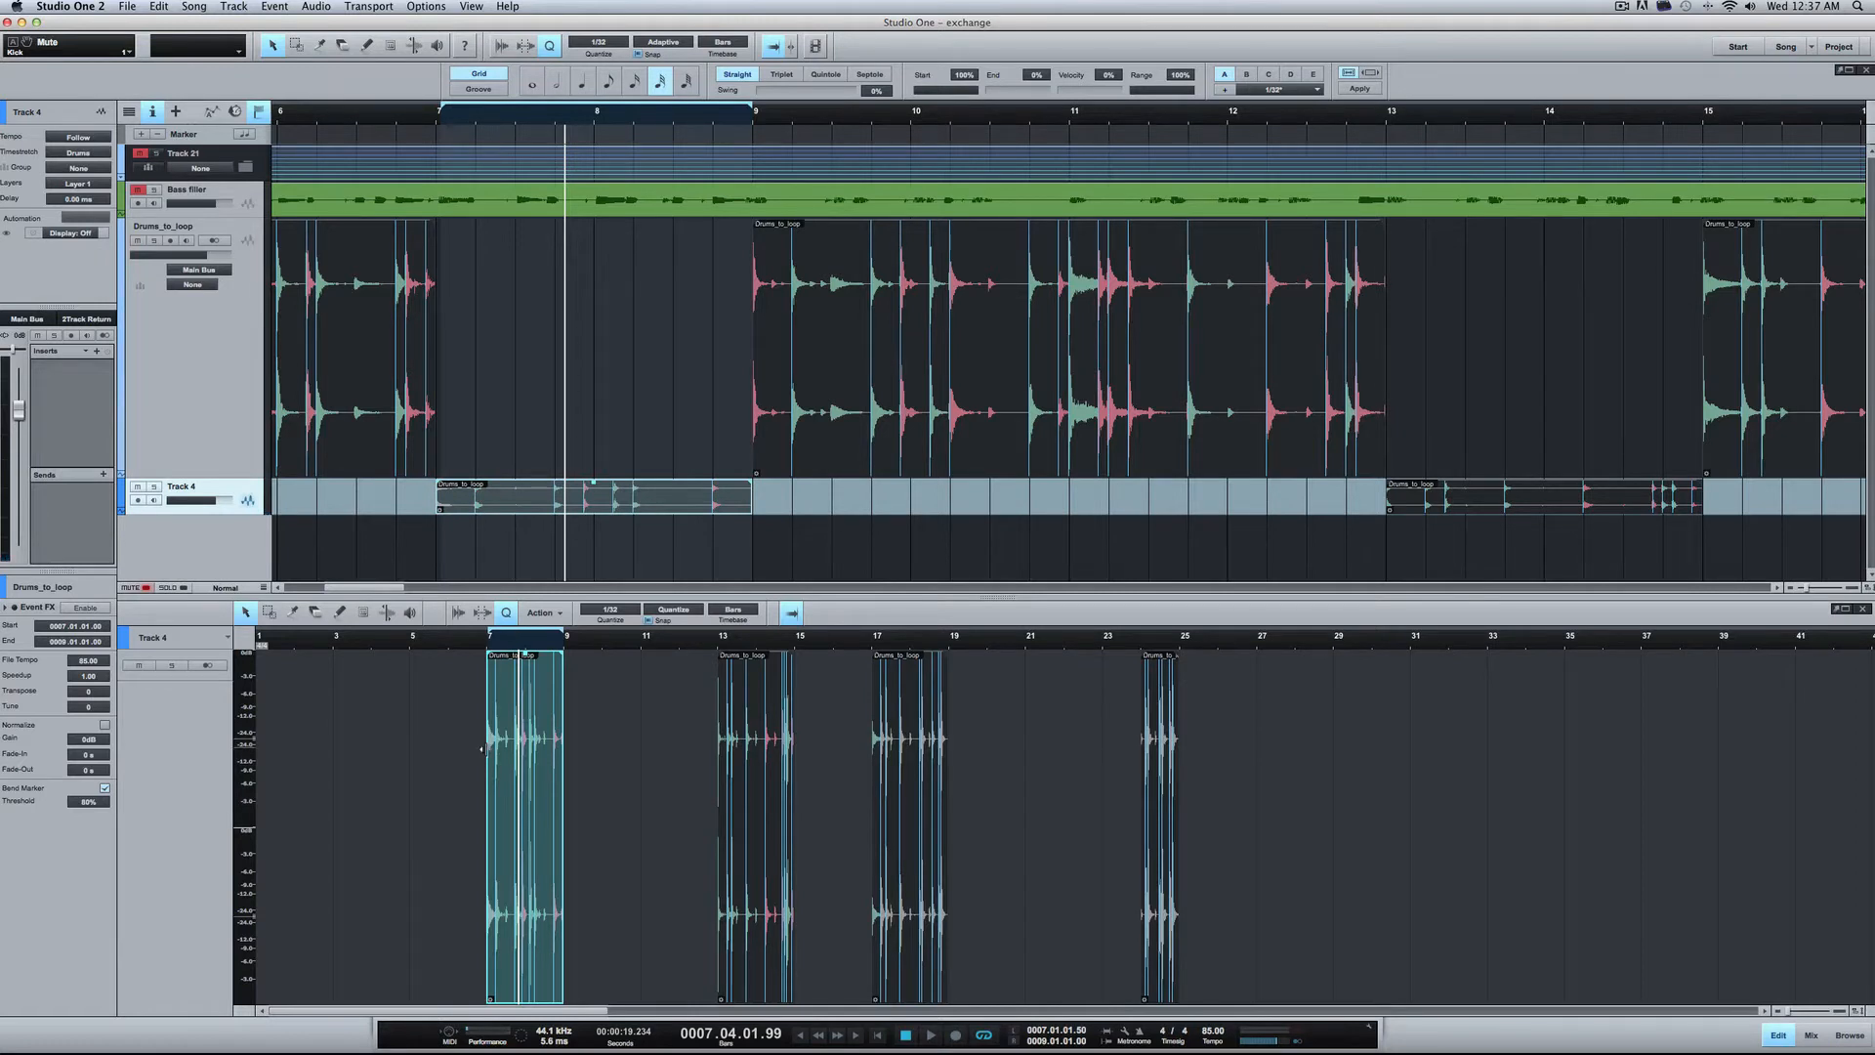
pyautogui.moveTo(481, 749); pyautogui.dragTo(481, 750)
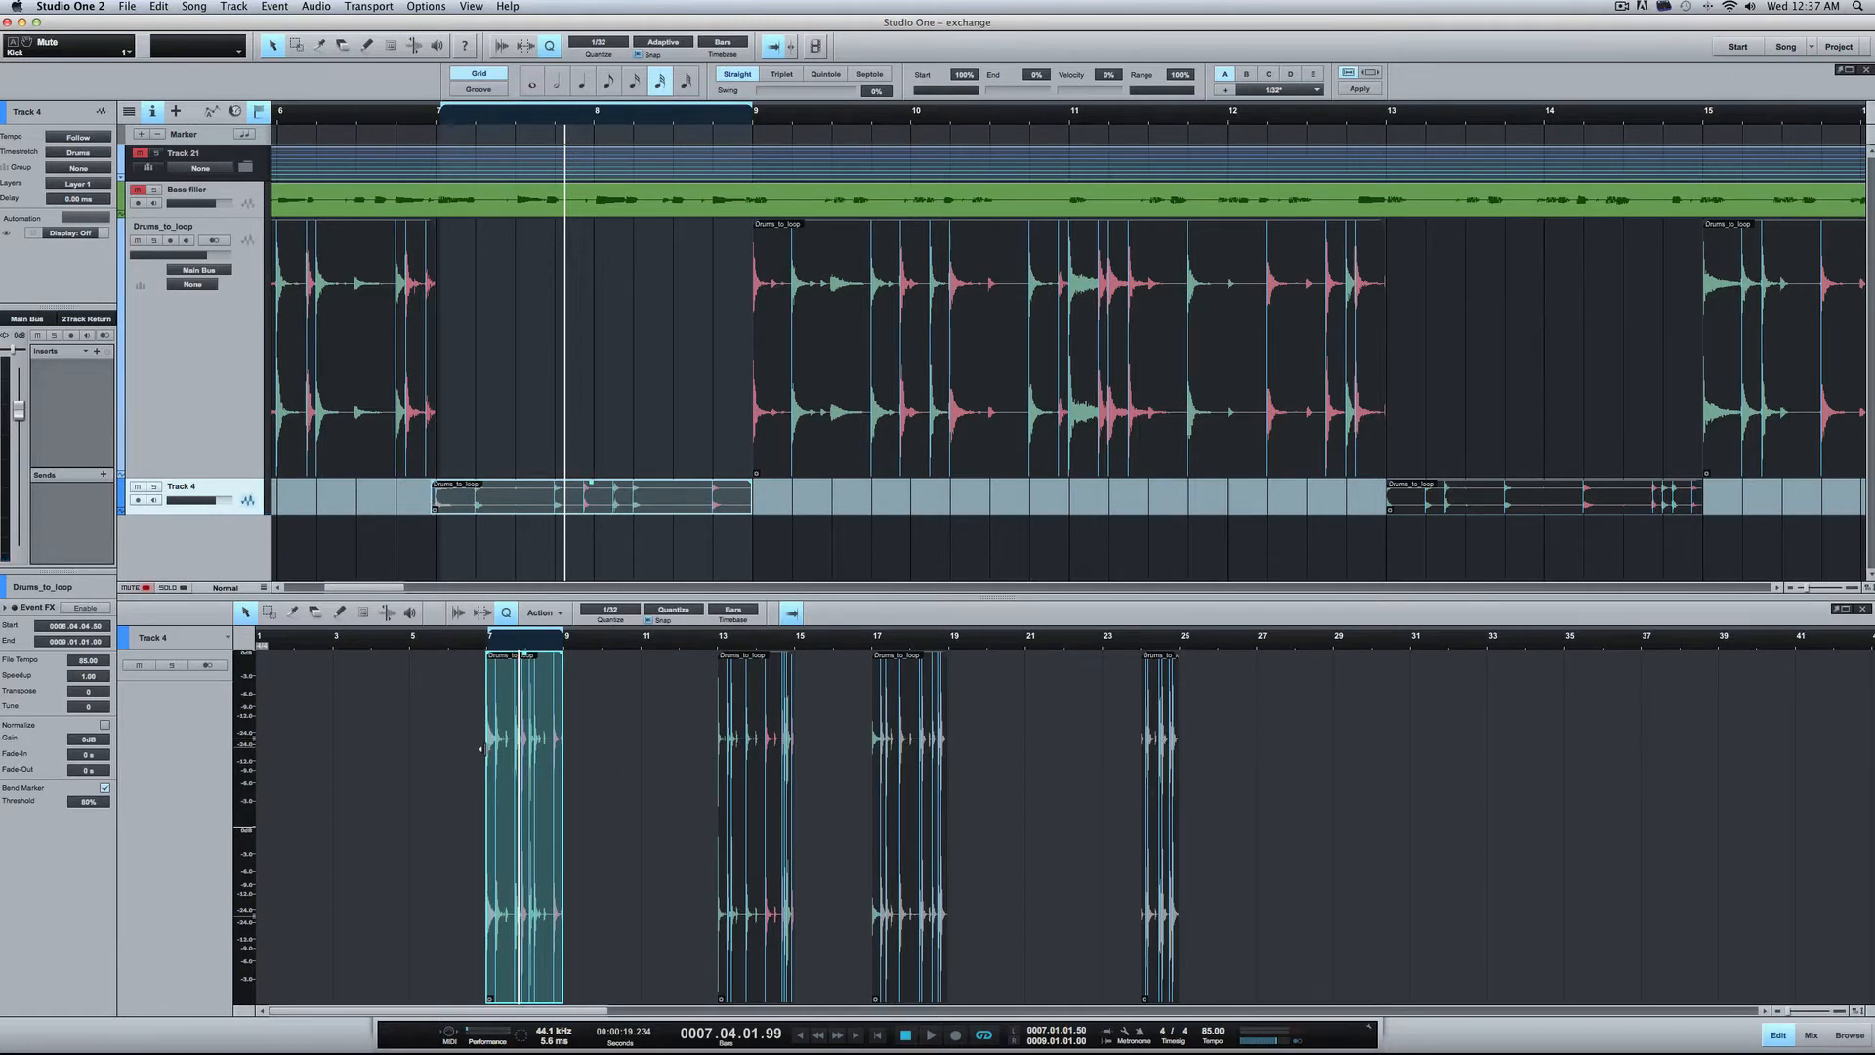
pyautogui.press('space')
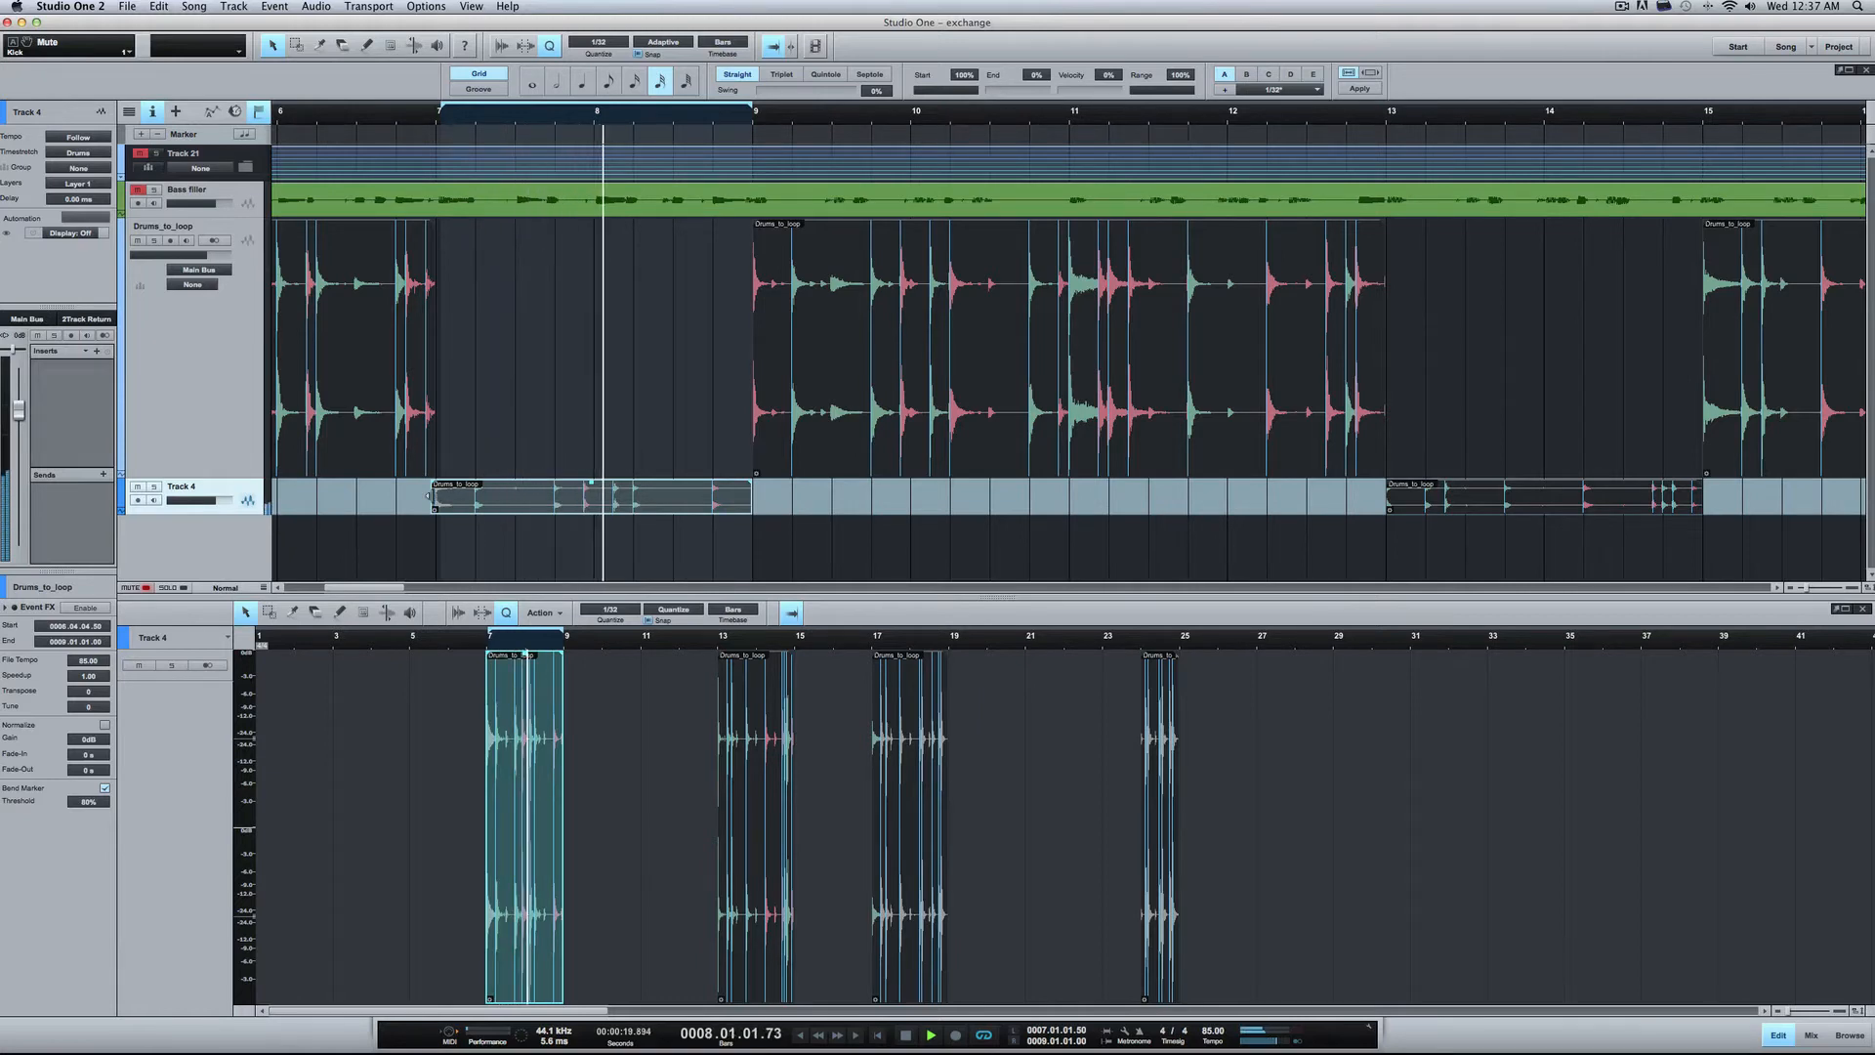
pyautogui.moveTo(432, 496); pyautogui.dragTo(438, 496)
pyautogui.press('space')
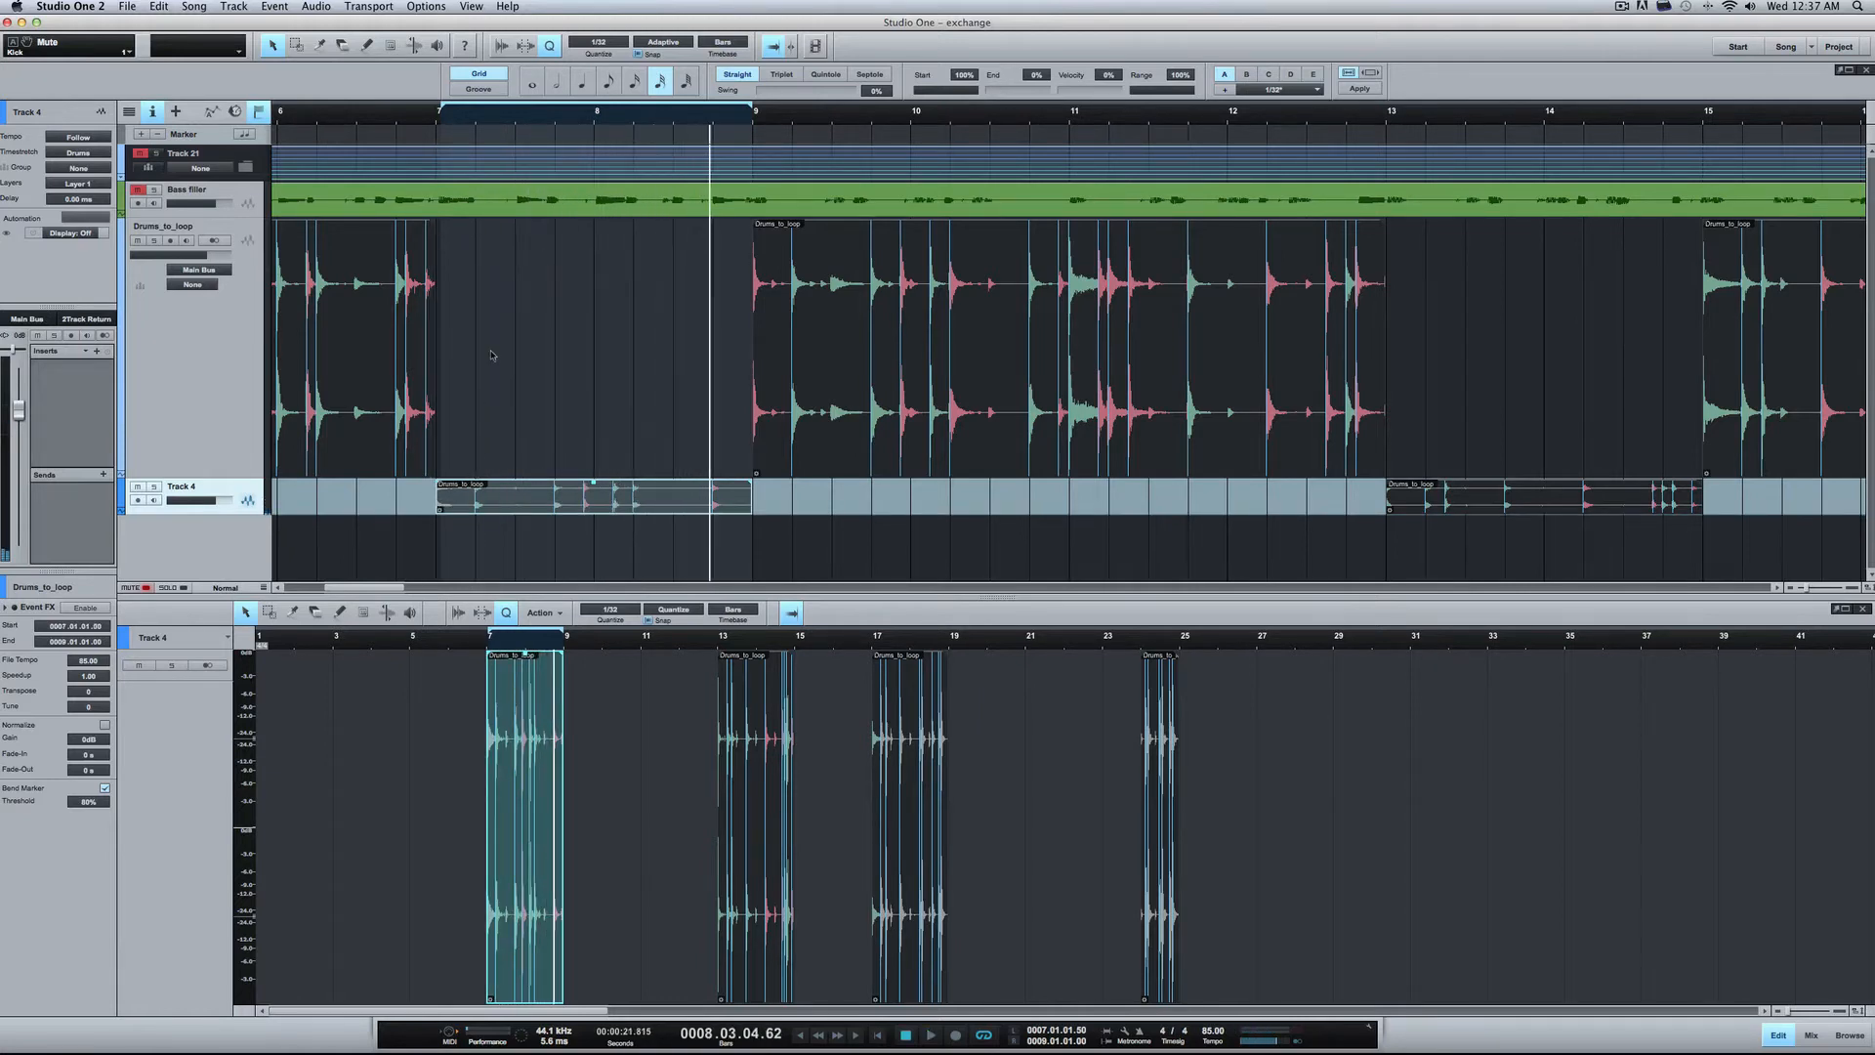
# Step: Listen to the Drums_to_loop fill at bar 36, starting playback just before it
pyautogui.hscroll(-1, 931, 520)
pyautogui.hscroll(15, 930, 519)
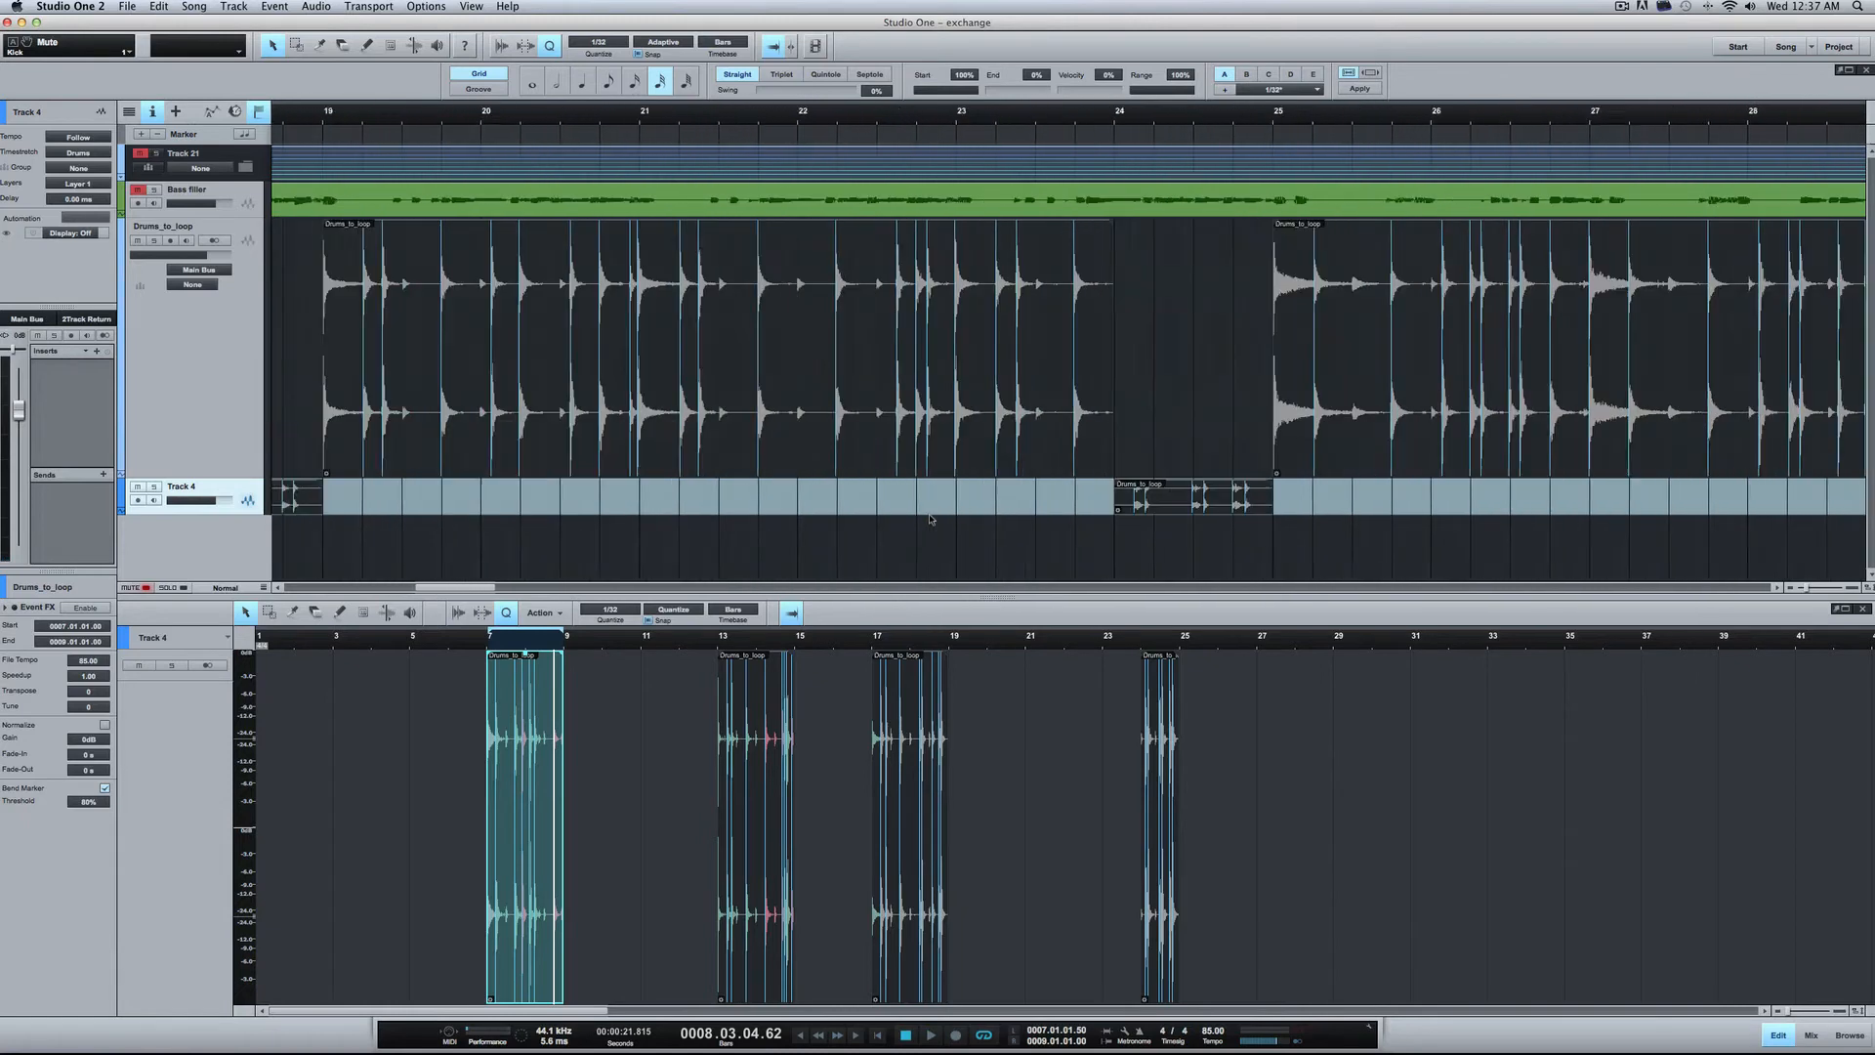
pyautogui.hscroll(-2, 931, 518)
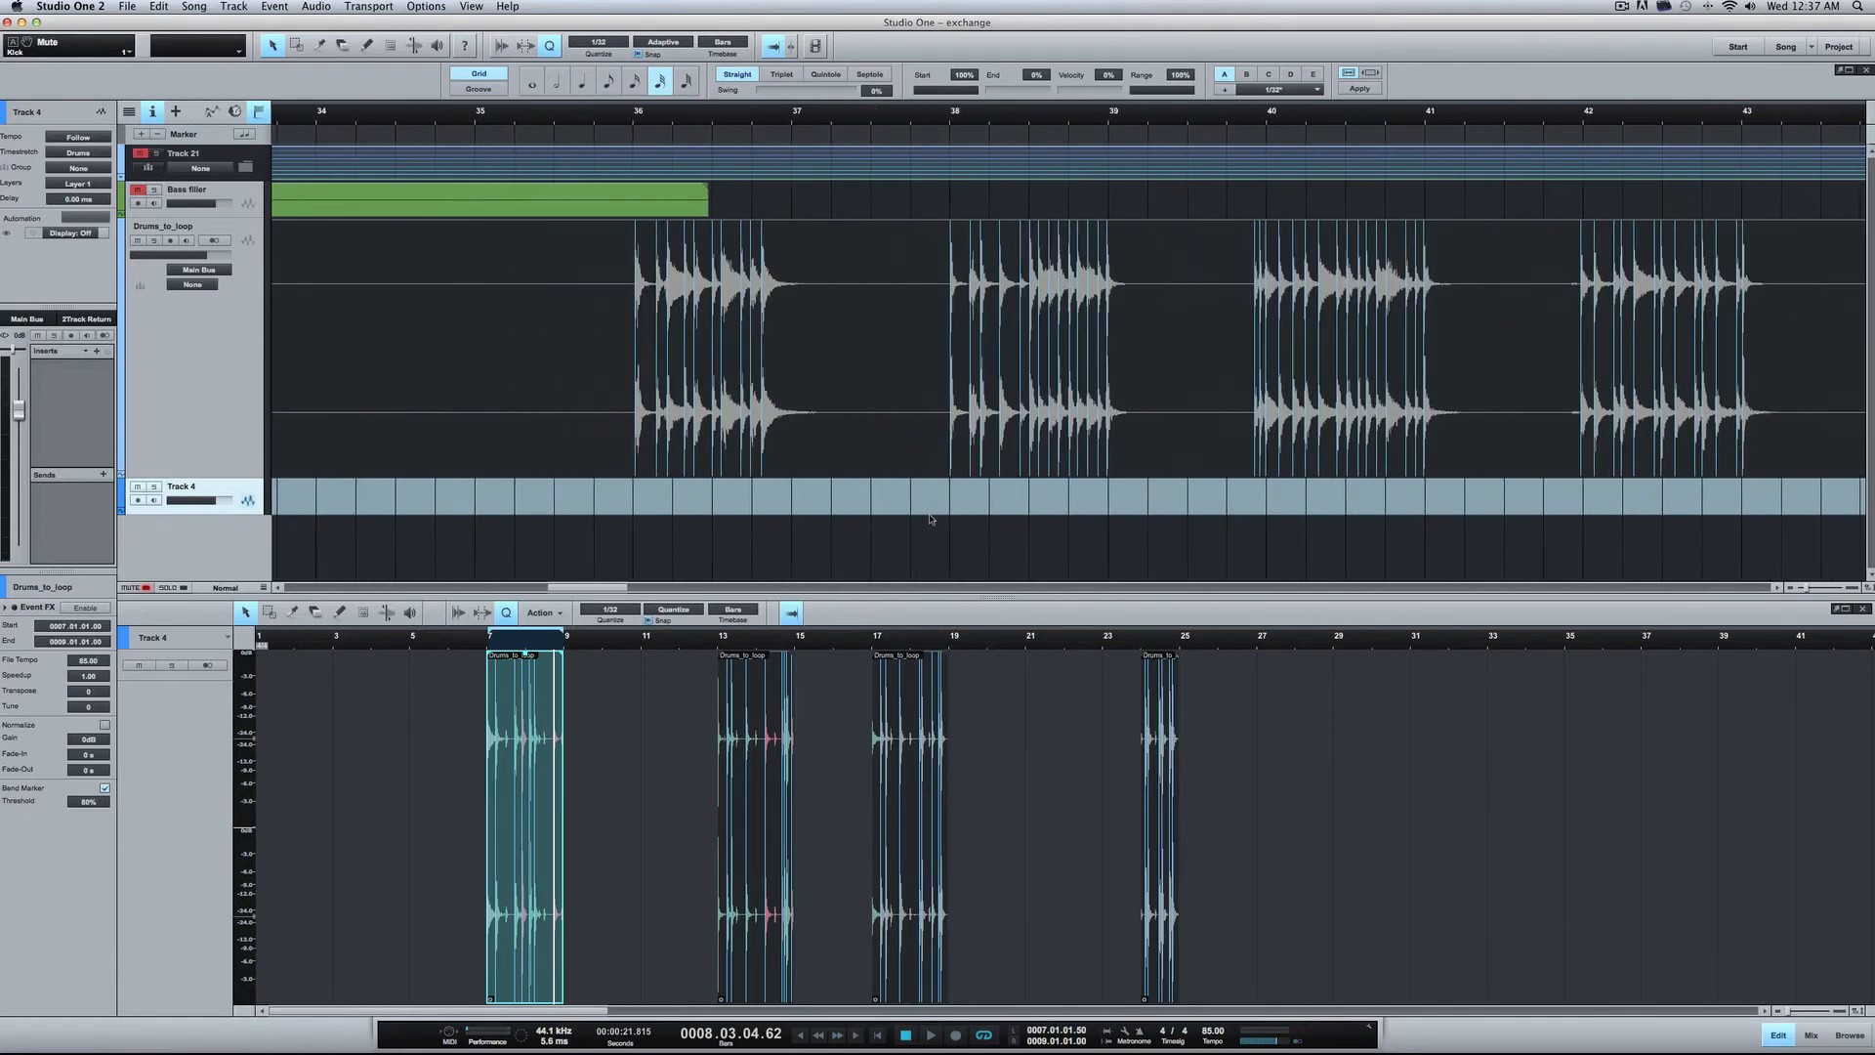
pyautogui.click(609, 113)
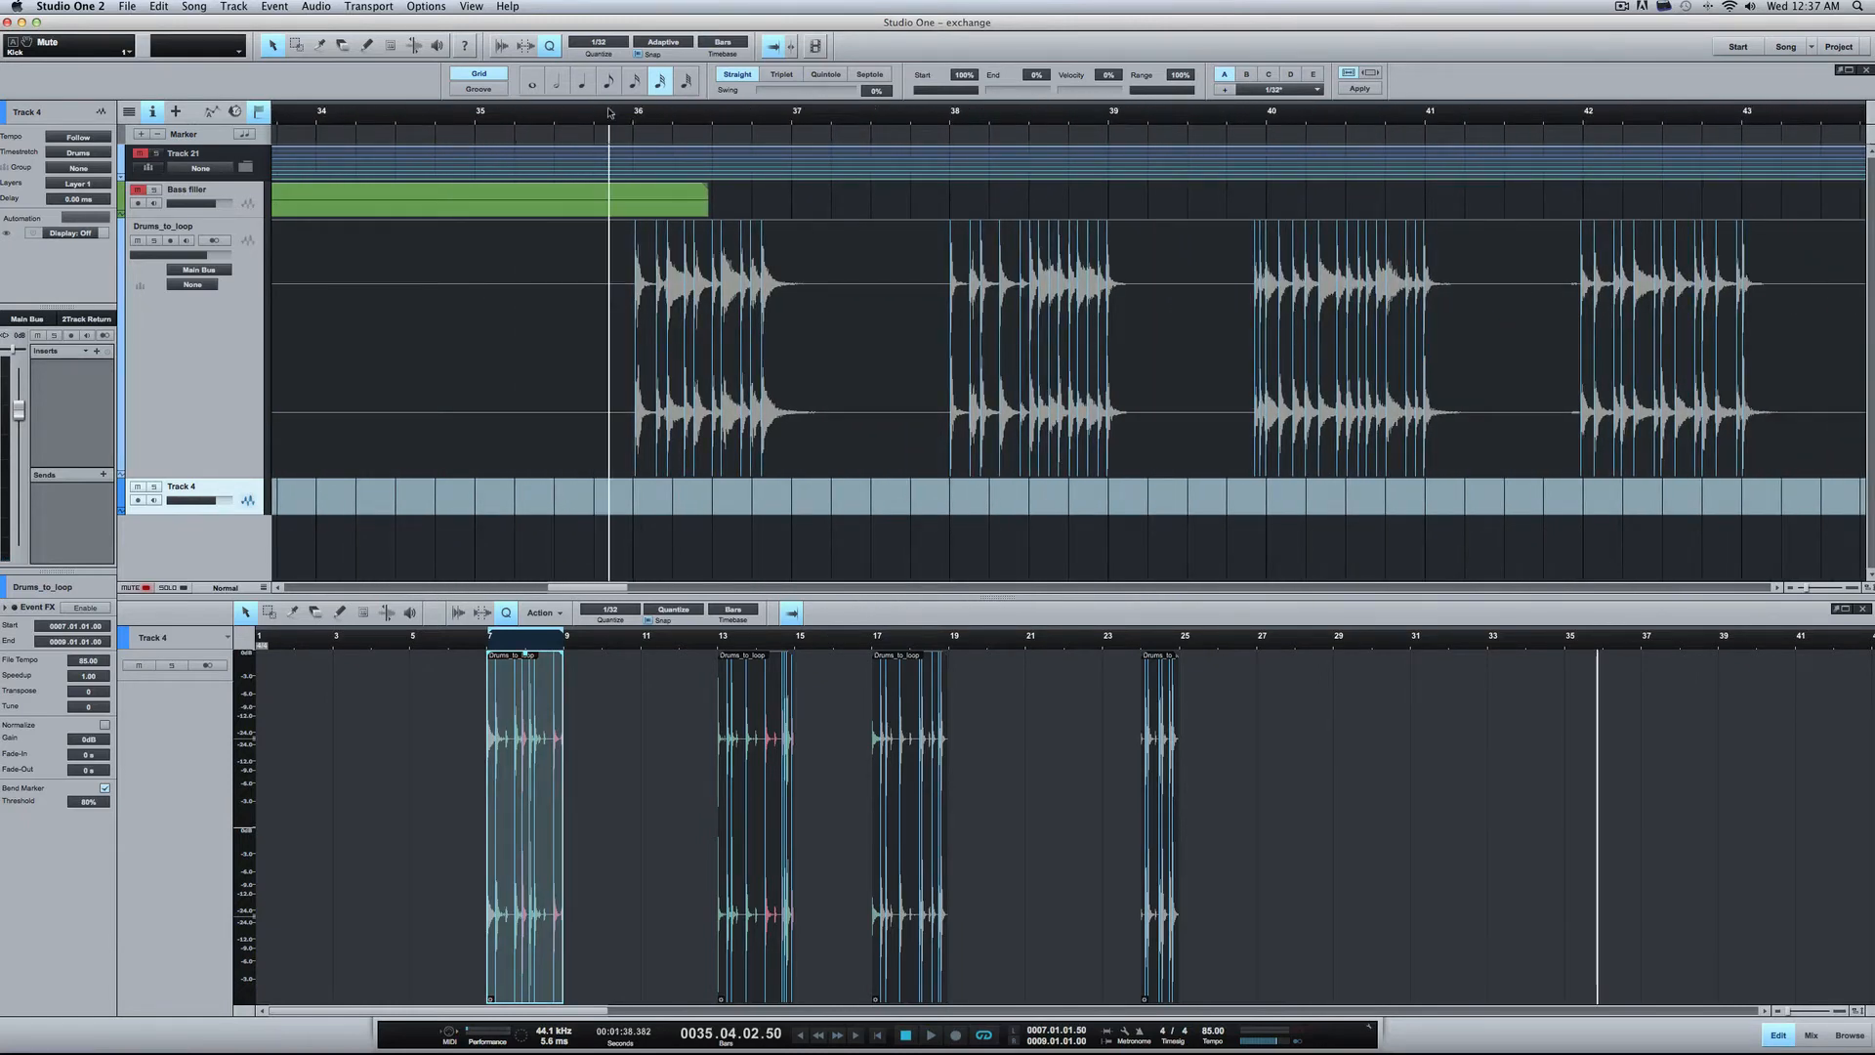
pyautogui.press('space')
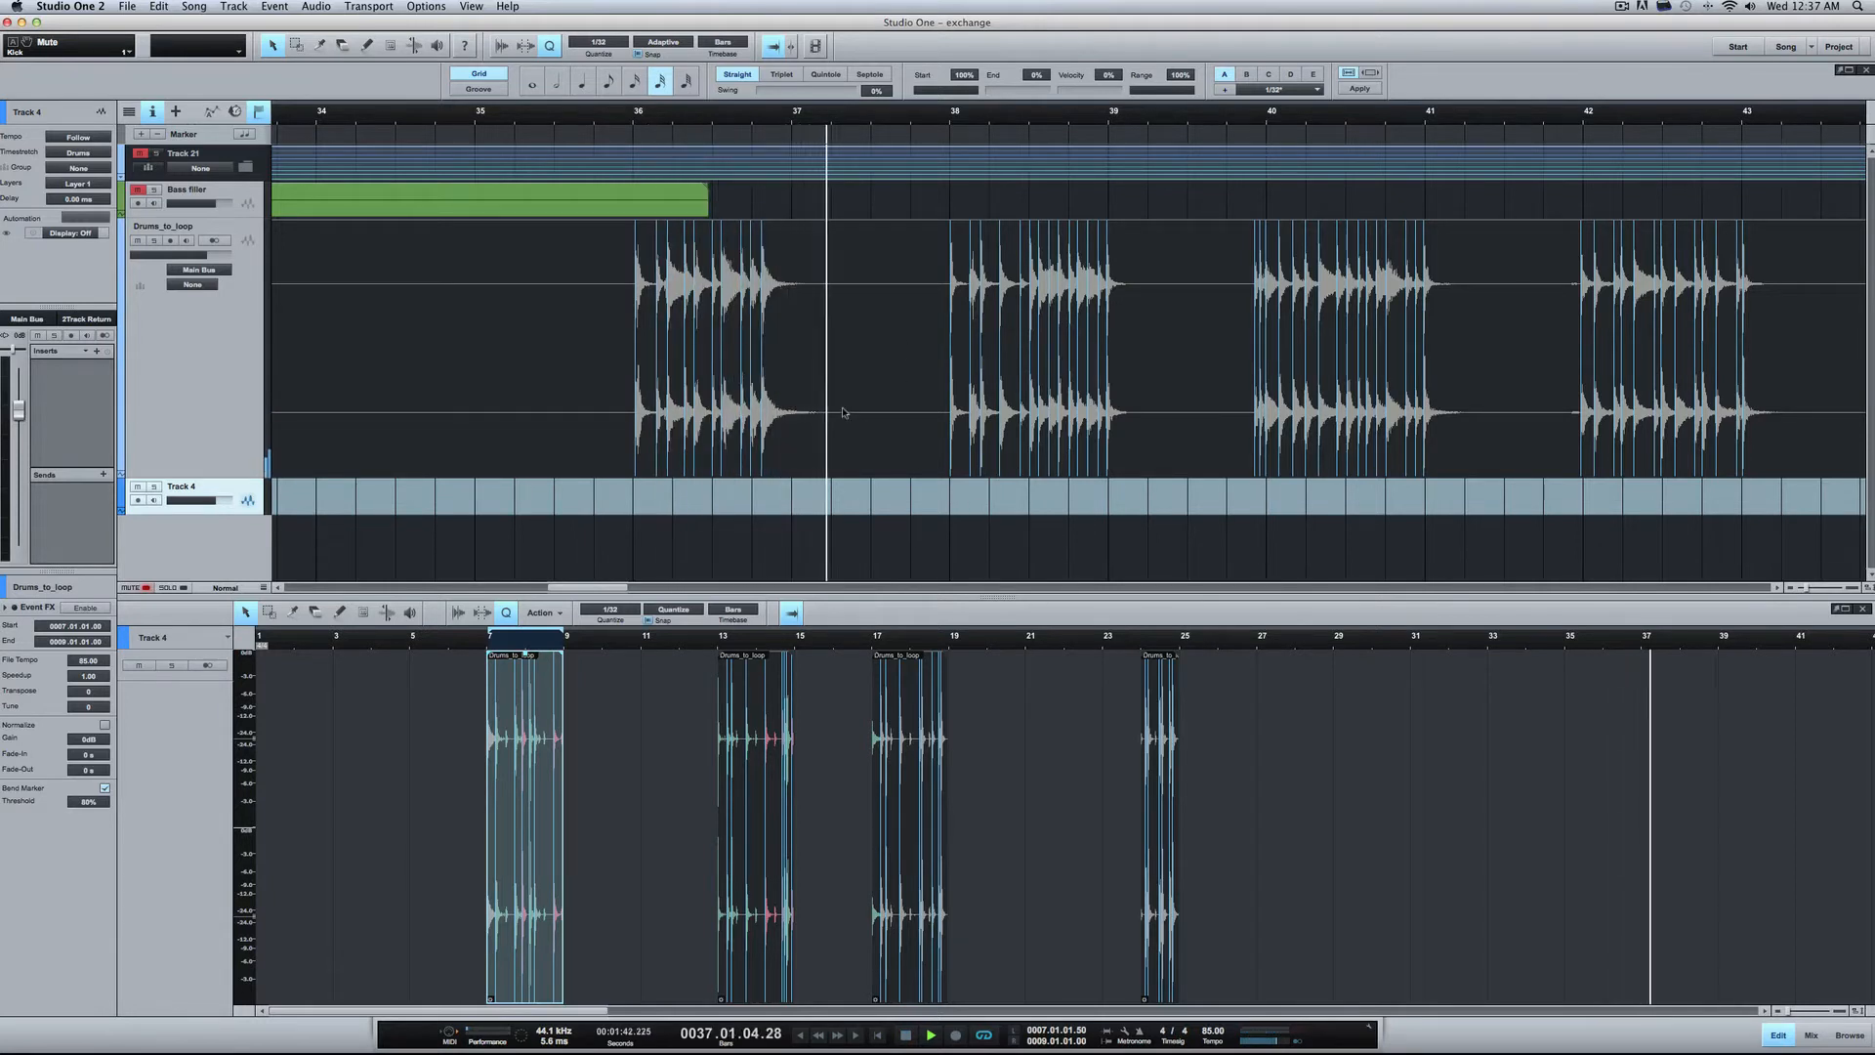
pyautogui.press('space')
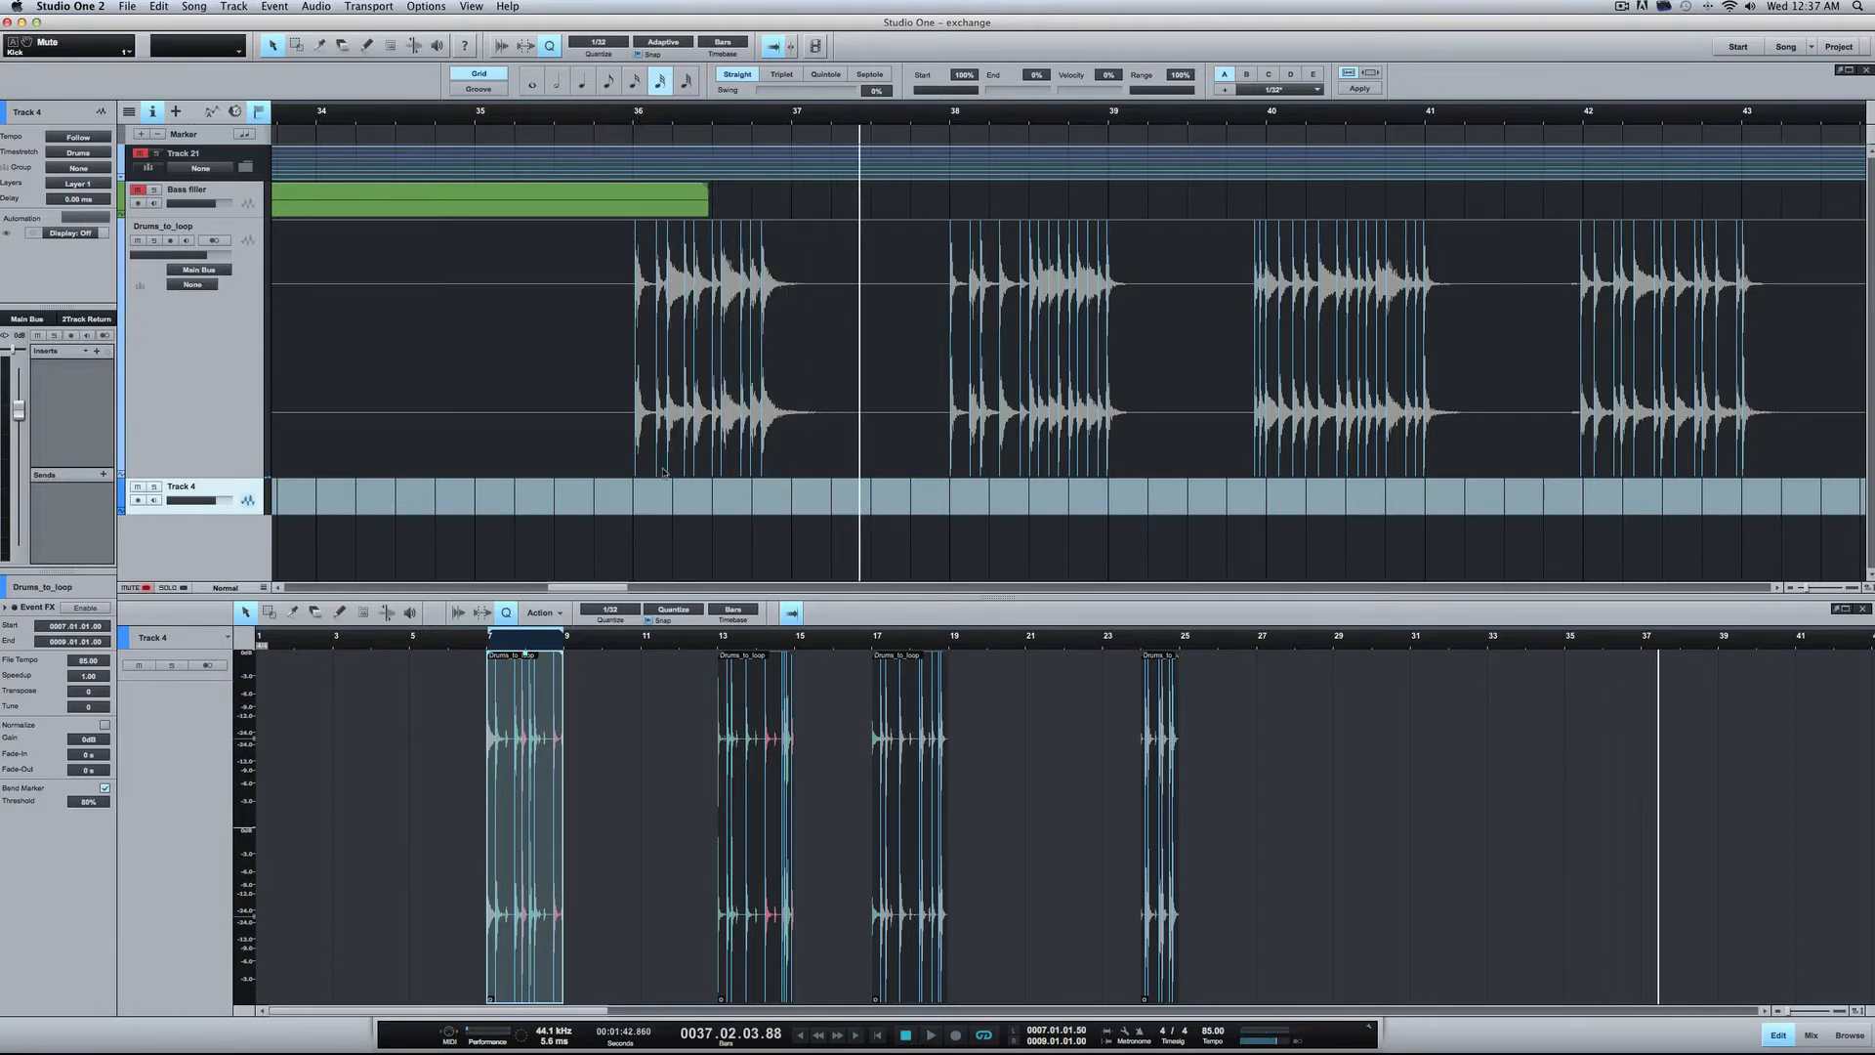
# Step: Split the Drums_to_loop event at bars 36 and 37 and move the one-bar fill straight down onto Track 4
pyautogui.press('3')
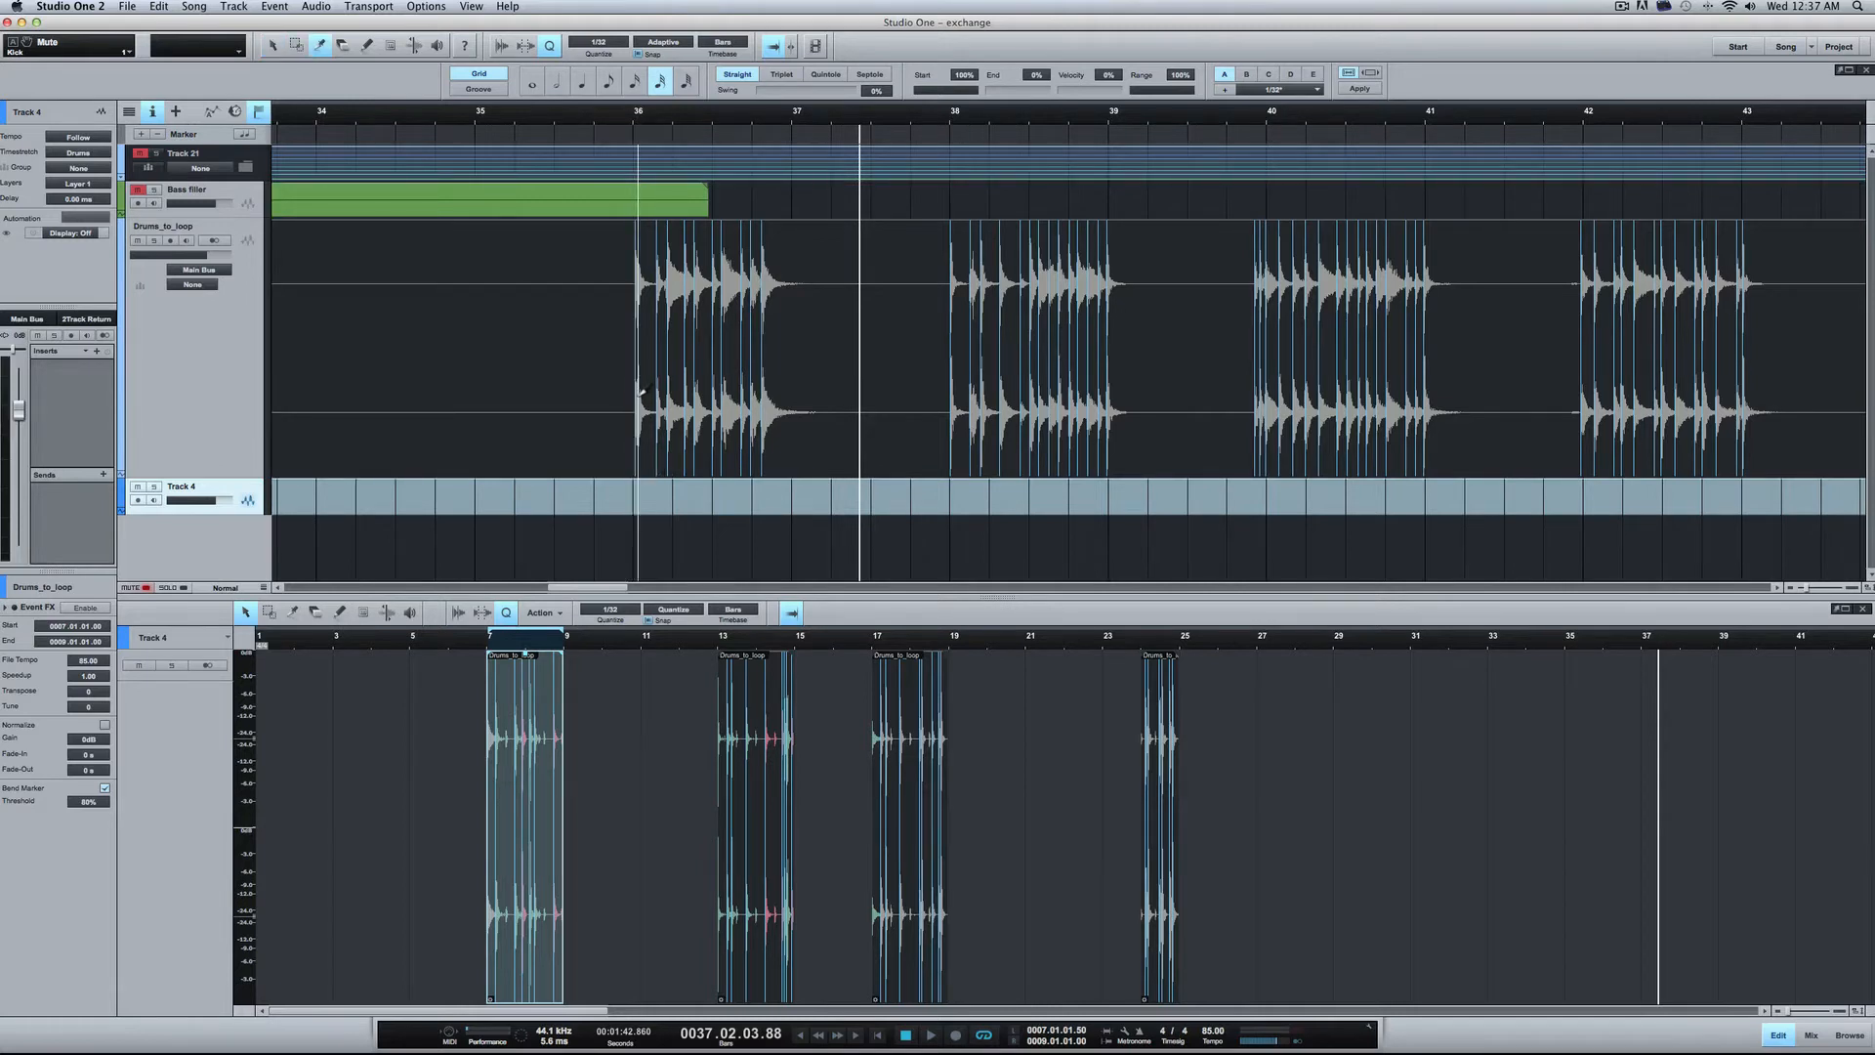
pyautogui.click(638, 385)
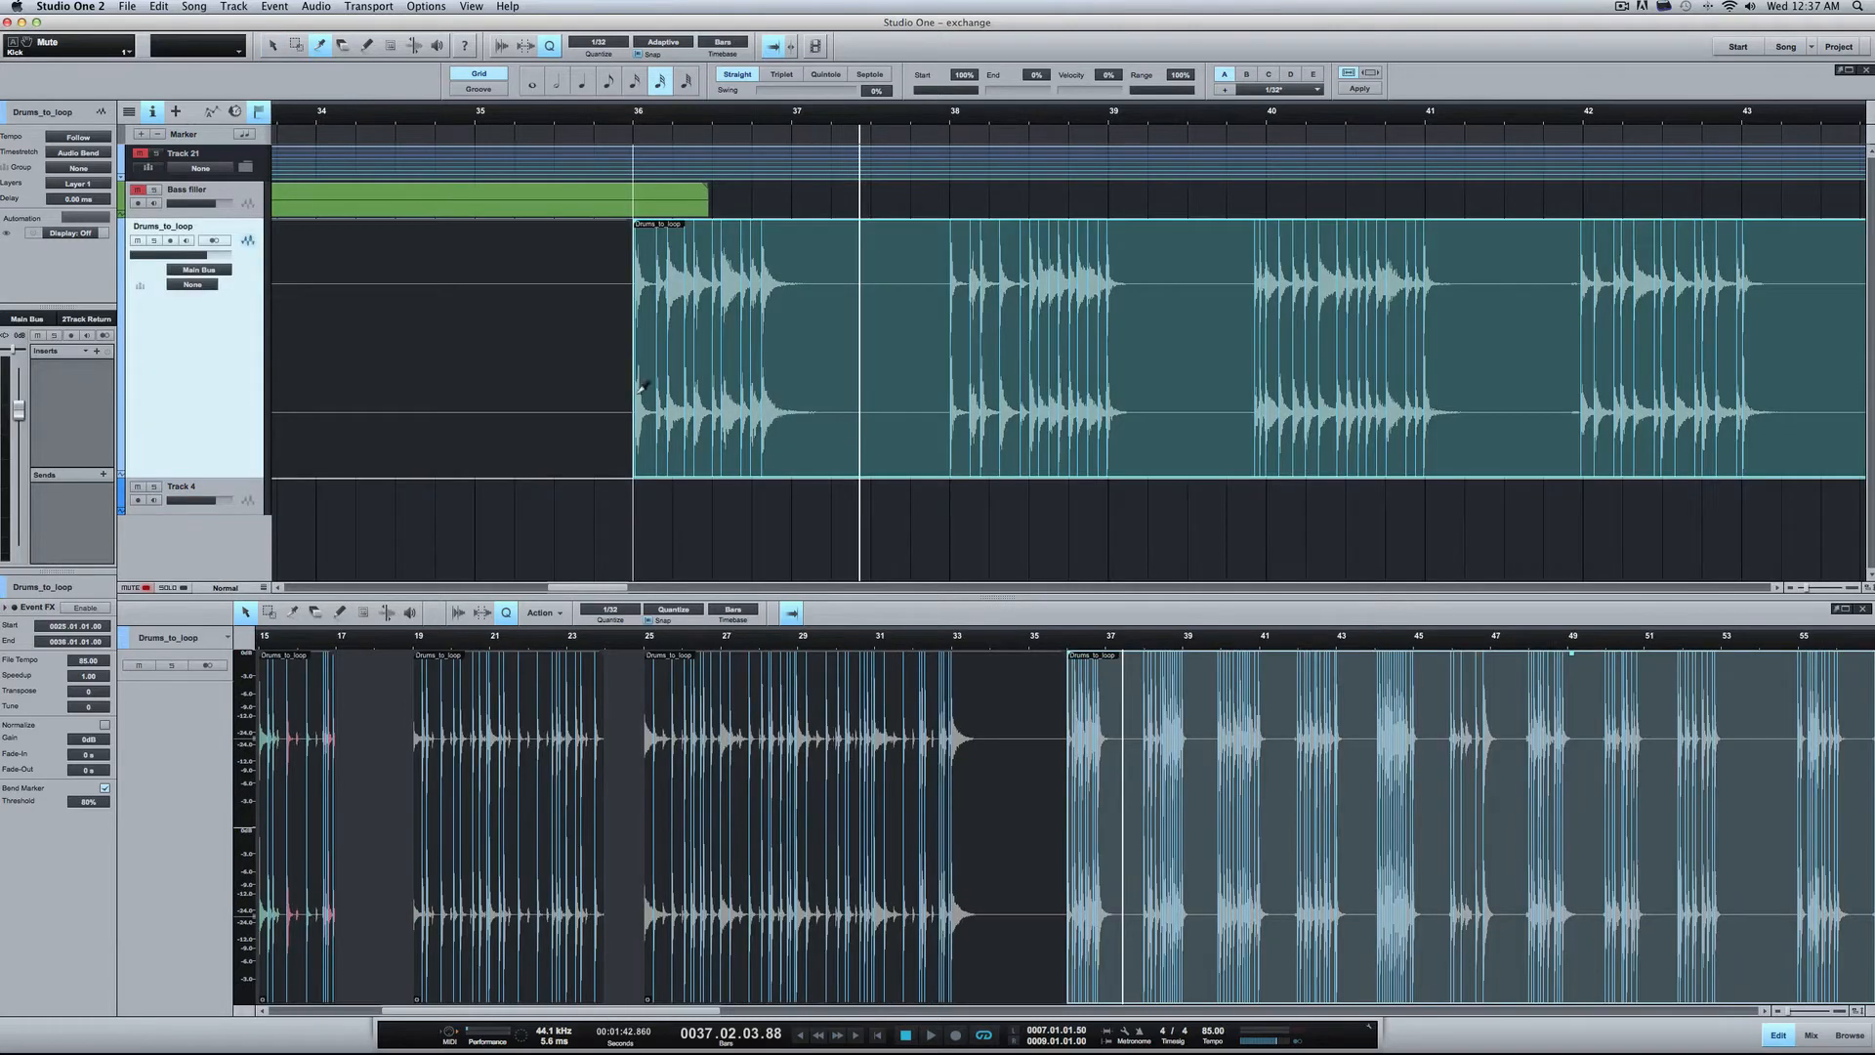
pyautogui.click(792, 368)
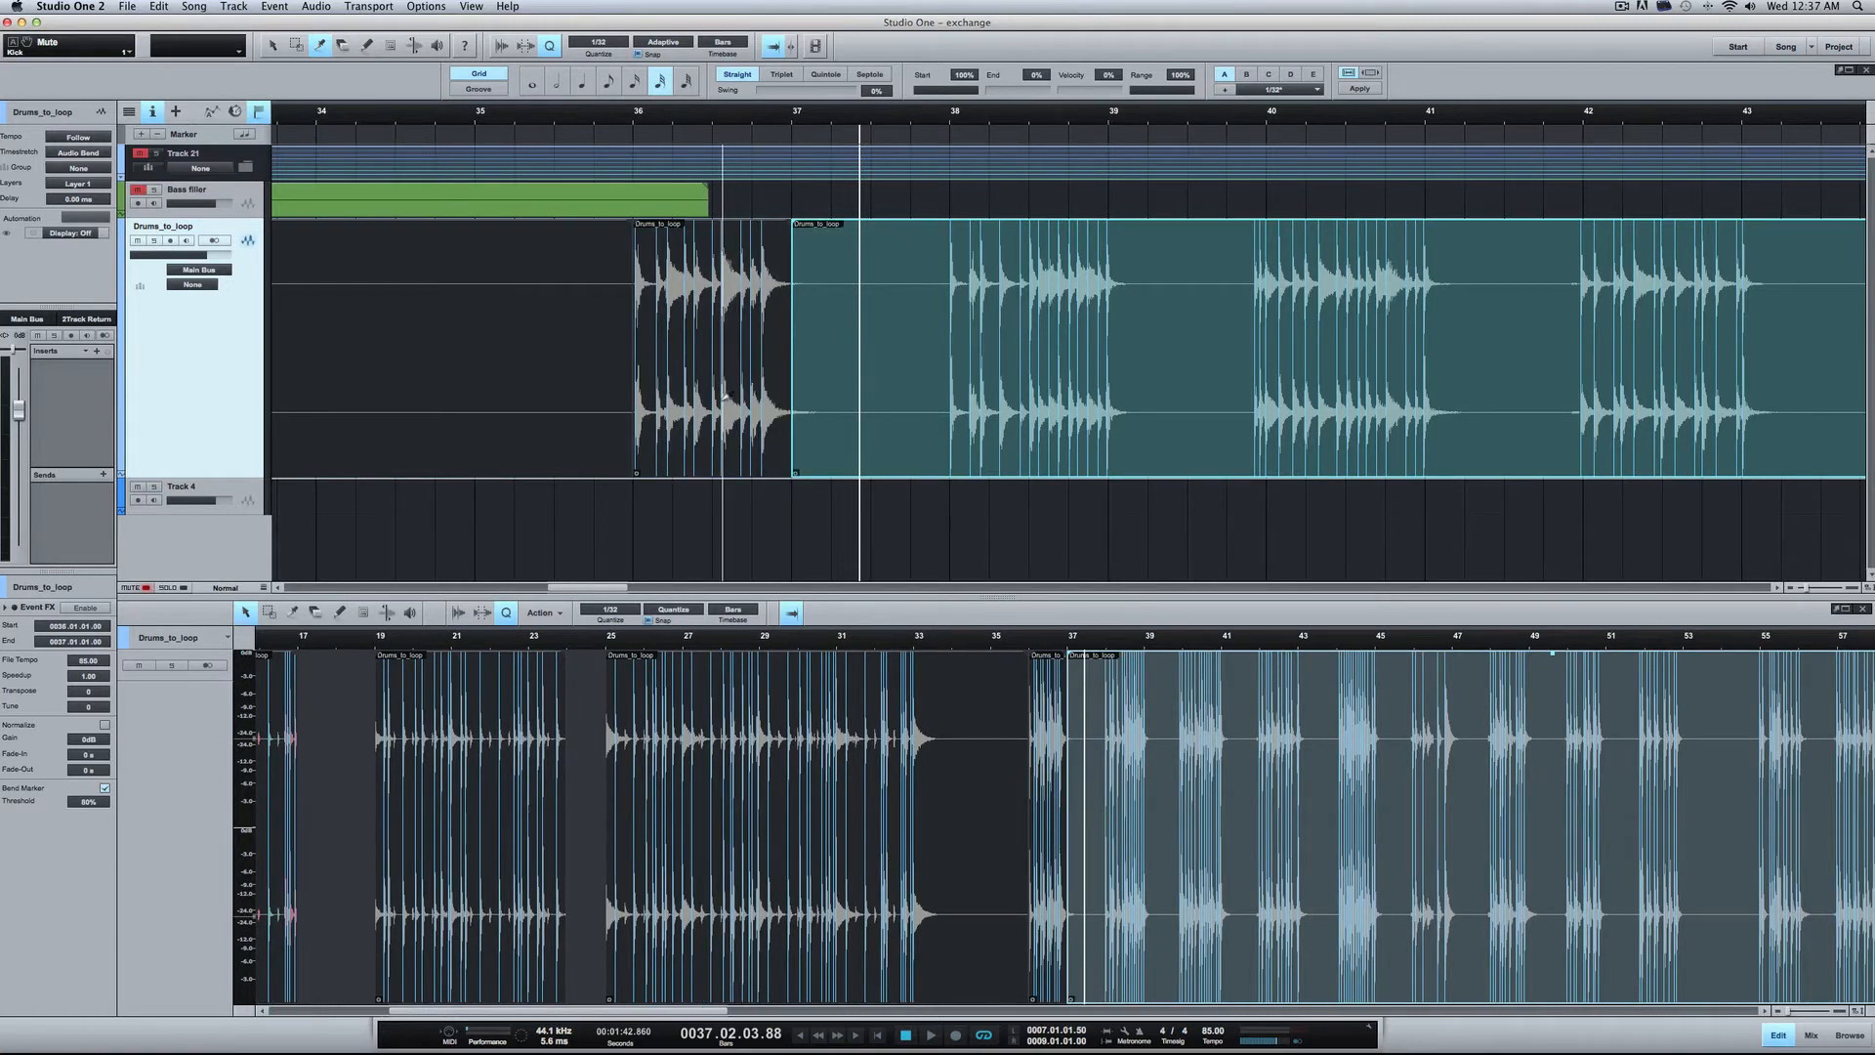
pyautogui.press('1')
pyautogui.moveTo(728, 396); pyautogui.dragTo(717, 489)
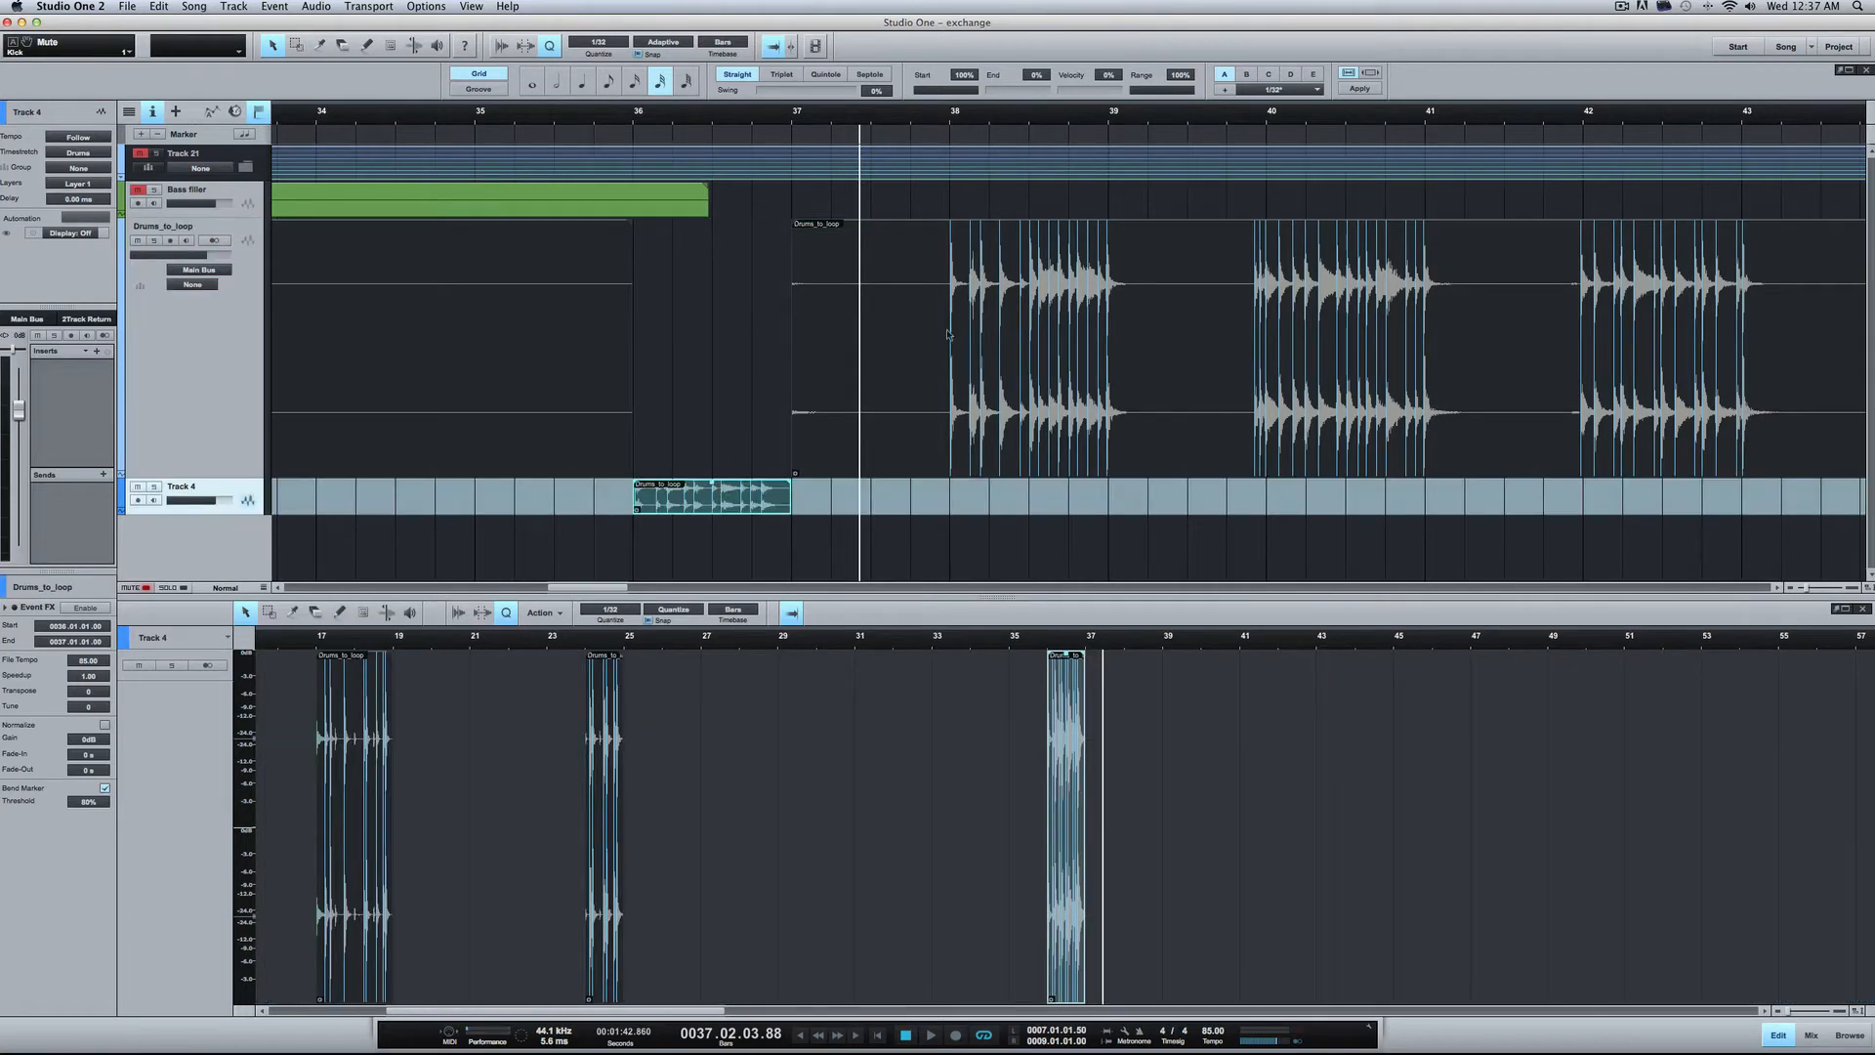
# Step: Listen to the next Drums_to_loop fill at bar 38
pyautogui.press('space')
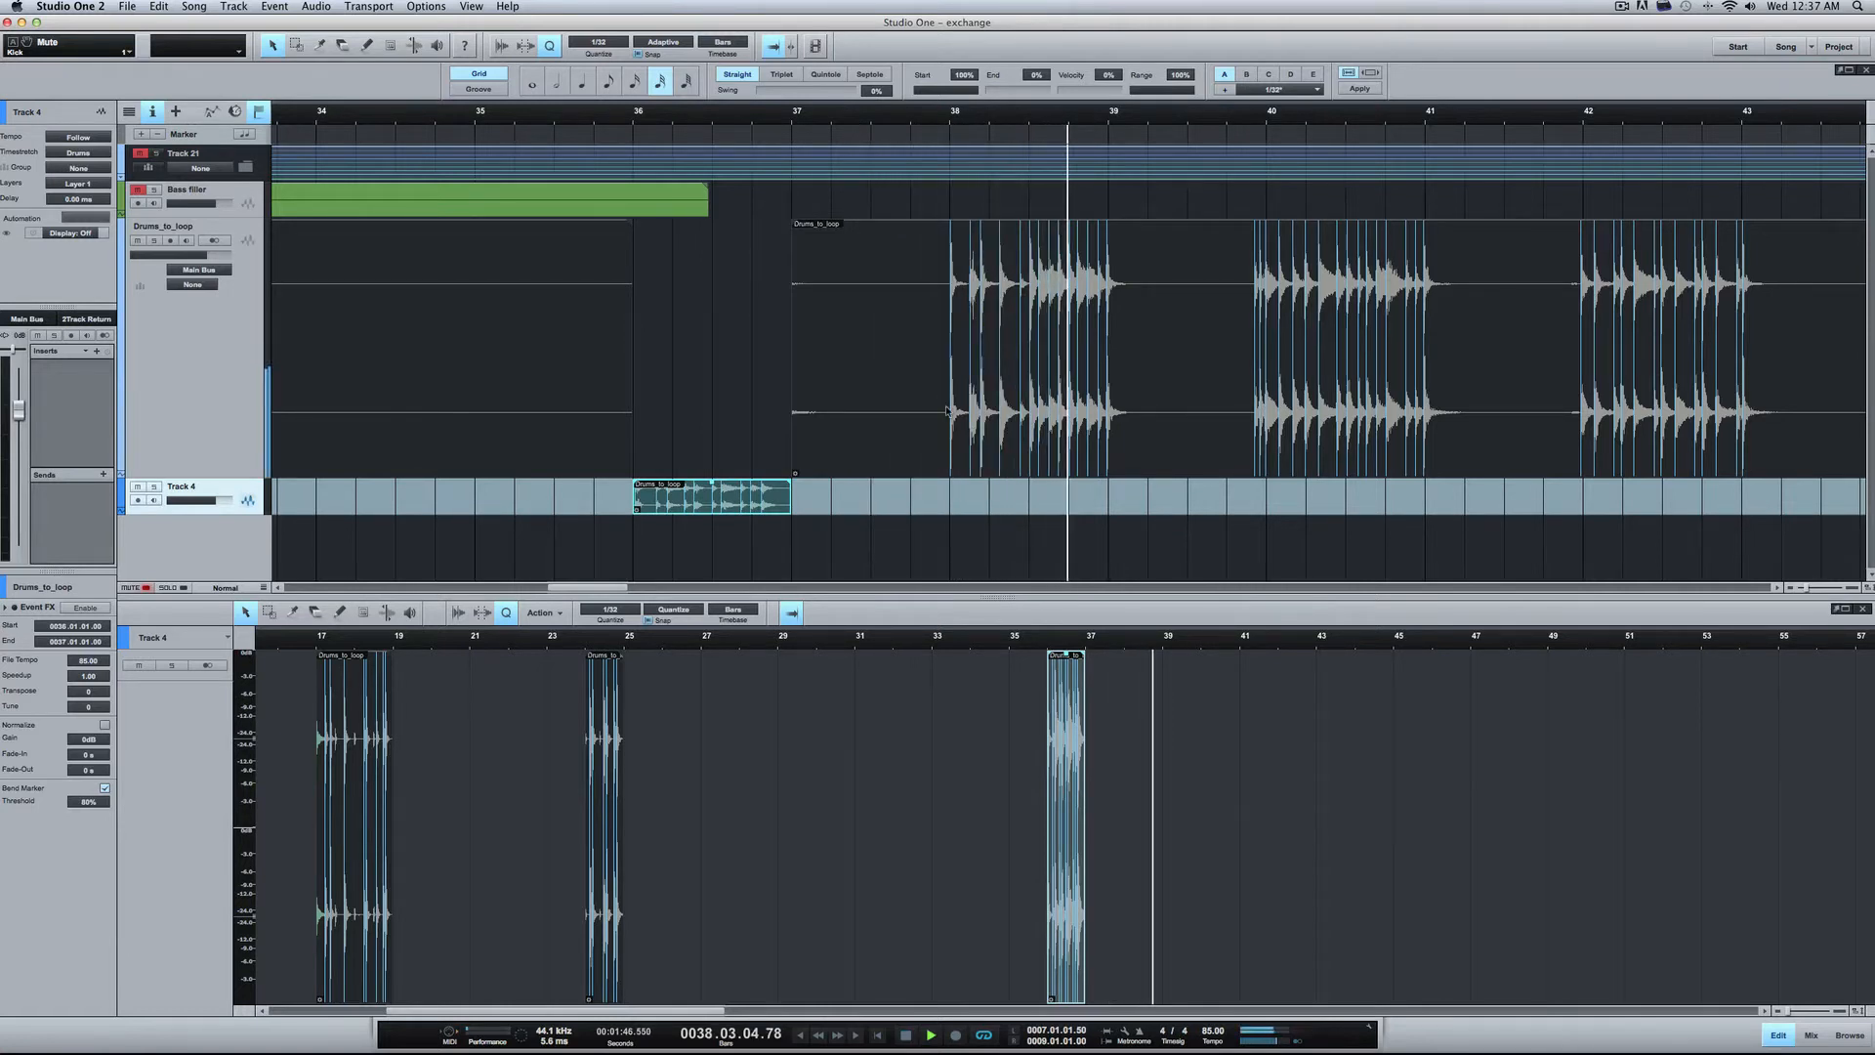
pyautogui.press('space')
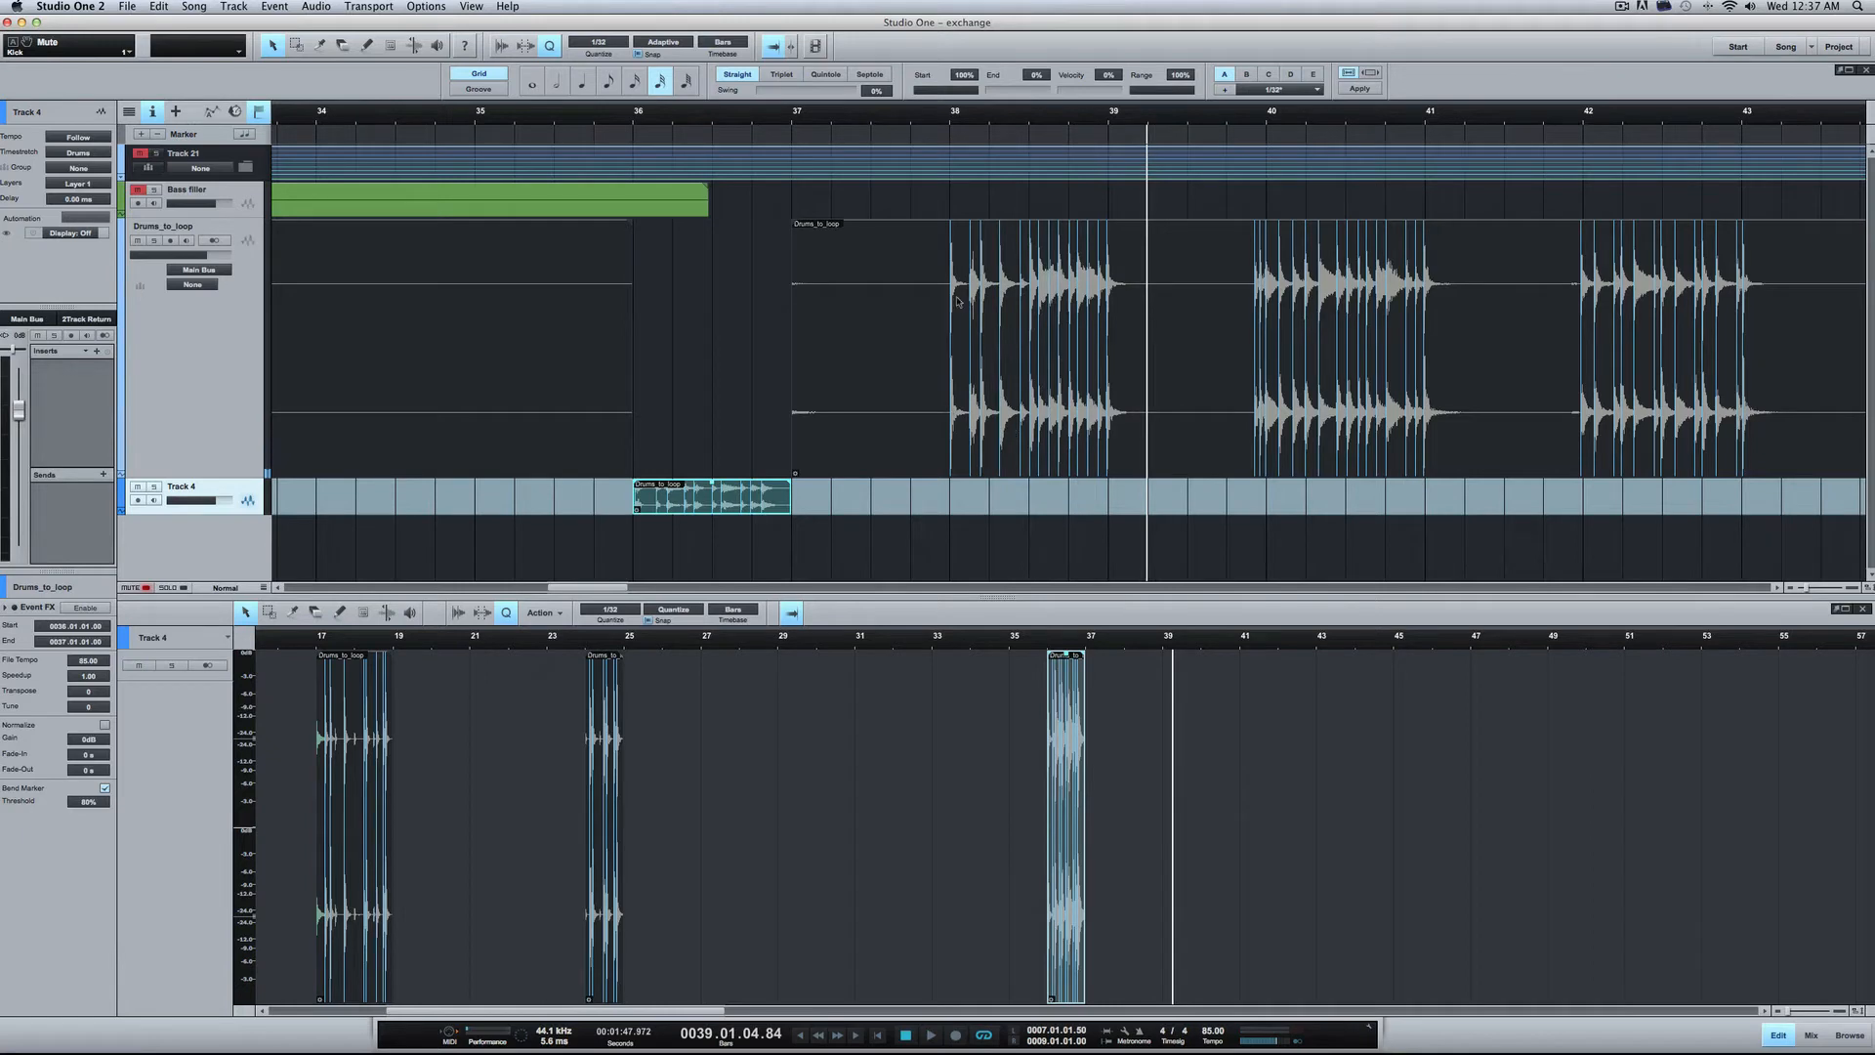
# Step: Split the Drums_to_loop event at bars 38 and 39 and move the one-bar fill straight down onto Track 4
pyautogui.press('3')
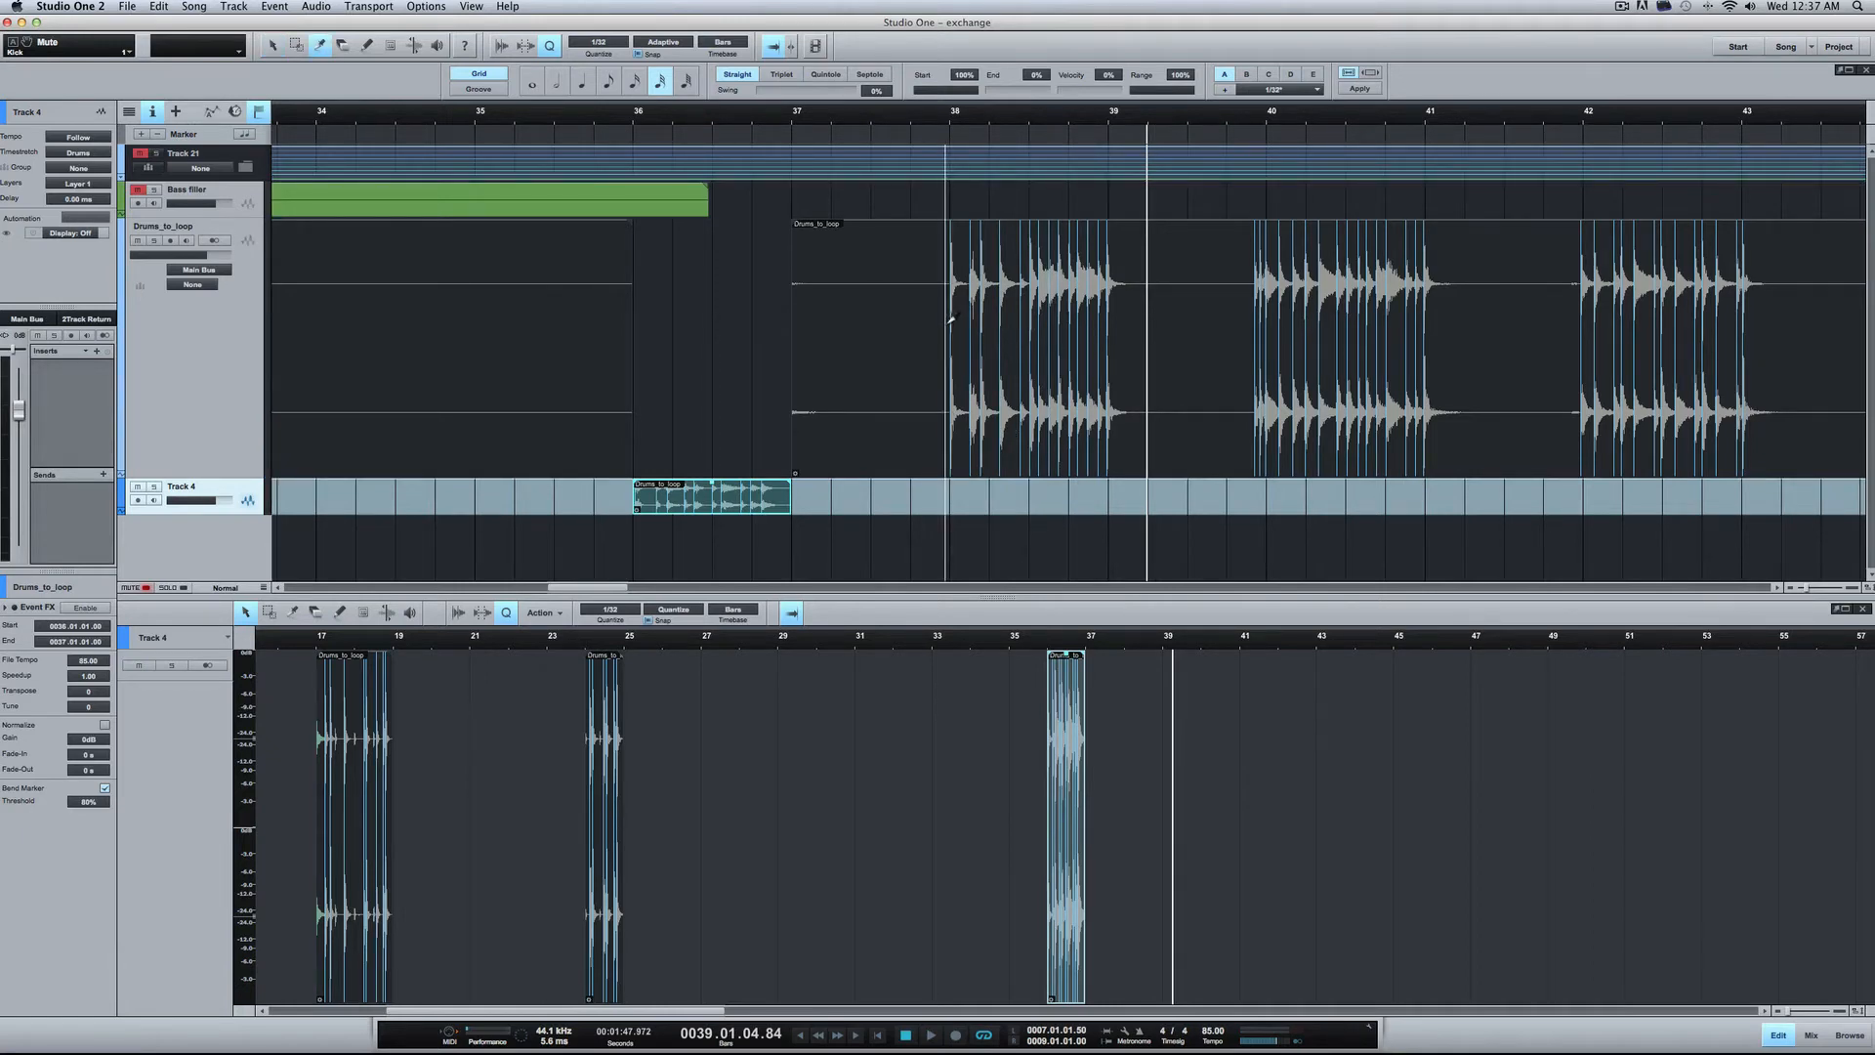
pyautogui.click(953, 319)
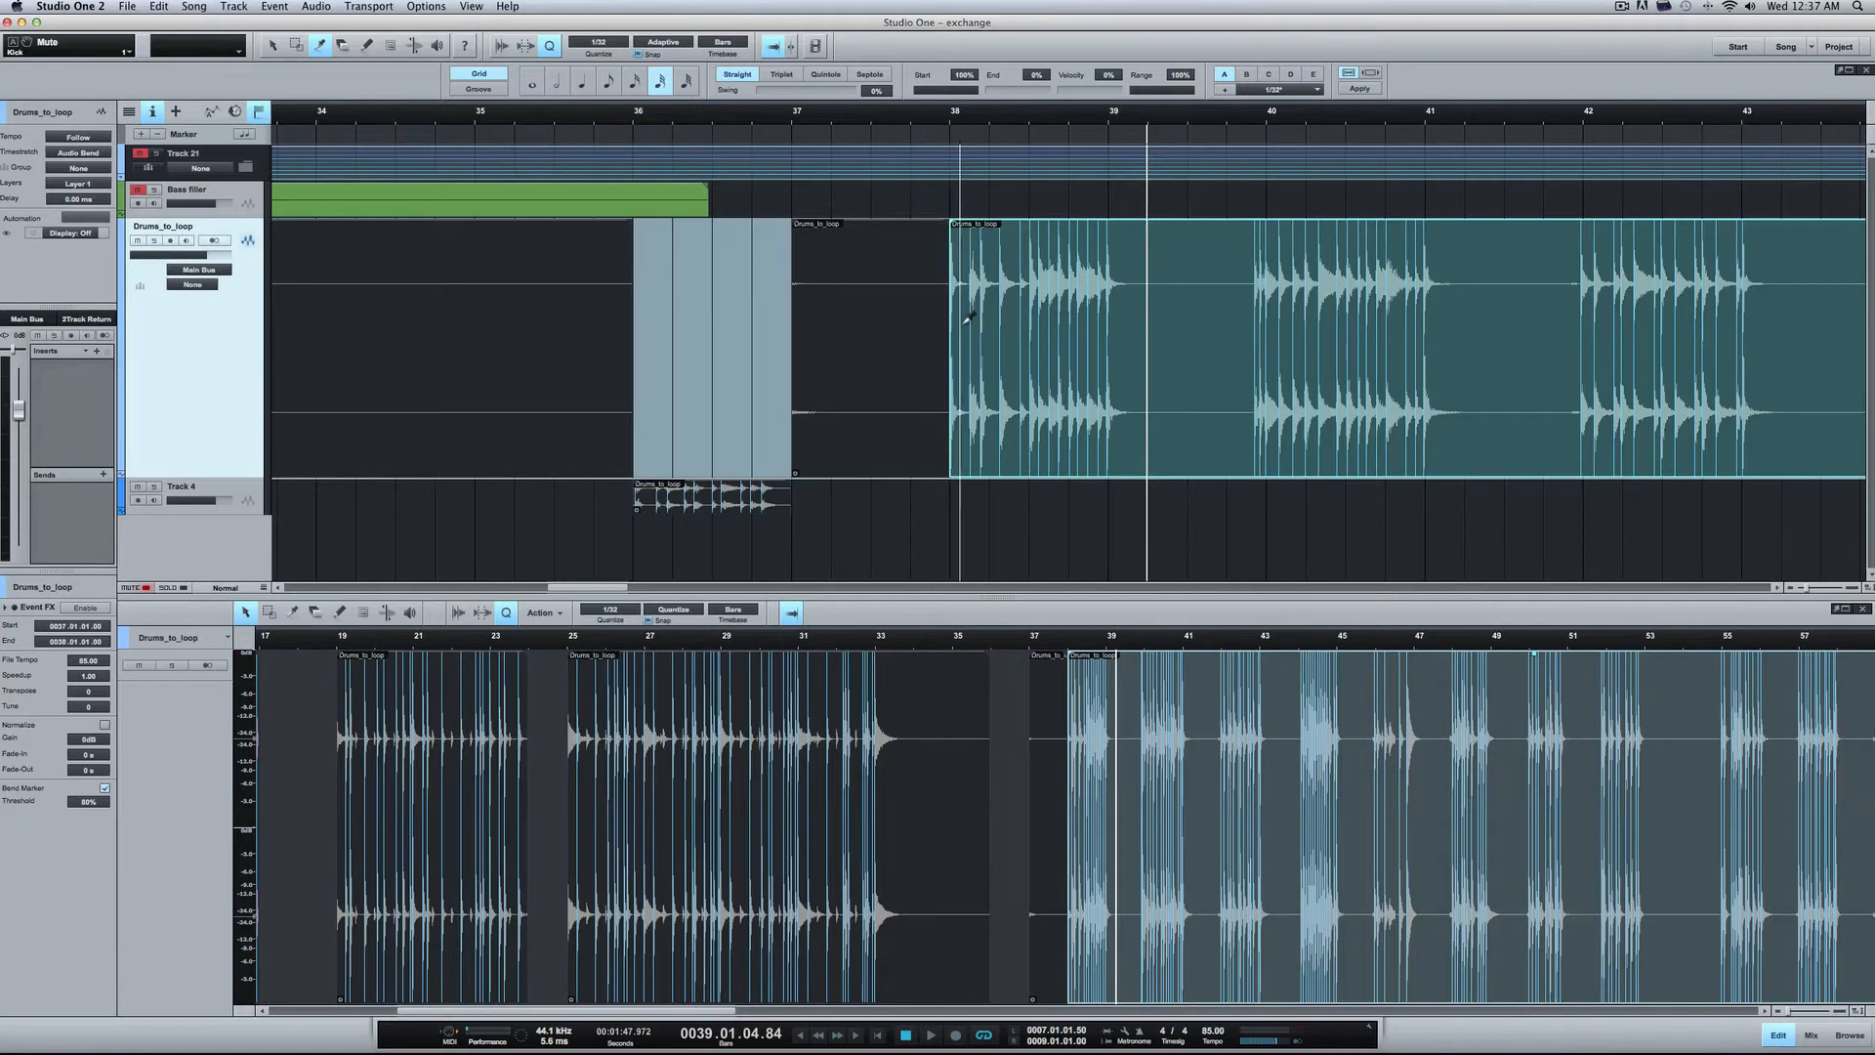
pyautogui.click(1117, 323)
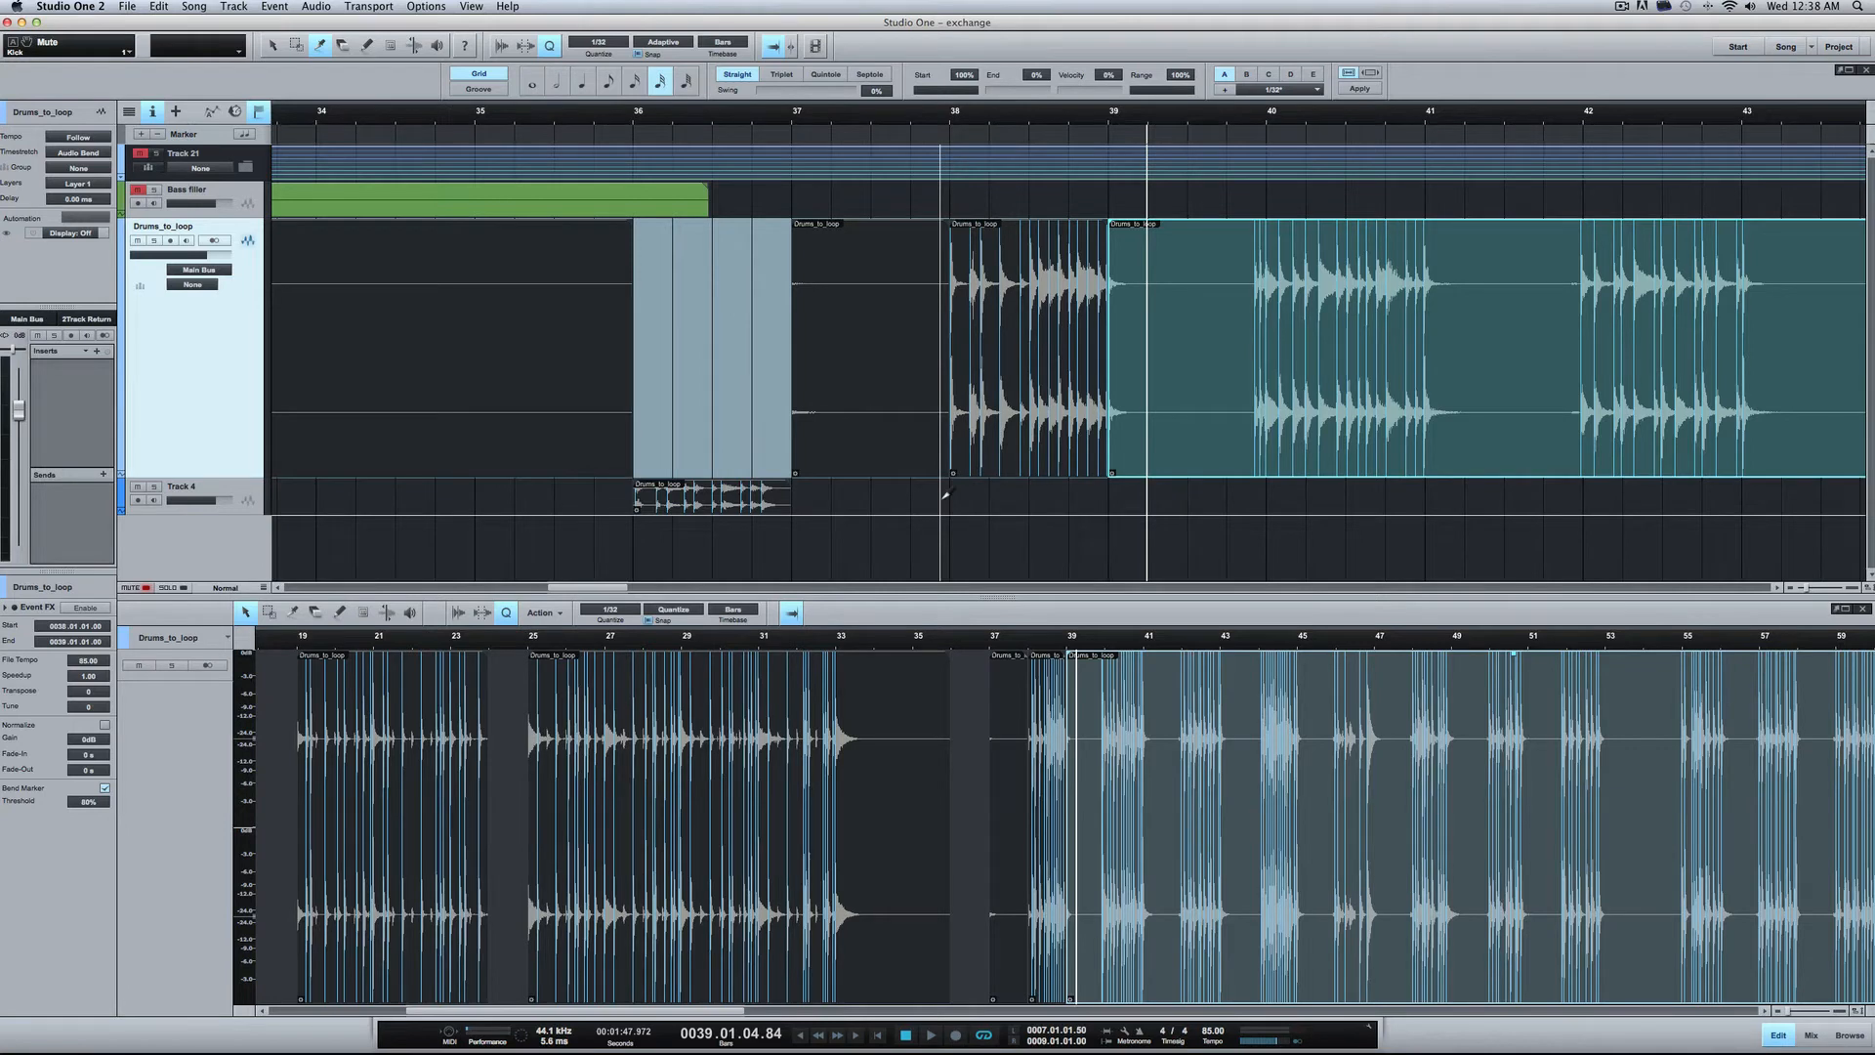
pyautogui.press('1')
pyautogui.moveTo(989, 465); pyautogui.dragTo(989, 491)
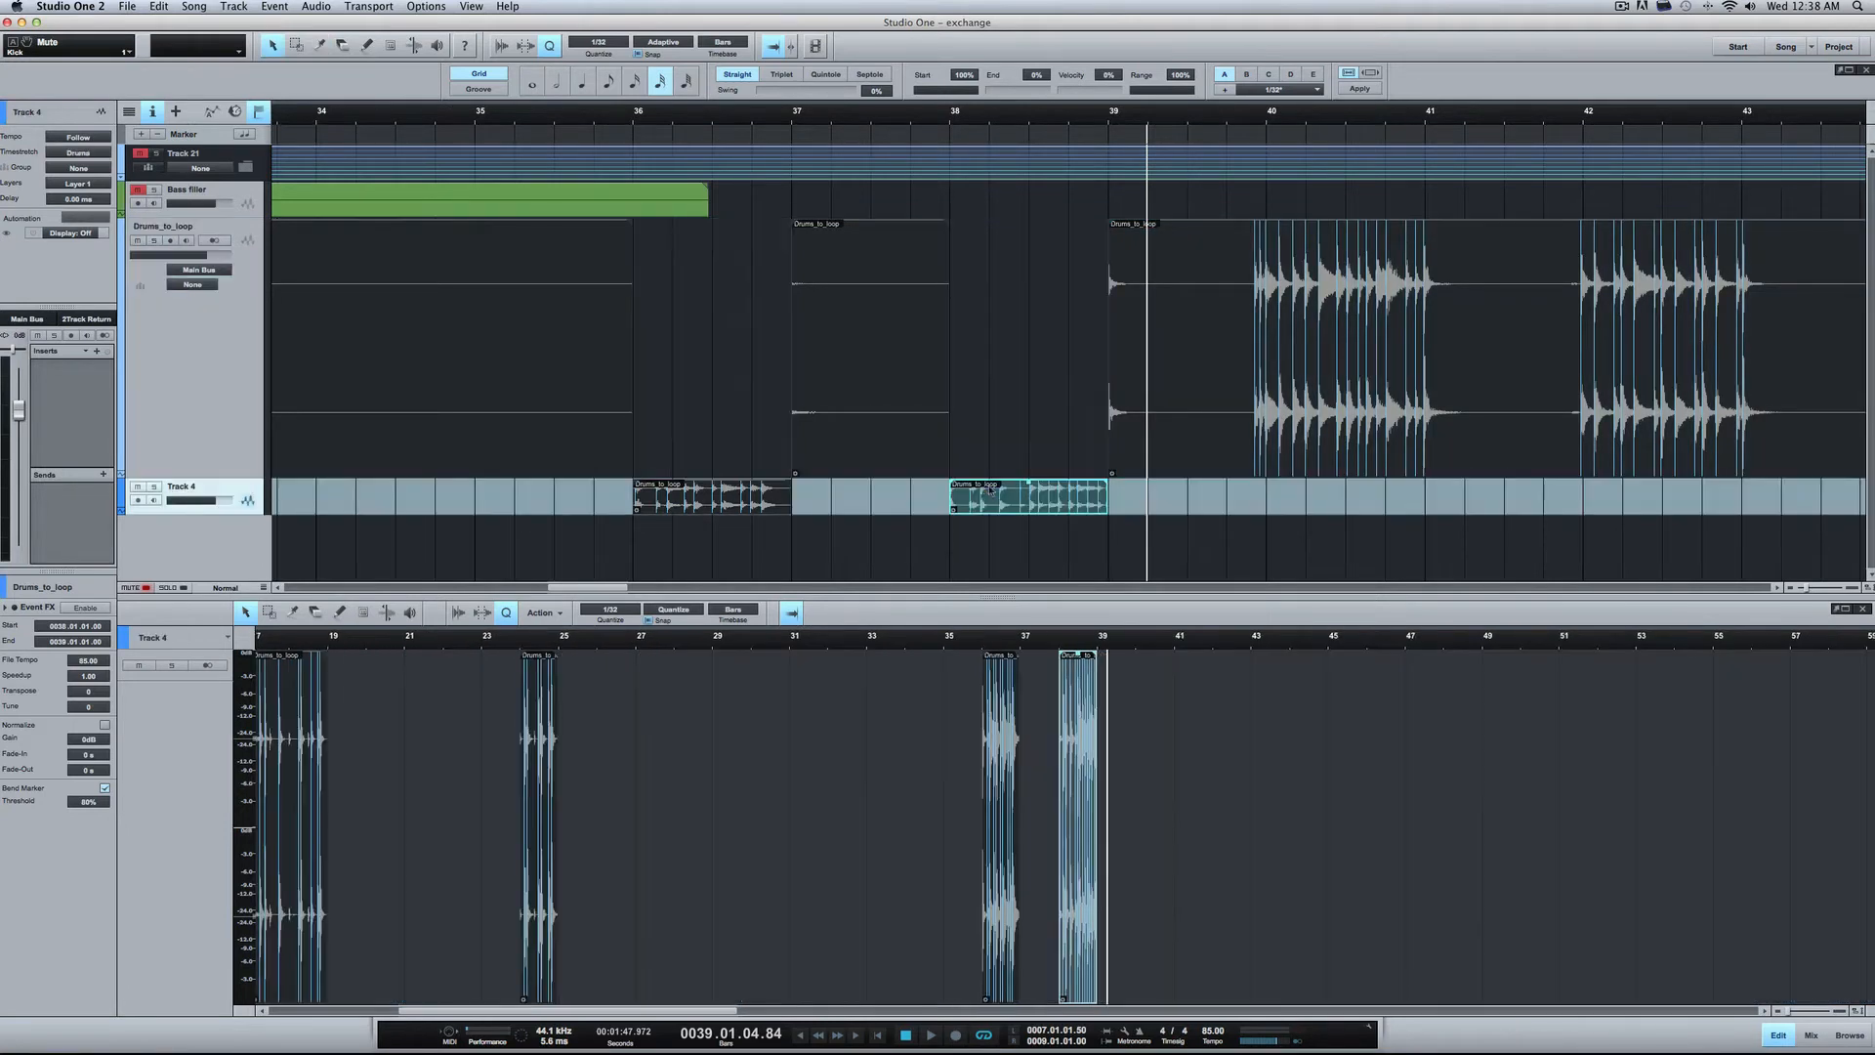
# Step: Listen to the Drums_to_loop fills at bars 40 and 42, starting playback just before bar 40
pyautogui.click(1252, 117)
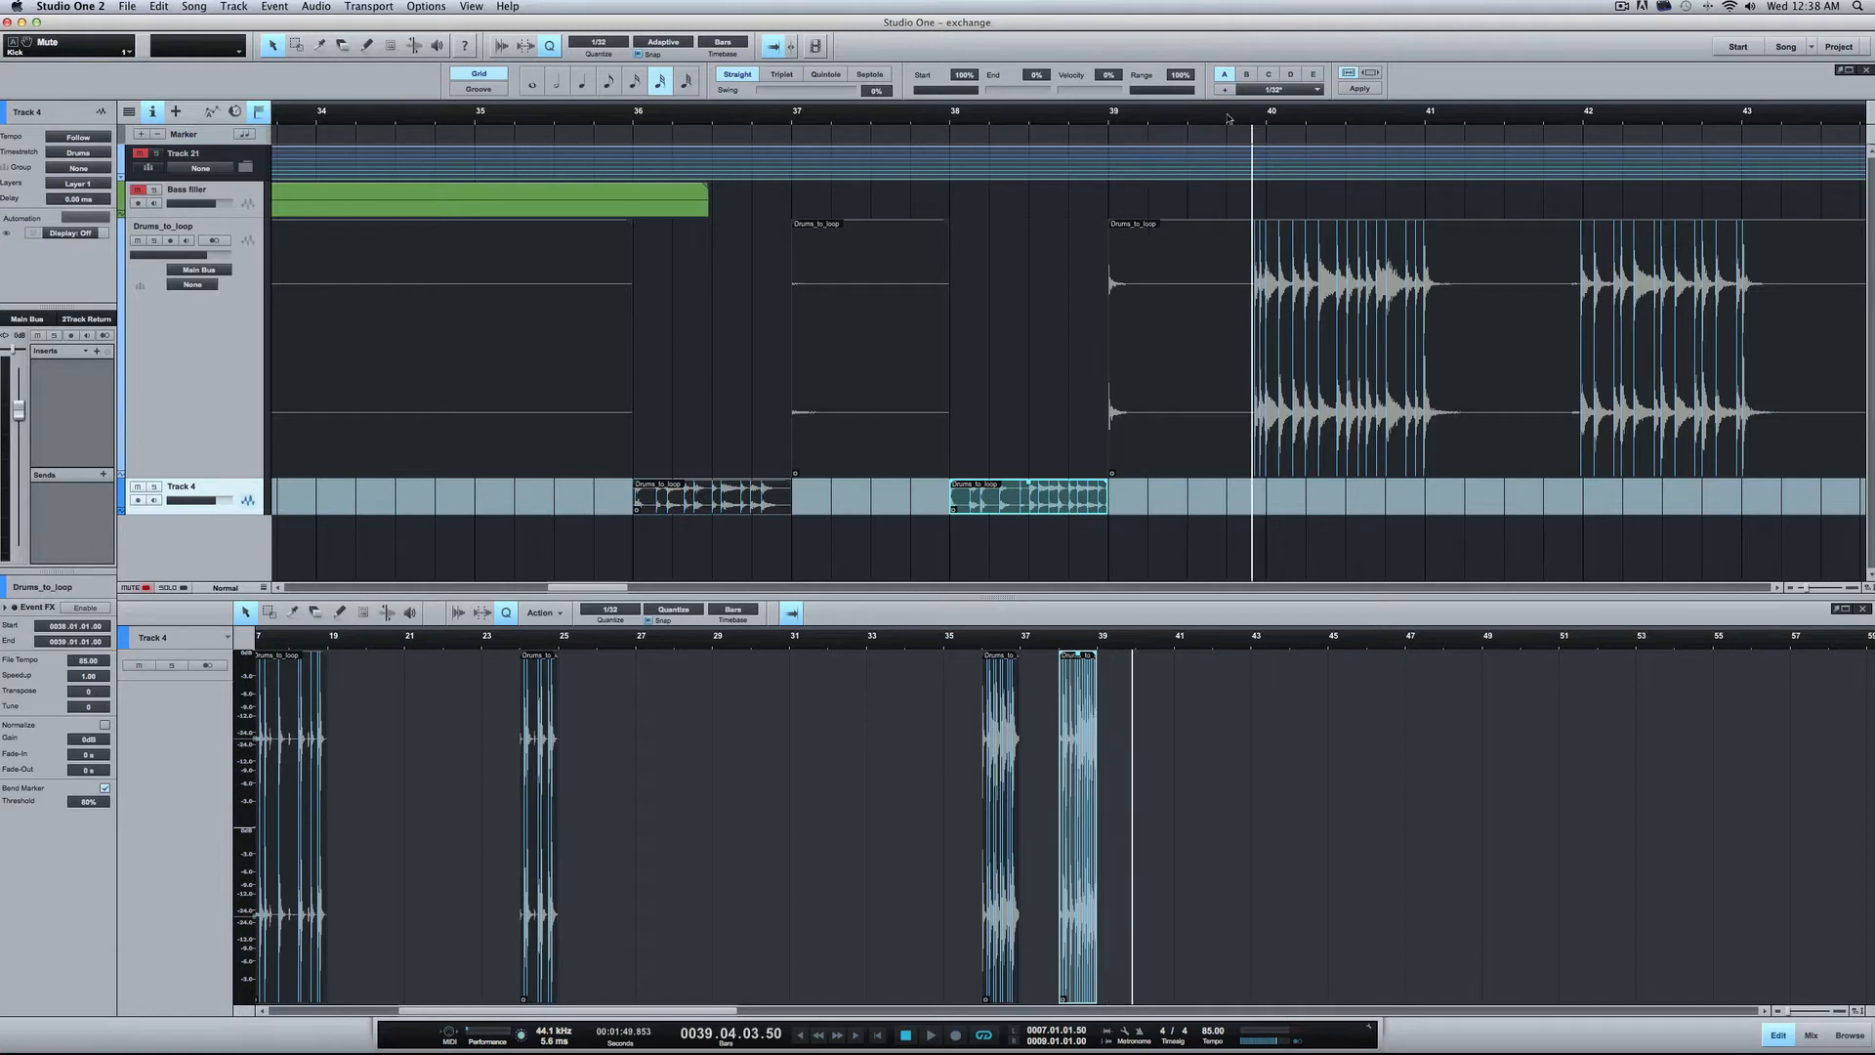
pyautogui.click(1228, 117)
pyautogui.press('space')
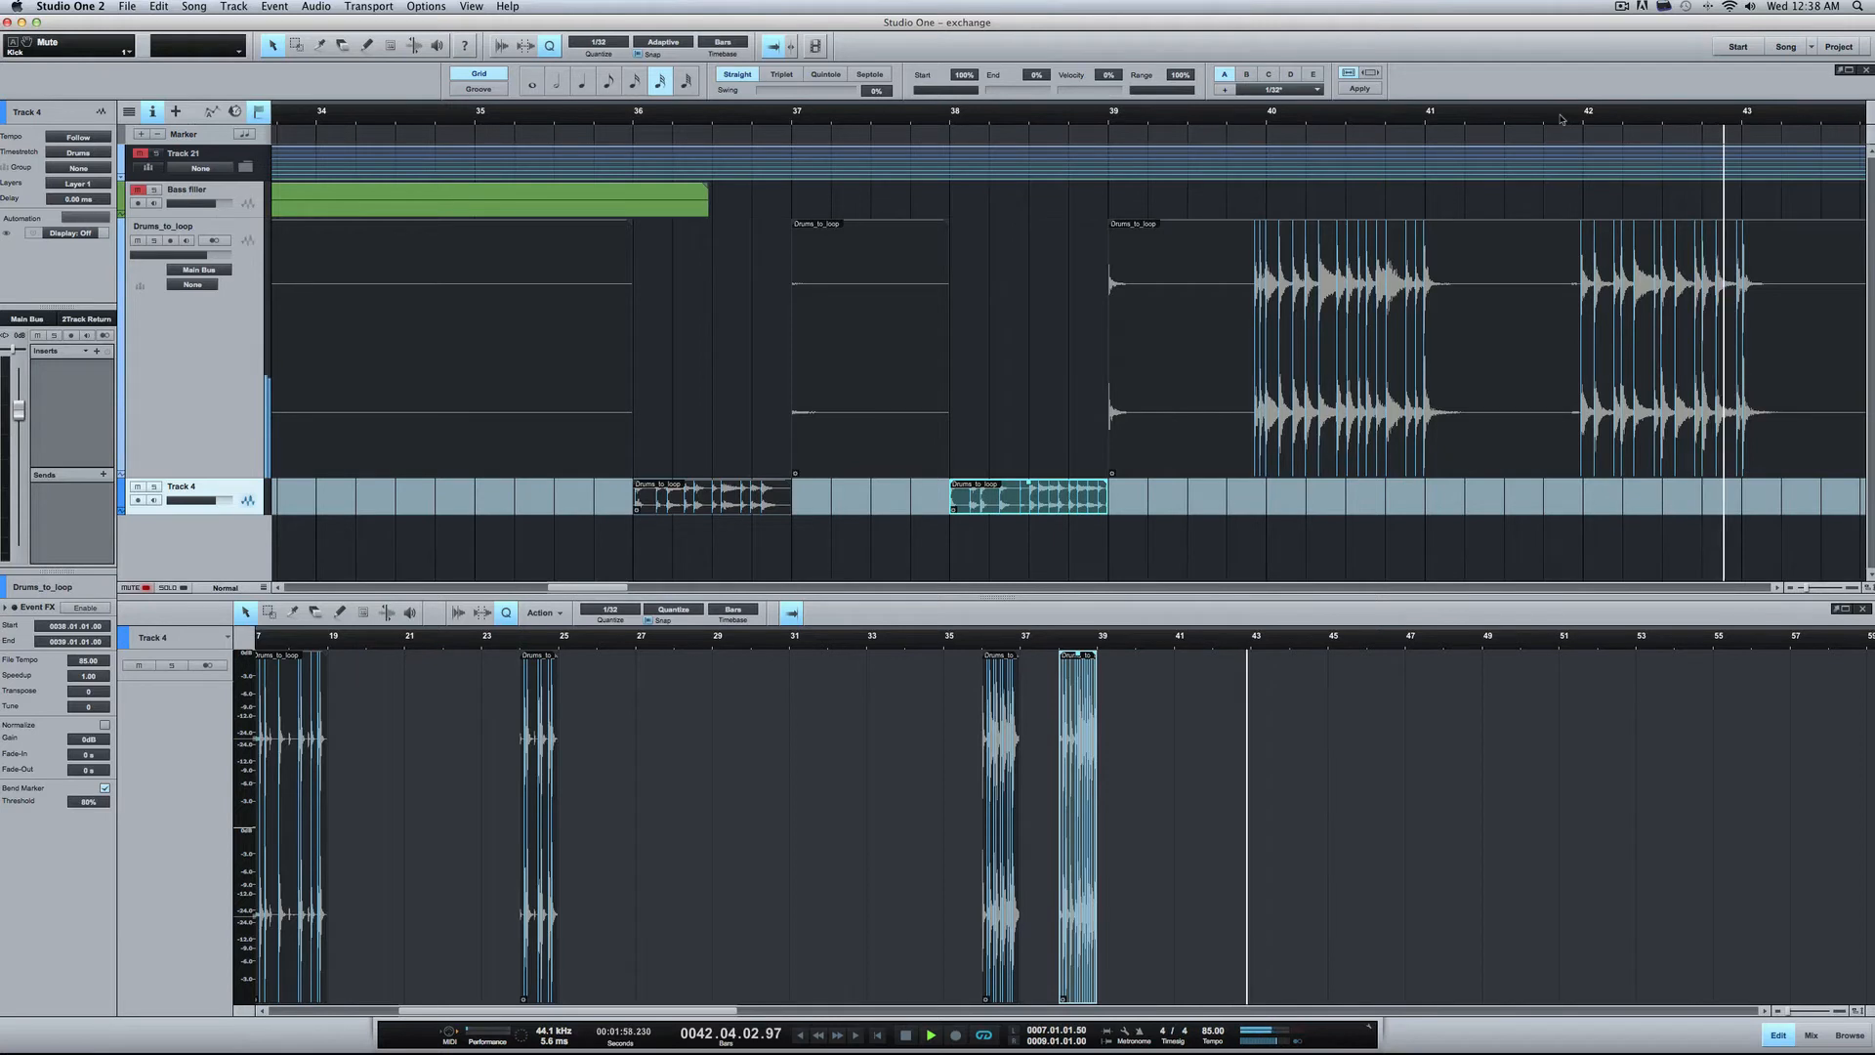
pyautogui.press('space')
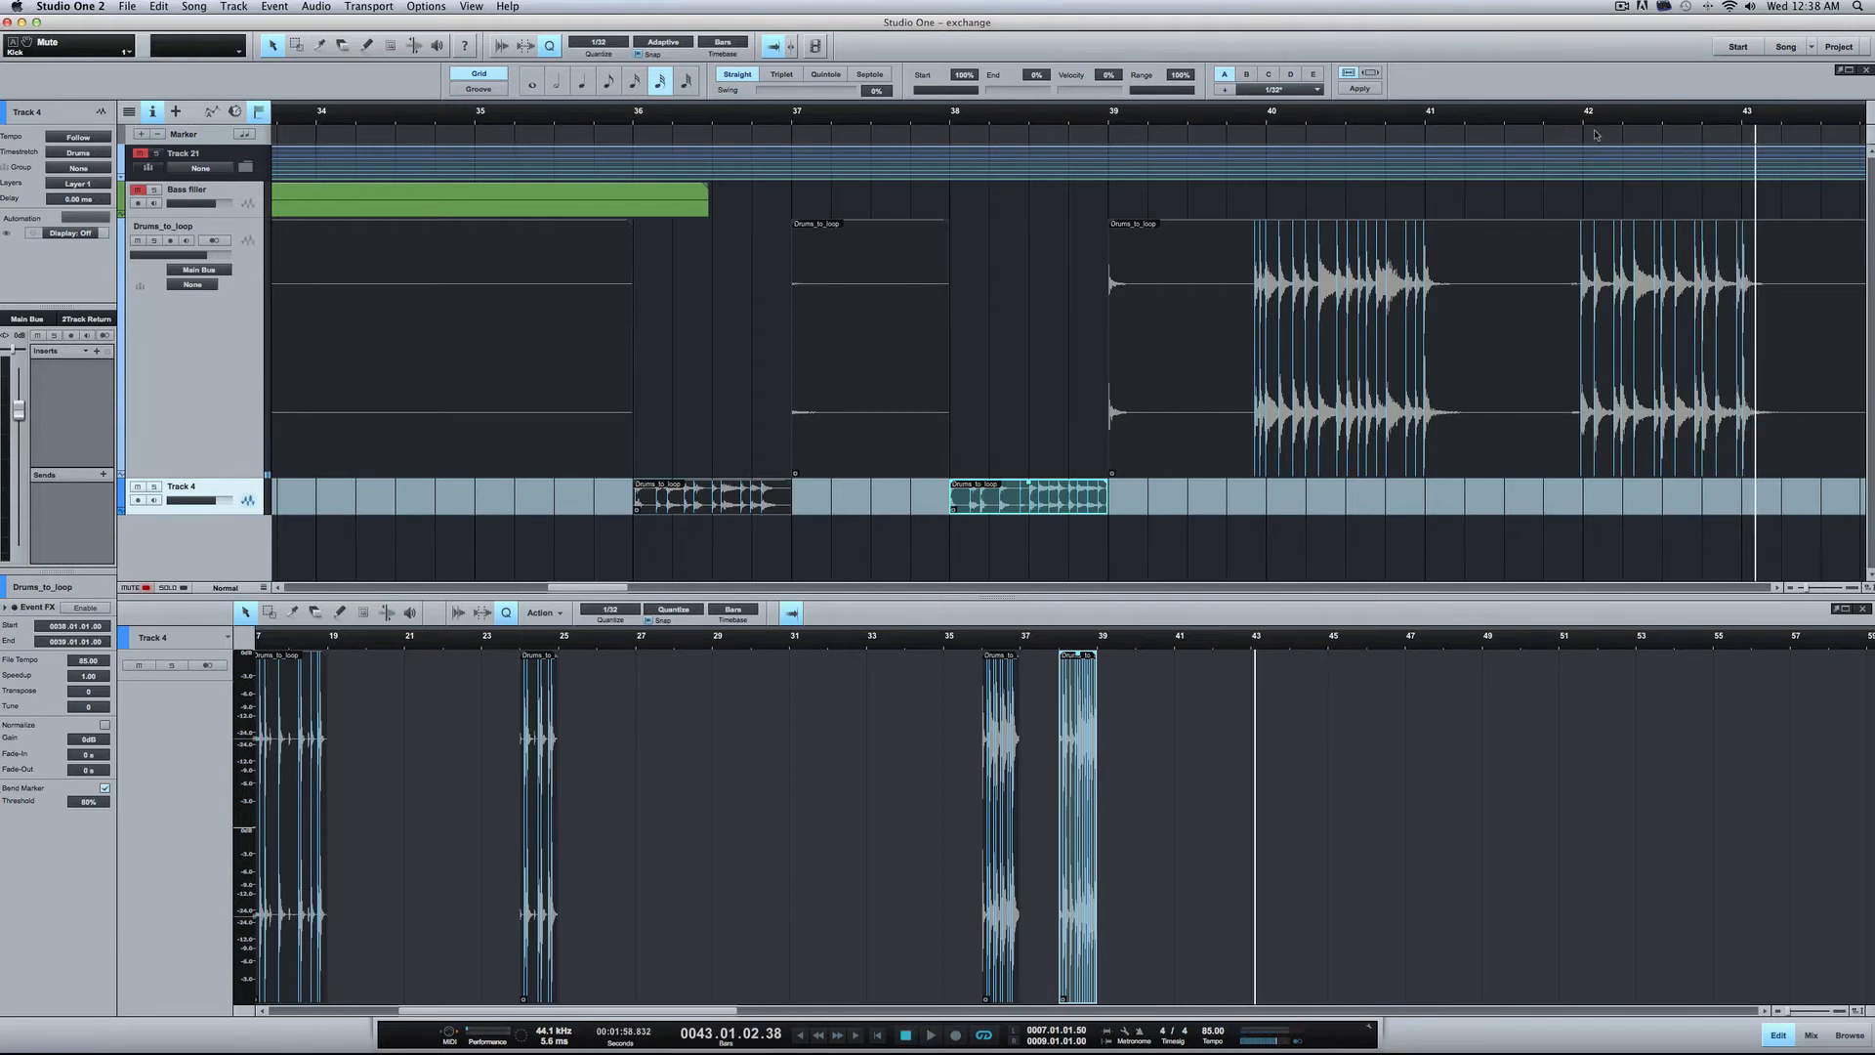
# Step: Split the Drums_to_loop event at bars 42 and 43 and move that one-bar fill straight down onto Track 4
pyautogui.press('3')
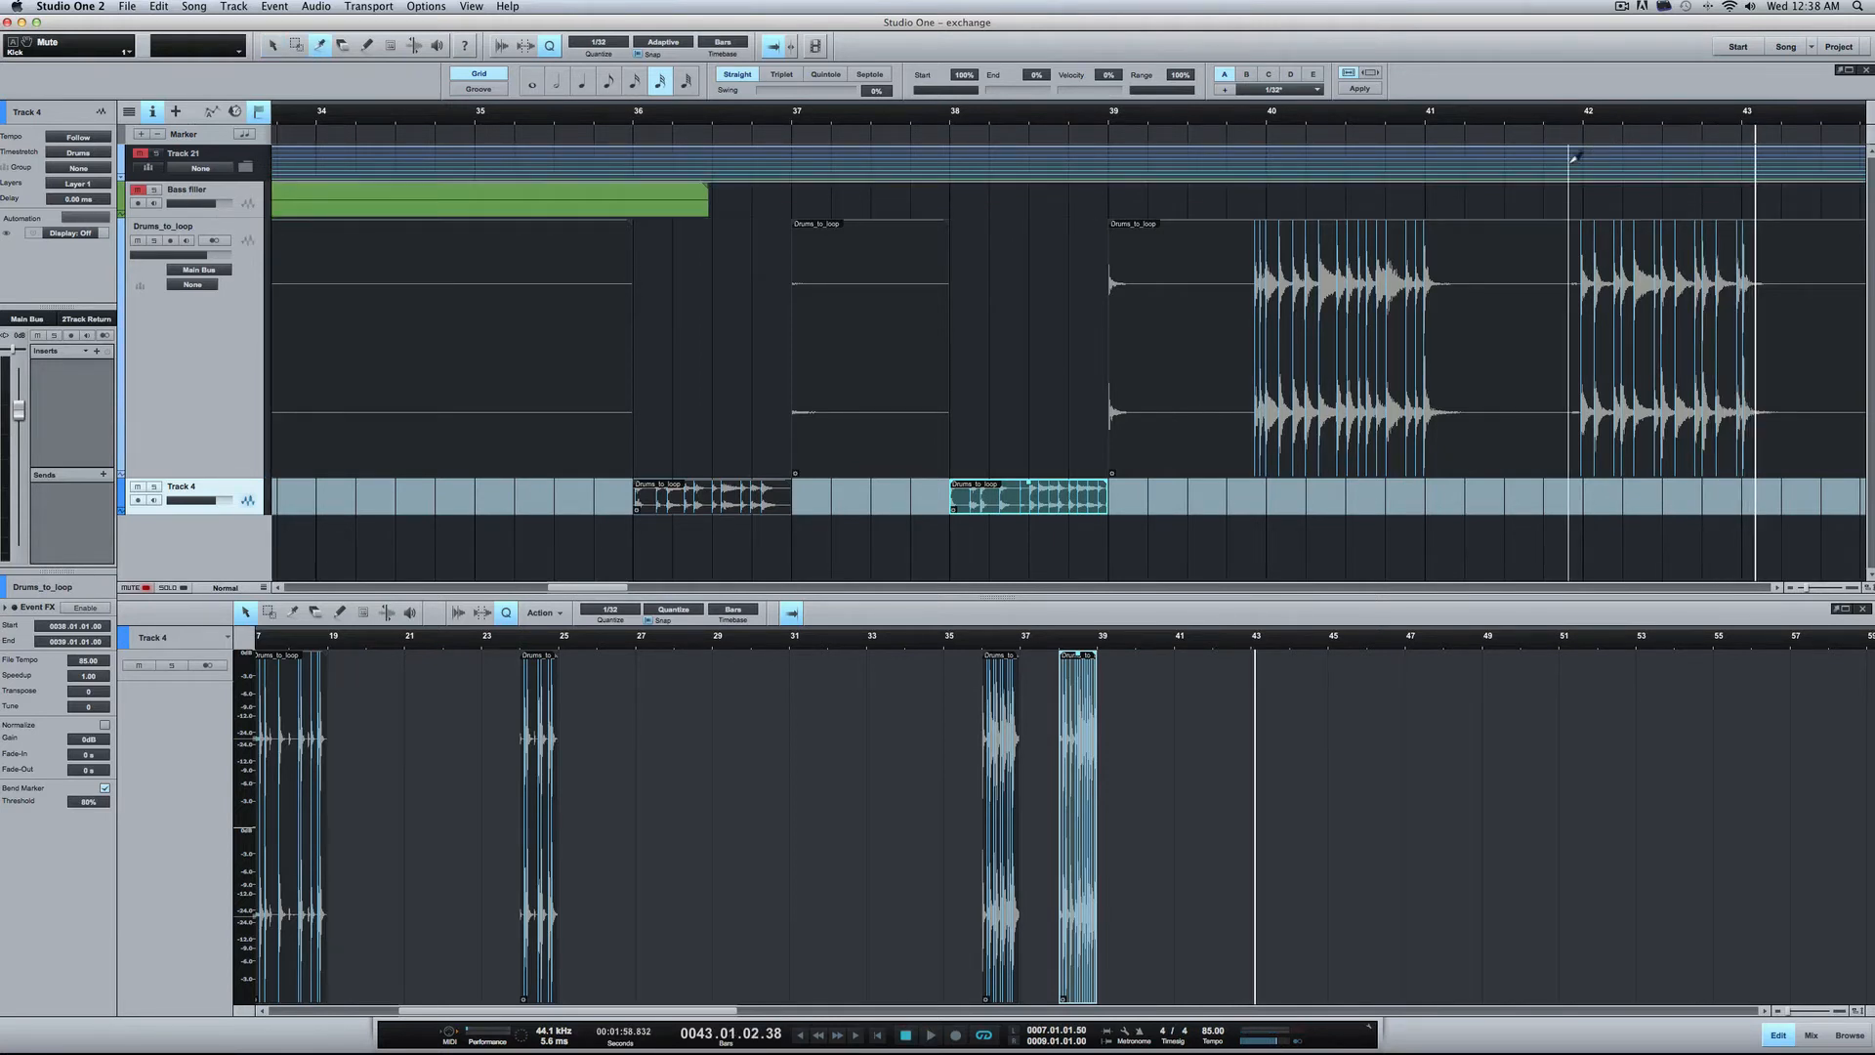
pyautogui.click(1586, 264)
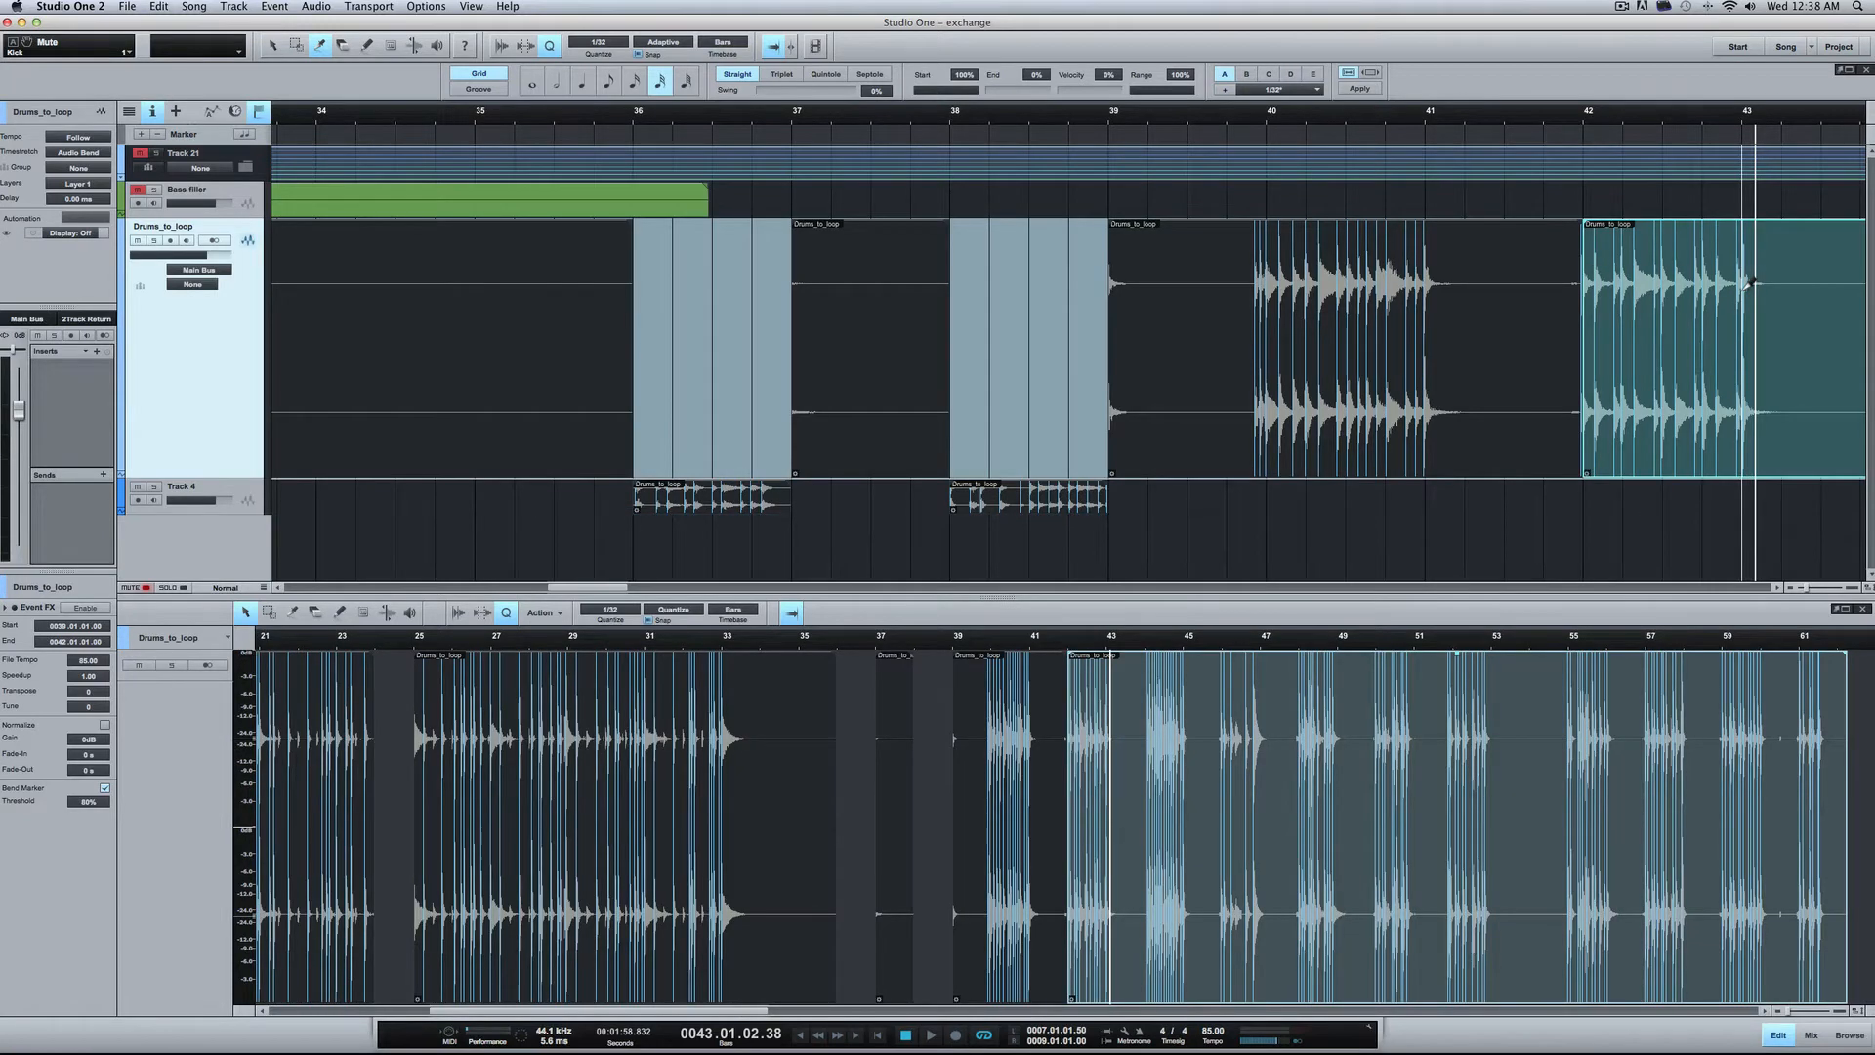
pyautogui.click(1746, 283)
pyautogui.press('1')
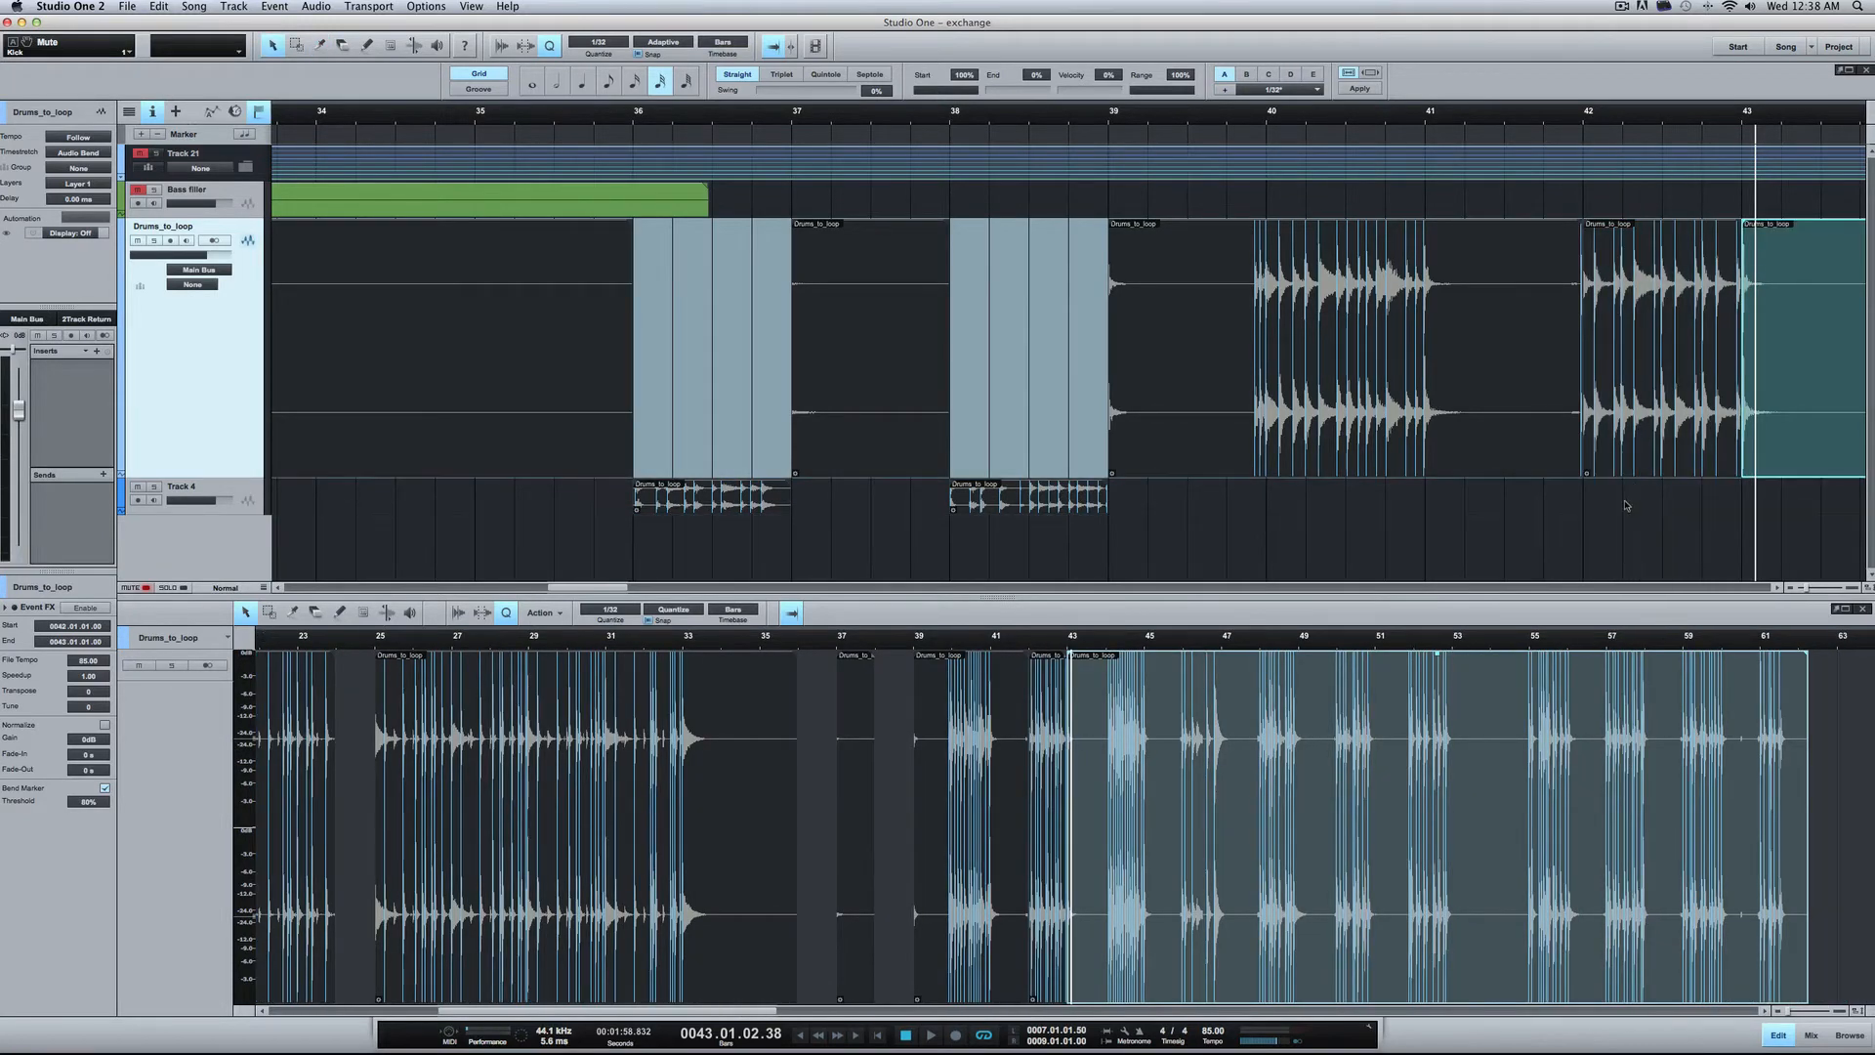
pyautogui.moveTo(1631, 447); pyautogui.dragTo(1629, 500)
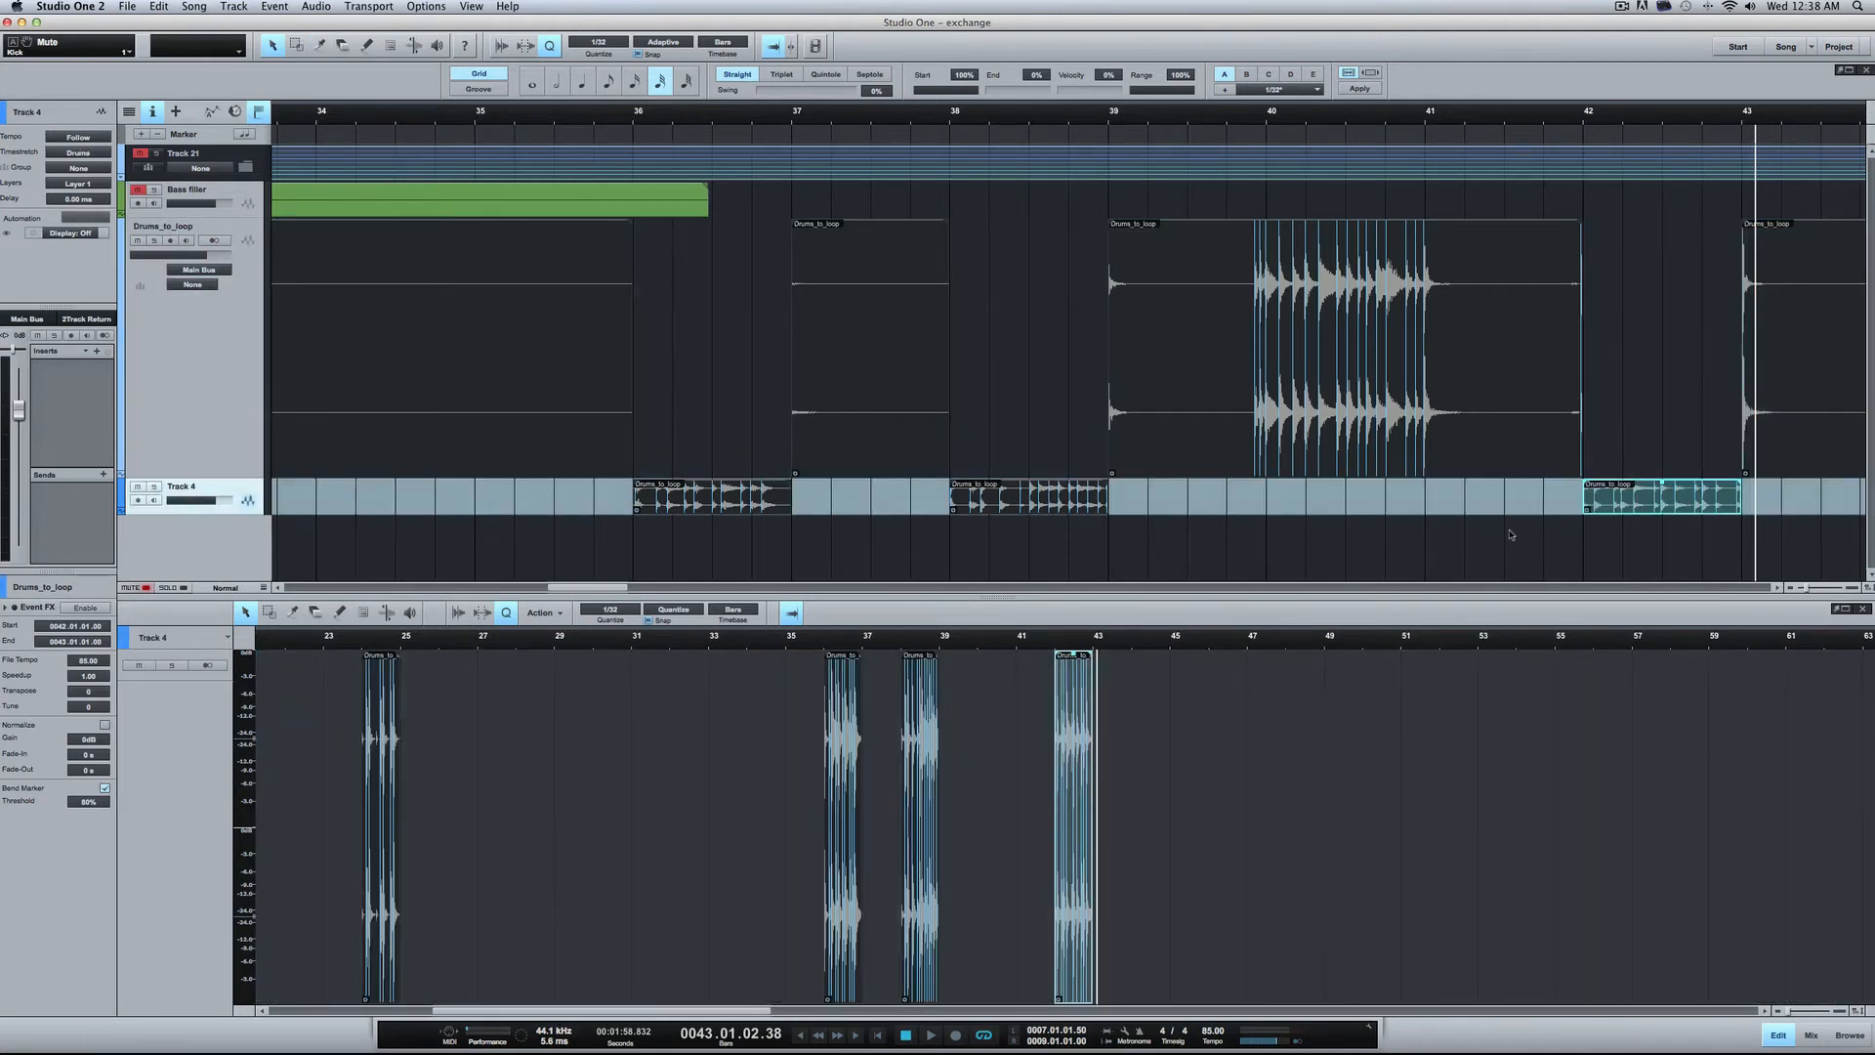
pyautogui.click(1511, 536)
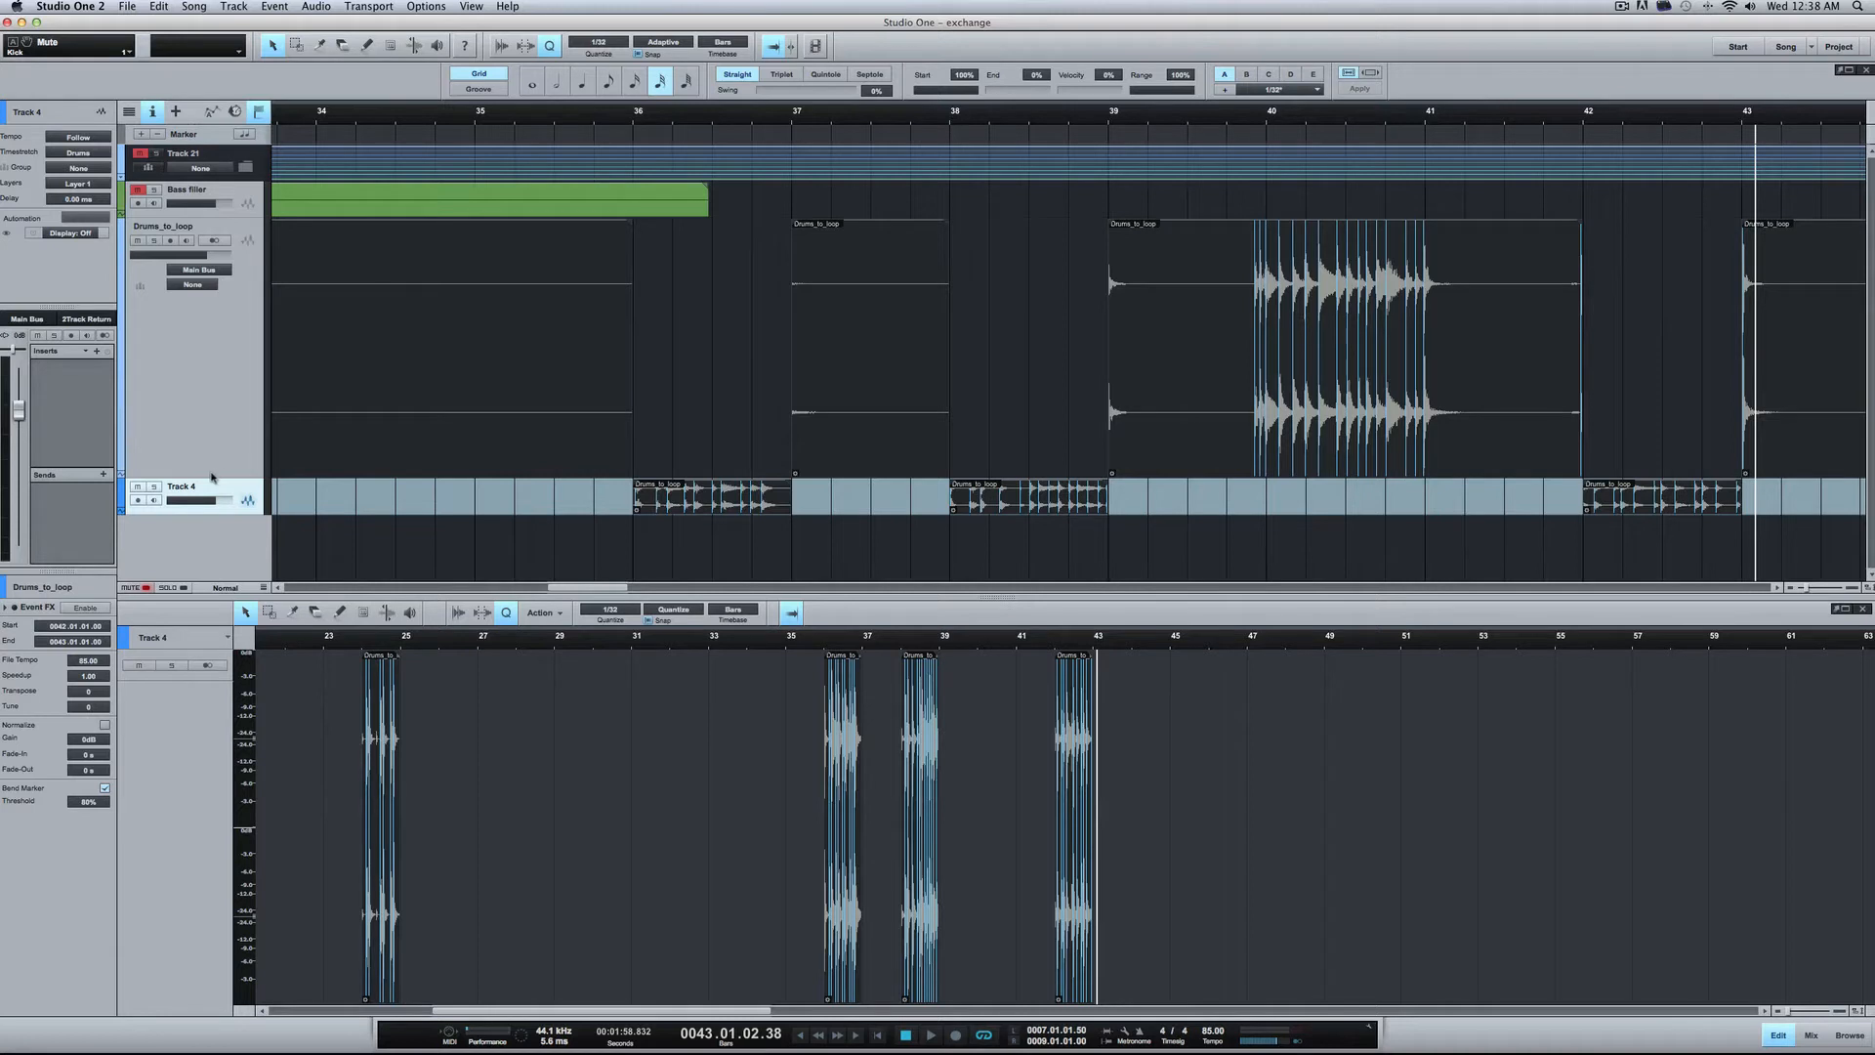
# Step: Shrink the Drums_to_loop track's height, unmute the Bass filler track and mute Track 4
pyautogui.moveTo(201, 481); pyautogui.dragTo(173, 239)
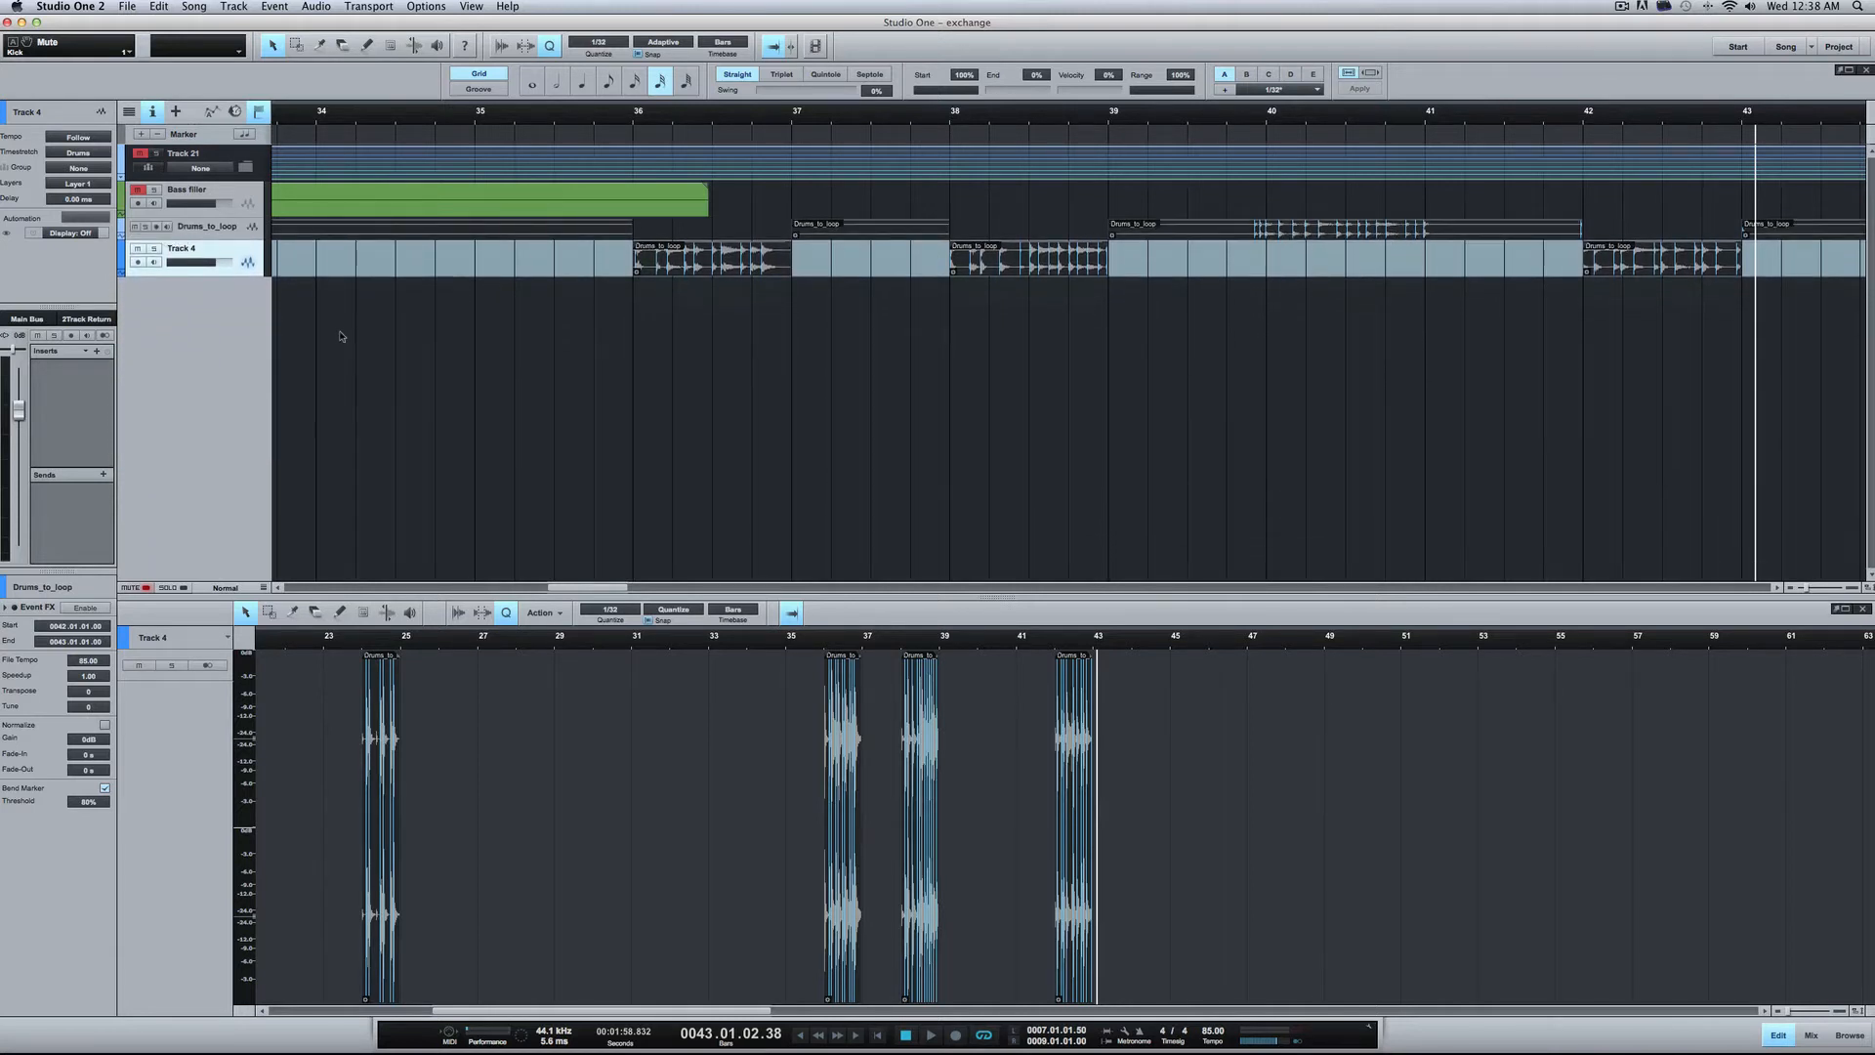
pyautogui.hscroll(-1, 340, 336)
pyautogui.hscroll(-10, 340, 336)
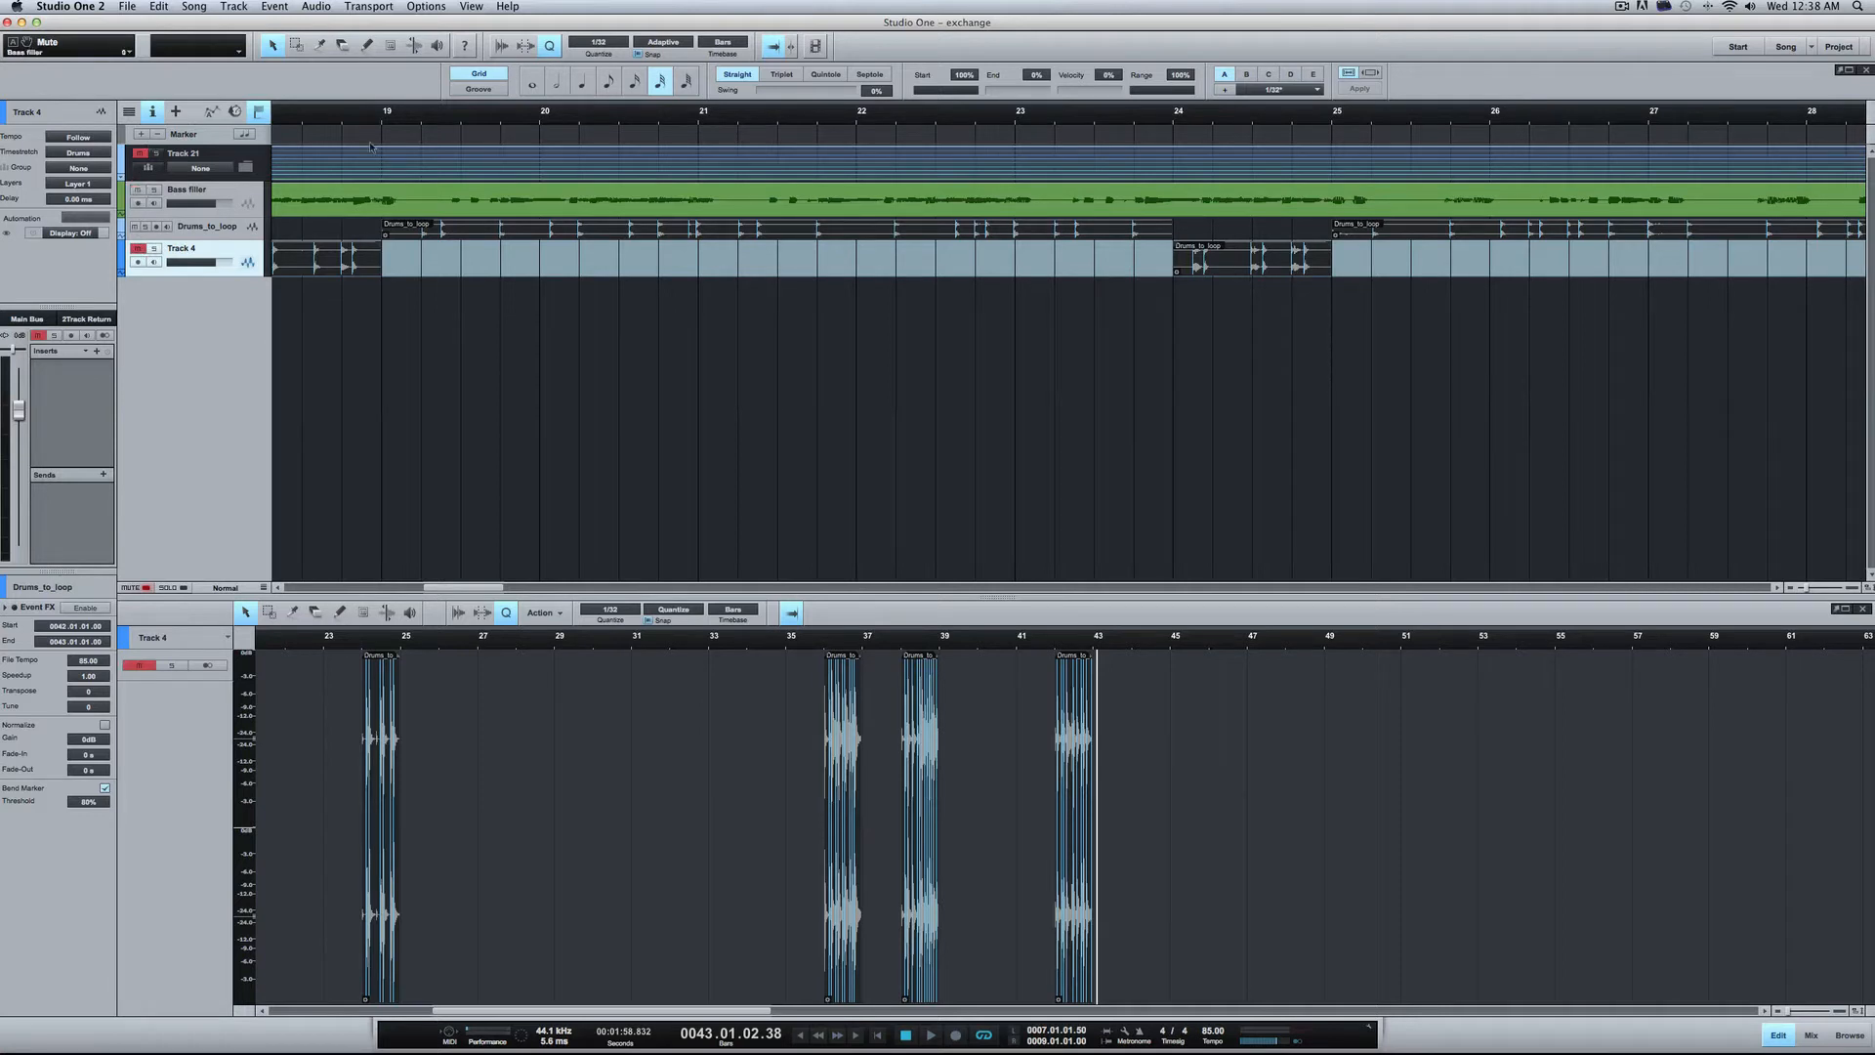
# Step: Listen to the Bass filler part around bars 19 to 21 with the Drums_to_loop track muted
pyautogui.click(437, 118)
pyautogui.press('space')
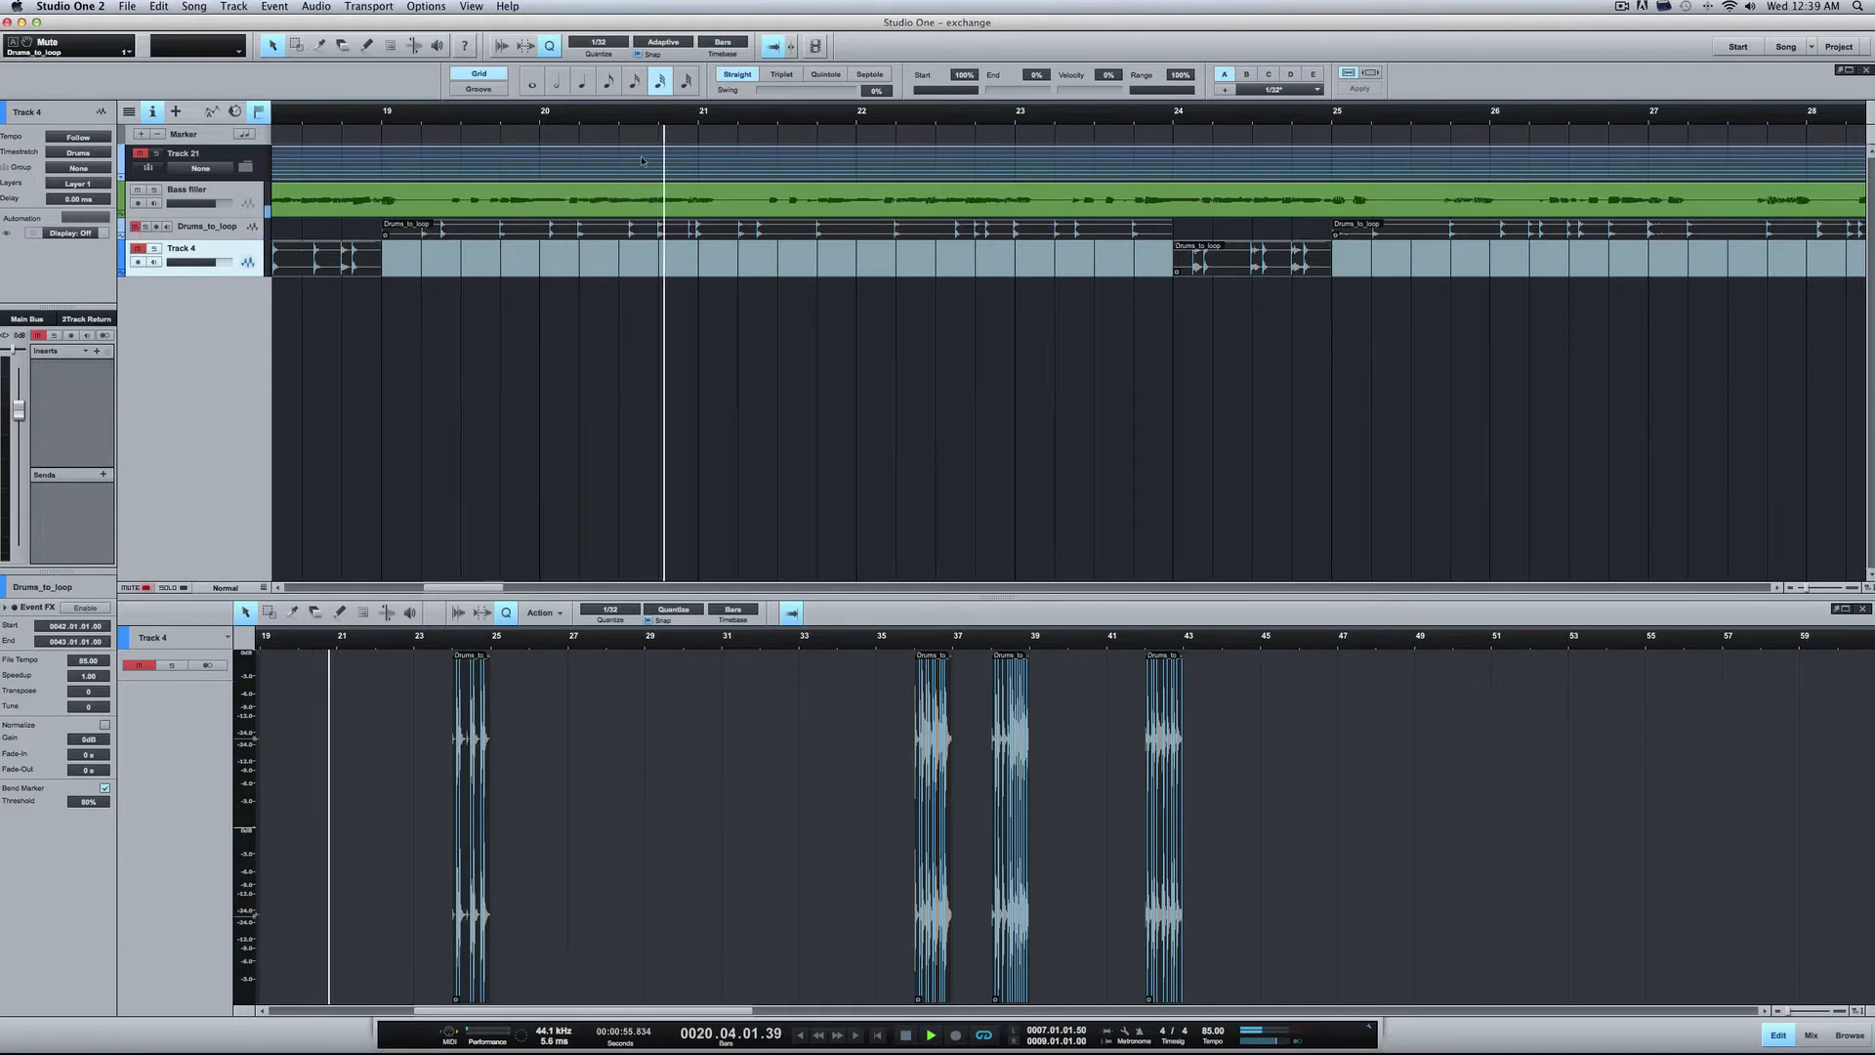
pyautogui.click(430, 118)
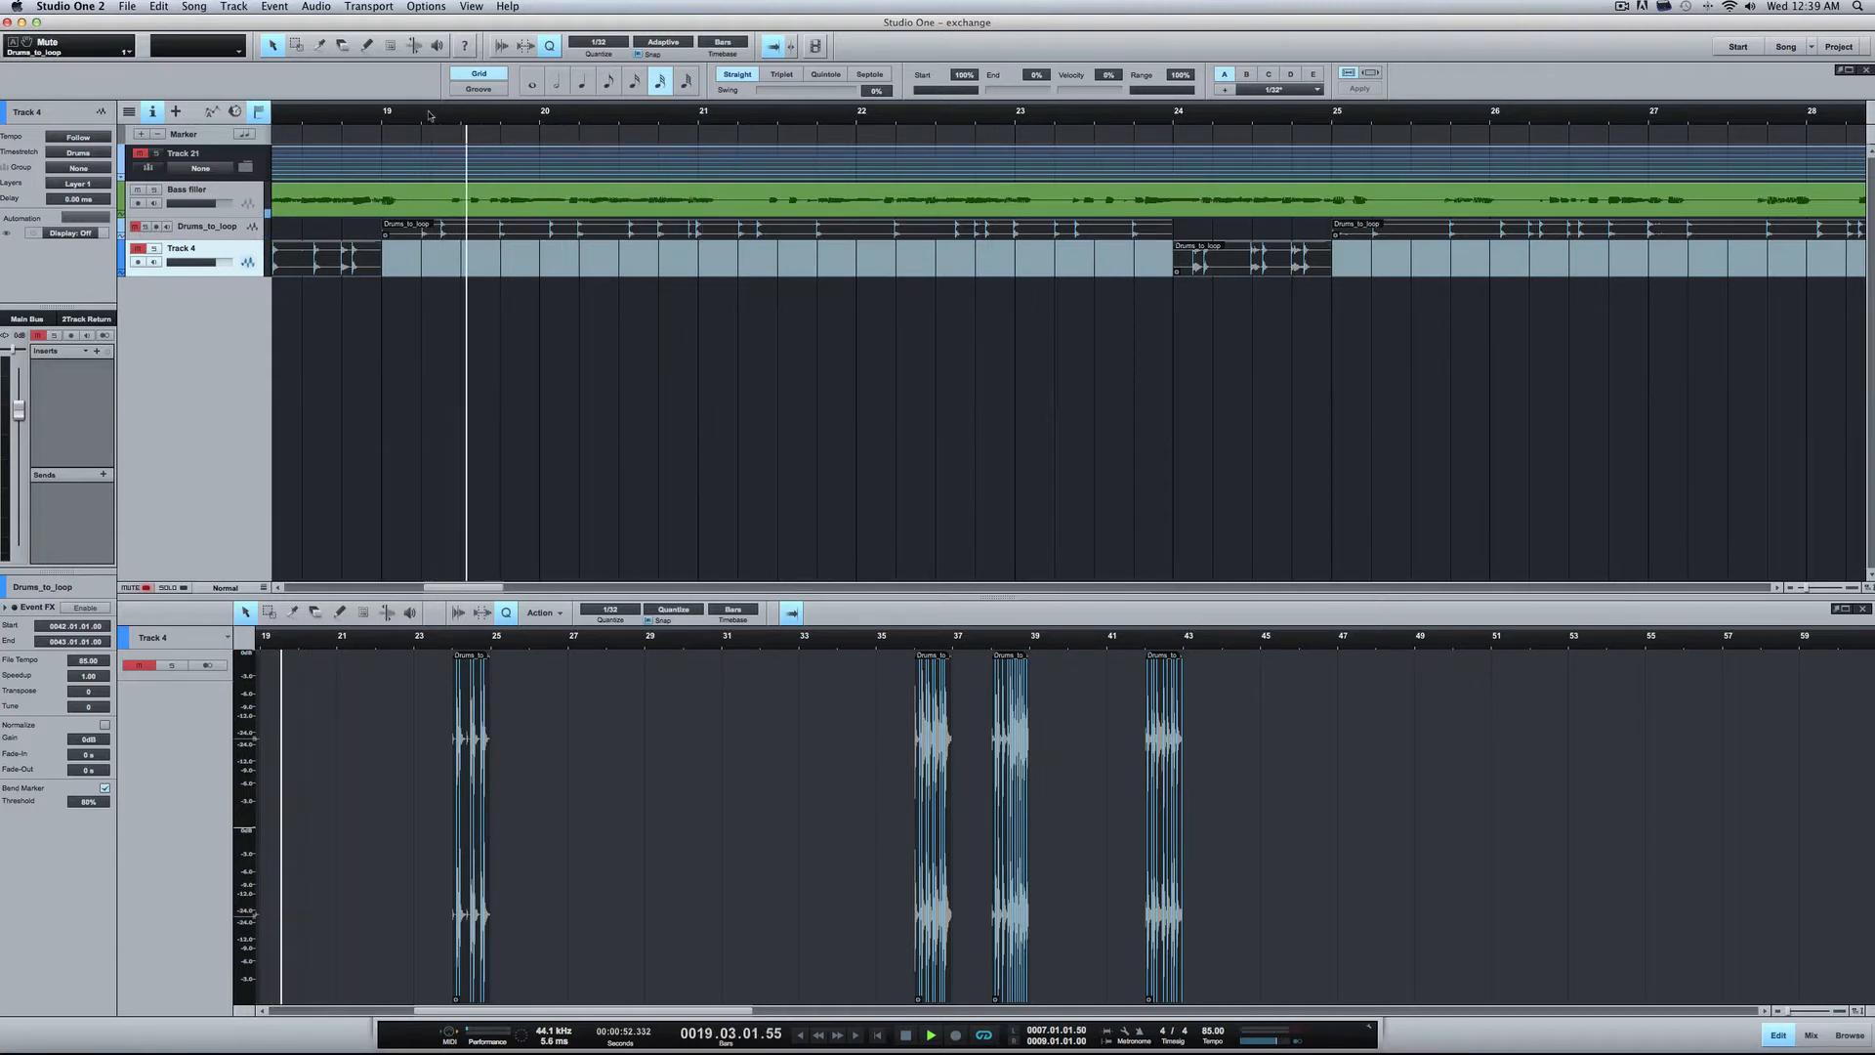
pyautogui.click(352, 118)
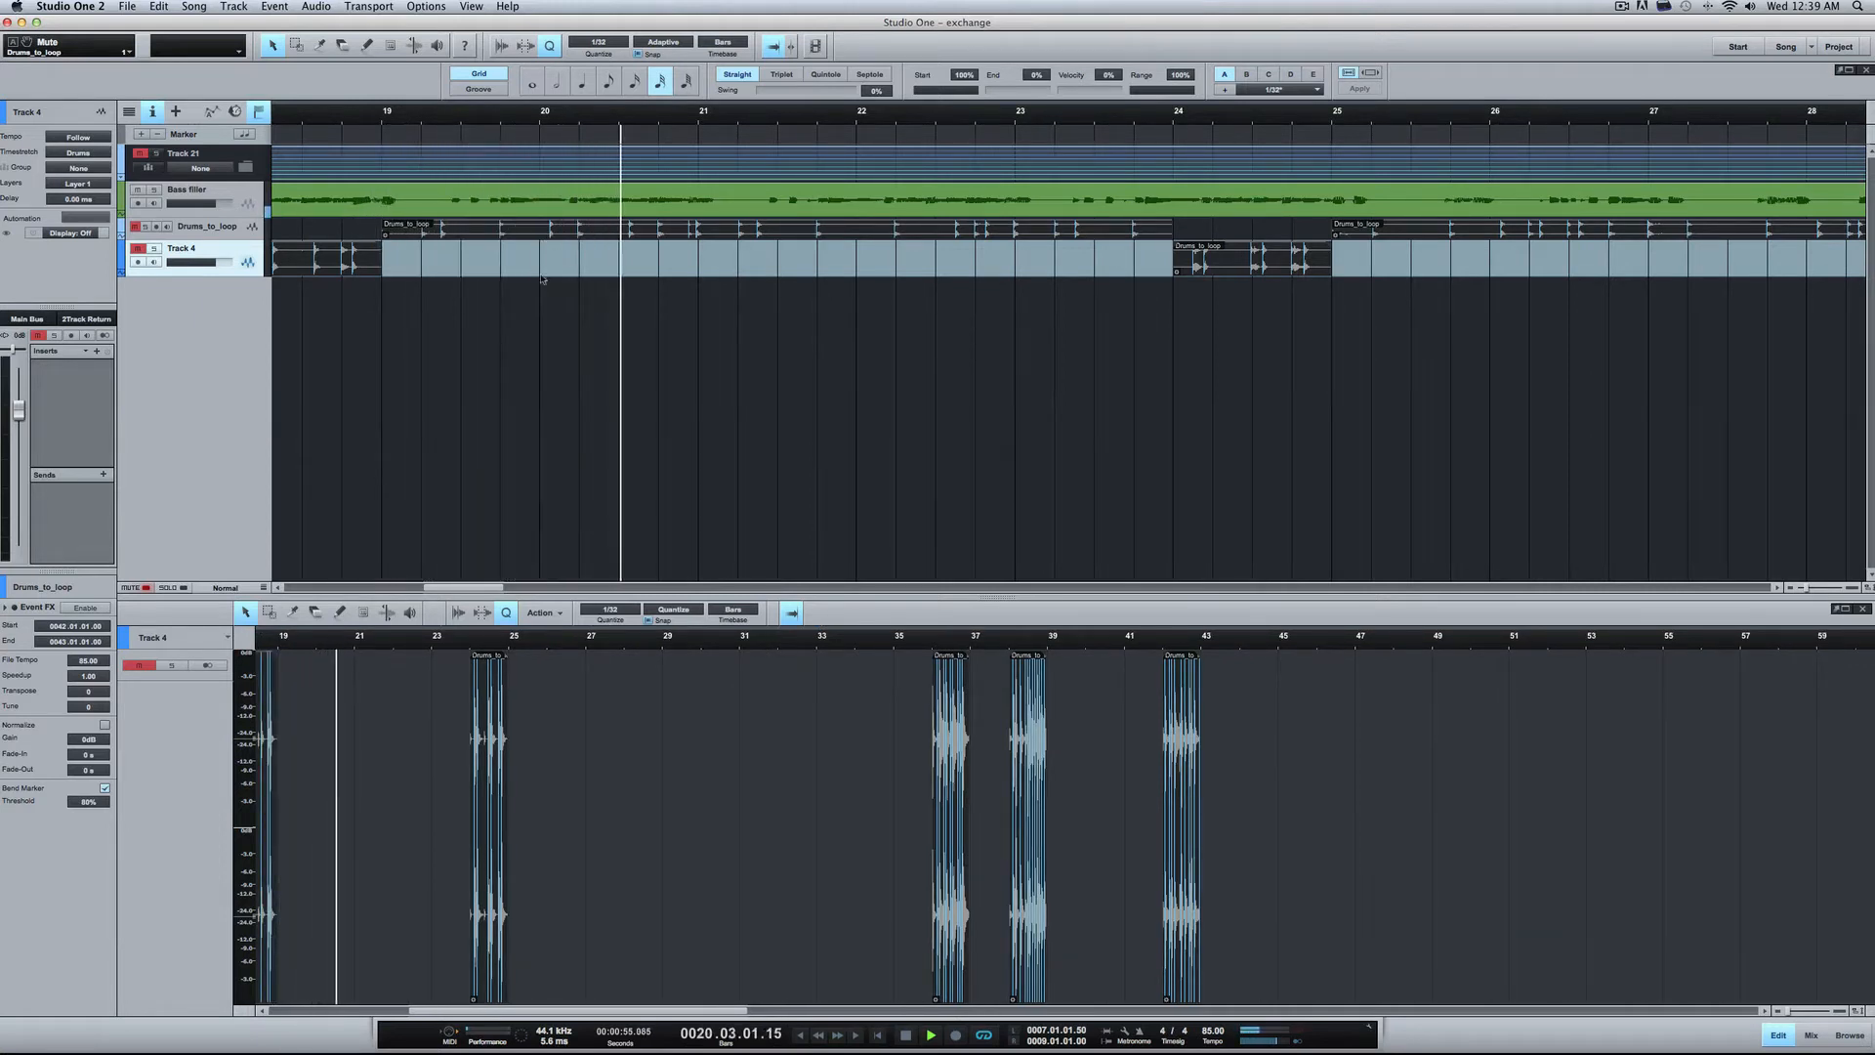
pyautogui.press('space')
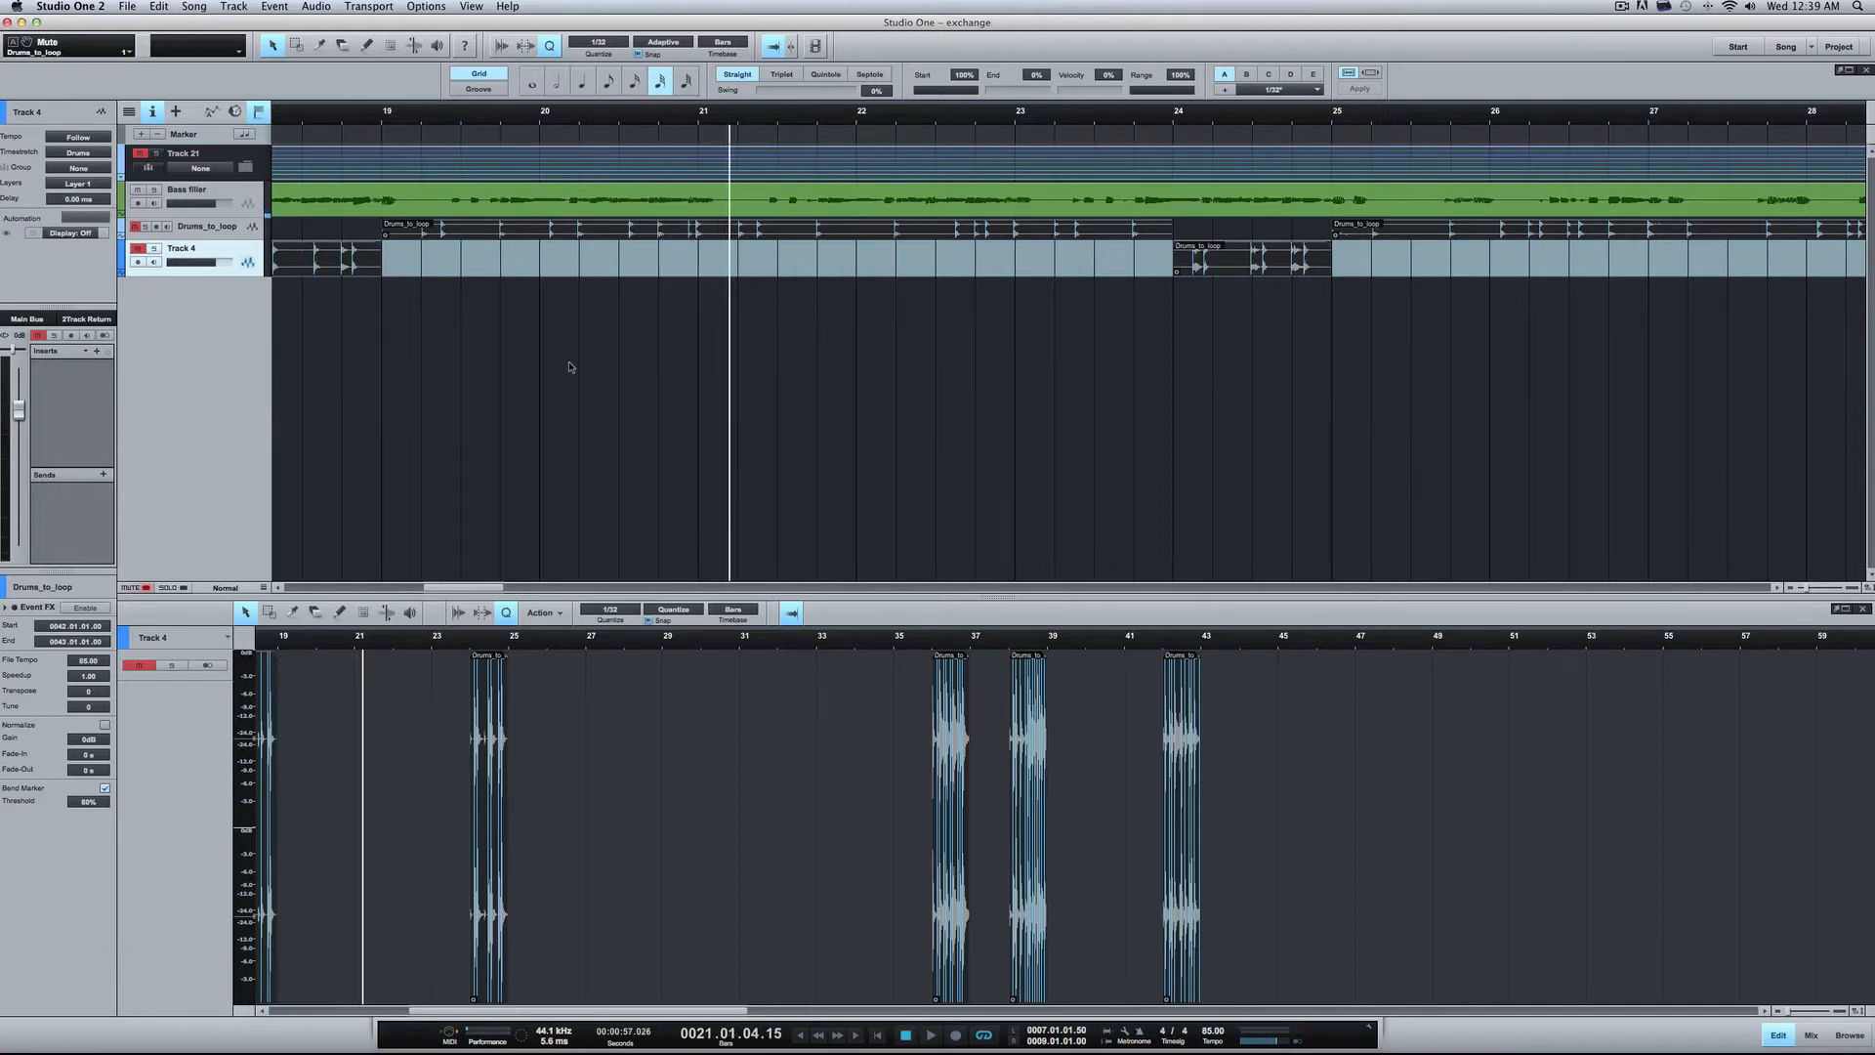
# Step: Split the Bass Filler event at bars 21 and 19 and move the two-bar section straight down onto Track 4
pyautogui.press('3')
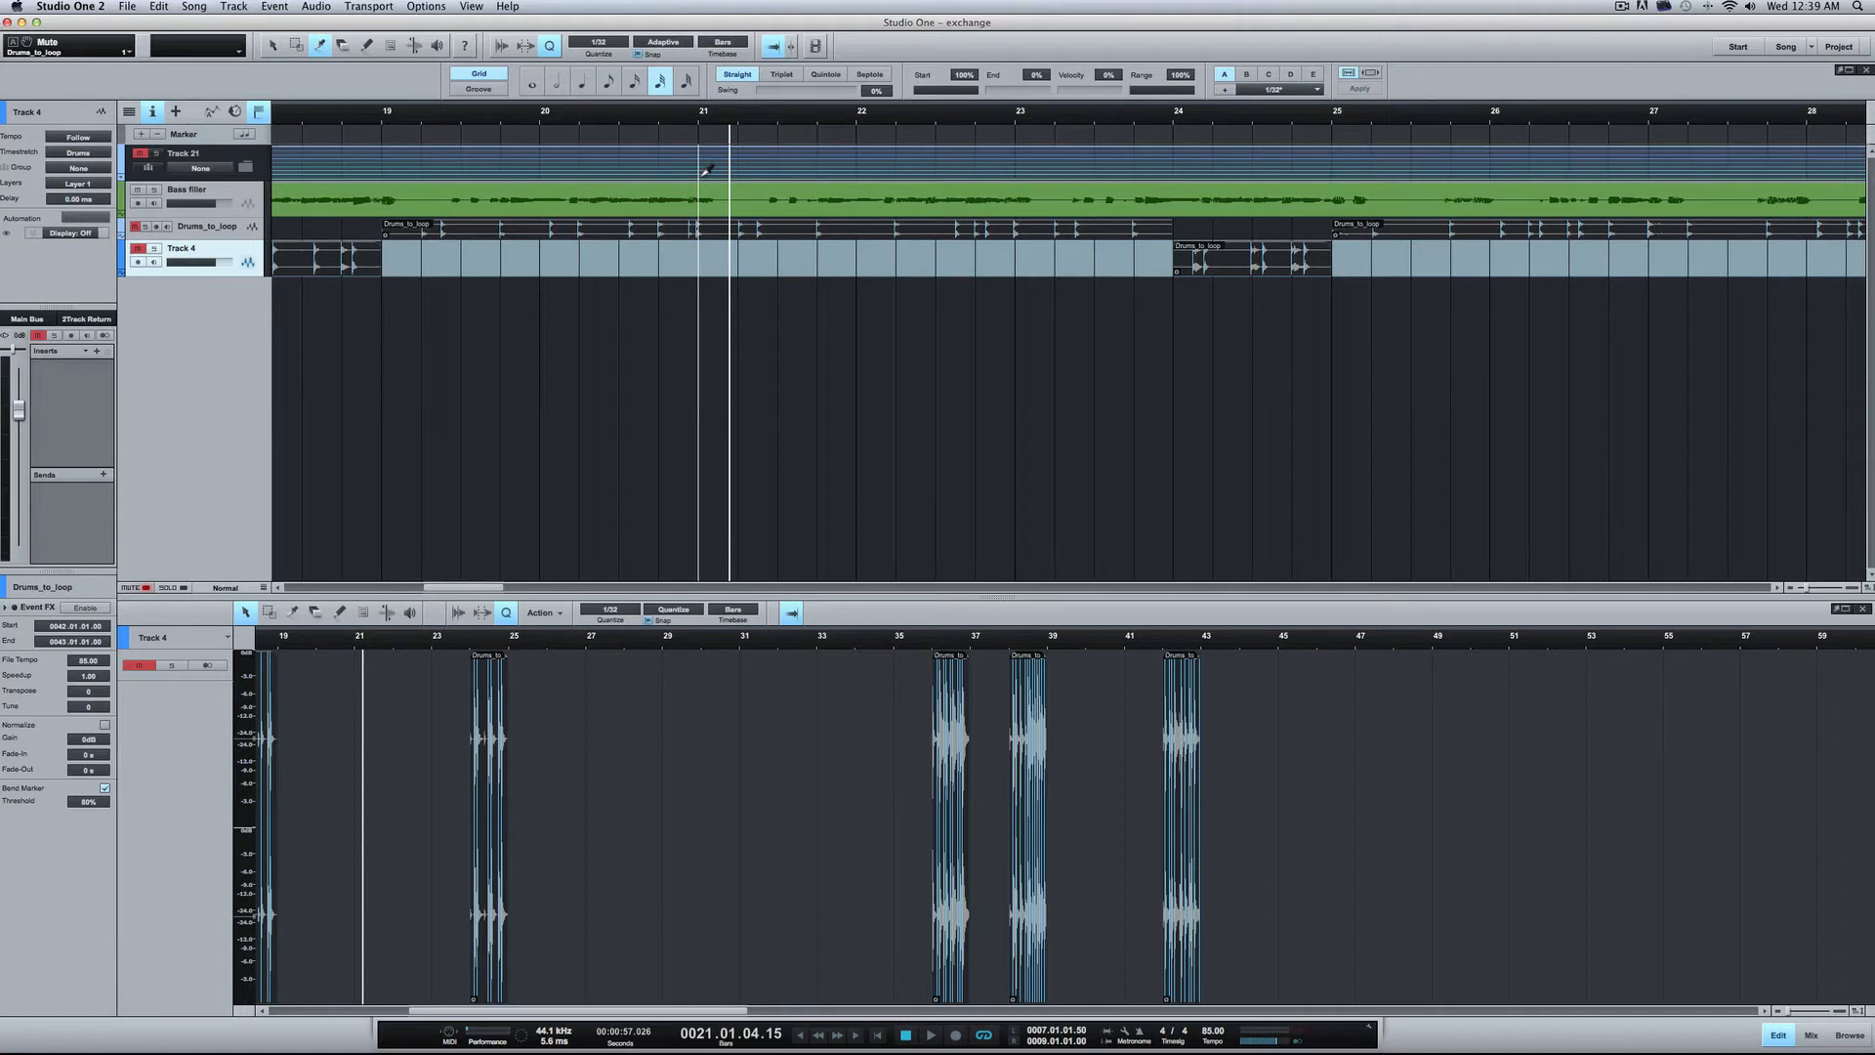
pyautogui.click(704, 191)
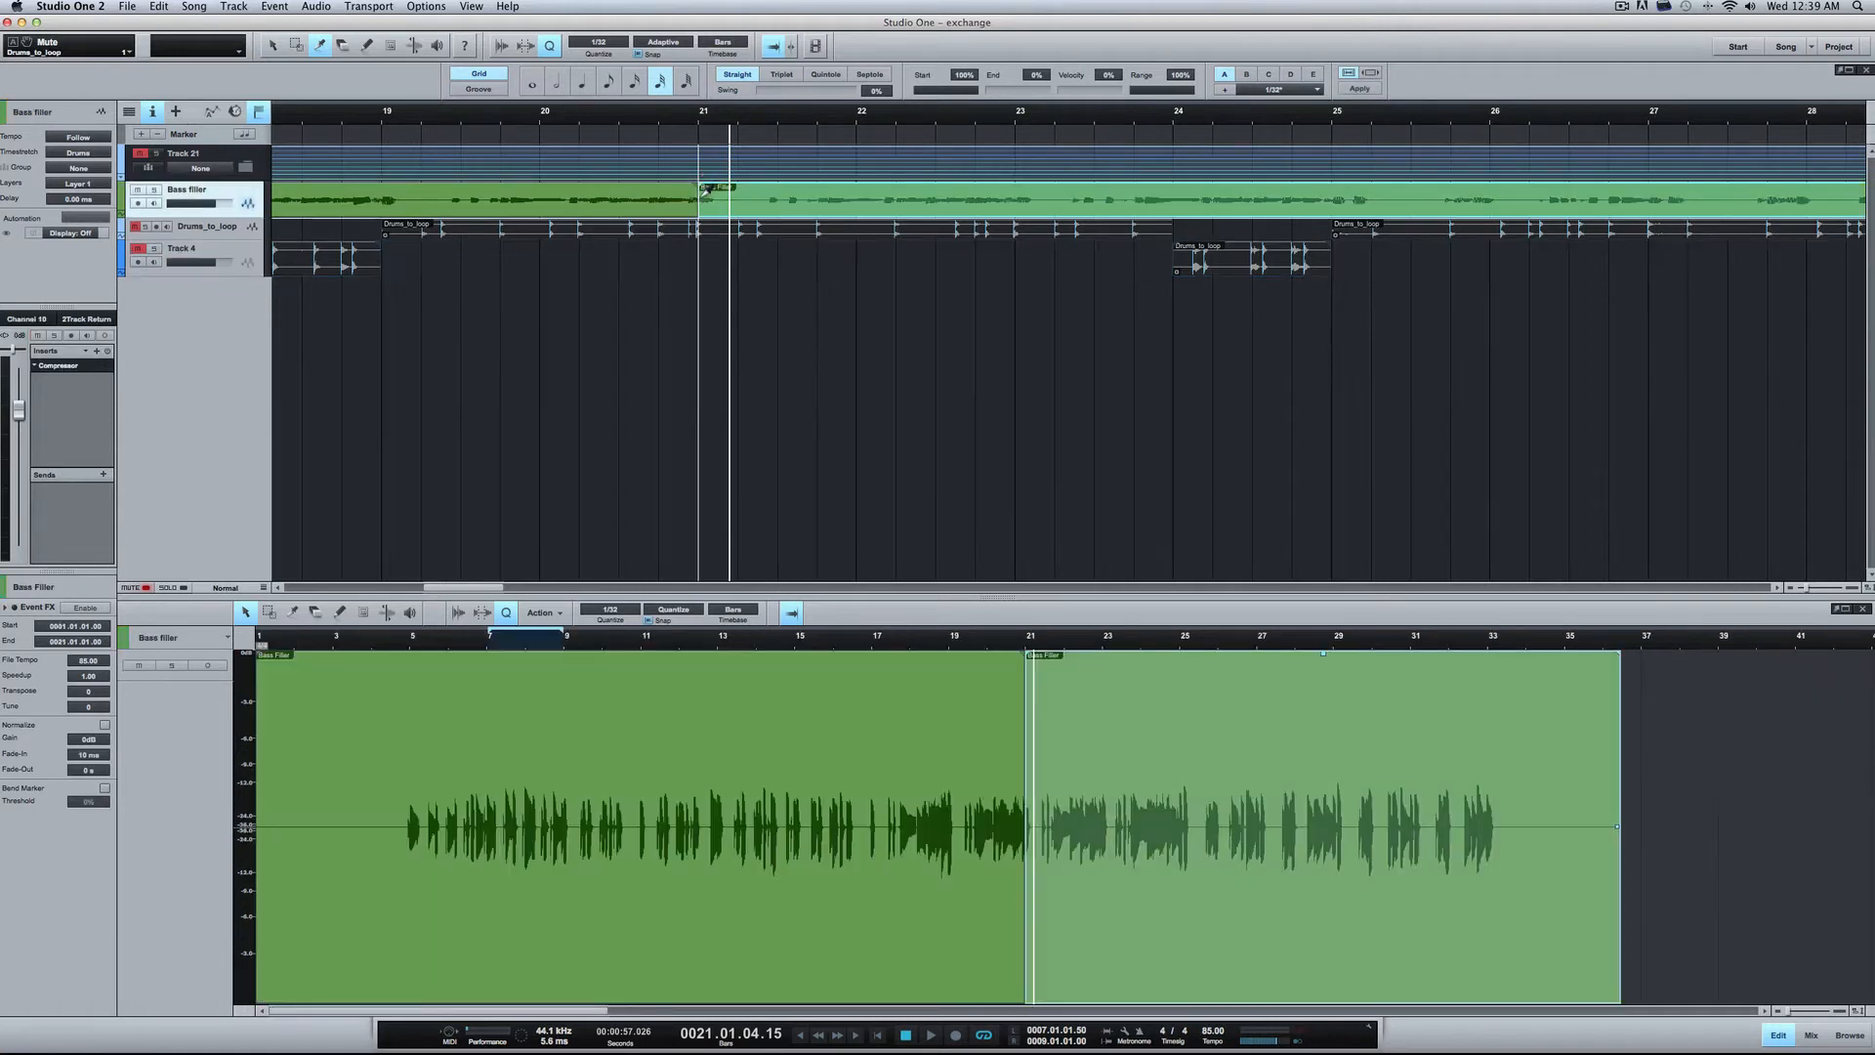
pyautogui.click(387, 198)
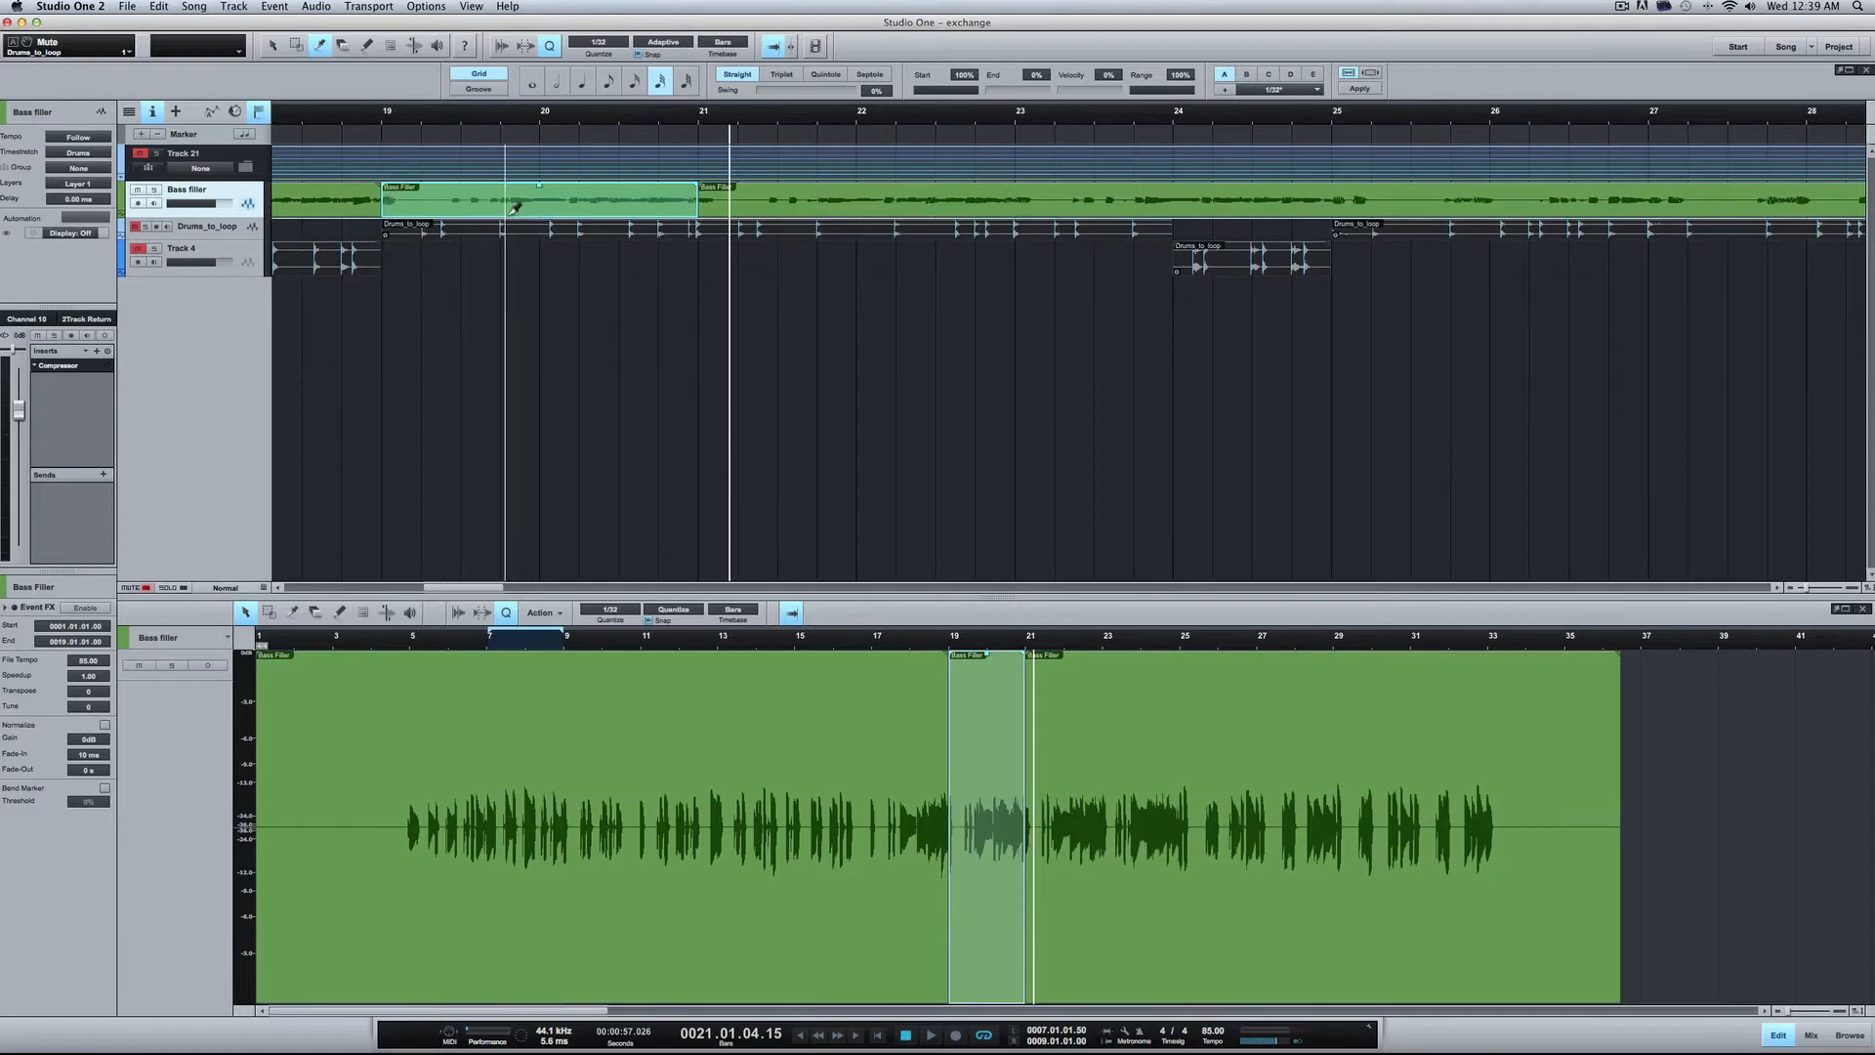
pyautogui.press('1')
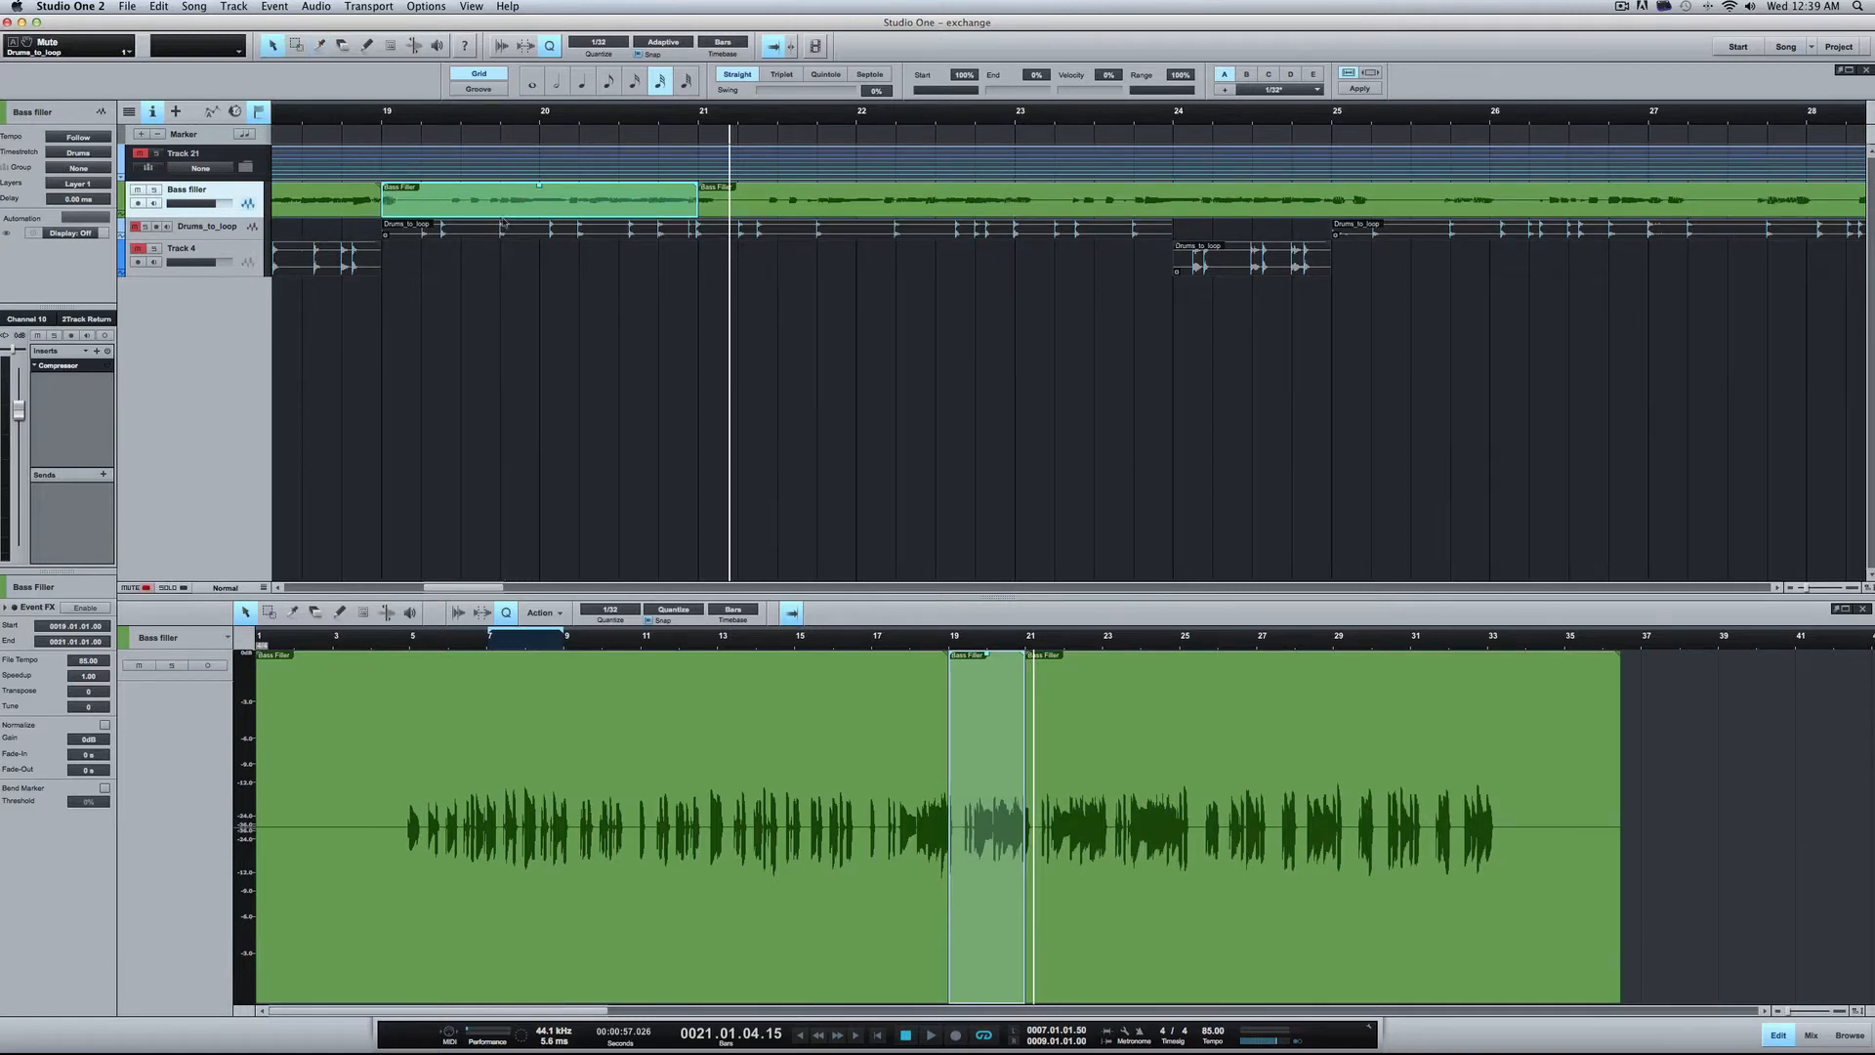
pyautogui.moveTo(504, 221); pyautogui.dragTo(508, 278)
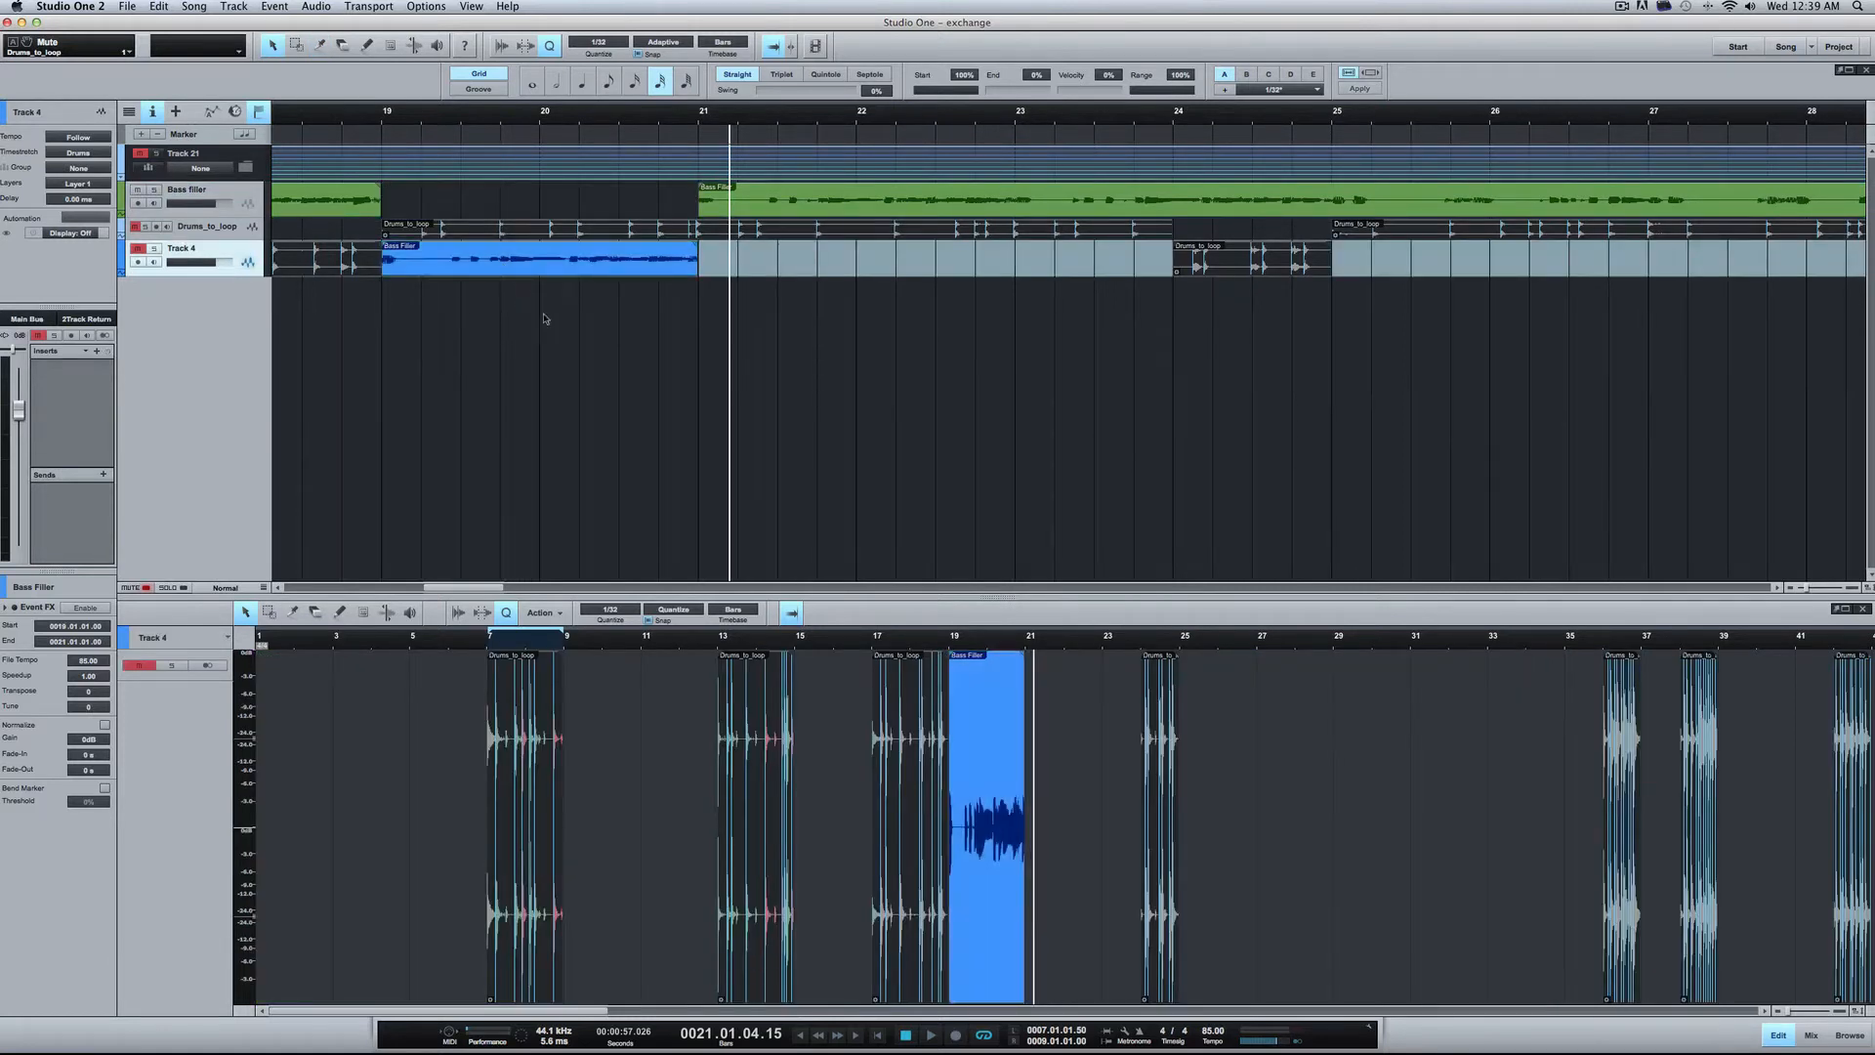
# Step: Listen to the rest of the Bass filler part from bar 21 to bar 33
pyautogui.hscroll(2, 746, 293)
pyautogui.press('space')
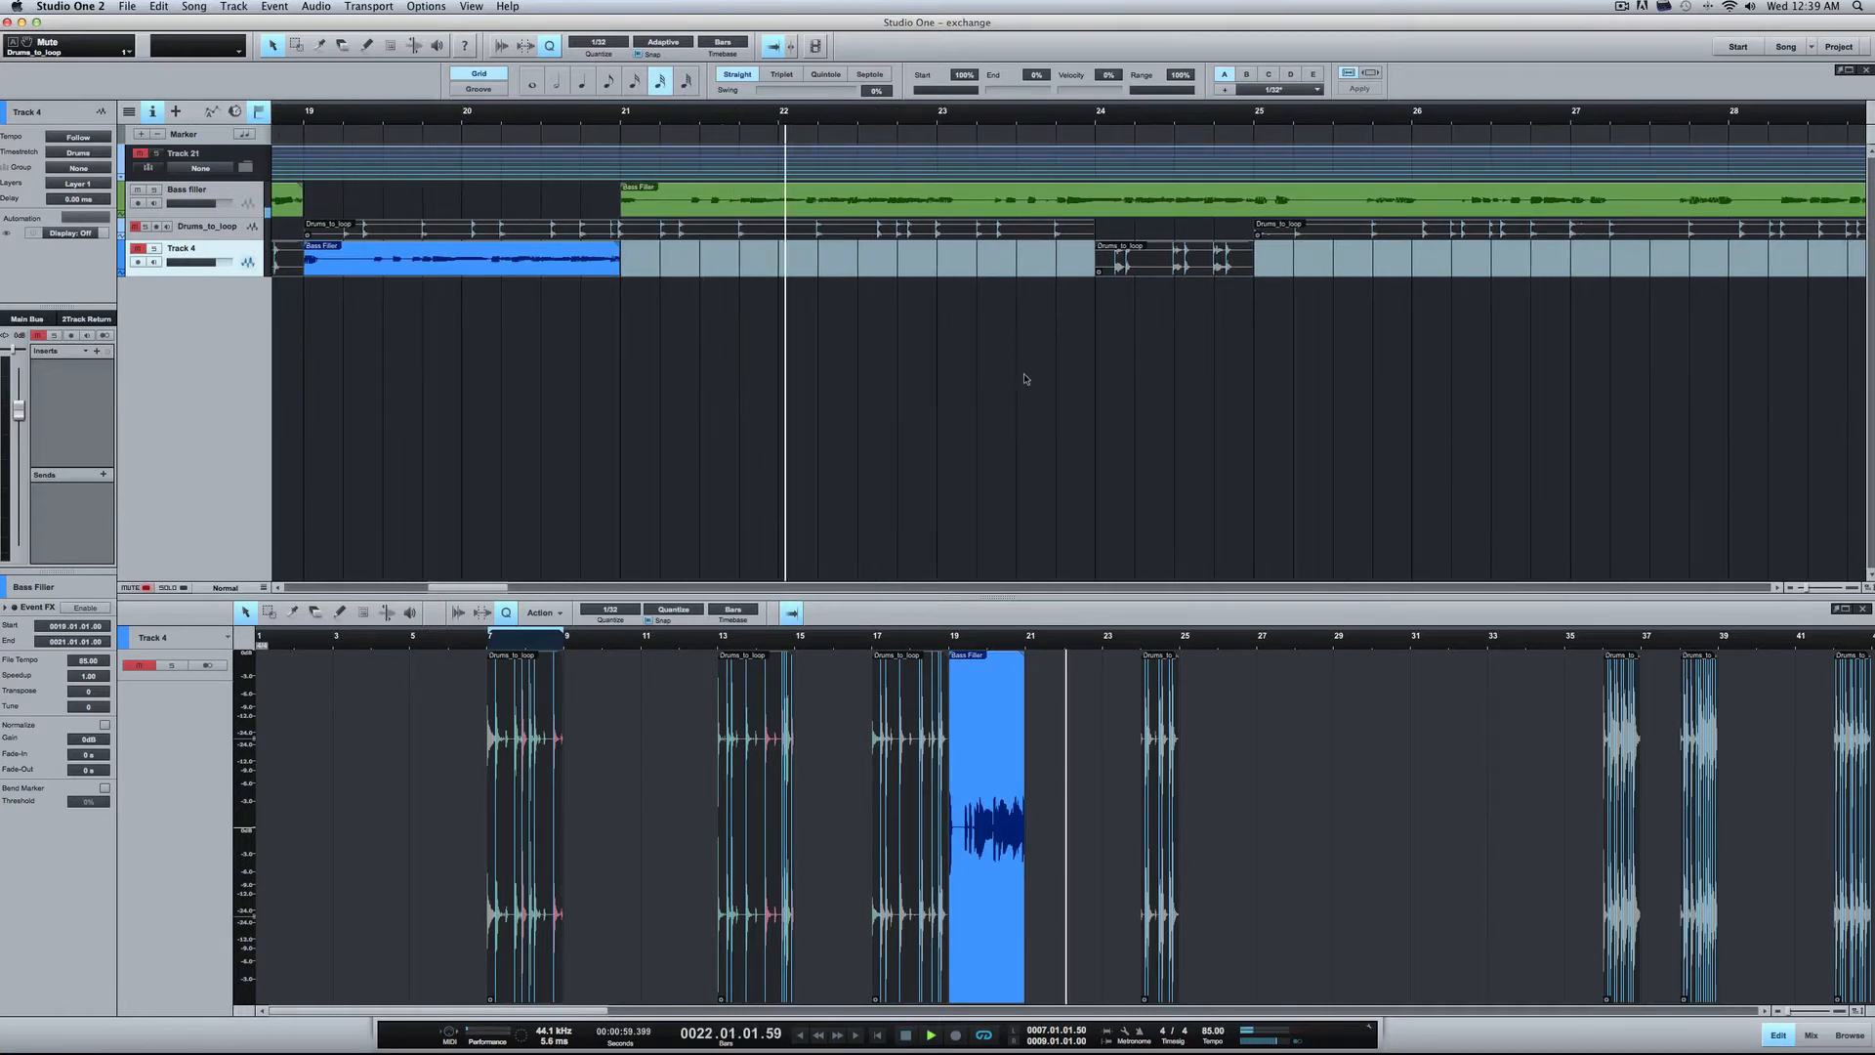
pyautogui.hscroll(-2, 1133, 365)
pyautogui.hscroll(10, 1134, 366)
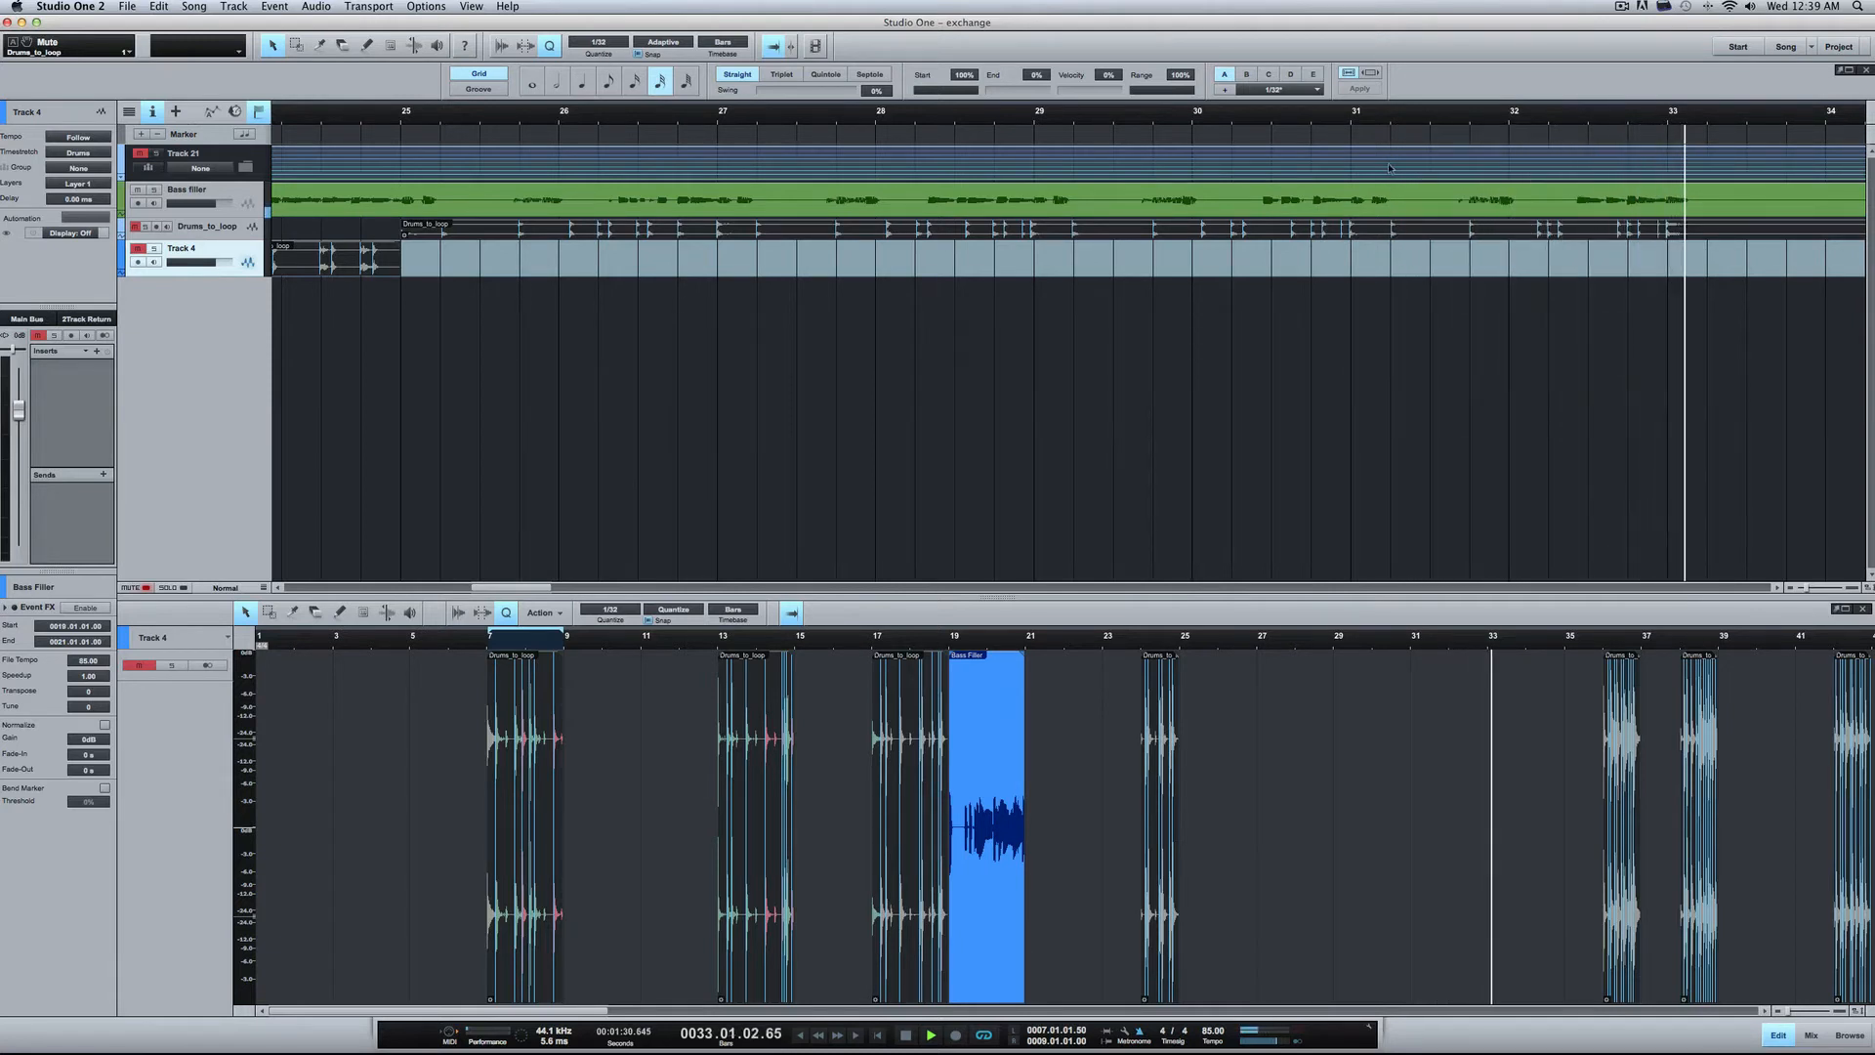
pyautogui.press('space')
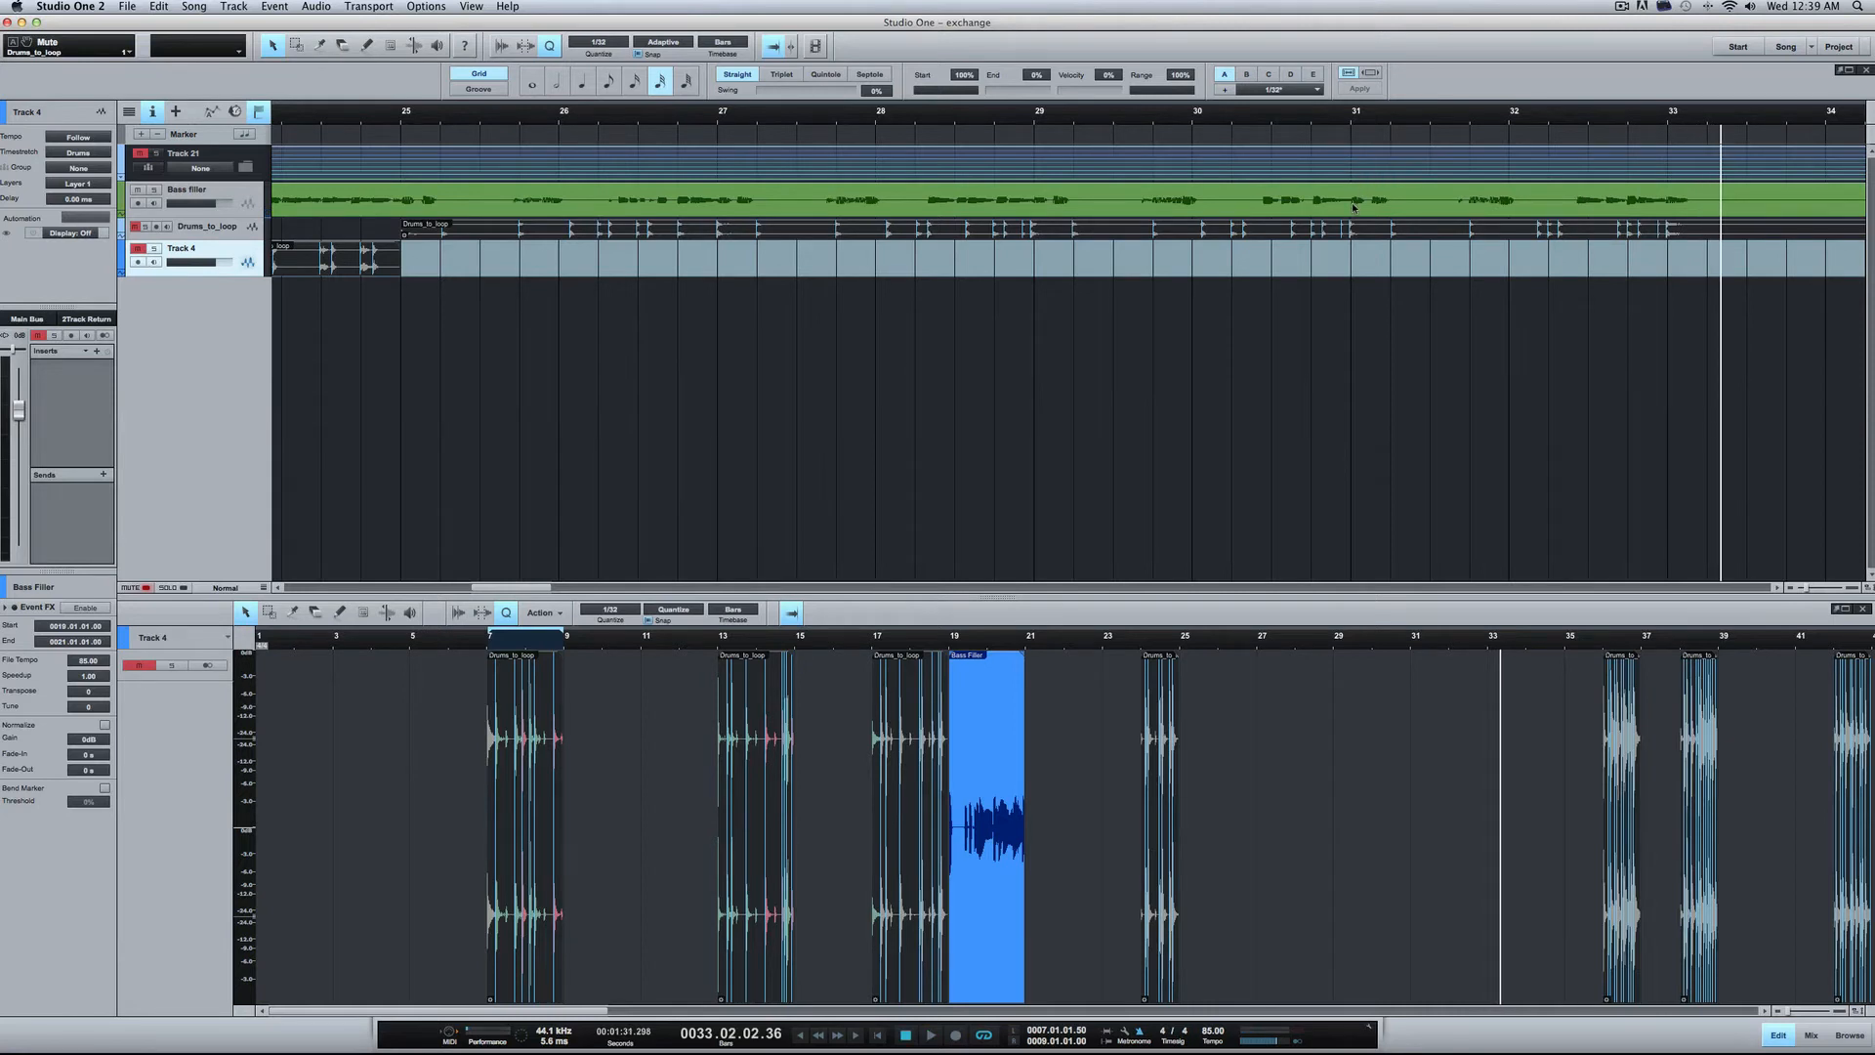
# Step: Split the Bass Filler event at bars 31 and 33 and move the two-bar section straight down onto Track 4
pyautogui.press('3')
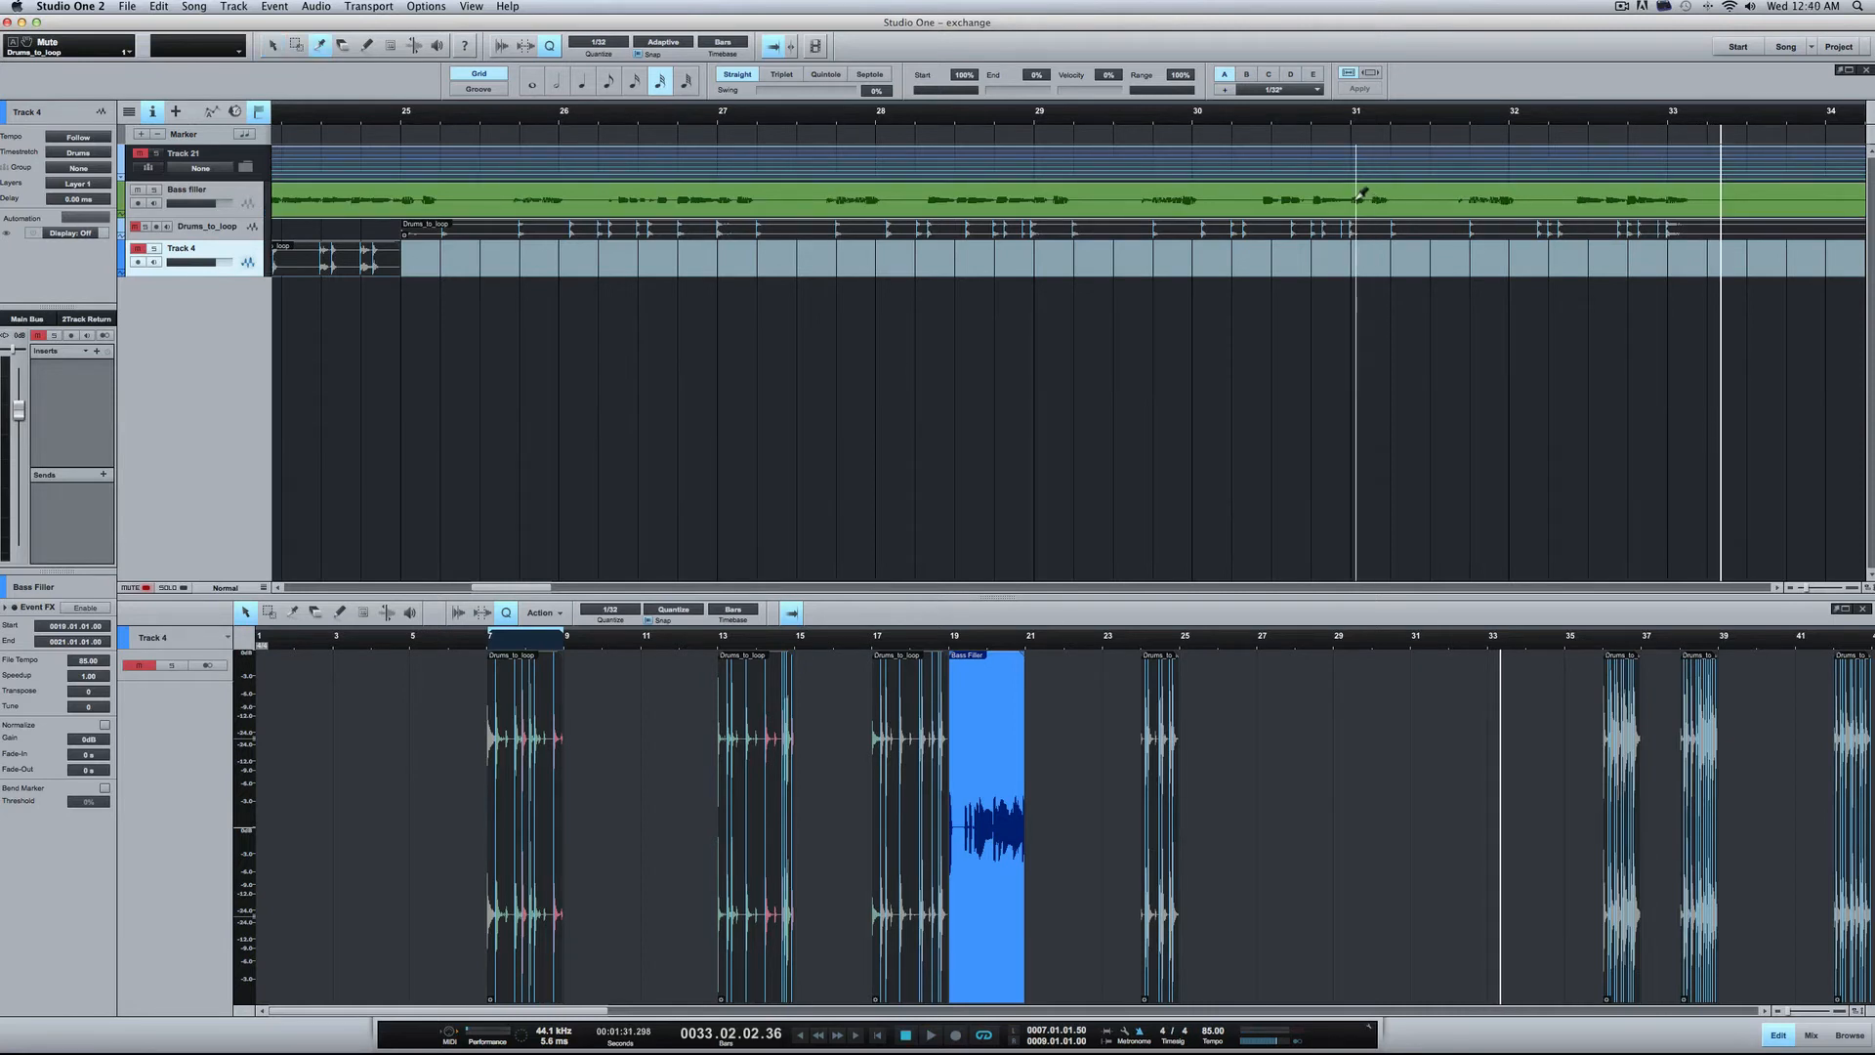
pyautogui.click(1357, 195)
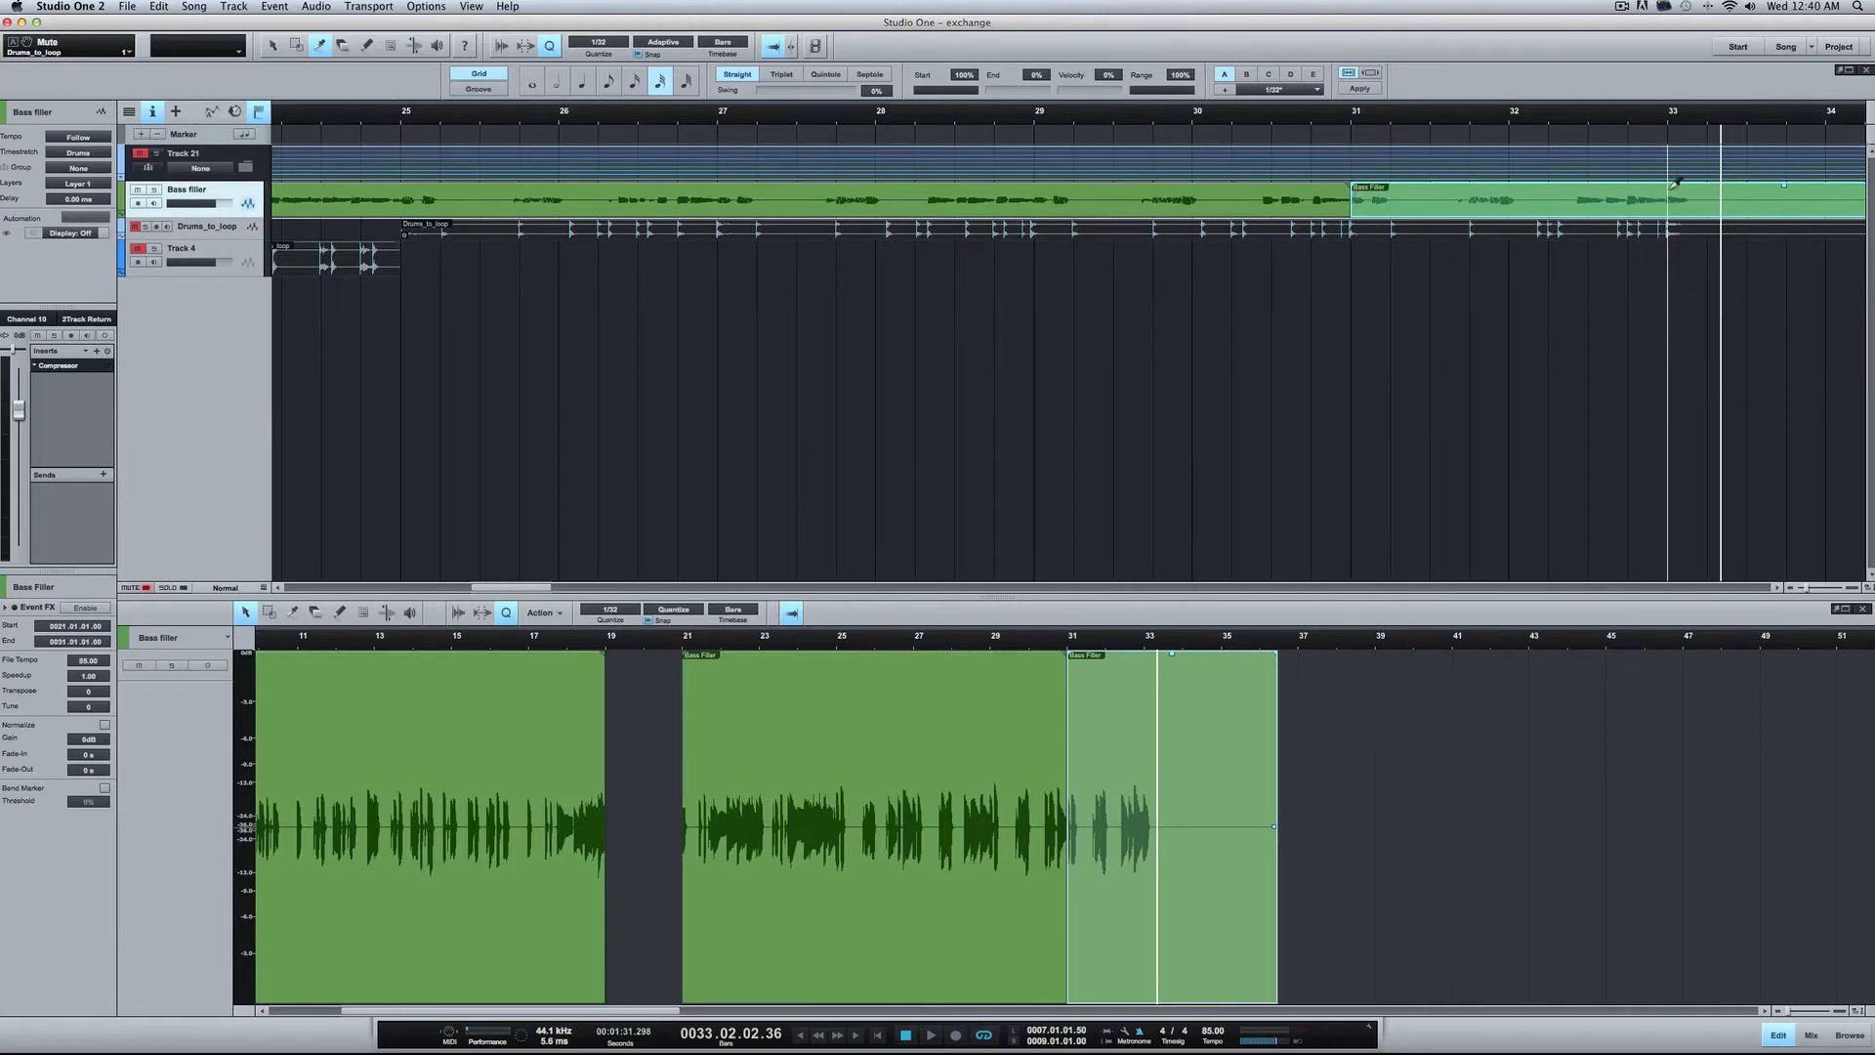
pyautogui.click(1670, 185)
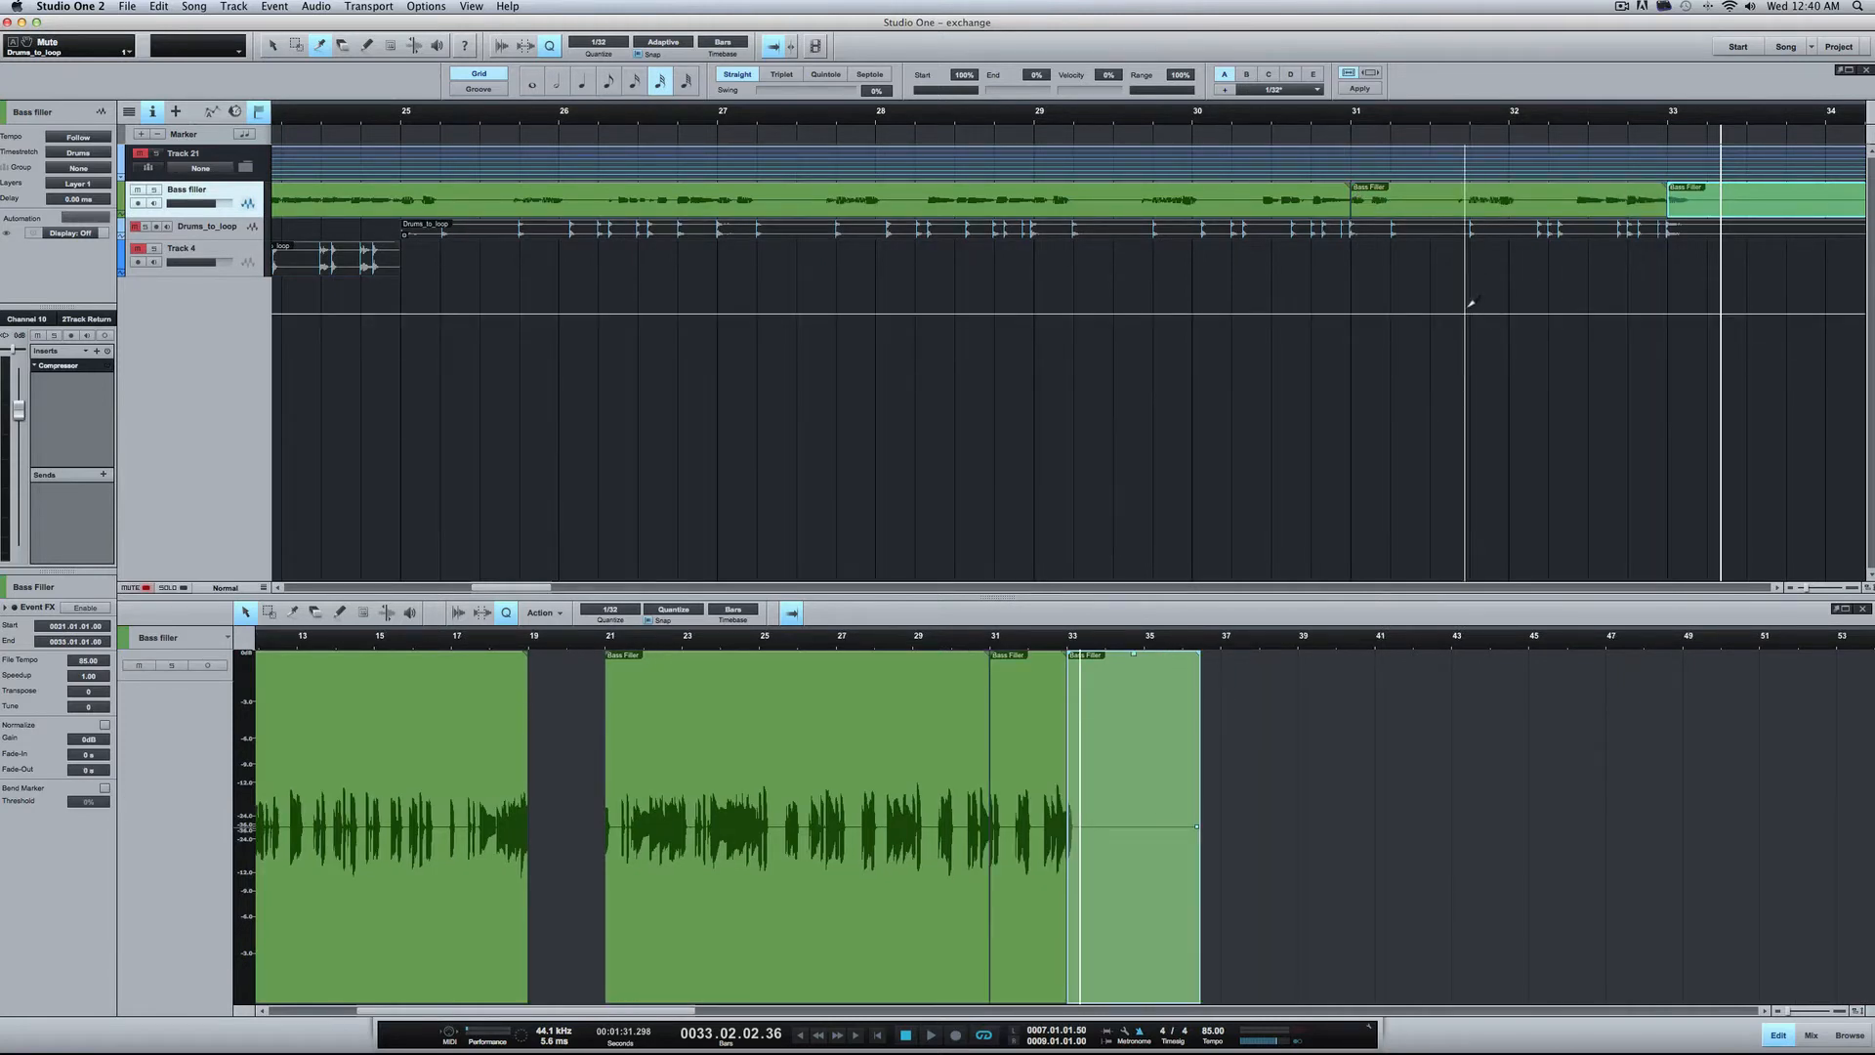
pyautogui.press('1')
pyautogui.moveTo(1433, 201); pyautogui.dragTo(1436, 252)
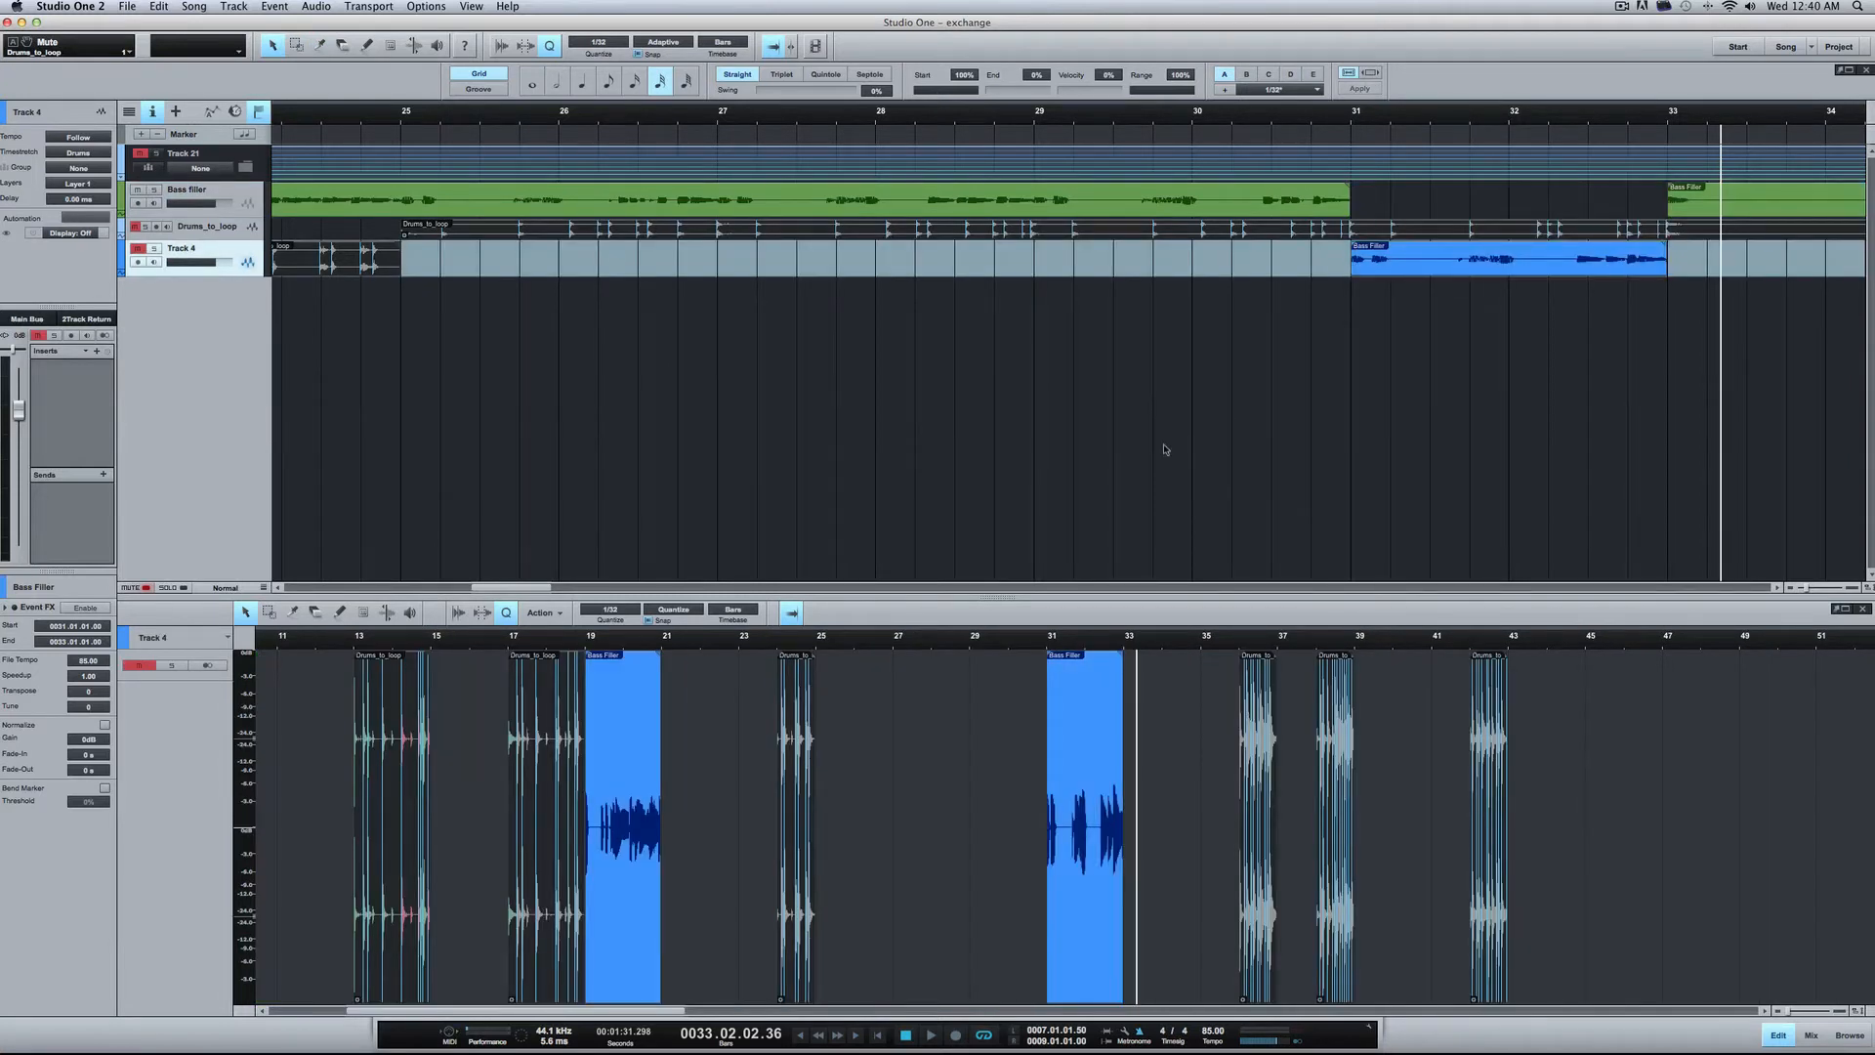
# Step: Merge the two-bar Drums_to_loop event at bar 7 on Track 4 into an audio part
pyautogui.hscroll(-15, 1164, 450)
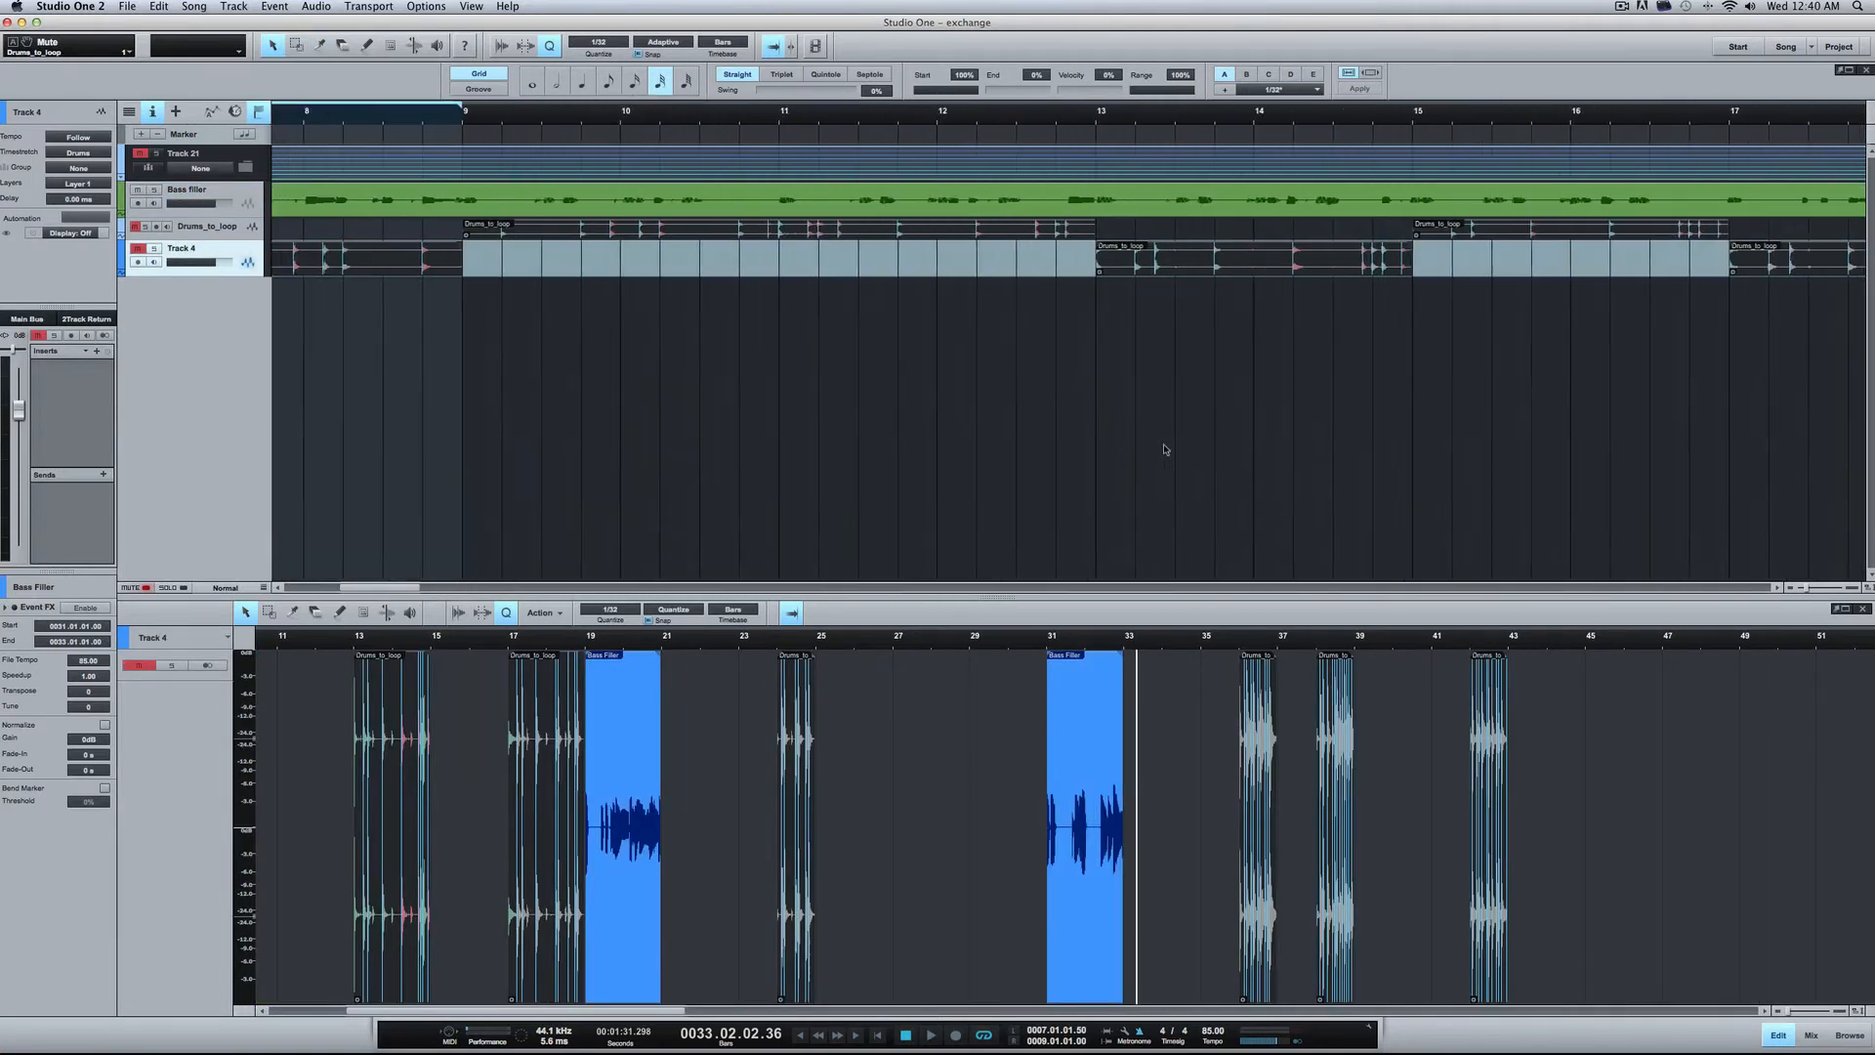
pyautogui.hscroll(-6, 1164, 449)
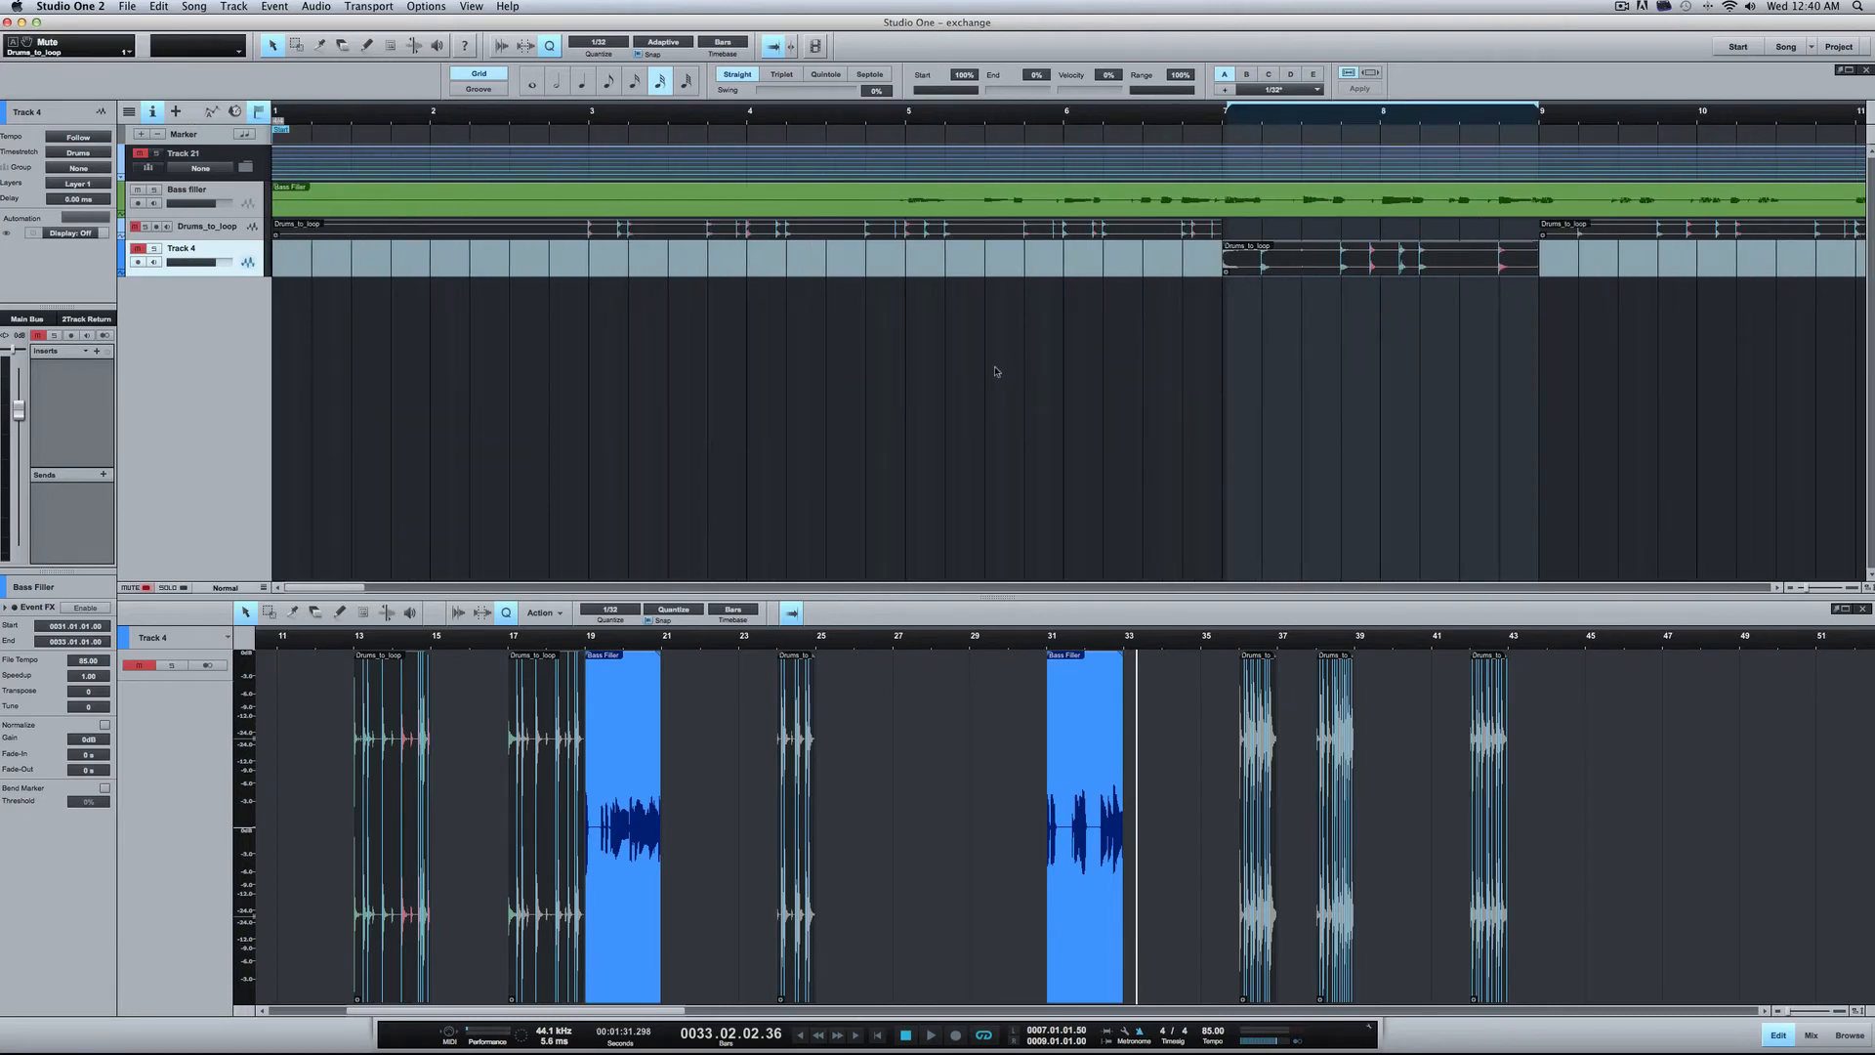
pyautogui.scroll(-10, 866, 407)
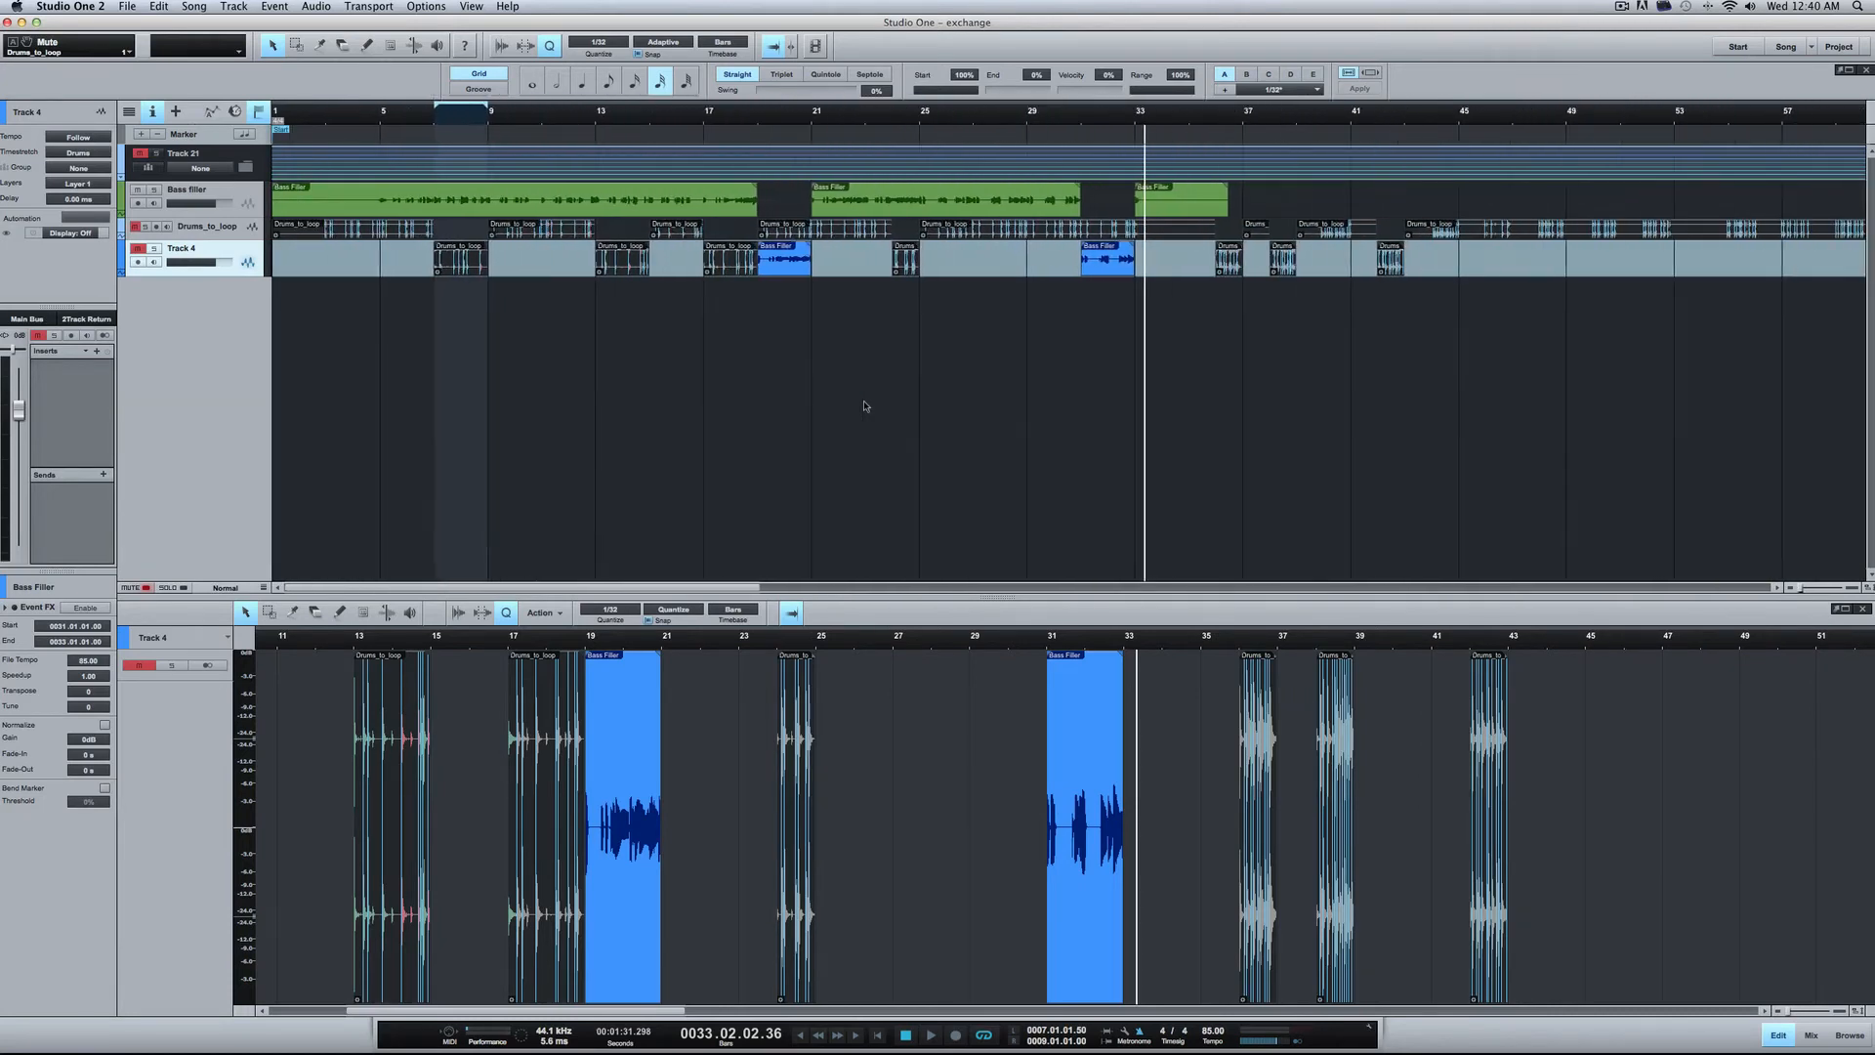
pyautogui.scroll(-2, 864, 406)
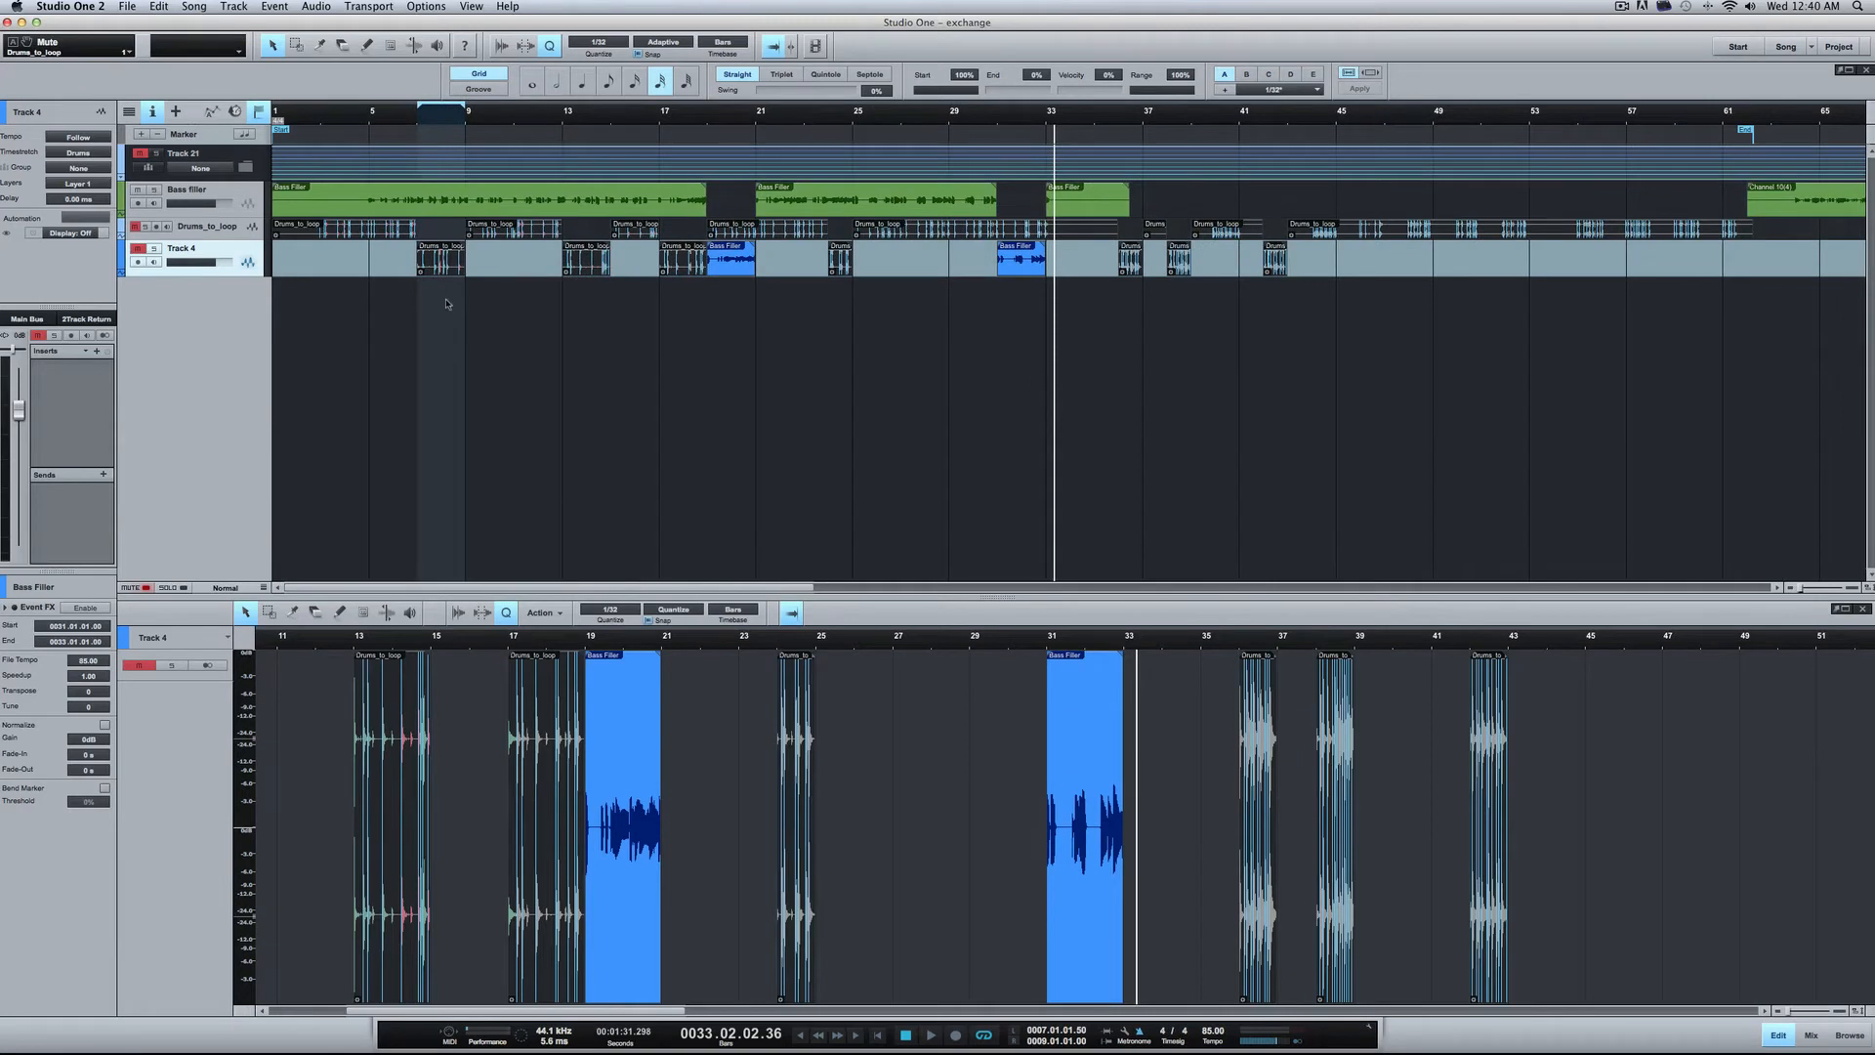
pyautogui.rightClick(439, 268)
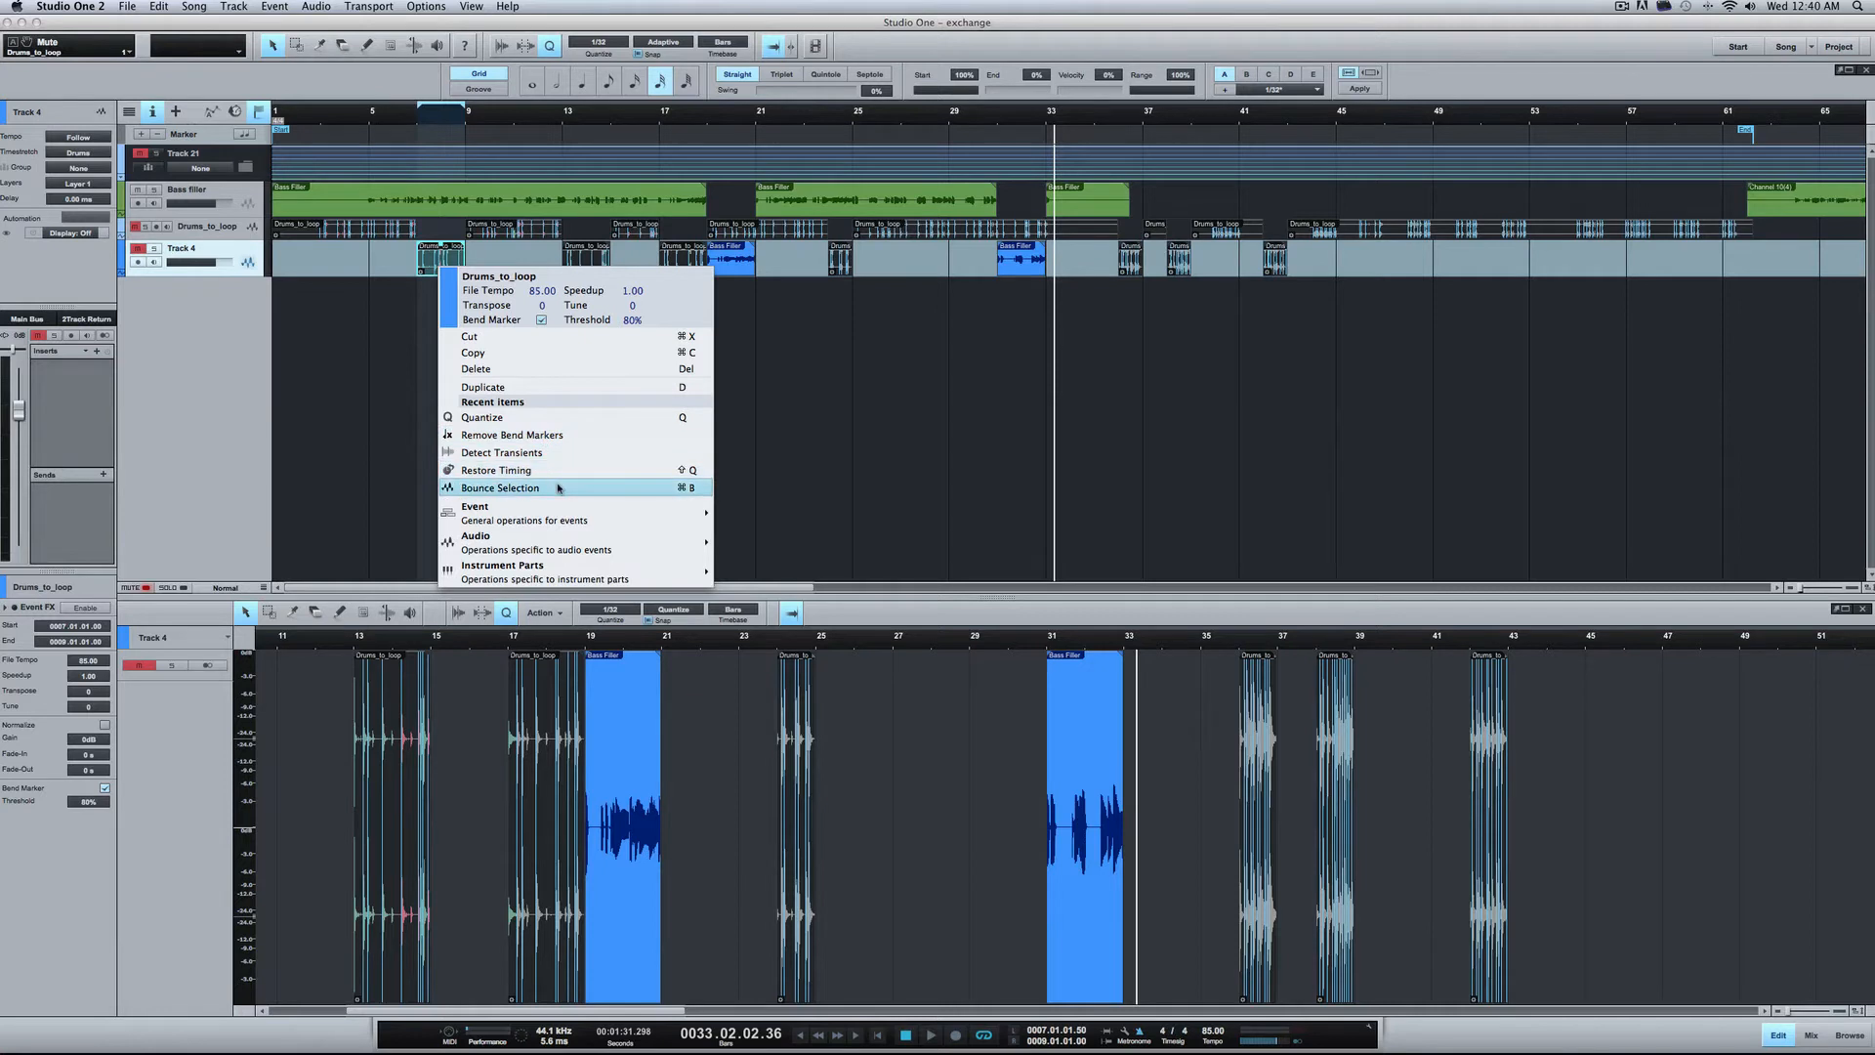
pyautogui.click(388, 438)
pyautogui.click(427, 258)
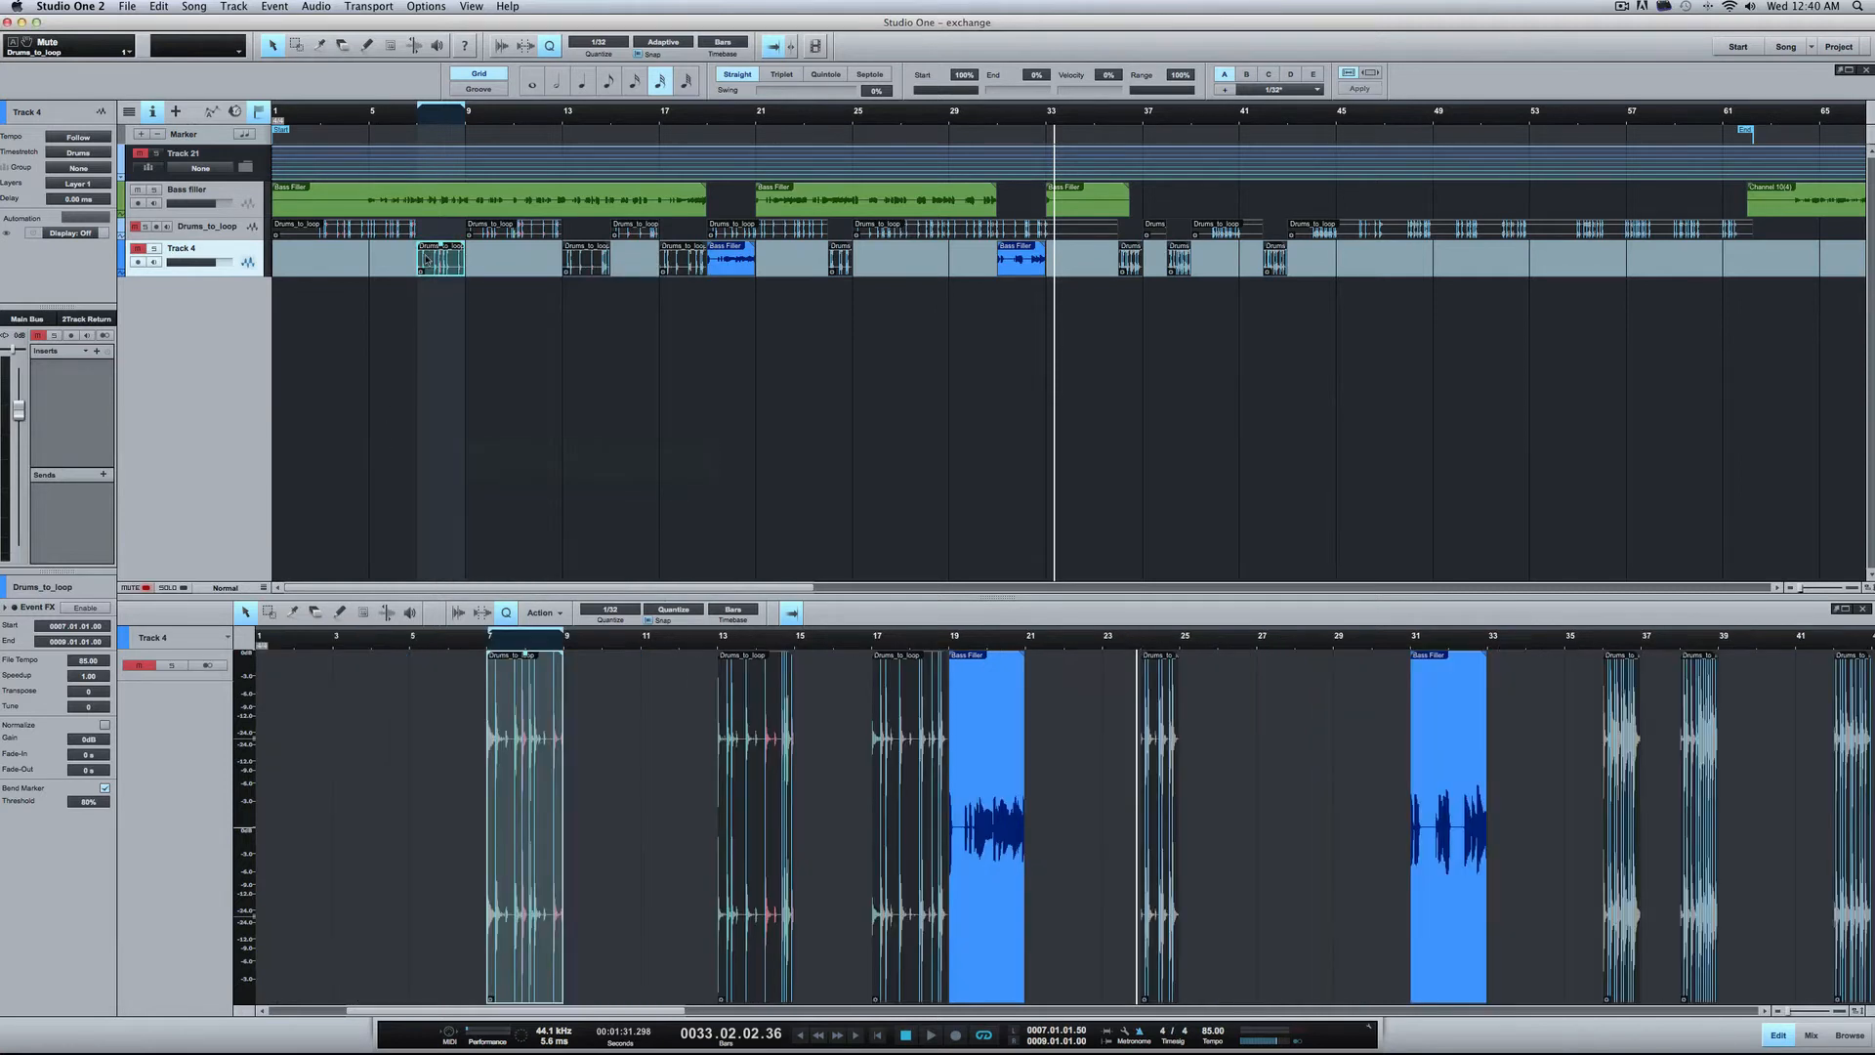
pyautogui.rightClick(427, 257)
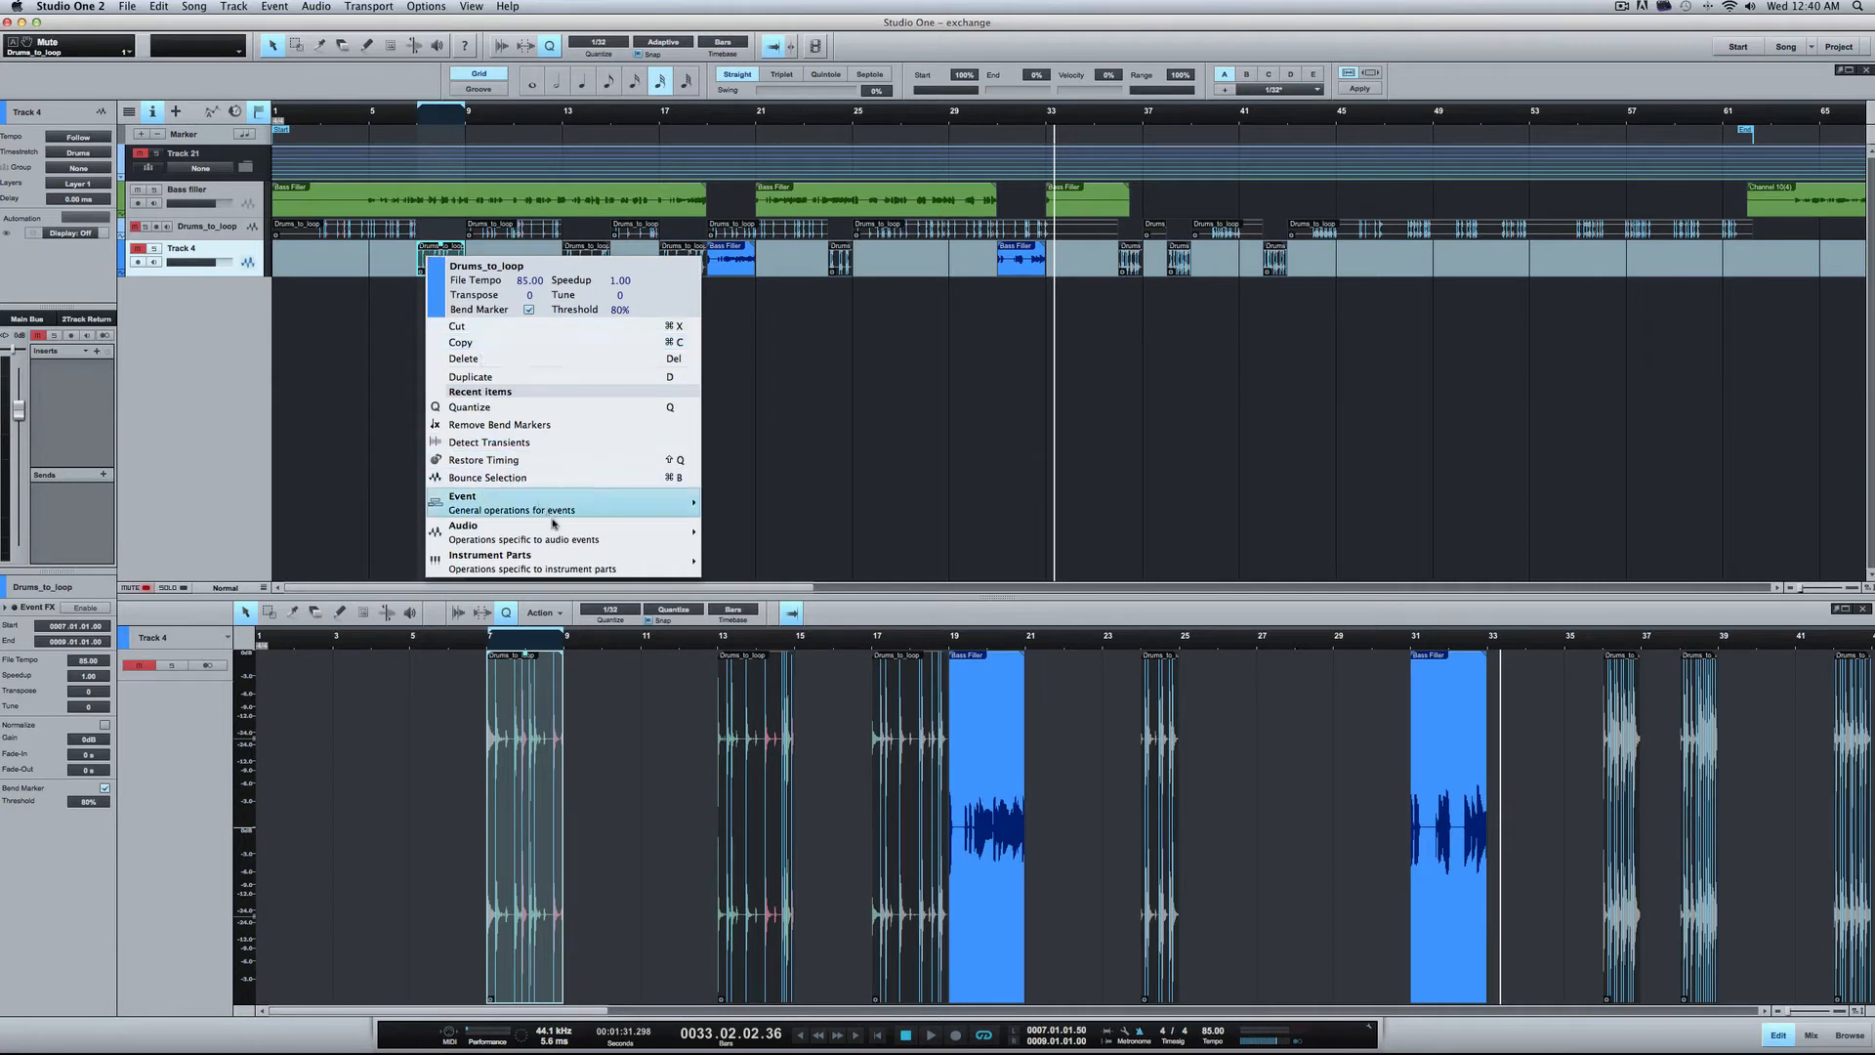
pyautogui.moveTo(557, 526)
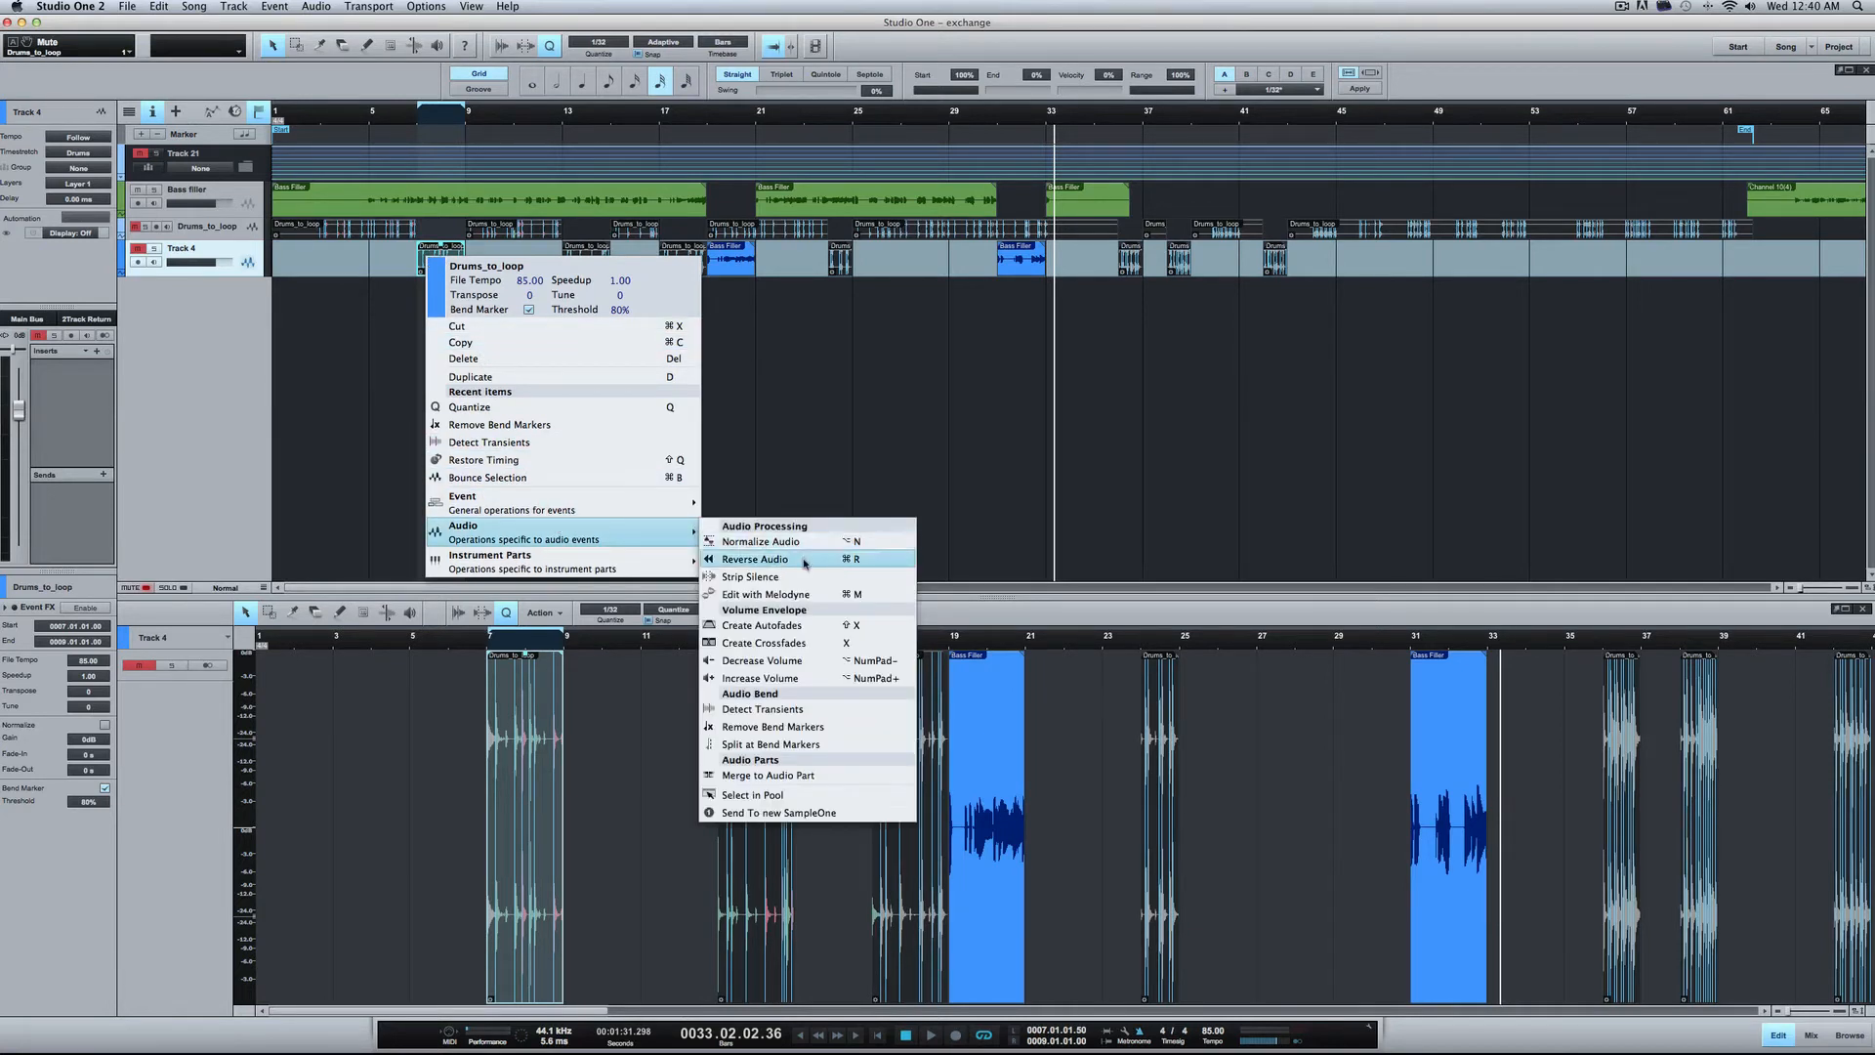
pyautogui.click(768, 775)
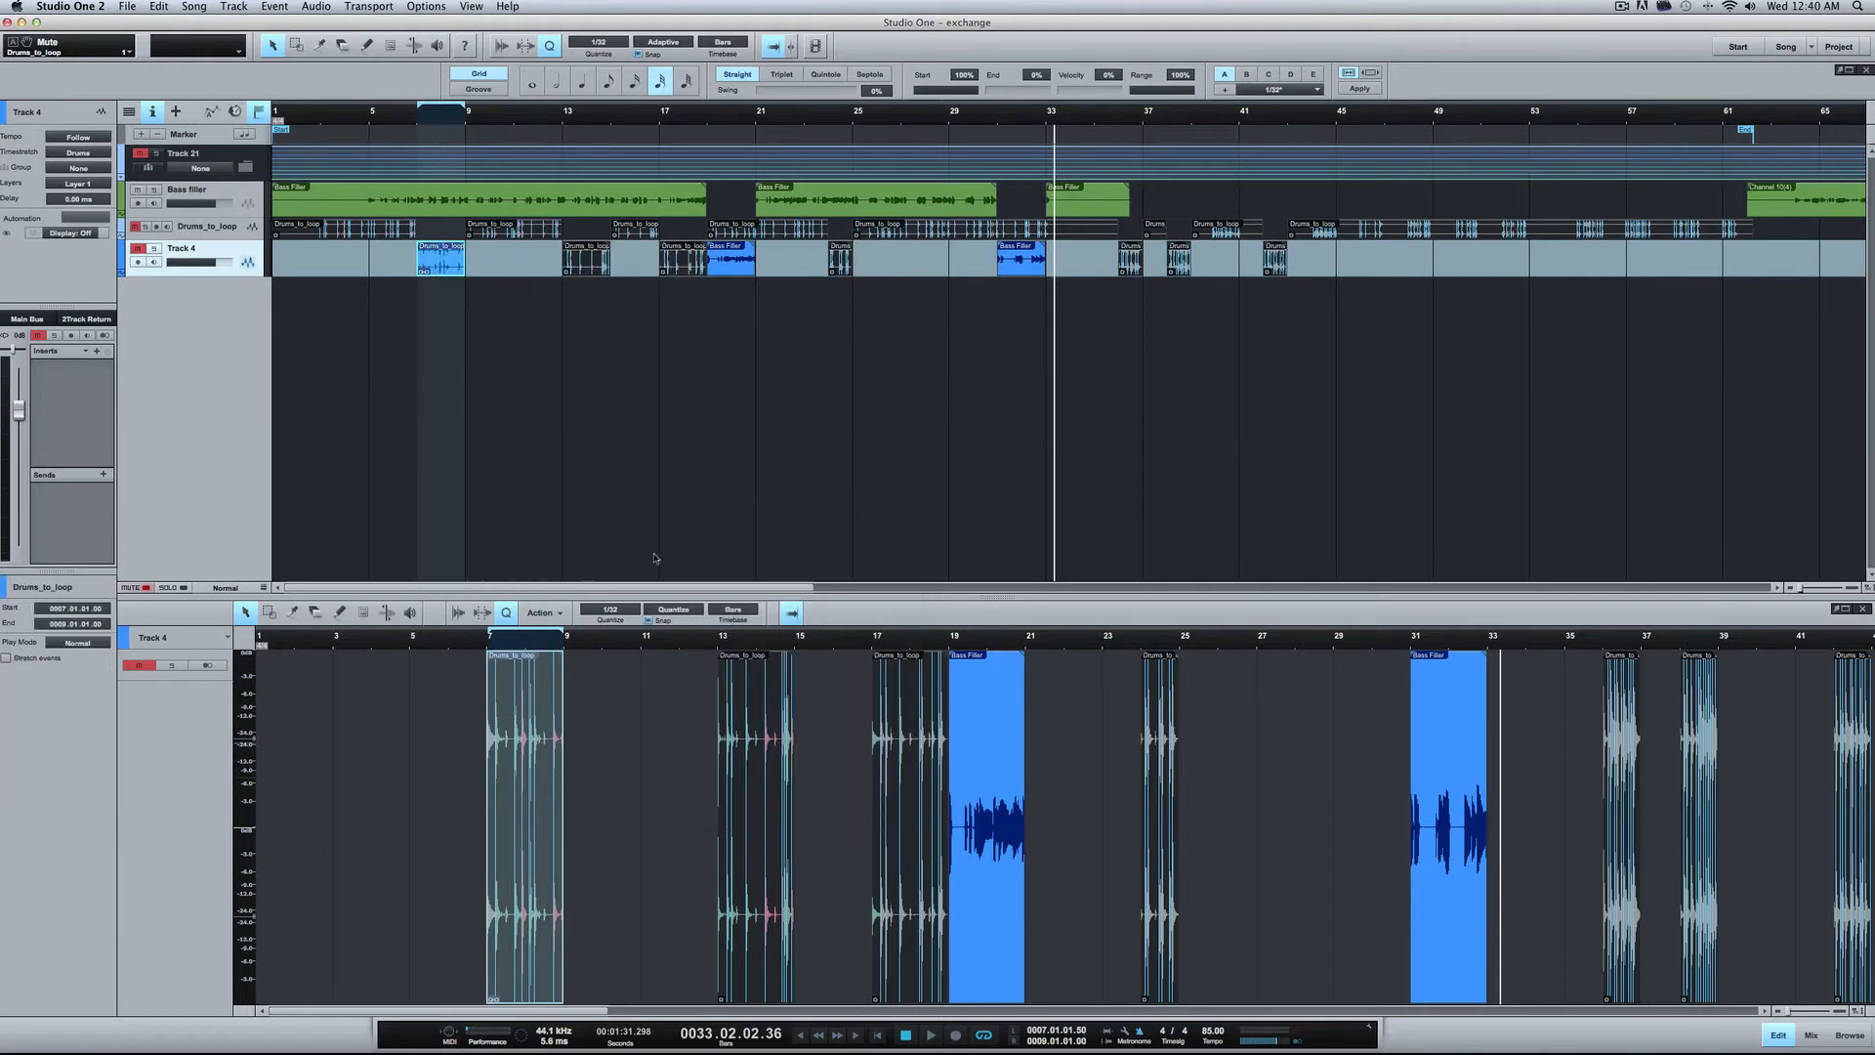
# Step: Merge the Drums_to_loop events at bars 13 and 17 on Track 4 into separate audio parts
pyautogui.doubleClick(592, 261)
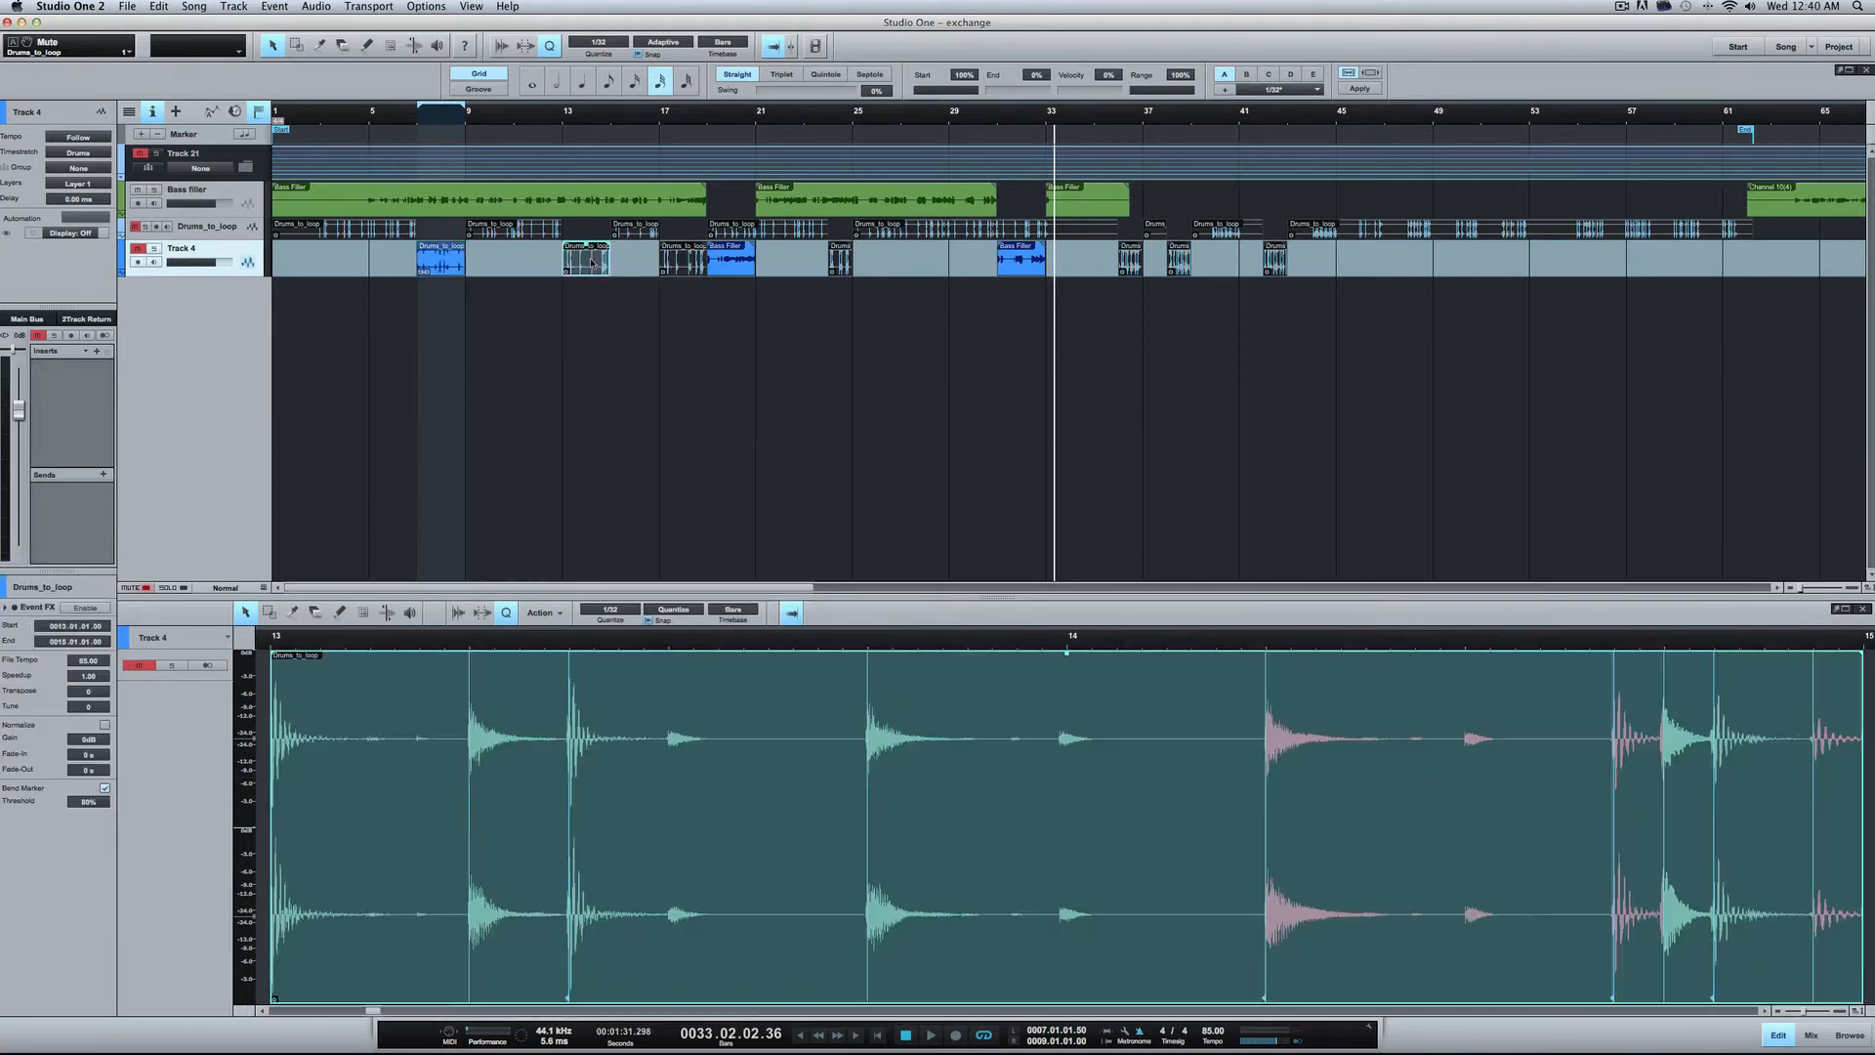
pyautogui.rightClick(592, 262)
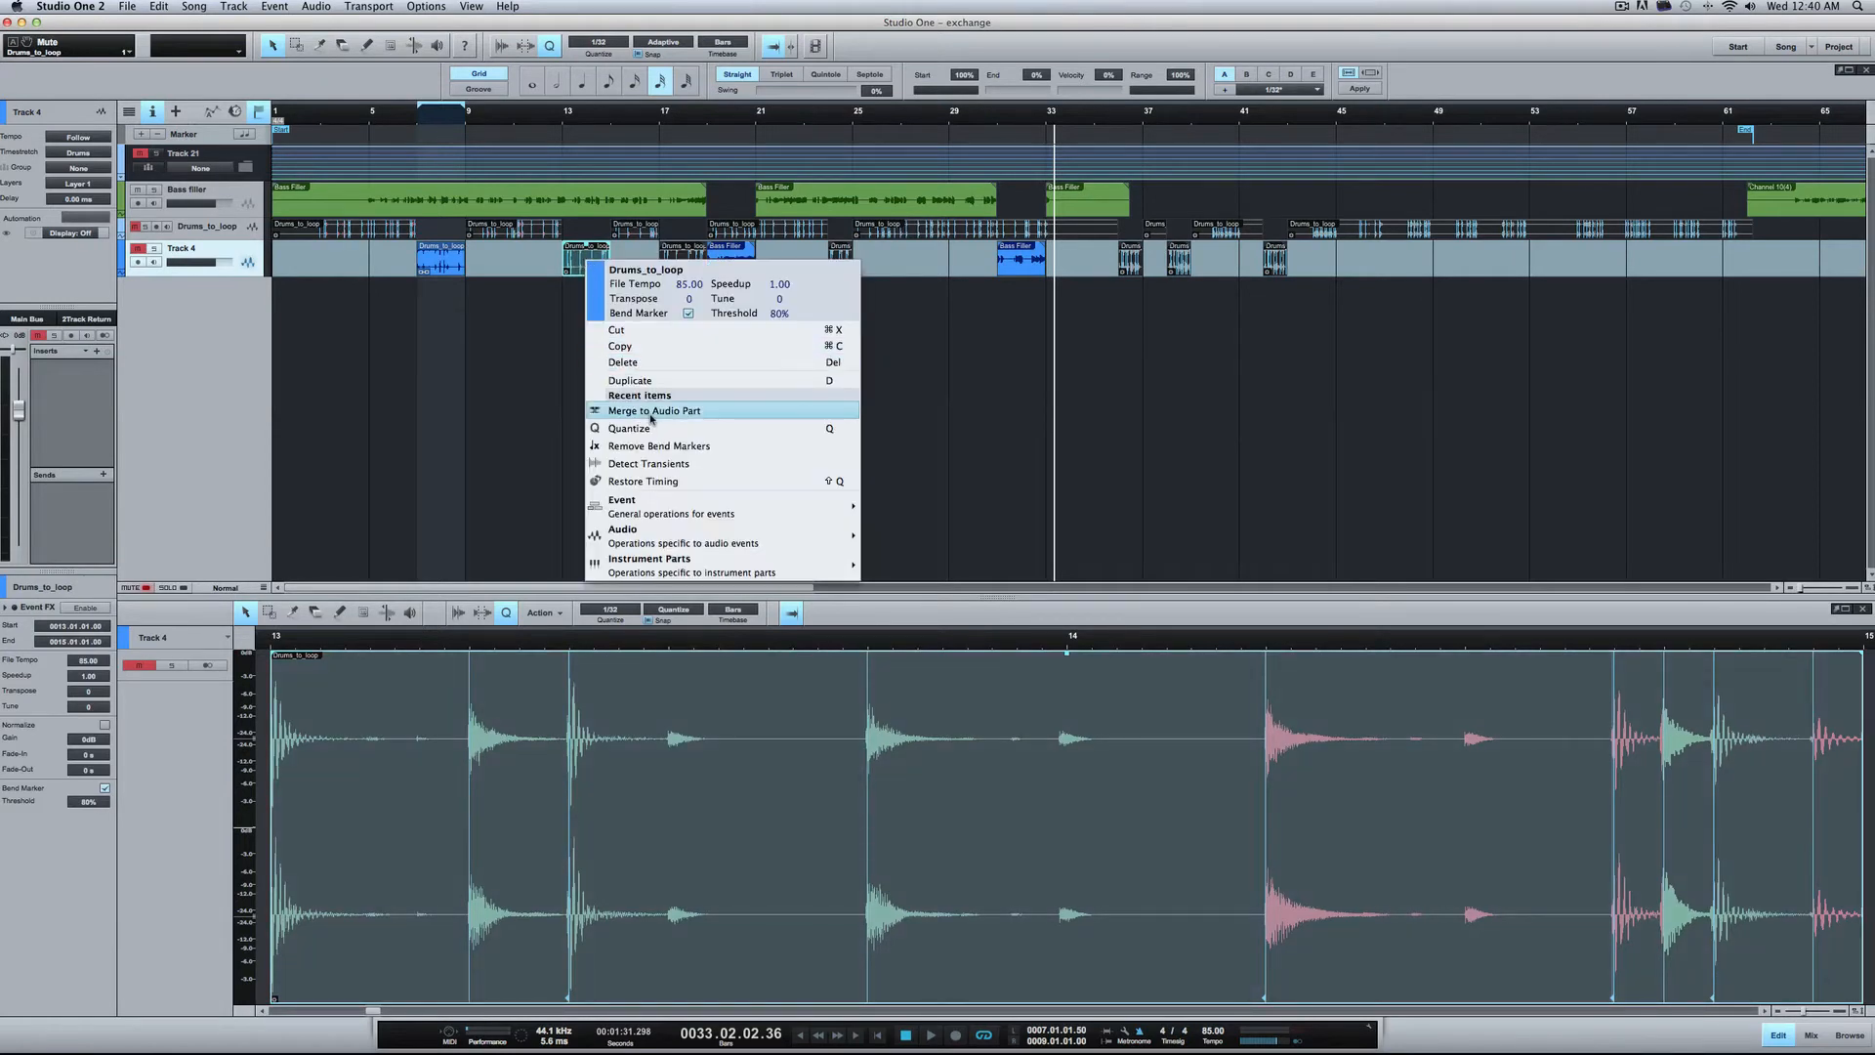
pyautogui.click(652, 420)
pyautogui.rightClick(673, 256)
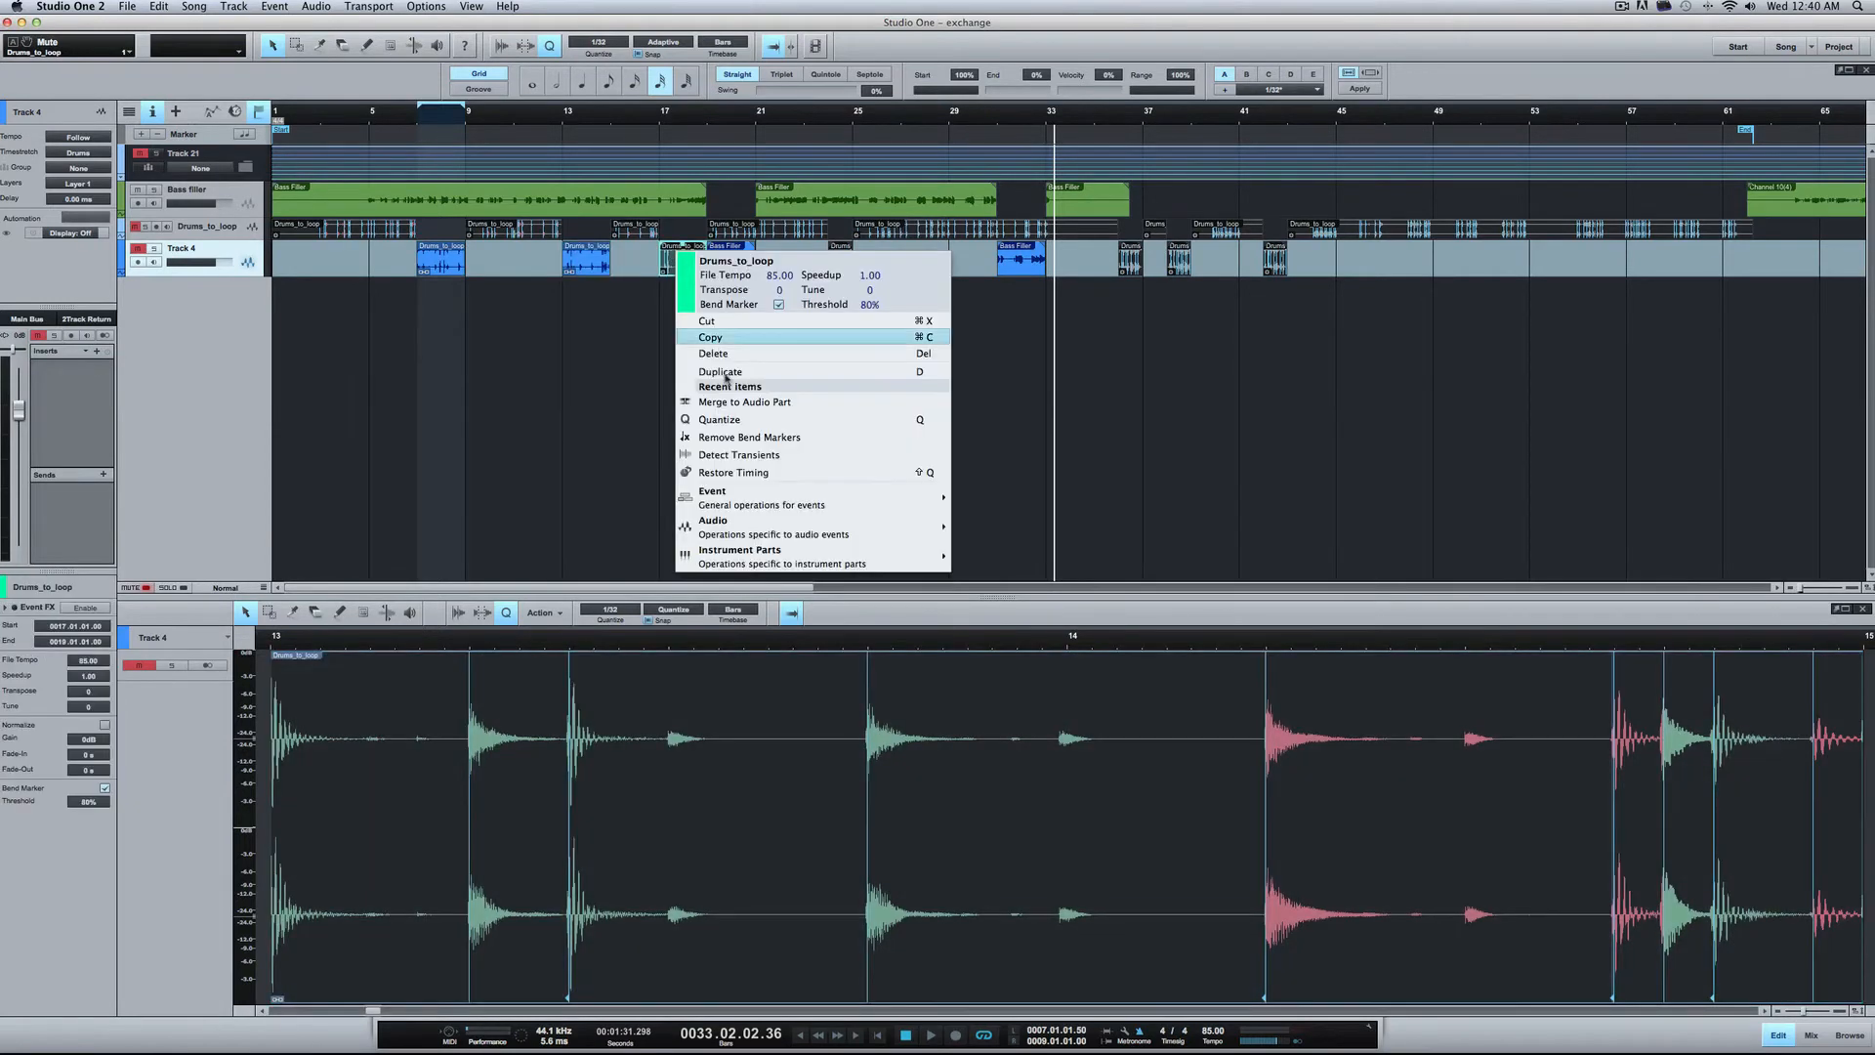
pyautogui.click(736, 406)
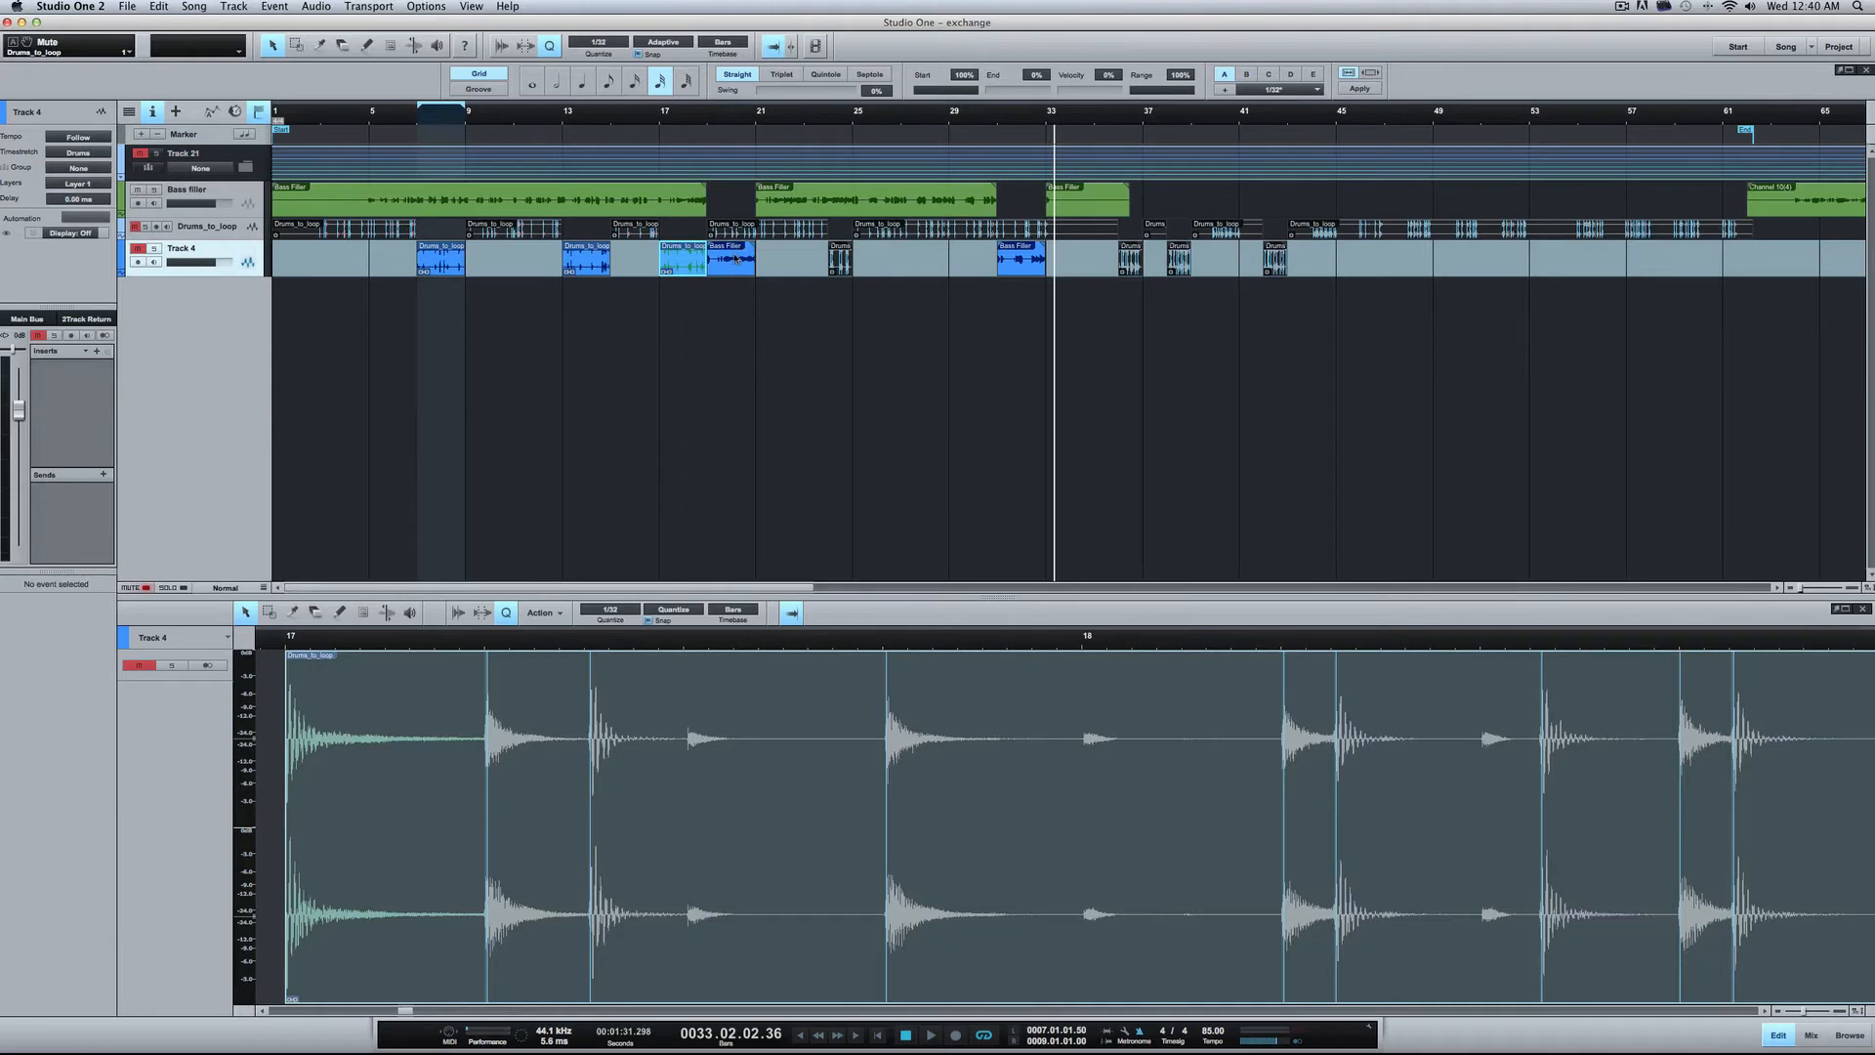
# Step: Merge the Bass Filler events at bars 19 and 31 and the drum event at bar 24 into separate audio parts
pyautogui.rightClick(737, 259)
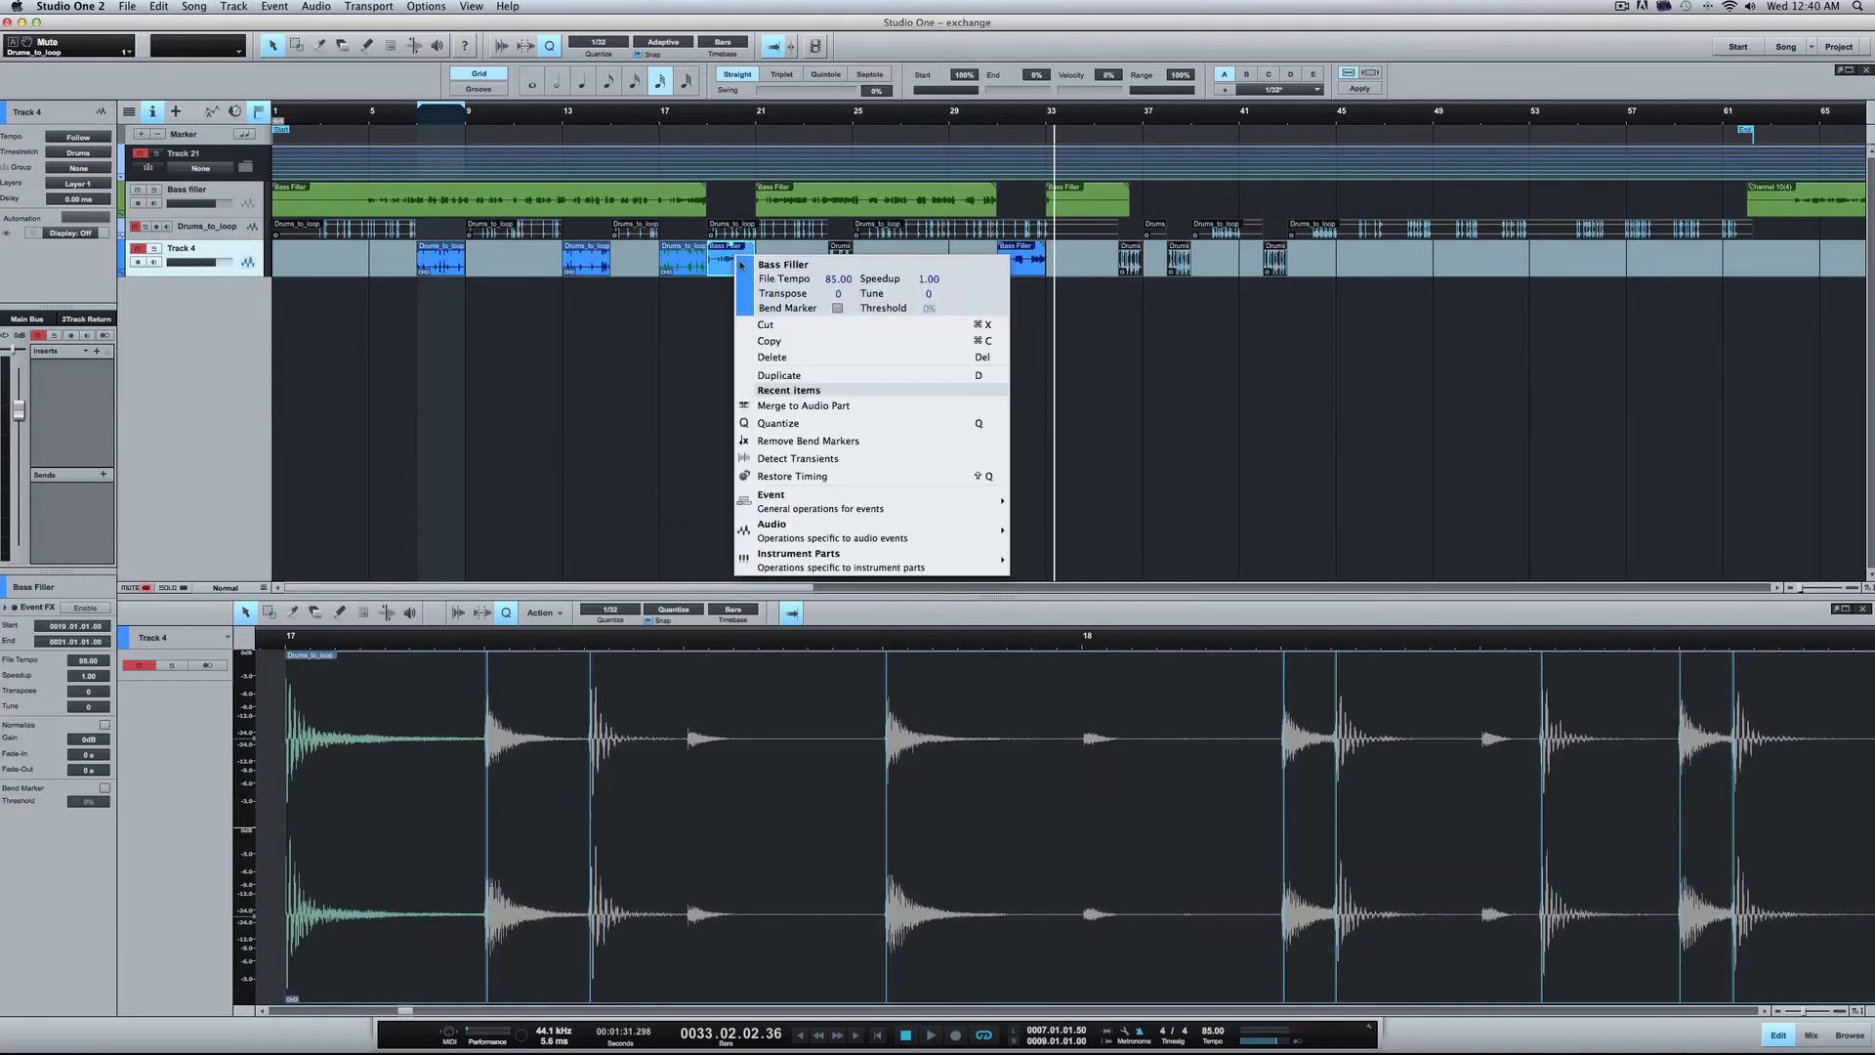
pyautogui.click(813, 407)
pyautogui.rightClick(840, 262)
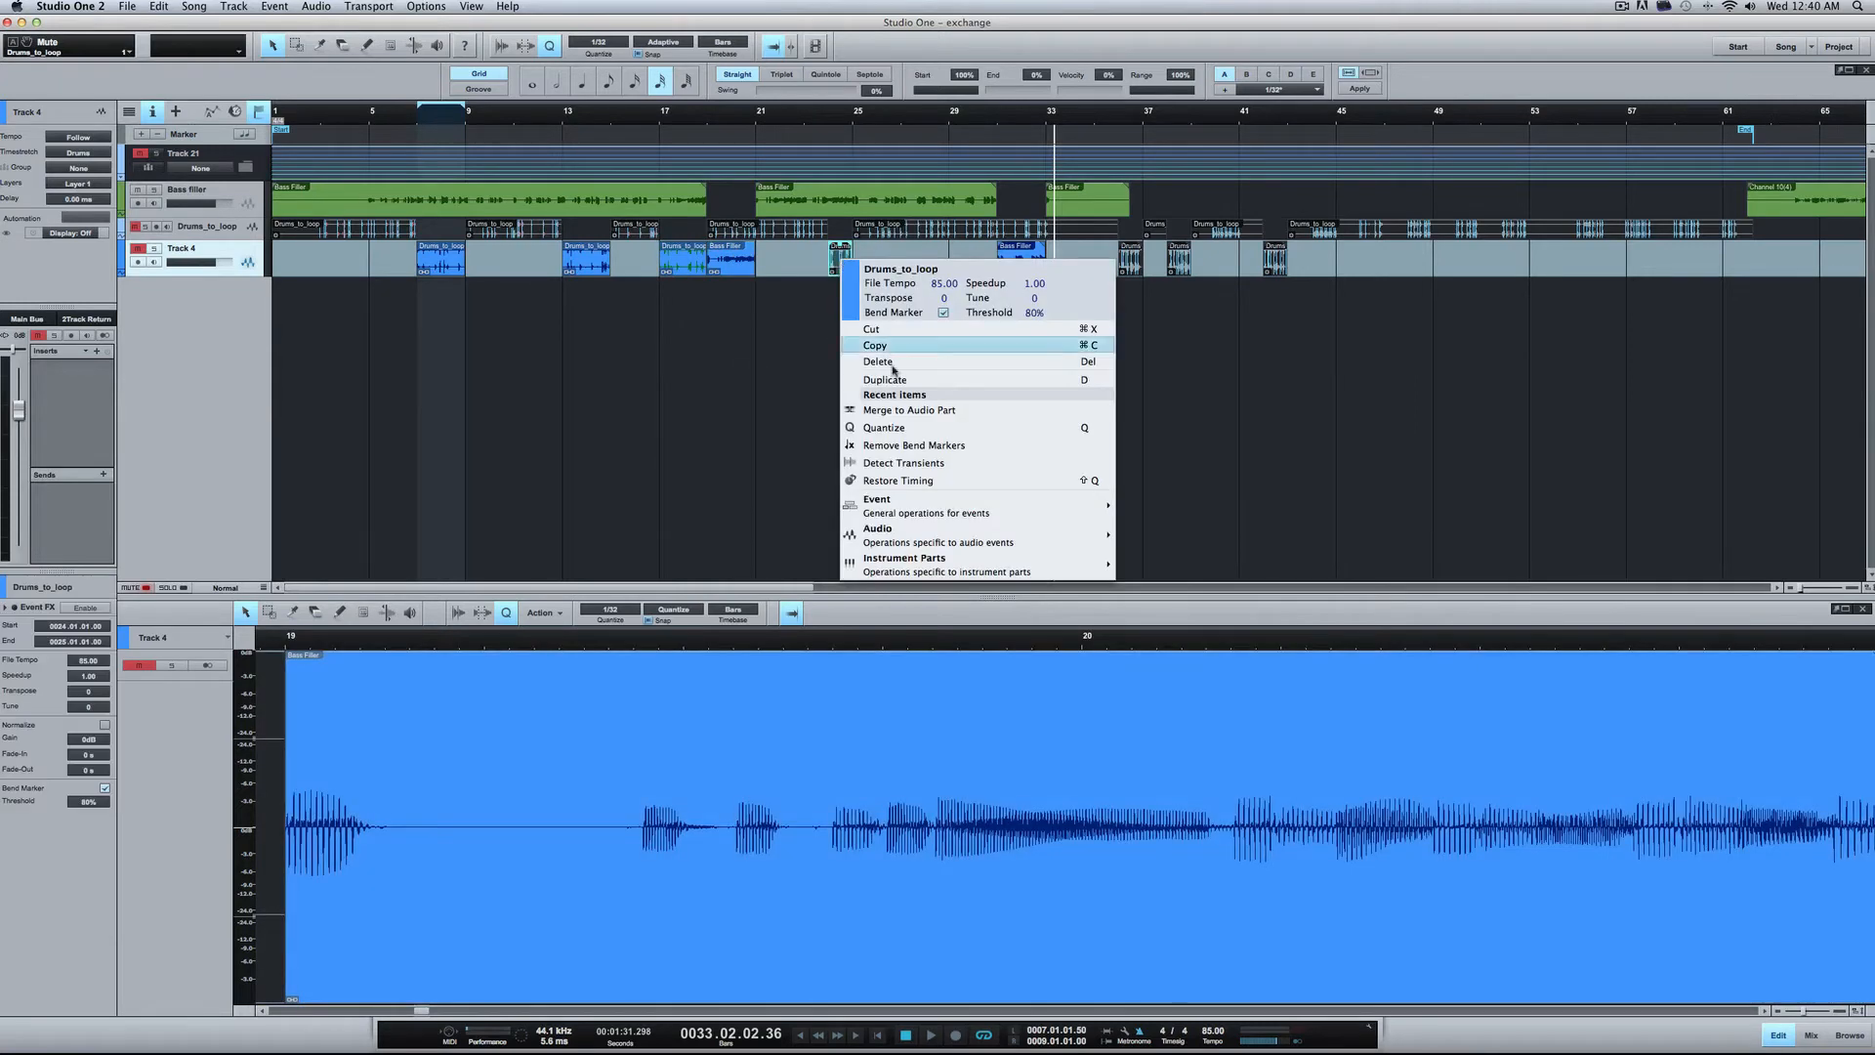
pyautogui.click(906, 410)
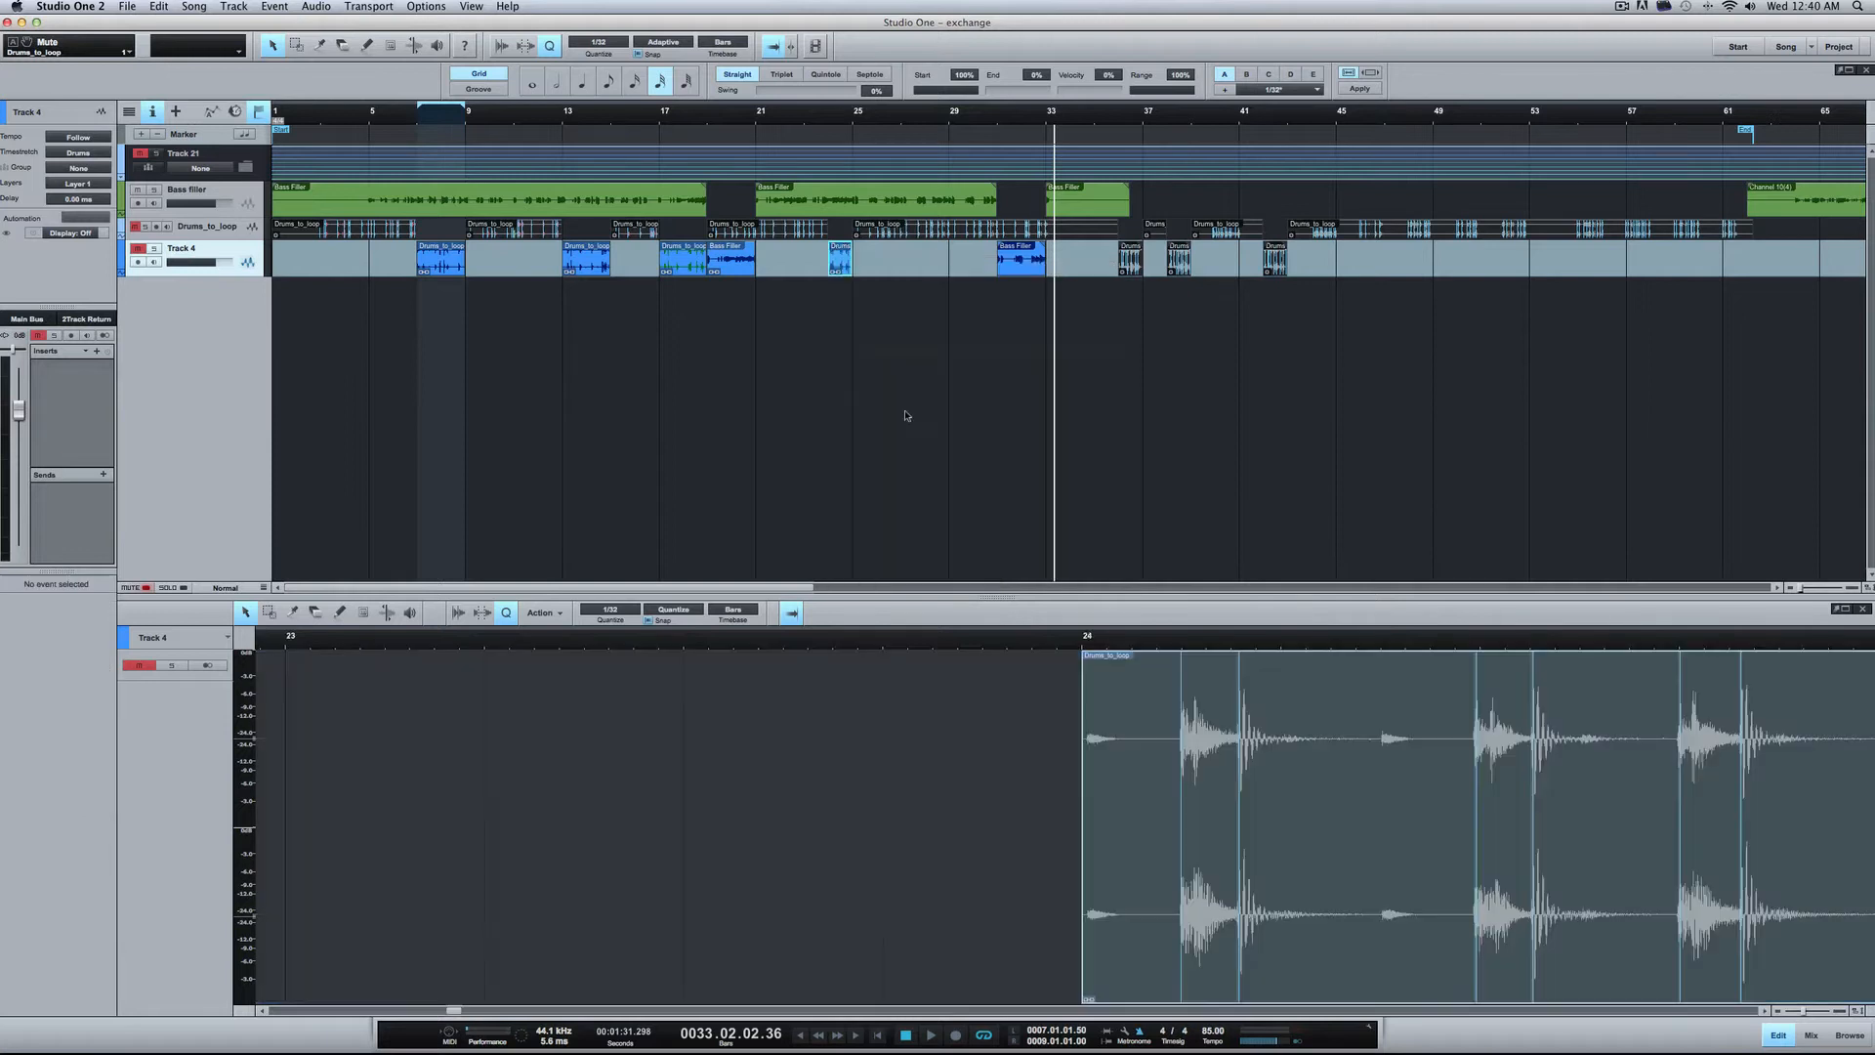
pyautogui.rightClick(1005, 256)
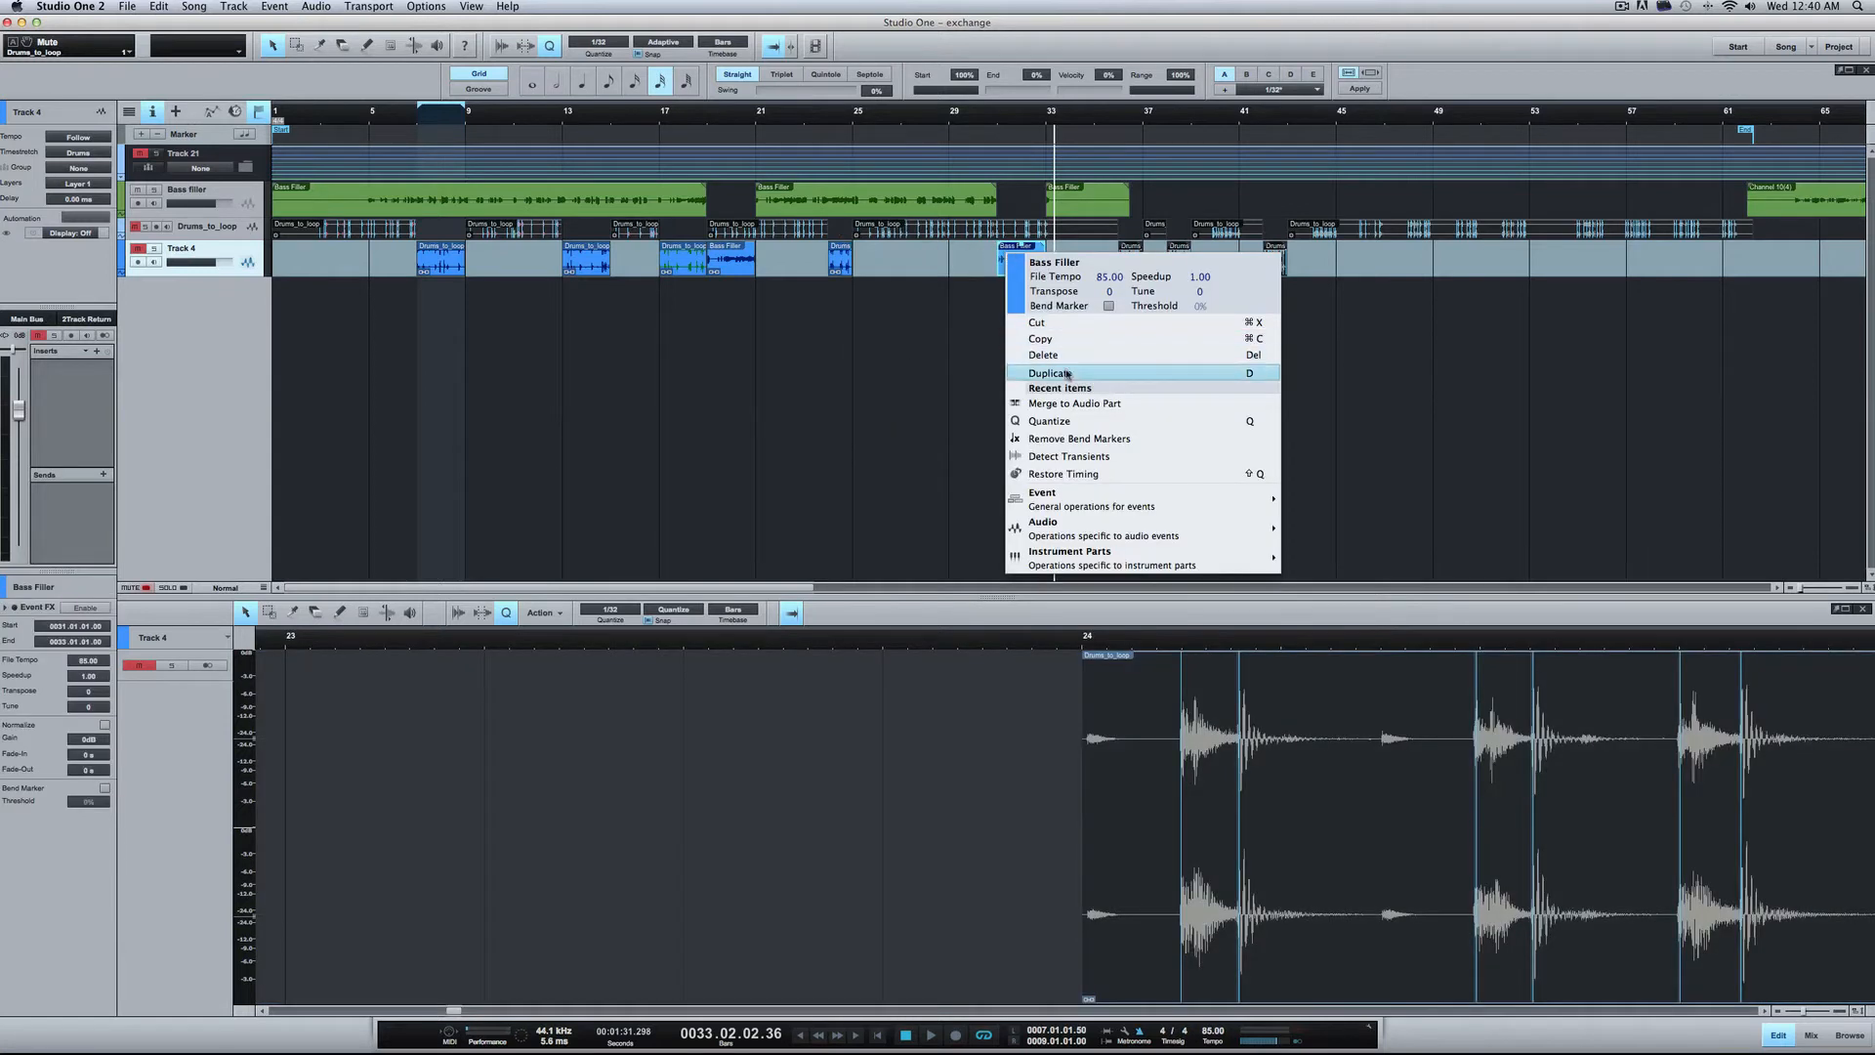
pyautogui.click(1086, 405)
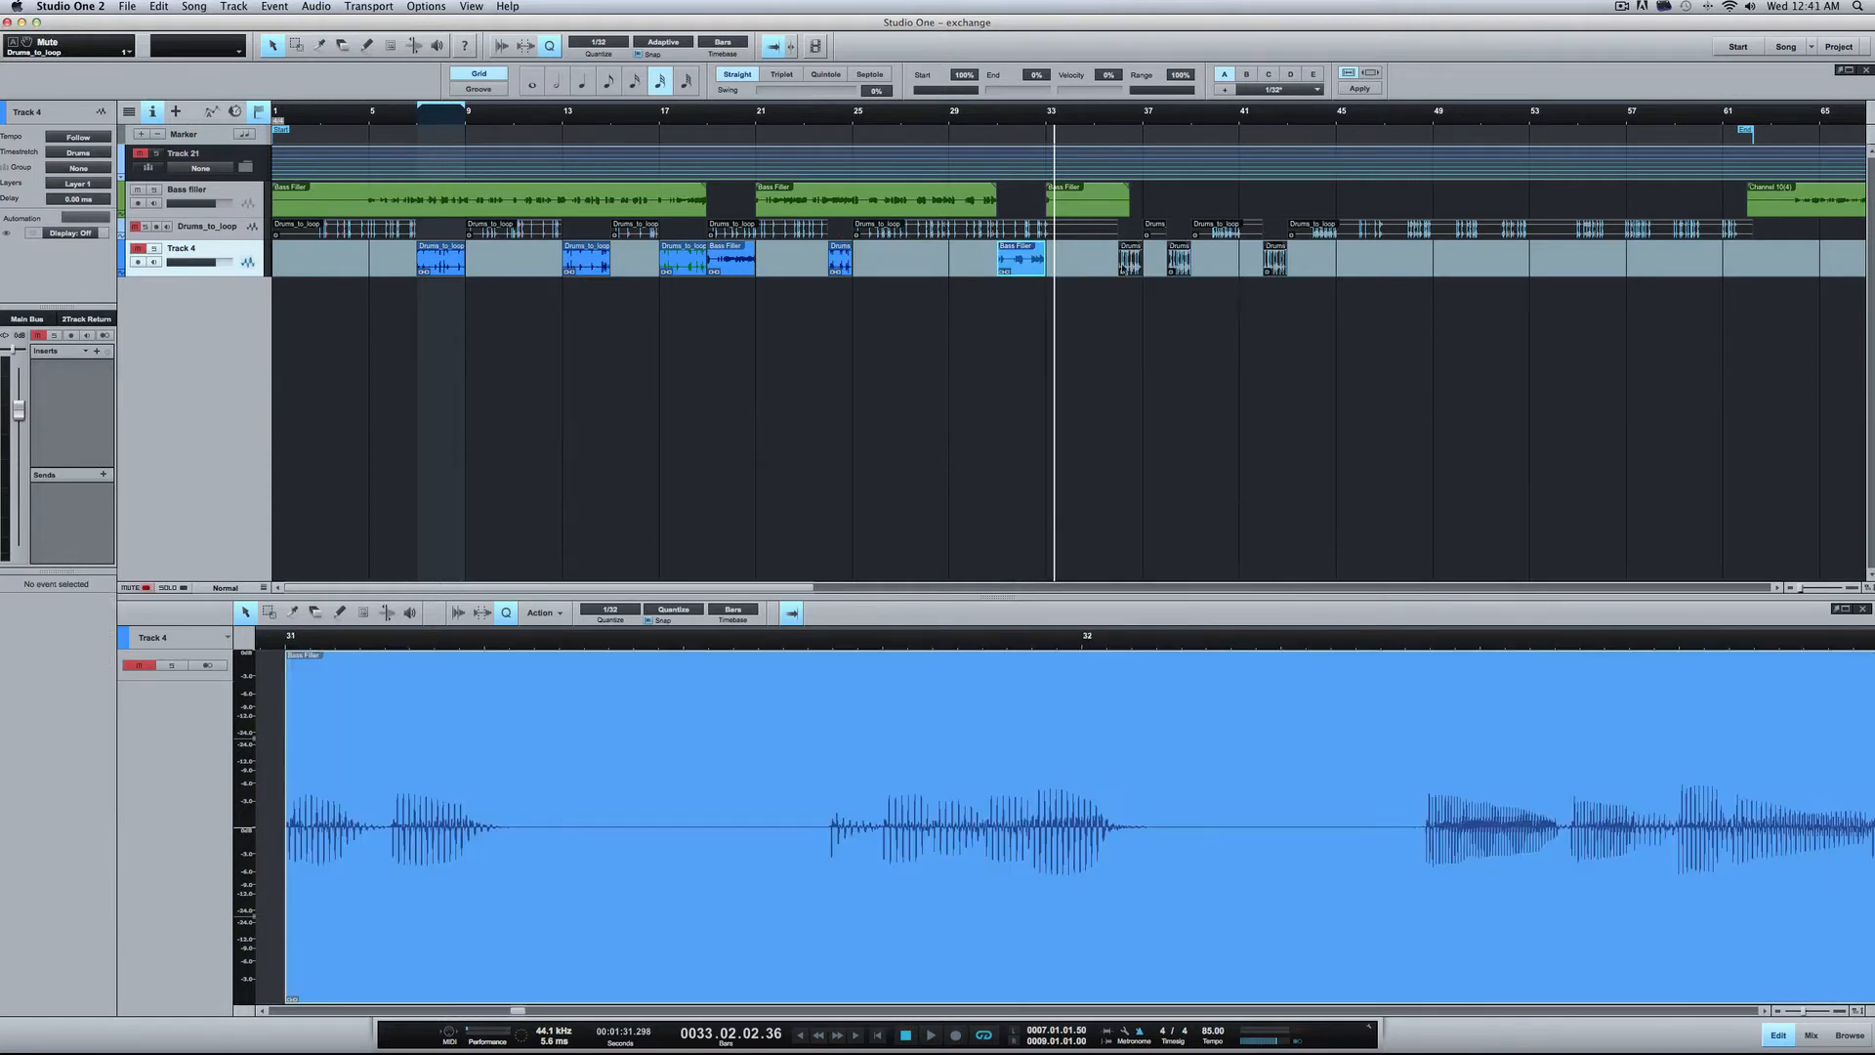
# Step: Merge the one-bar Drums_to_loop events at bars 36, 38 and 42 on Track 4 into separate audio parts
pyautogui.rightClick(1130, 261)
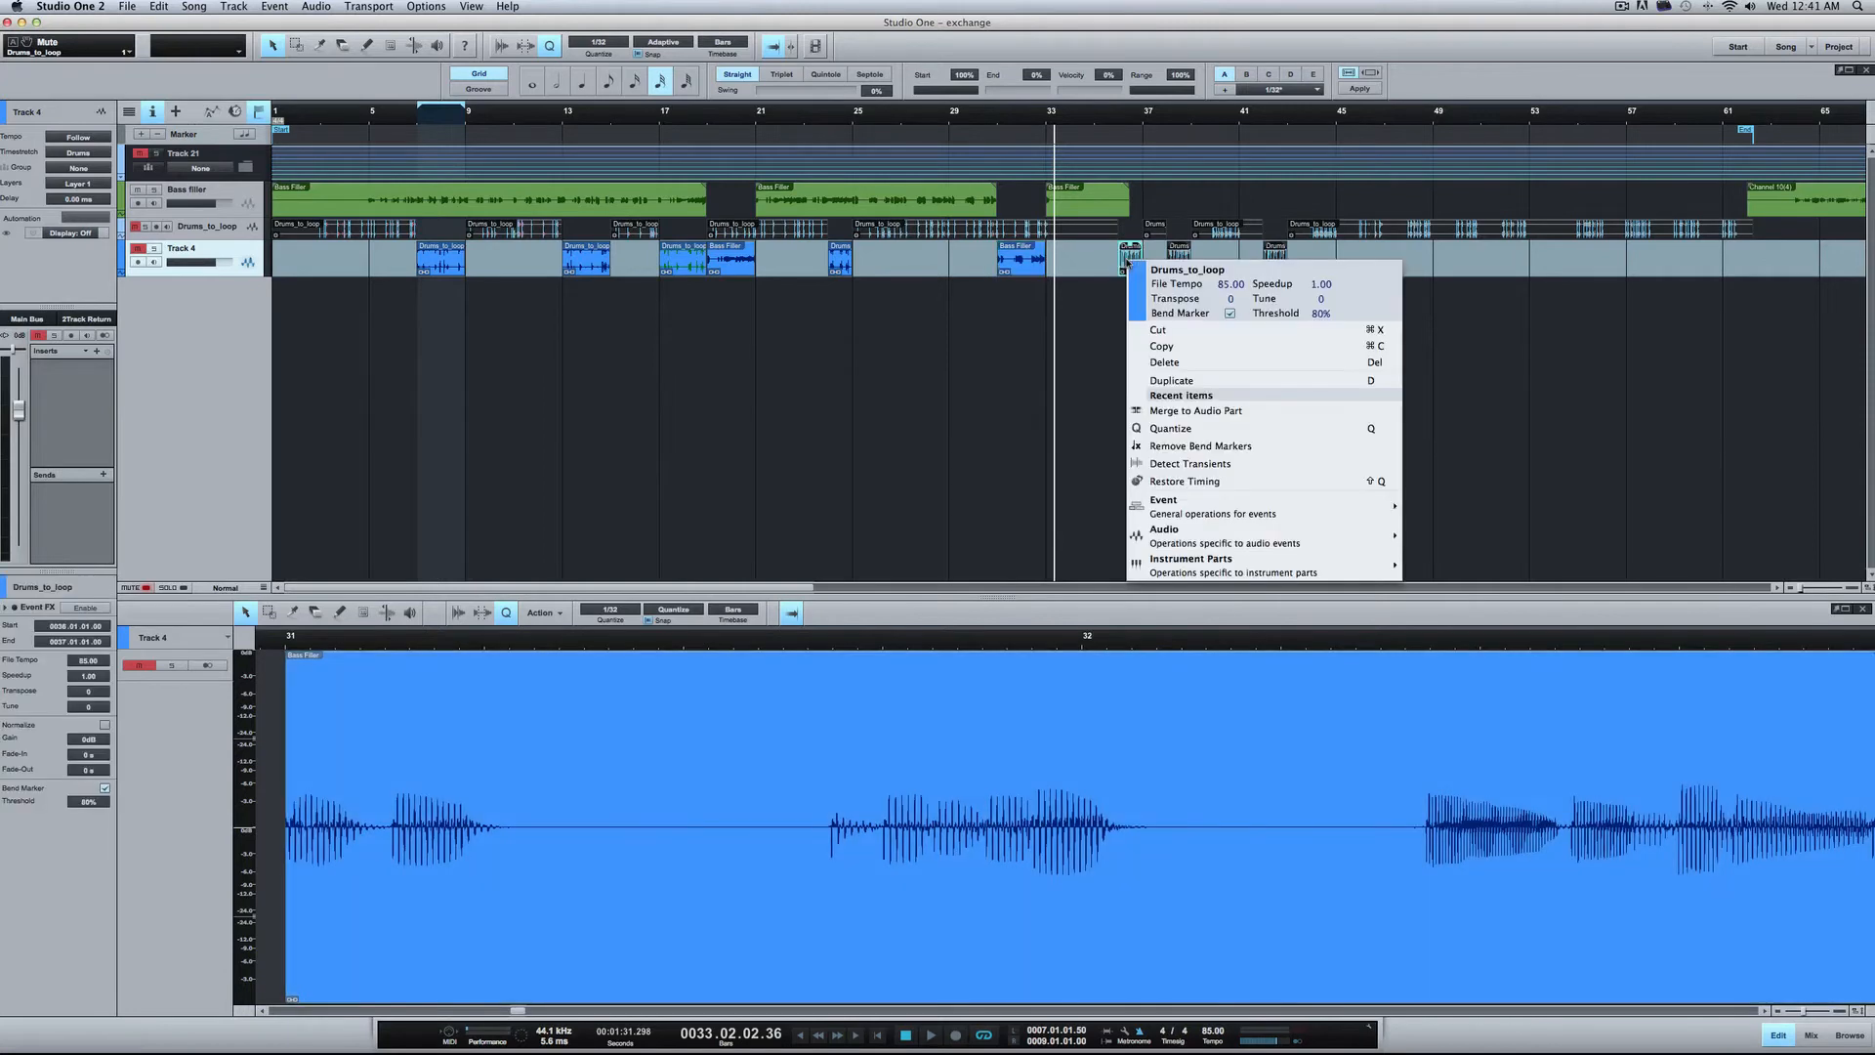
pyautogui.click(1173, 414)
pyautogui.rightClick(1179, 264)
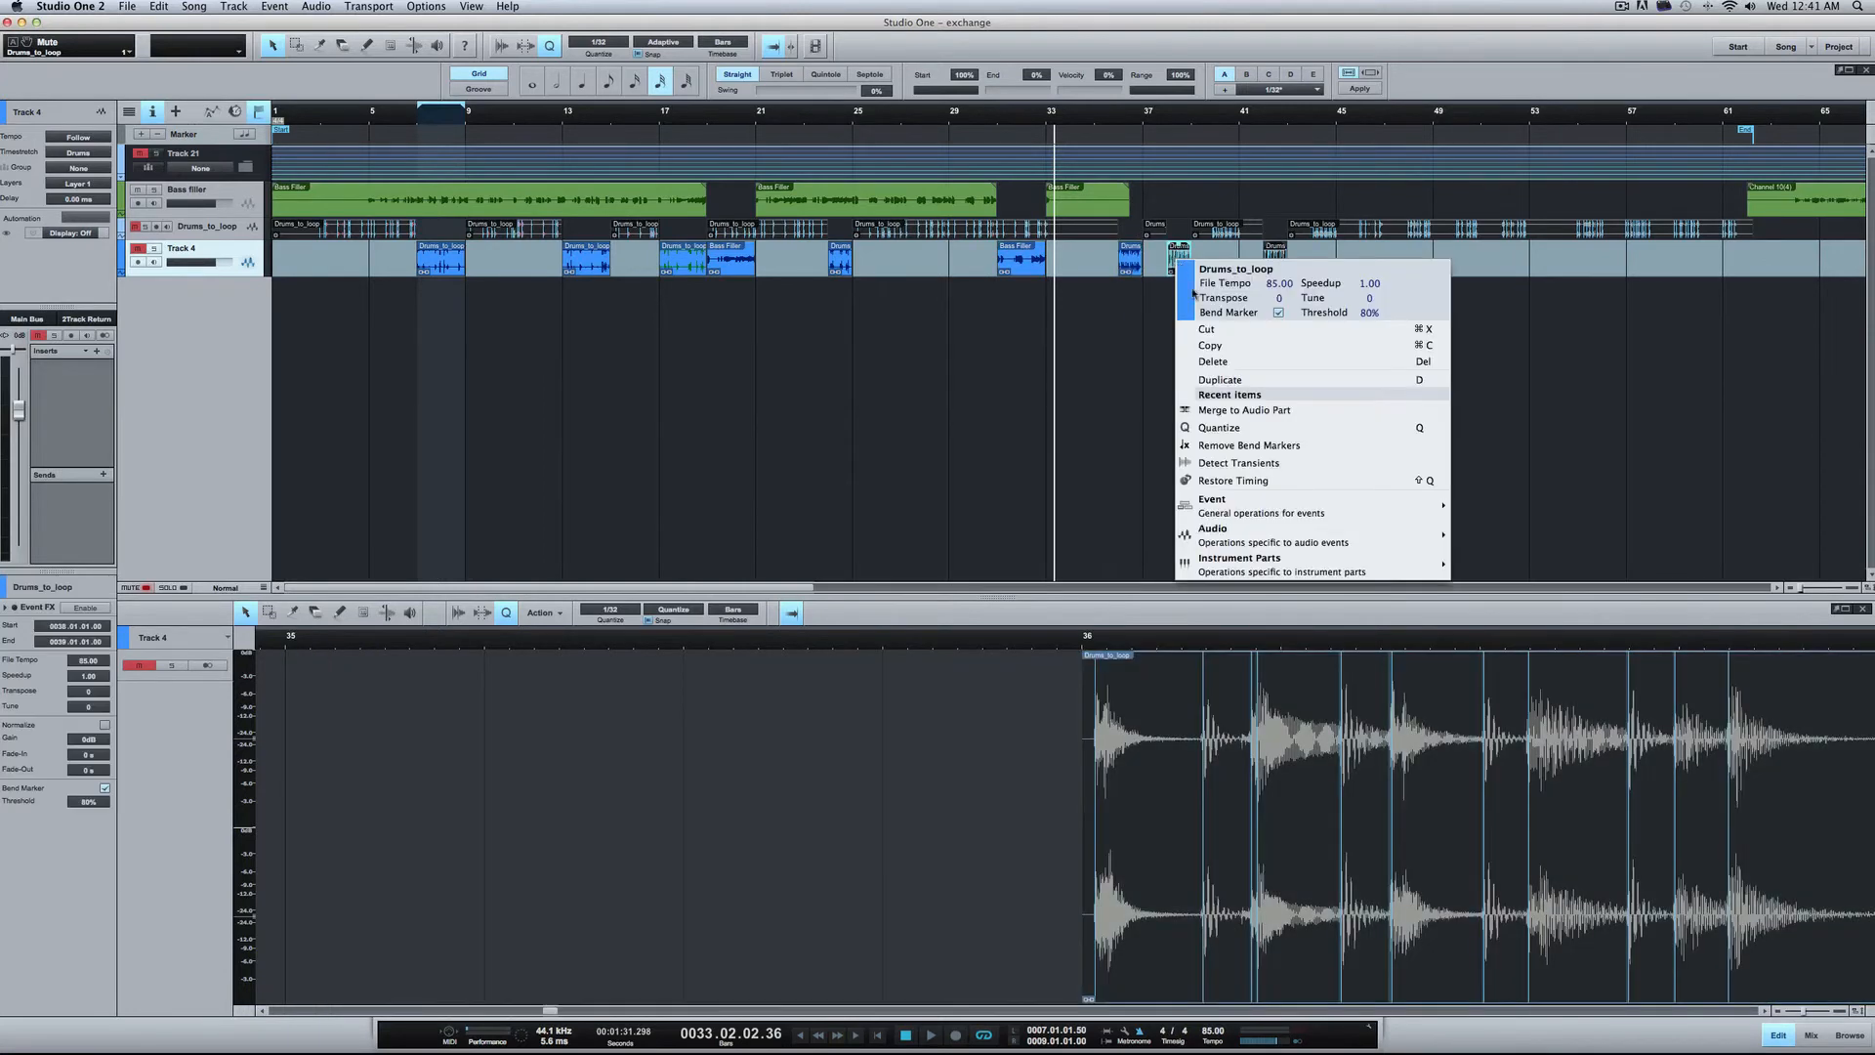
pyautogui.click(1243, 410)
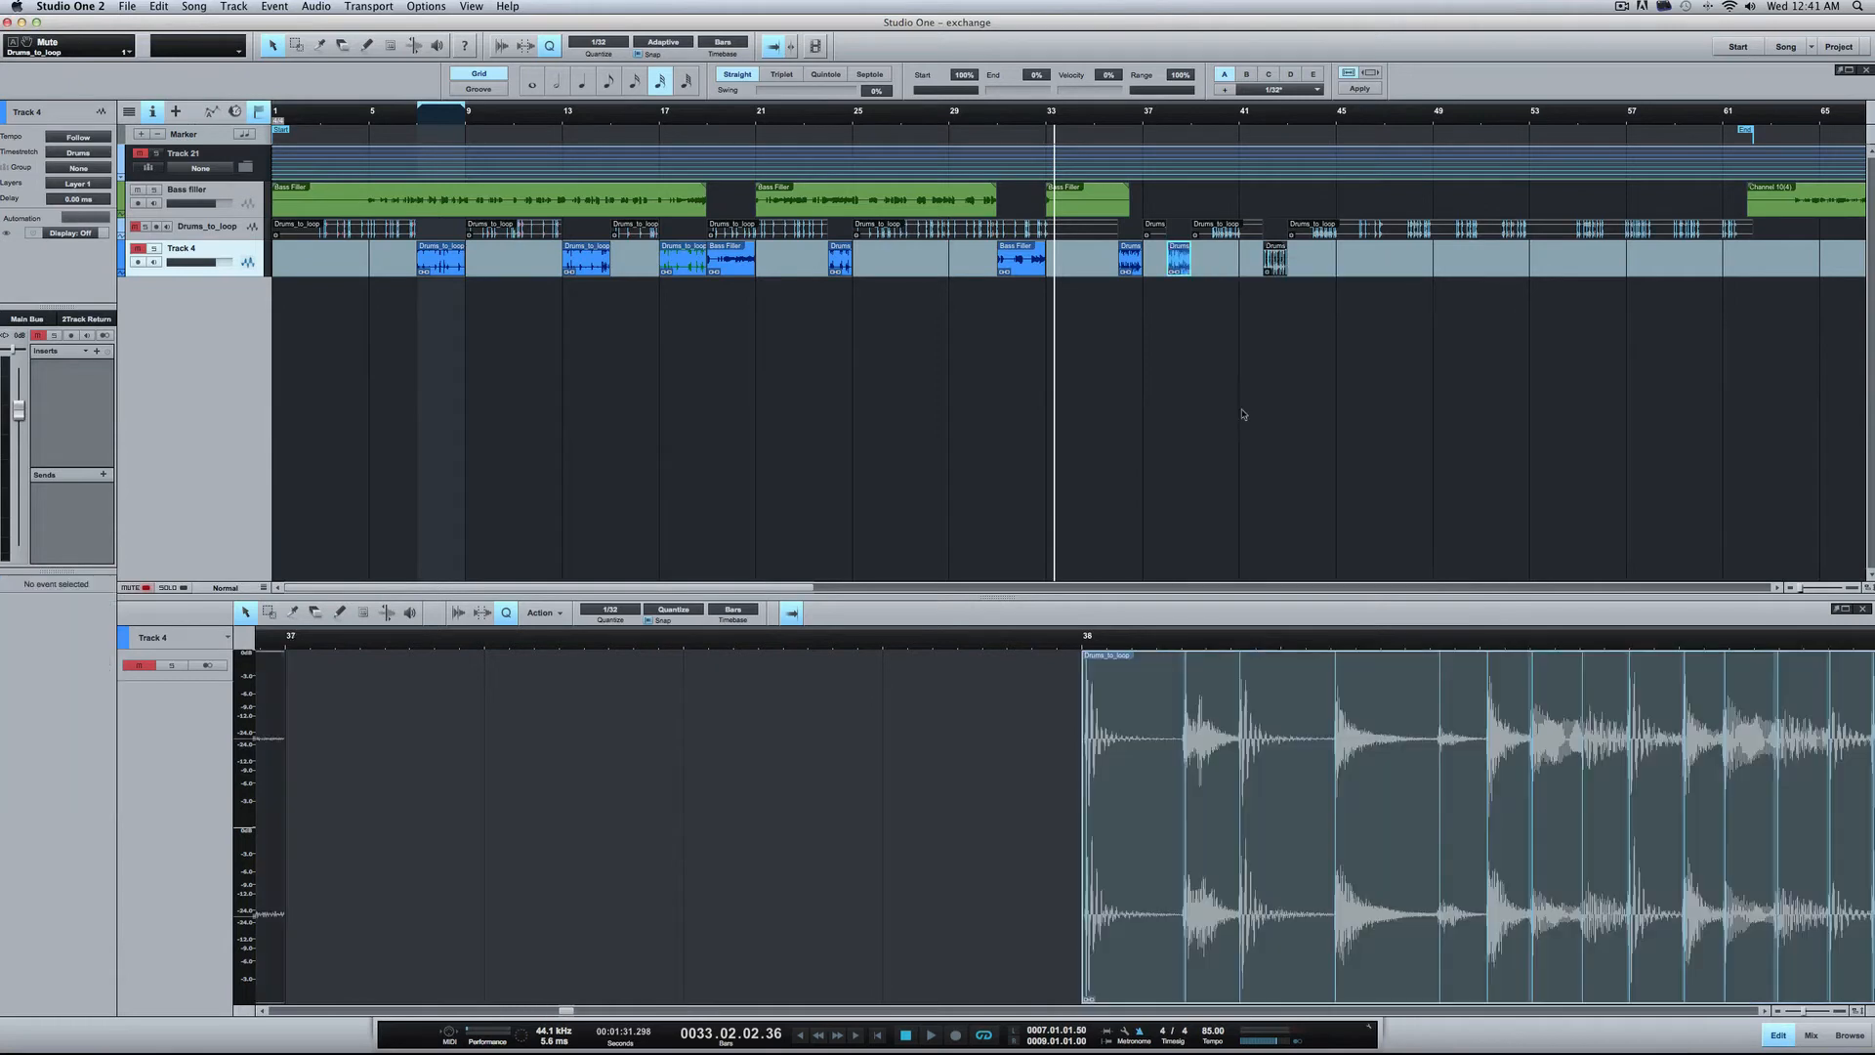
pyautogui.rightClick(1276, 264)
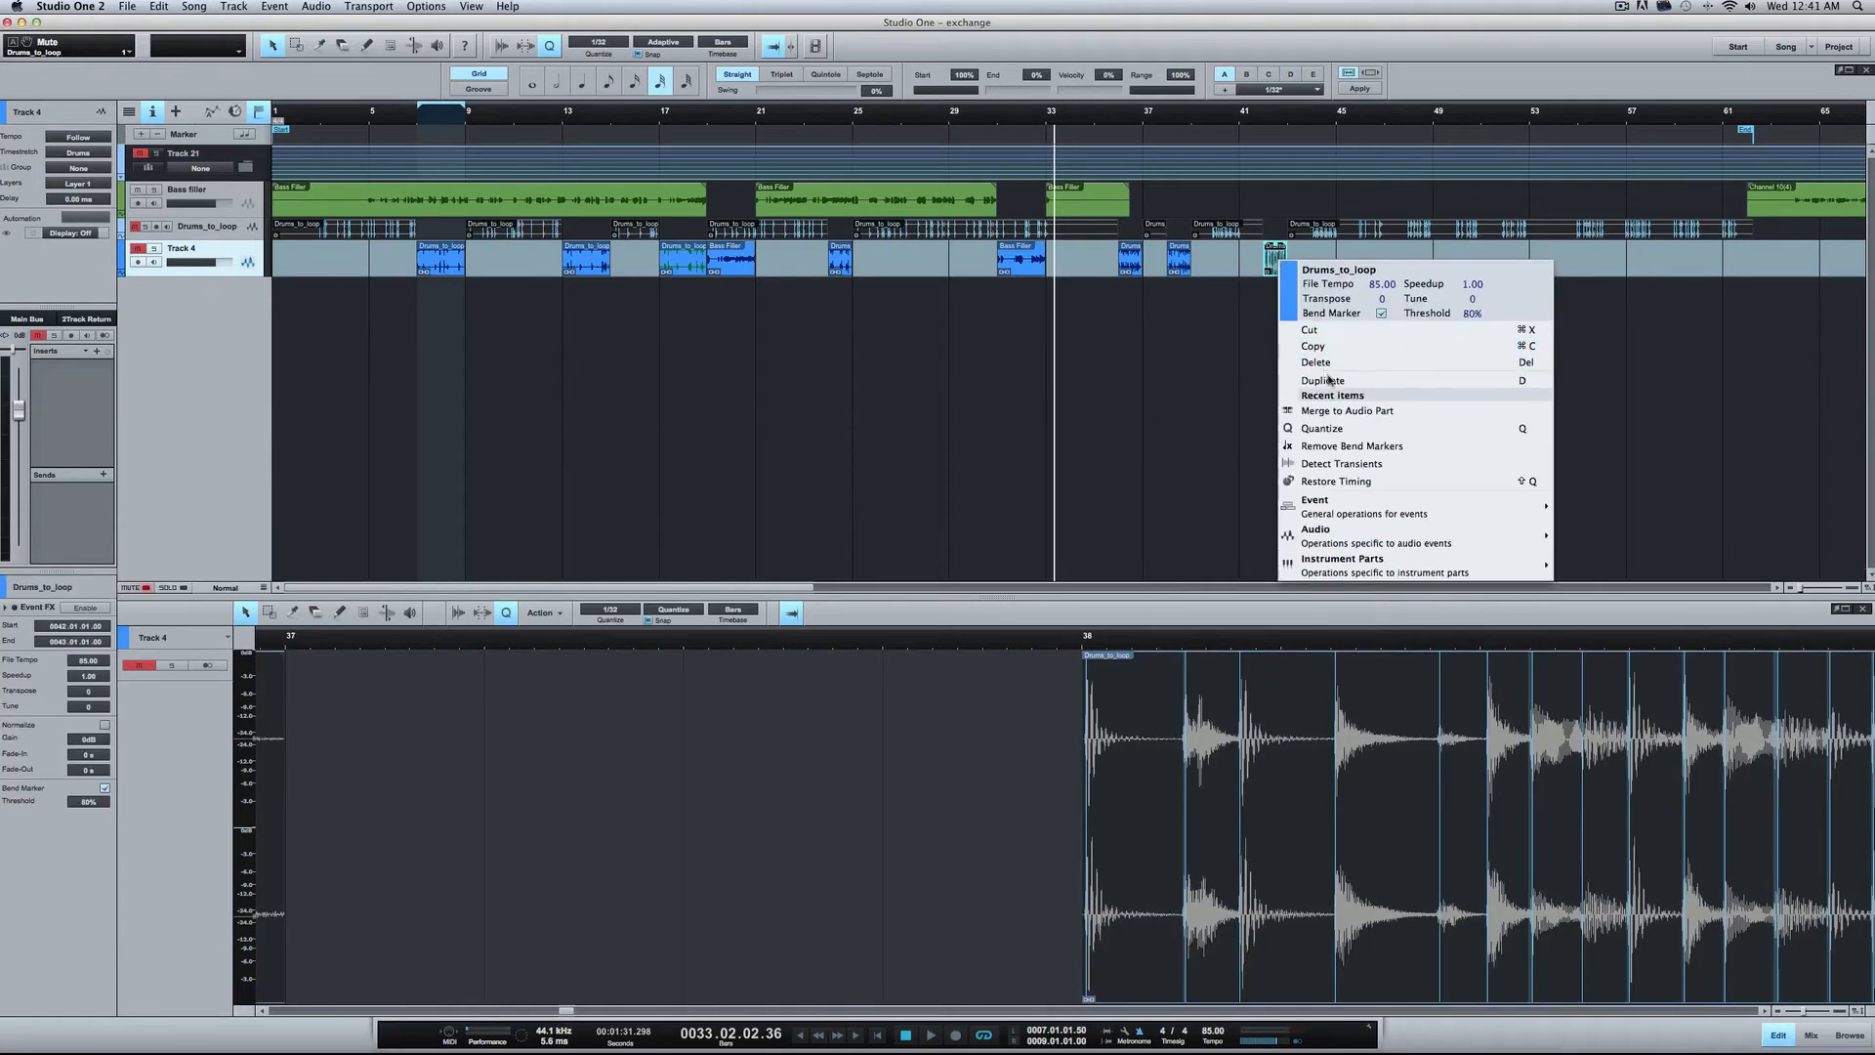
pyautogui.click(1341, 411)
pyautogui.click(1258, 396)
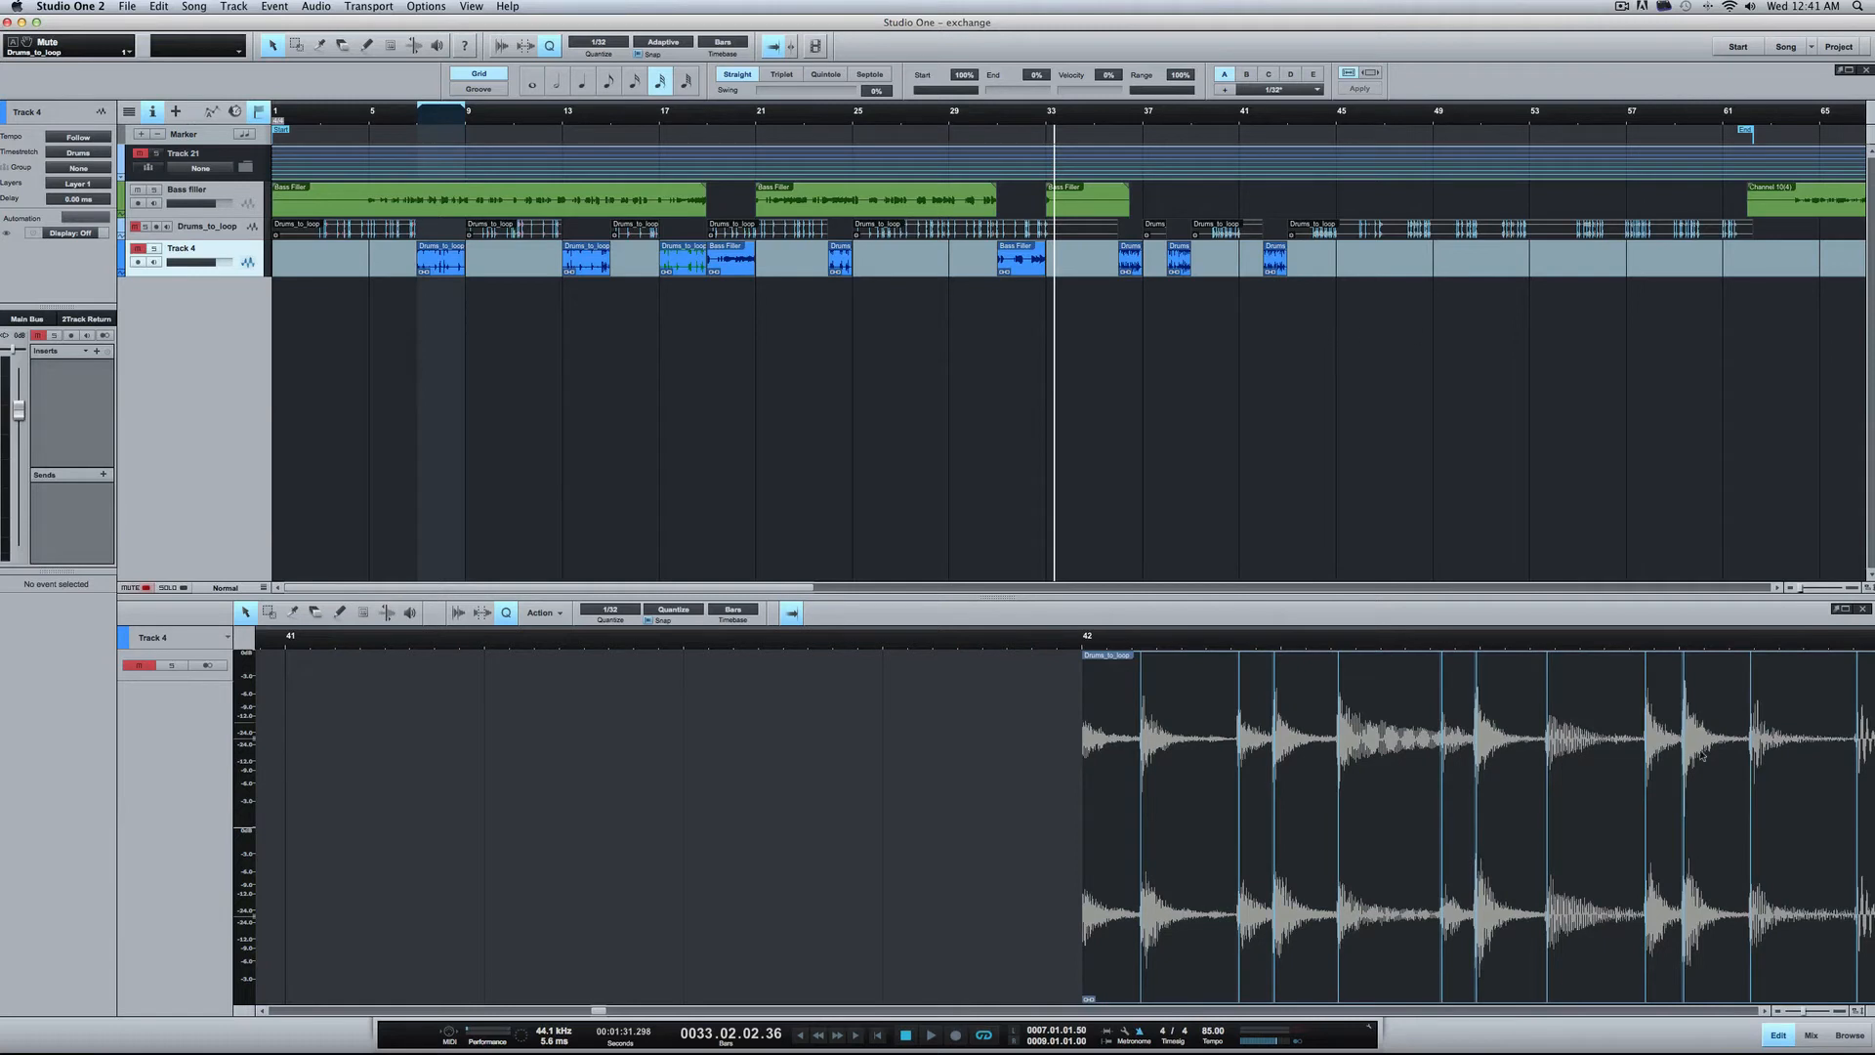
# Step: Export the three drum parts at bars 36, 38 and 42 as audioloops to the fills folder in groovepack
pyautogui.click(1848, 1037)
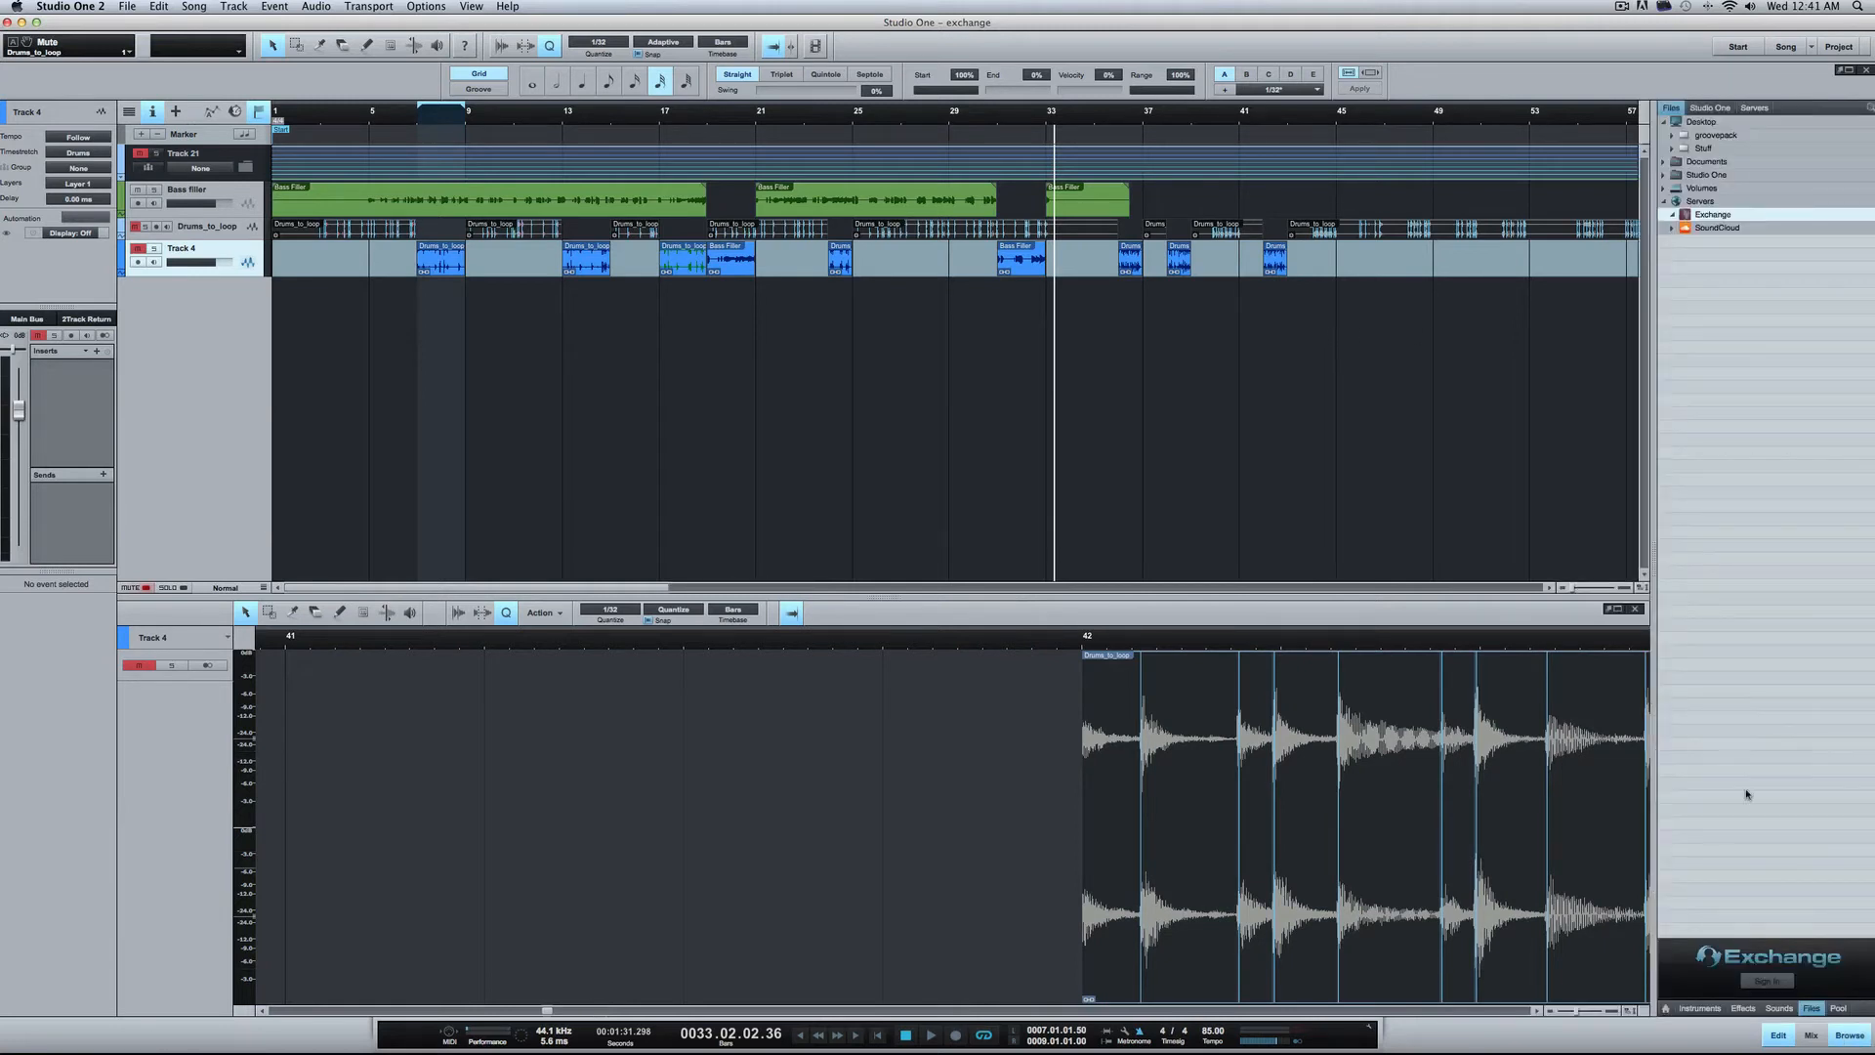
pyautogui.click(1673, 137)
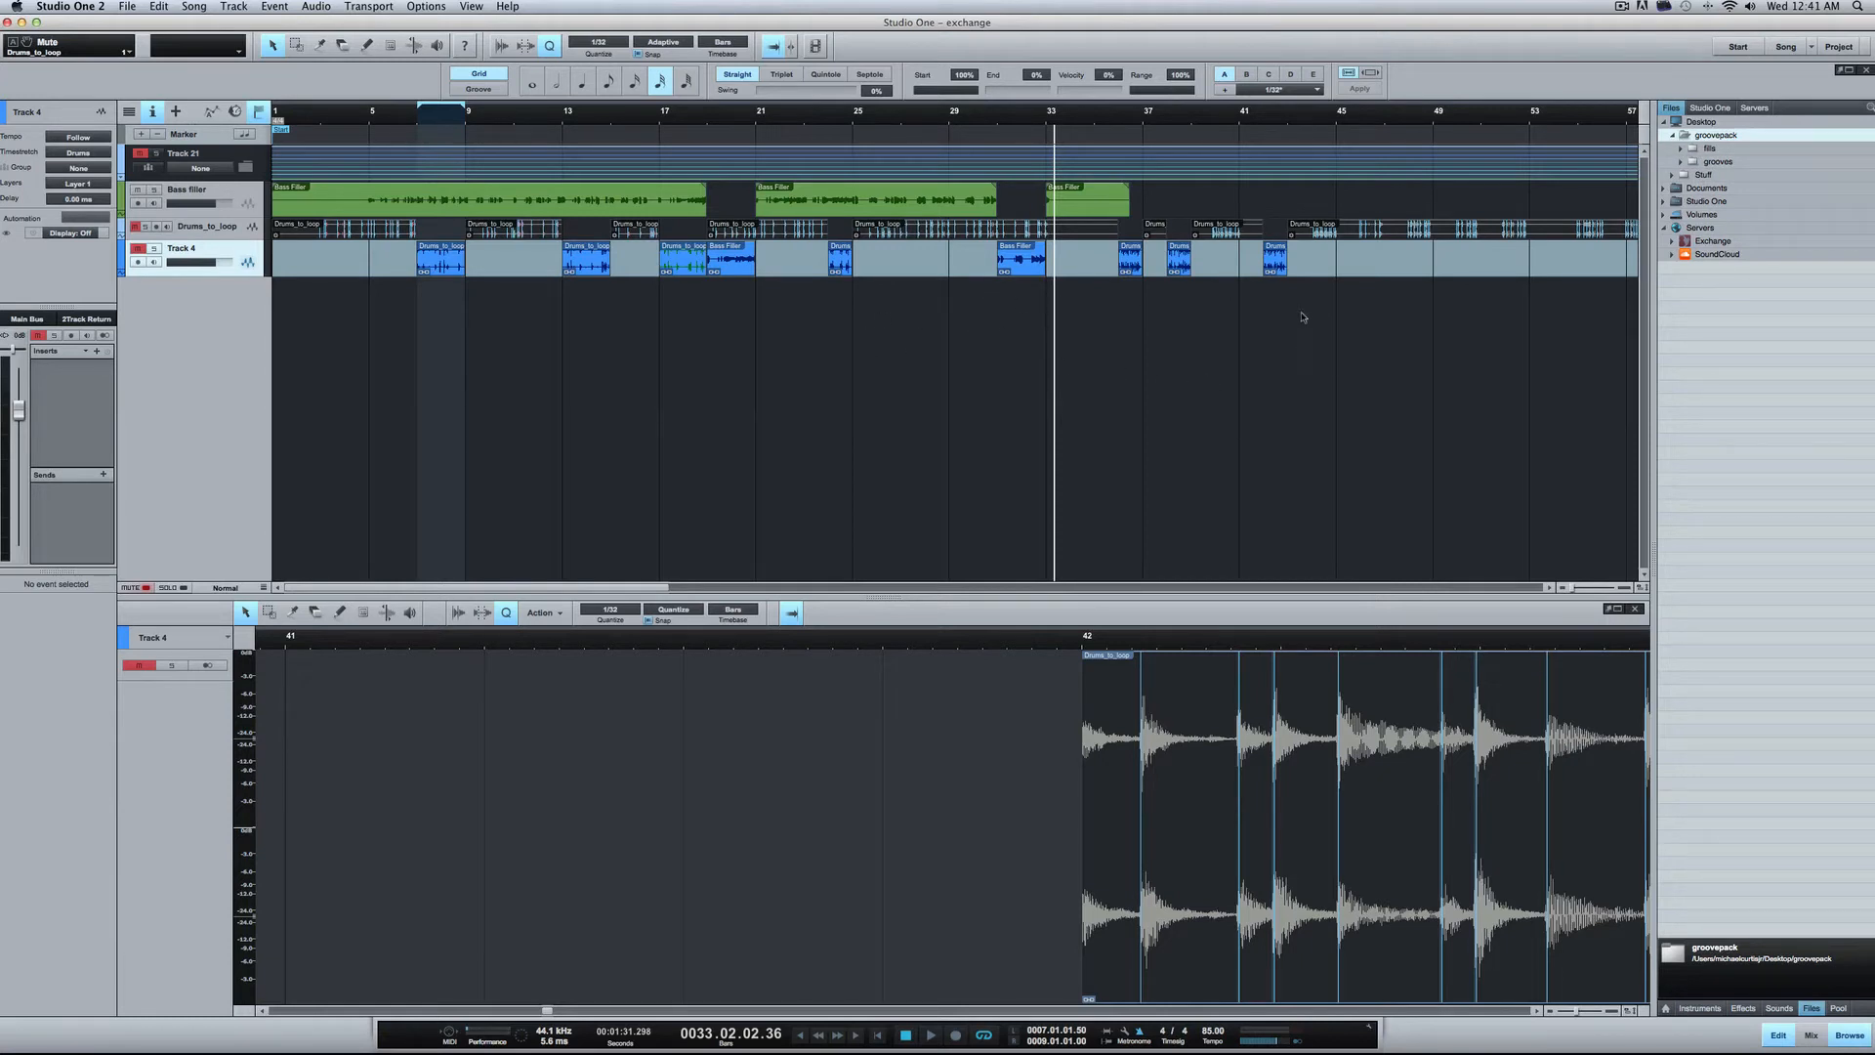
pyautogui.moveTo(1305, 349); pyautogui.dragTo(1115, 277)
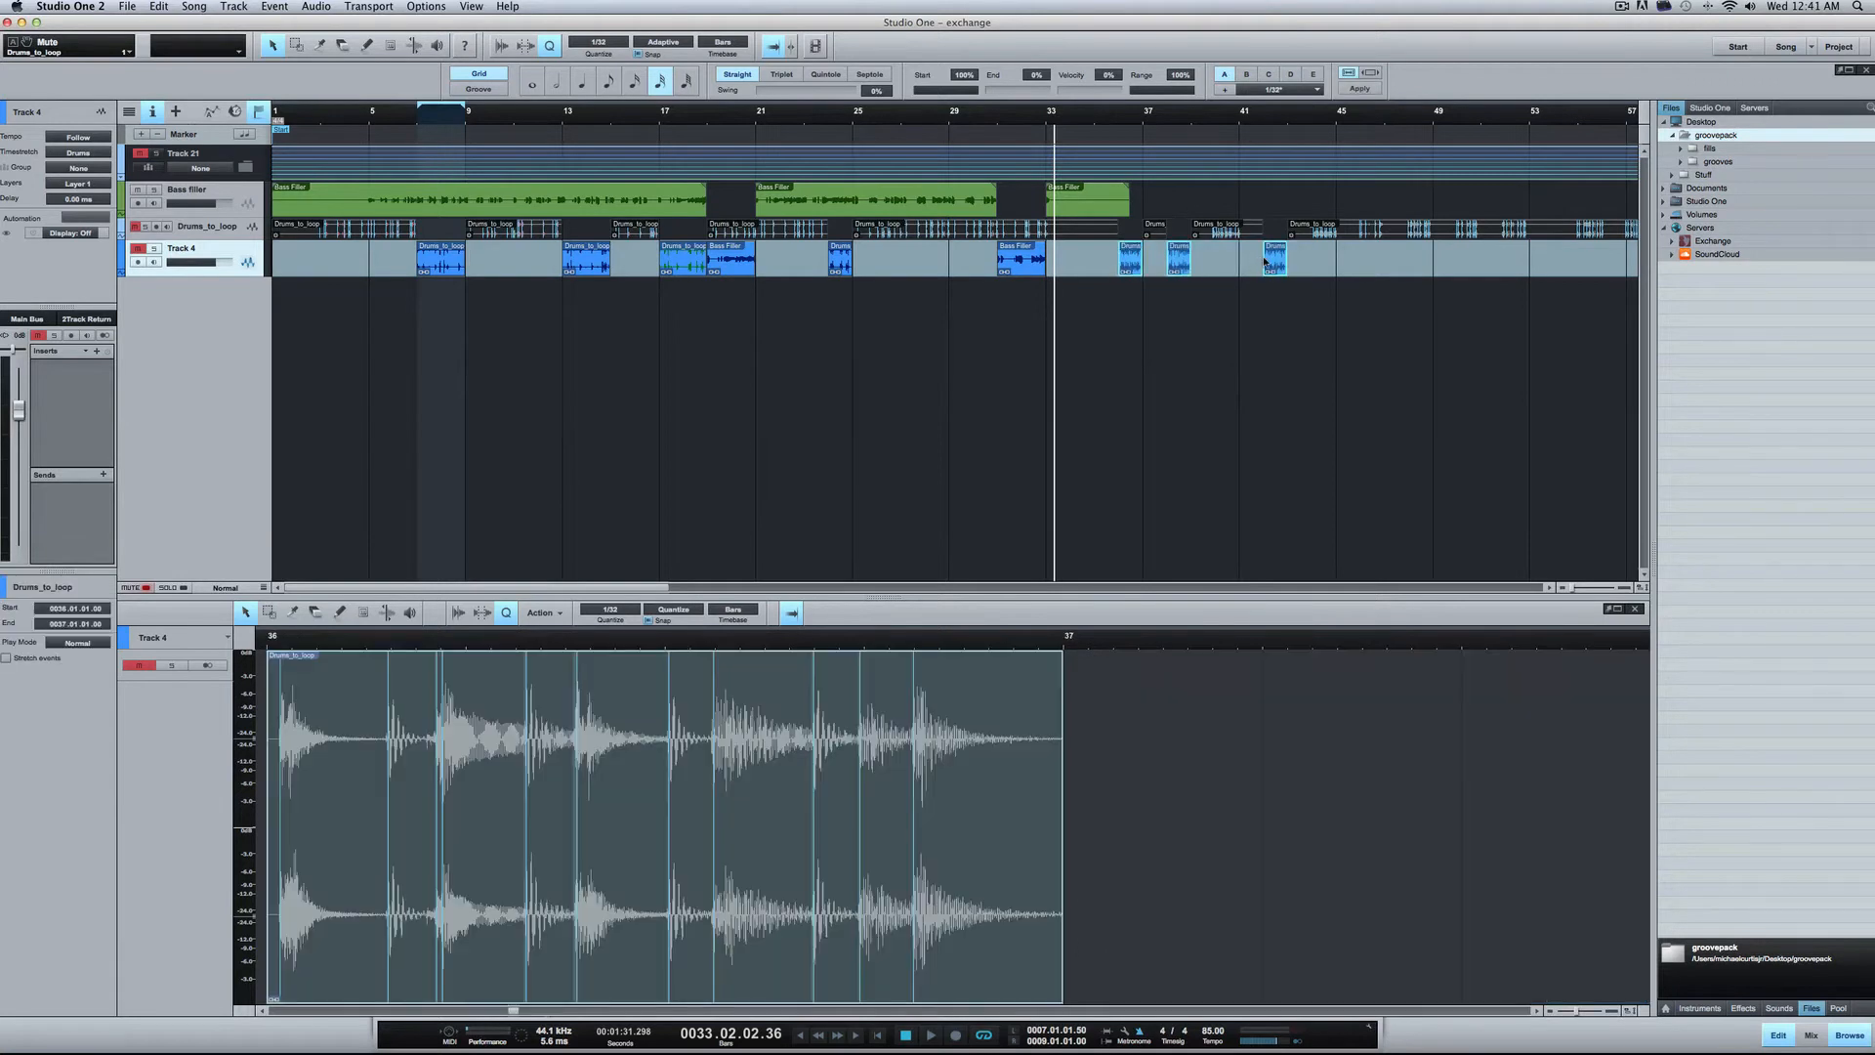
pyautogui.moveTo(1275, 262); pyautogui.dragTo(1697, 153)
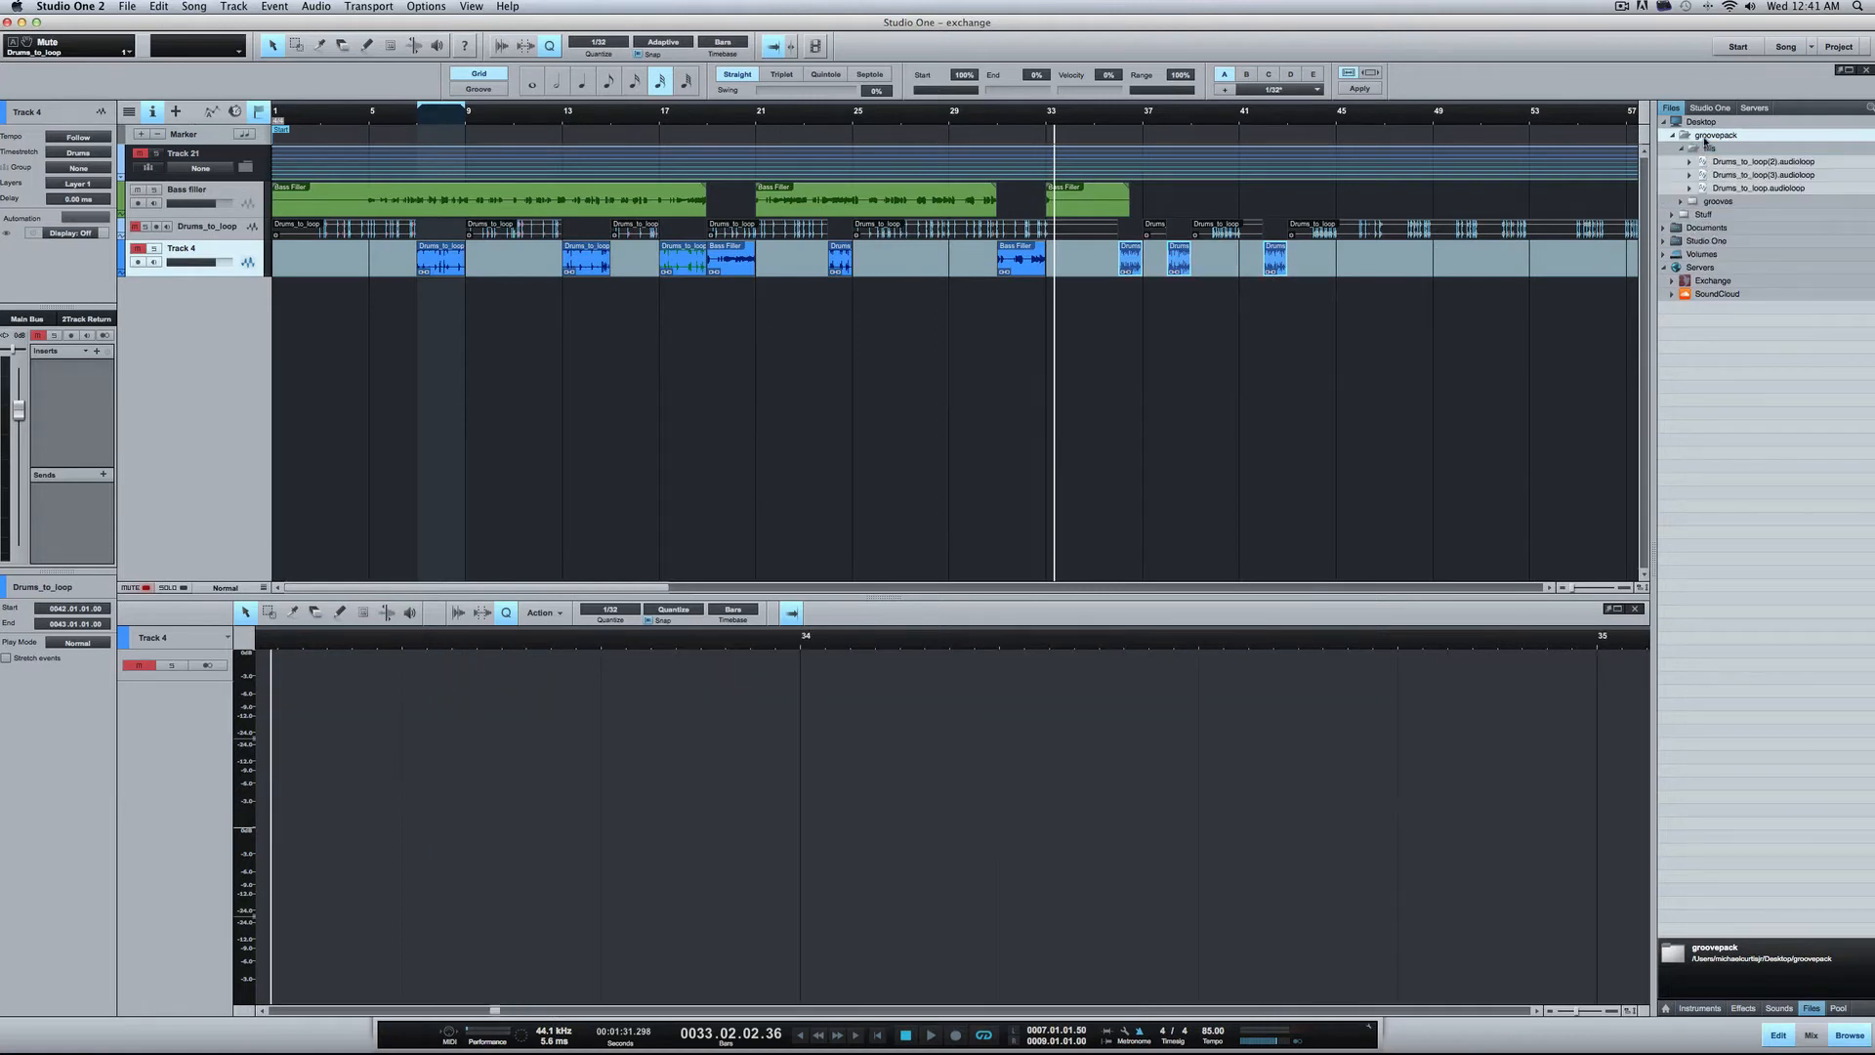
# Step: Export the drum parts at bars 7, 13, 17 and 24 as audioloops to the grooves folder in groovepack
pyautogui.click(1682, 203)
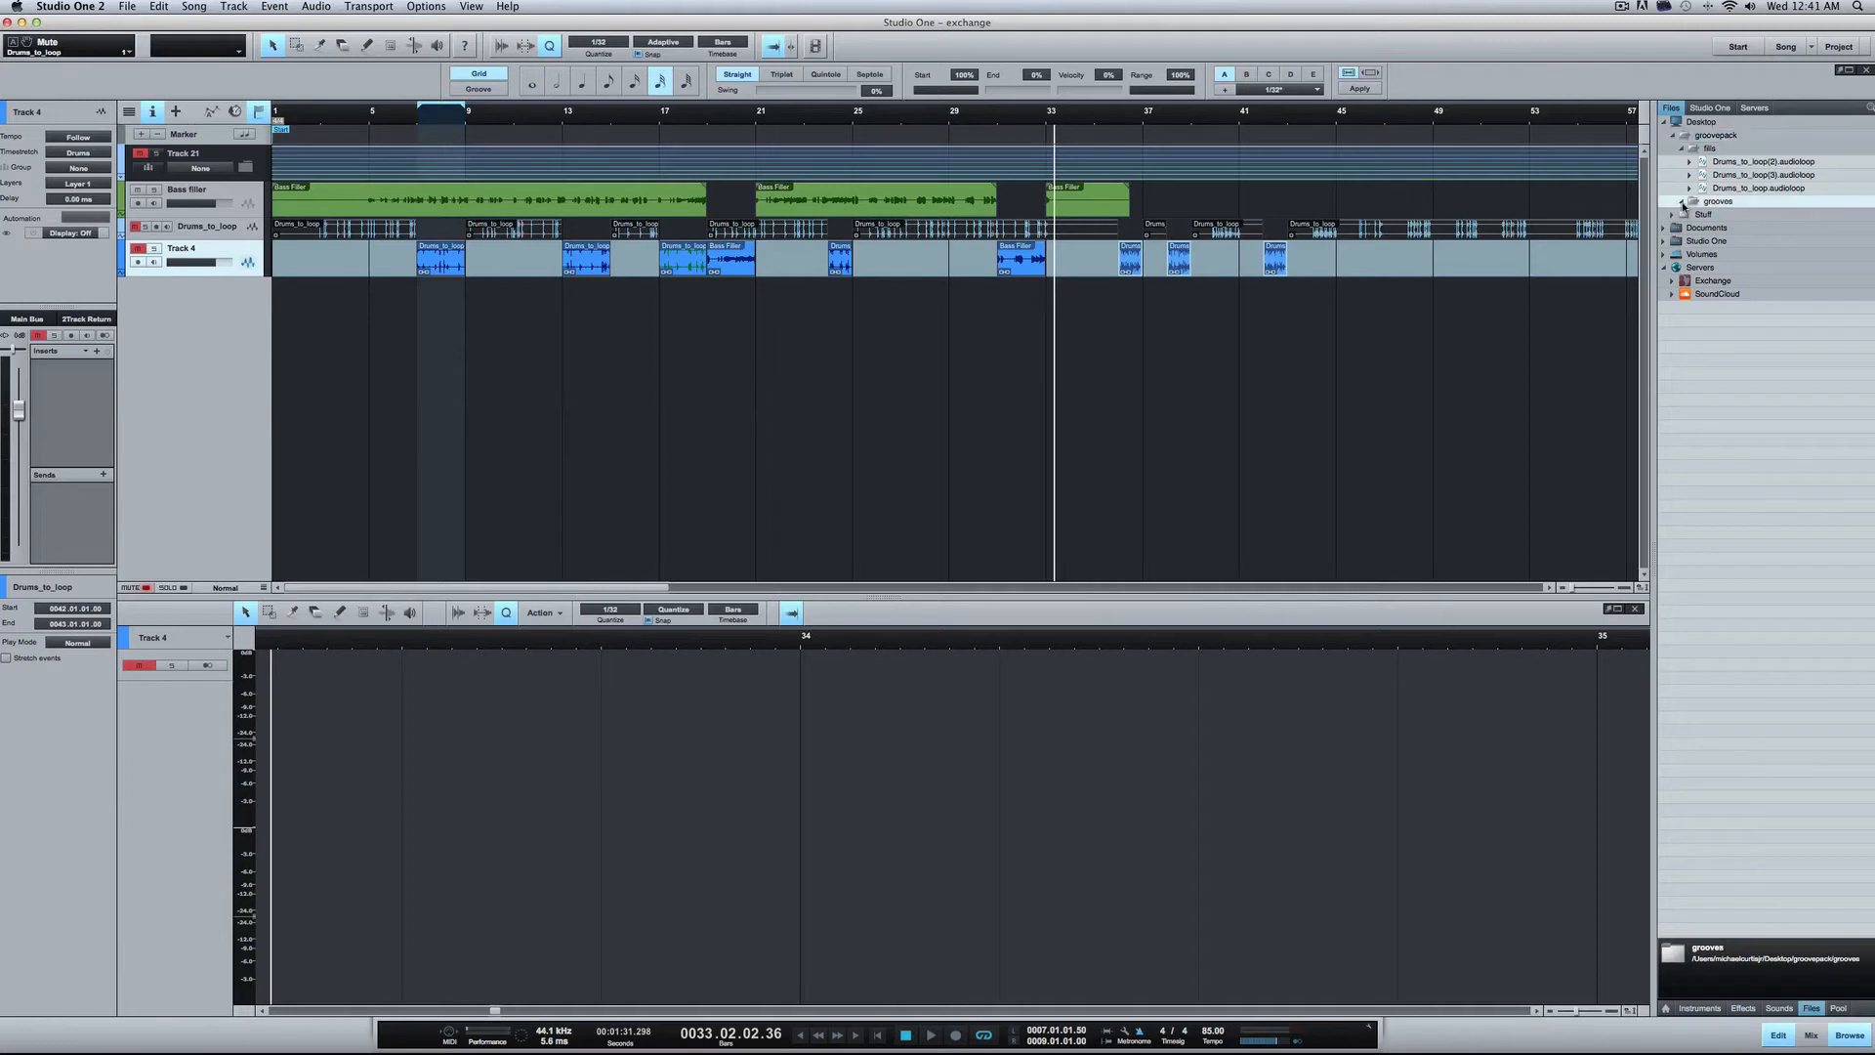
pyautogui.click(842, 266)
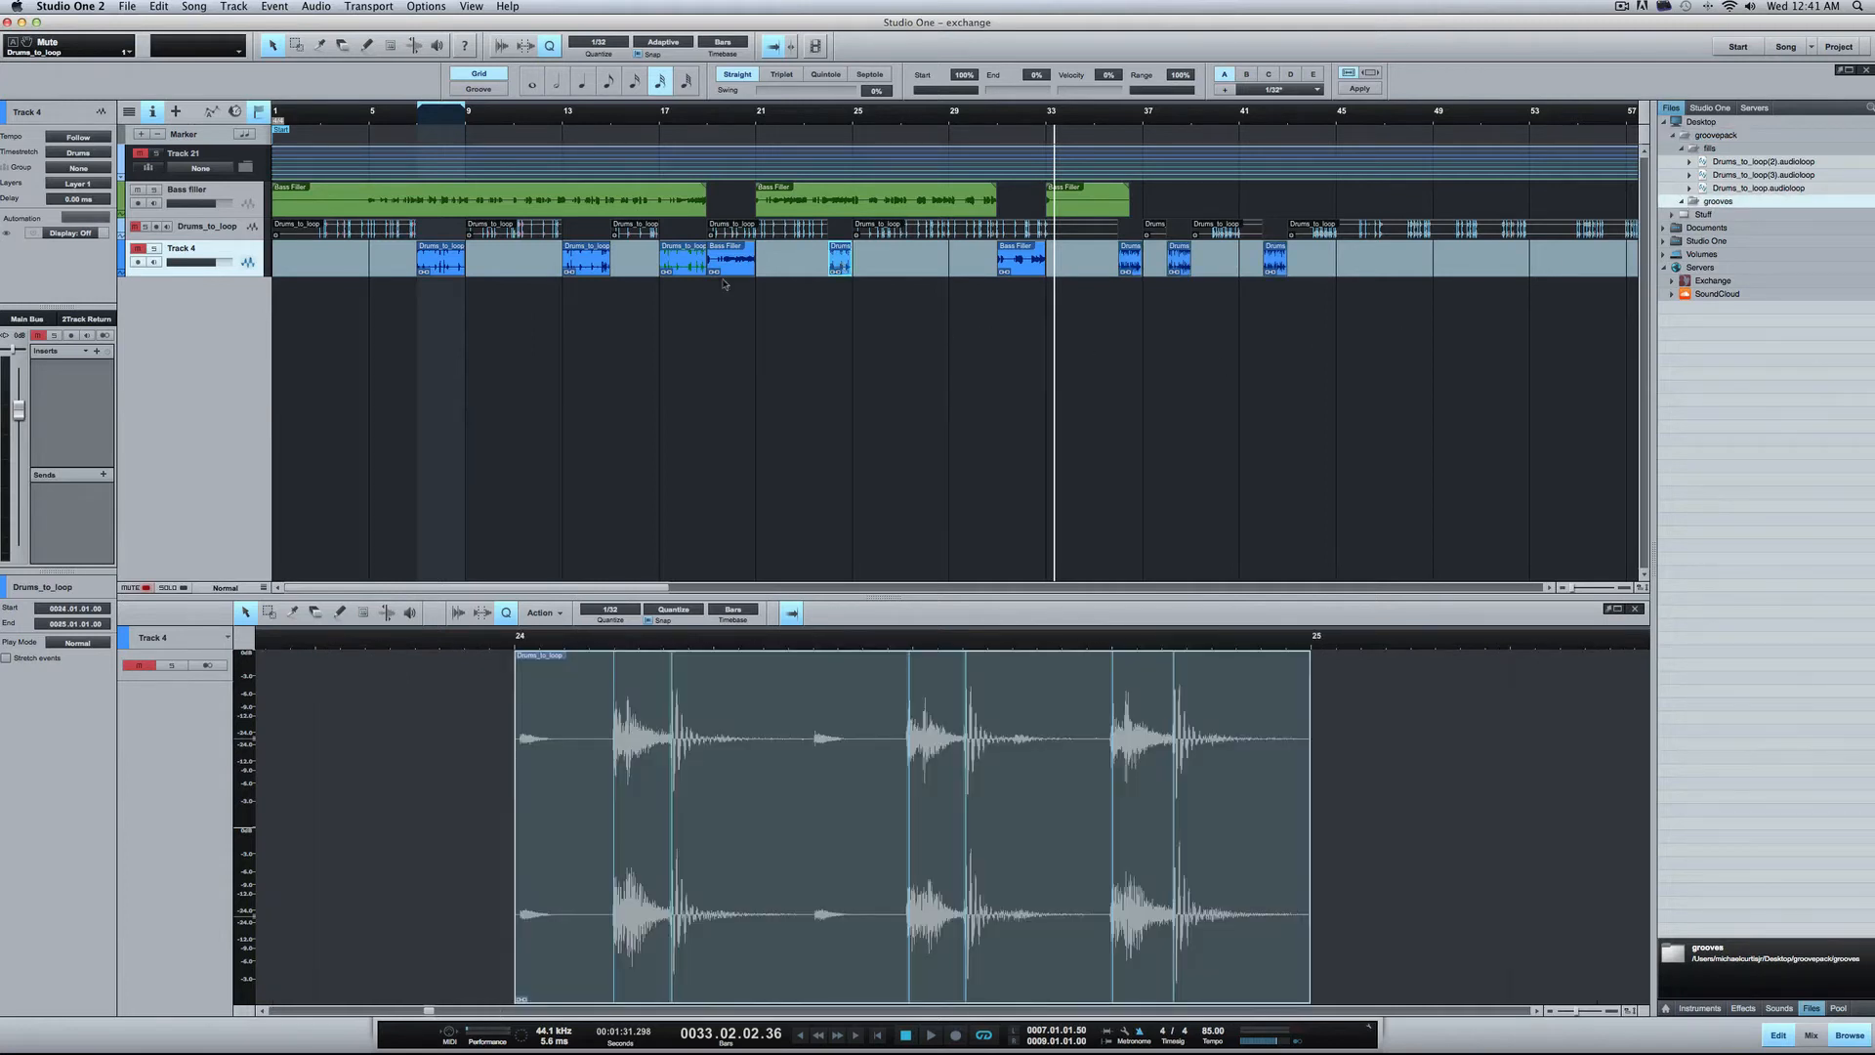
pyautogui.click(674, 270)
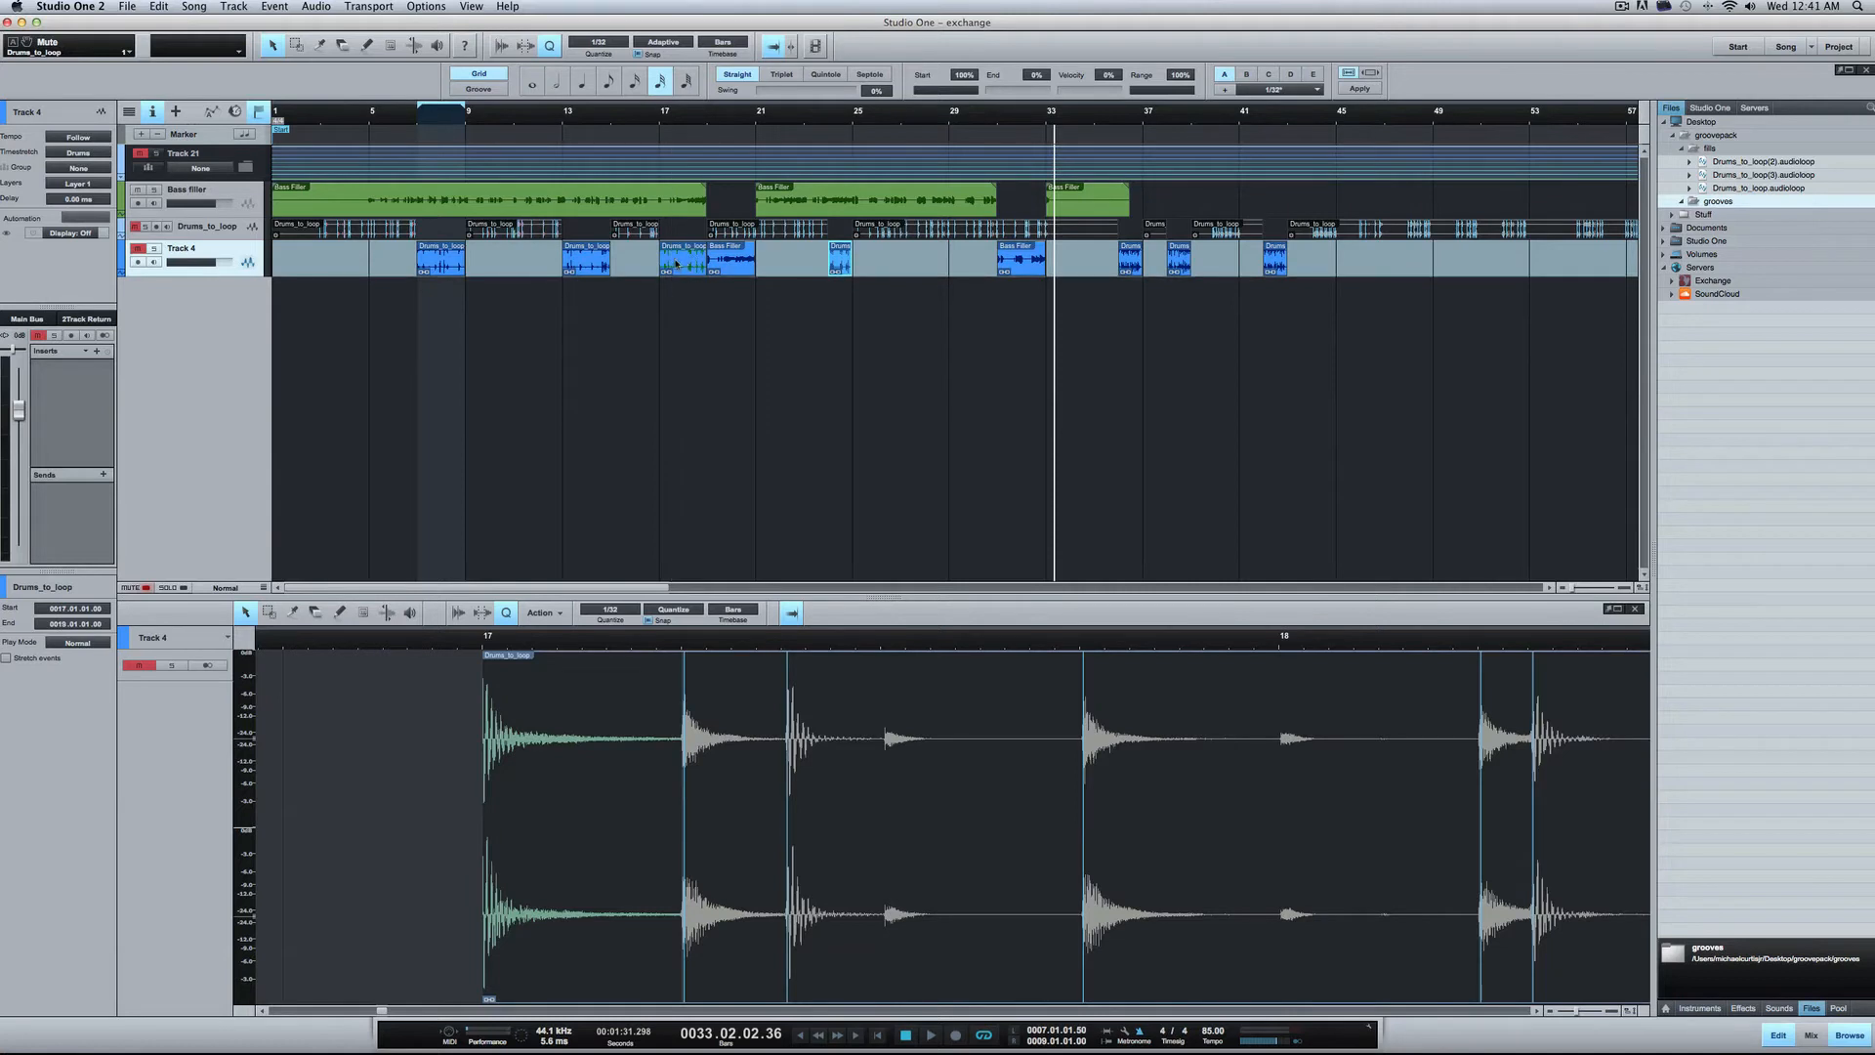
pyautogui.click(673, 261)
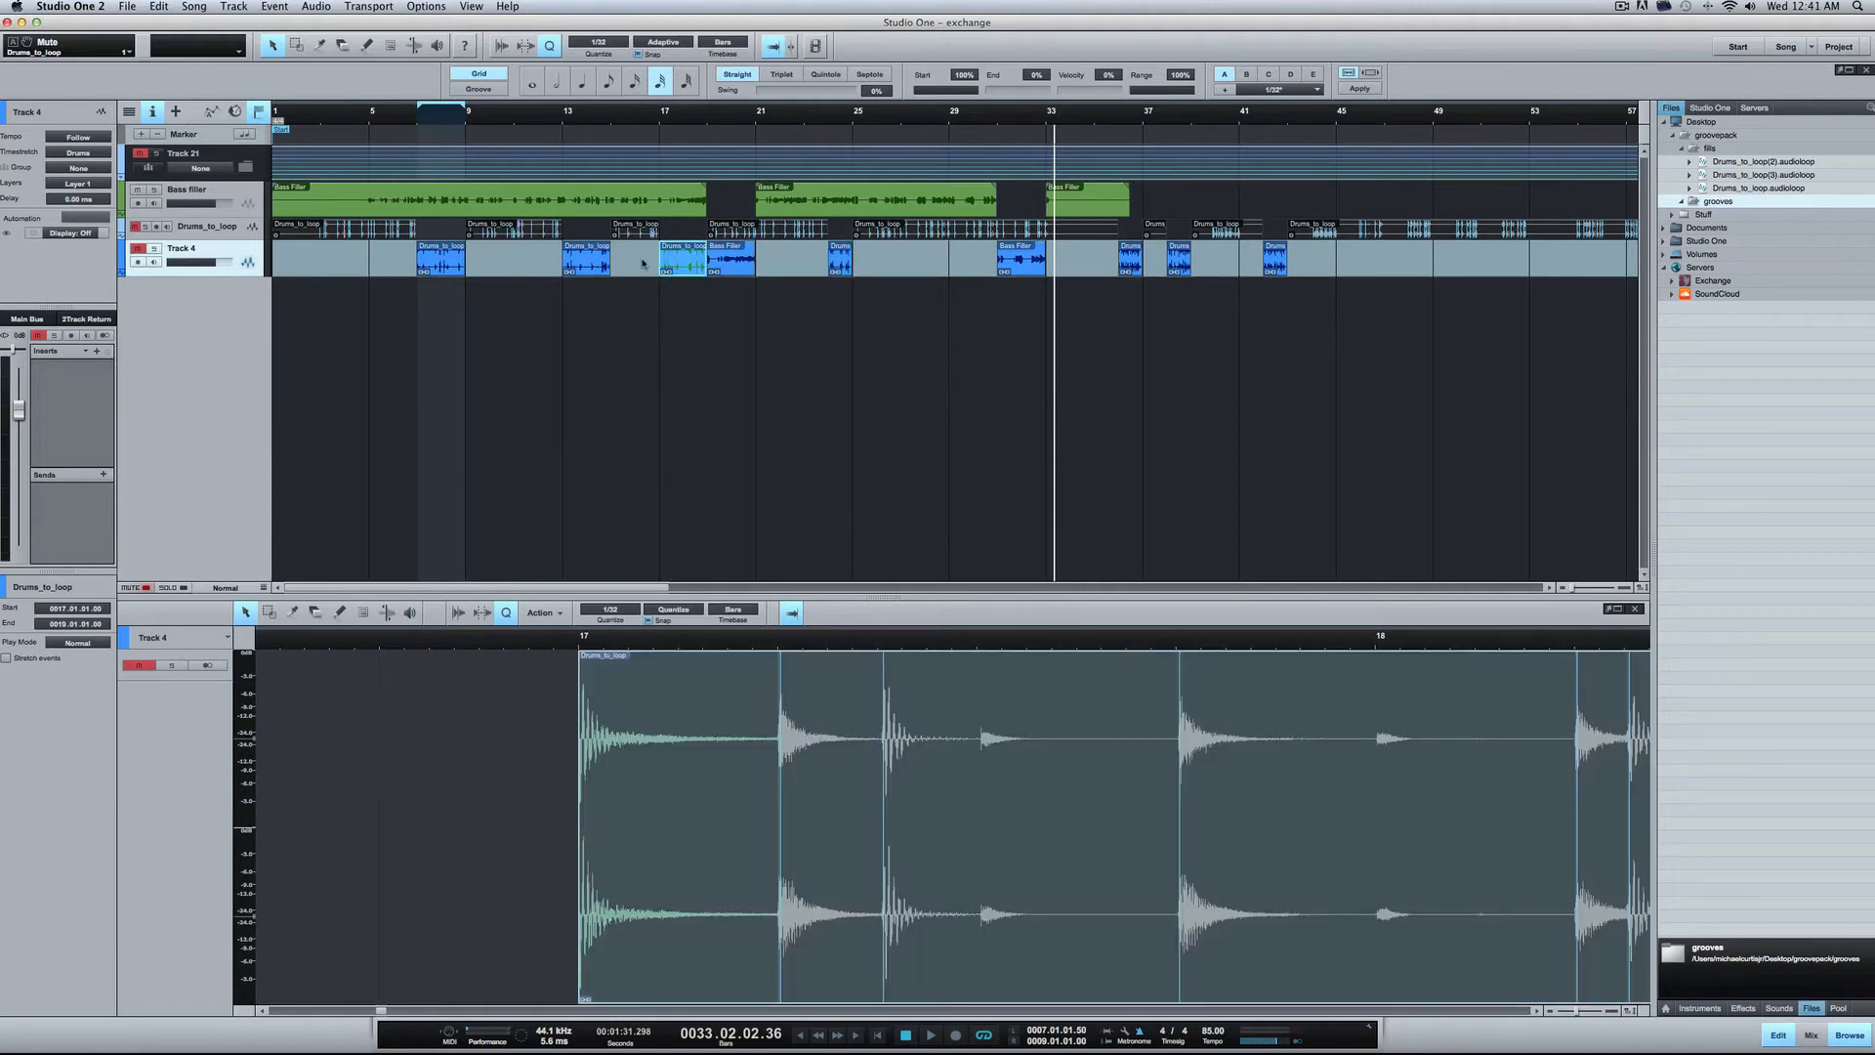
pyautogui.moveTo(400, 309); pyautogui.dragTo(691, 271)
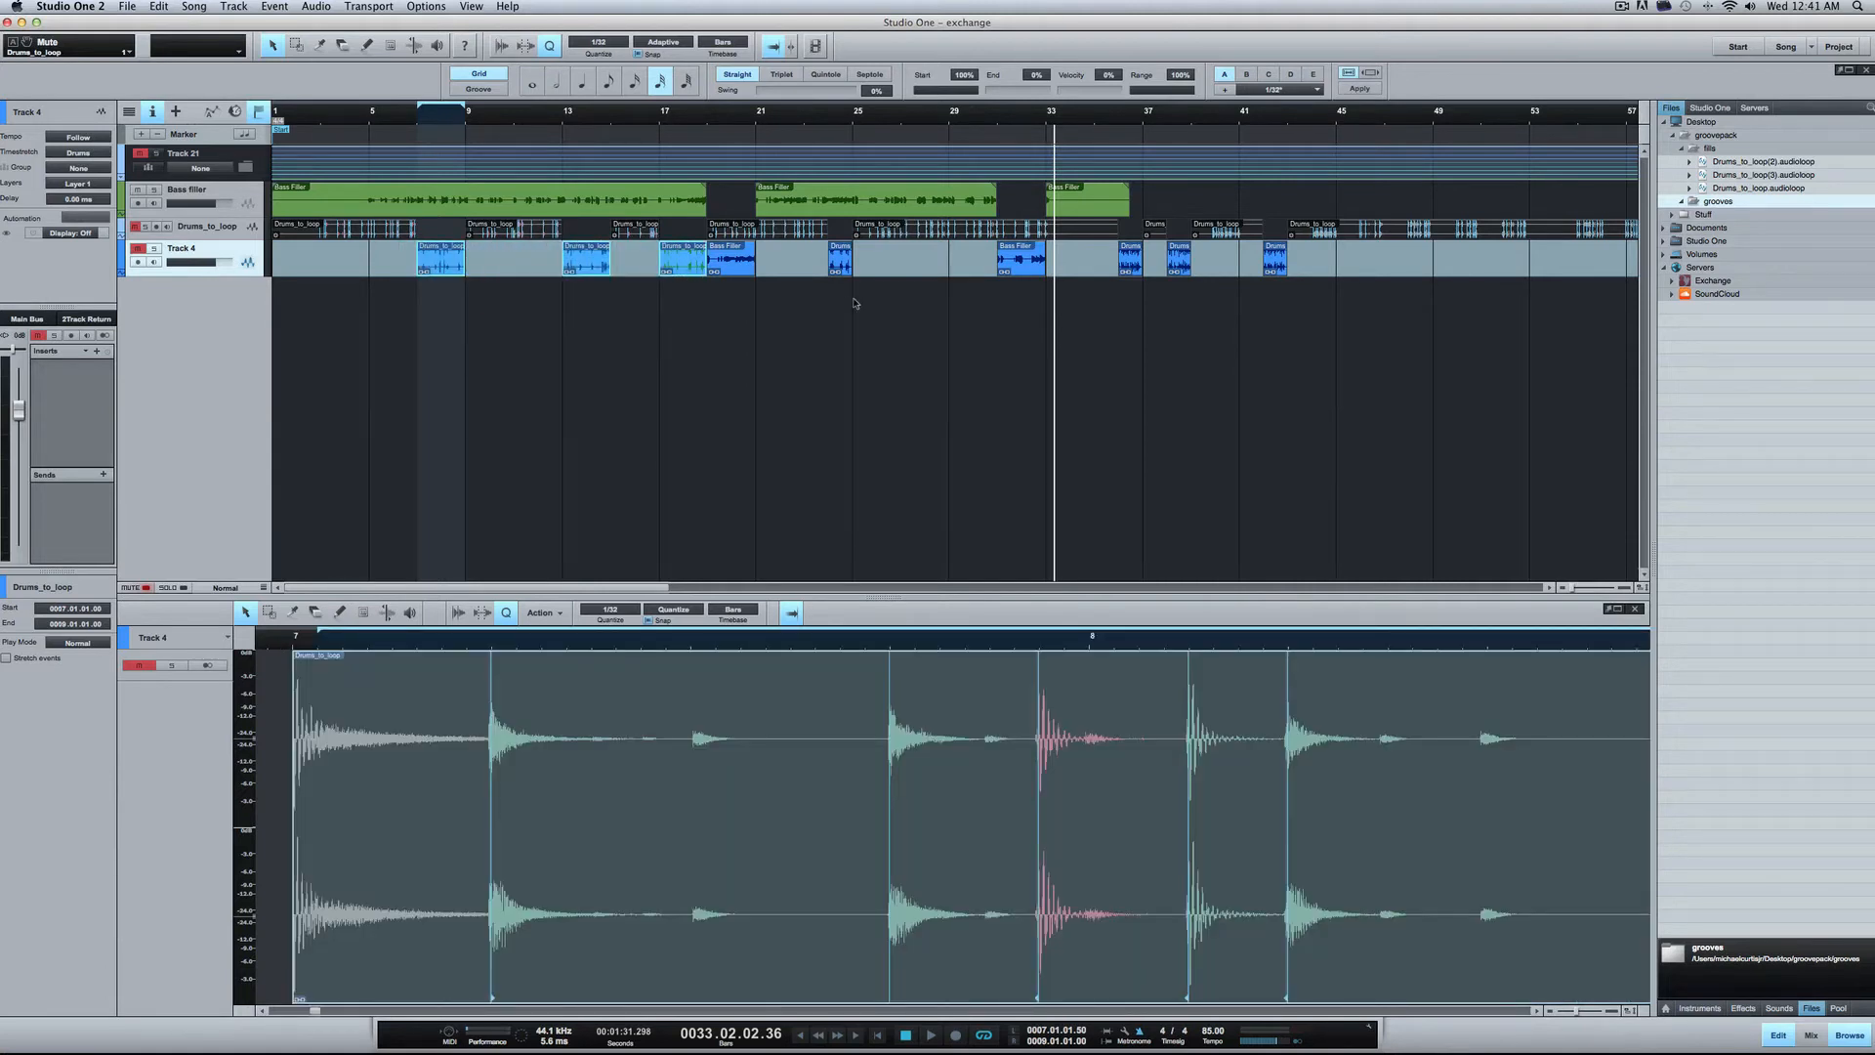
pyautogui.moveTo(688, 266); pyautogui.dragTo(1783, 203)
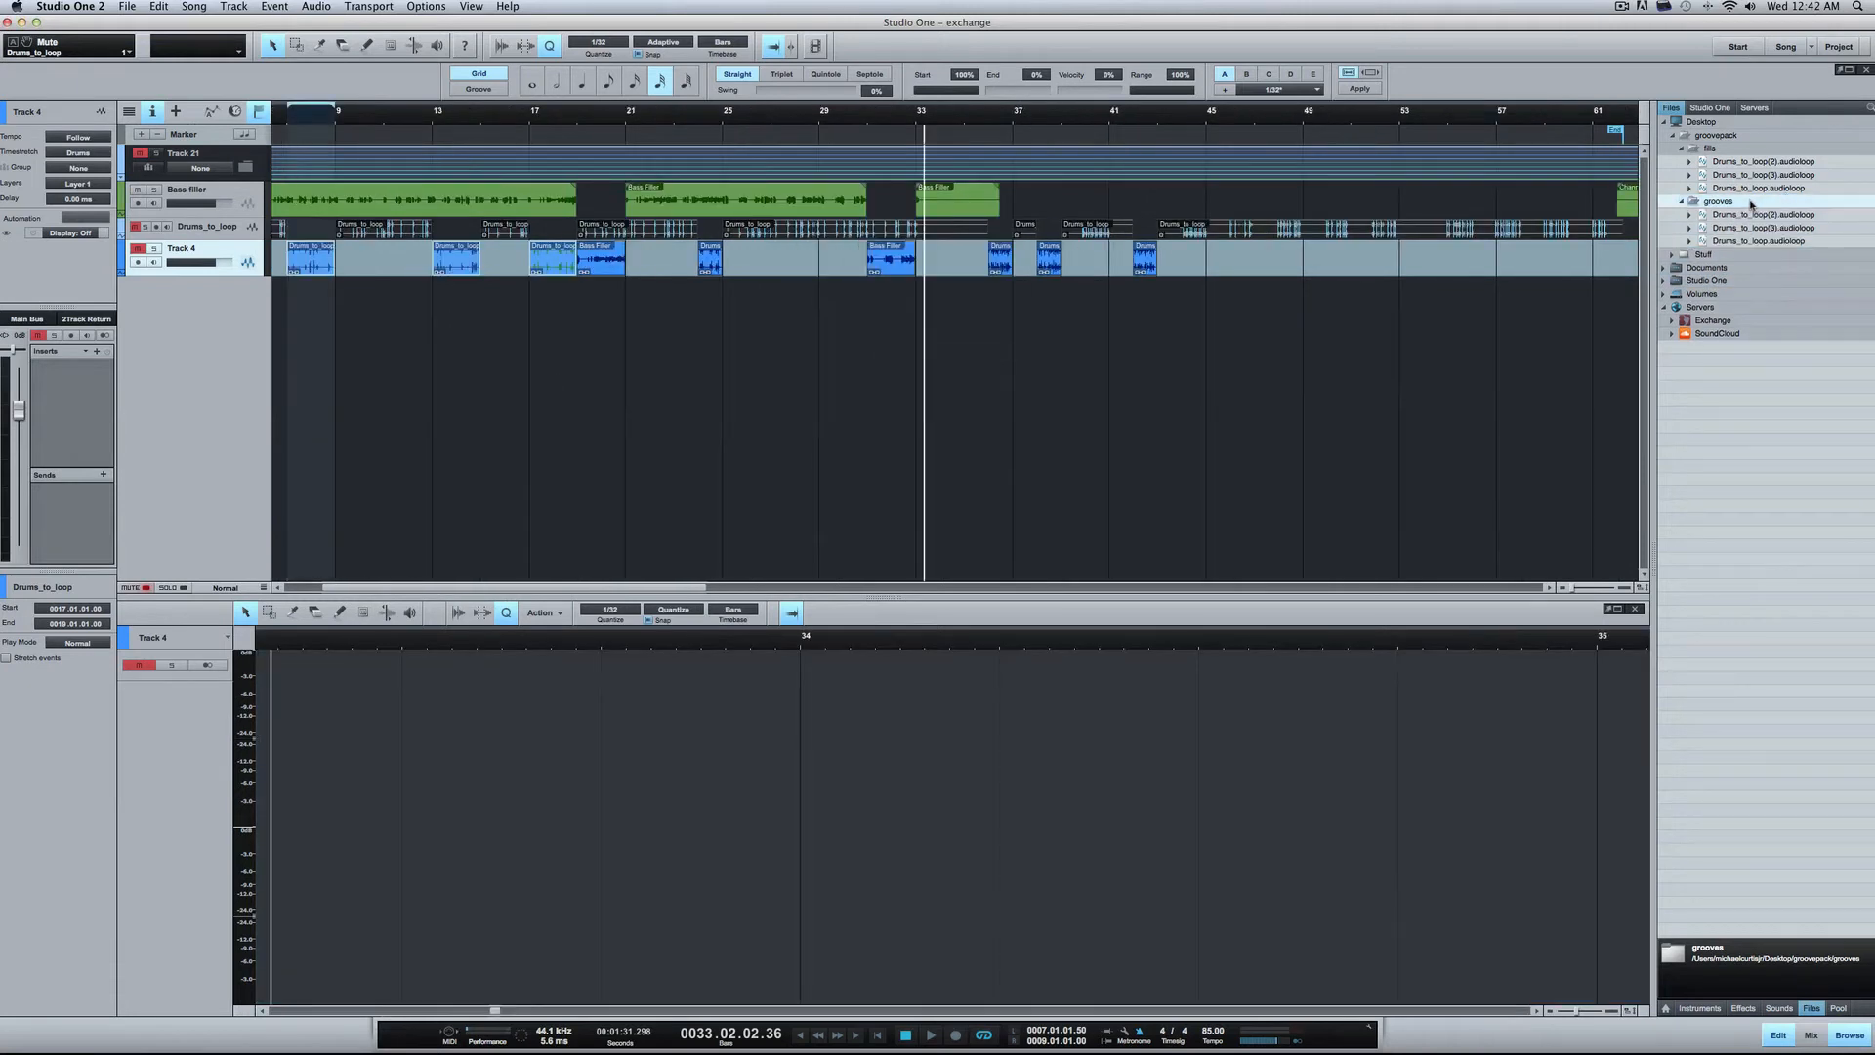
pyautogui.click(712, 261)
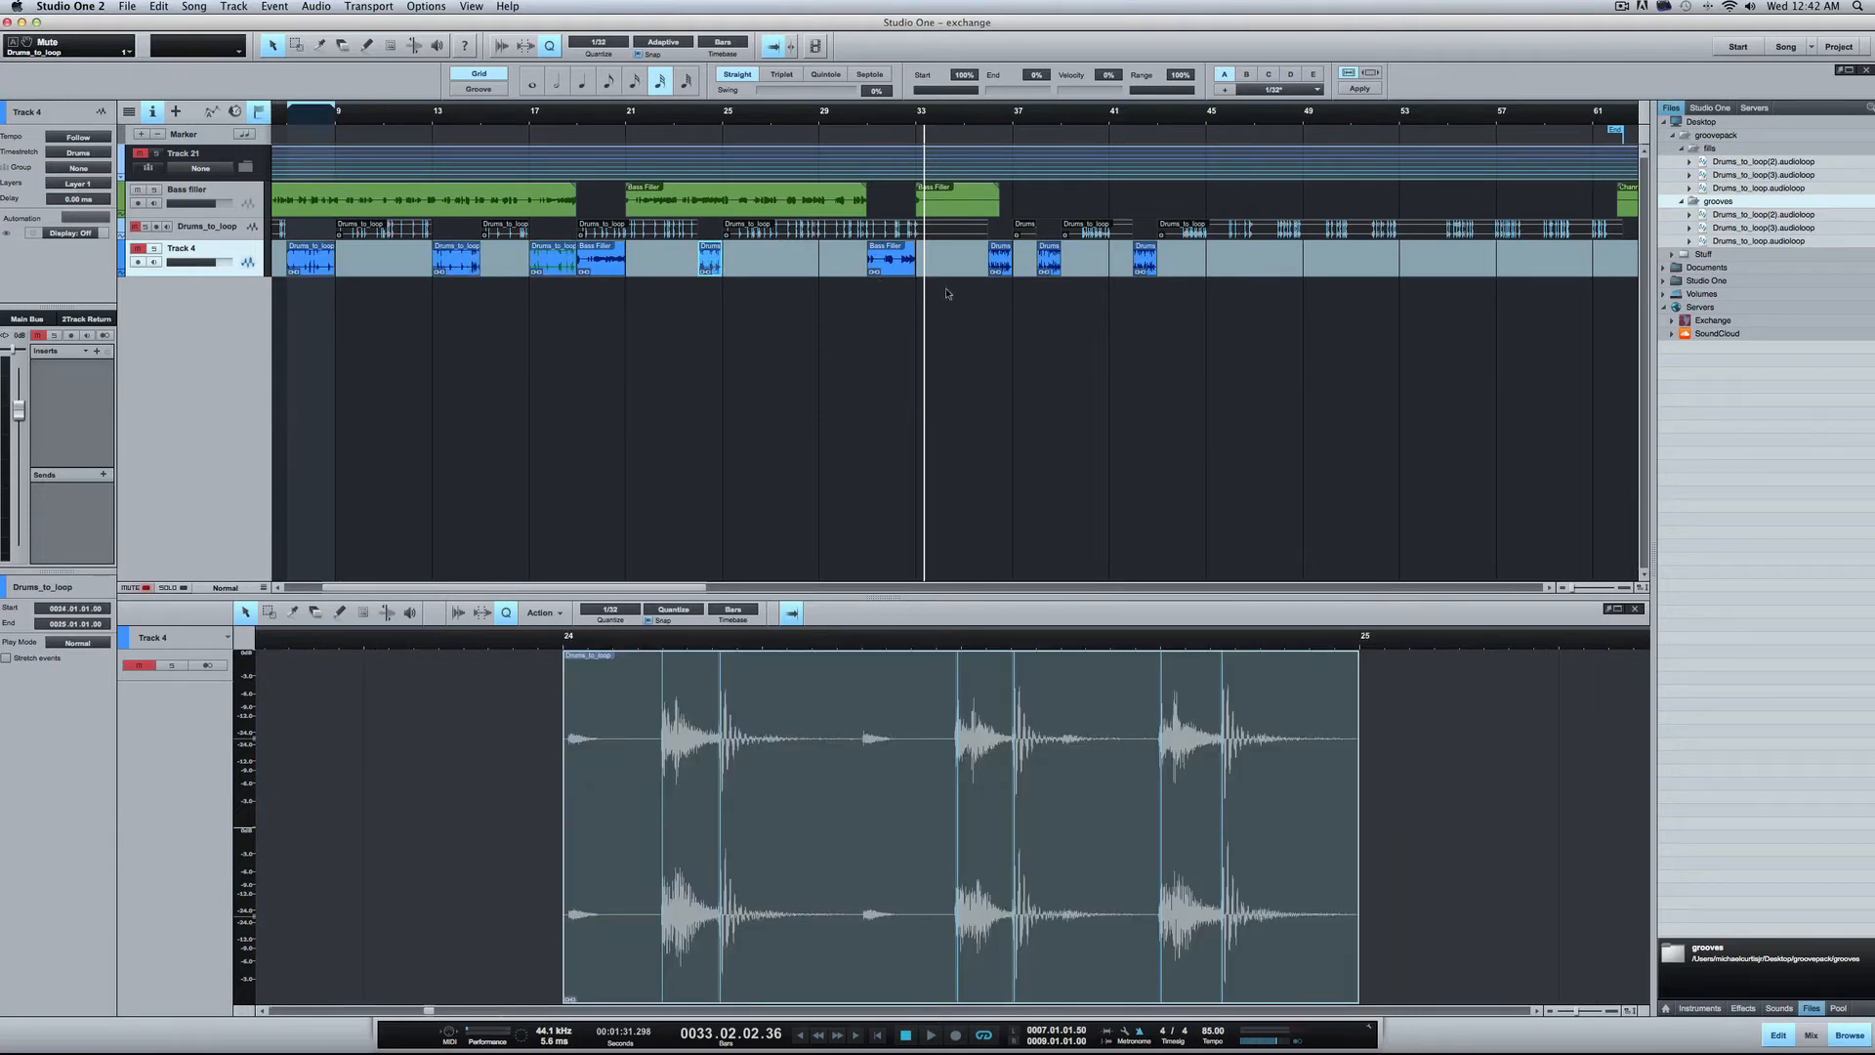
pyautogui.moveTo(709, 264); pyautogui.dragTo(1739, 200)
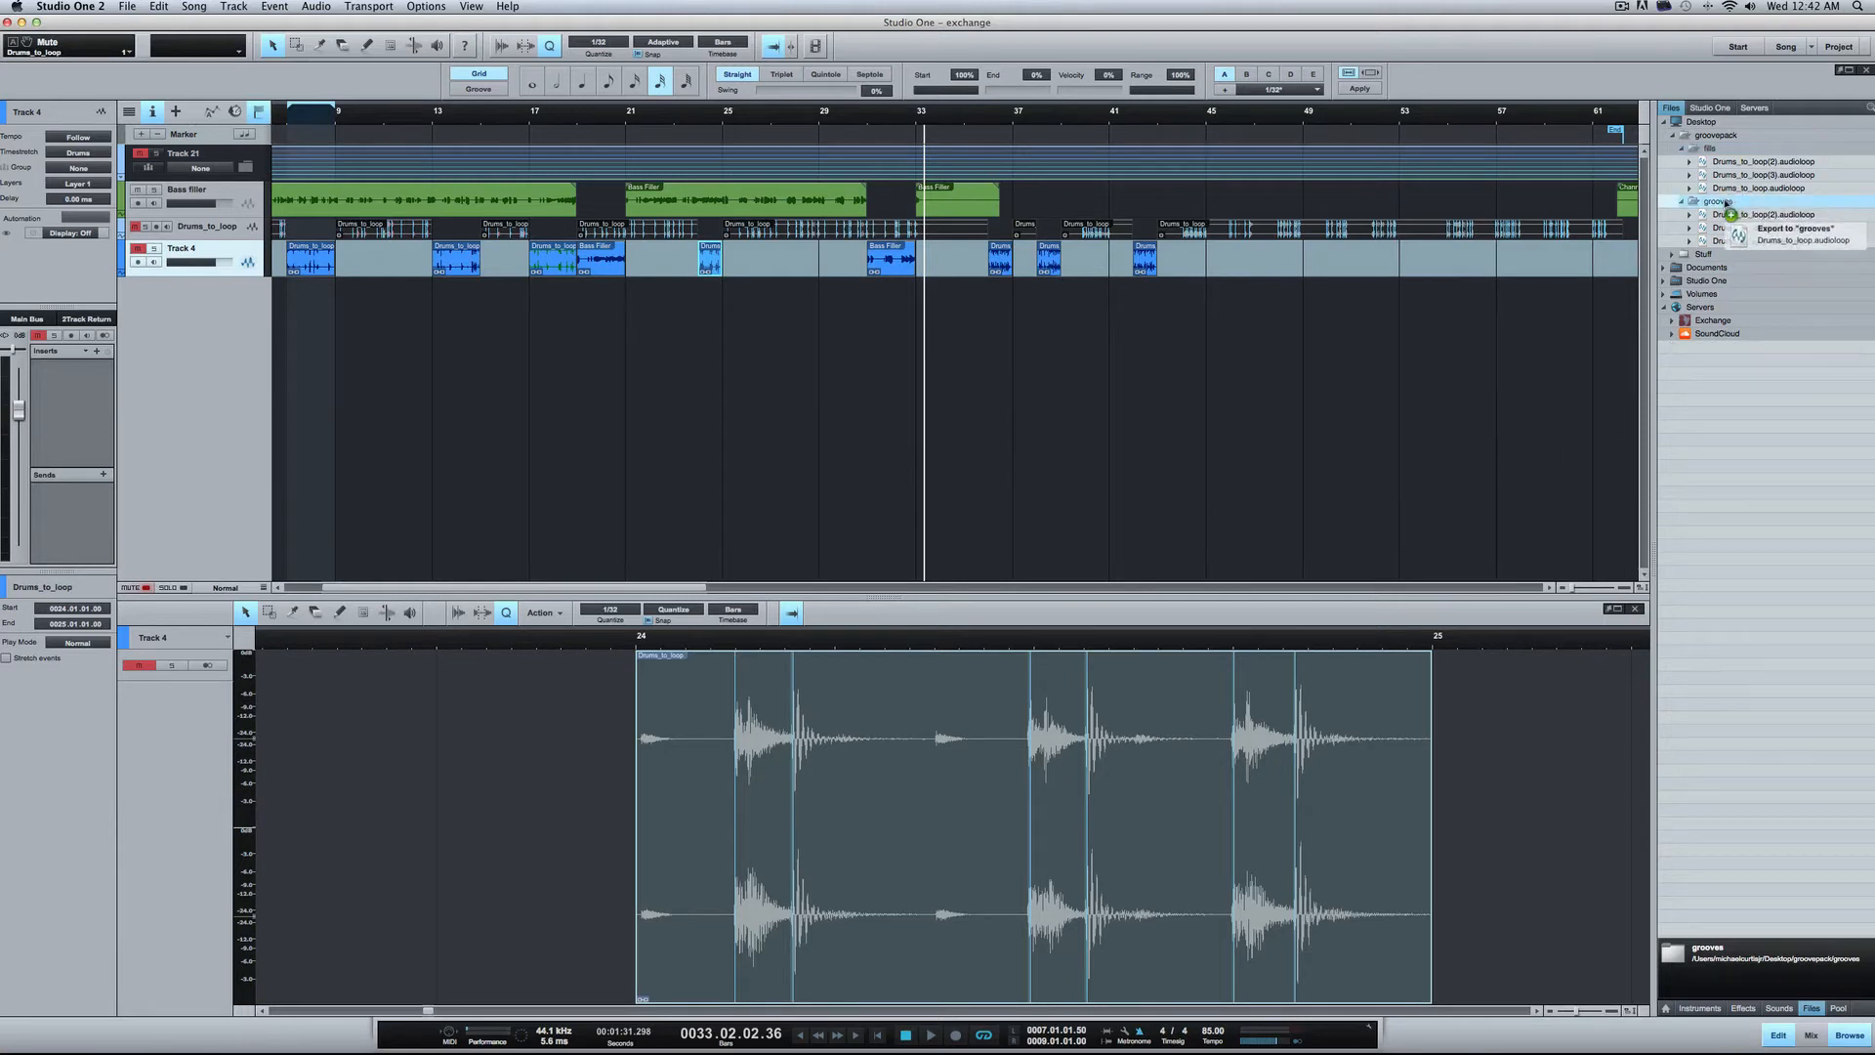
# Step: Export the two Bass Filler parts at bars 19 and 31 on Track 4 as audioloops to the grooves folder in groovepack
pyautogui.hscroll(-5, 781, 367)
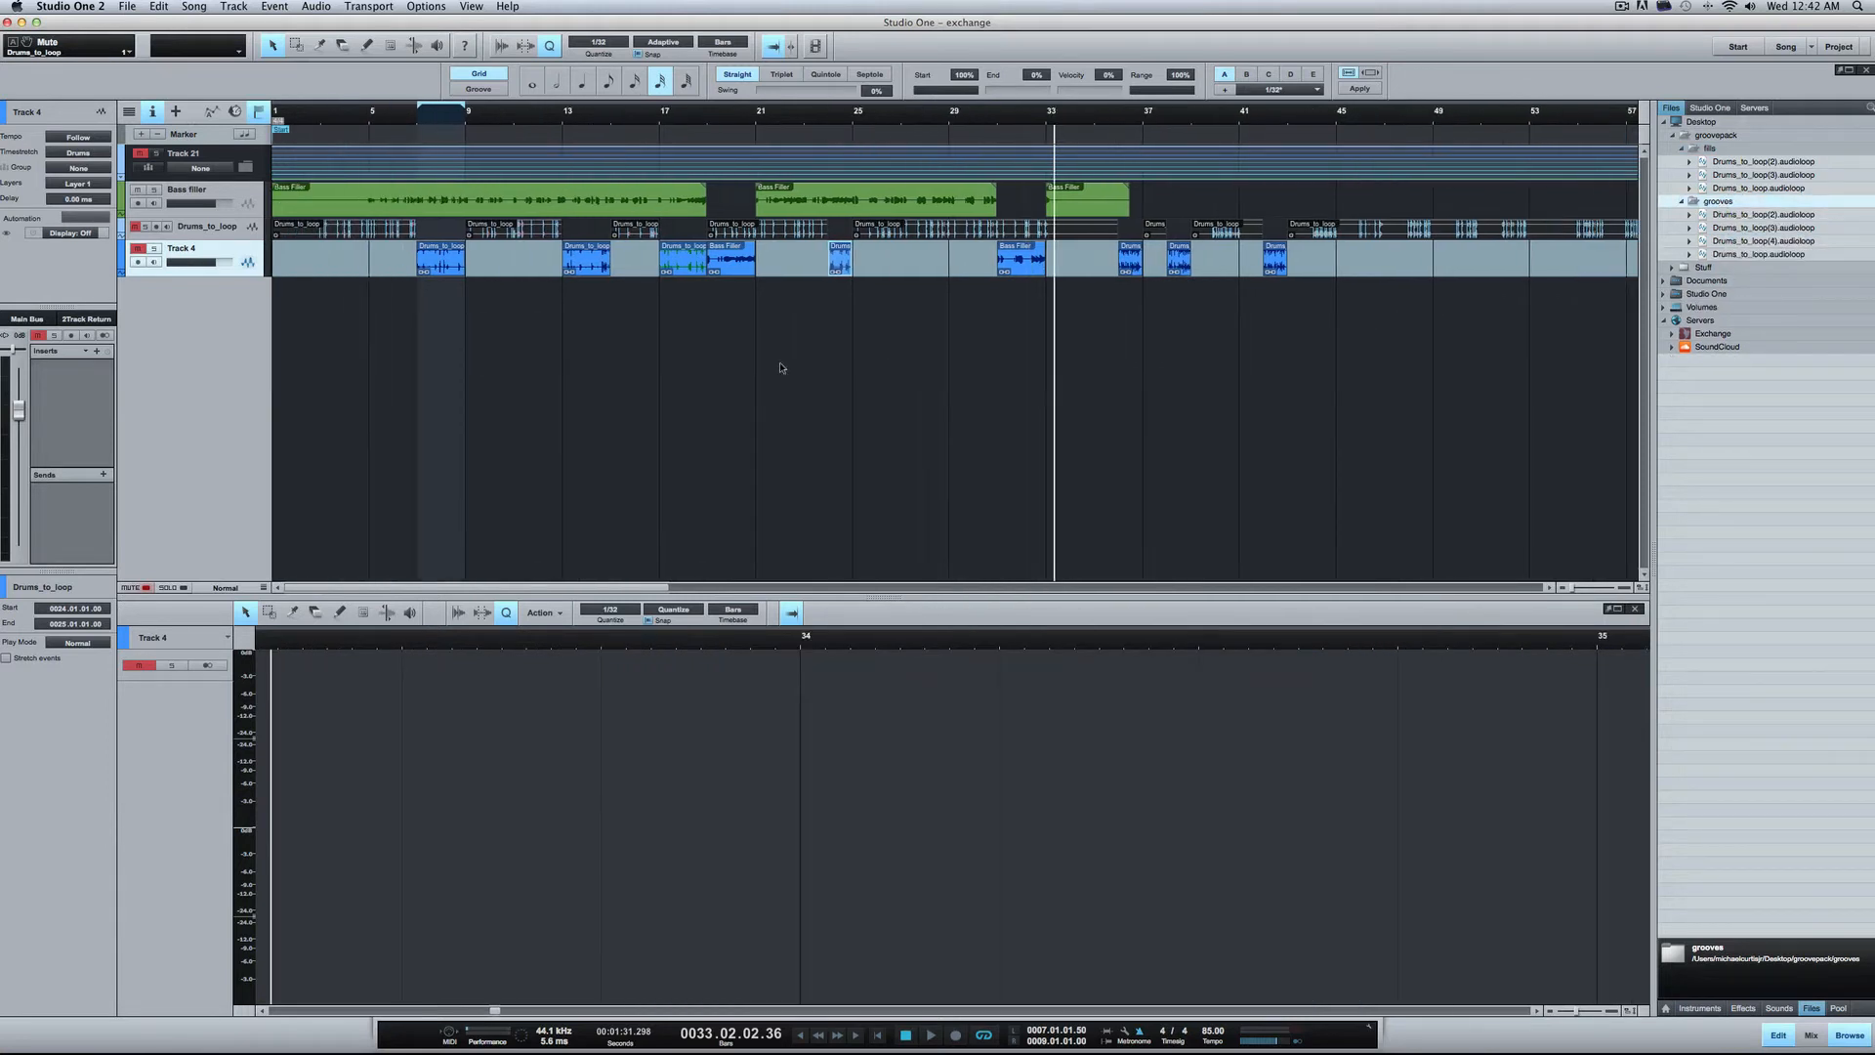
pyautogui.hscroll(10, 526, 355)
pyautogui.hscroll(-10, 526, 355)
pyautogui.hscroll(15, 526, 356)
pyautogui.hscroll(-15, 526, 356)
pyautogui.click(741, 270)
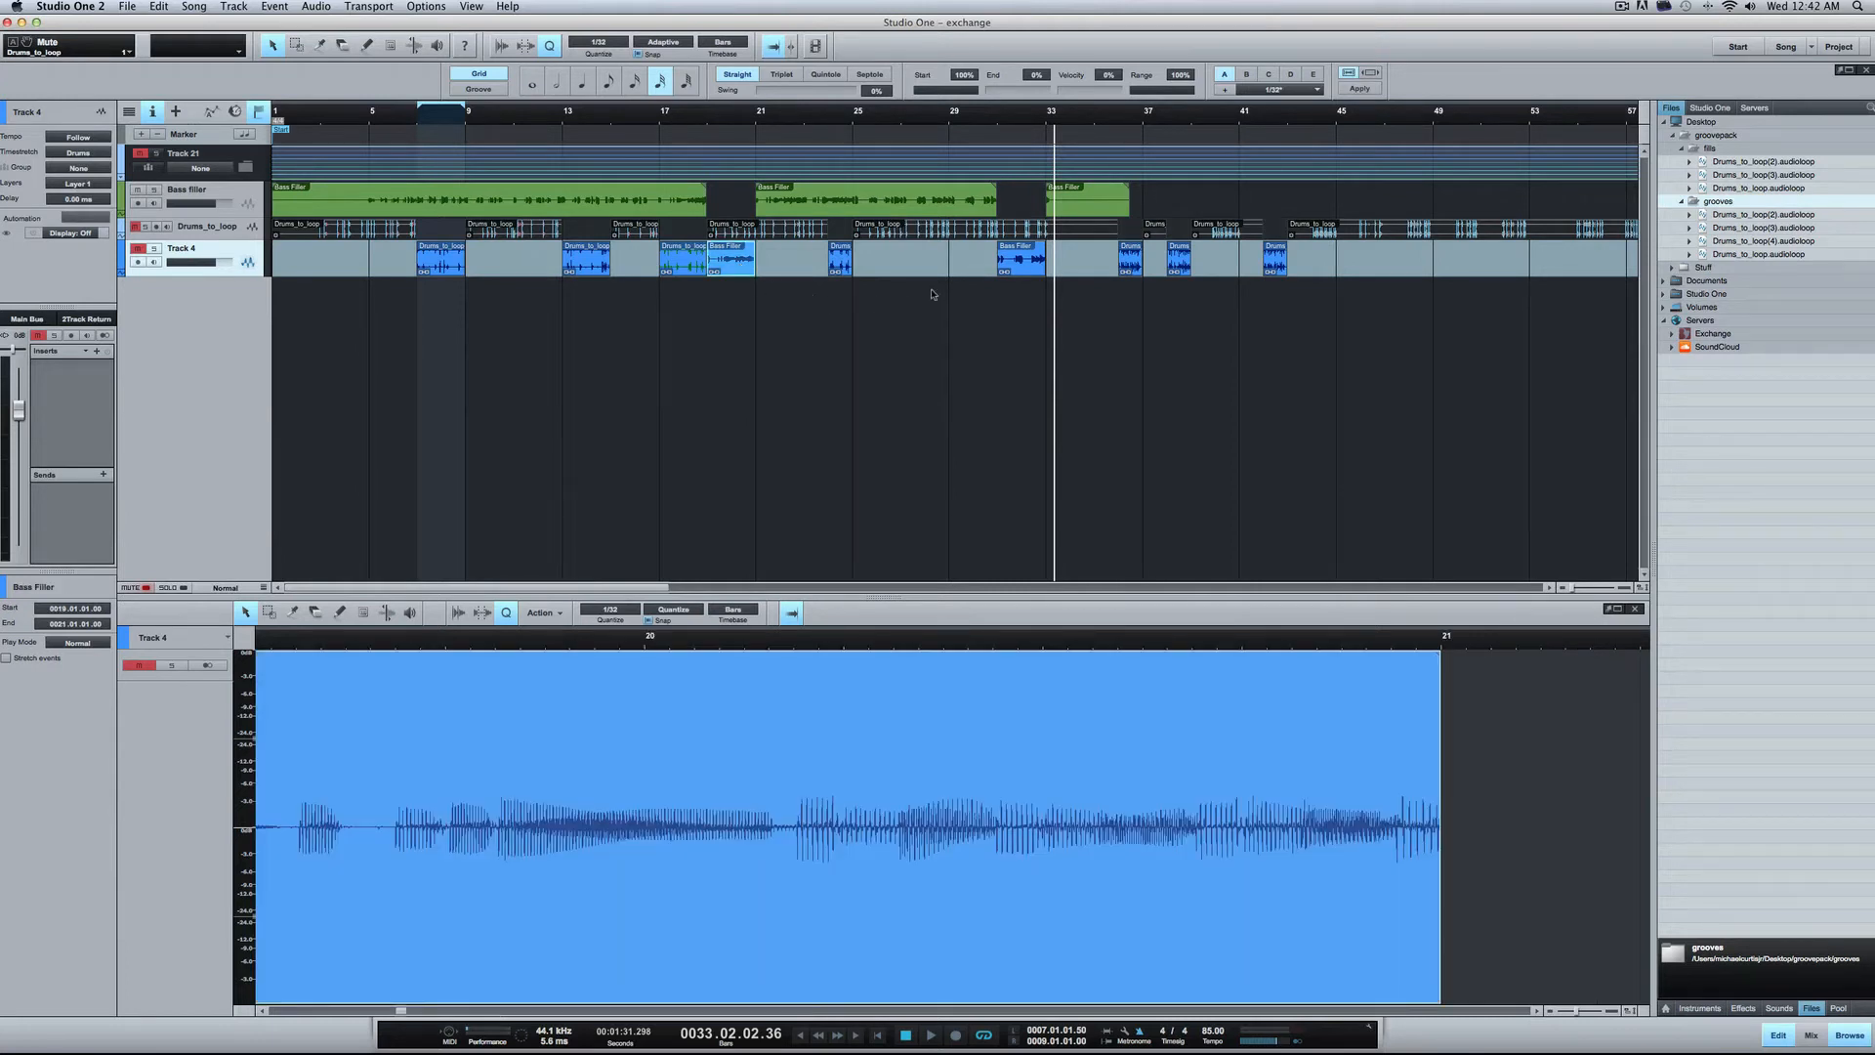
pyautogui.click(1027, 269)
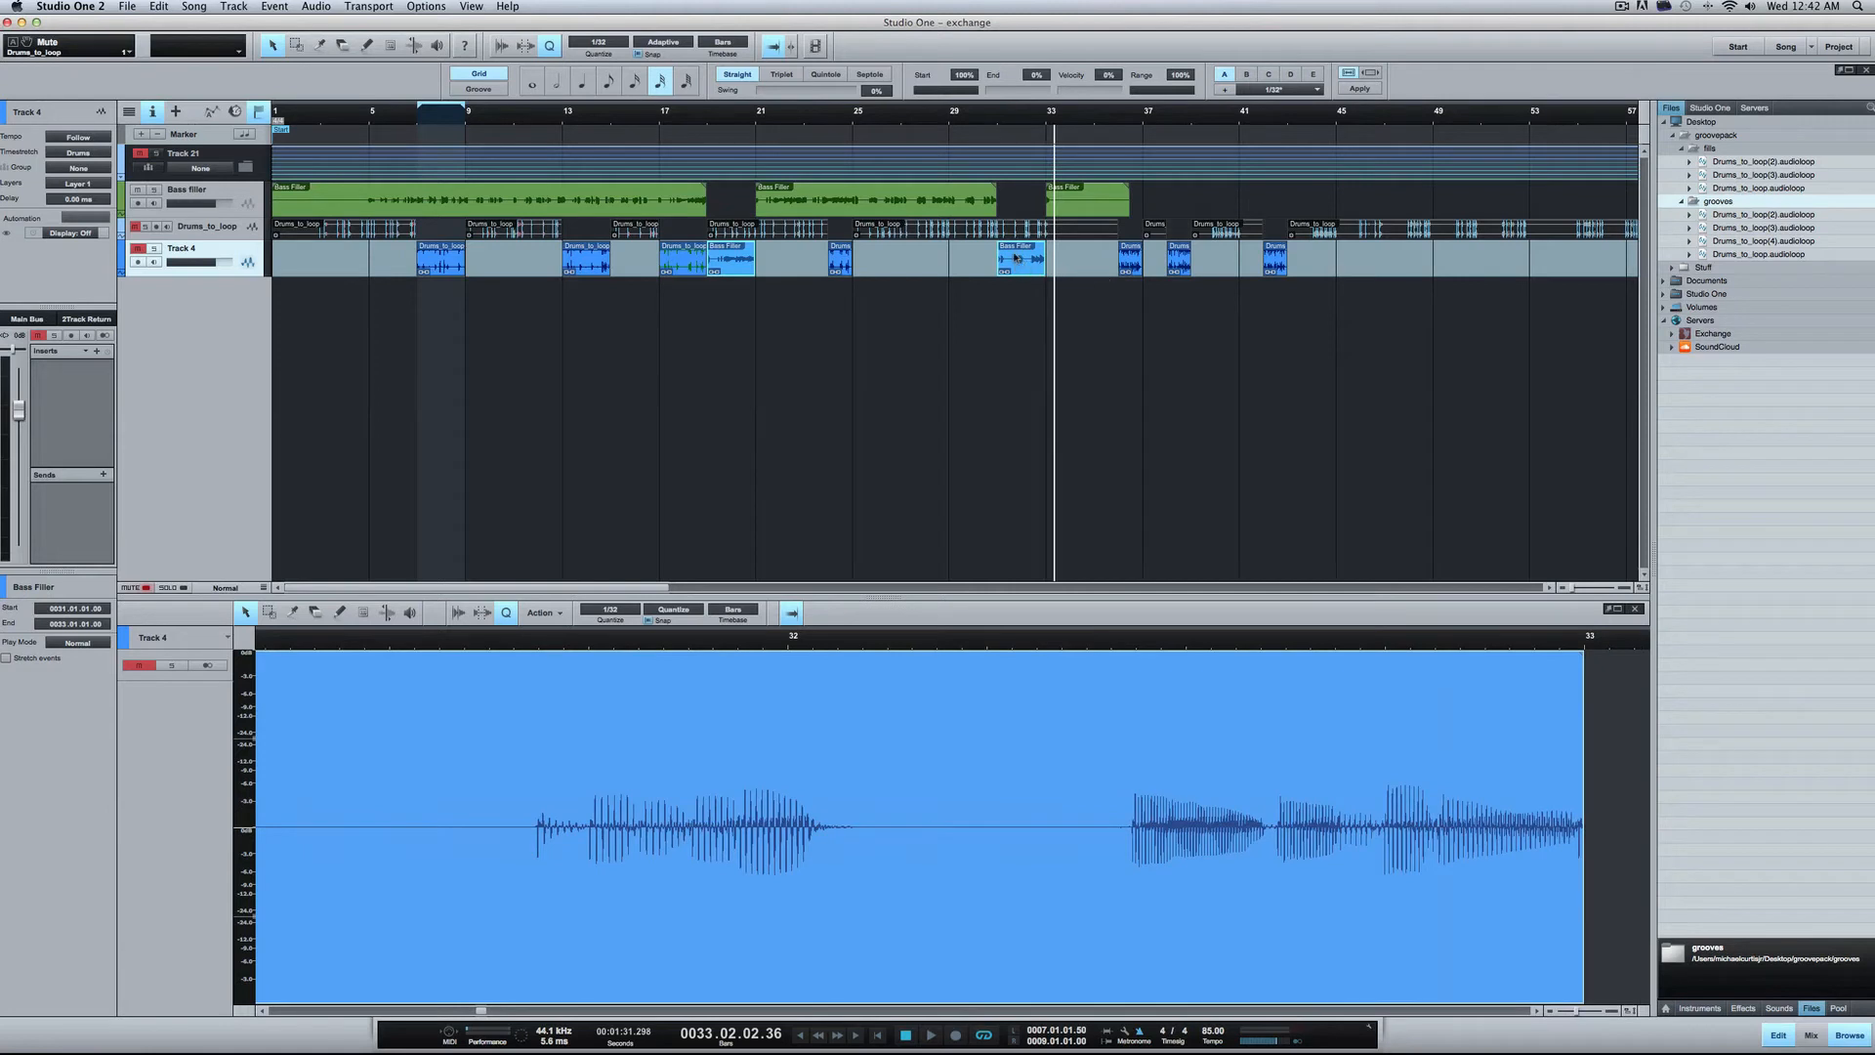
pyautogui.moveTo(1016, 259); pyautogui.dragTo(1704, 213)
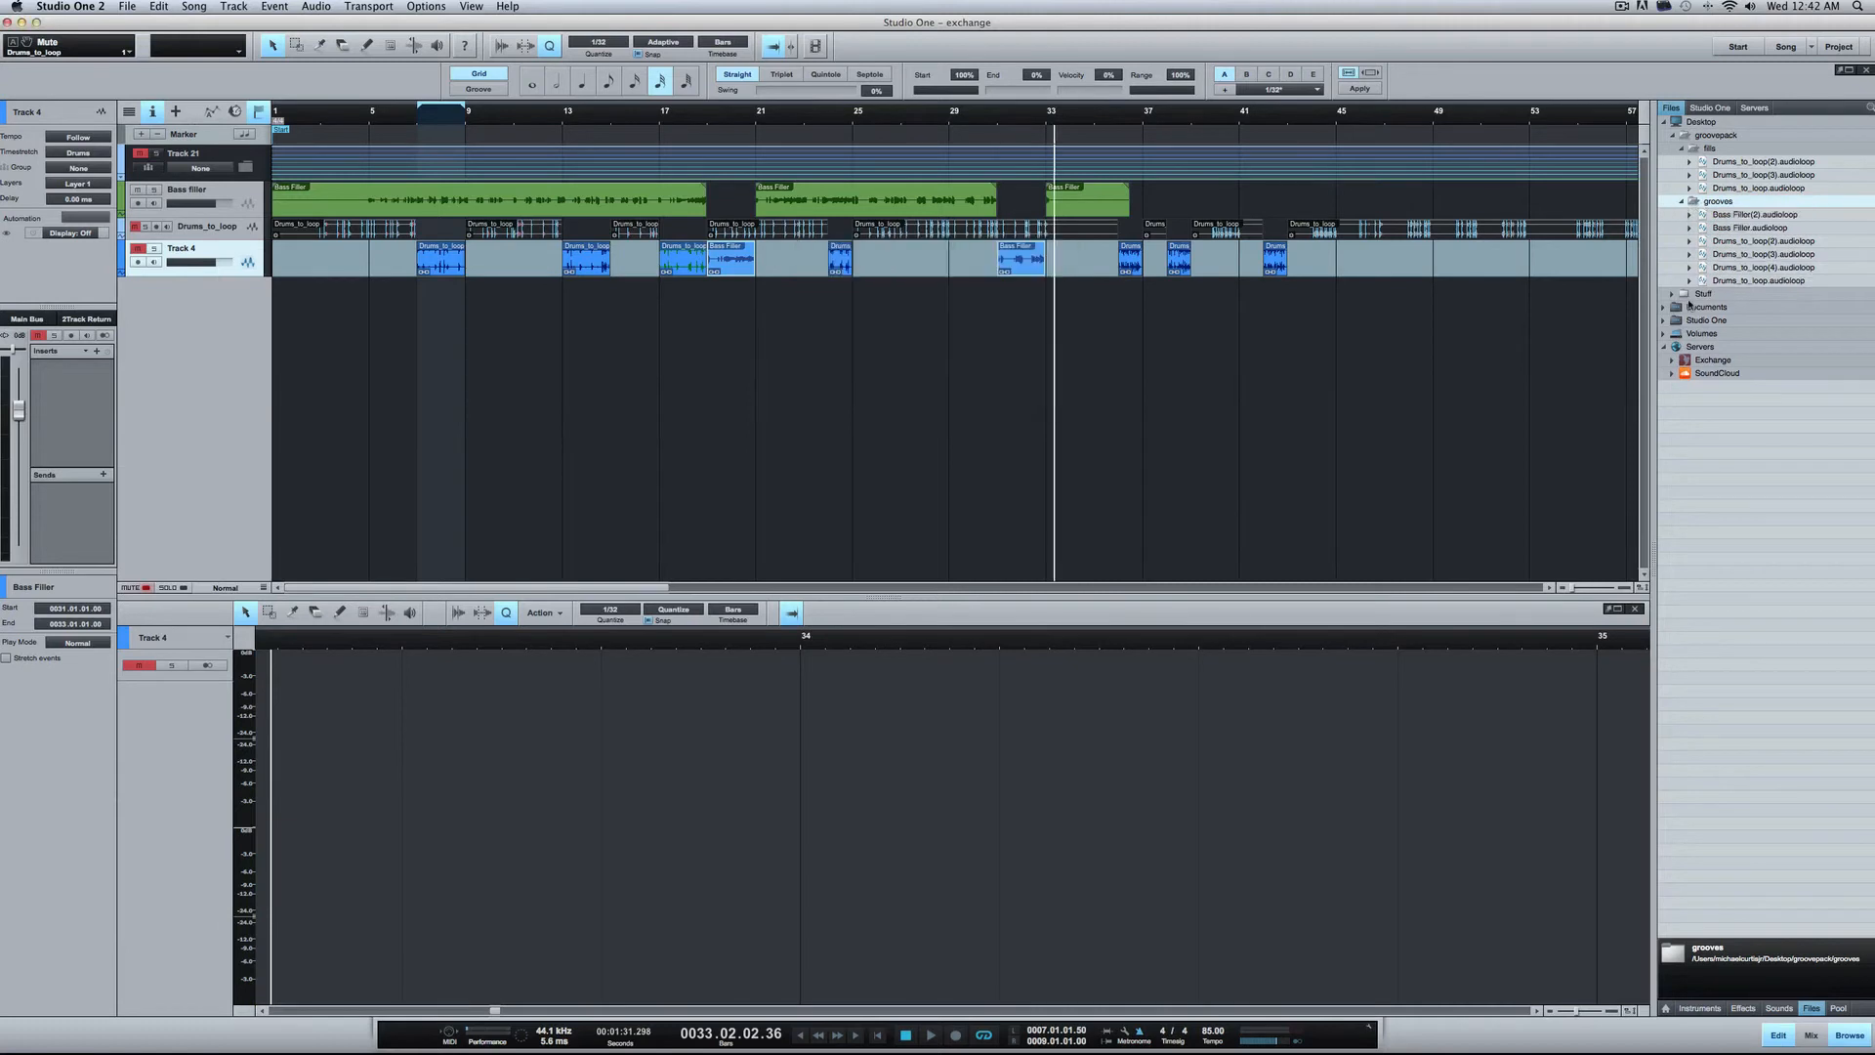
# Step: Mount the groovepack folder as a sound set titled groovepack, leaving its presets, icon and vendor details empty
pyautogui.click(1683, 148)
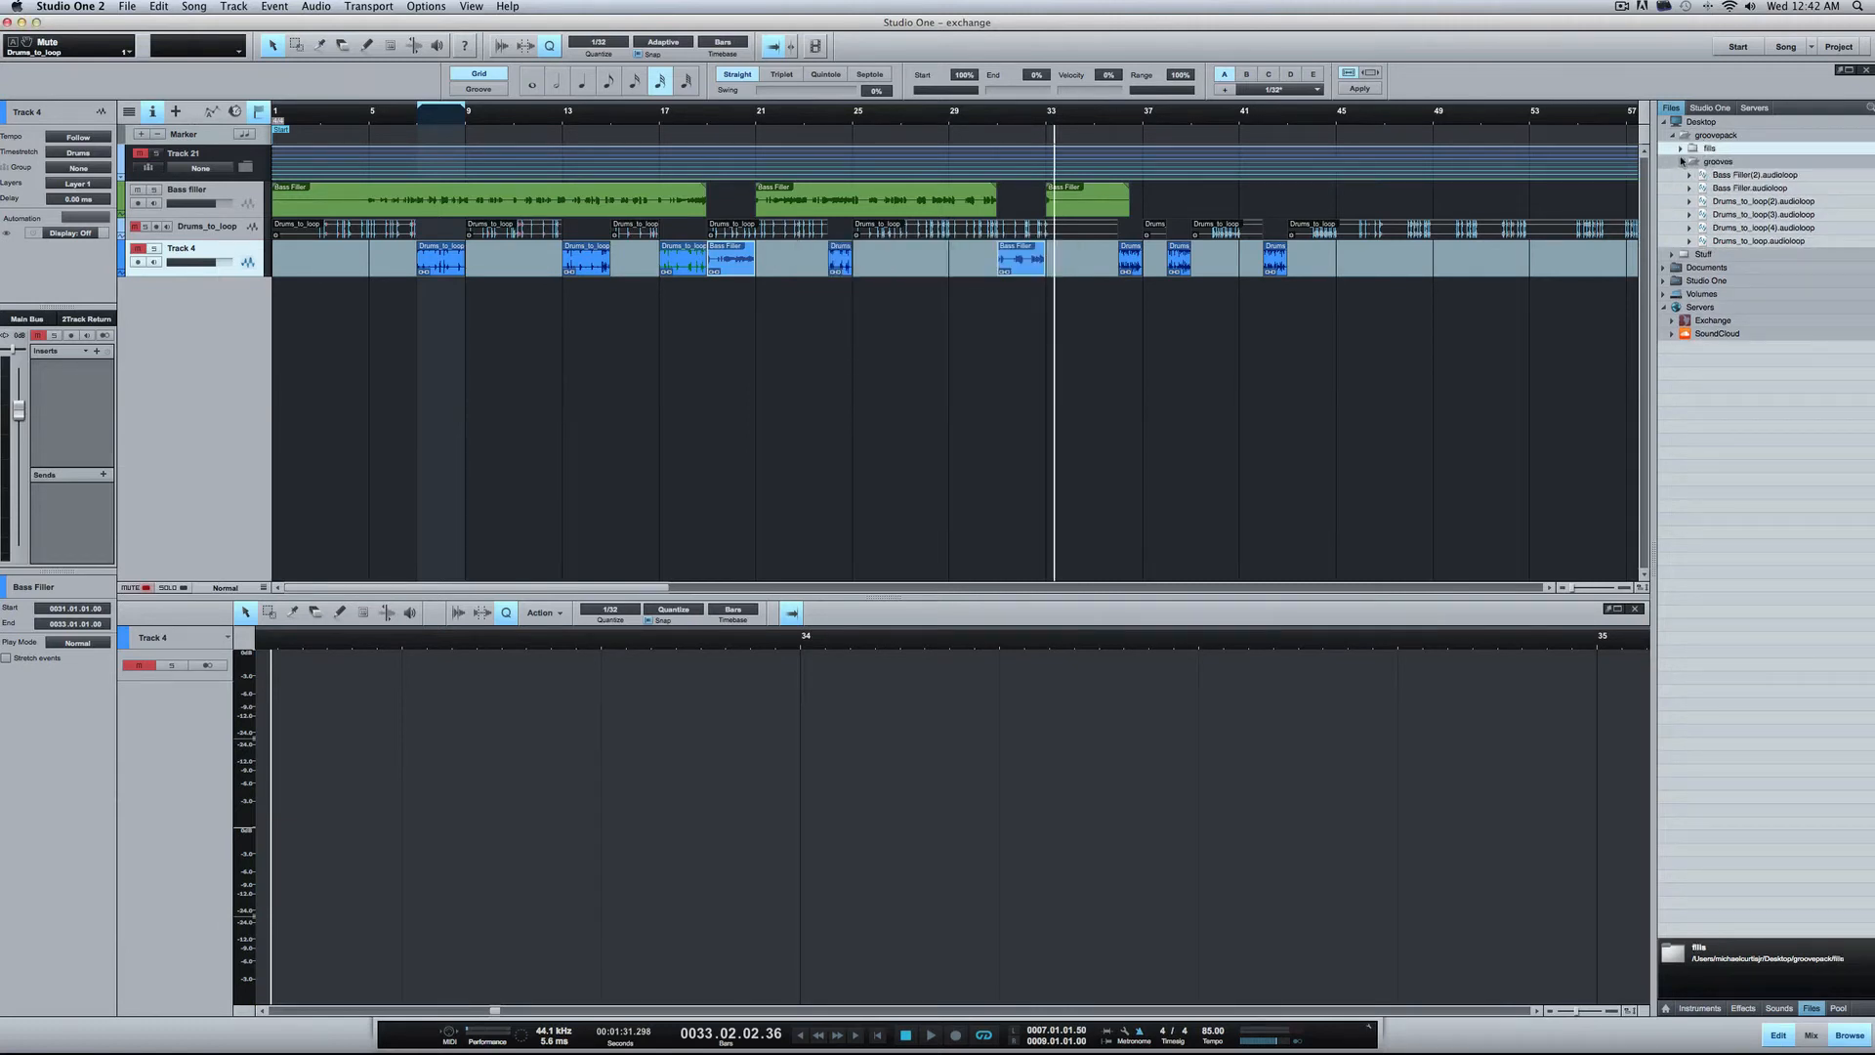
pyautogui.click(1681, 162)
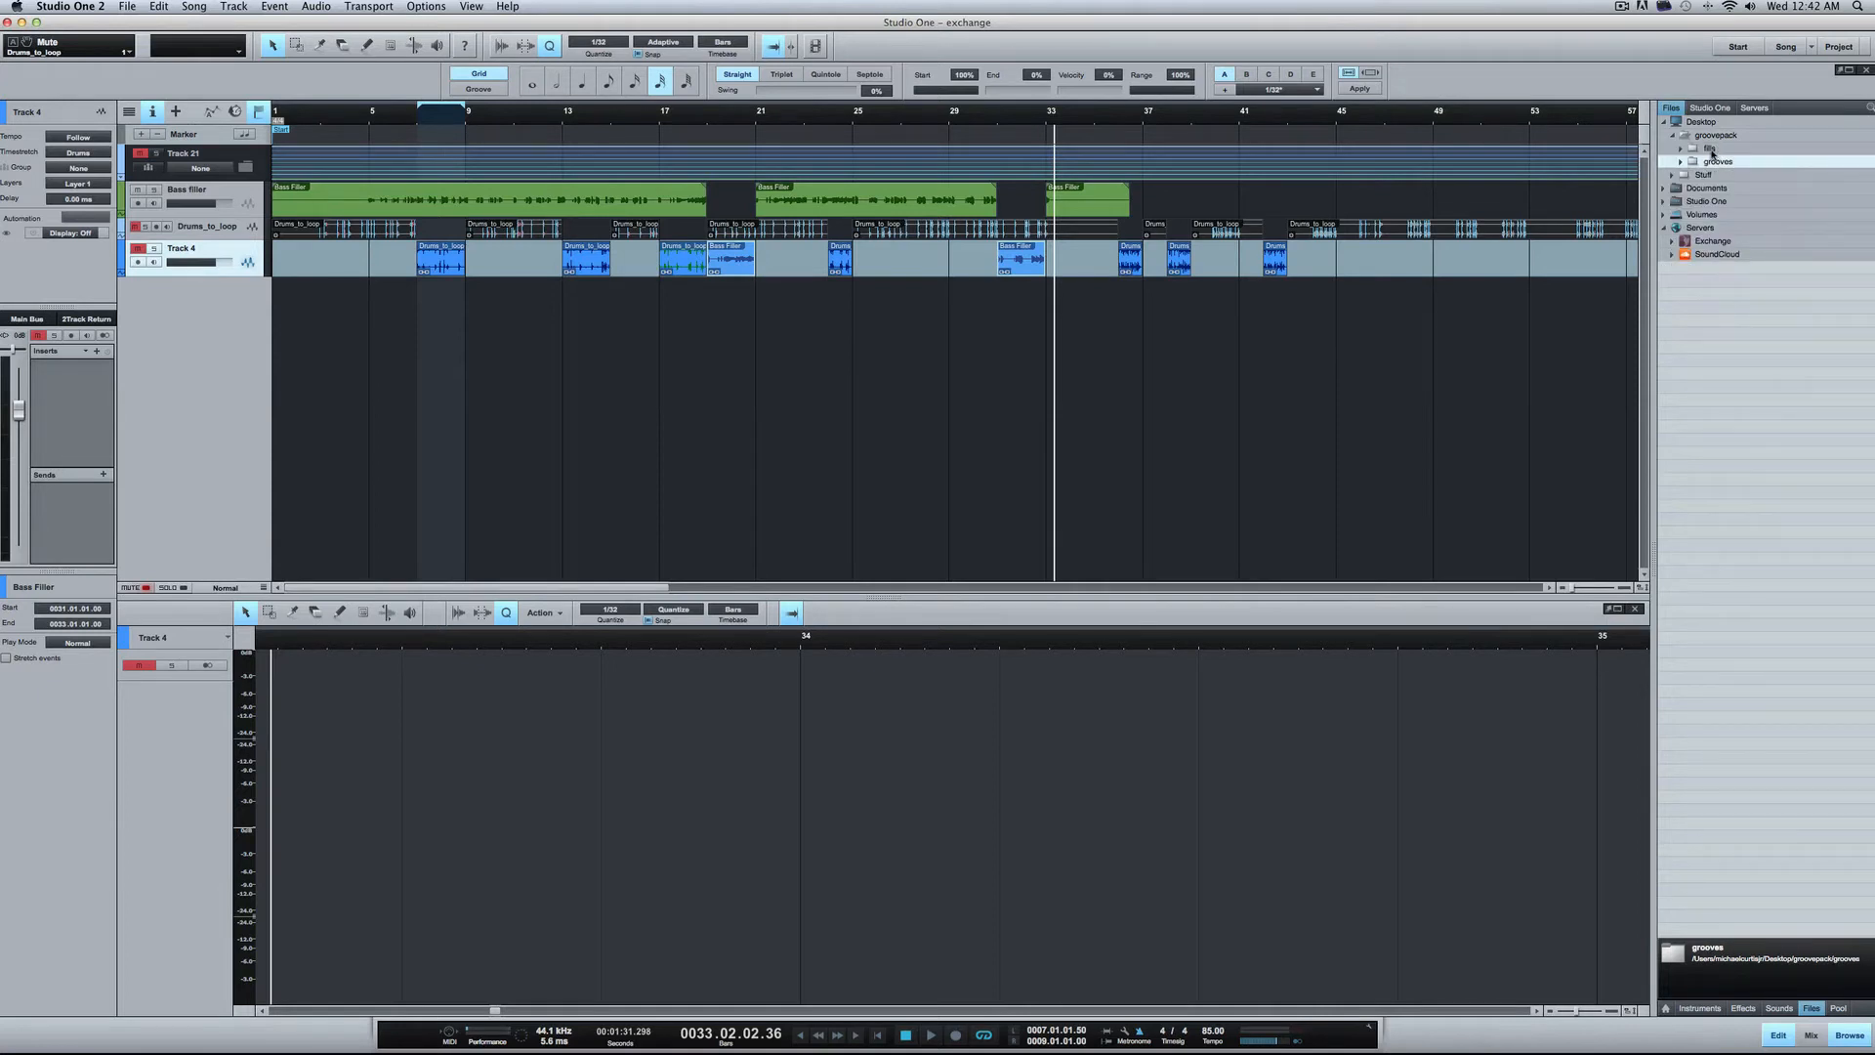
pyautogui.click(1674, 136)
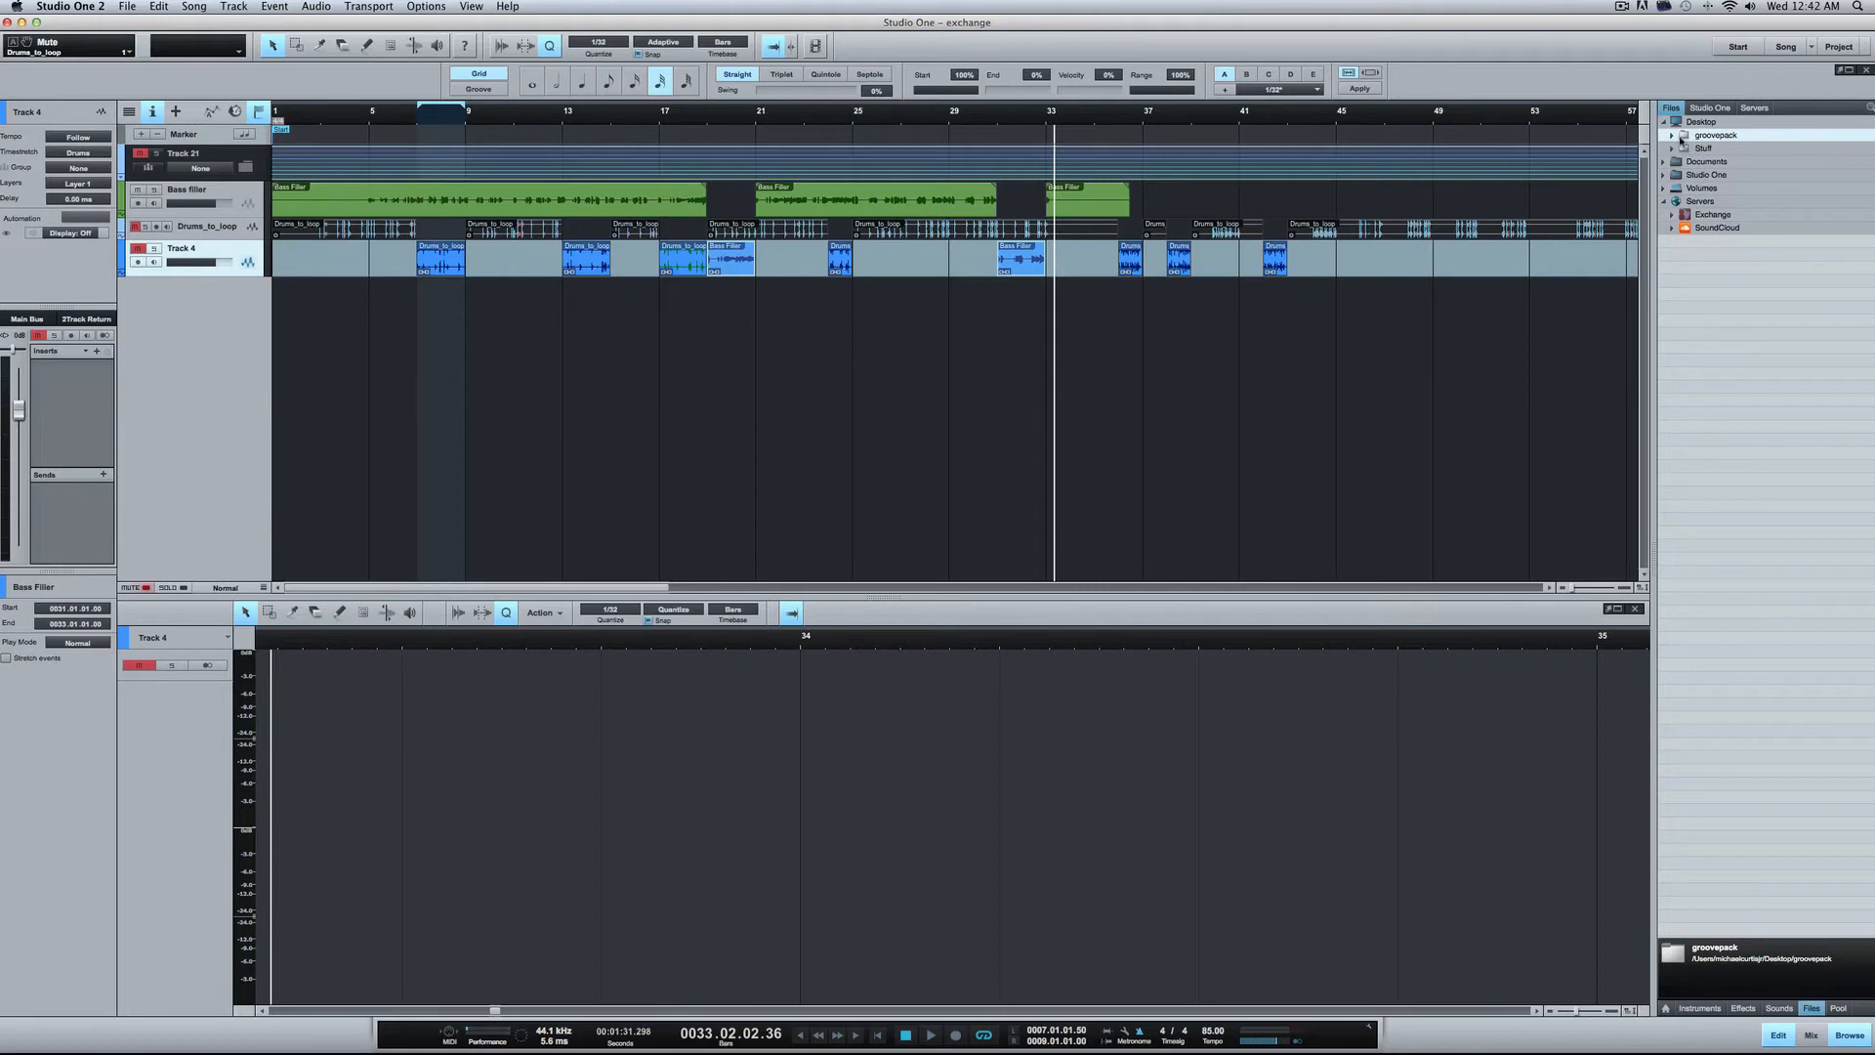
pyautogui.rightClick(1686, 136)
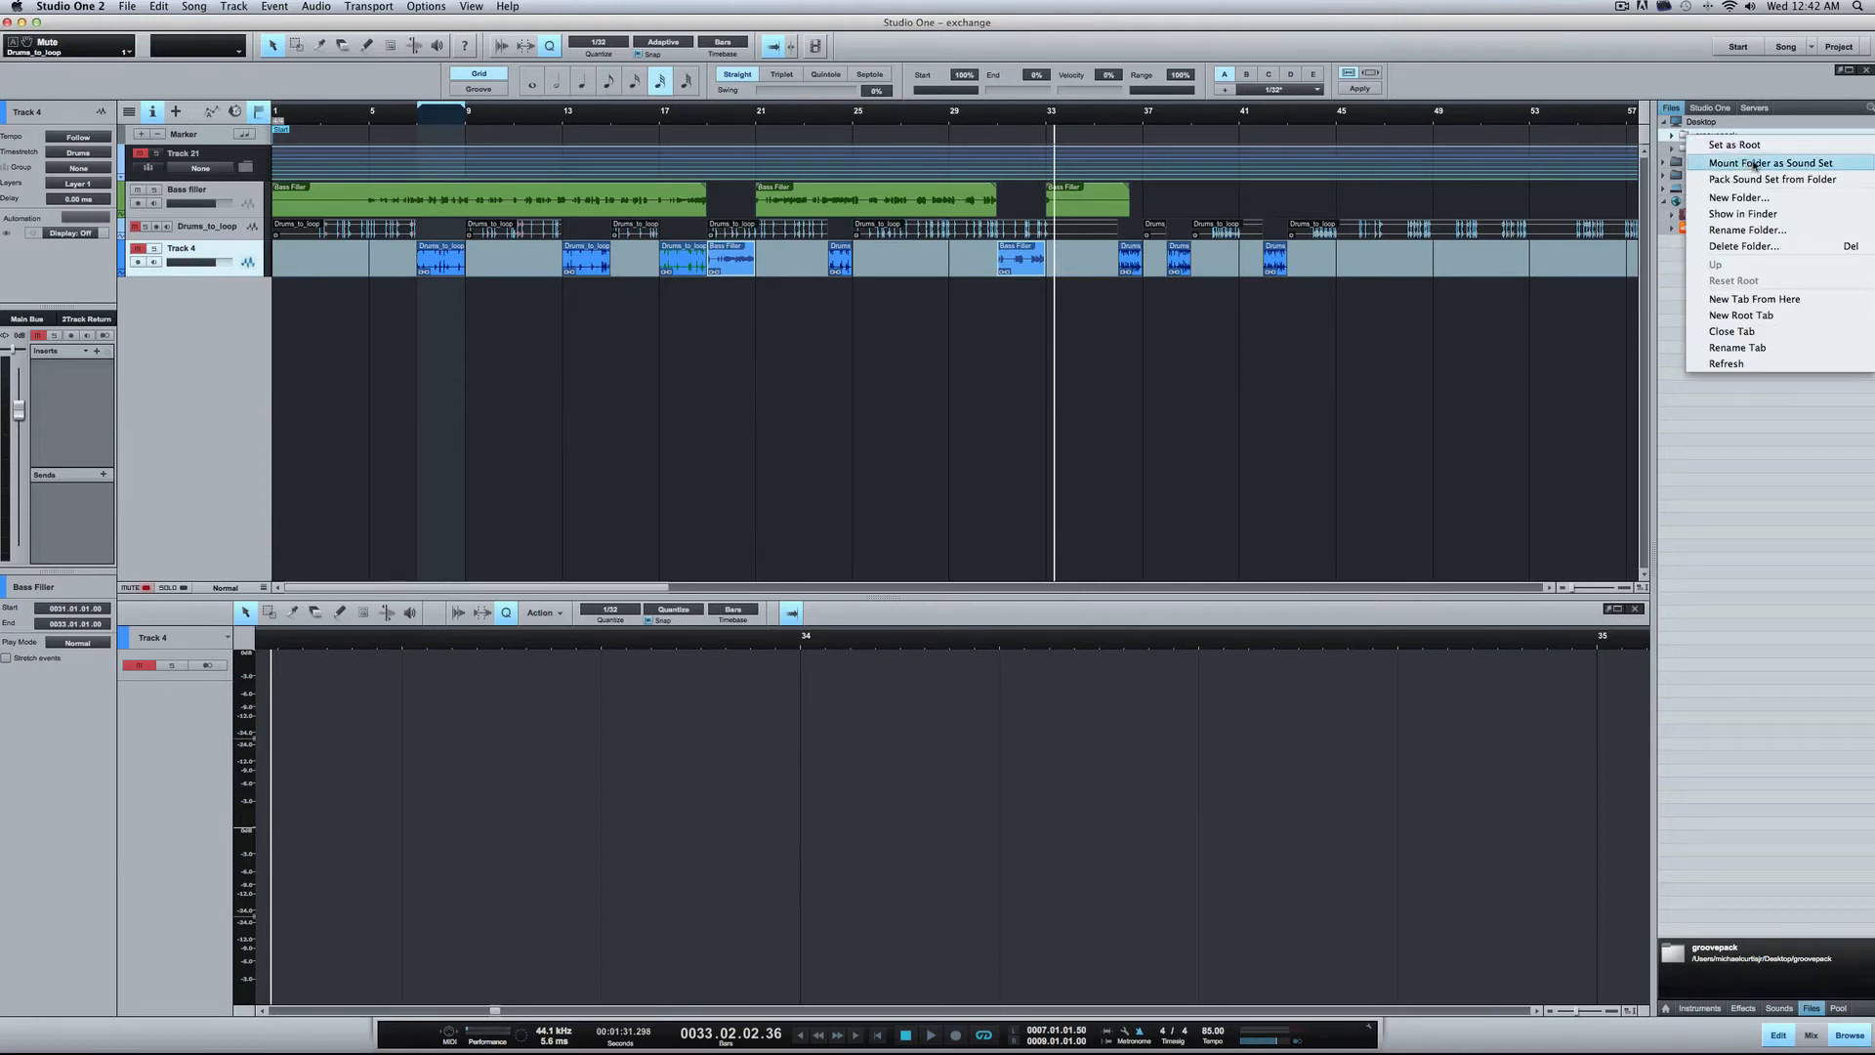
pyautogui.click(1751, 164)
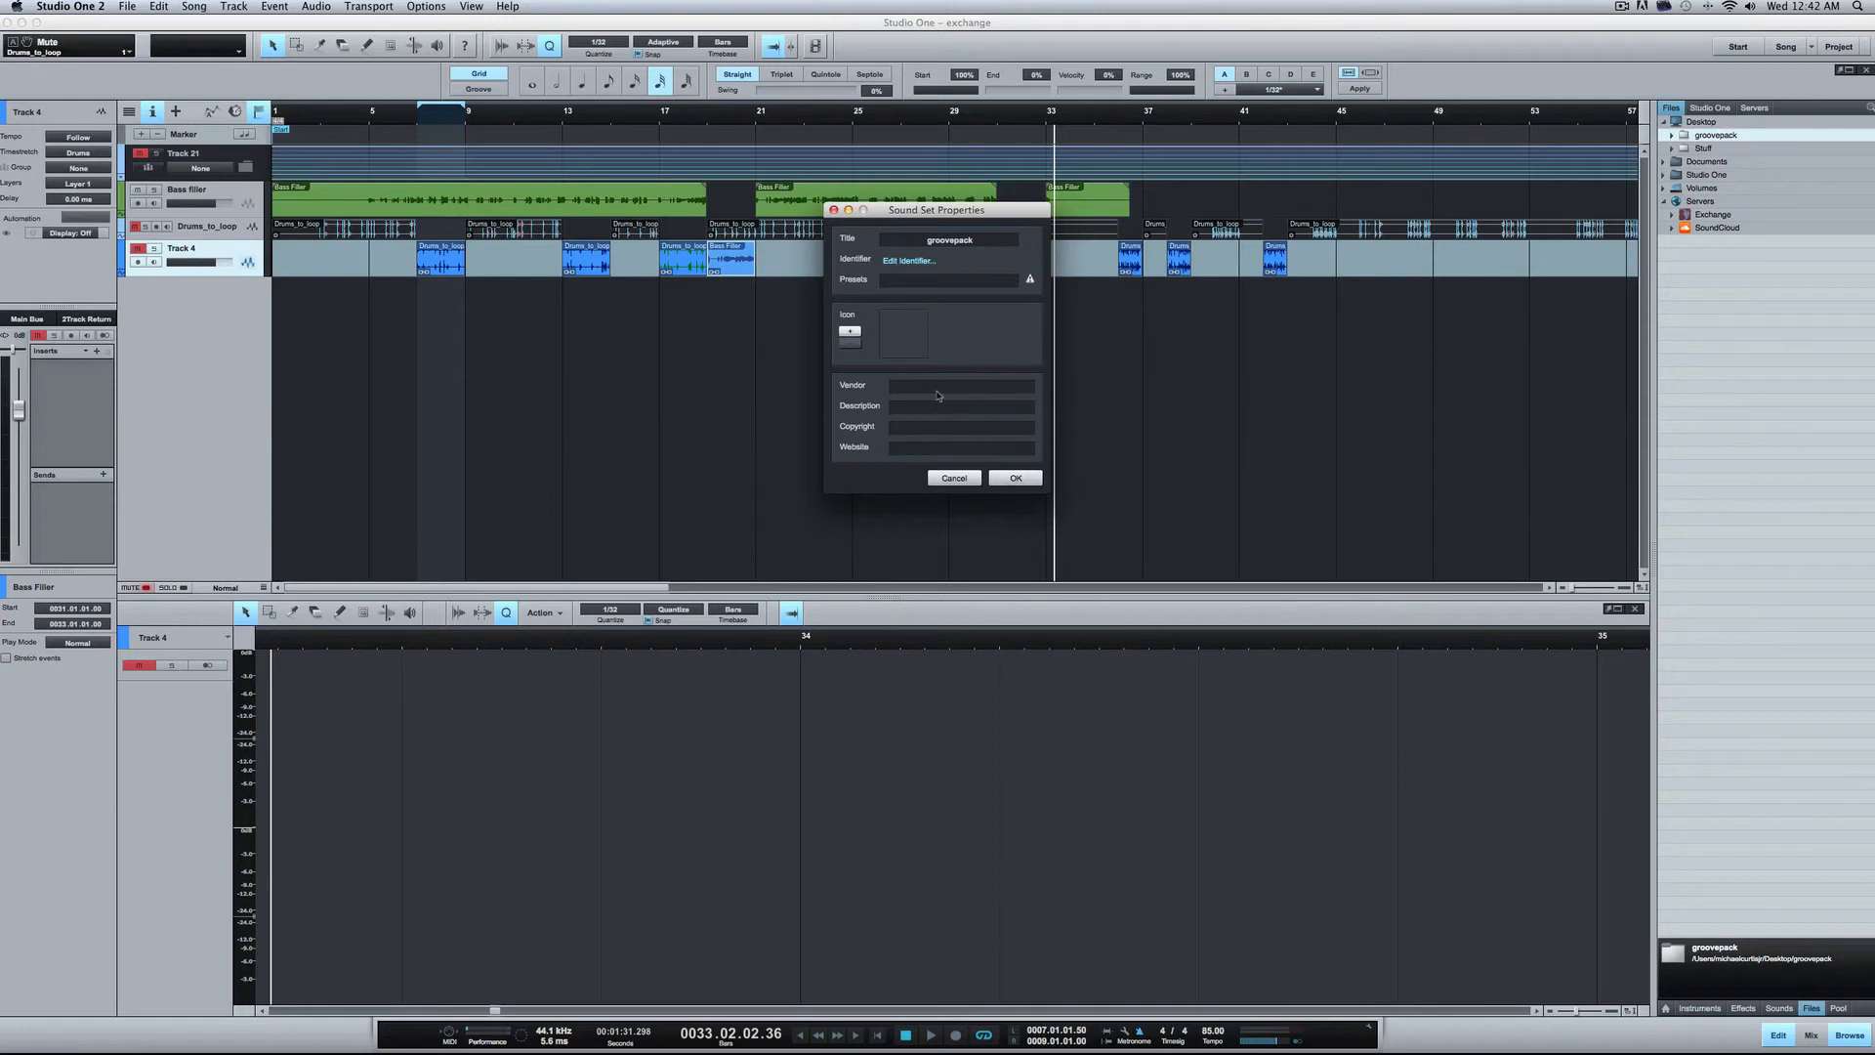
pyautogui.click(922, 281)
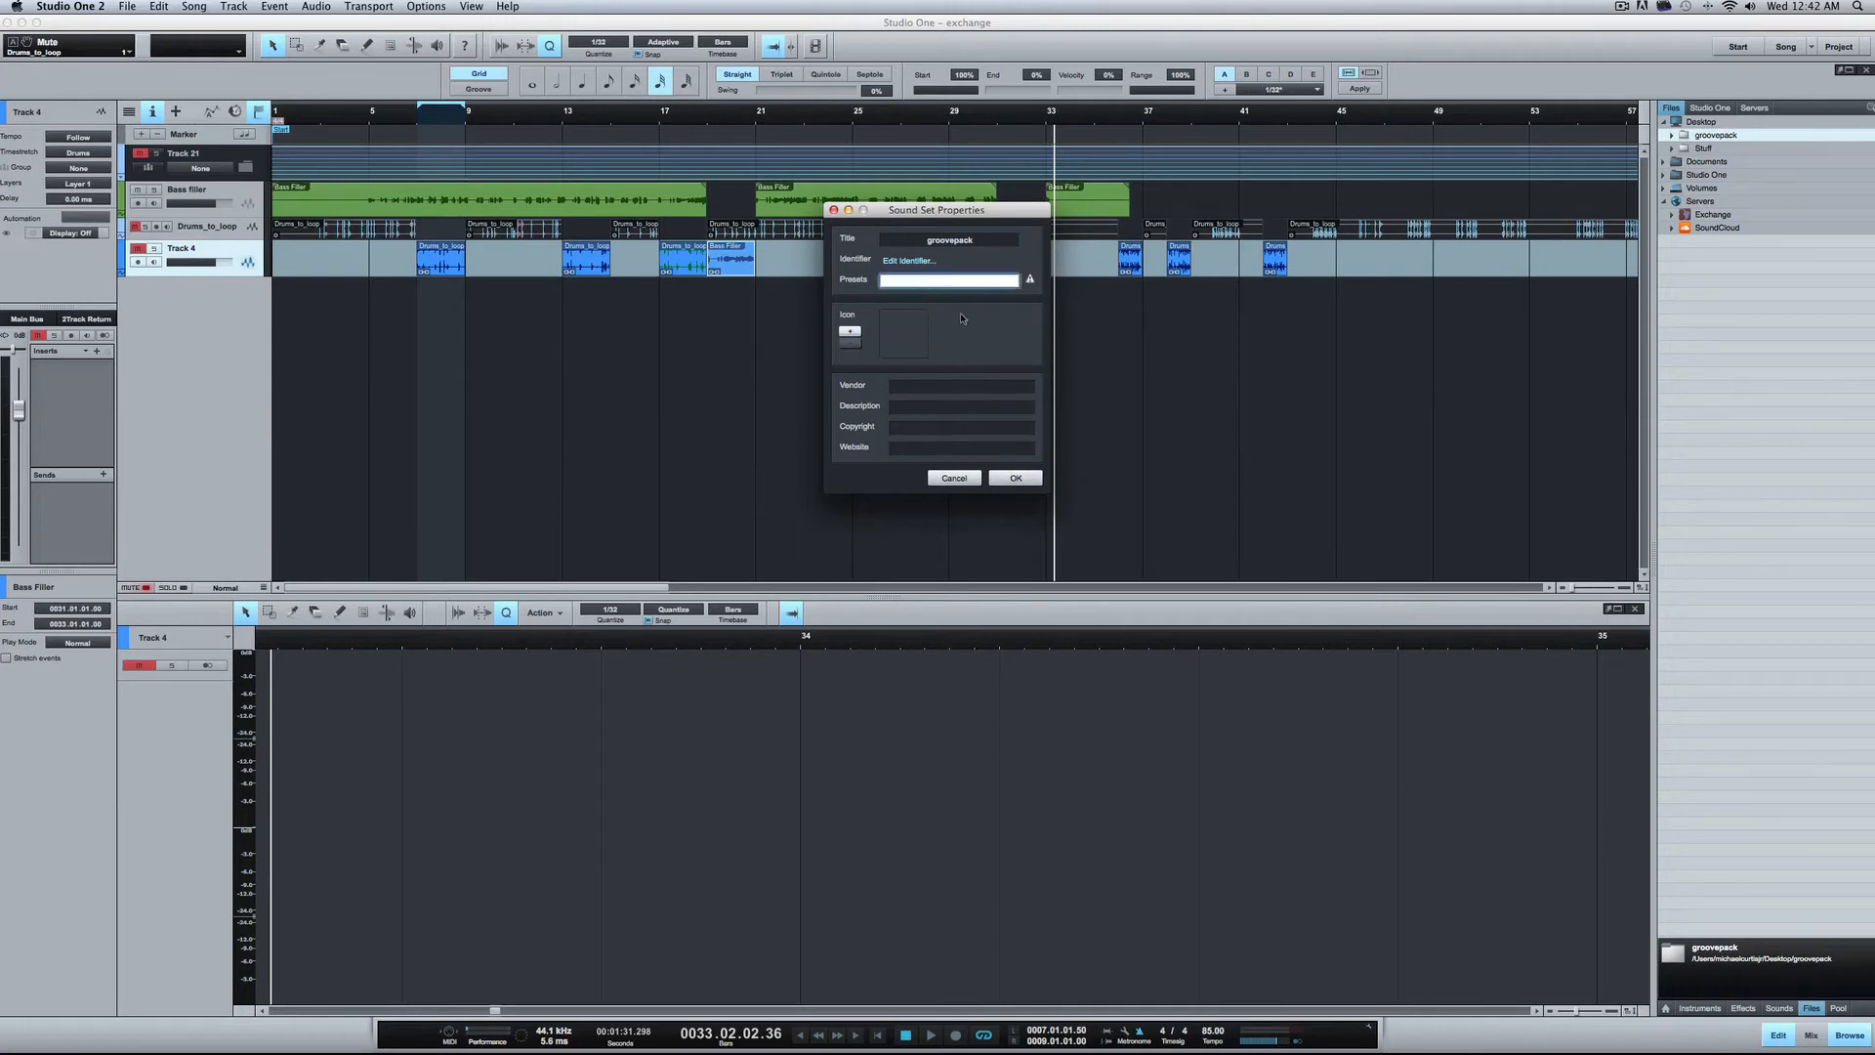
pyautogui.click(962, 319)
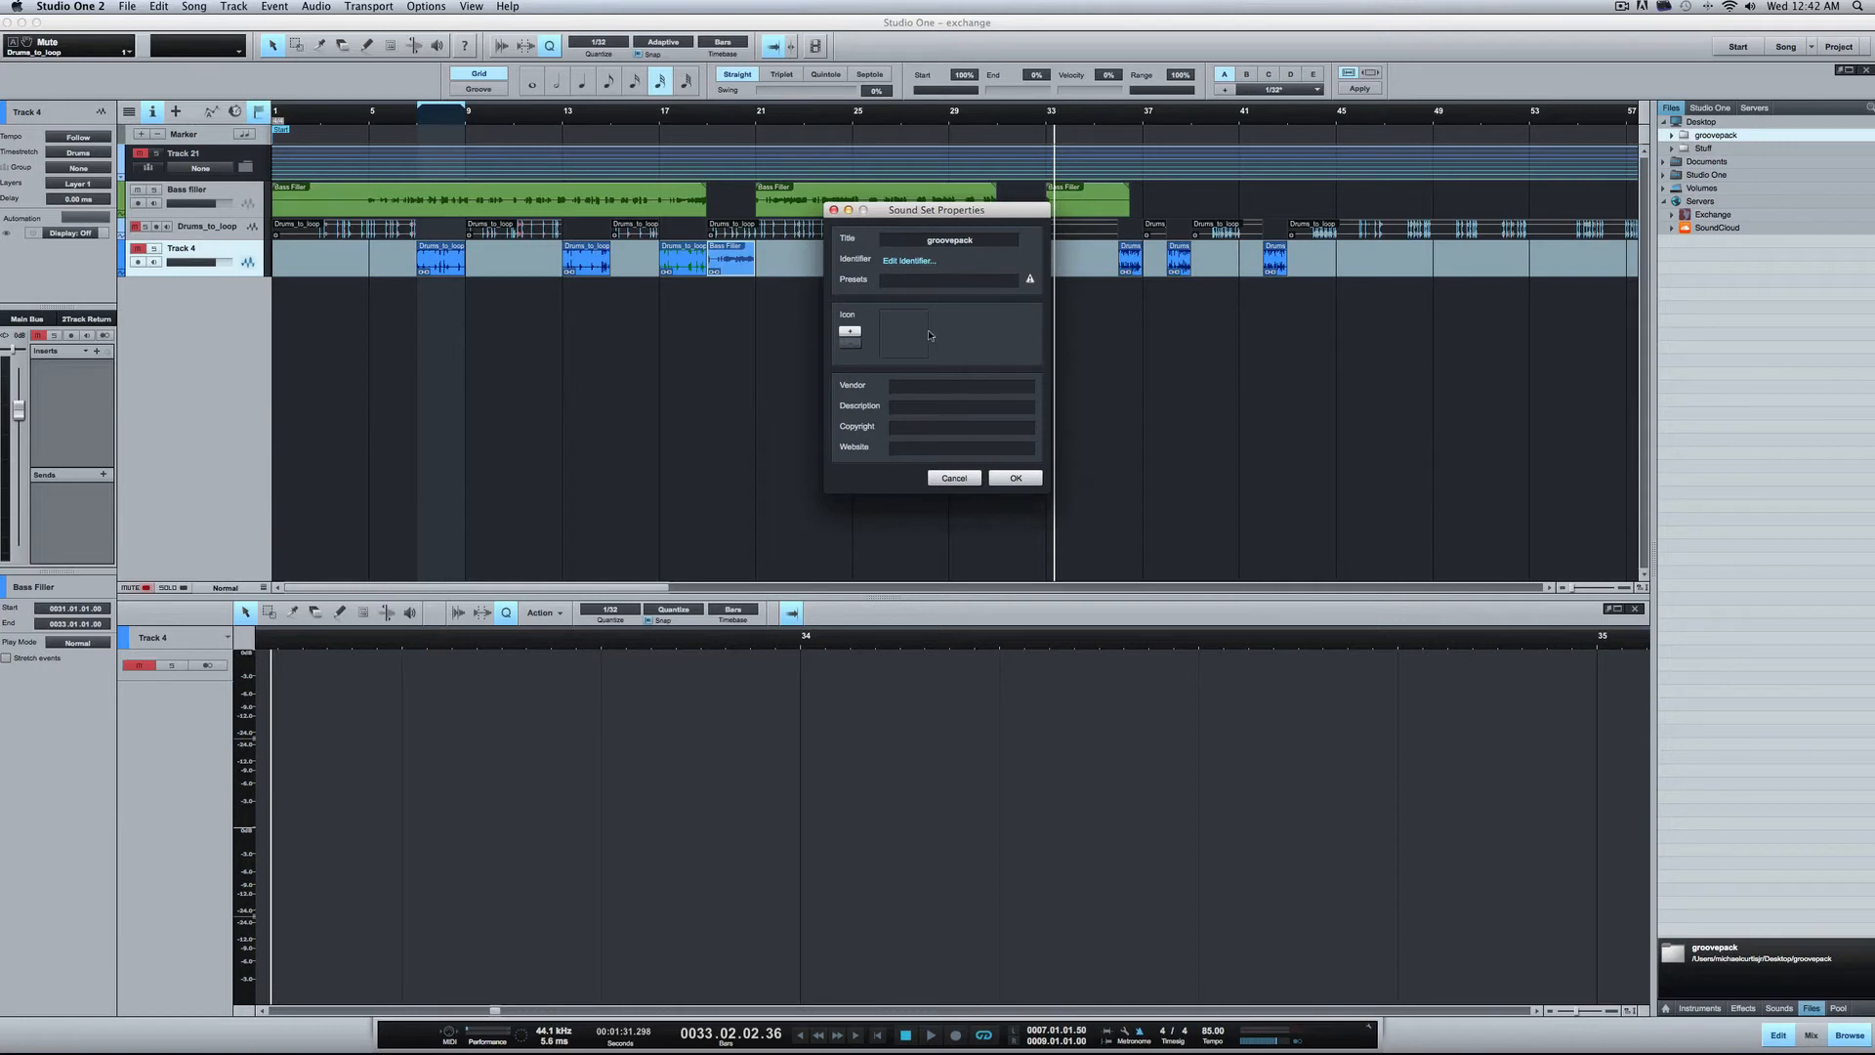
pyautogui.click(850, 333)
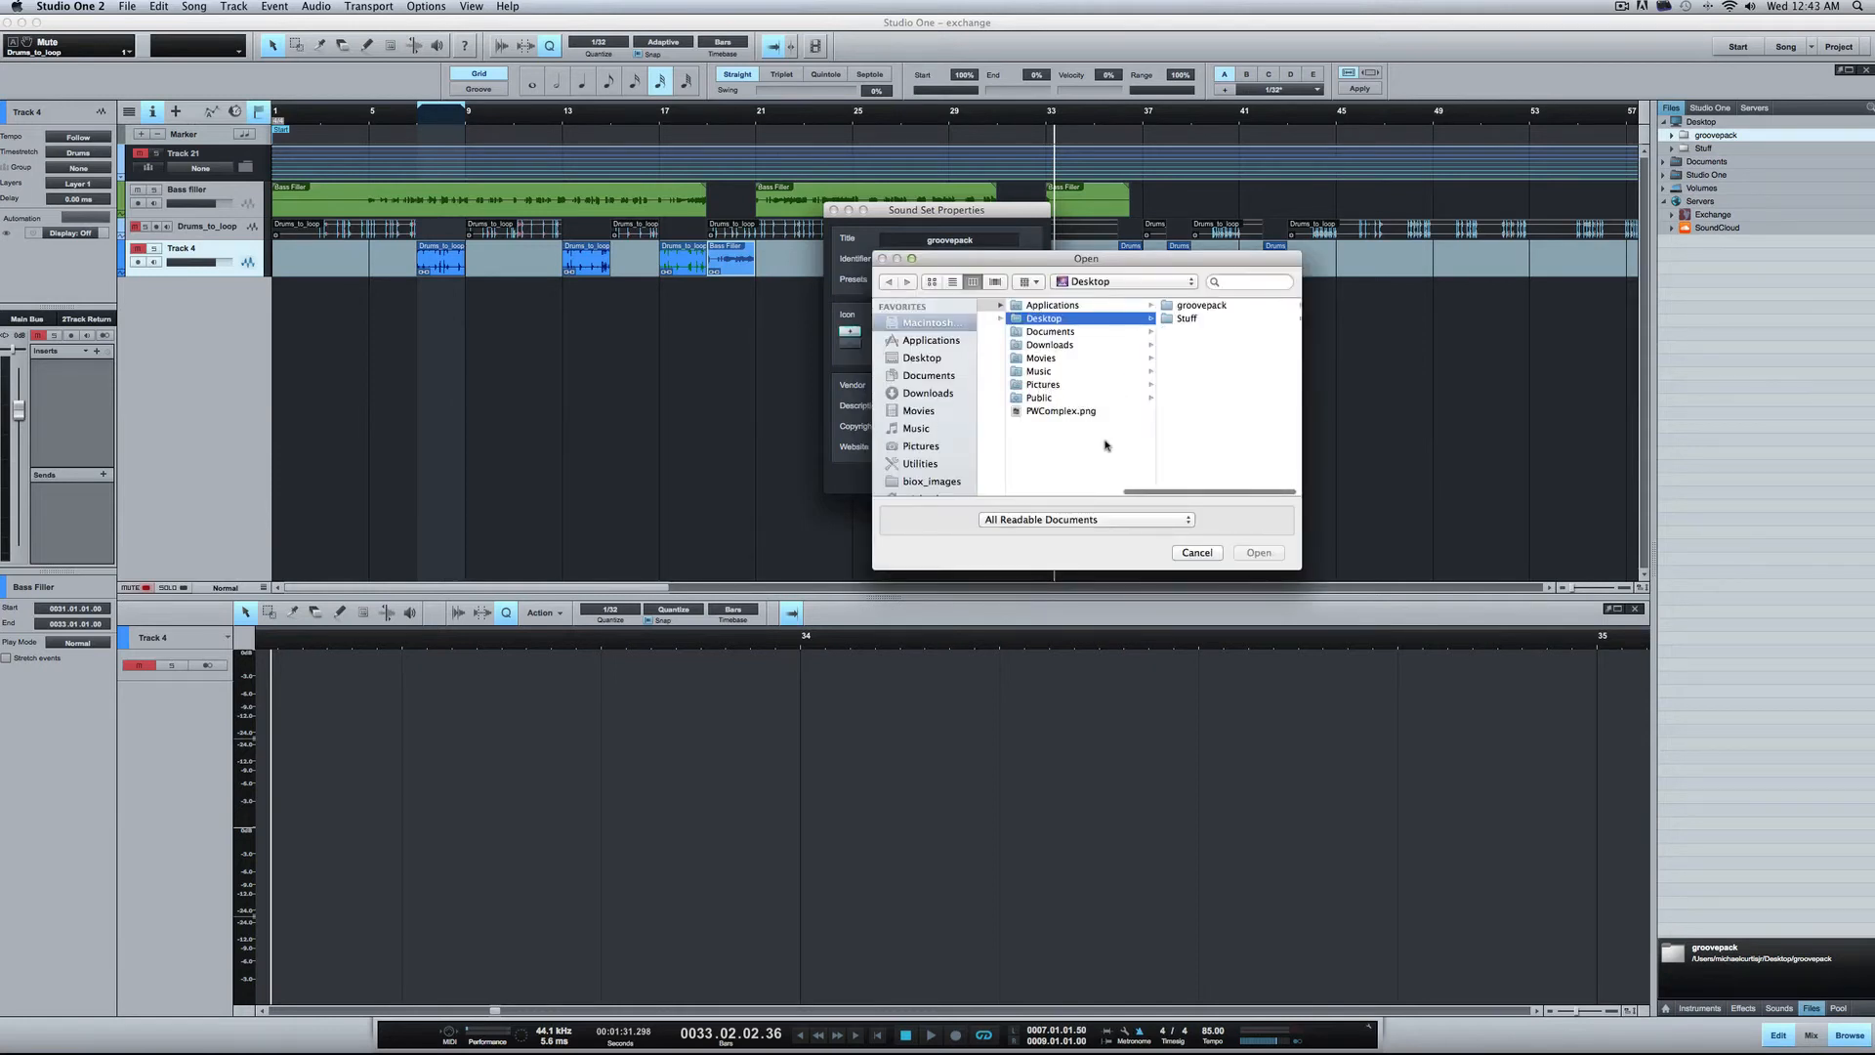
pyautogui.click(1197, 551)
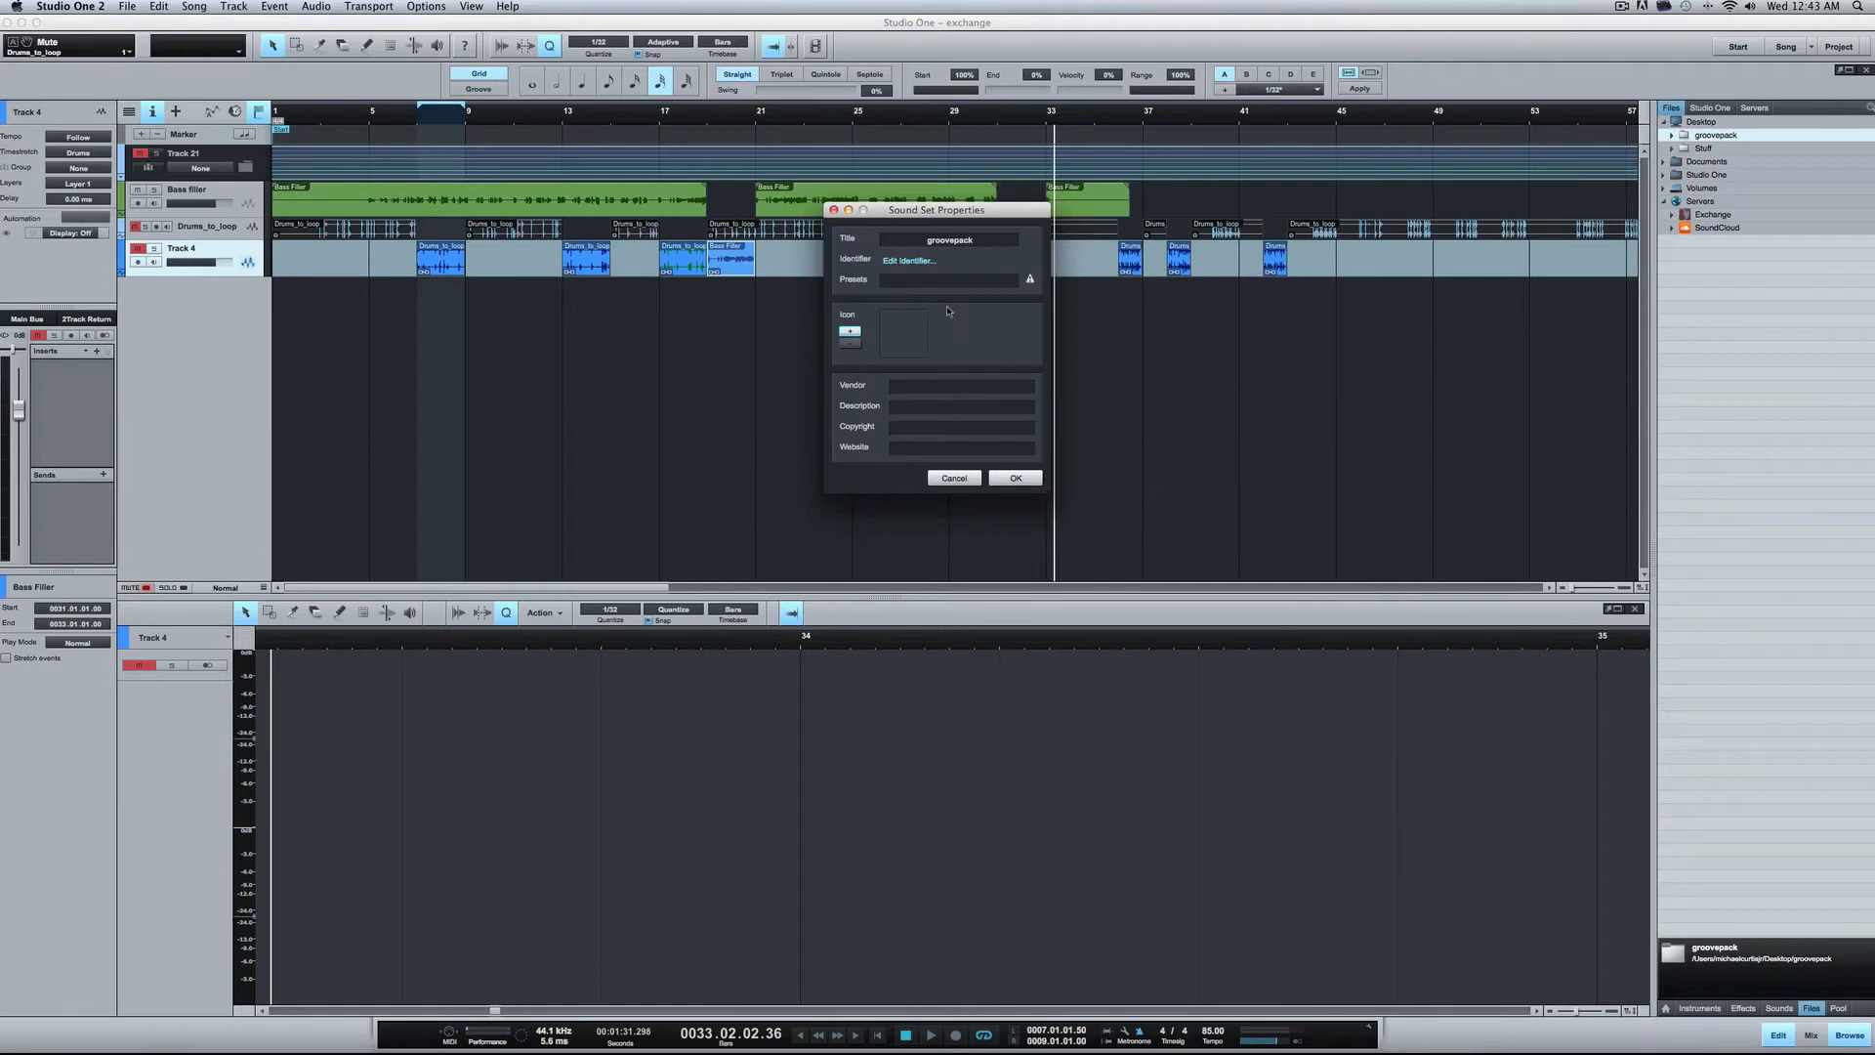
pyautogui.click(1012, 481)
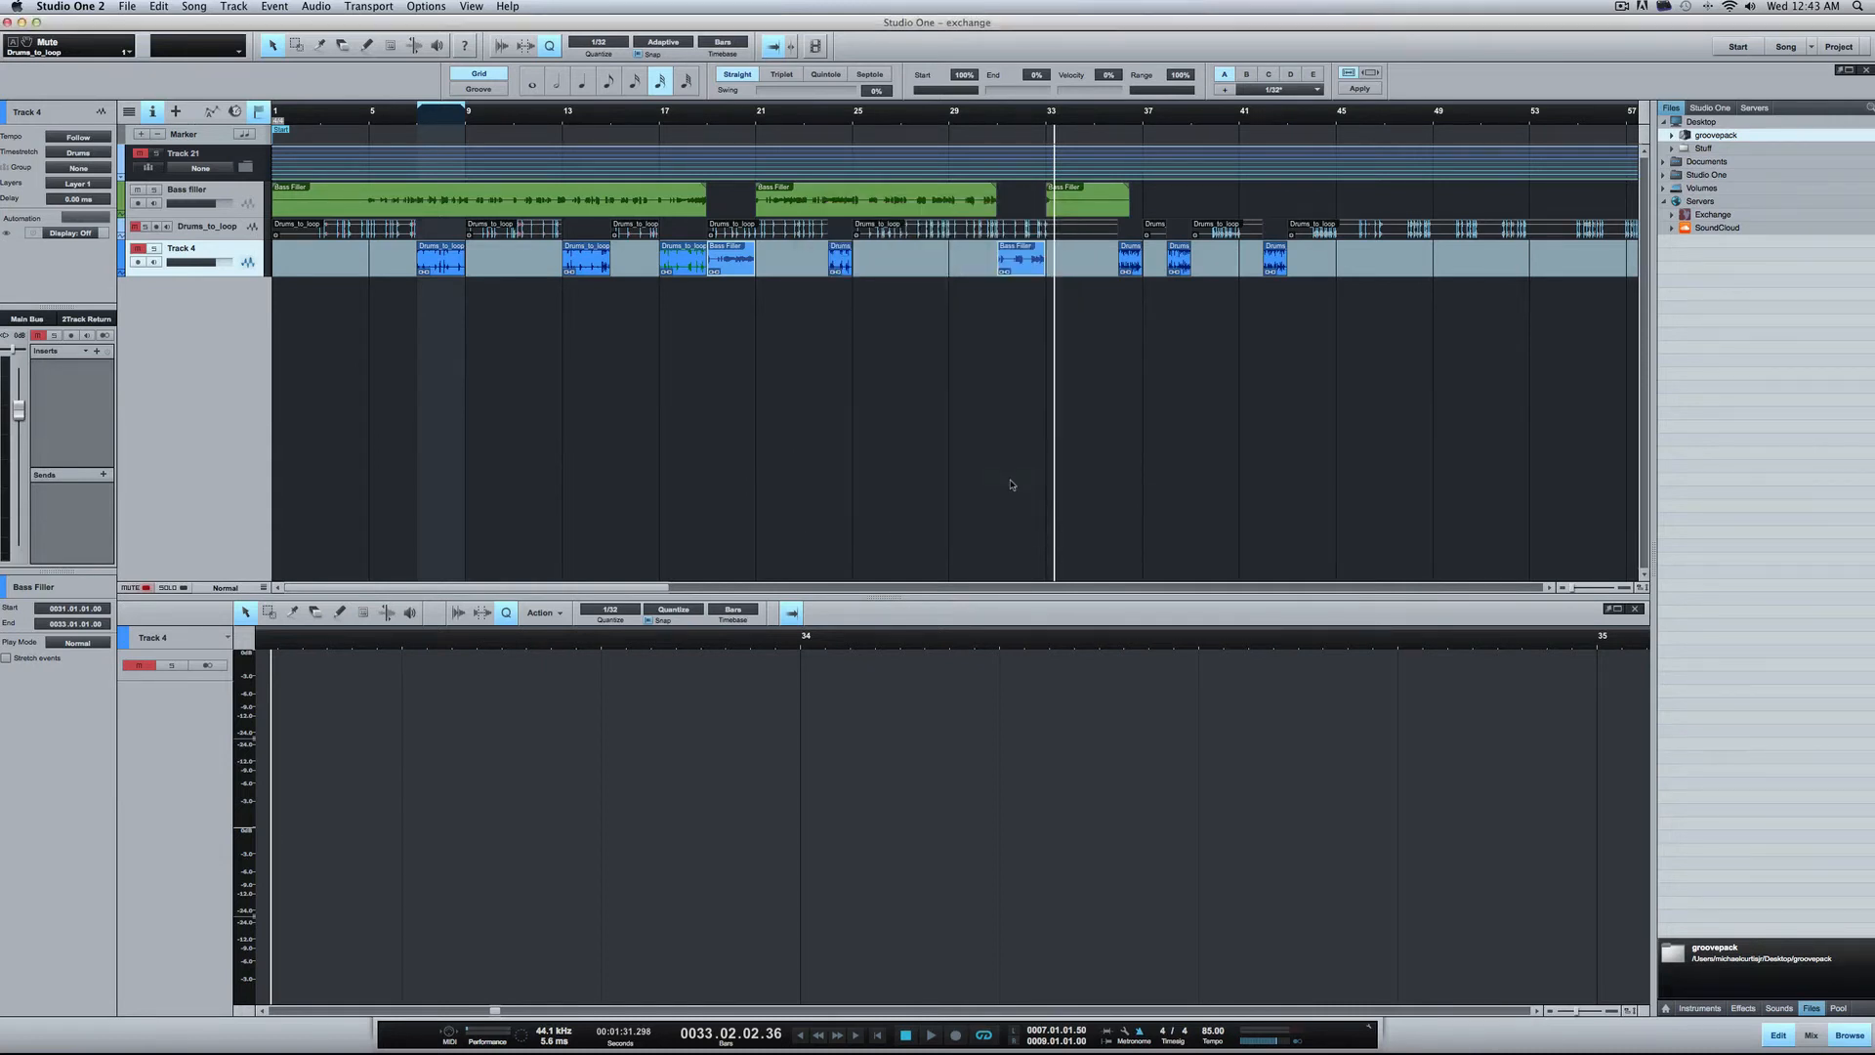
pyautogui.click(1672, 135)
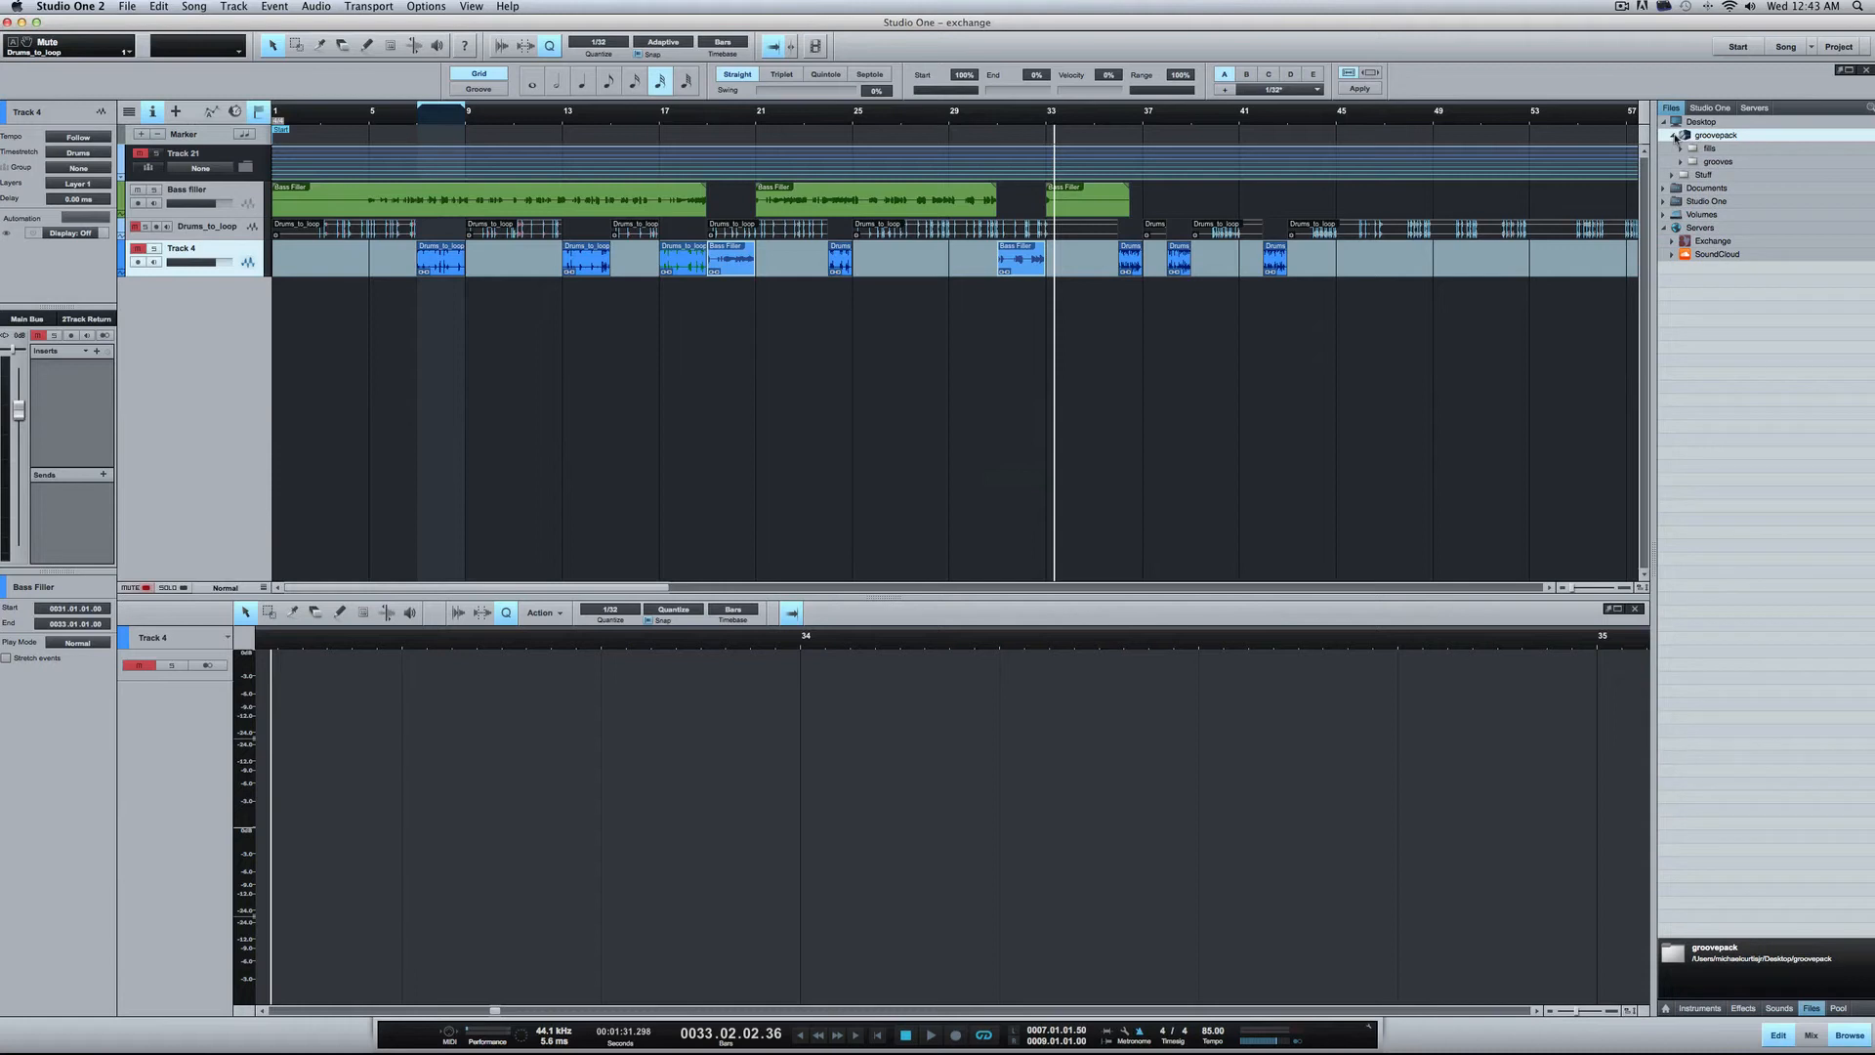
pyautogui.click(1673, 136)
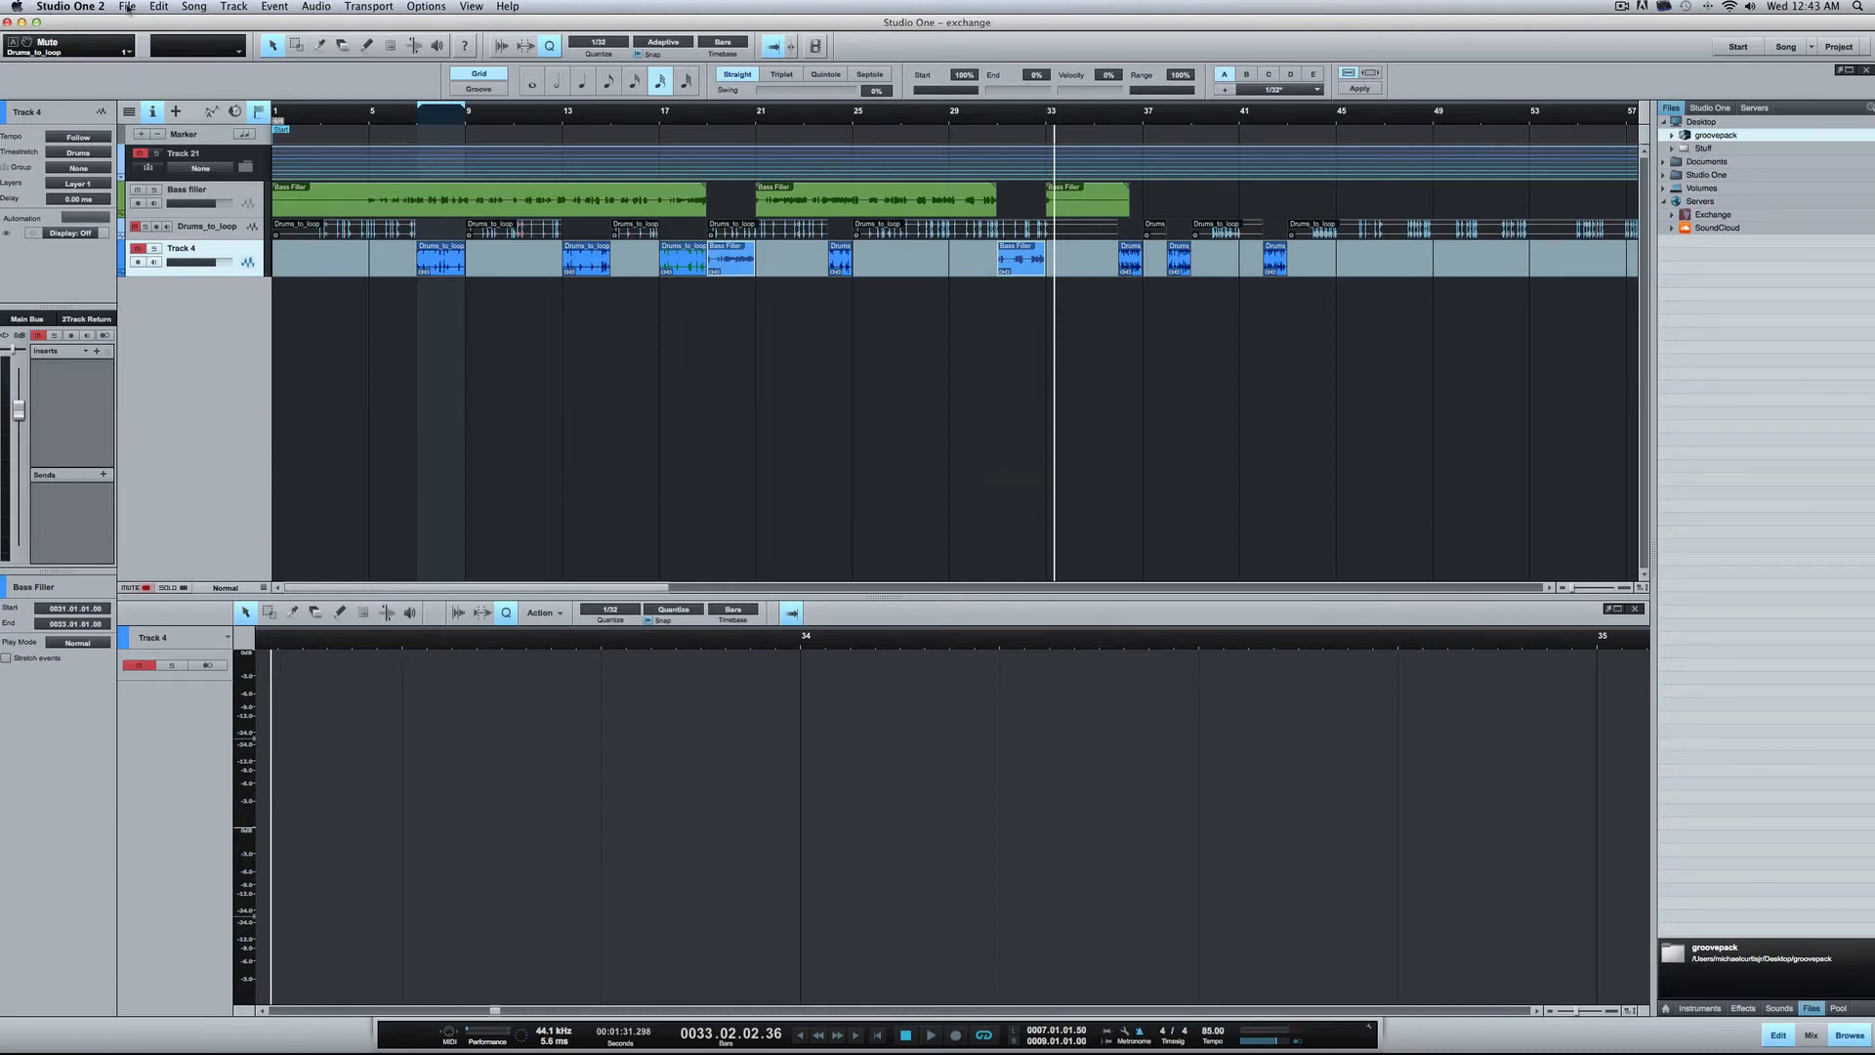
# Step: Save the exchange song and close it
pyautogui.click(128, 7)
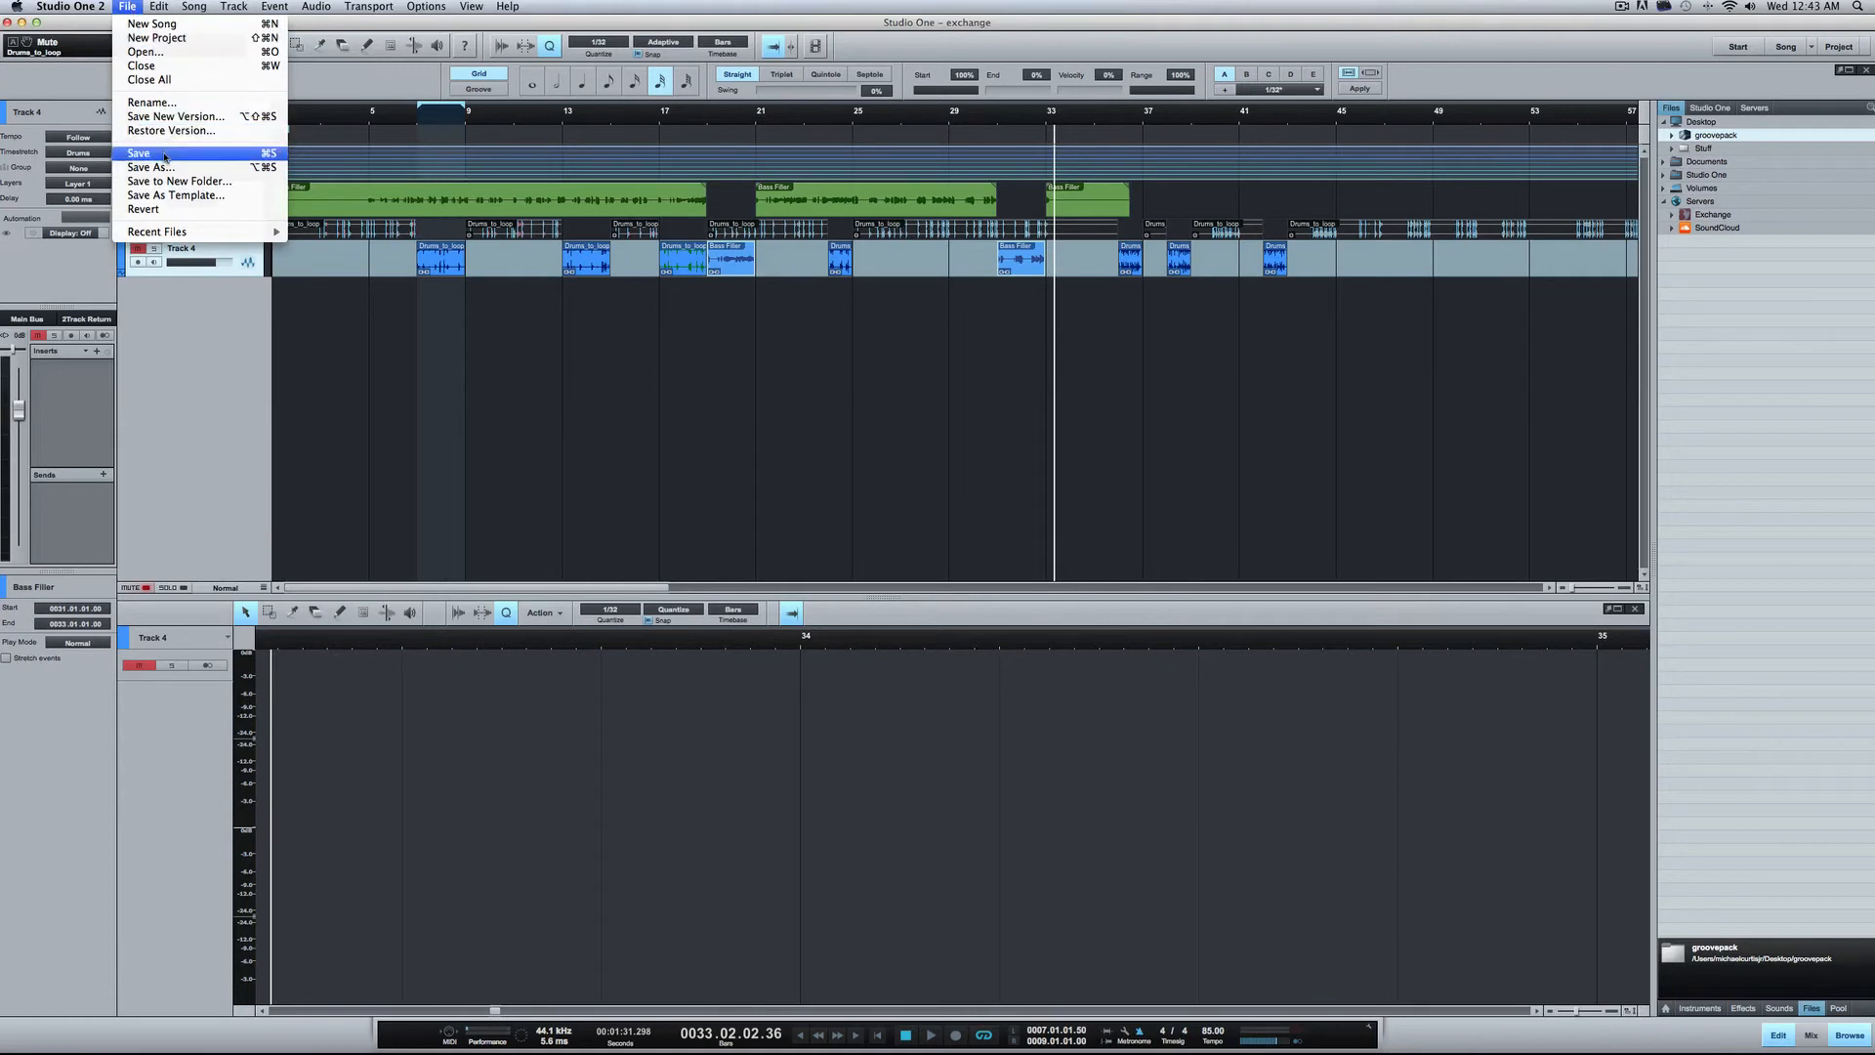
pyautogui.click(164, 155)
pyautogui.click(126, 7)
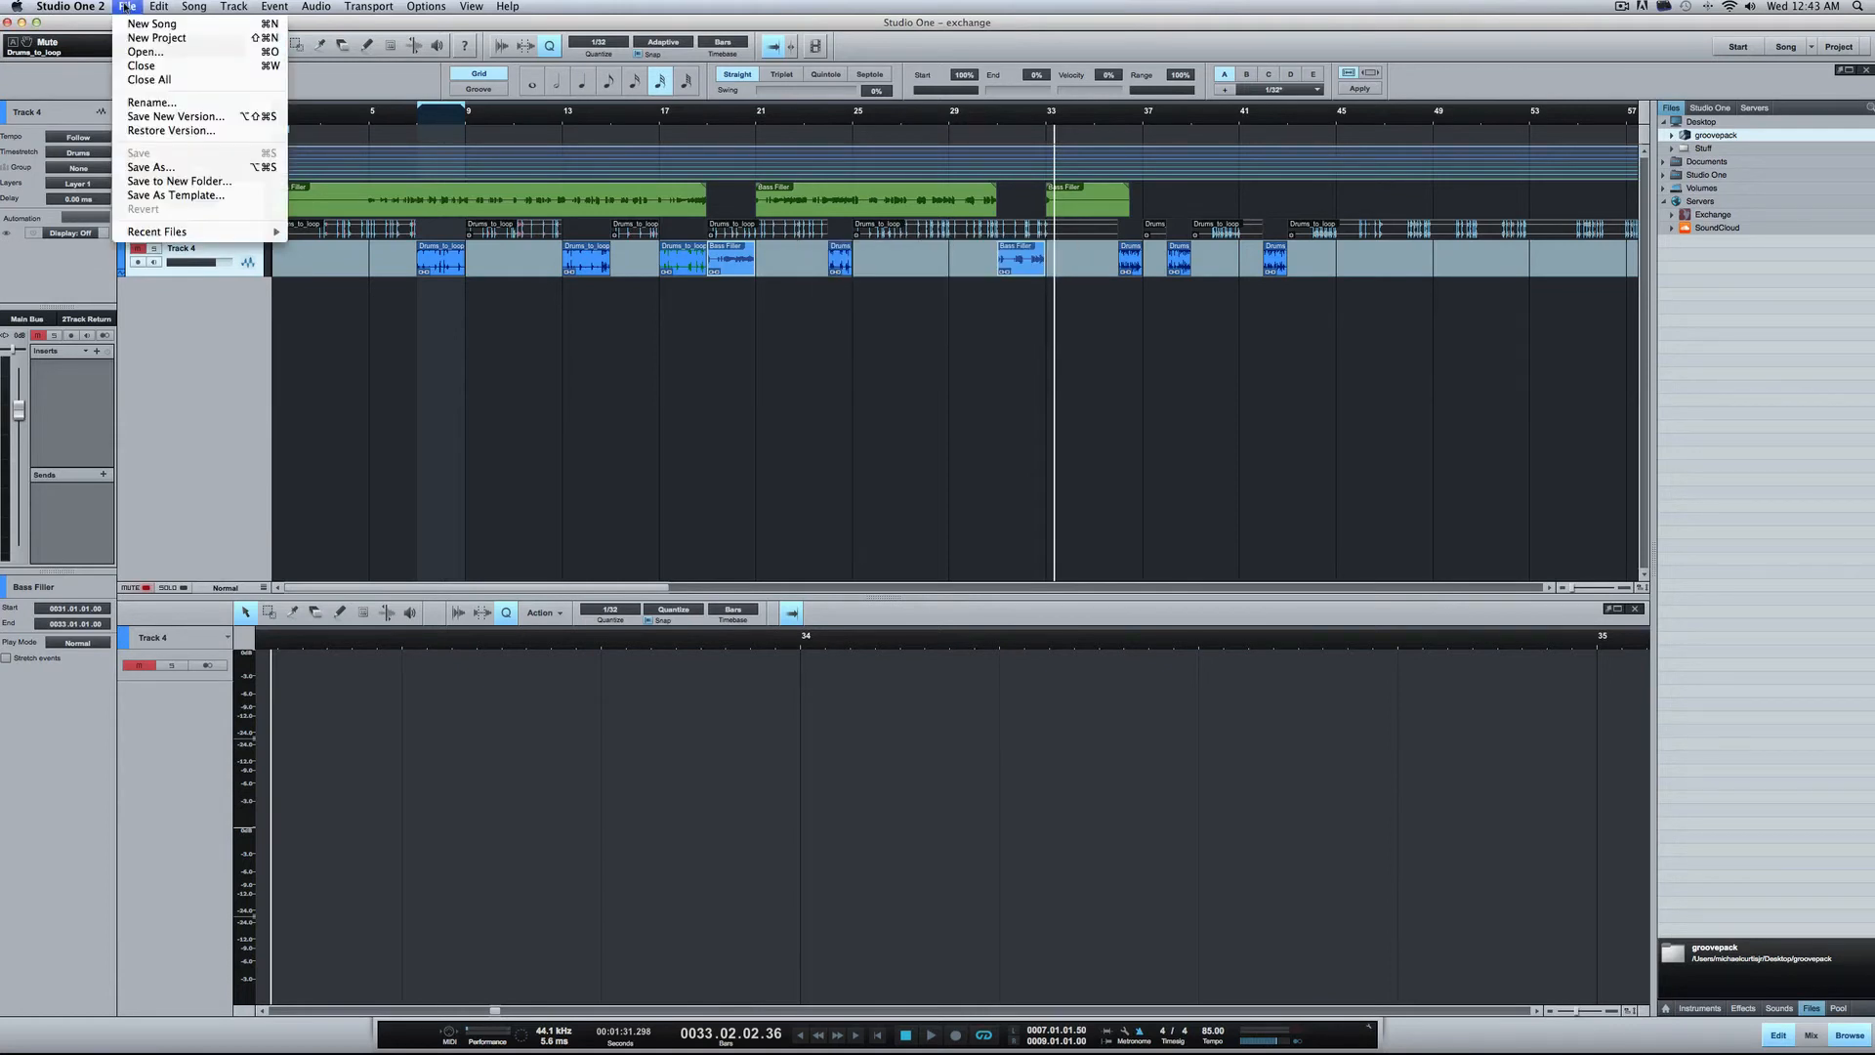
pyautogui.click(147, 66)
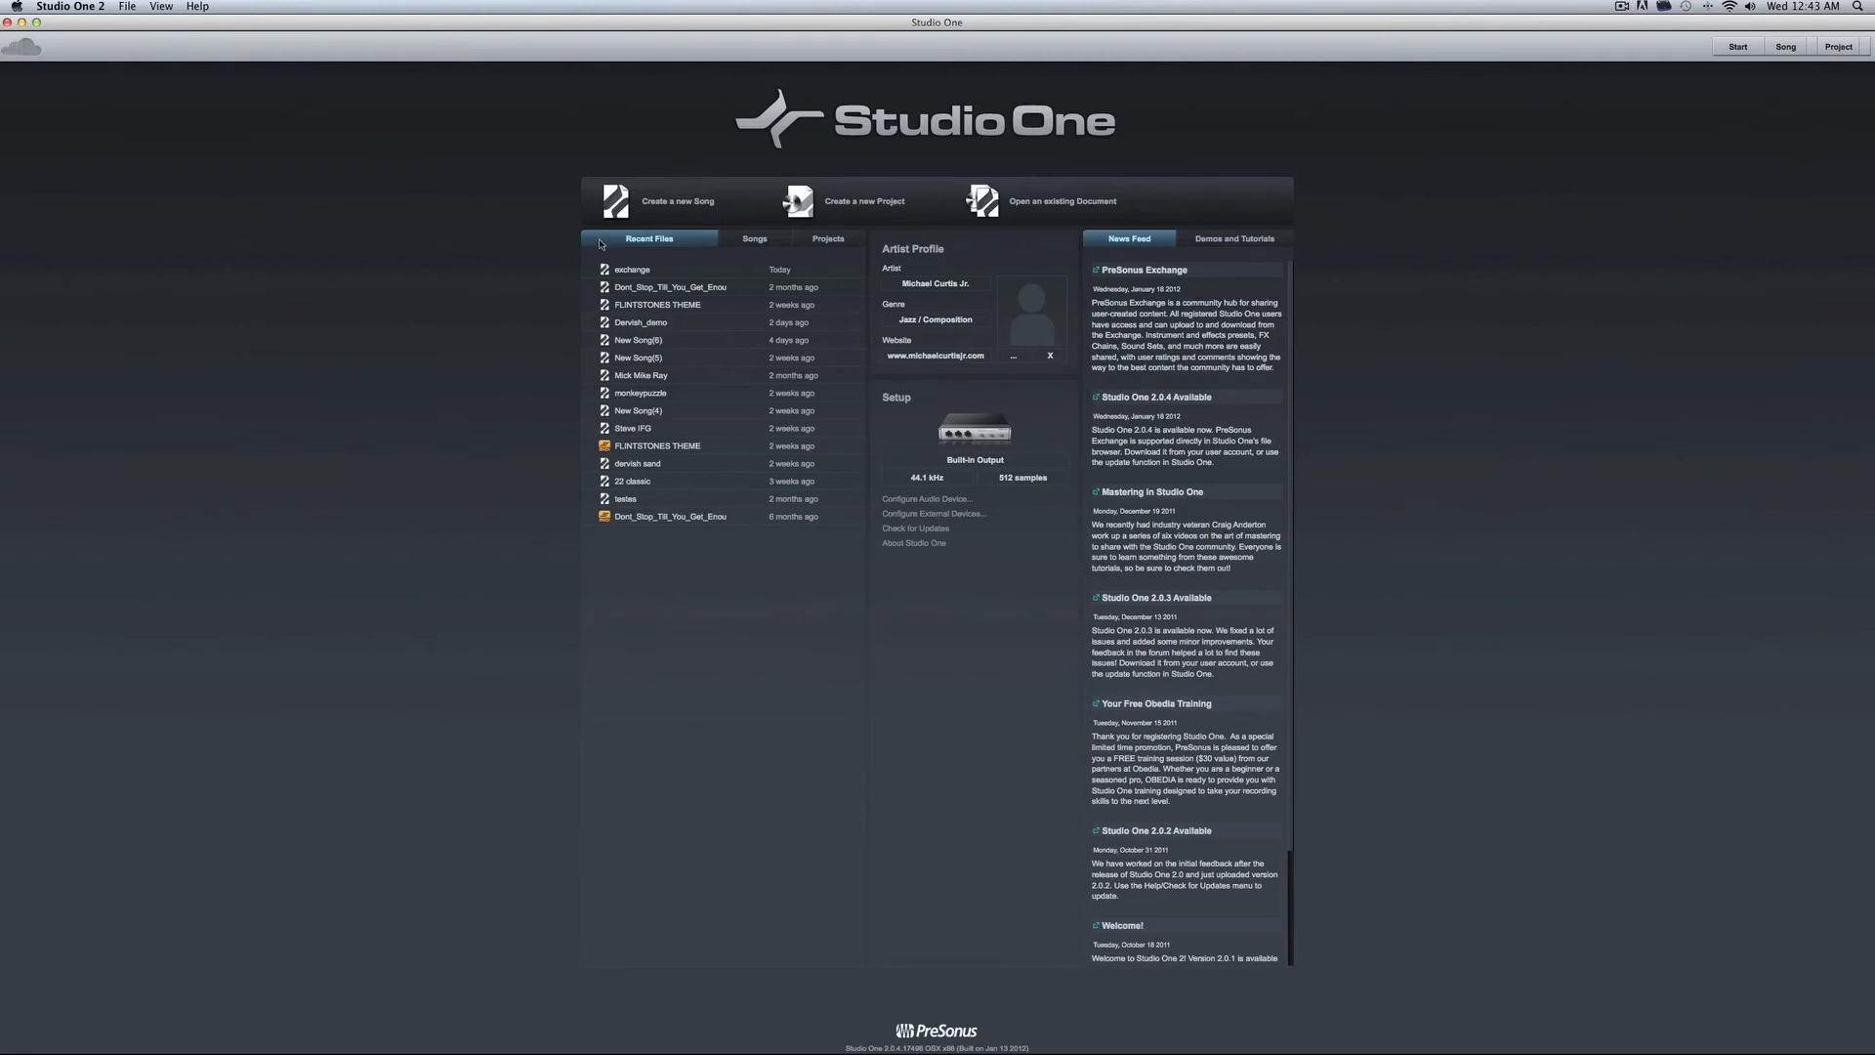
# Step: Create a new empty song at 44.1 kHz and 24 Bit, and shift its window slightly to reveal the desktop folders
pyautogui.click(657, 209)
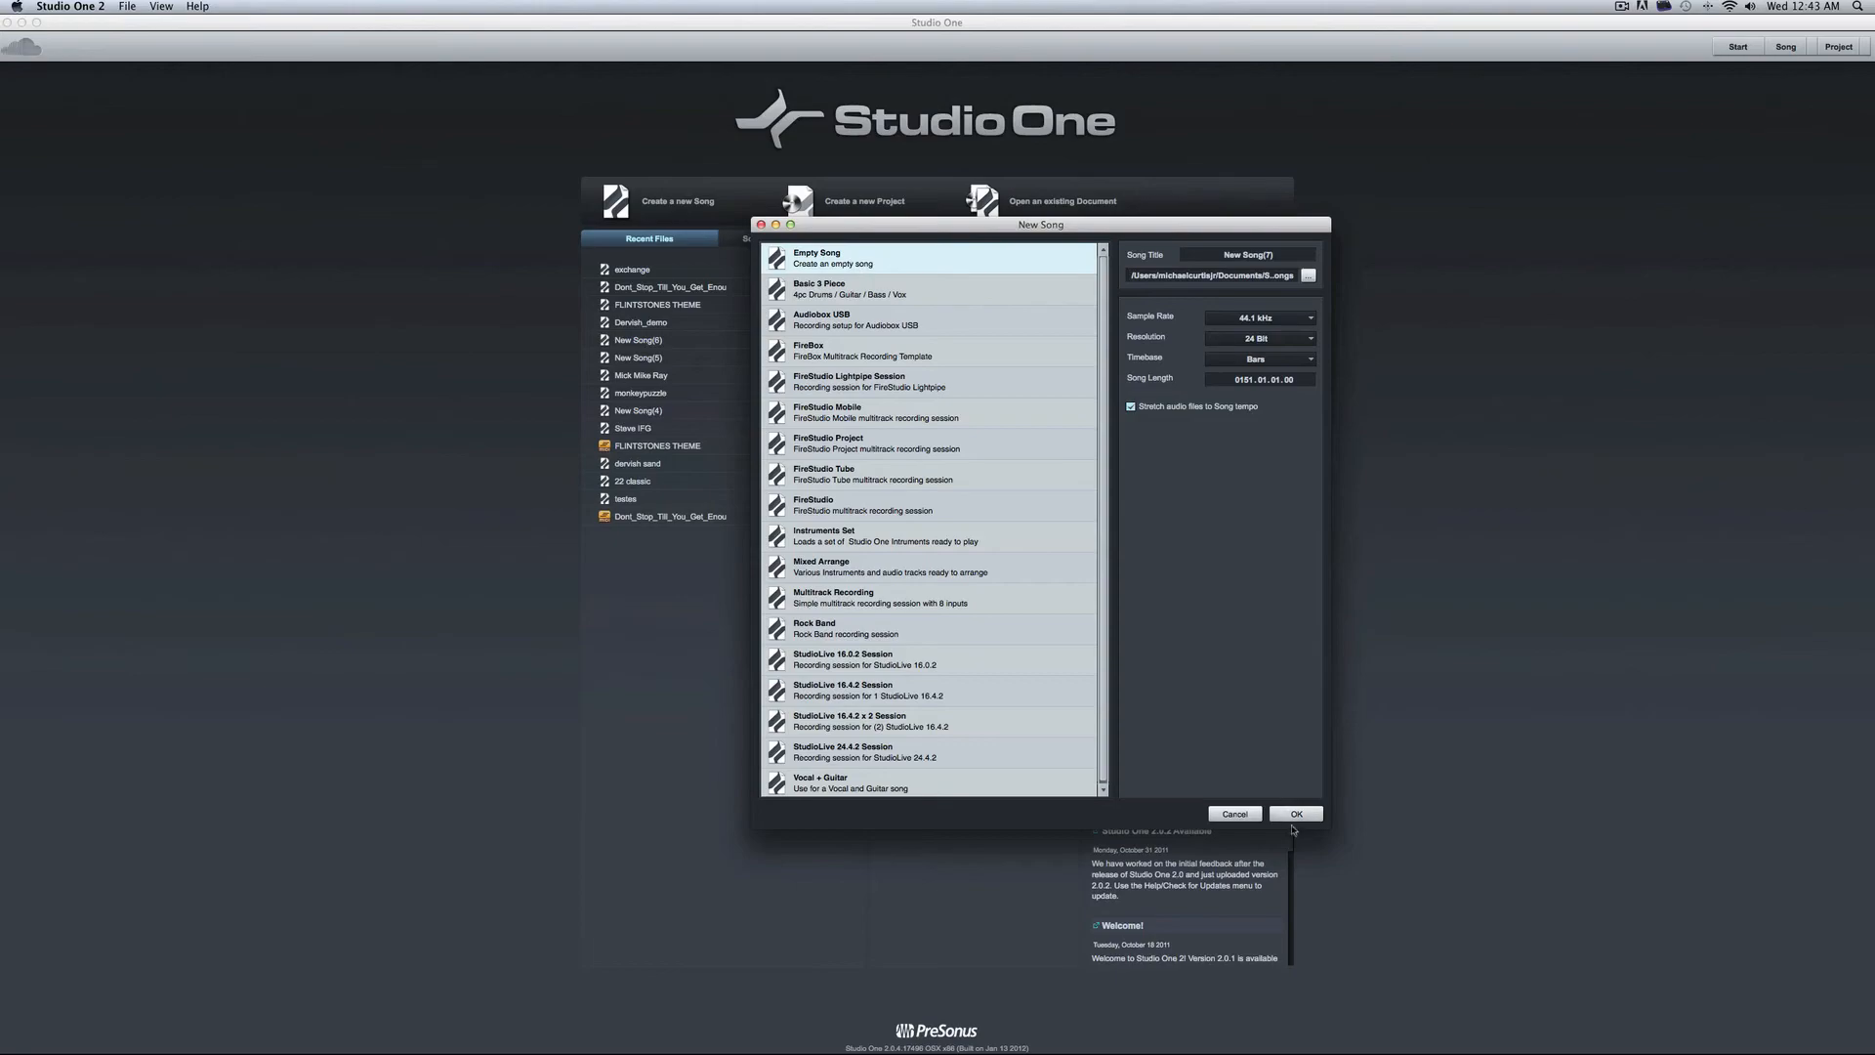
pyautogui.click(1294, 814)
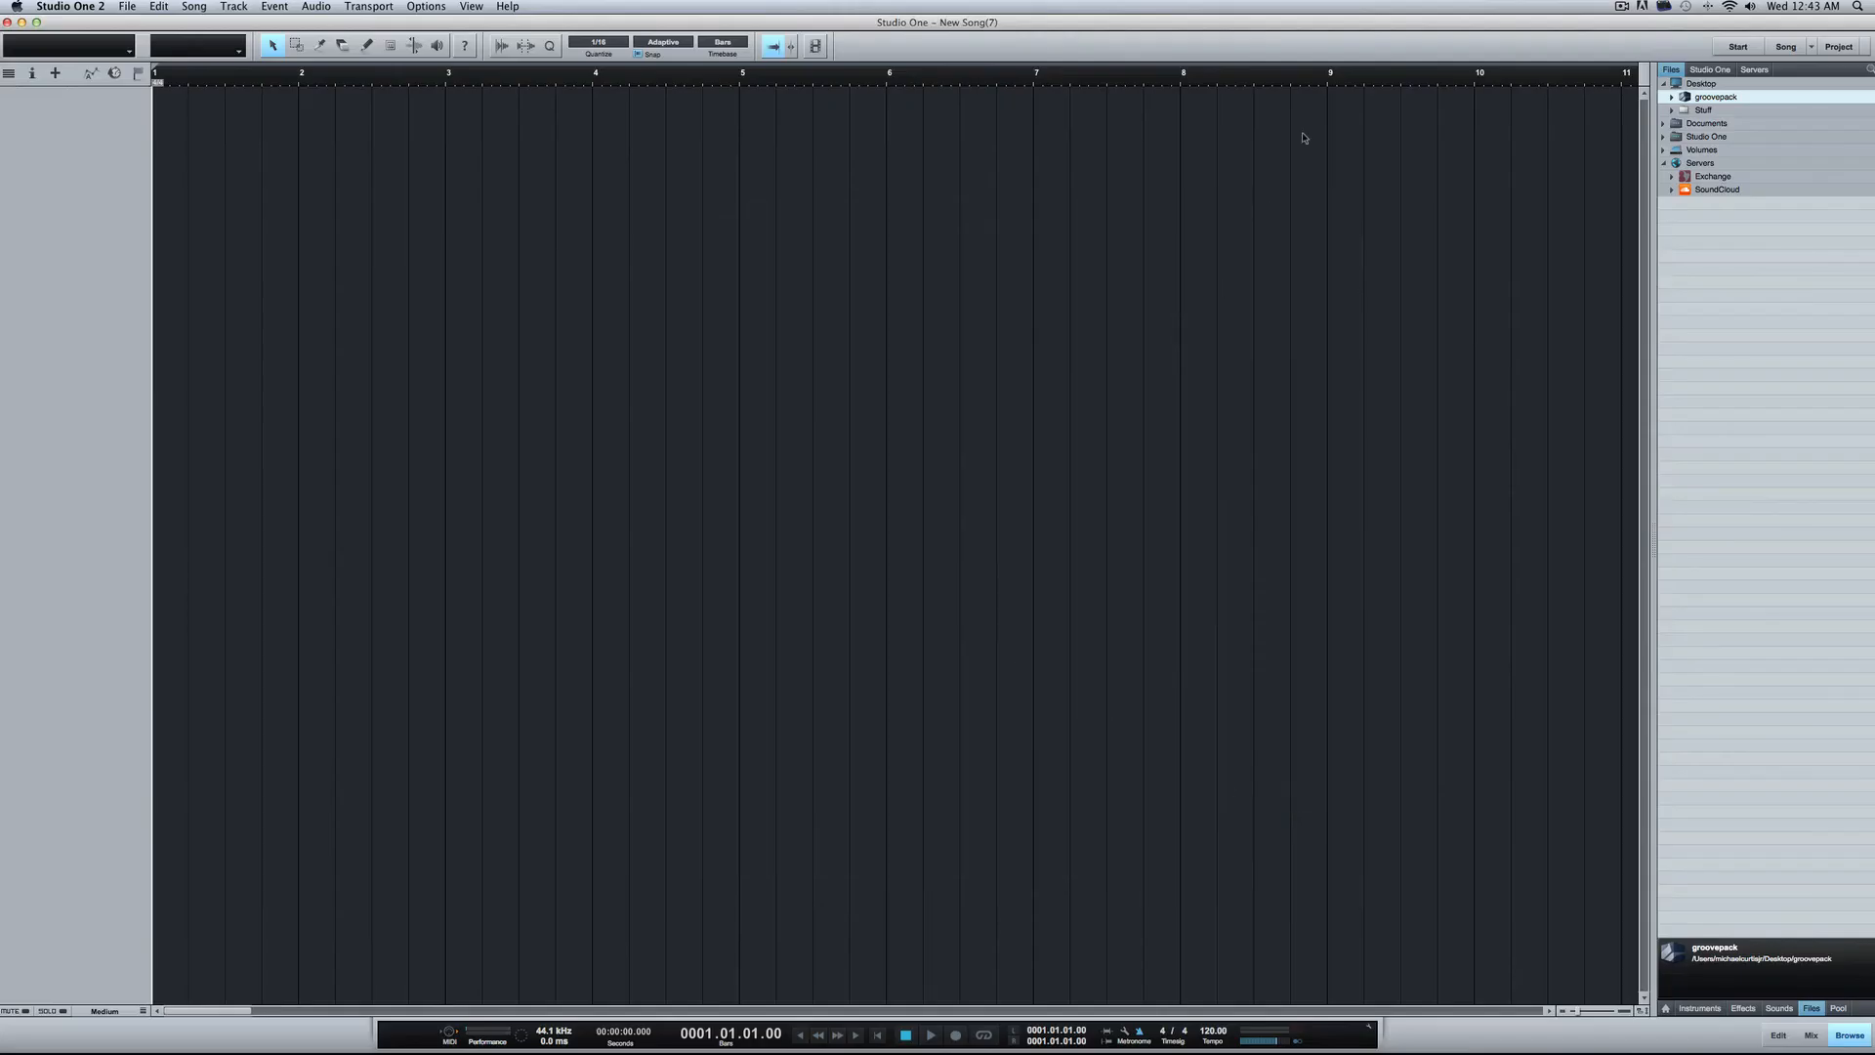
pyautogui.moveTo(1378, 28); pyautogui.dragTo(1174, 20)
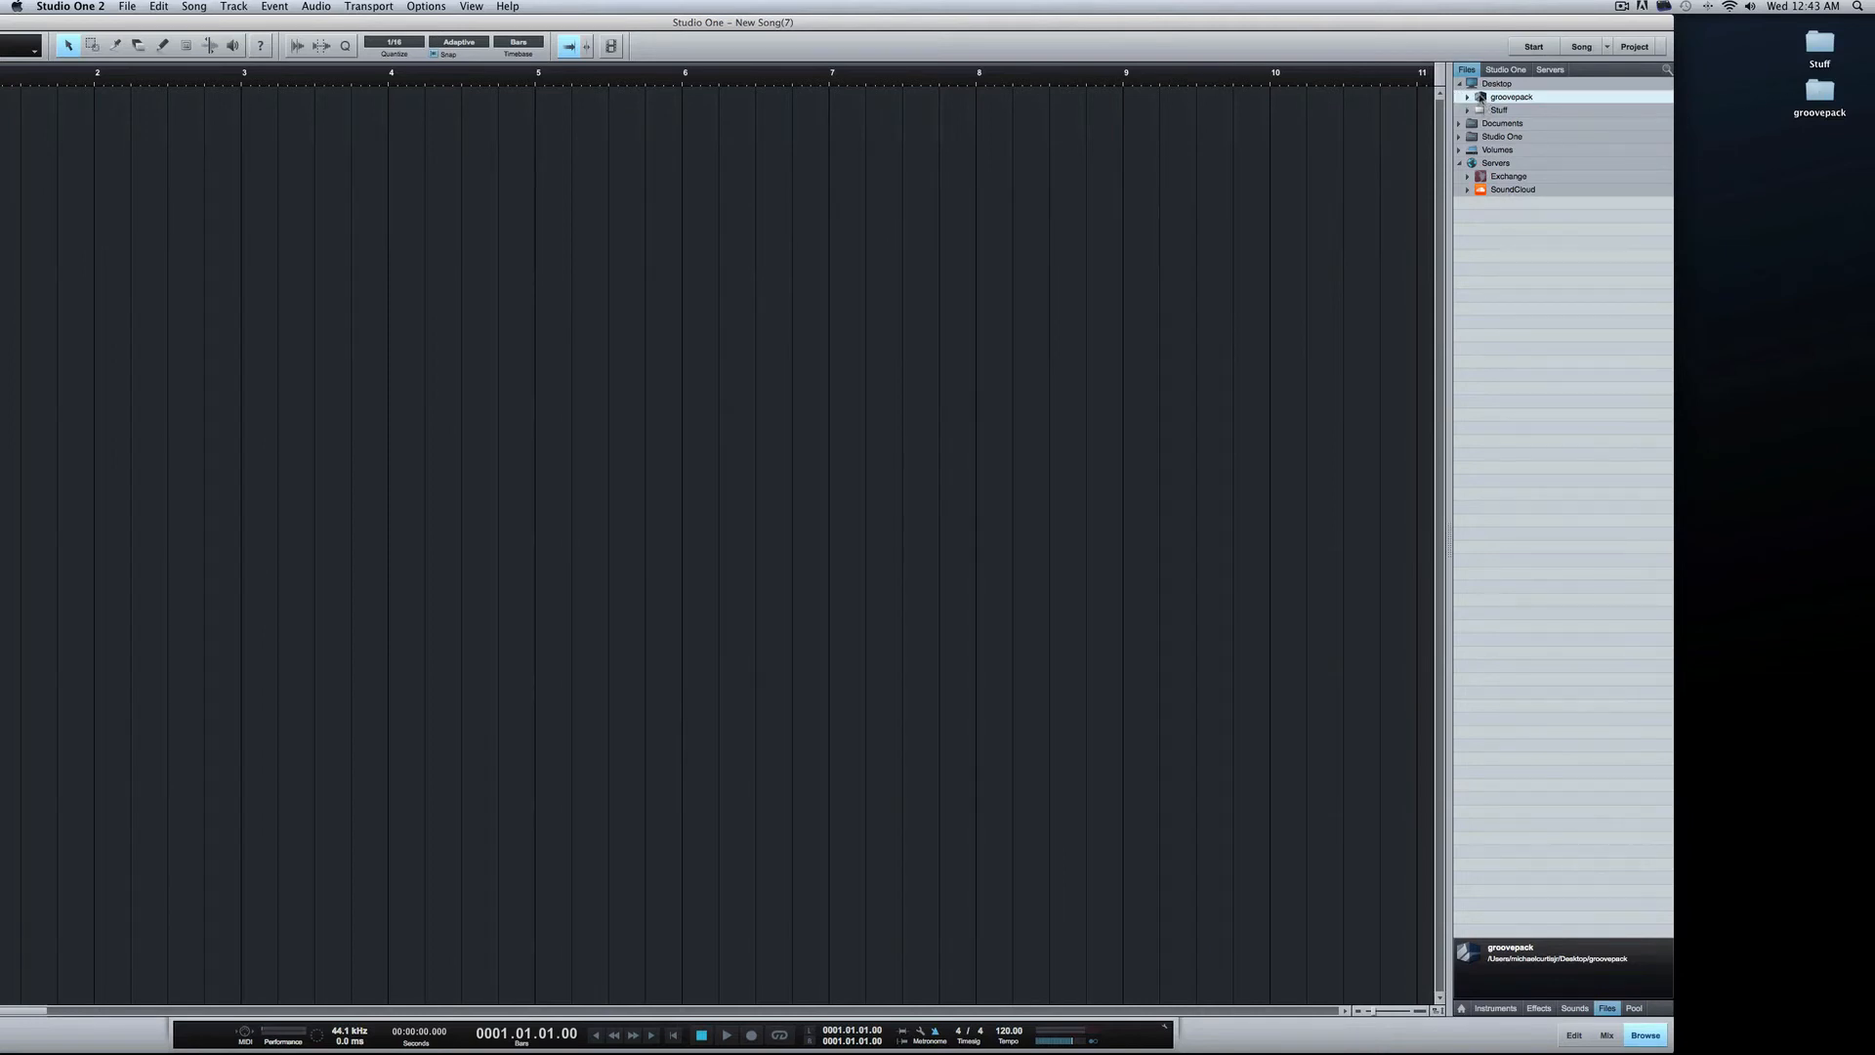
pyautogui.moveTo(1385, 23); pyautogui.dragTo(1538, 16)
# Step: Preview the Drums_to_loop(2) audioloop from the grooves folder of the groovepack sound set
pyautogui.click(1618, 97)
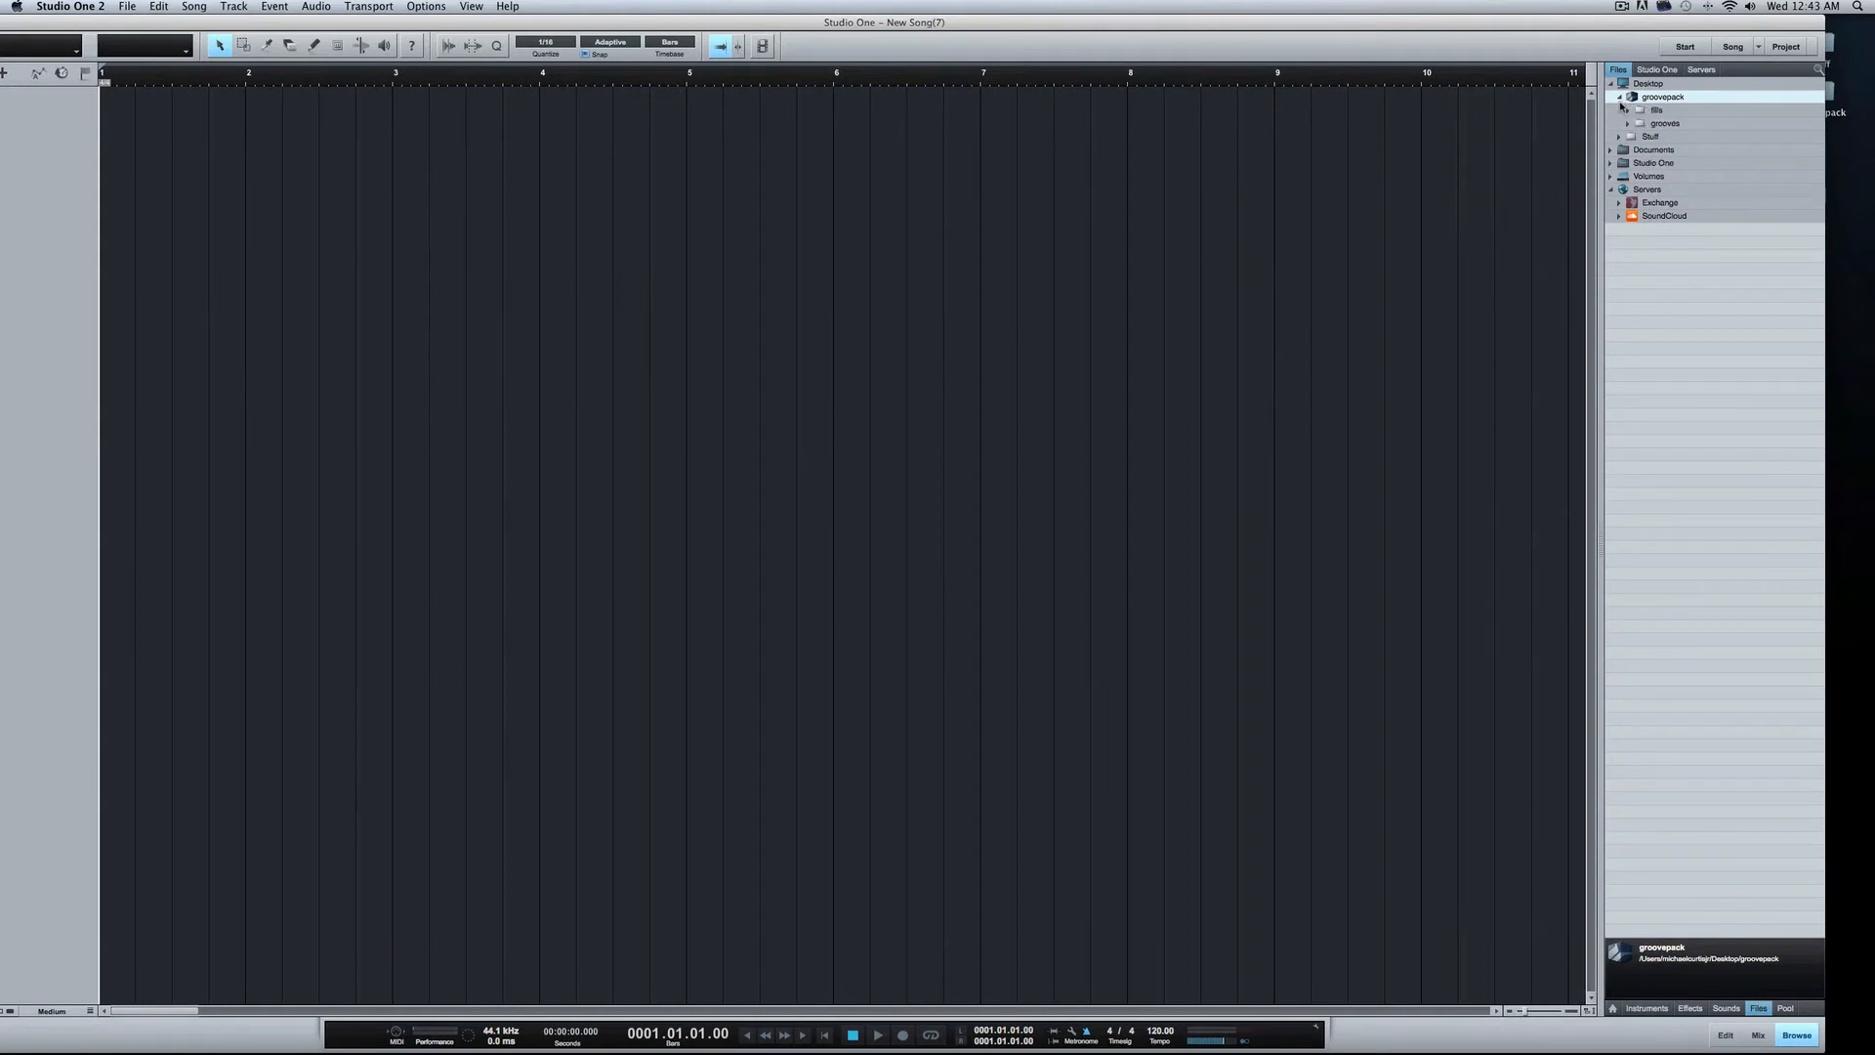
pyautogui.click(1628, 124)
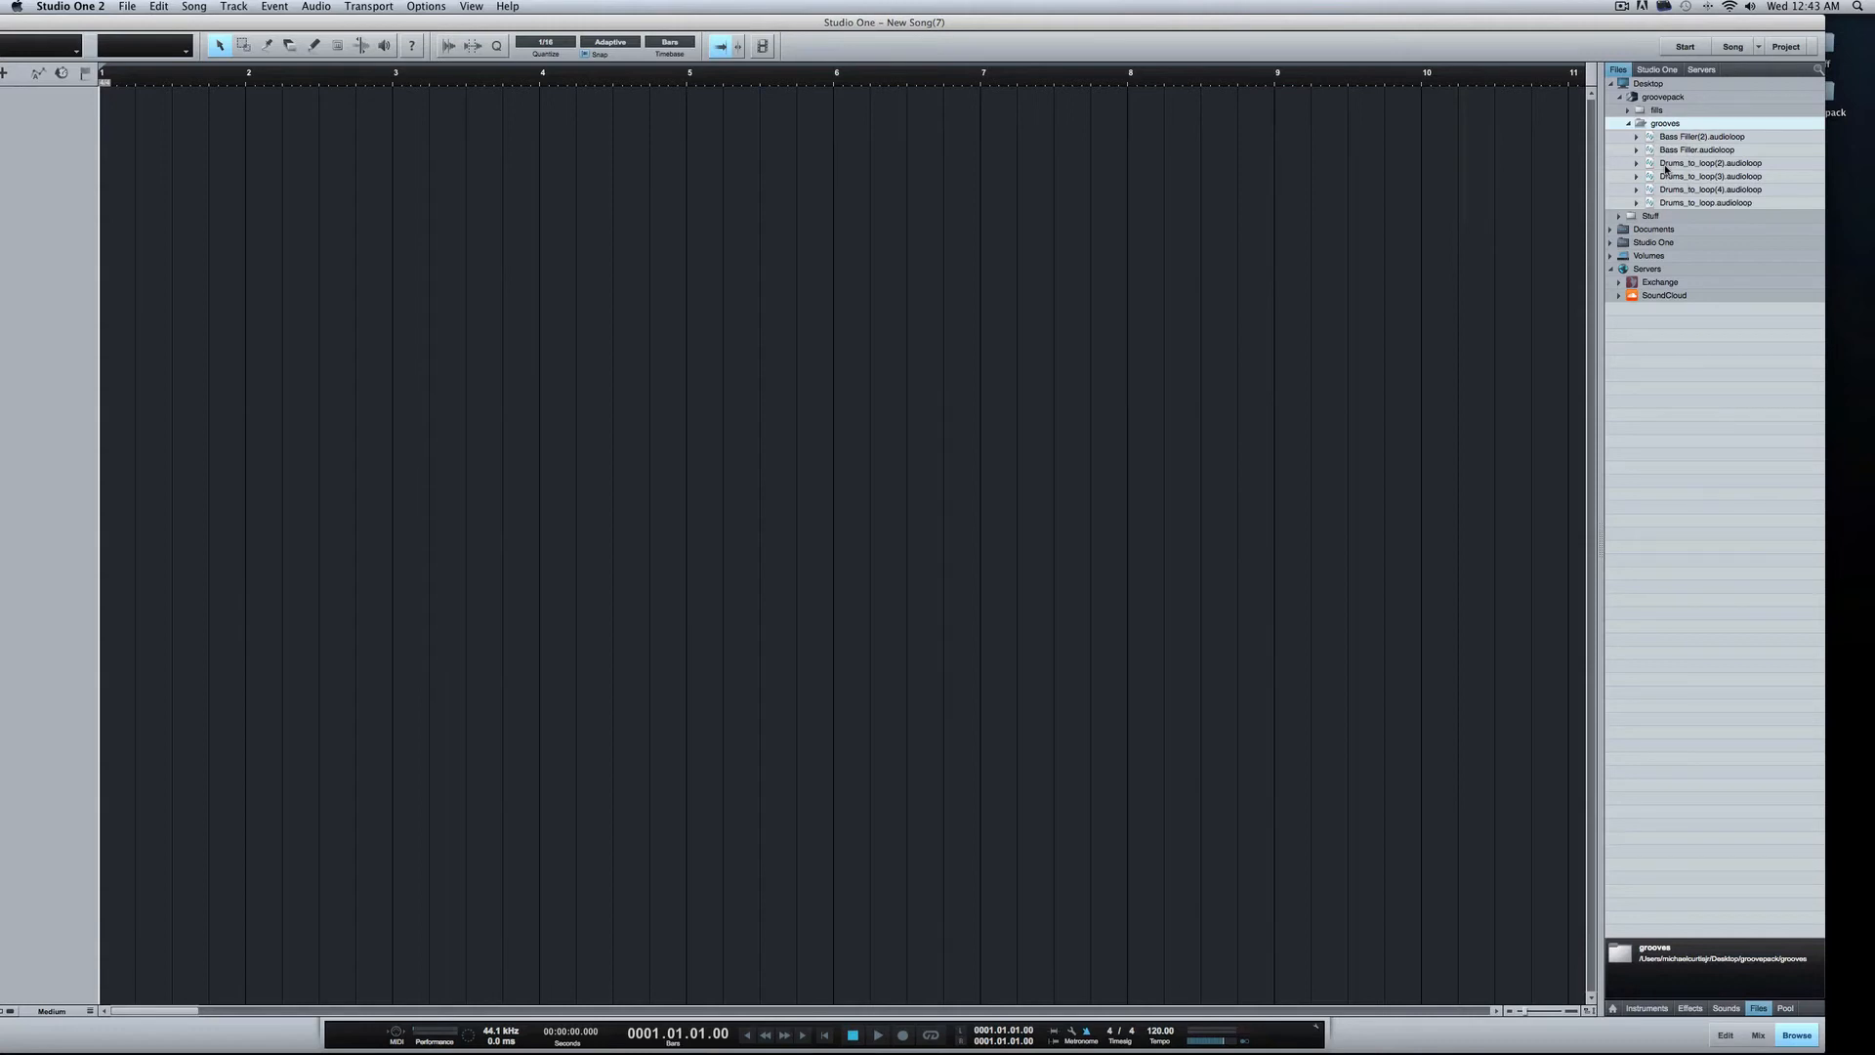
pyautogui.click(1666, 165)
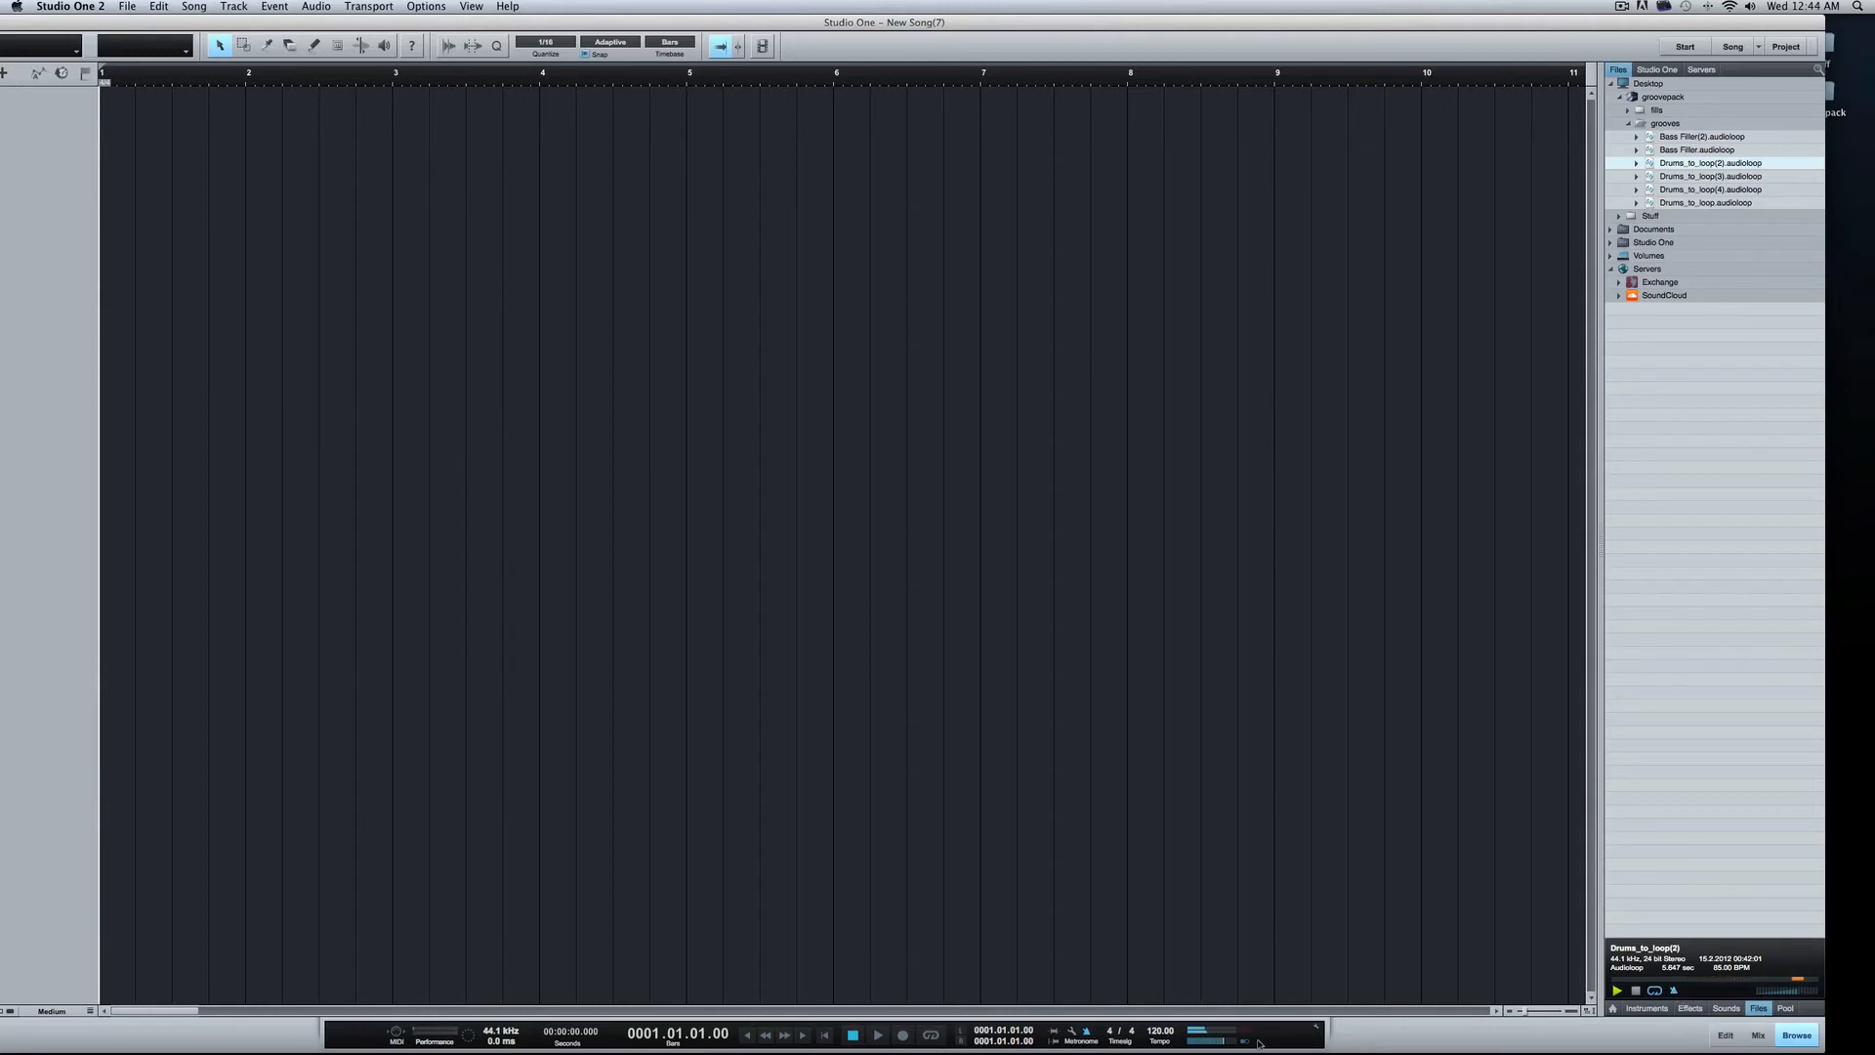
# Step: Try the song tempo at 90 BPM during the loop preview, and set it to 105 BPM
pyautogui.click(1152, 1031)
pyautogui.write('90')
pyautogui.press('Return')
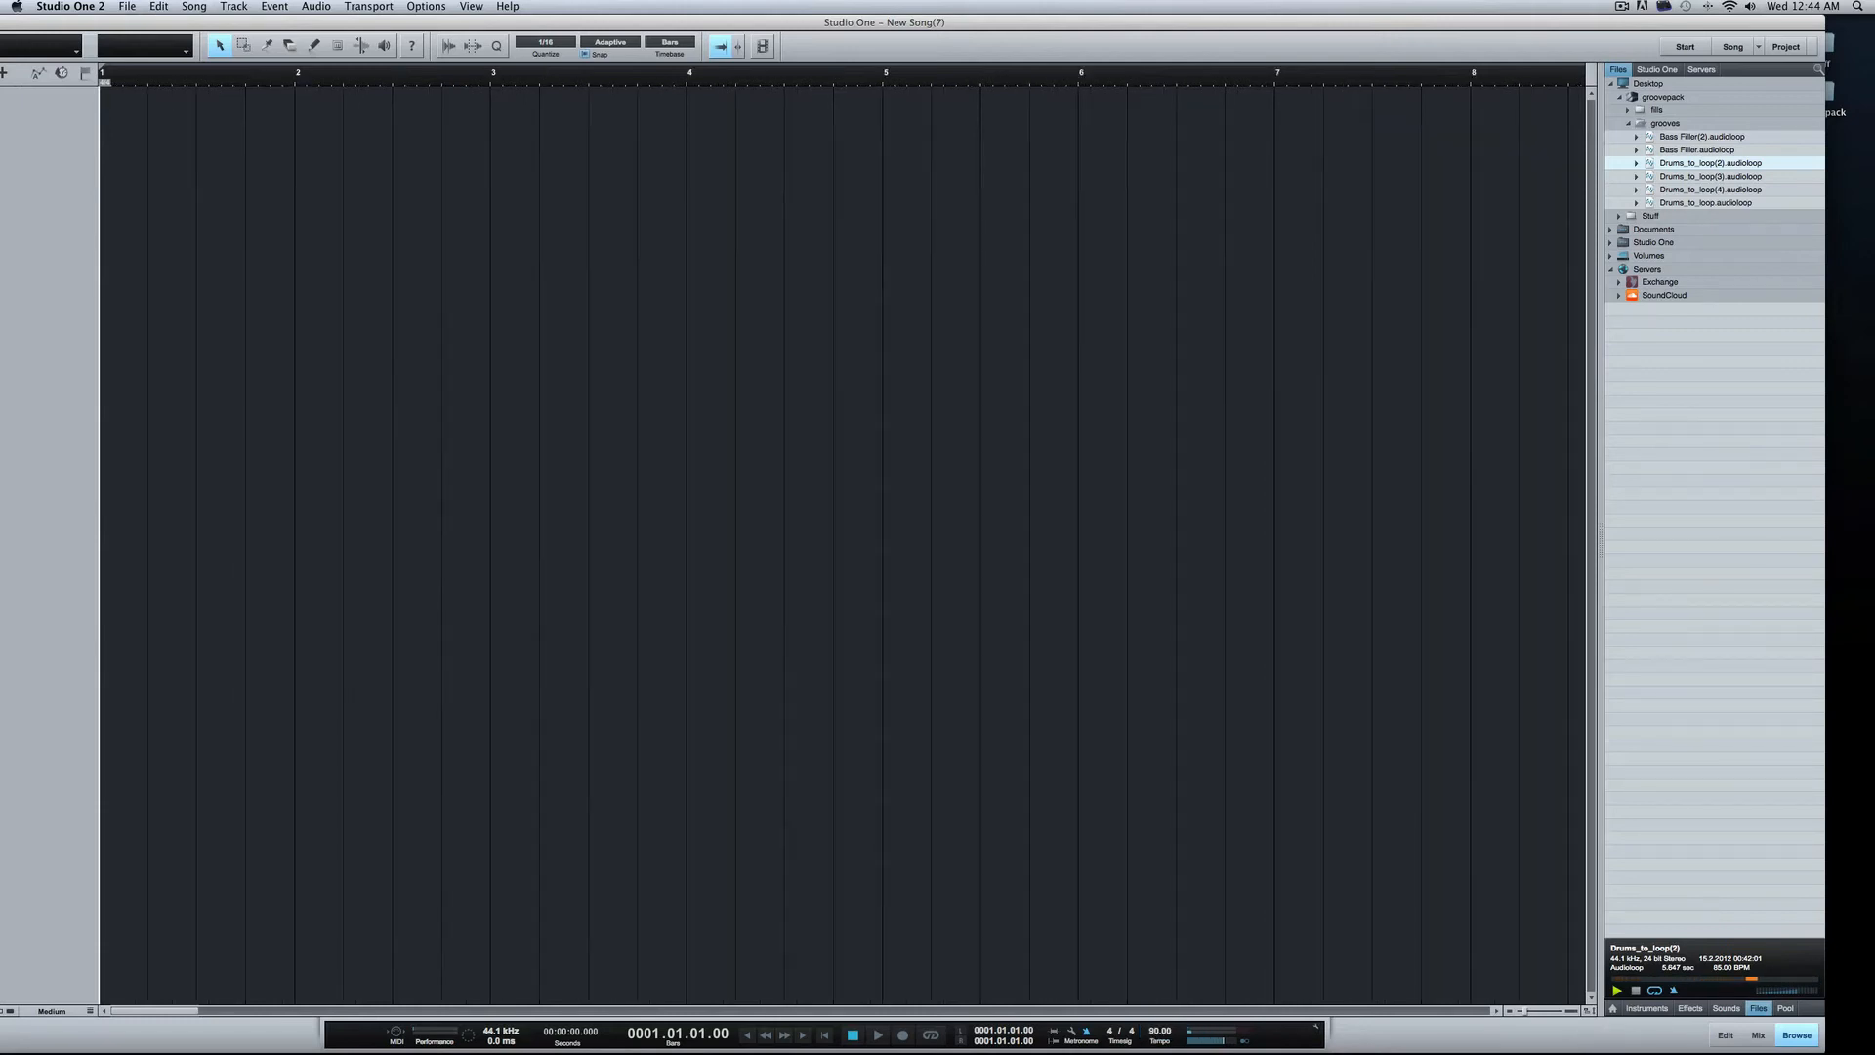
pyautogui.click(1168, 1034)
pyautogui.write('105')
pyautogui.press('Return')
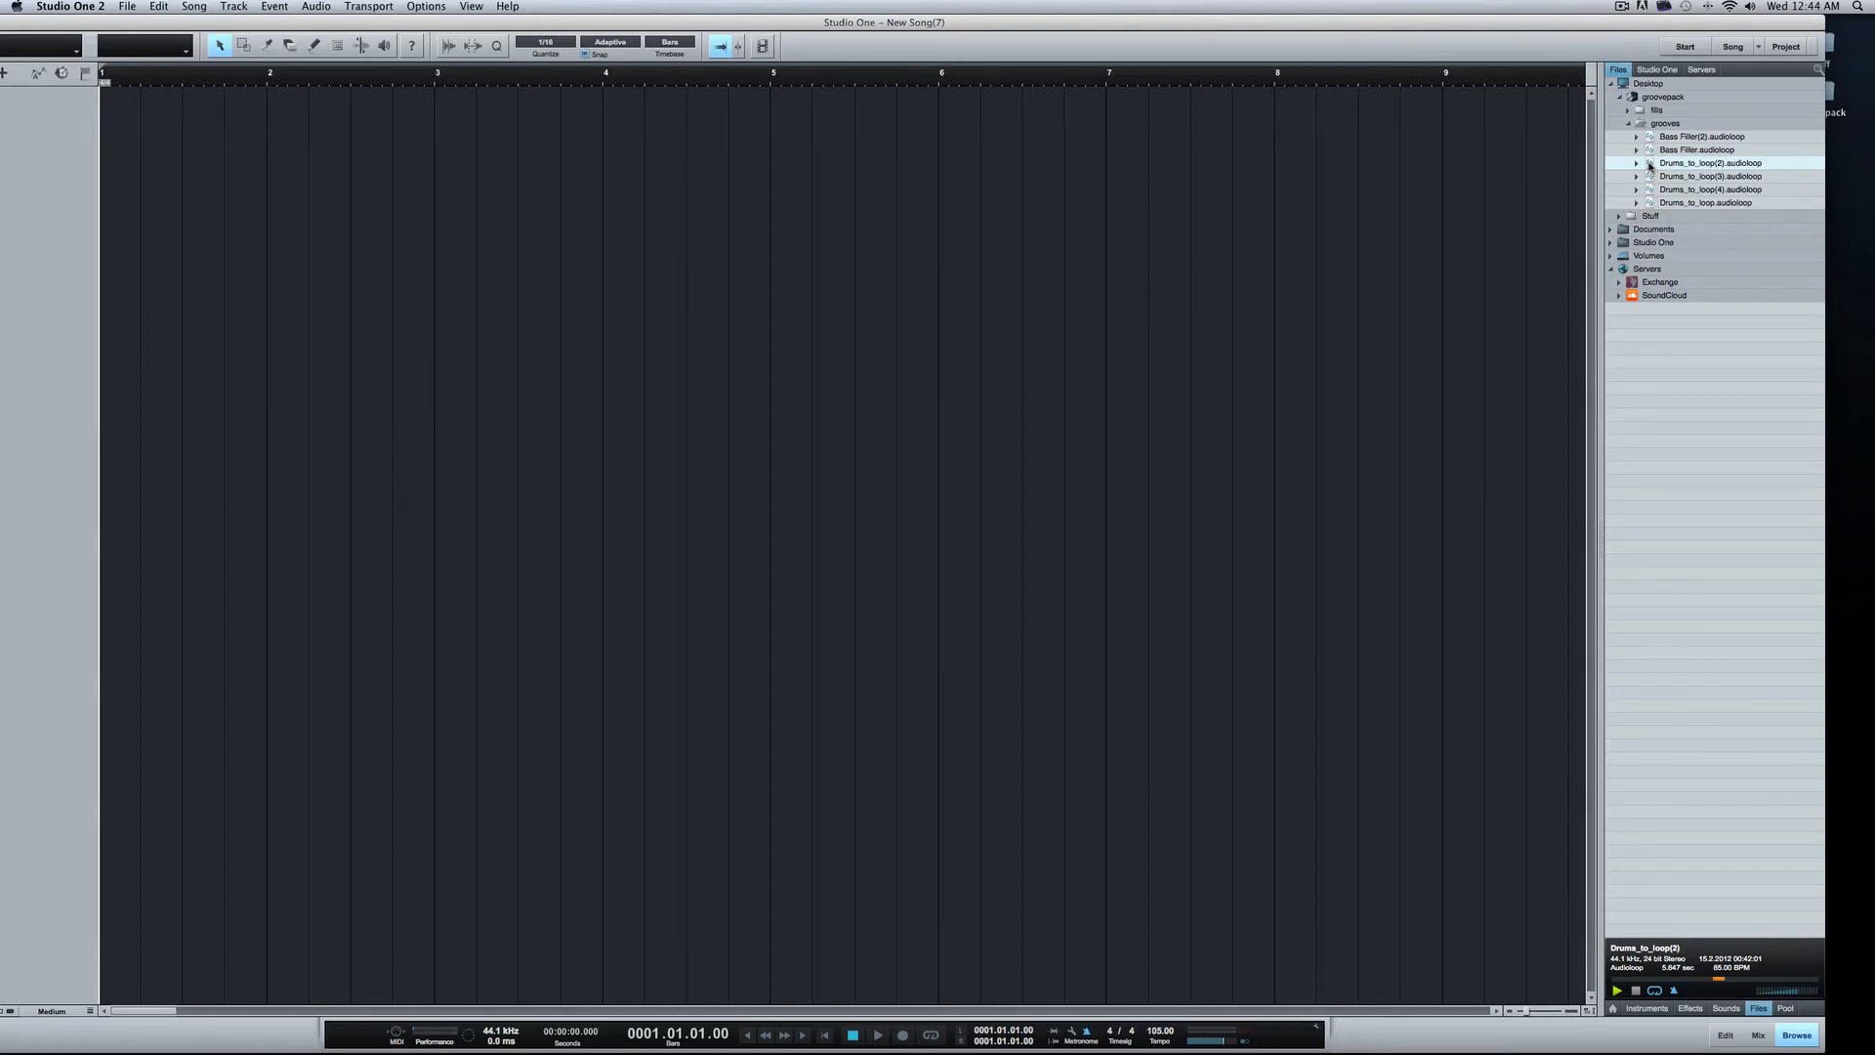
# Step: Place Drums_to_loop(2) at bar 1 on a new track and duplicate it twice, filling bars 1 to 7
pyautogui.moveTo(1649, 166); pyautogui.dragTo(103, 136)
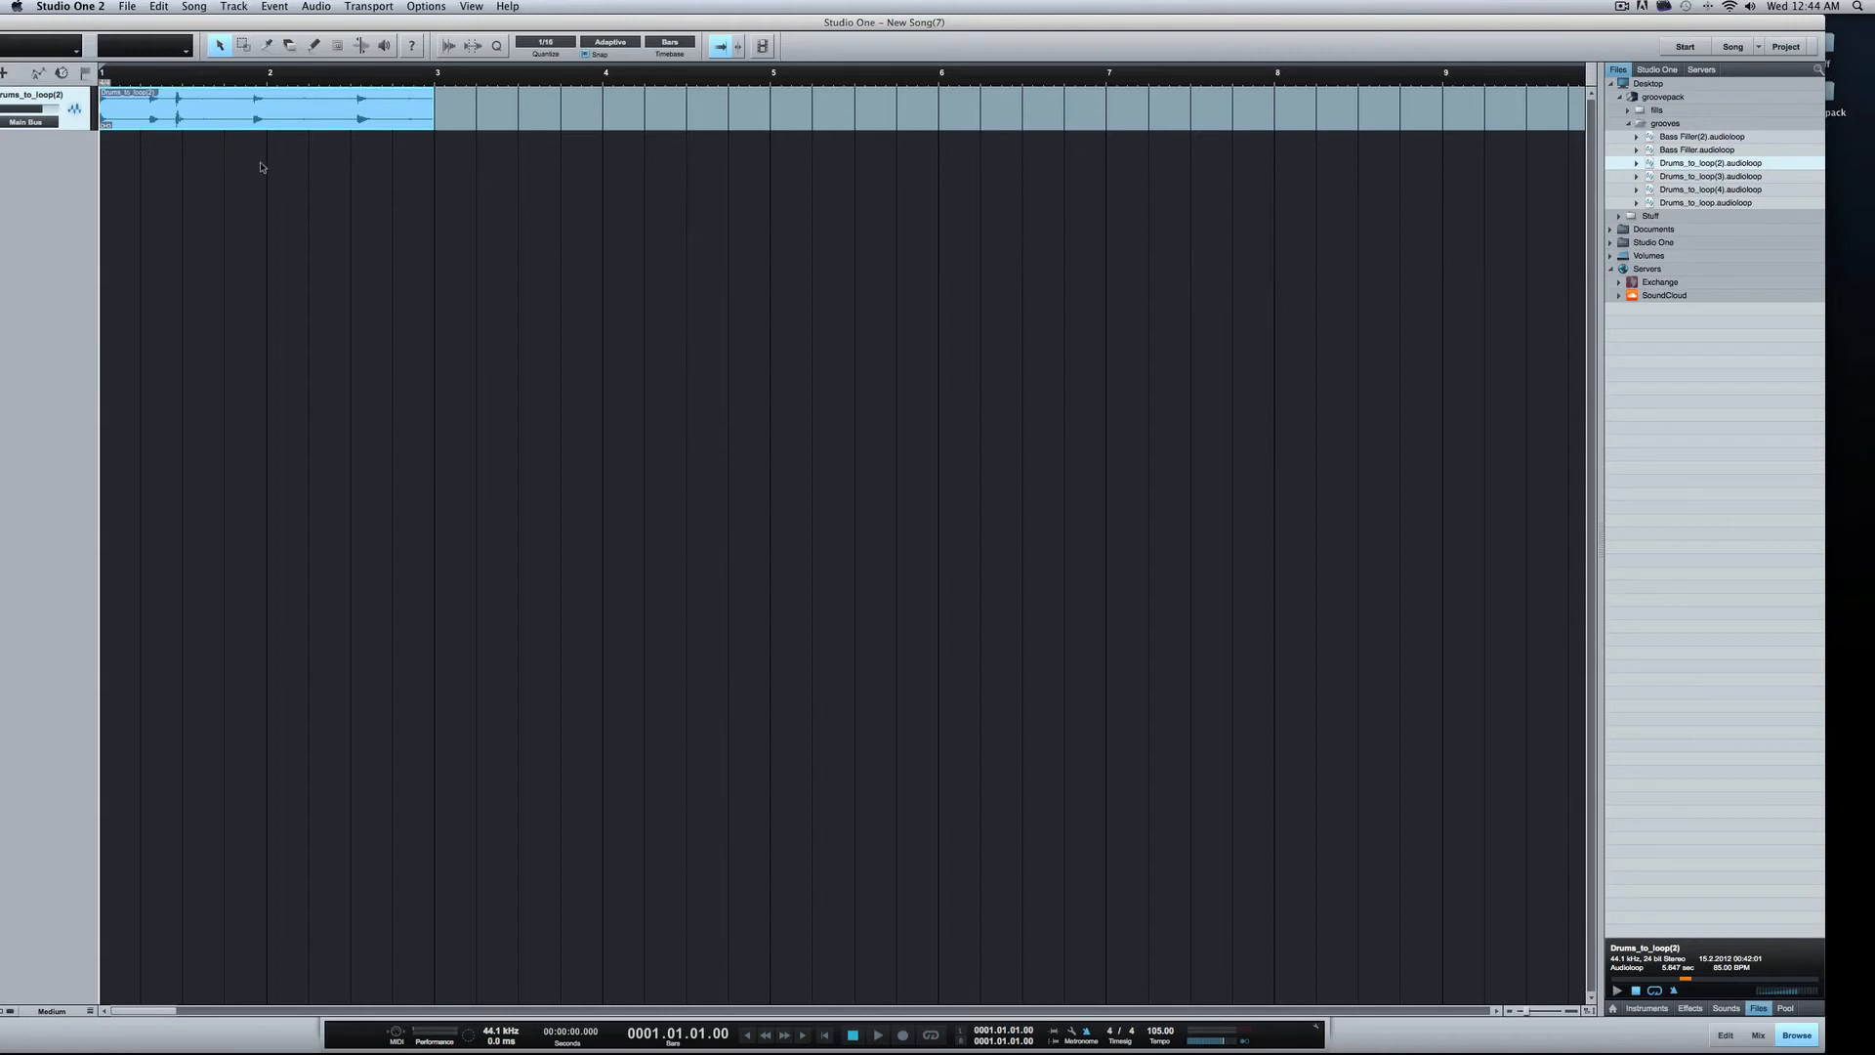
pyautogui.press('d')
pyautogui.press('d')
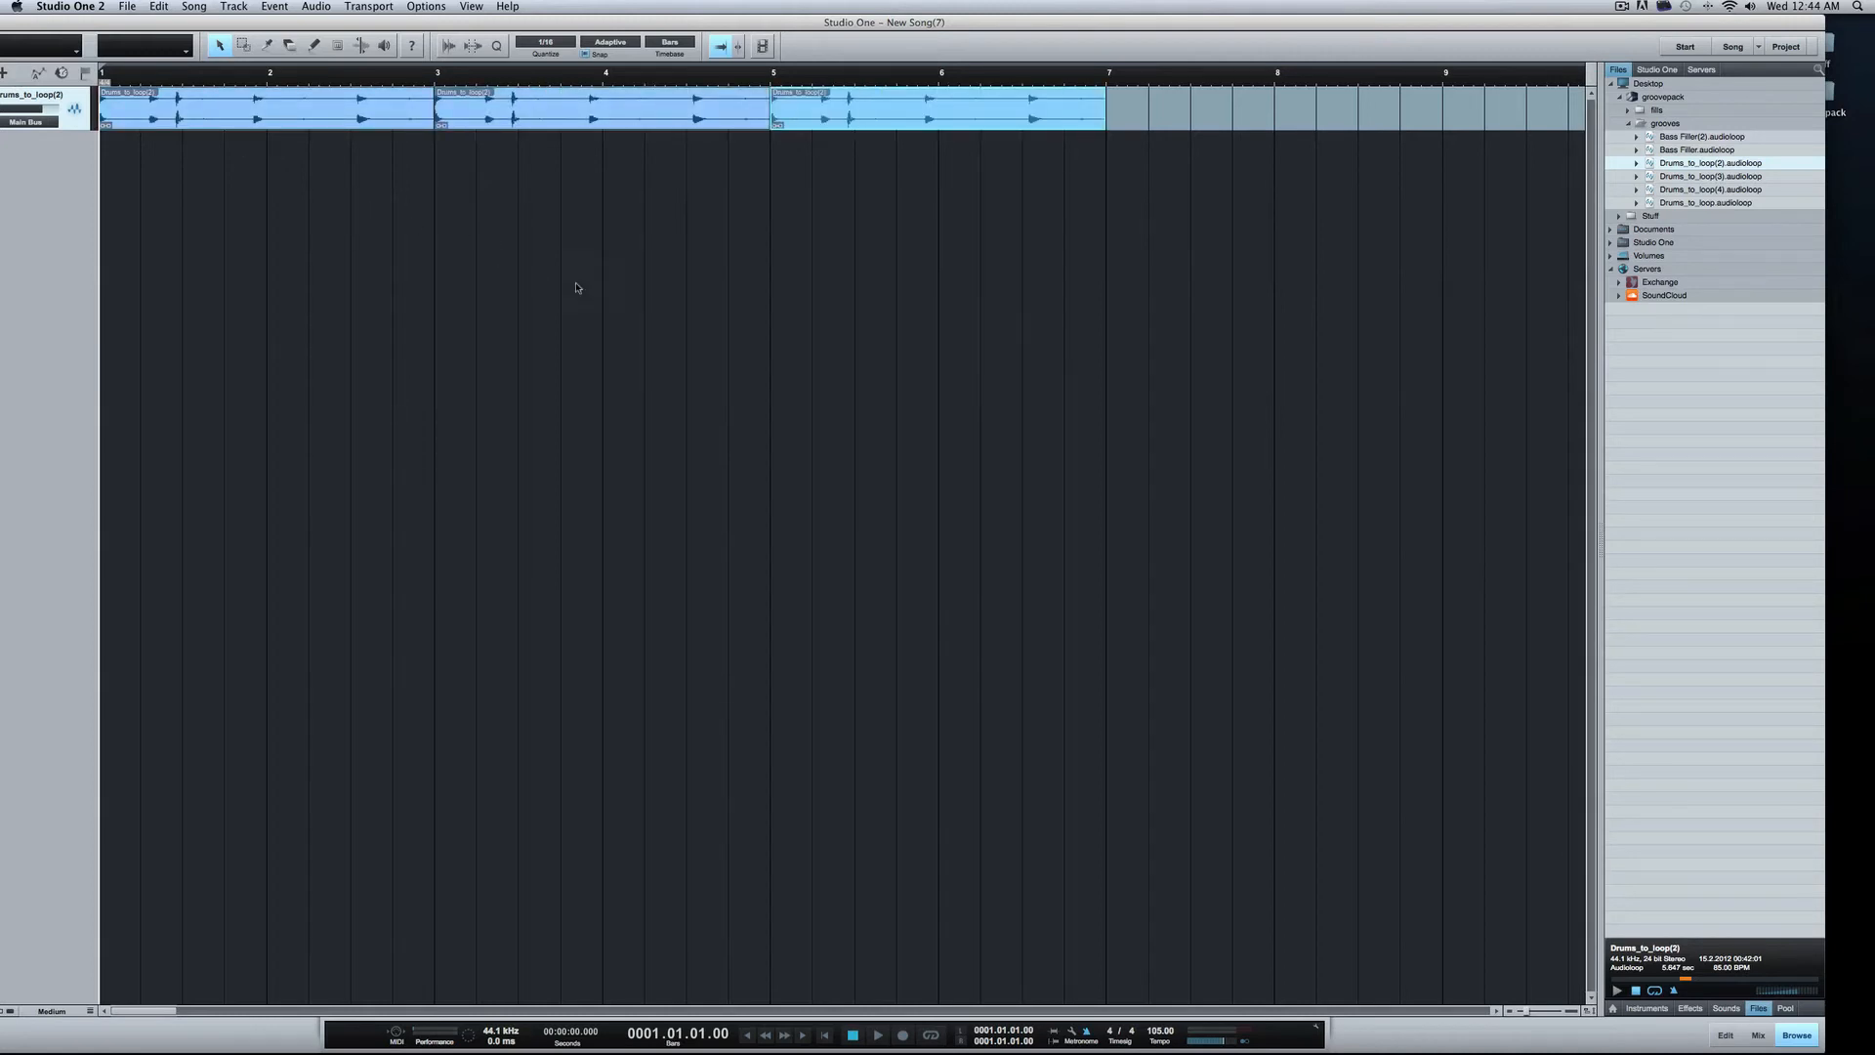
# Step: Add Drums_to_loop(4) at bar 7 and Drums_to_loop(3) at bar 8 on the drum track, and play the arrangement
pyautogui.click(1690, 178)
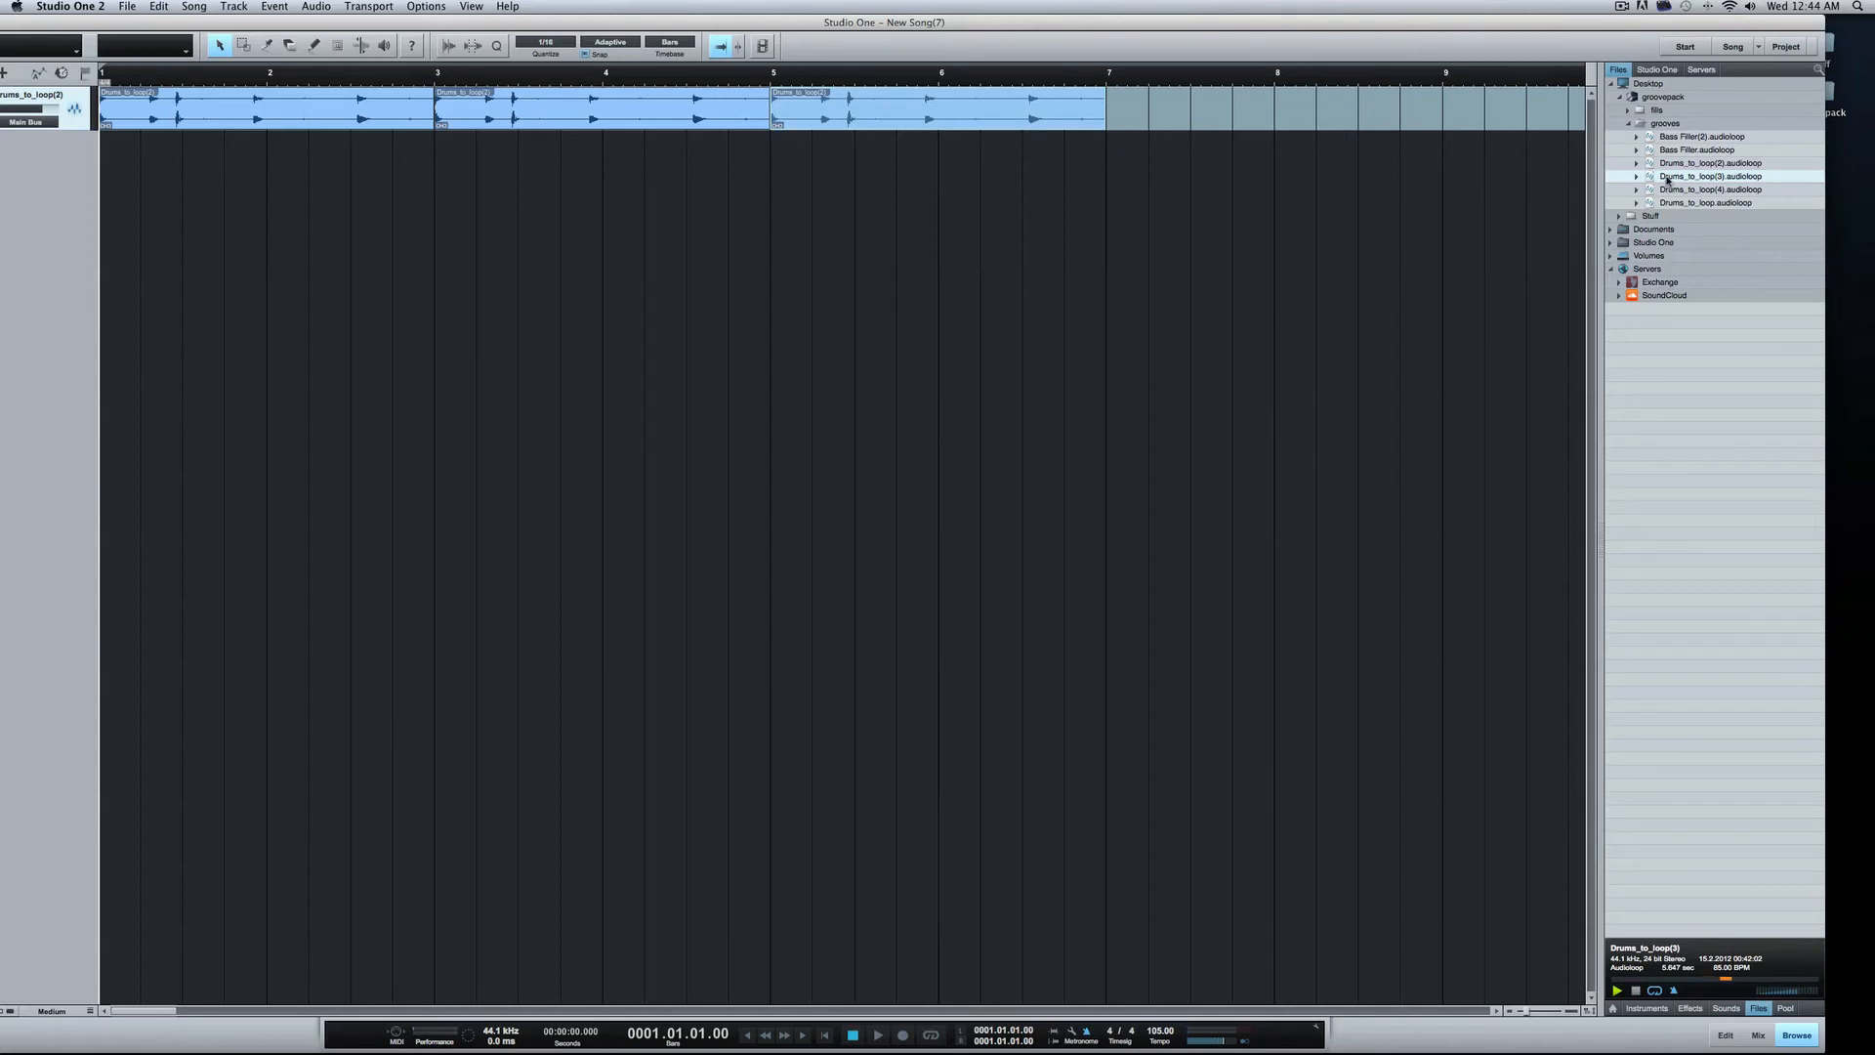
pyautogui.click(1676, 190)
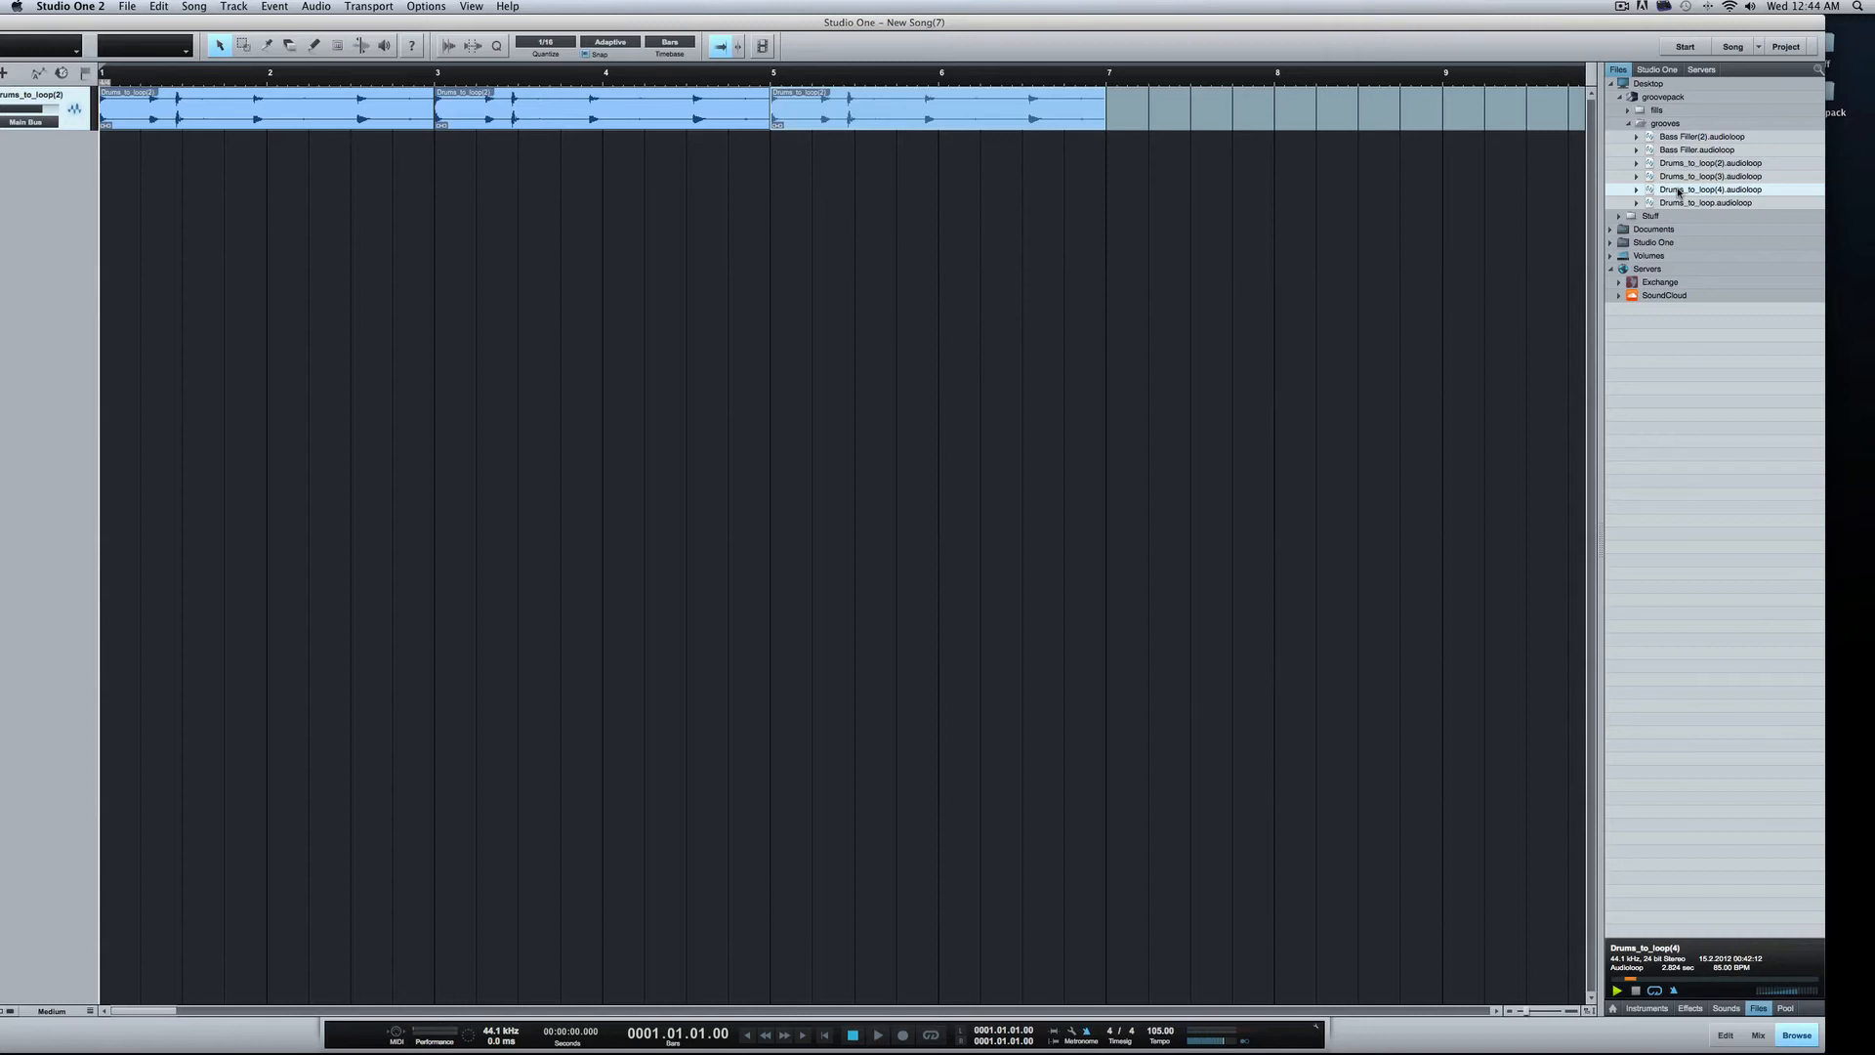
pyautogui.moveTo(1677, 191); pyautogui.dragTo(1104, 111)
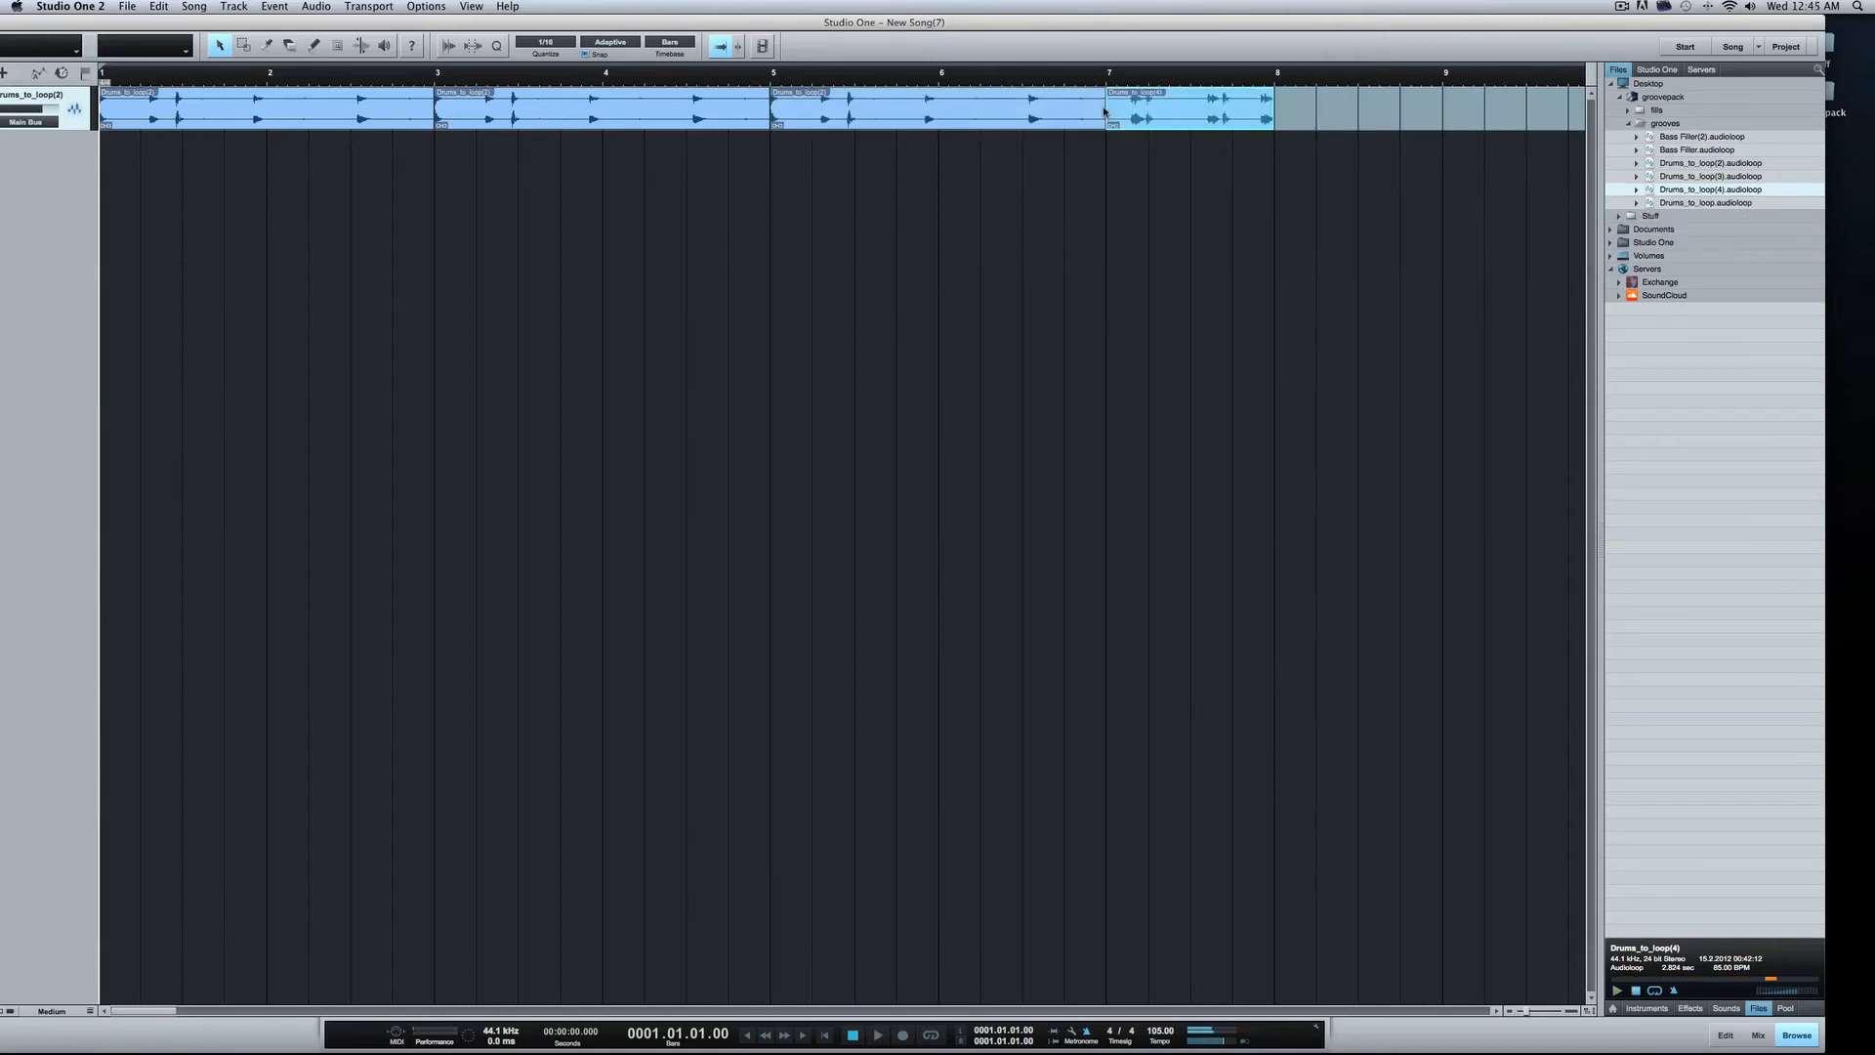
pyautogui.click(1677, 181)
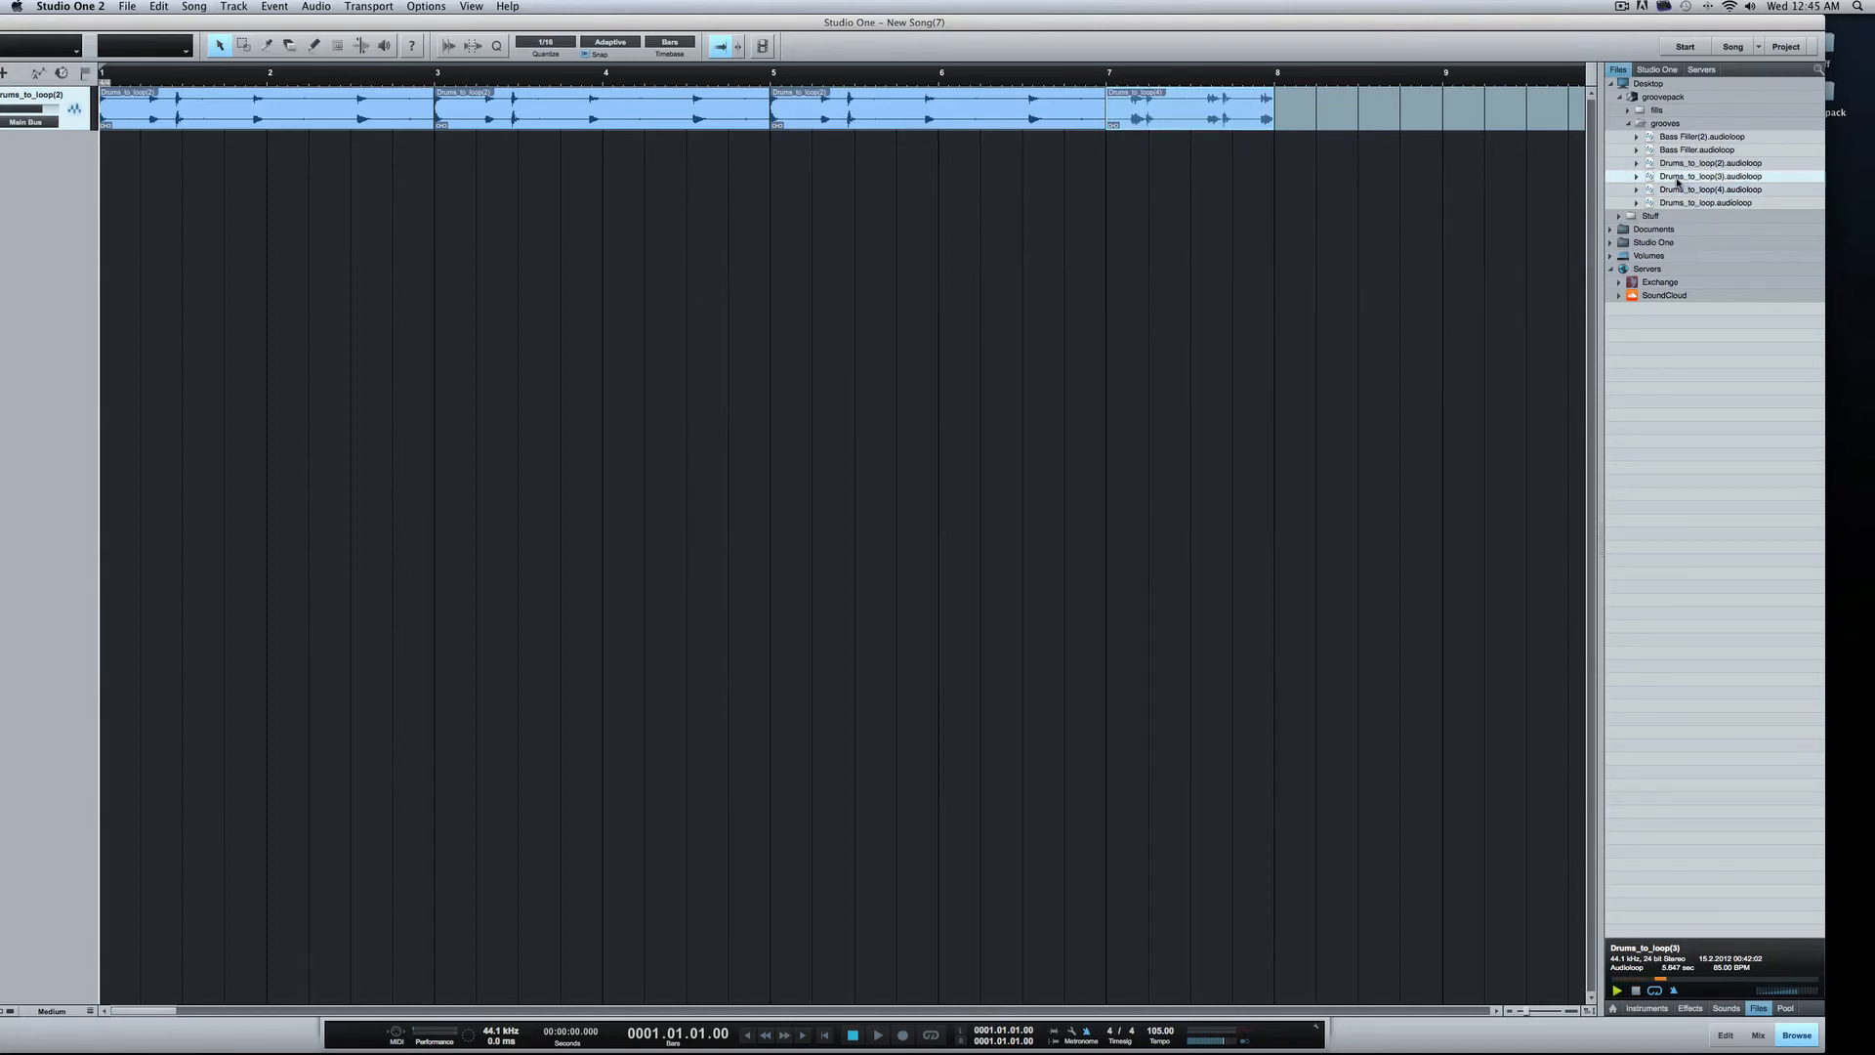
pyautogui.moveTo(1678, 181); pyautogui.dragTo(1276, 101)
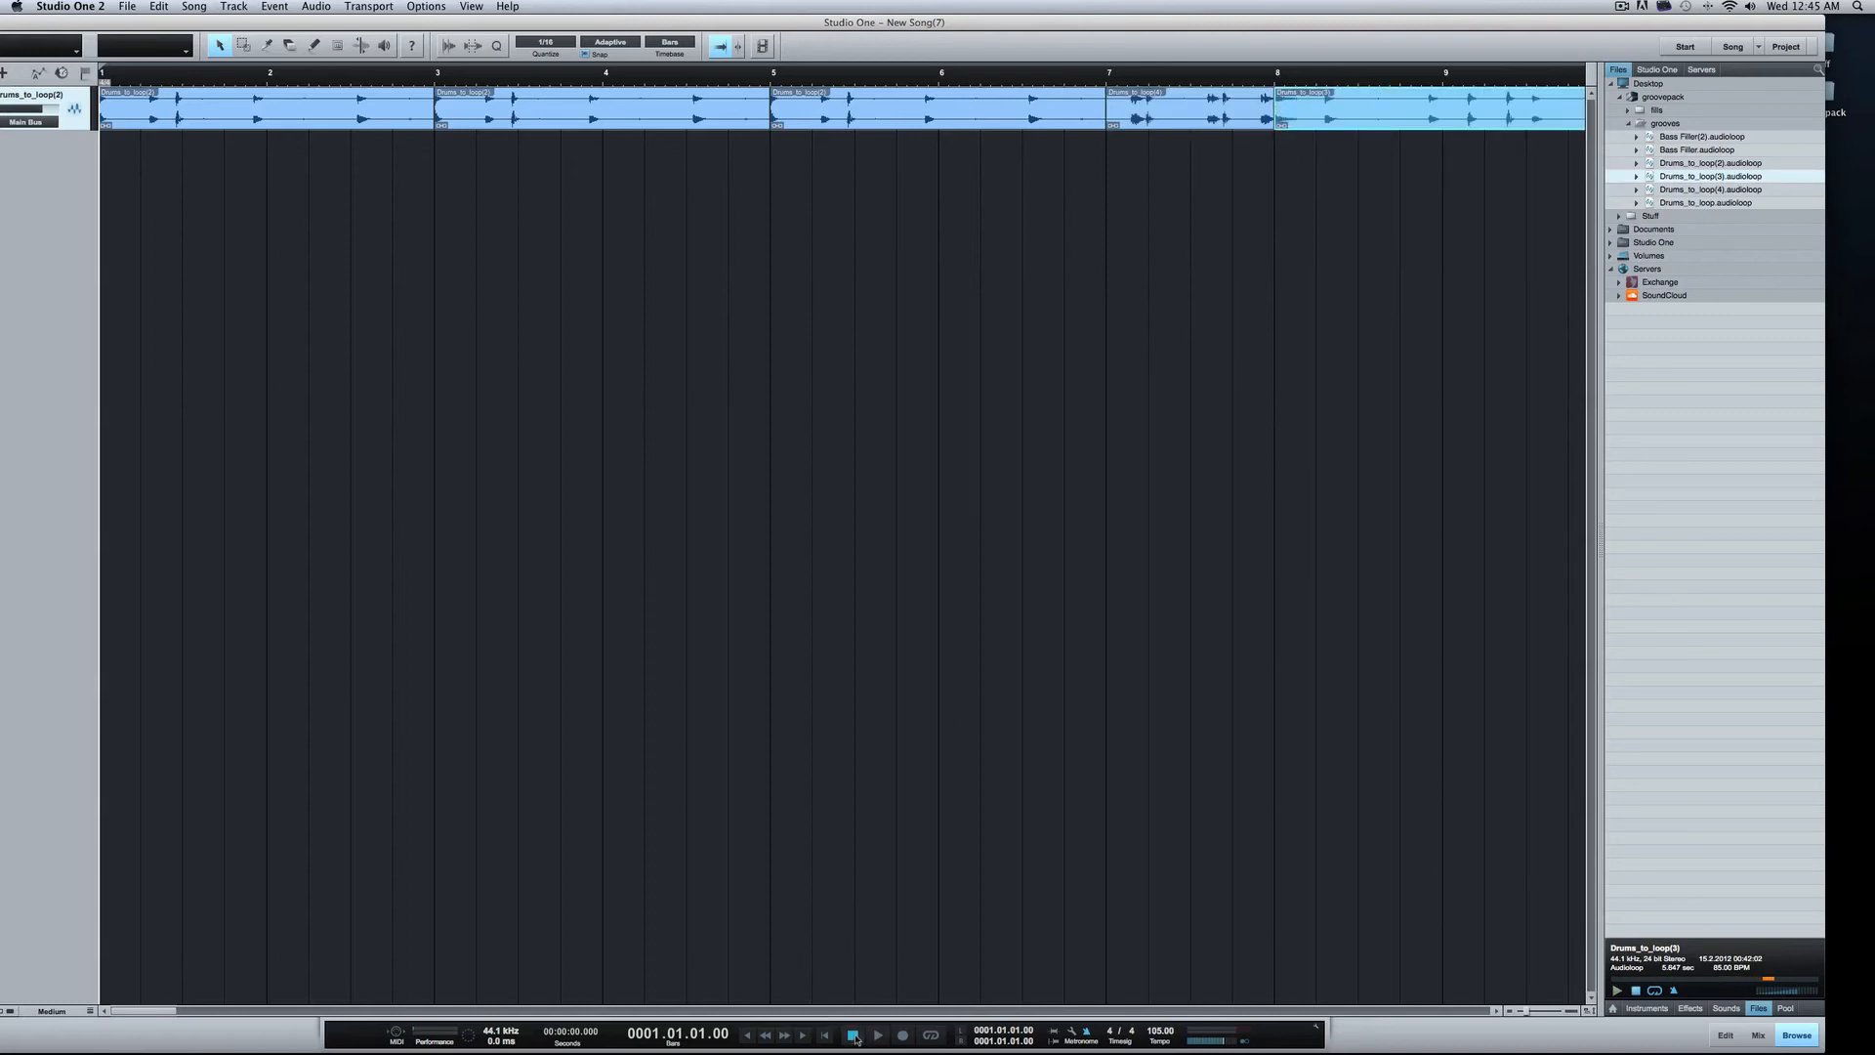
pyautogui.click(876, 1040)
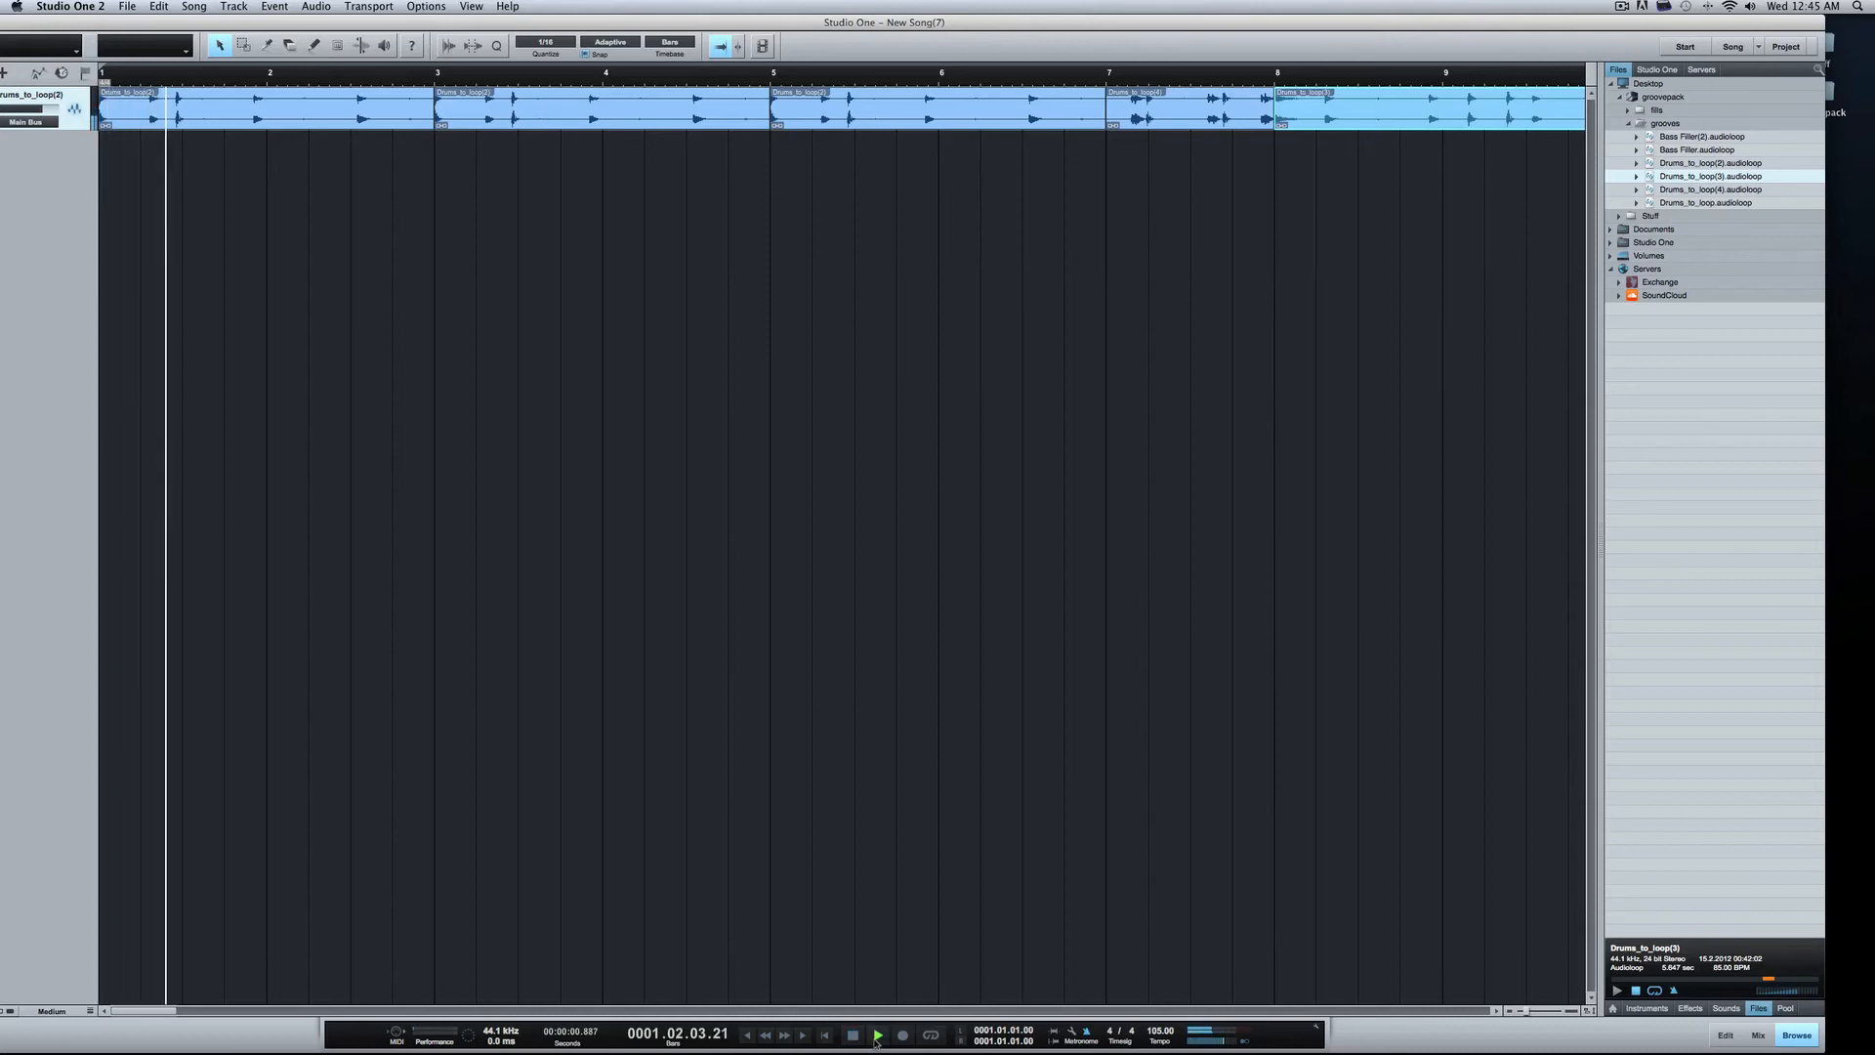
# Step: Show the track inspector, enable Stretch events for the Drums_to_loop(3) event at bar 8, and play briefly from the song start
pyautogui.press('space')
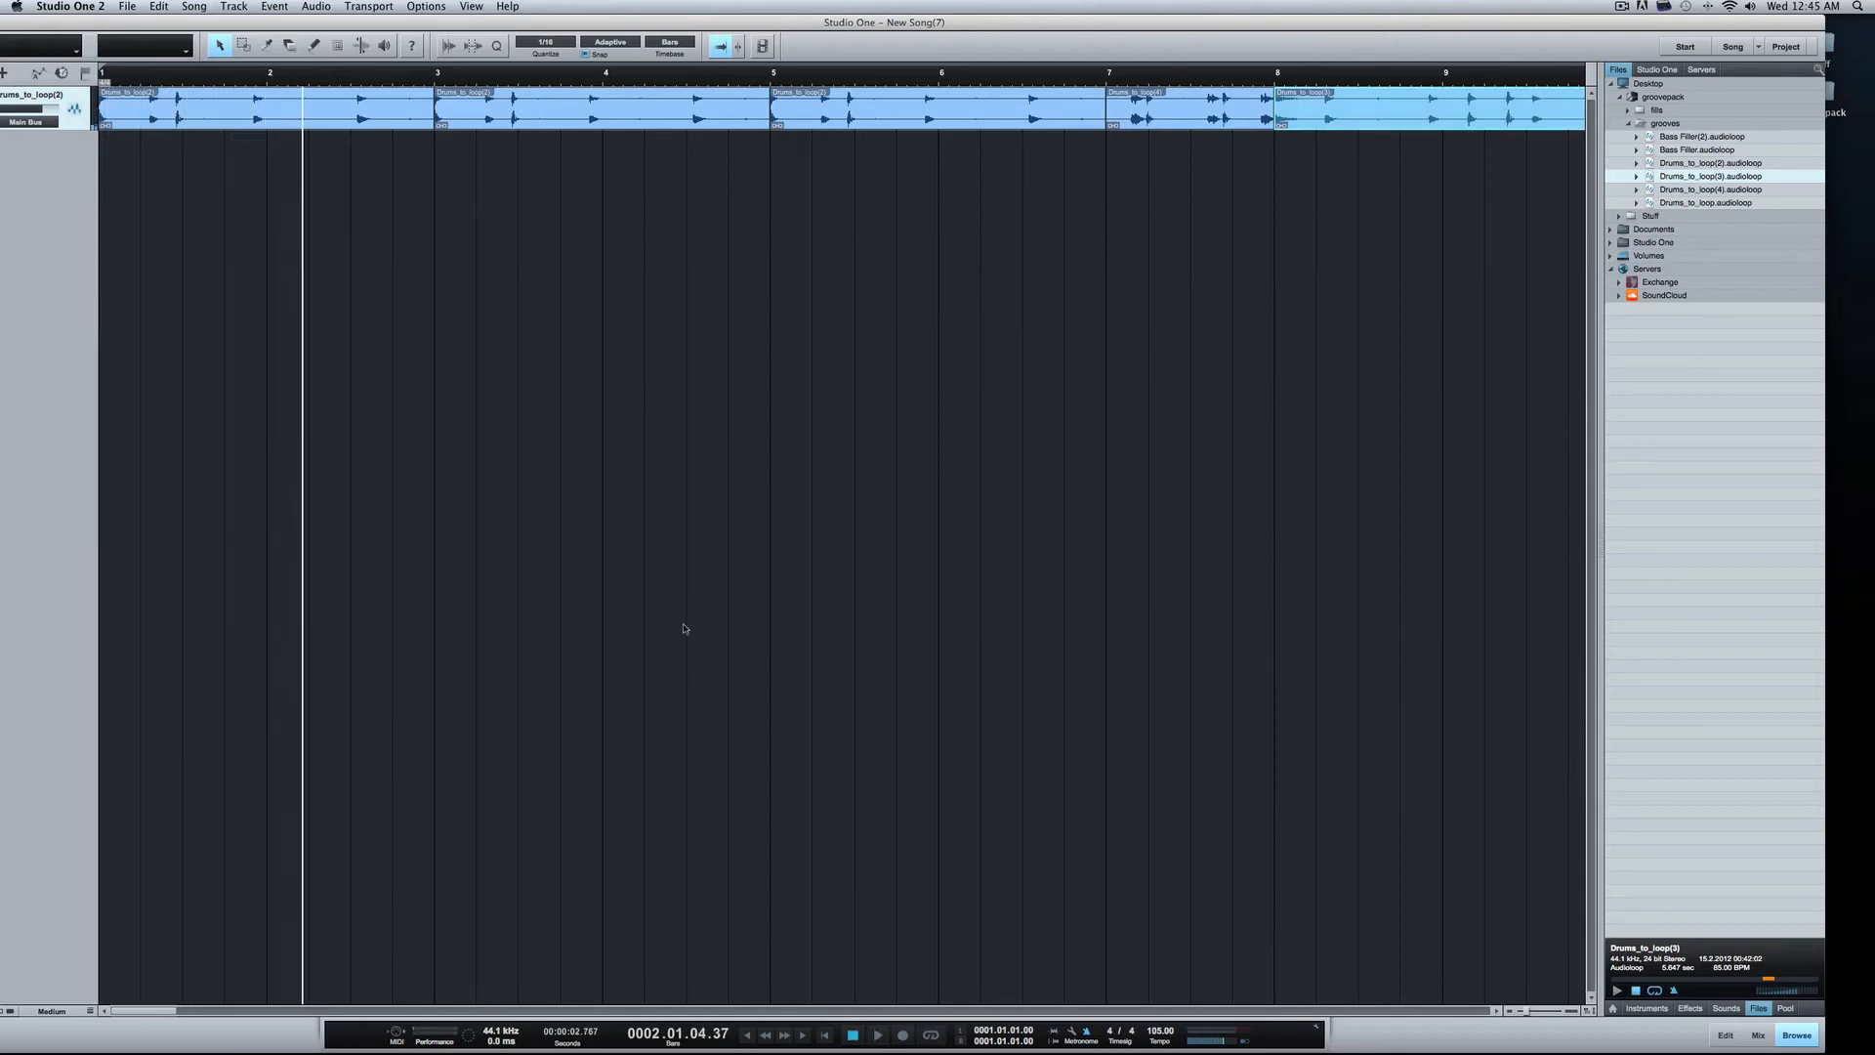
pyautogui.moveTo(340, 31); pyautogui.dragTo(397, 30)
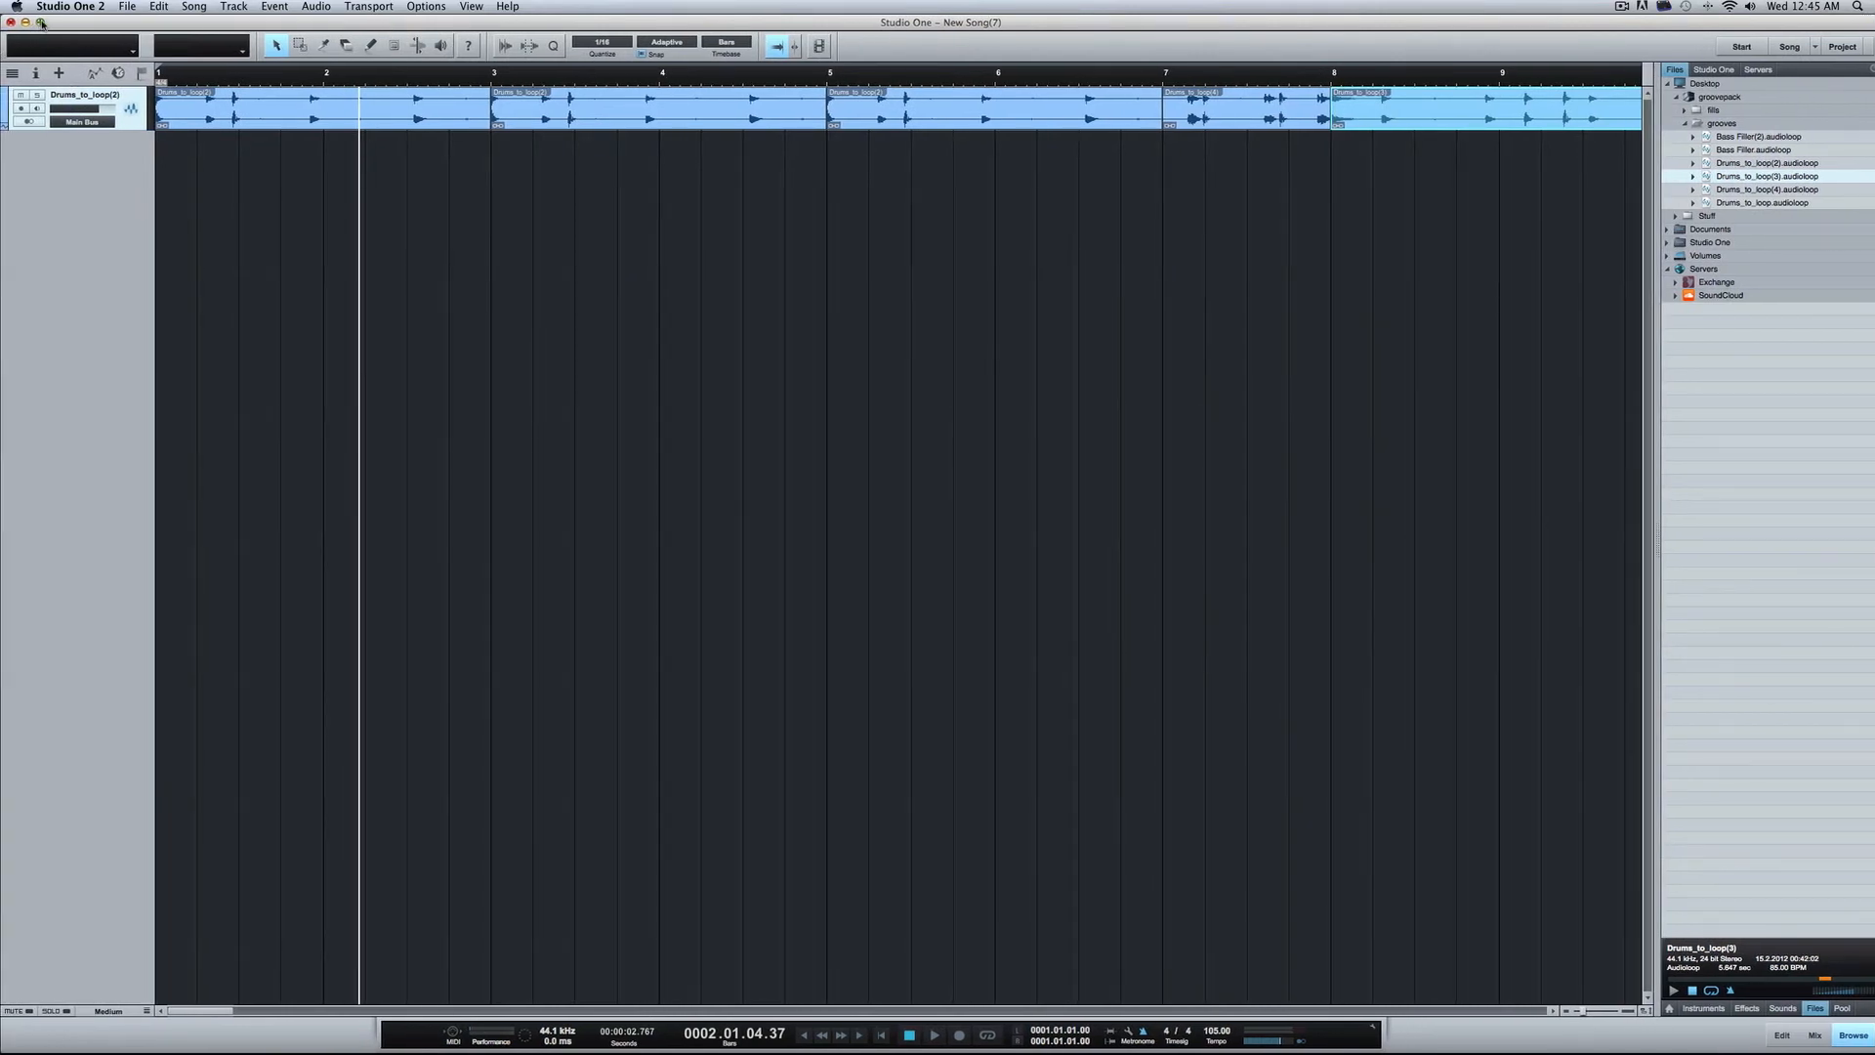
pyautogui.click(43, 76)
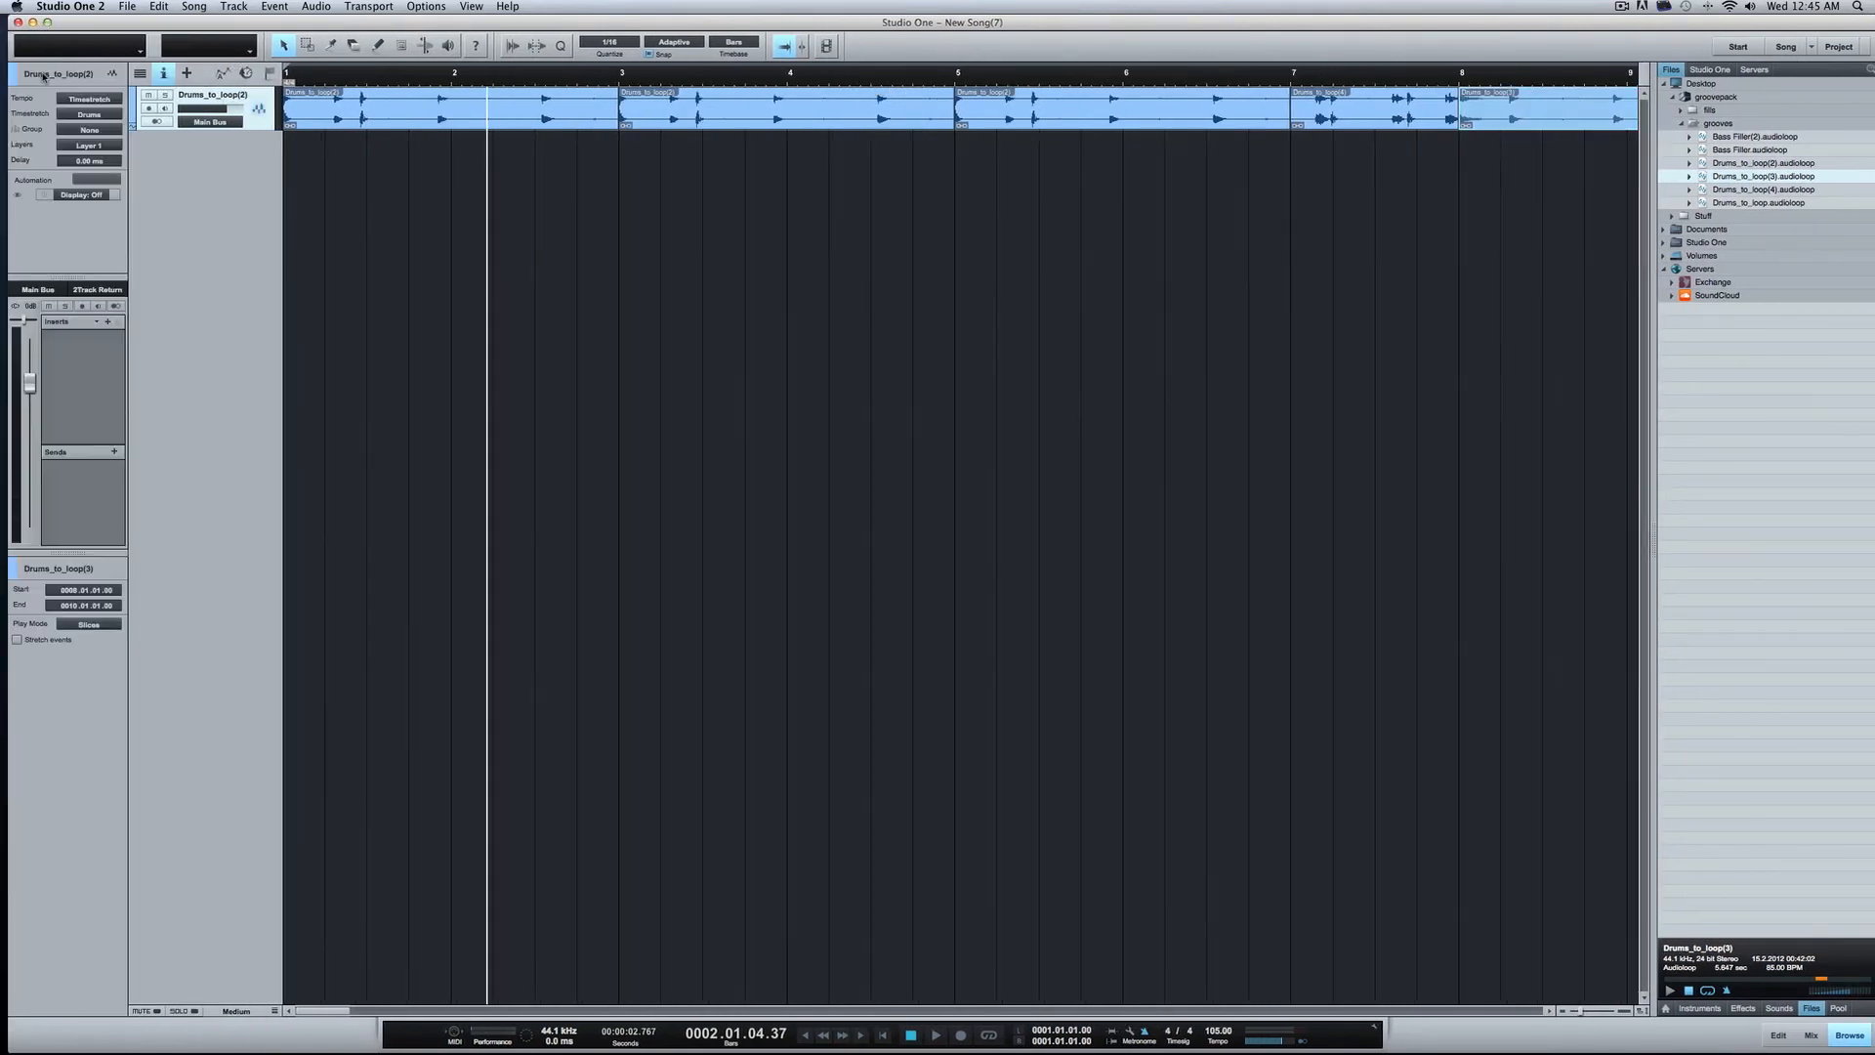
pyautogui.click(16, 641)
pyautogui.click(908, 1034)
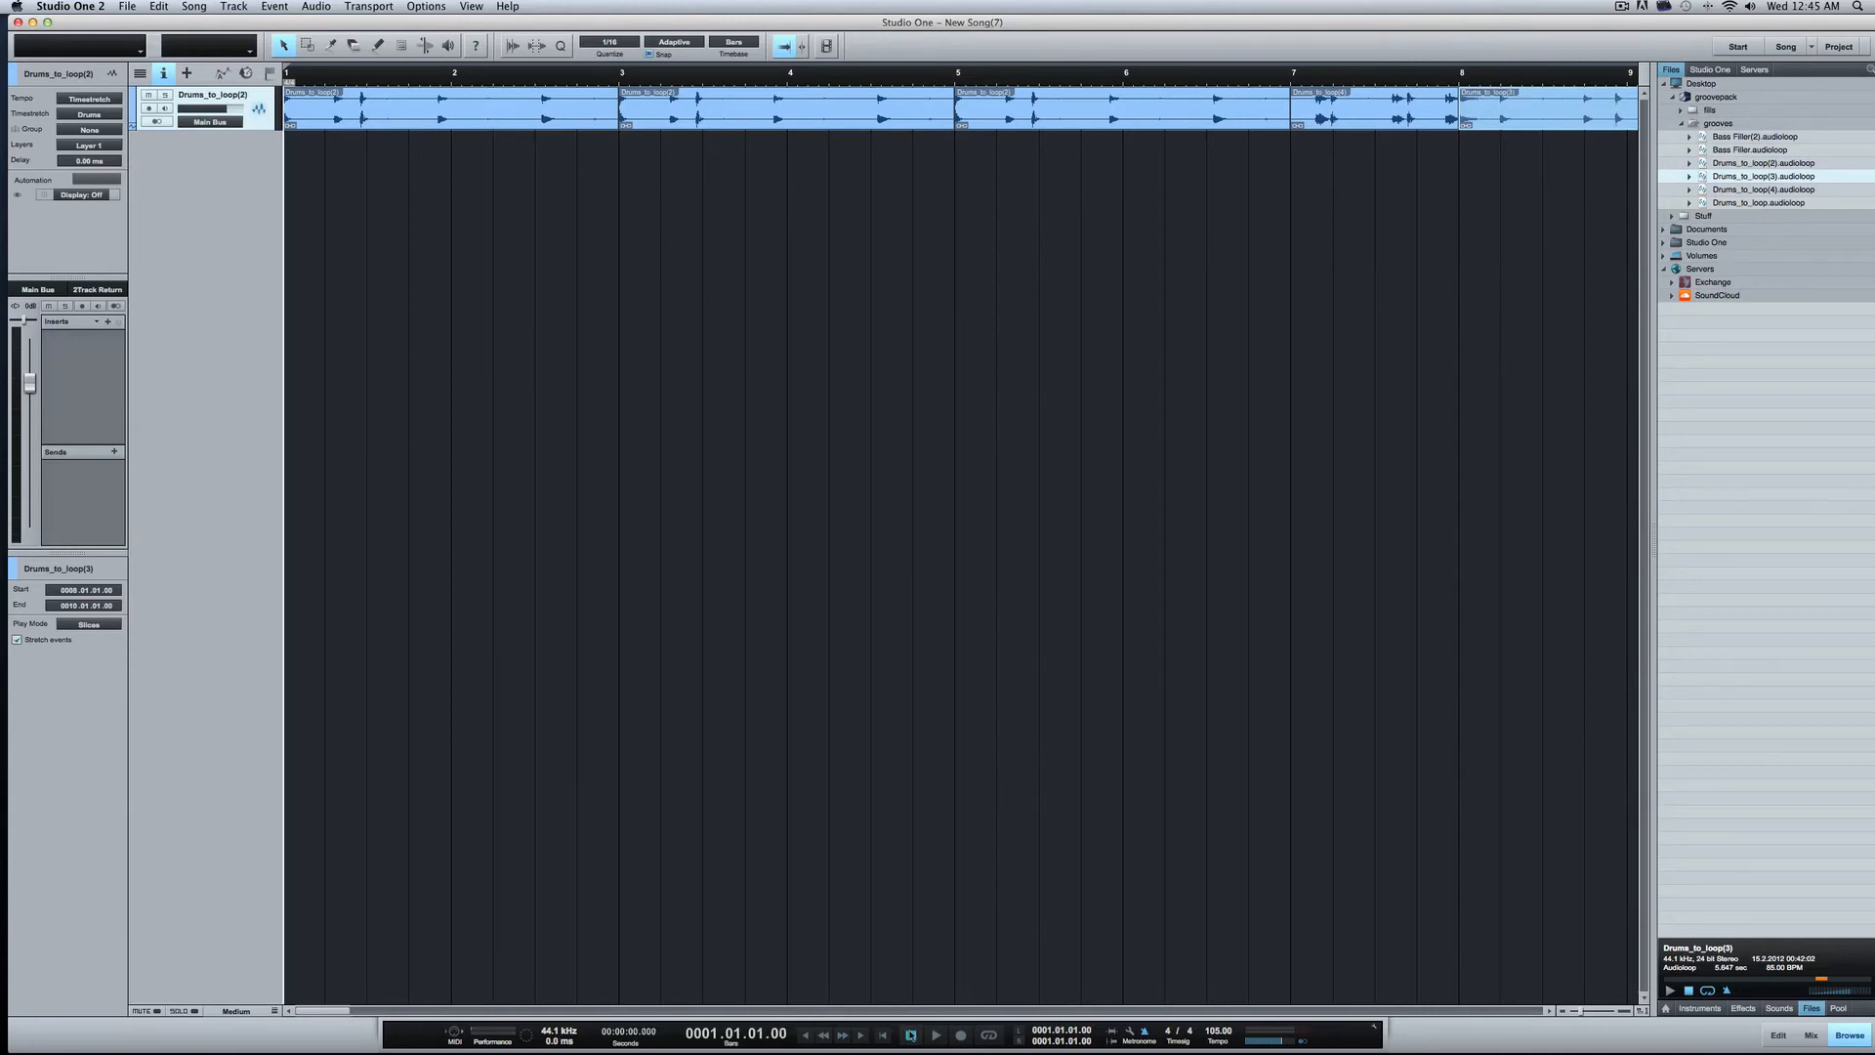
pyautogui.click(936, 1036)
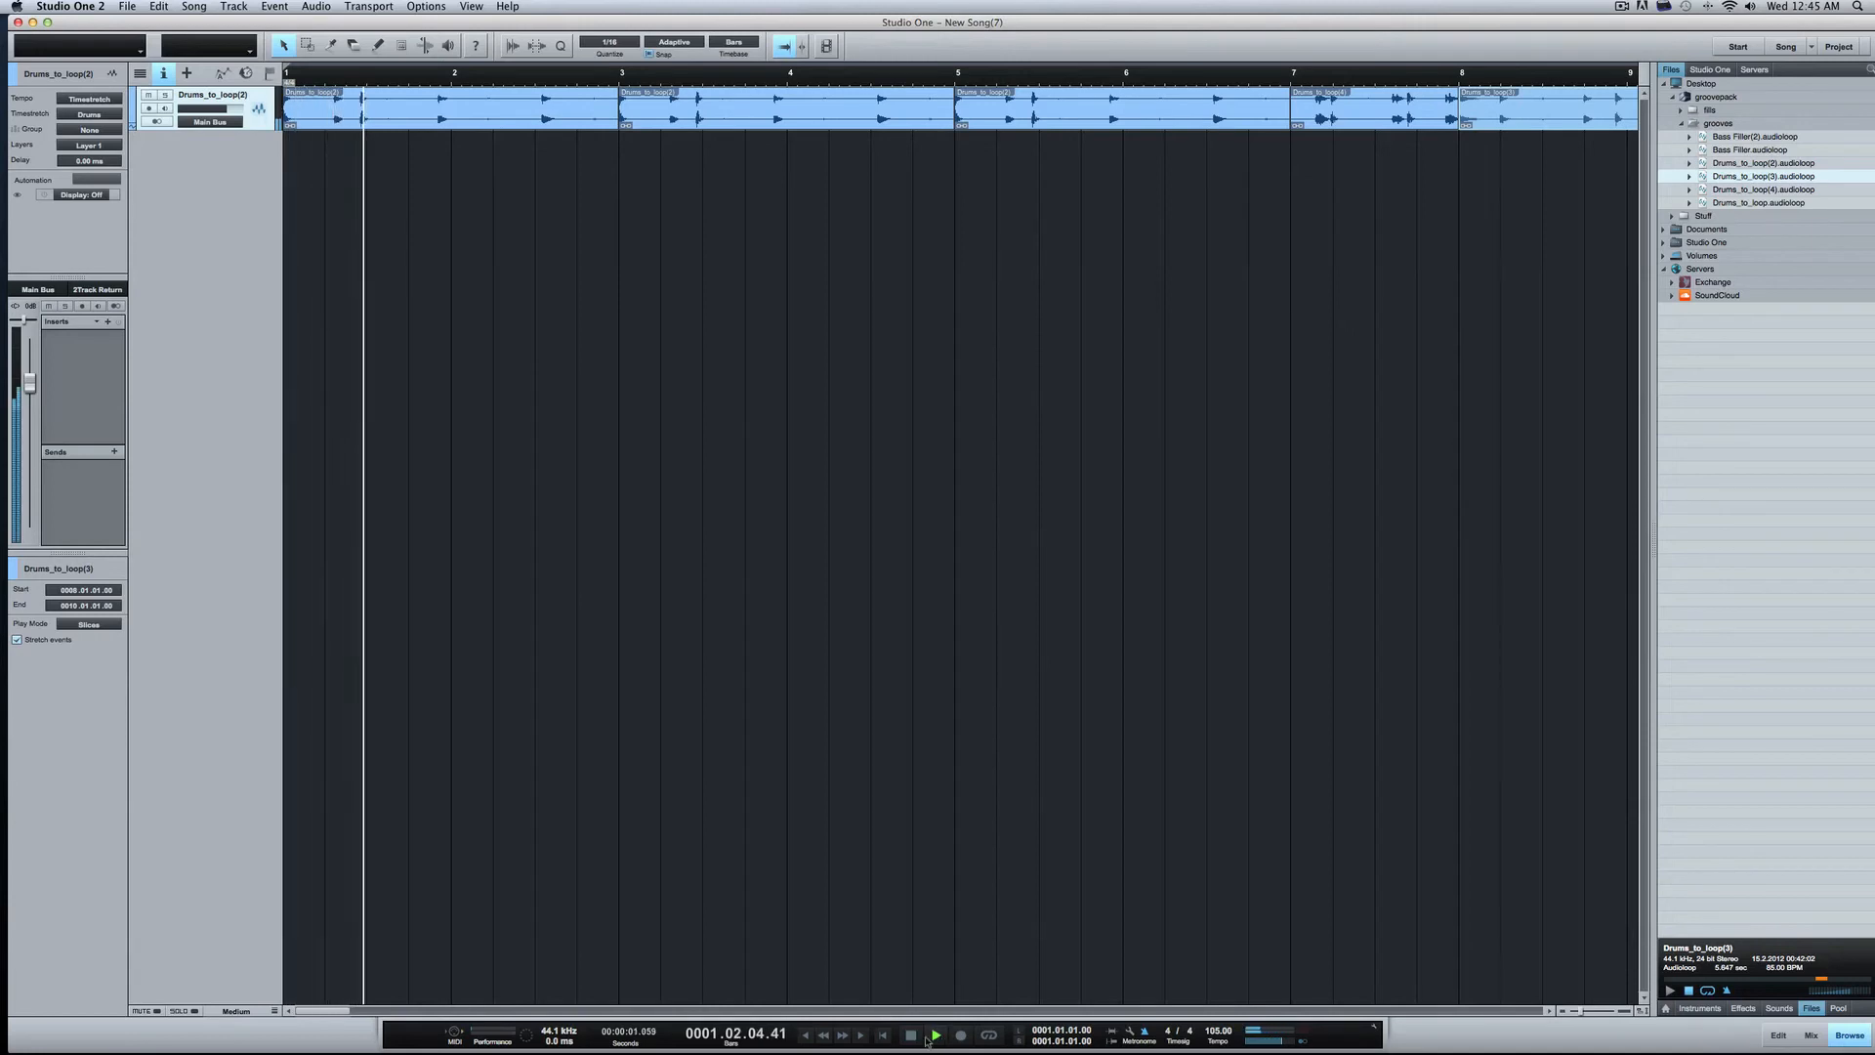
pyautogui.click(911, 1034)
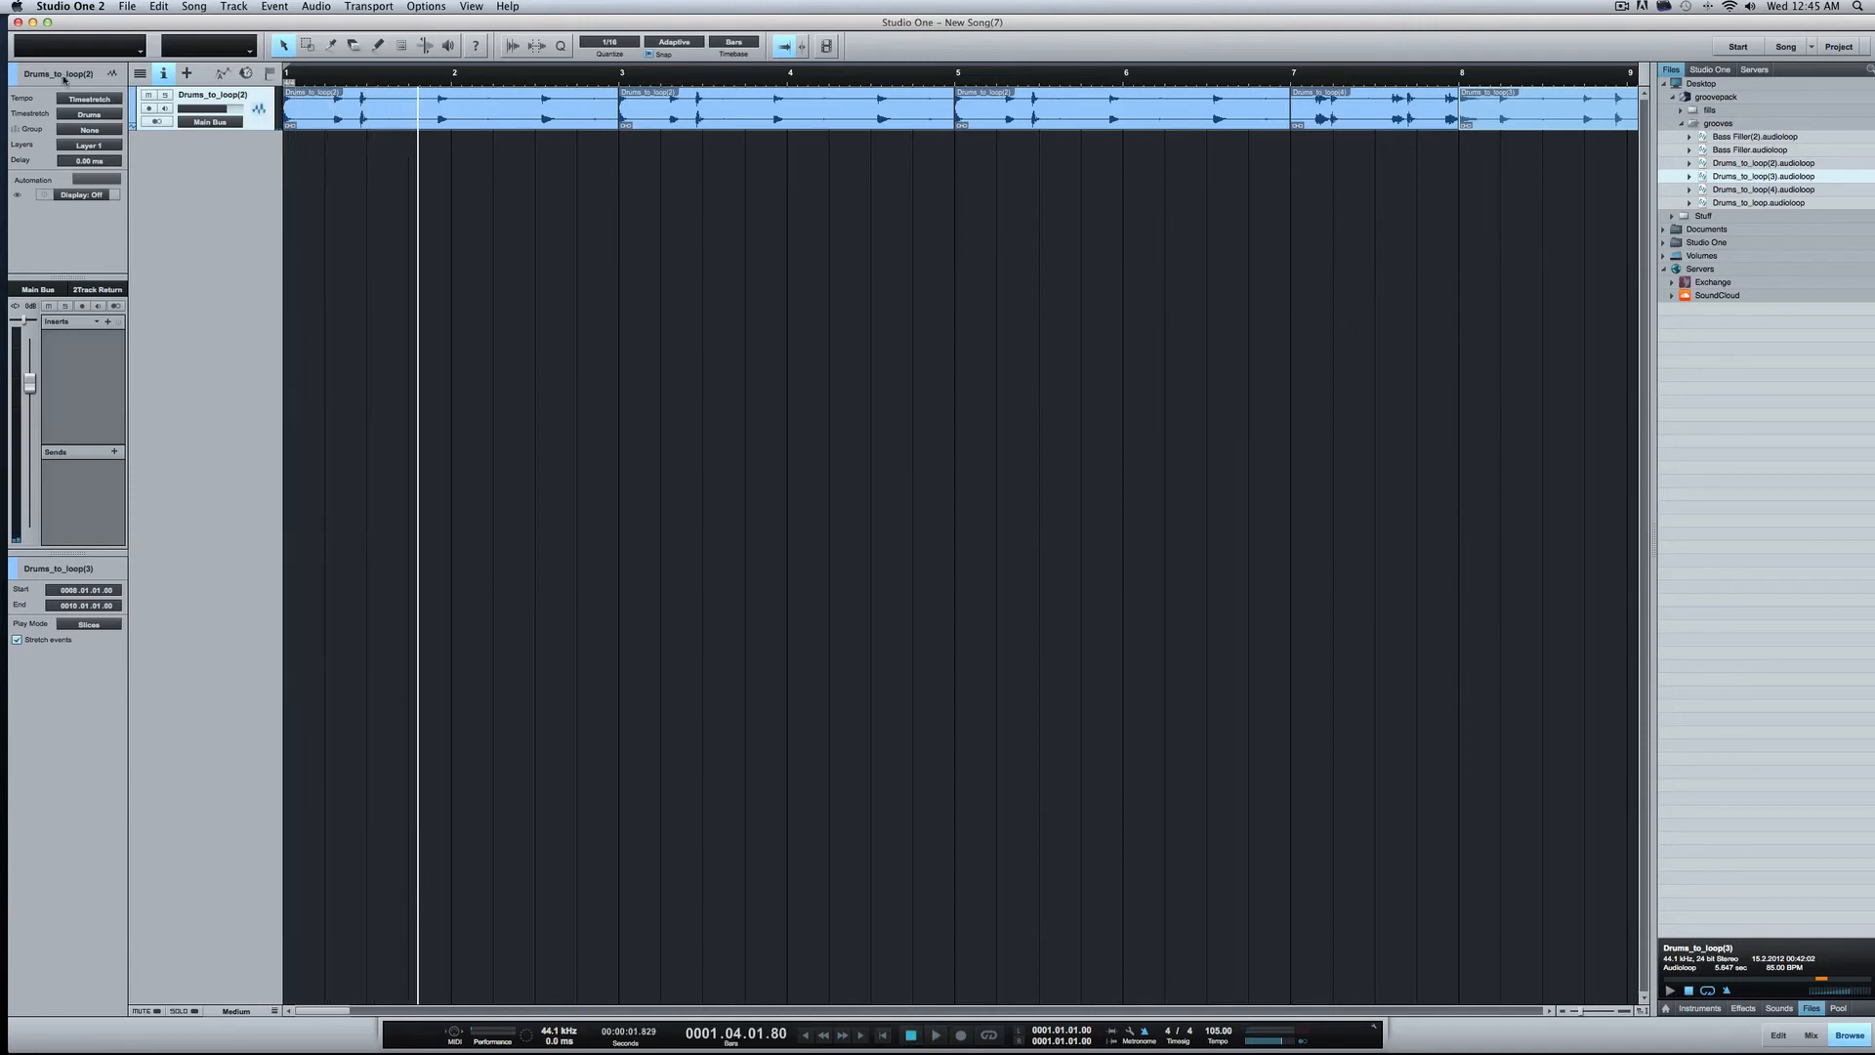
# Step: Set the drum track's tempo mode to Follow and audition the opening bars from the song start
pyautogui.click(84, 99)
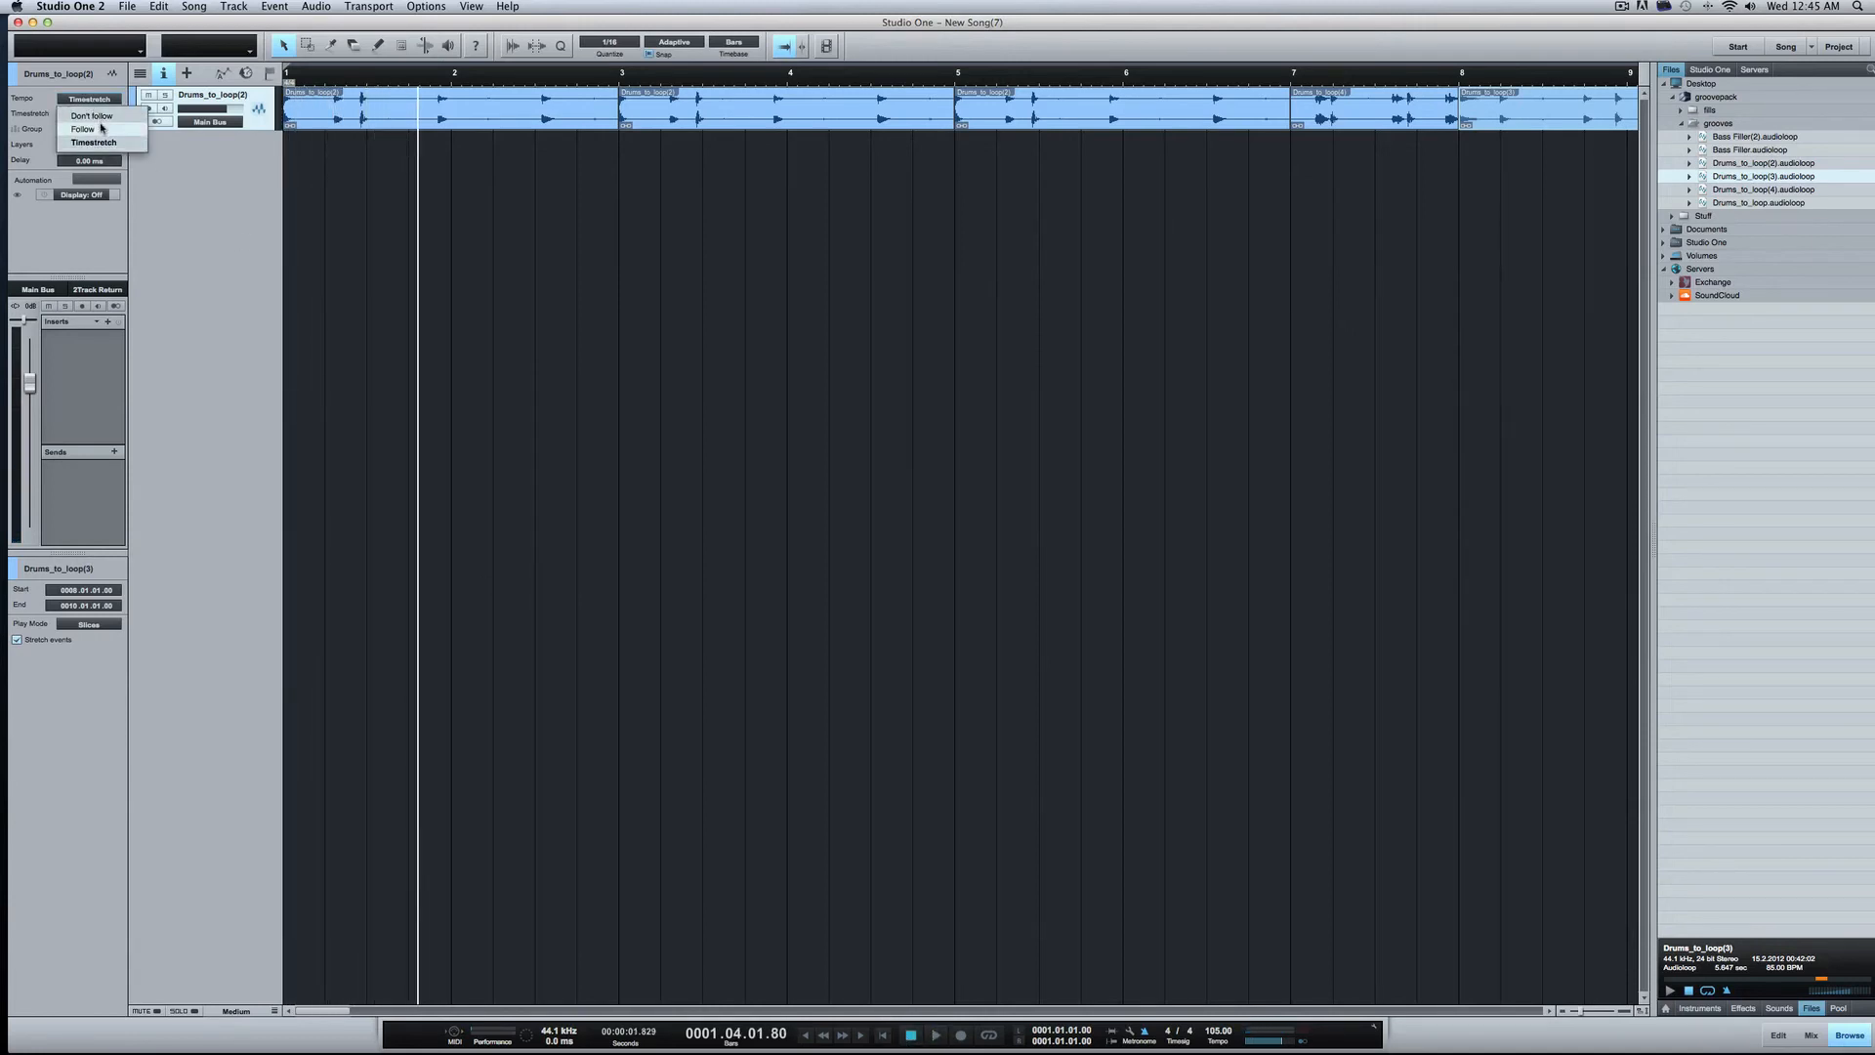
pyautogui.click(101, 128)
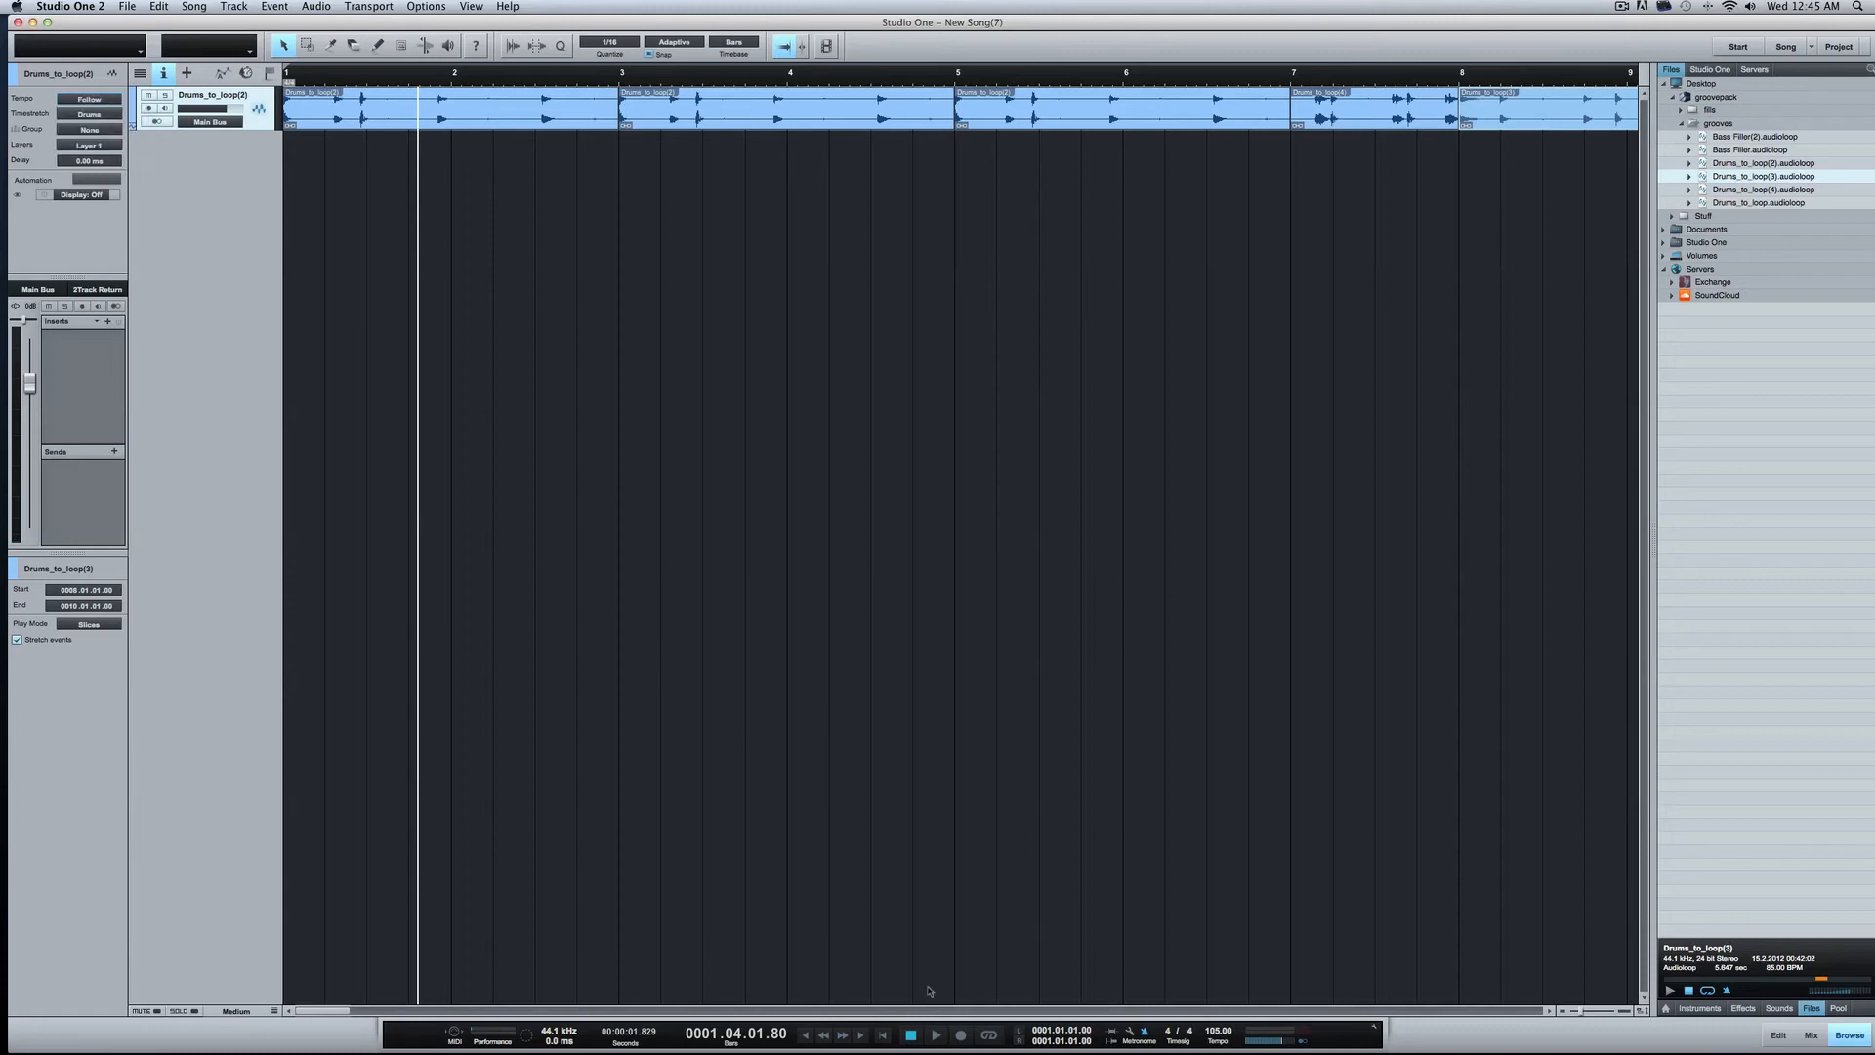
pyautogui.click(911, 1036)
pyautogui.click(938, 1040)
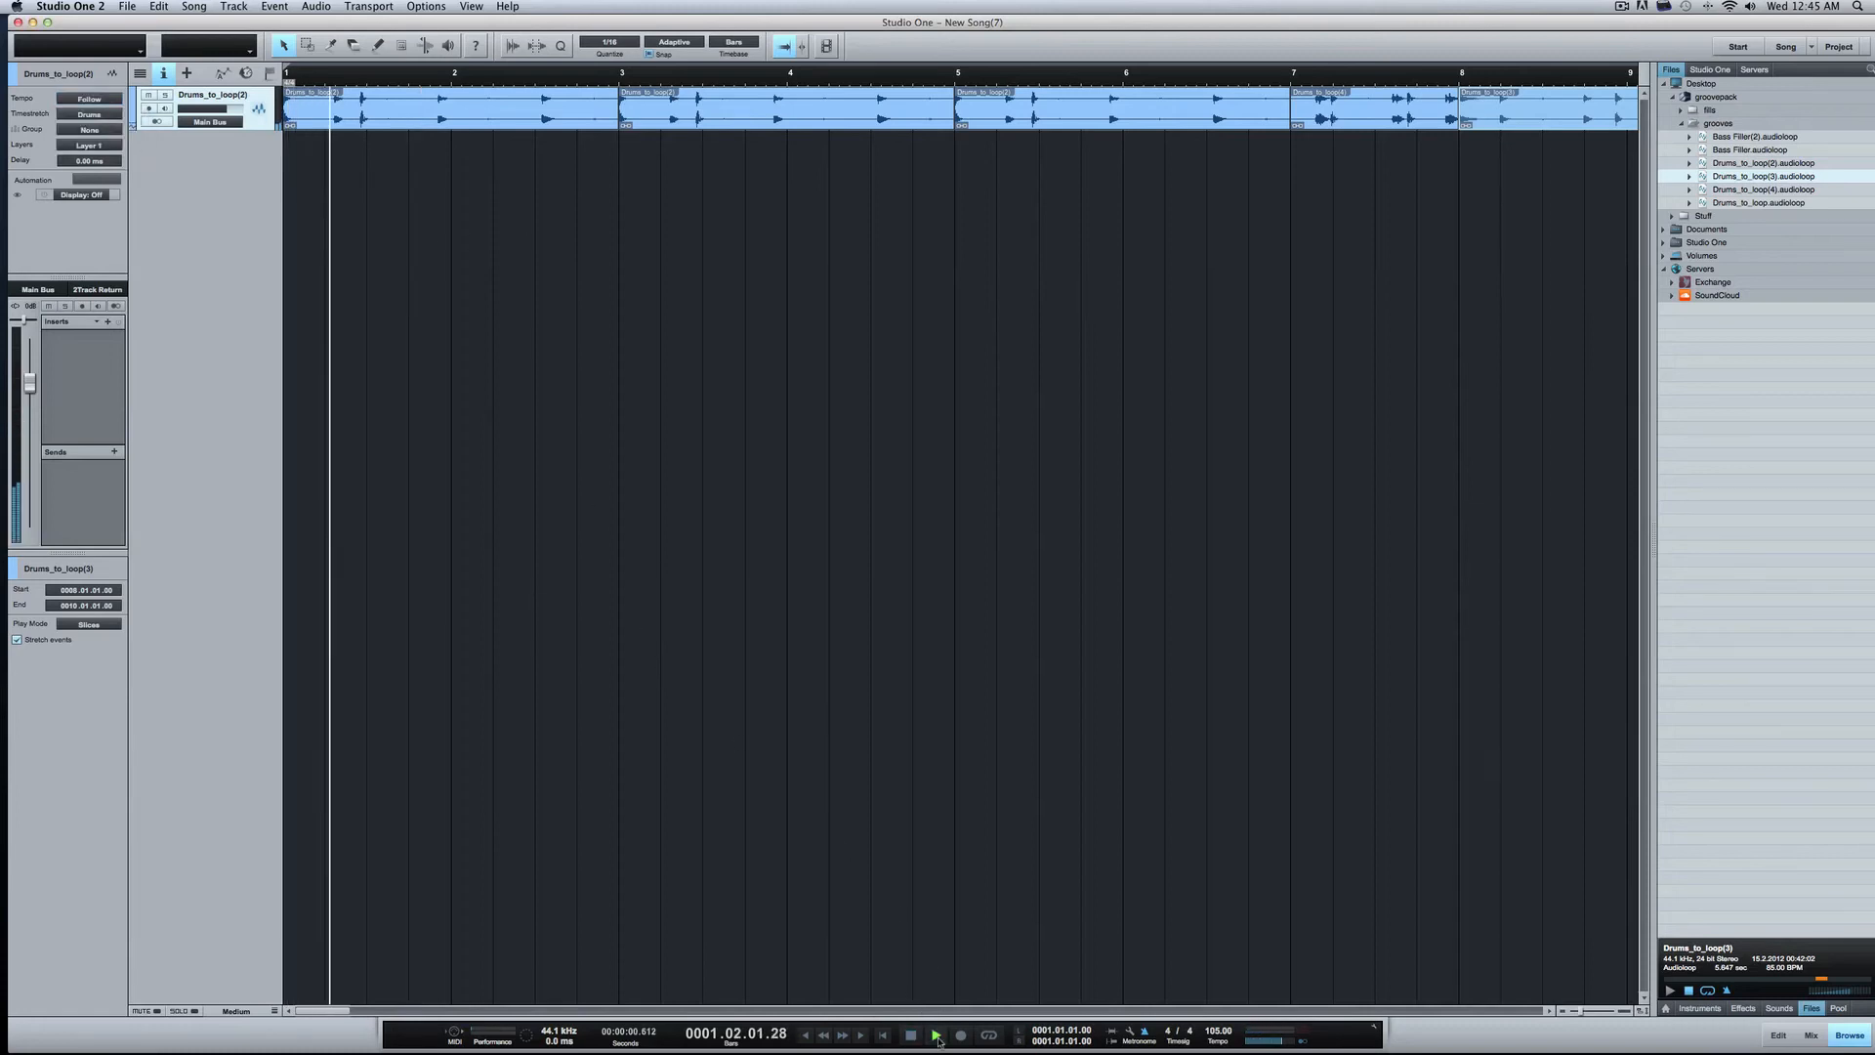
pyautogui.click(911, 1036)
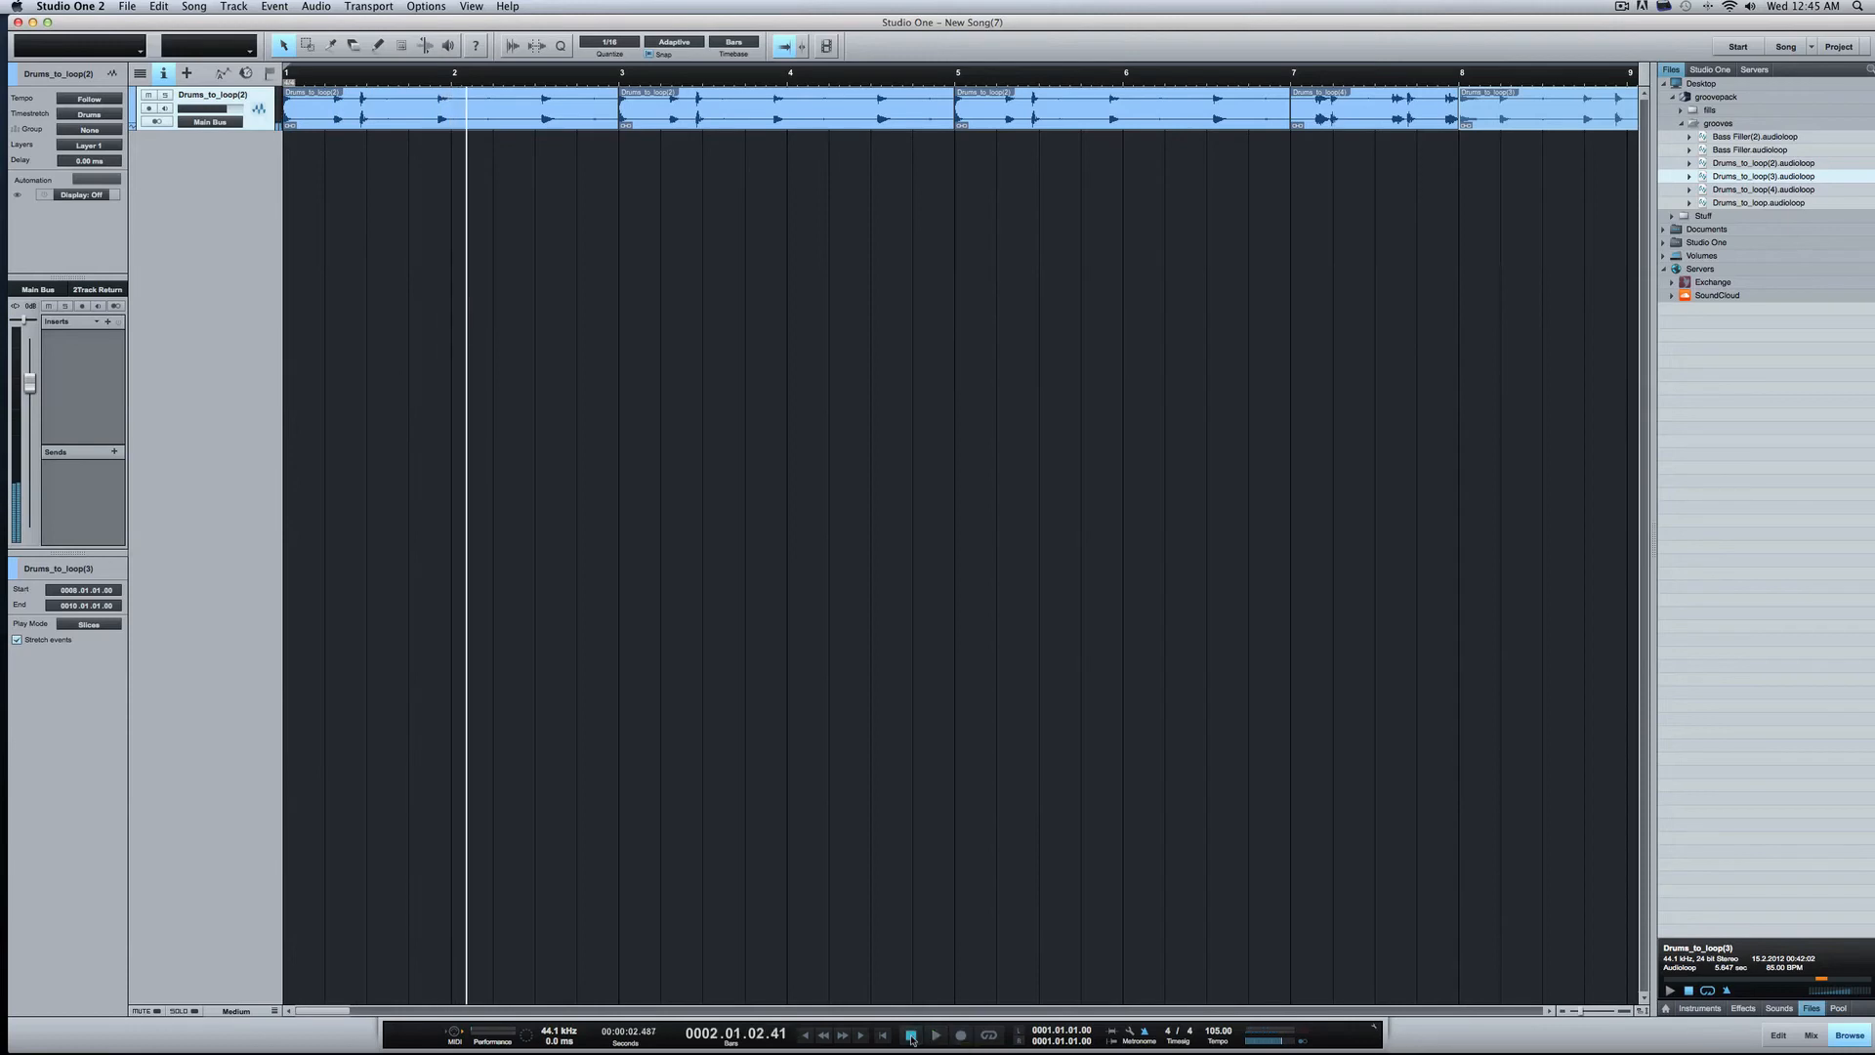
# Step: Enable Stretch events for the first Drums_to_loop(2) event at bar 1 during playback, keeping its play mode at Slices
pyautogui.click(80, 625)
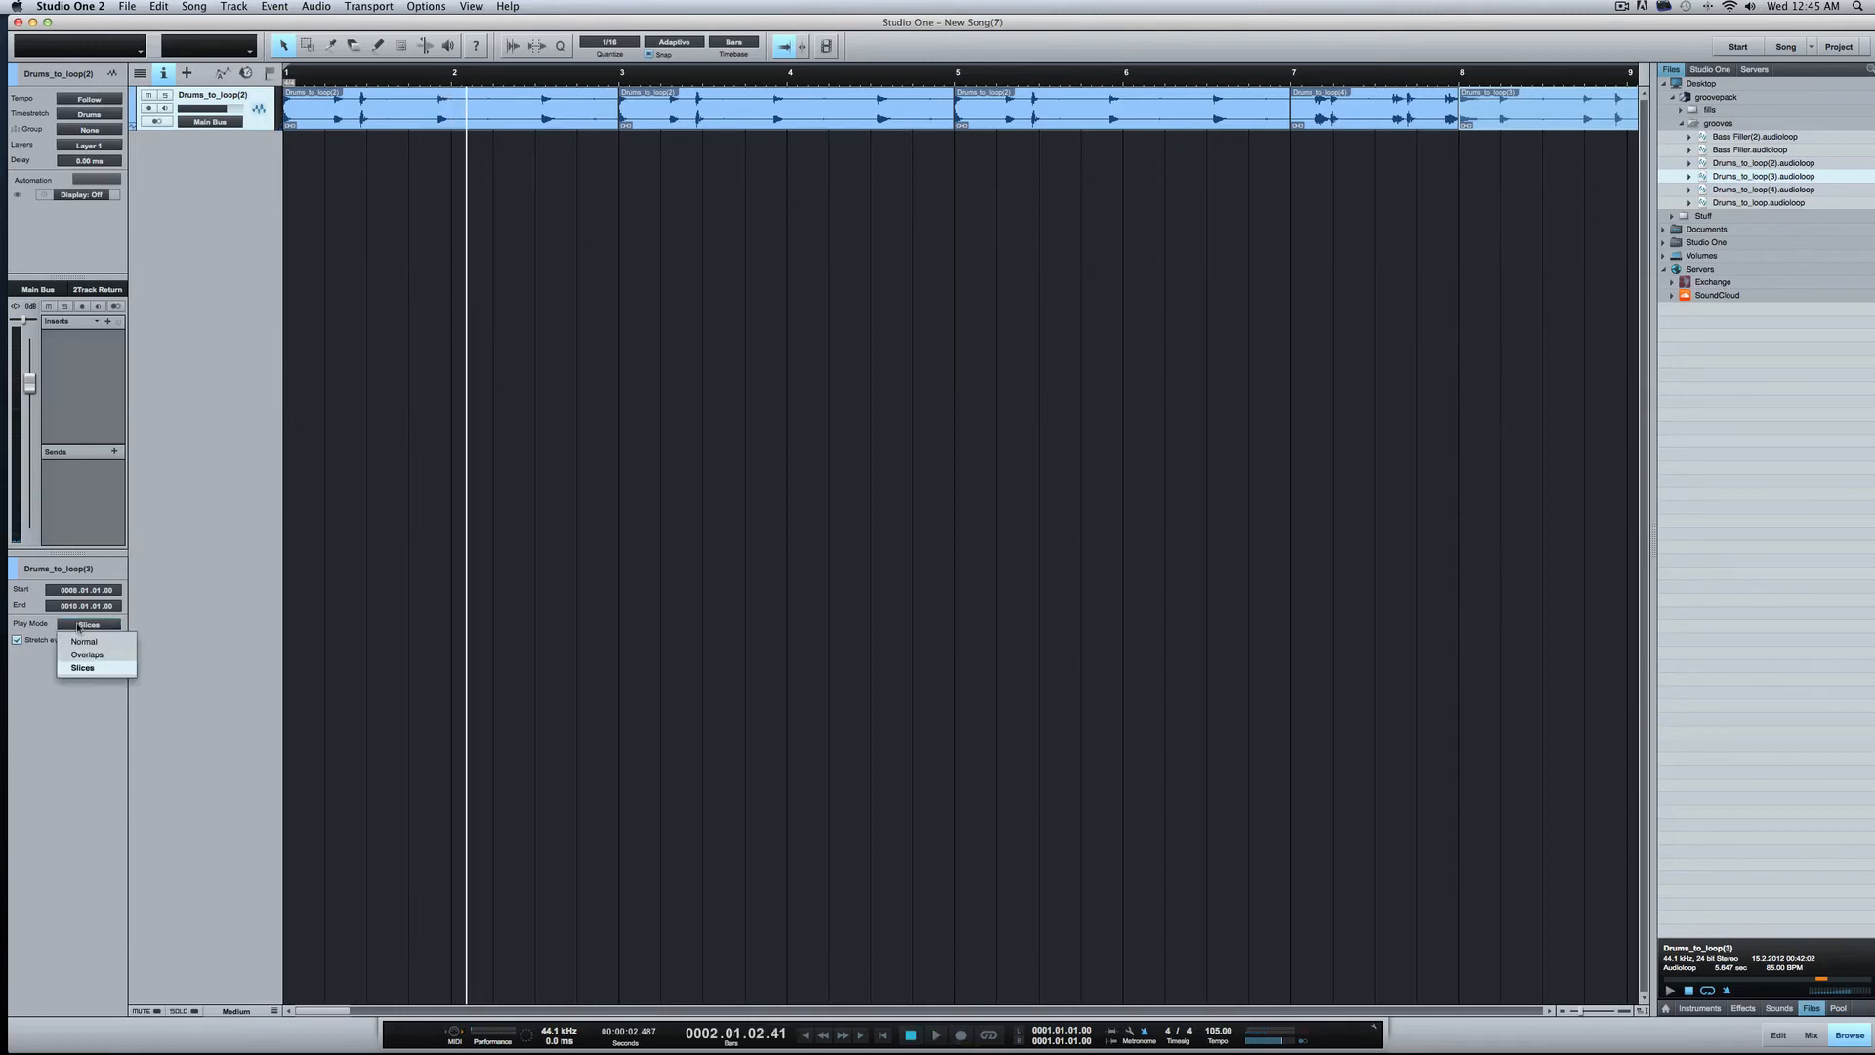
pyautogui.click(45, 696)
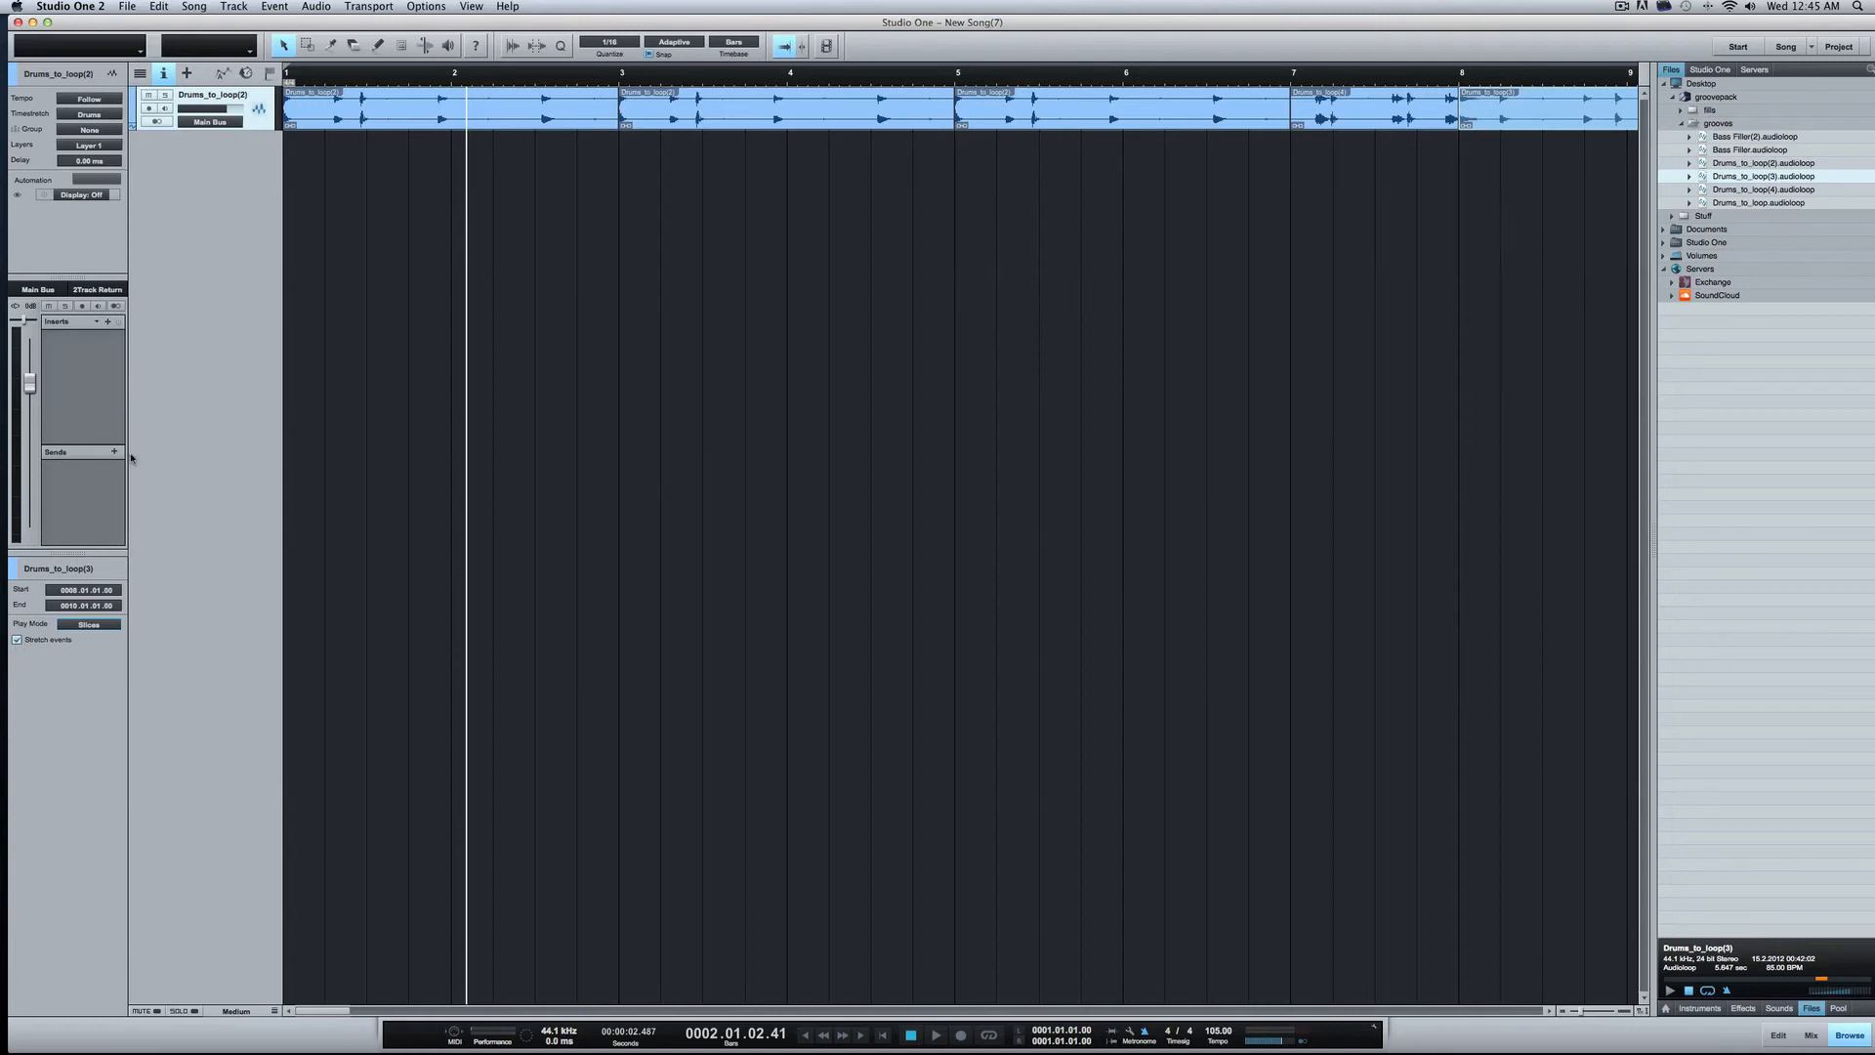
pyautogui.click(332, 109)
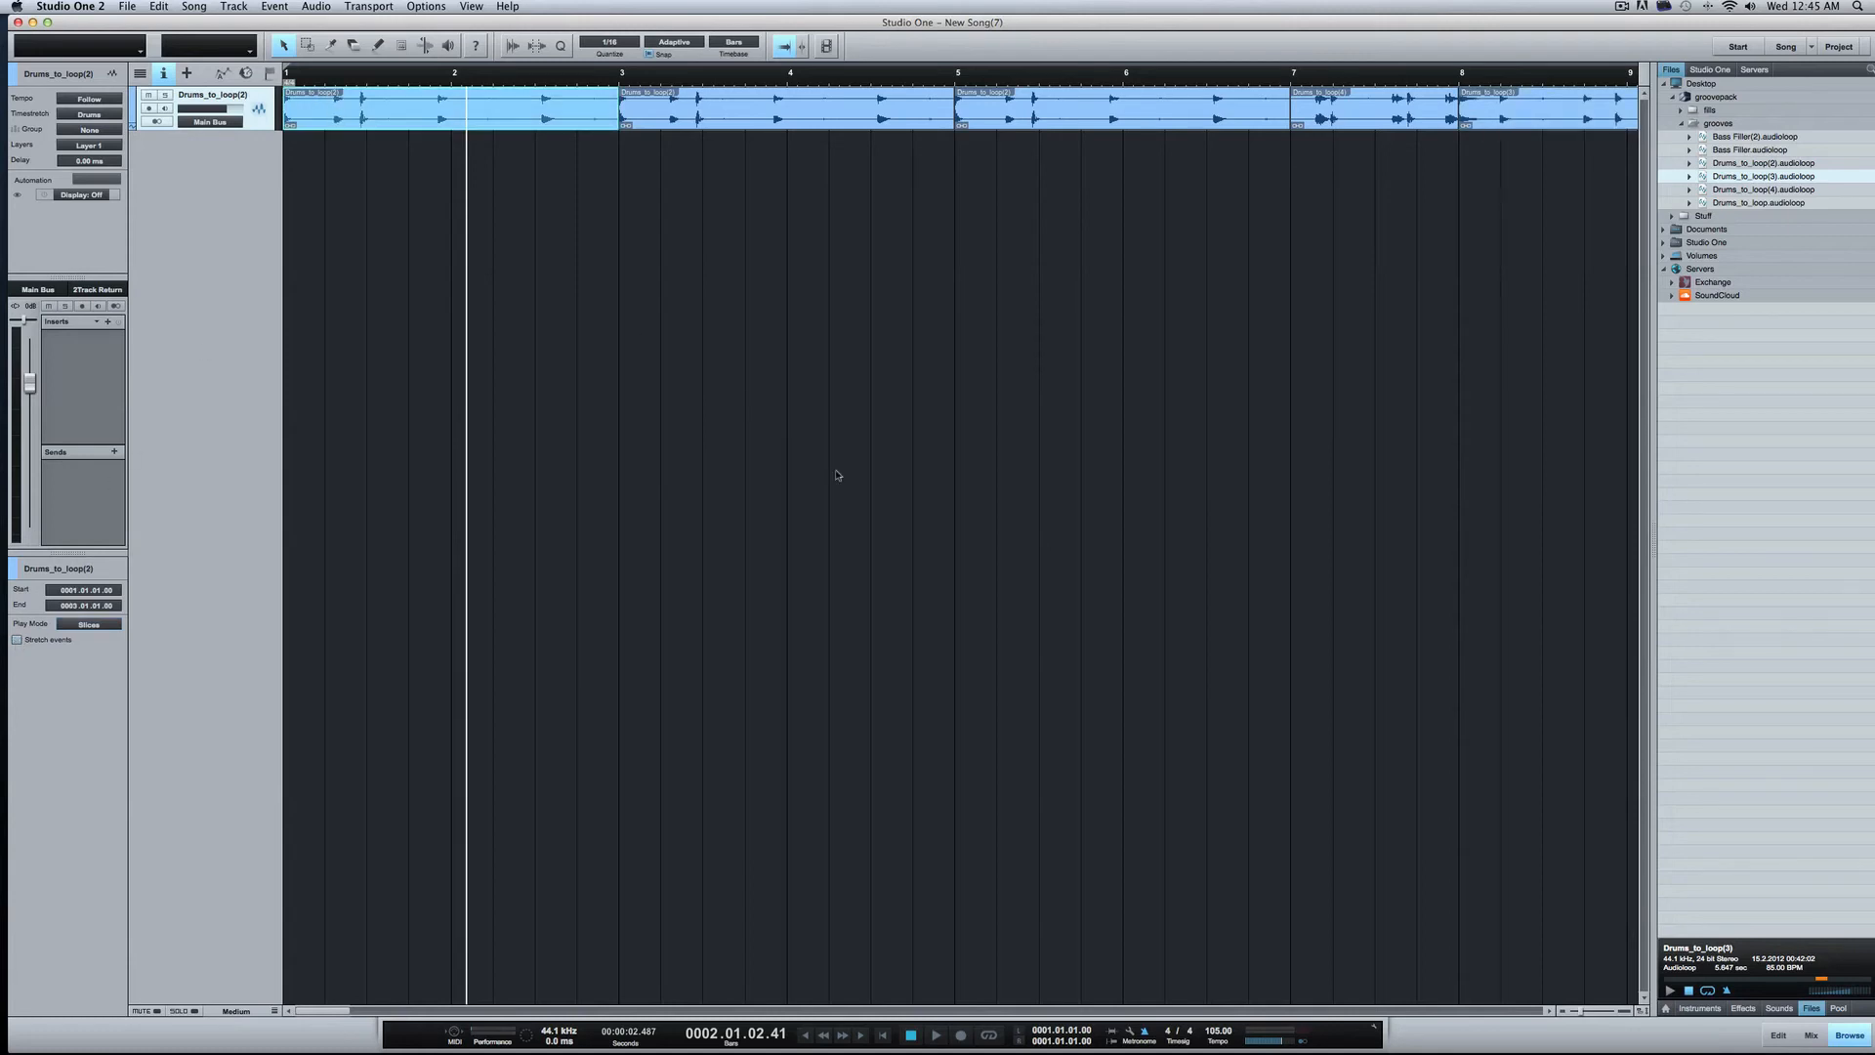
pyautogui.press('space')
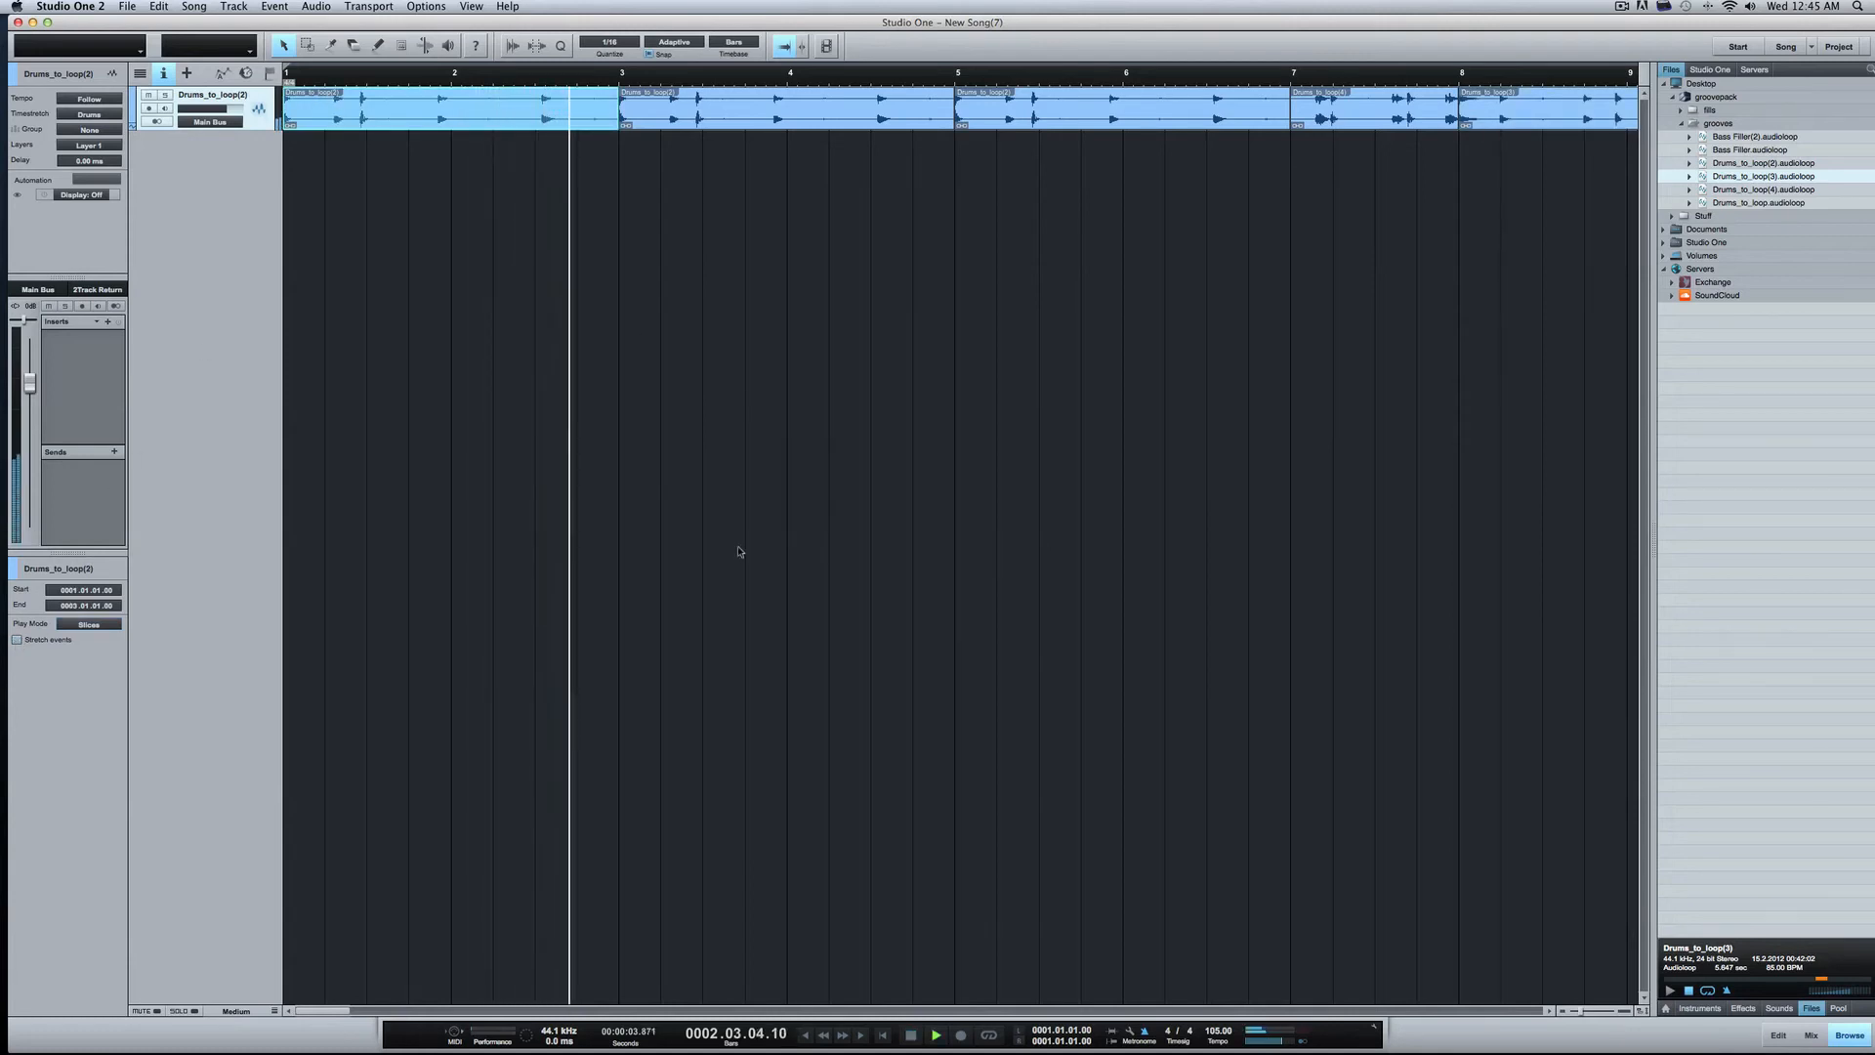
pyautogui.click(17, 639)
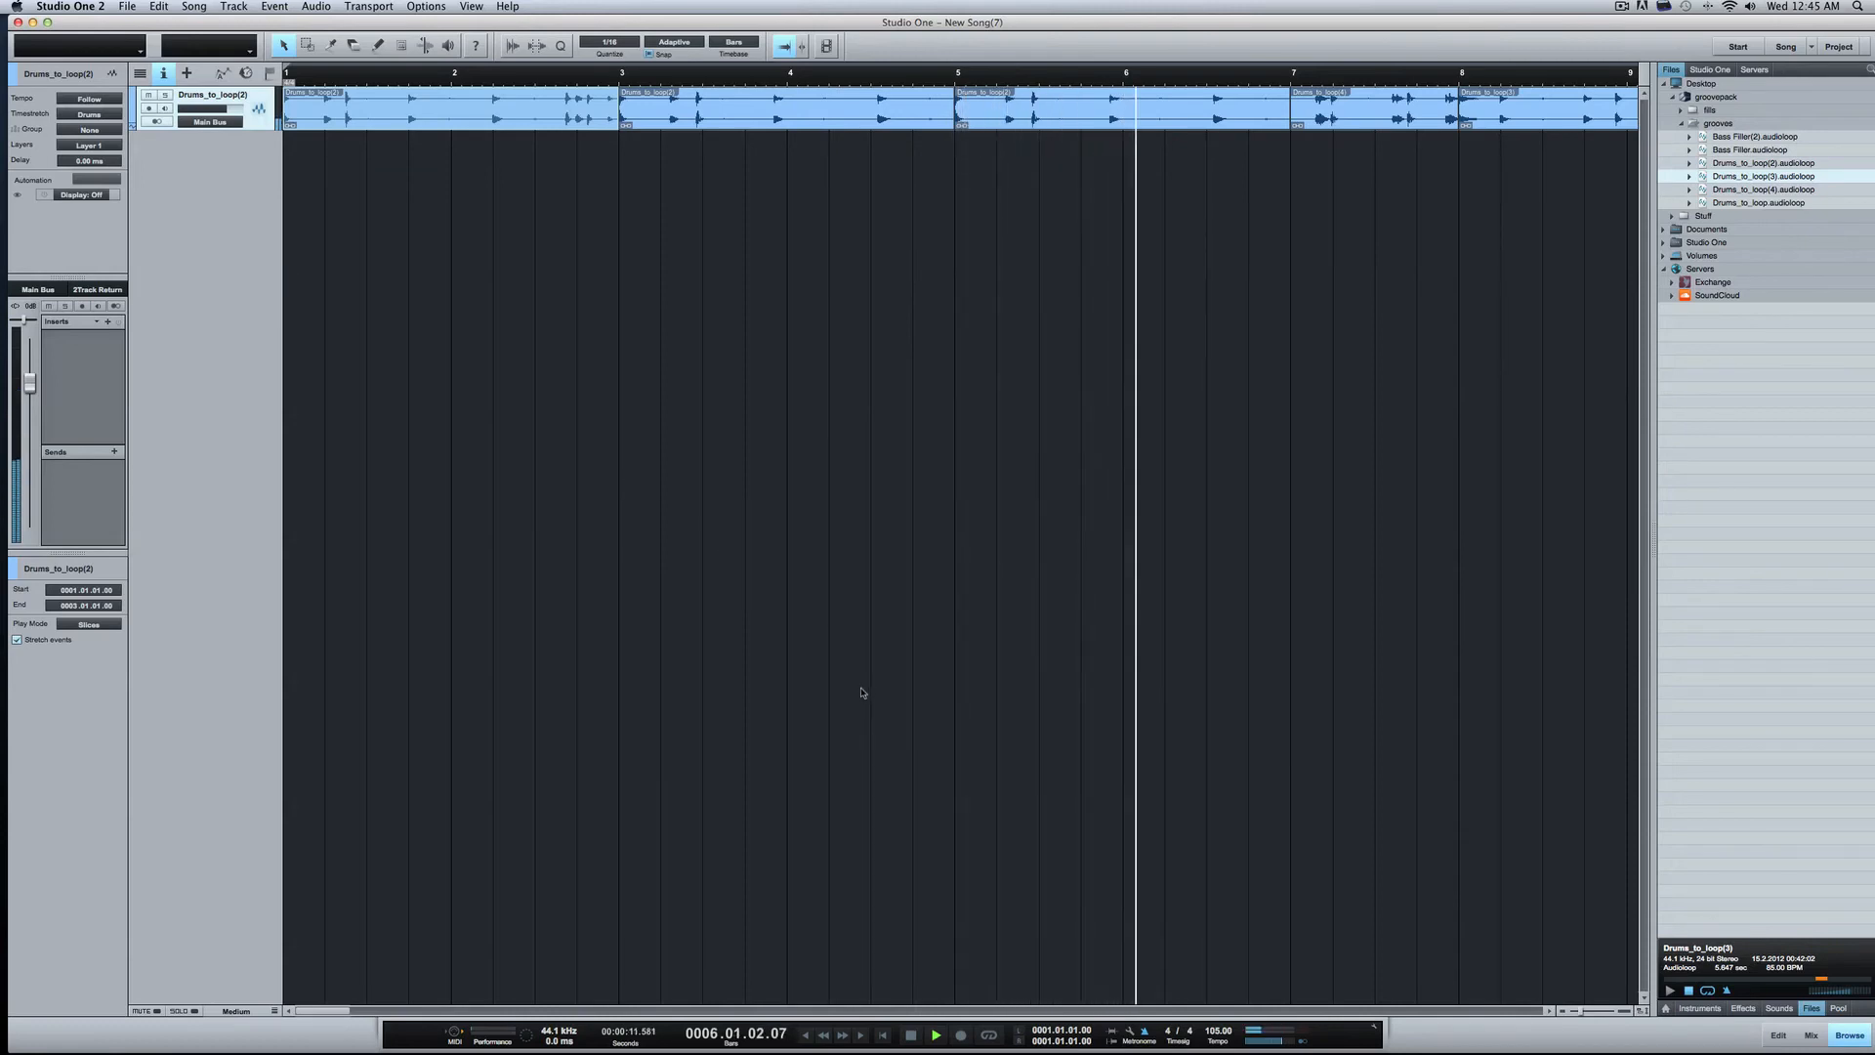
pyautogui.press('space')
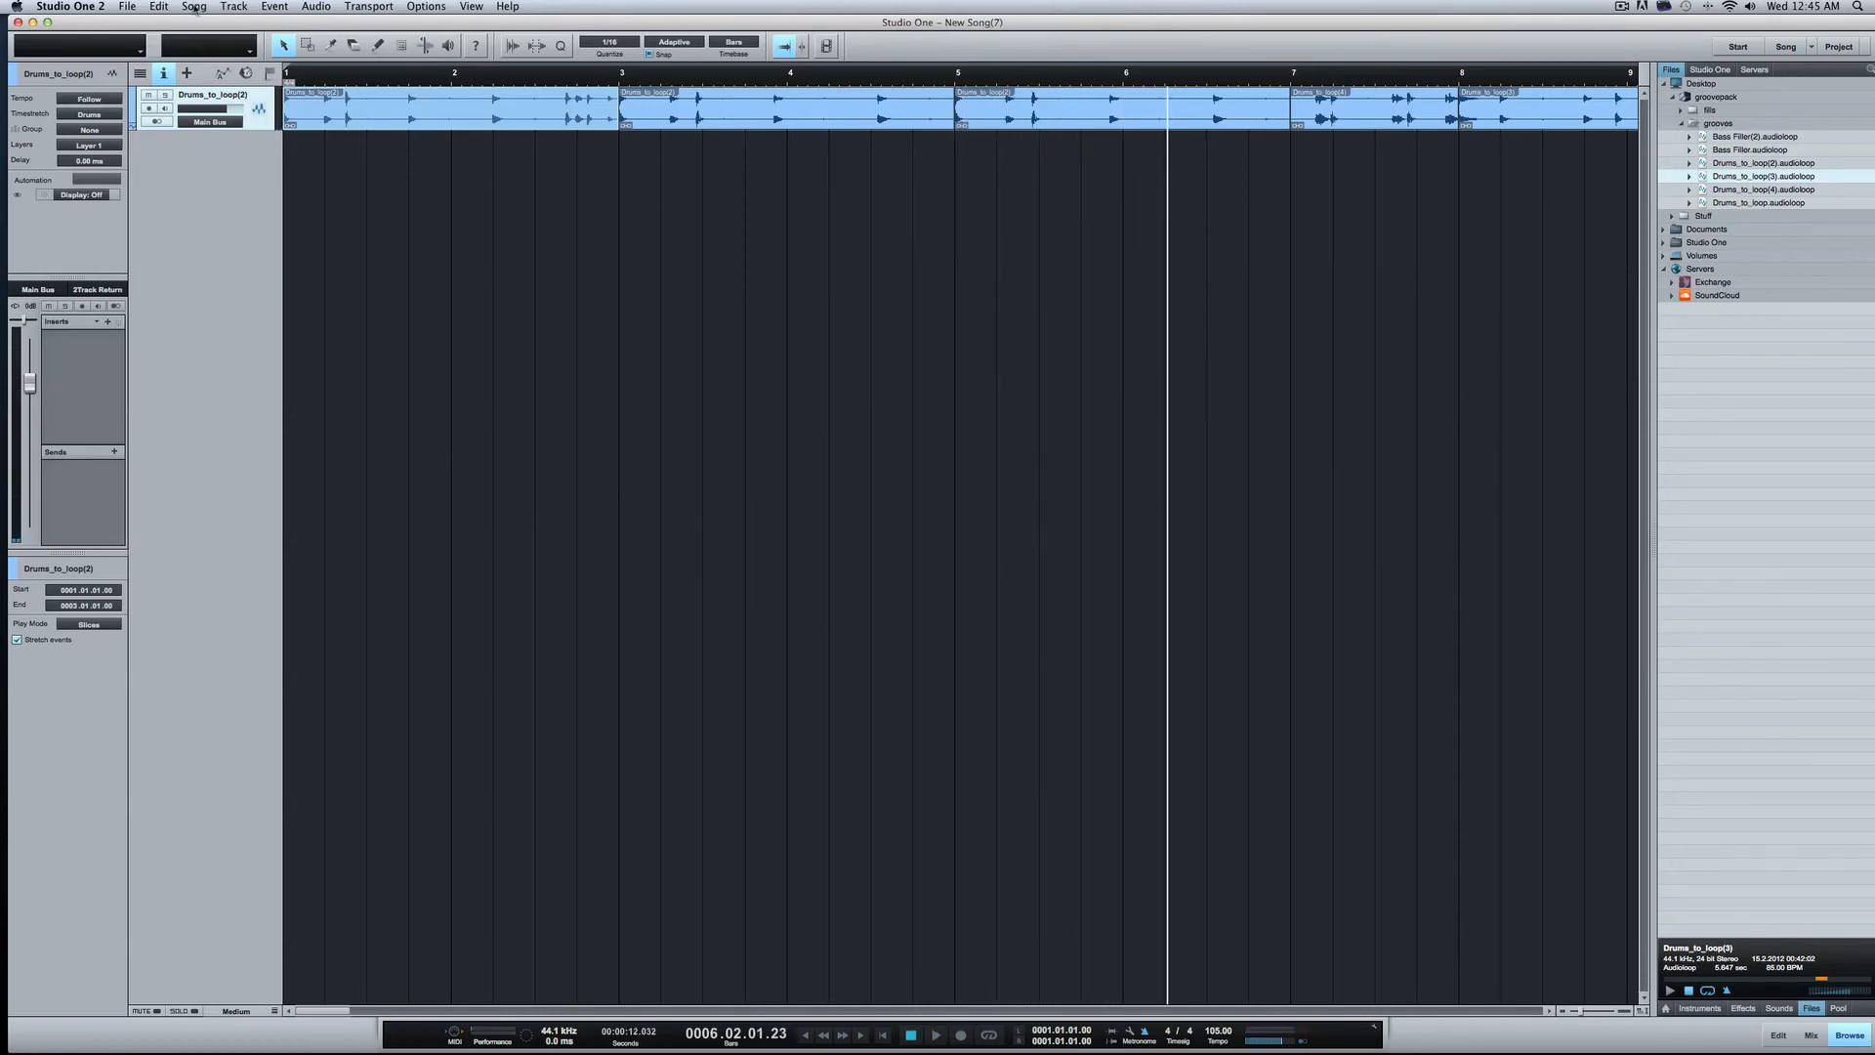
# Step: Check the option Stretch audio files to Song tempo in the song's general setup
pyautogui.click(196, 7)
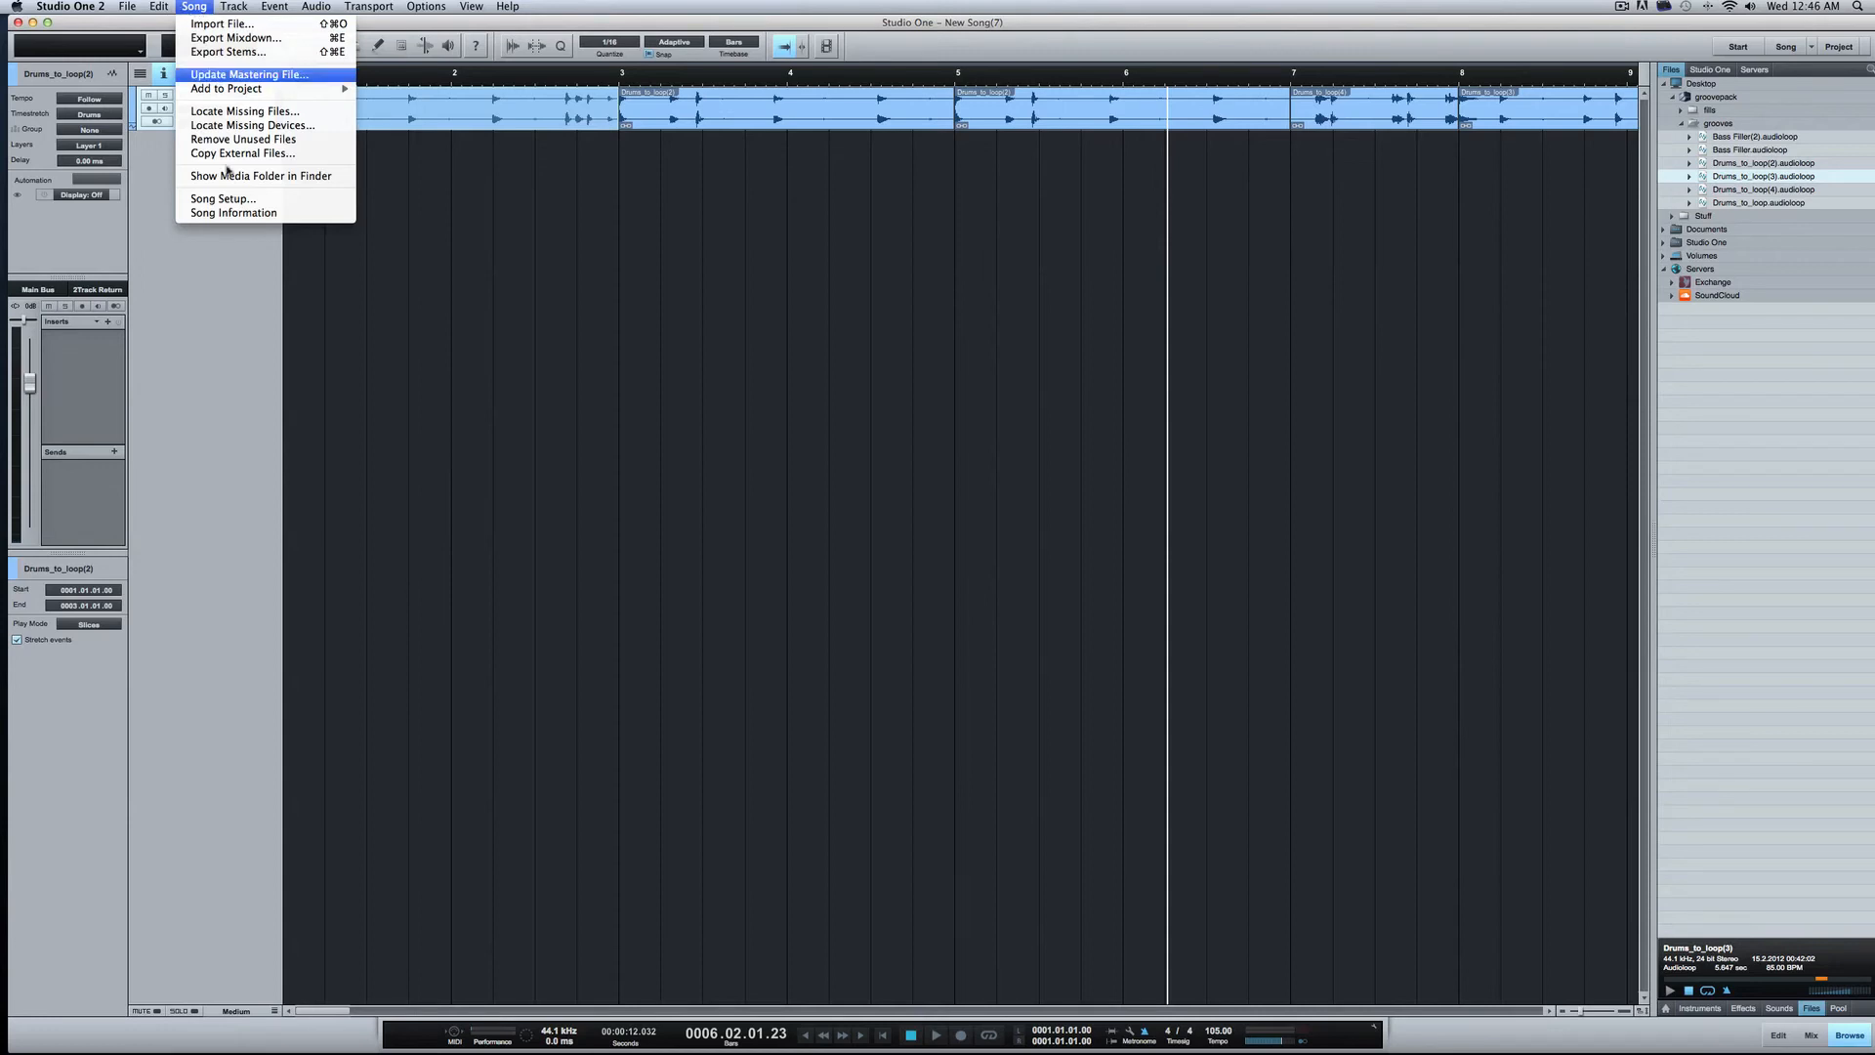
pyautogui.click(211, 199)
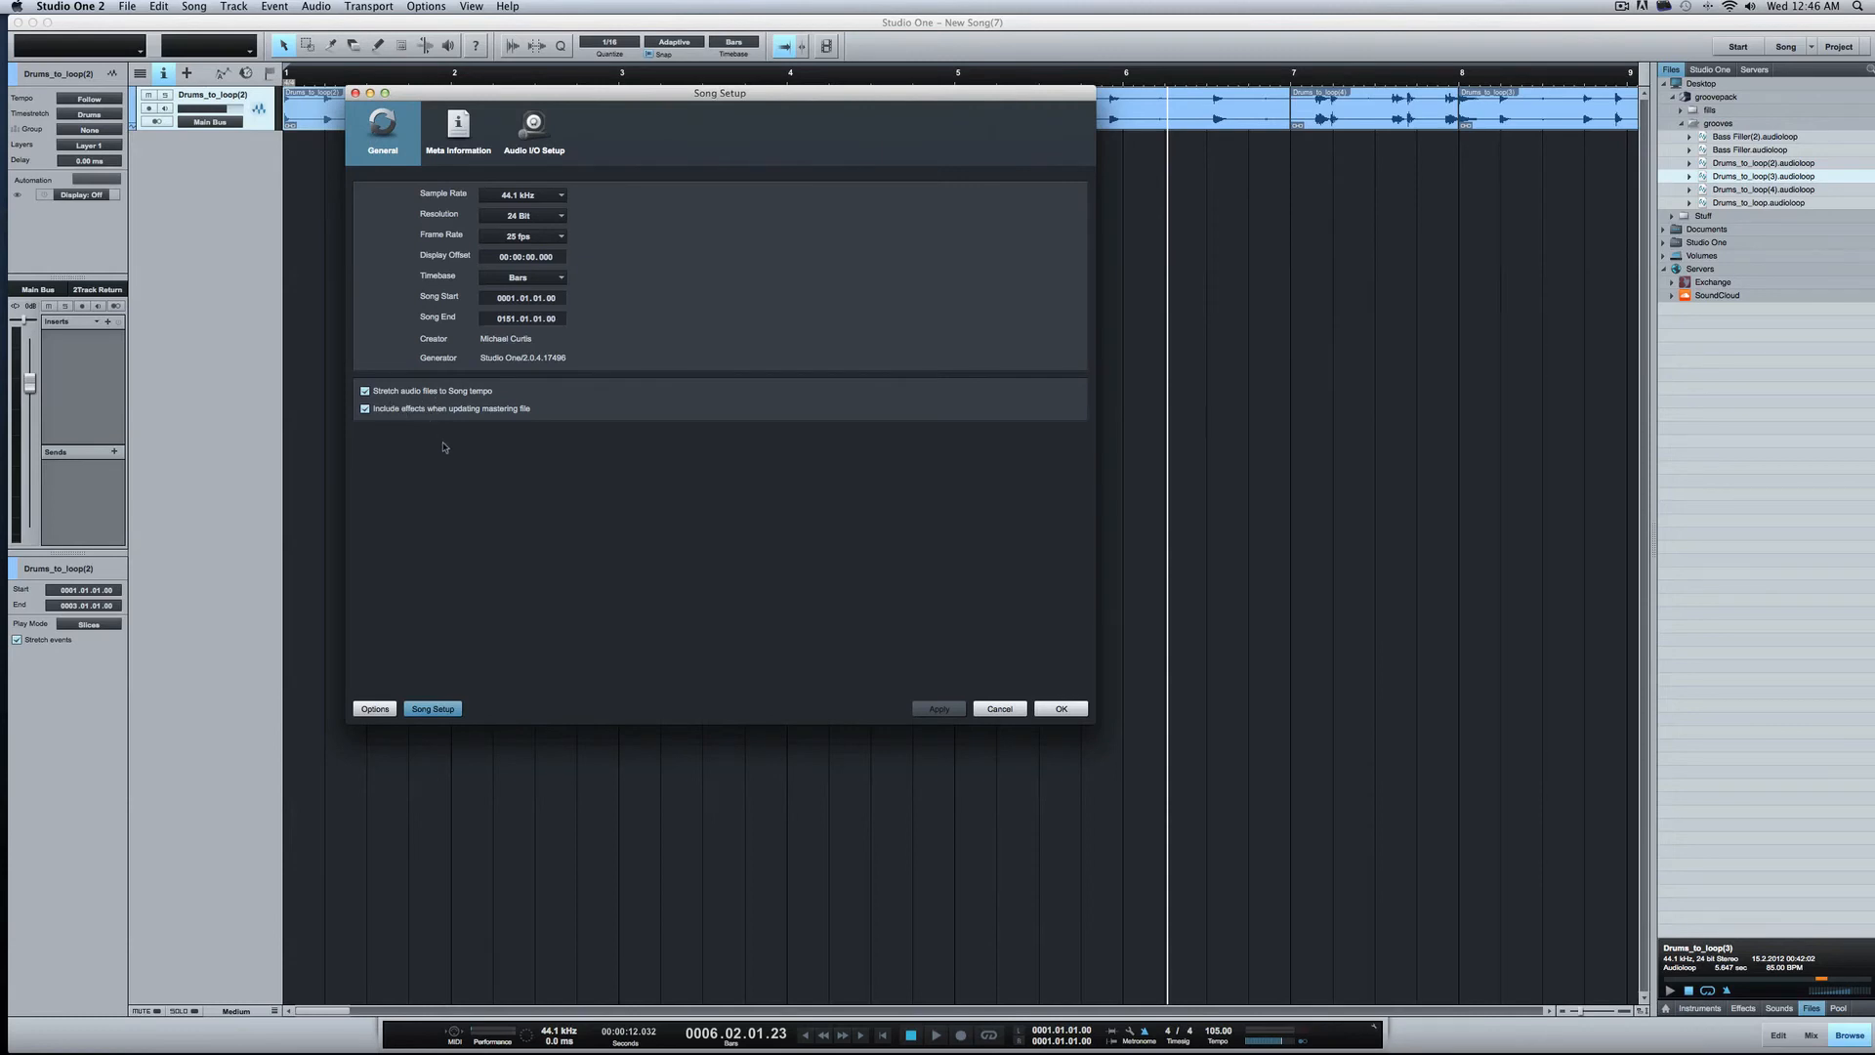
pyautogui.click(1056, 709)
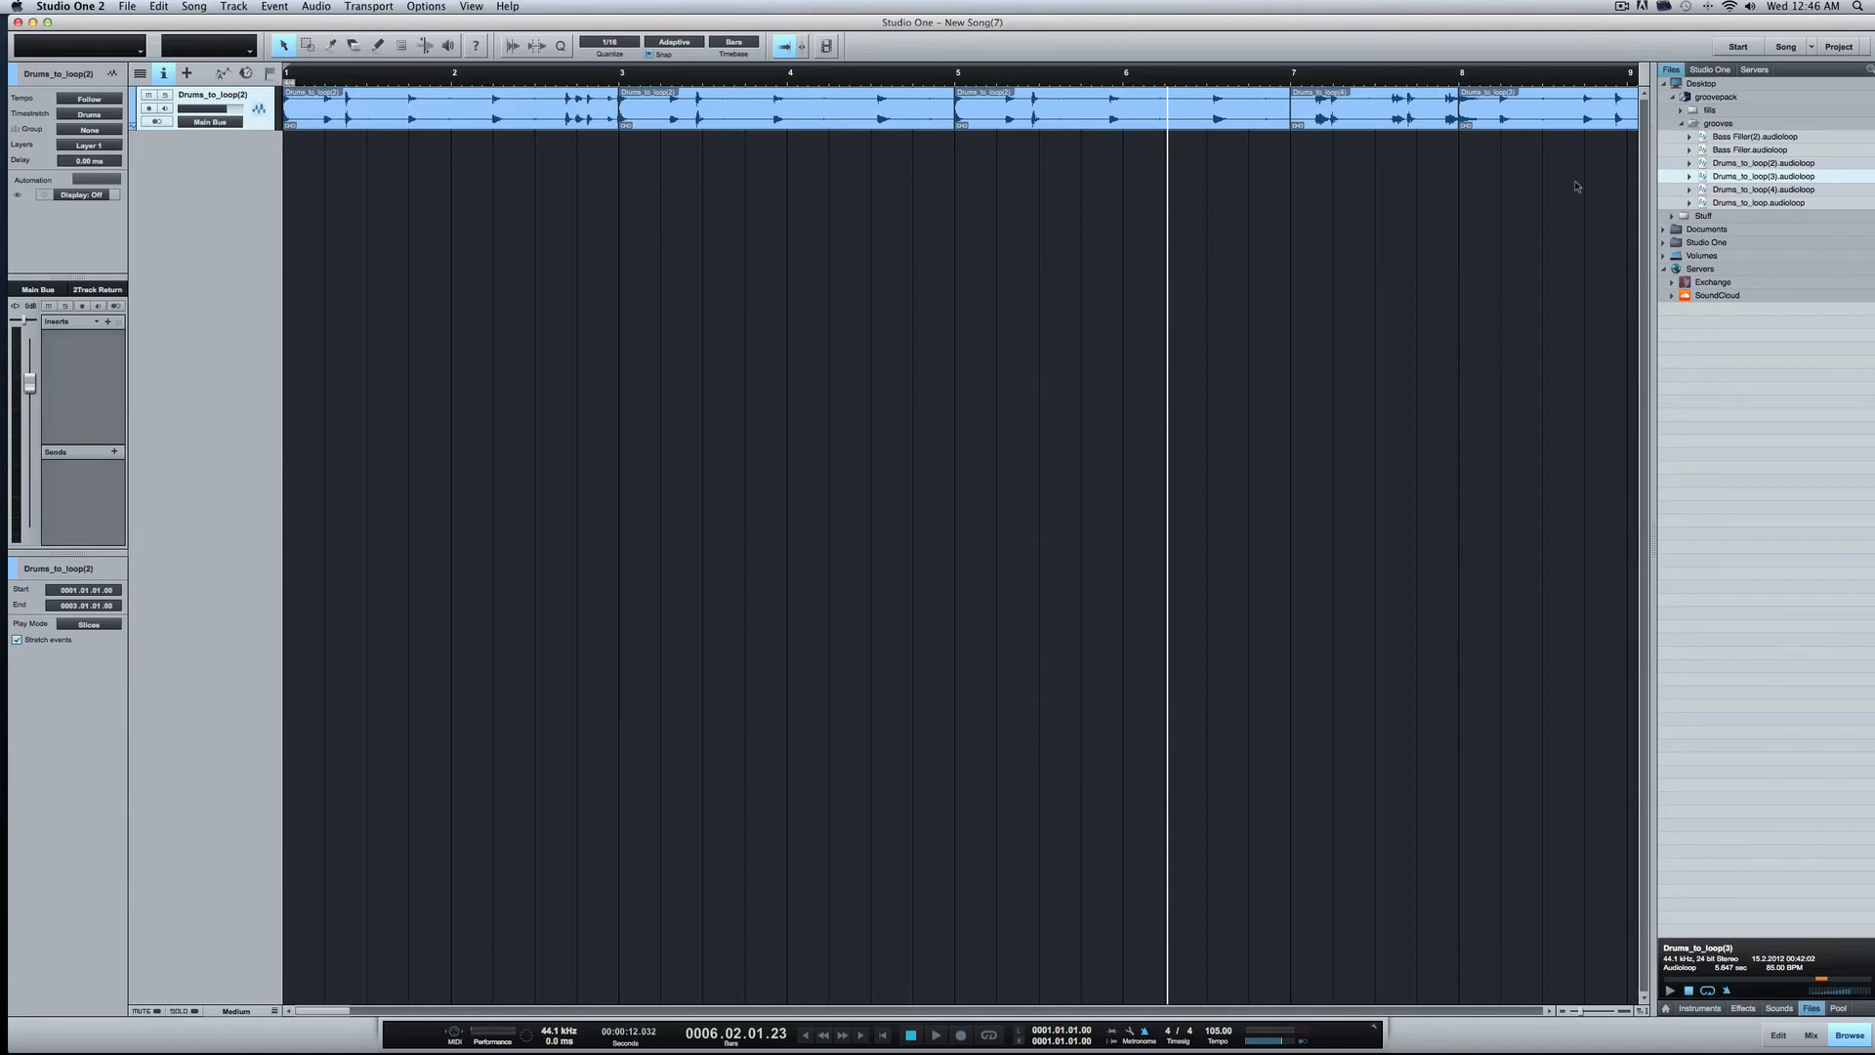
# Step: Listen to the arrangement through to its end and replay the first three bars from the song start
pyautogui.press('space')
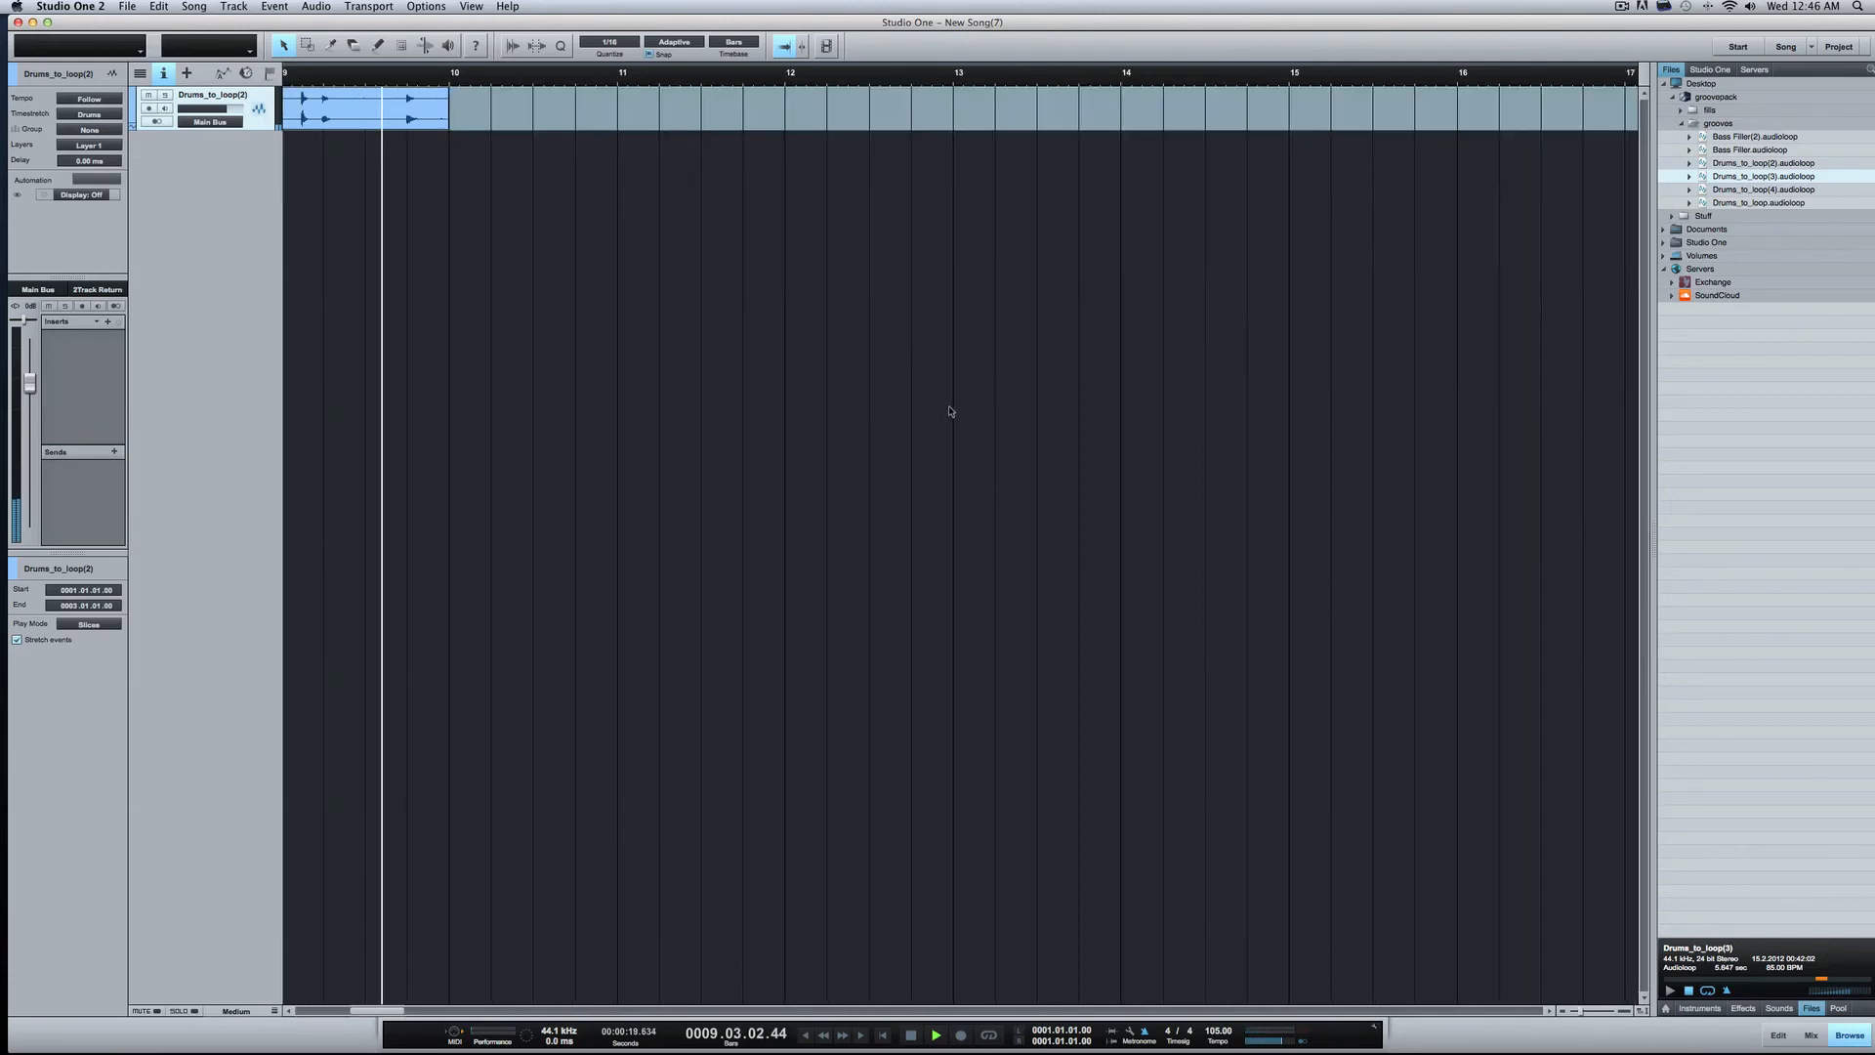
pyautogui.press('space')
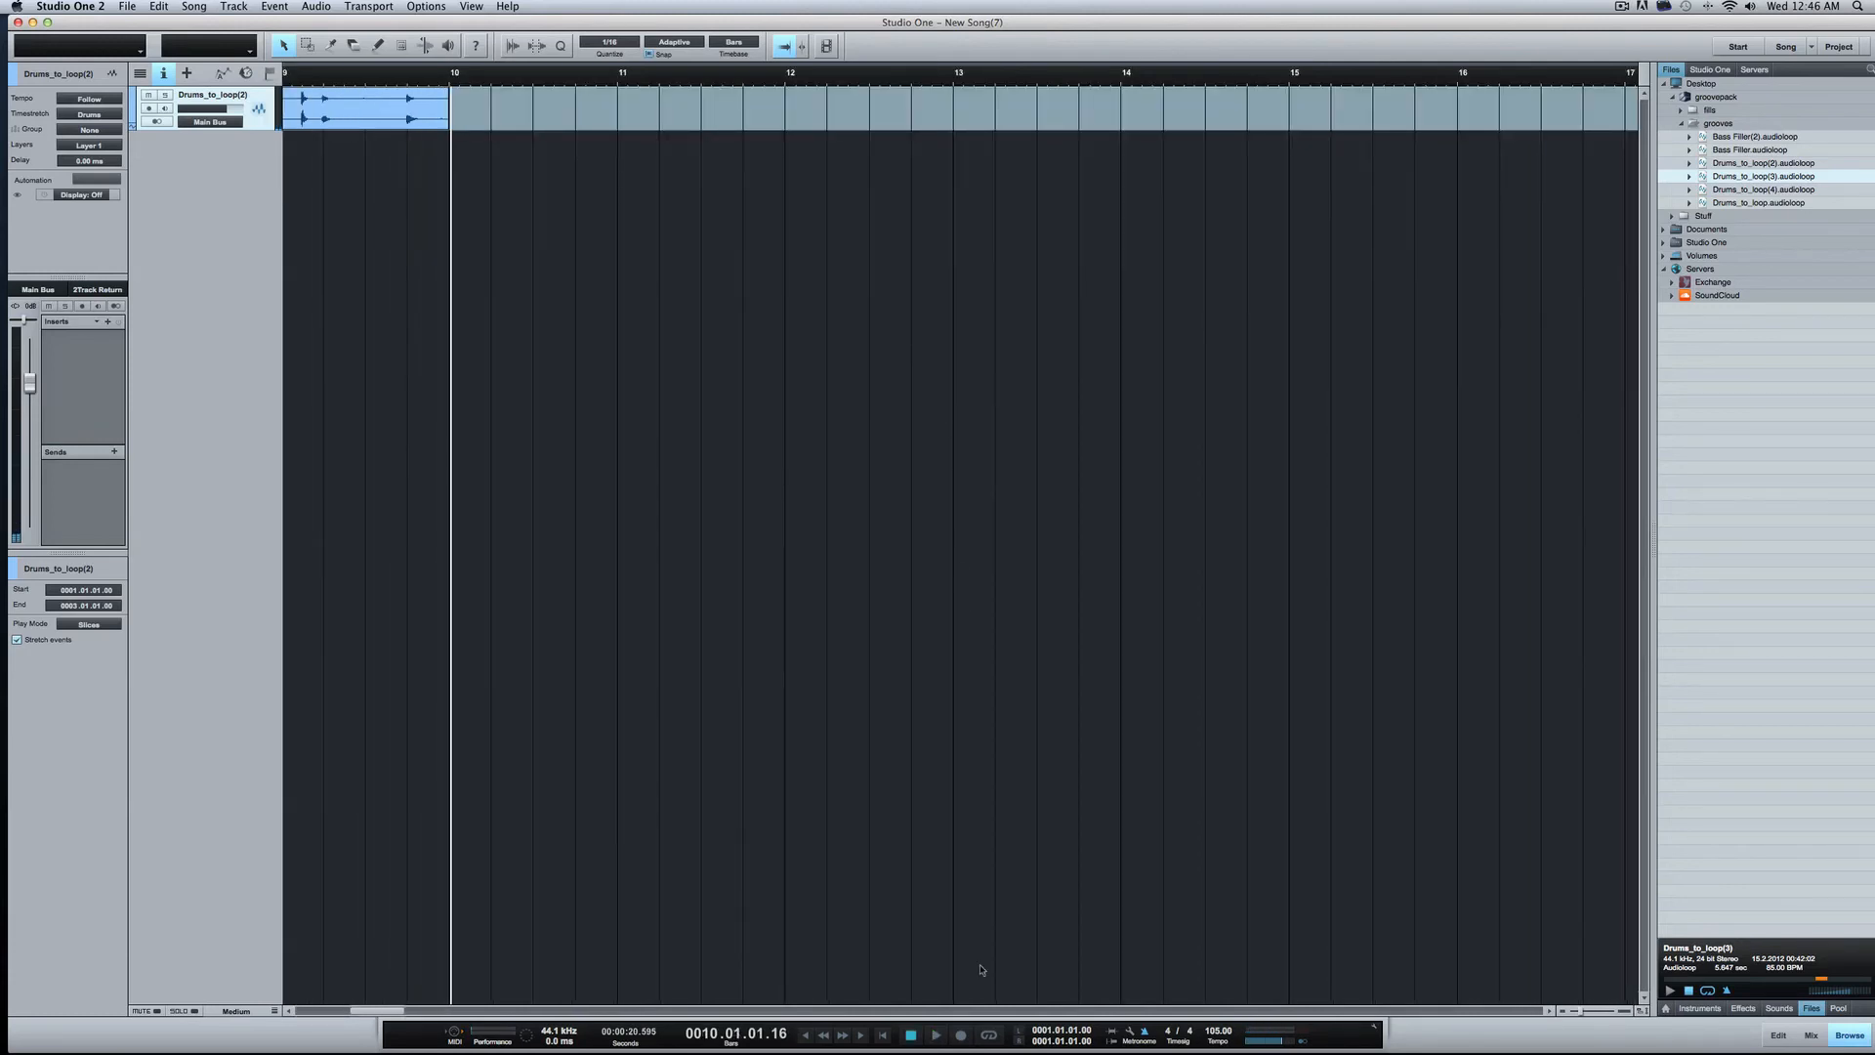
pyautogui.click(916, 1036)
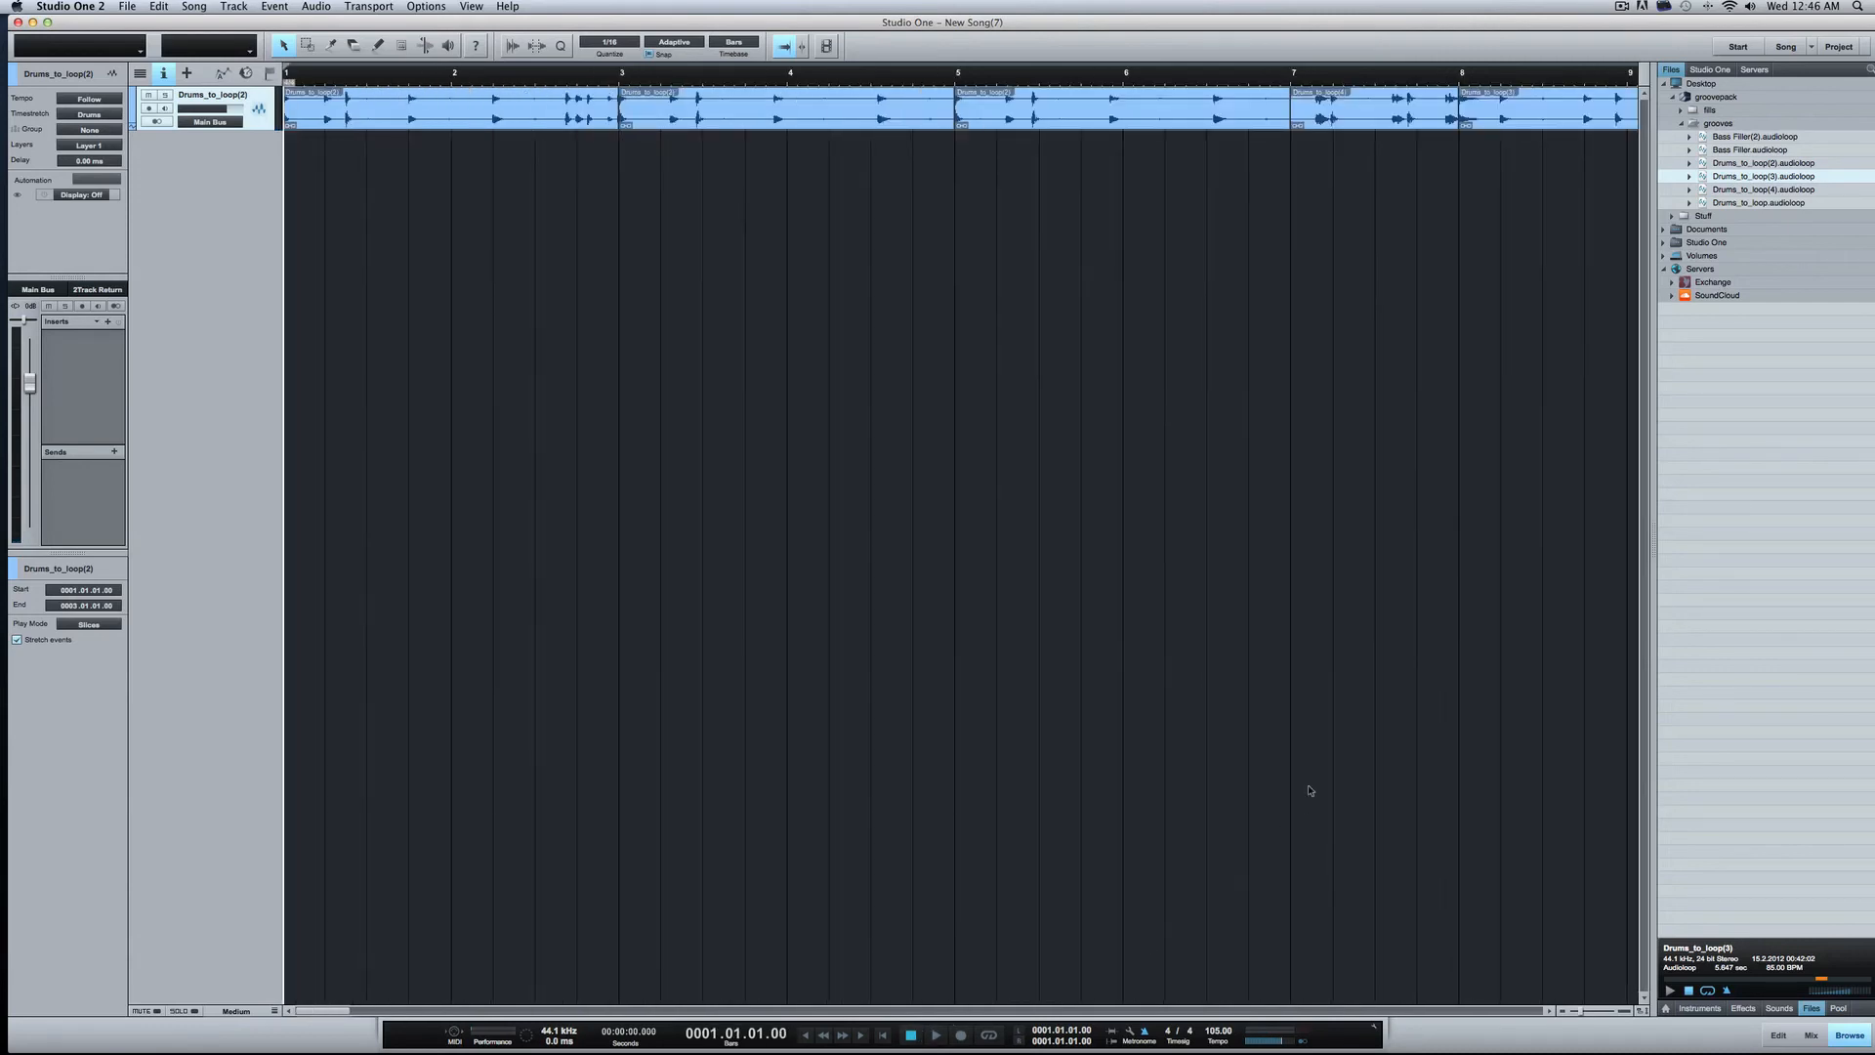
pyautogui.press('space')
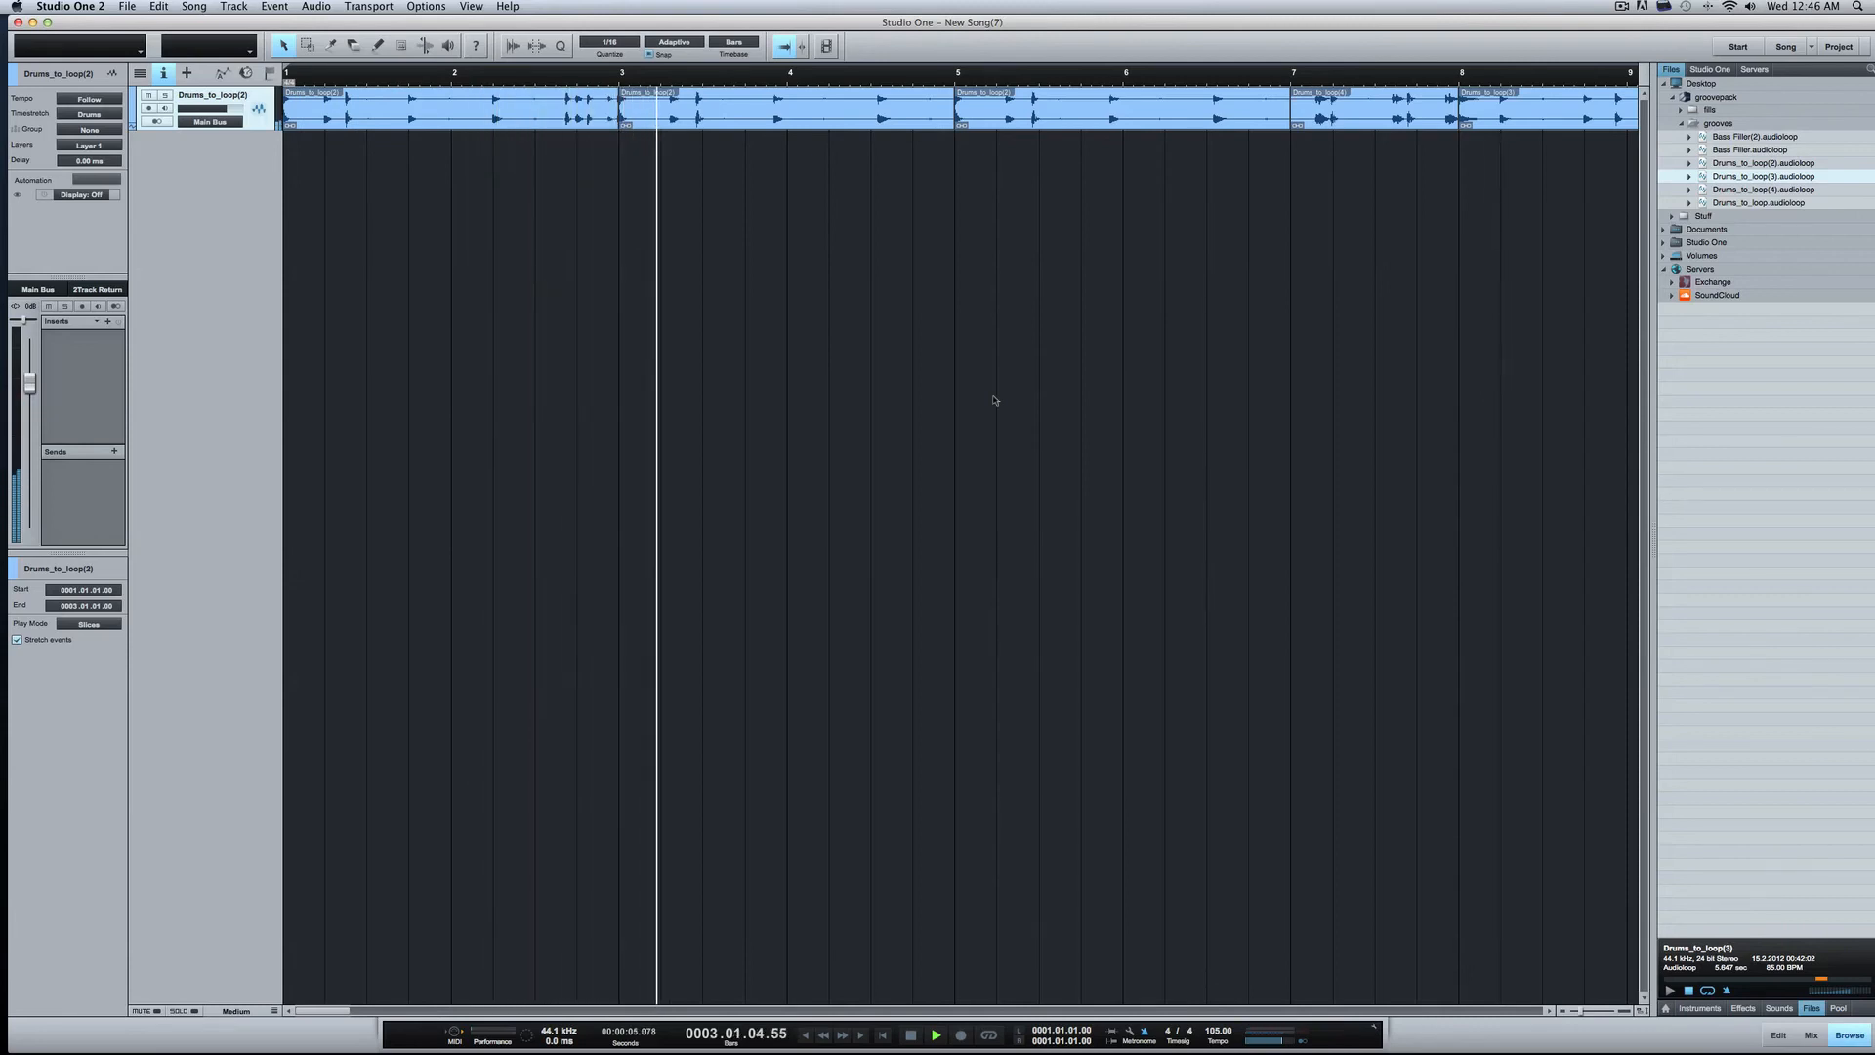
pyautogui.press('space')
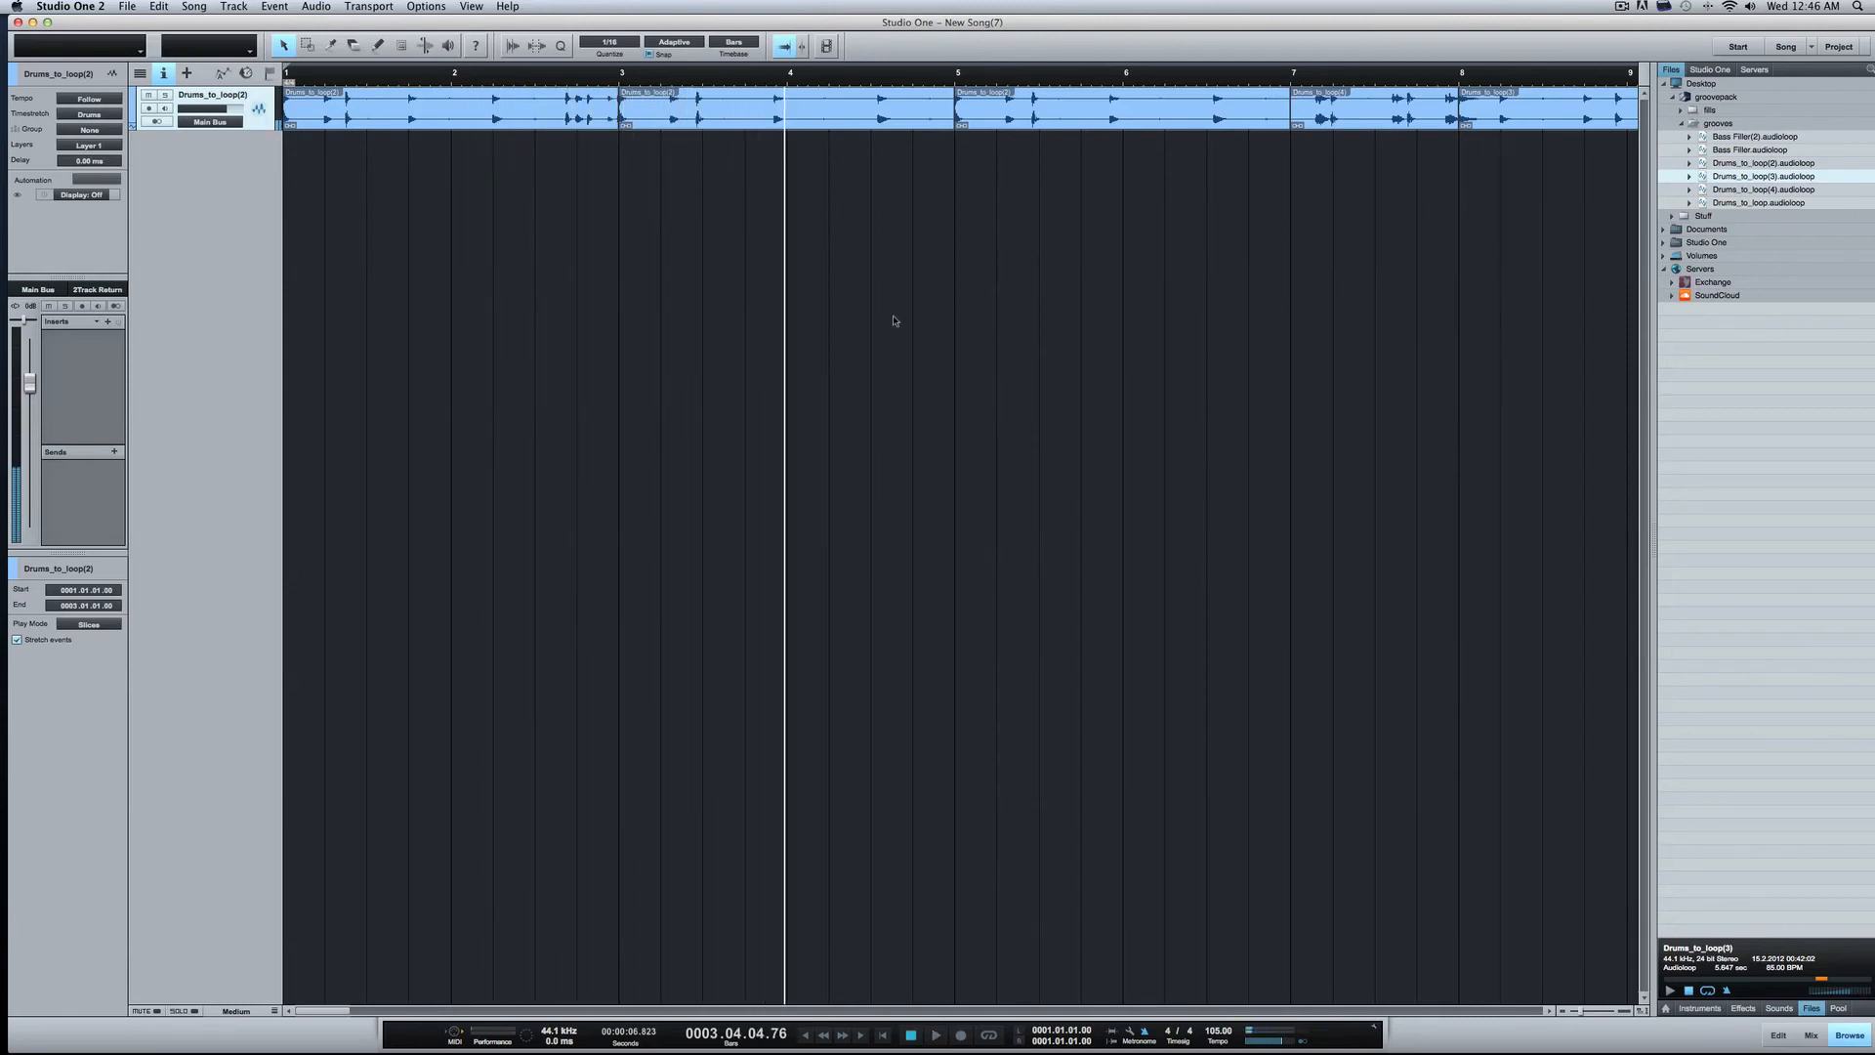
# Step: Open the second Drums_to_loop(2) event at bar 3 in the audio editor and enable Stretch events for it
pyautogui.click(703, 113)
pyautogui.doubleClick(703, 113)
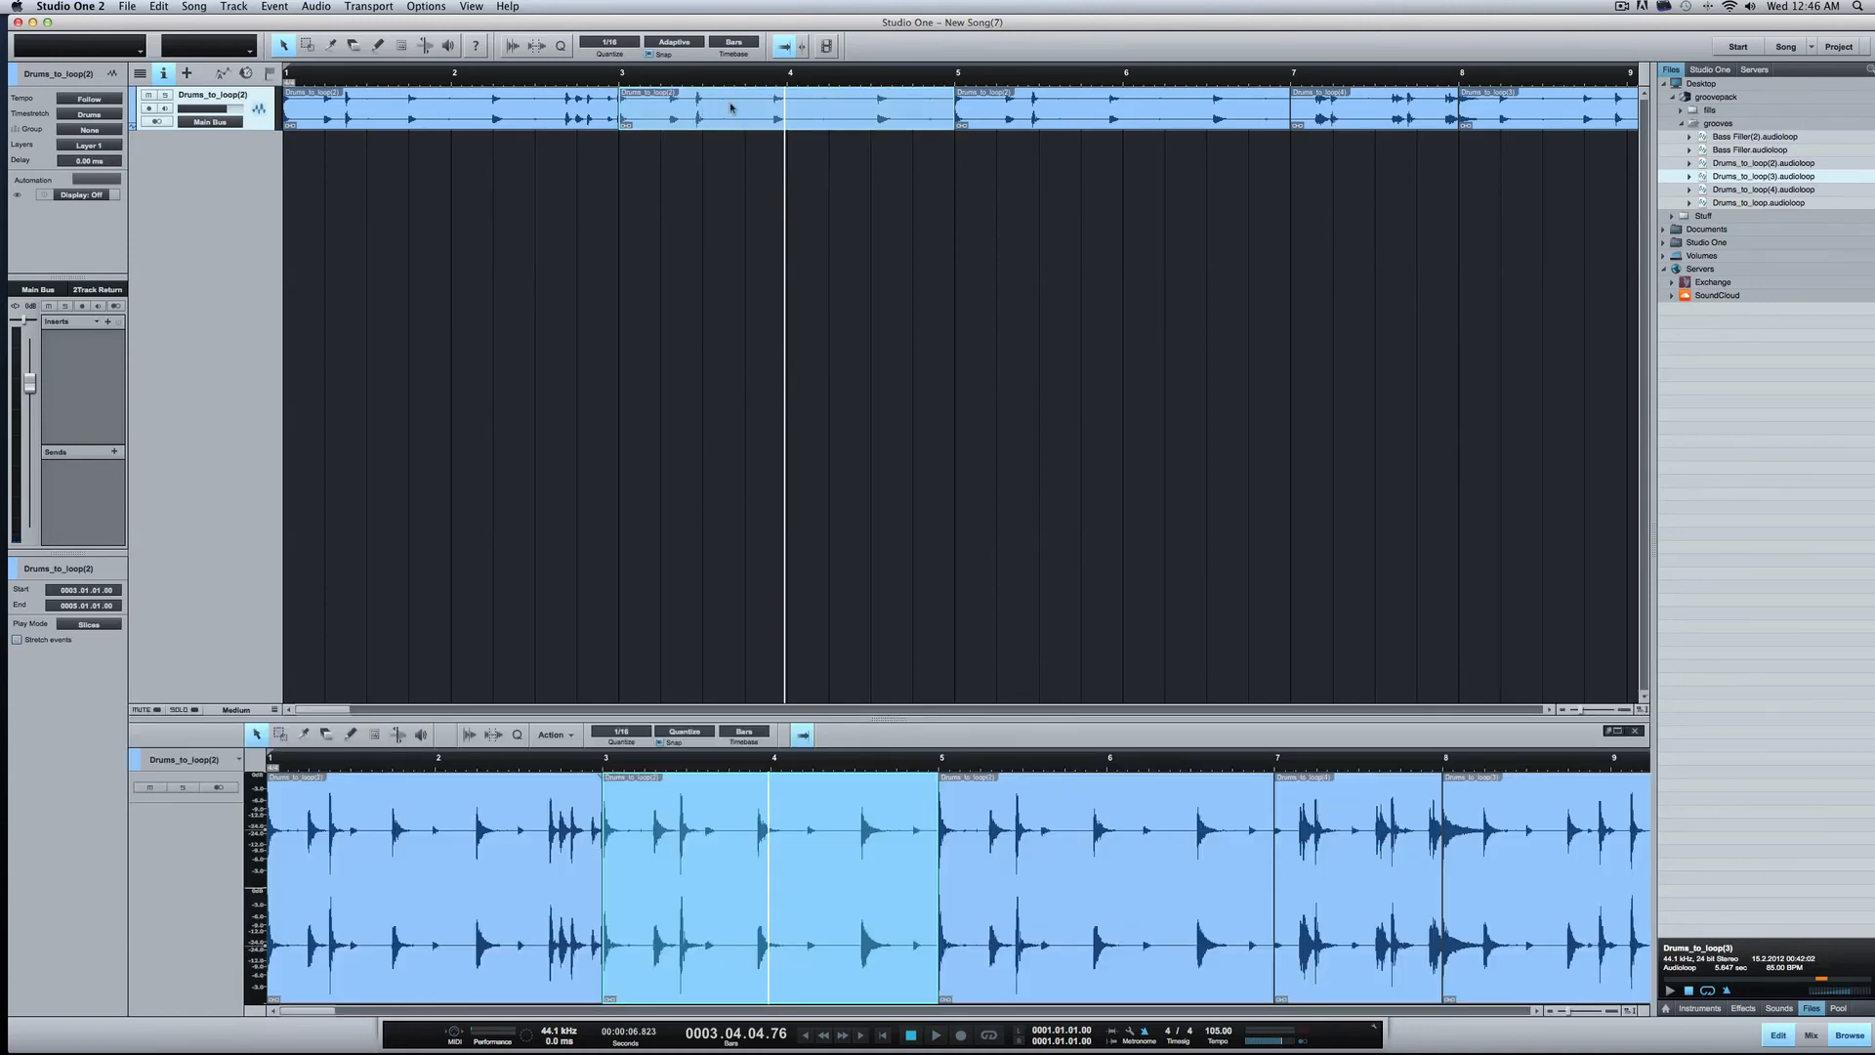
pyautogui.click(687, 190)
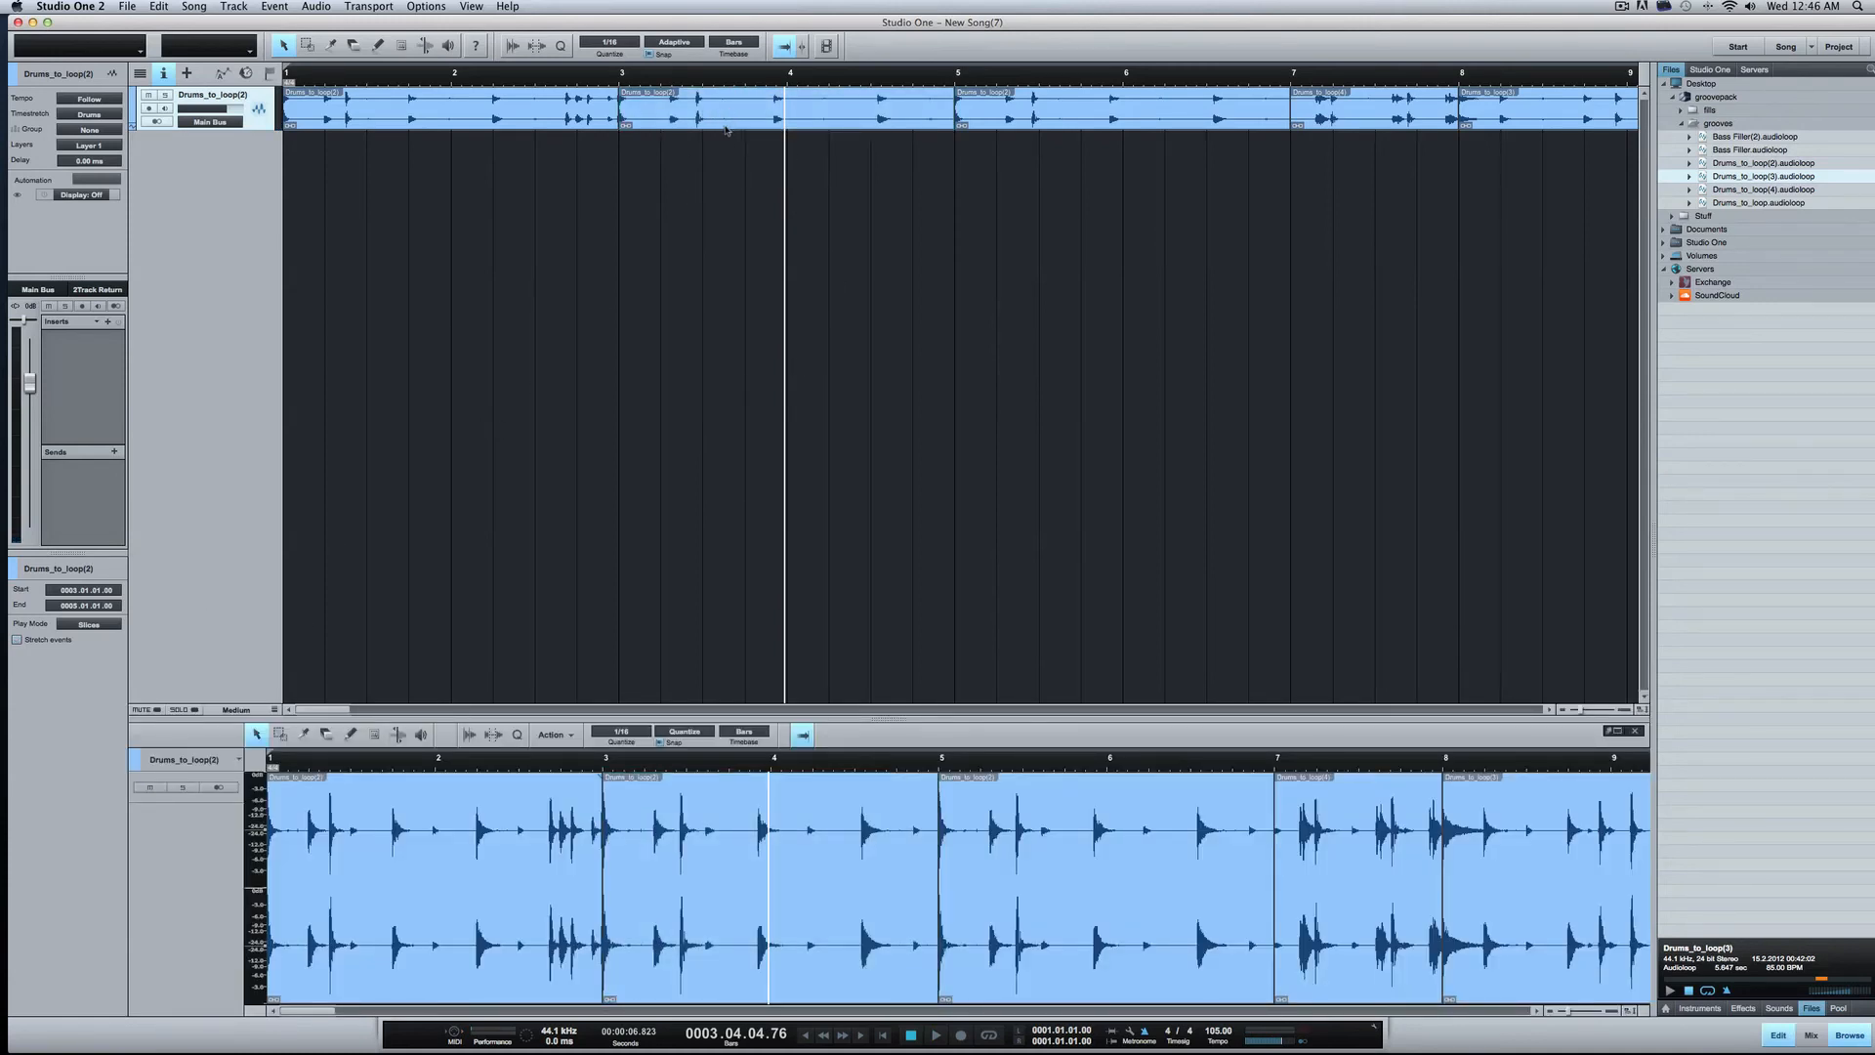
pyautogui.click(494, 118)
pyautogui.doubleClick(701, 113)
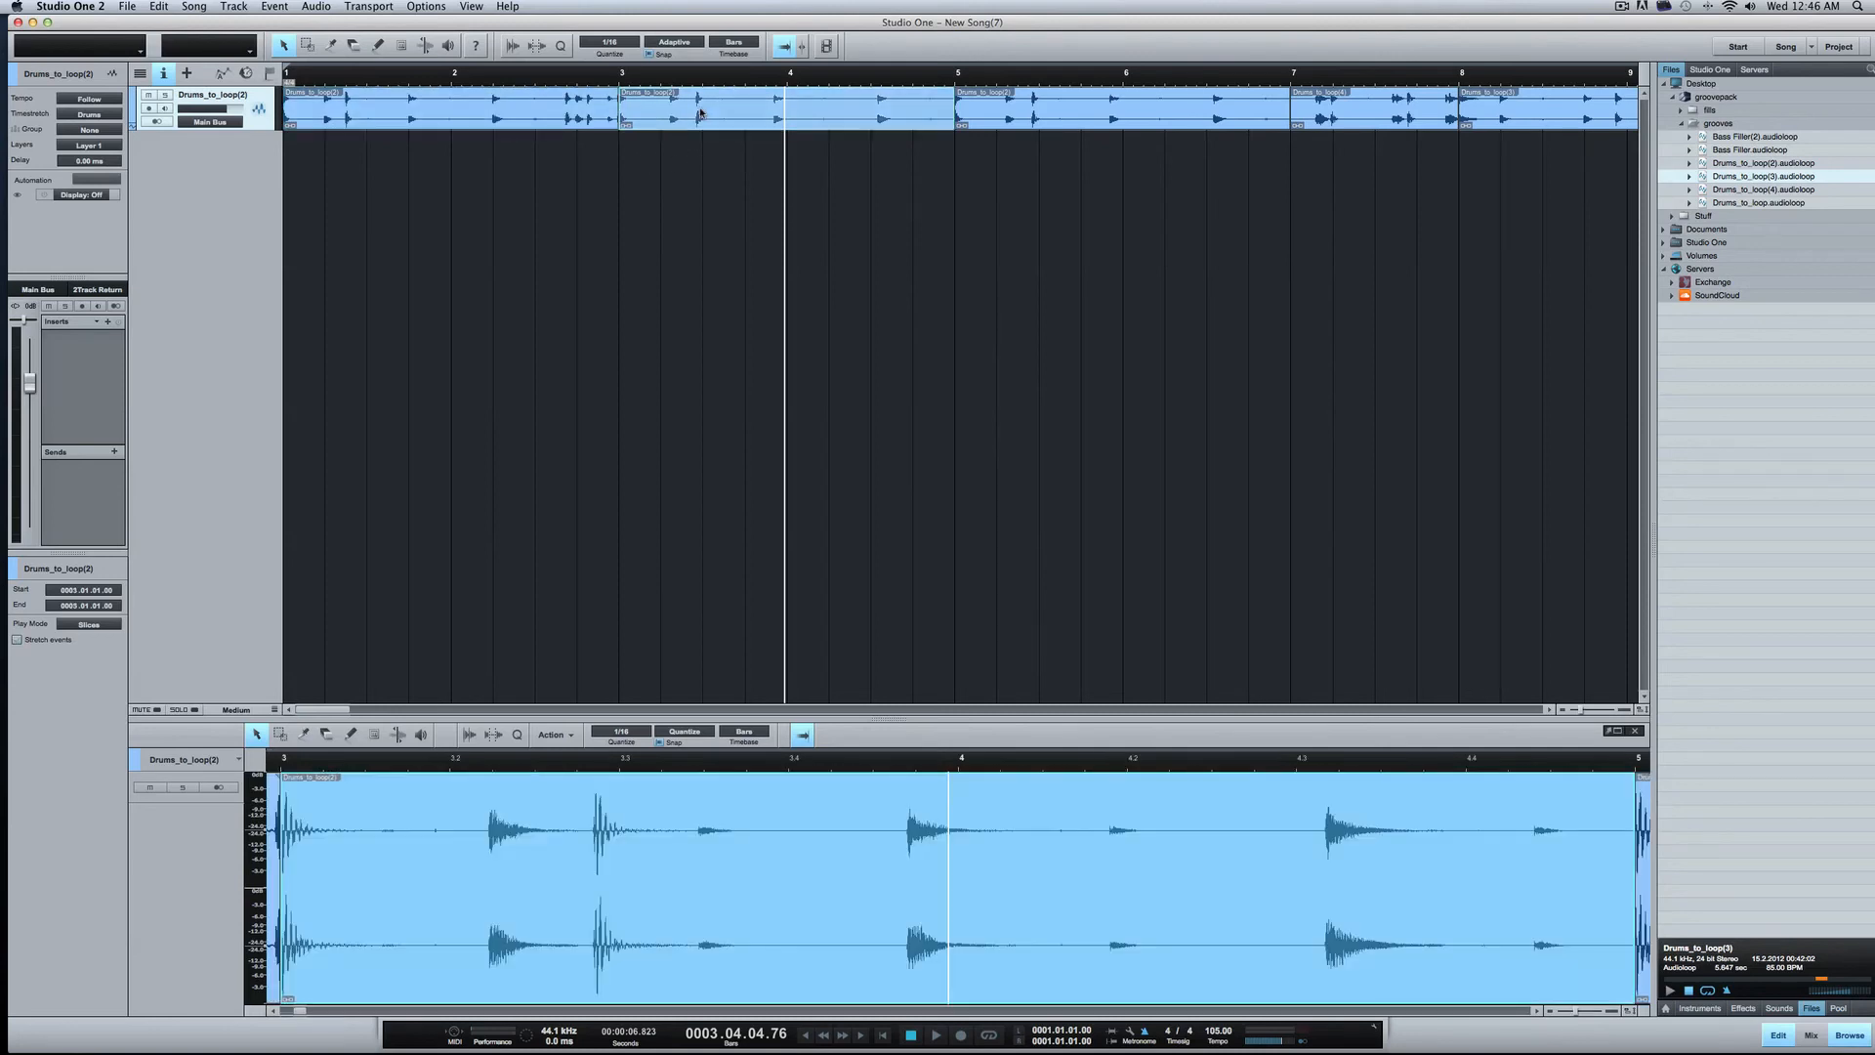
pyautogui.click(17, 640)
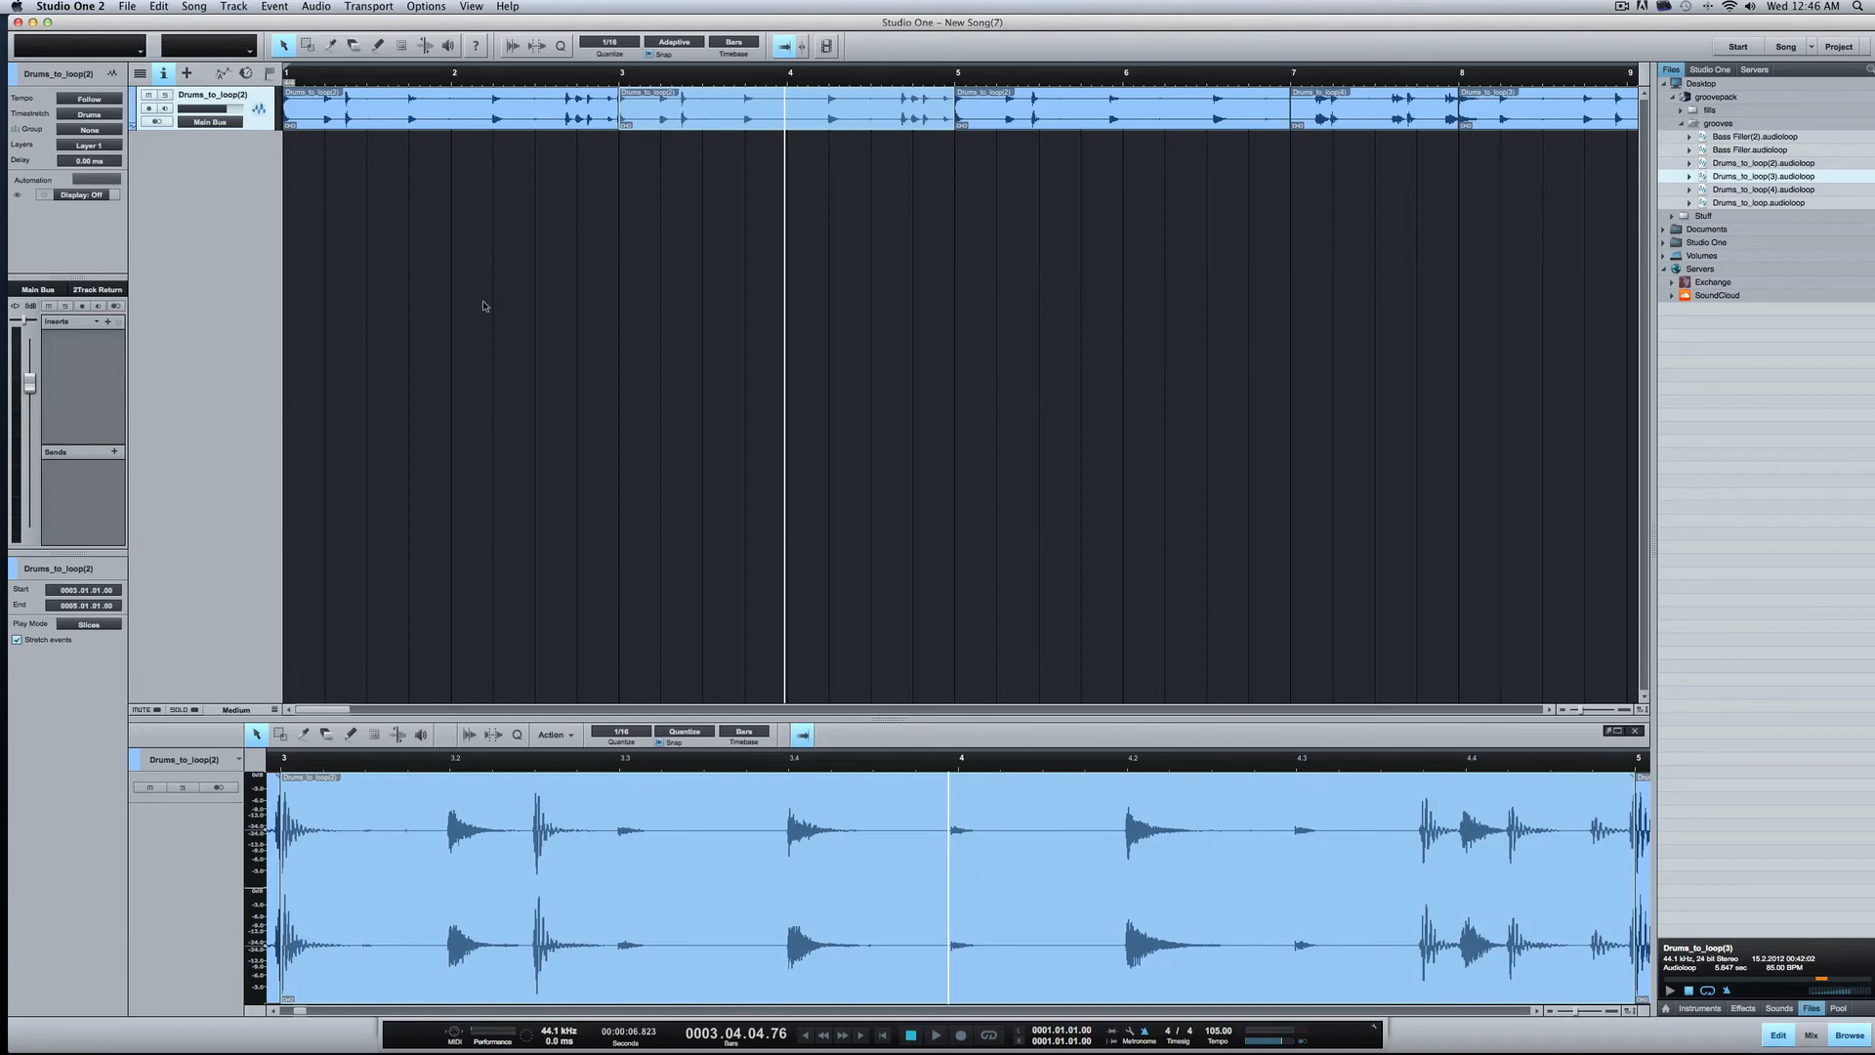
# Step: Enable Stretch events for the events at bars 5 and 7 during playback, and return to the song start
pyautogui.click(434, 78)
pyautogui.press('space')
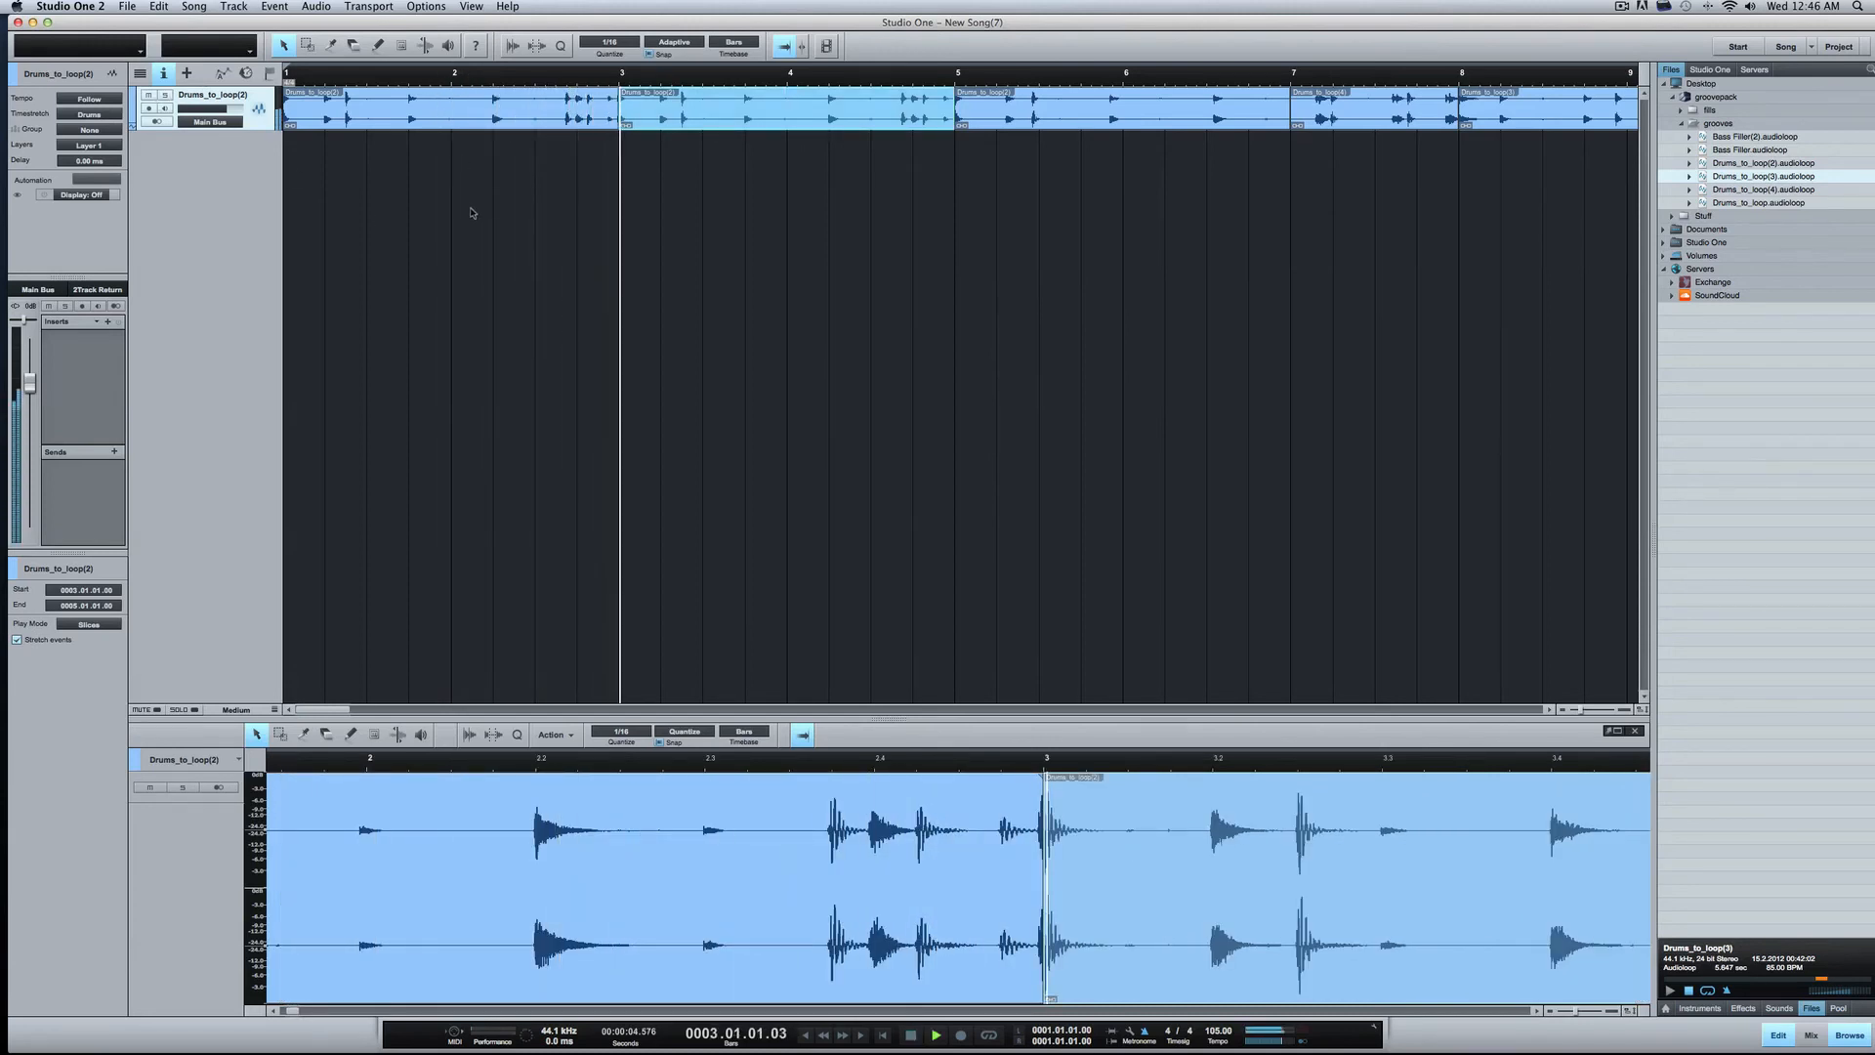
pyautogui.click(1193, 112)
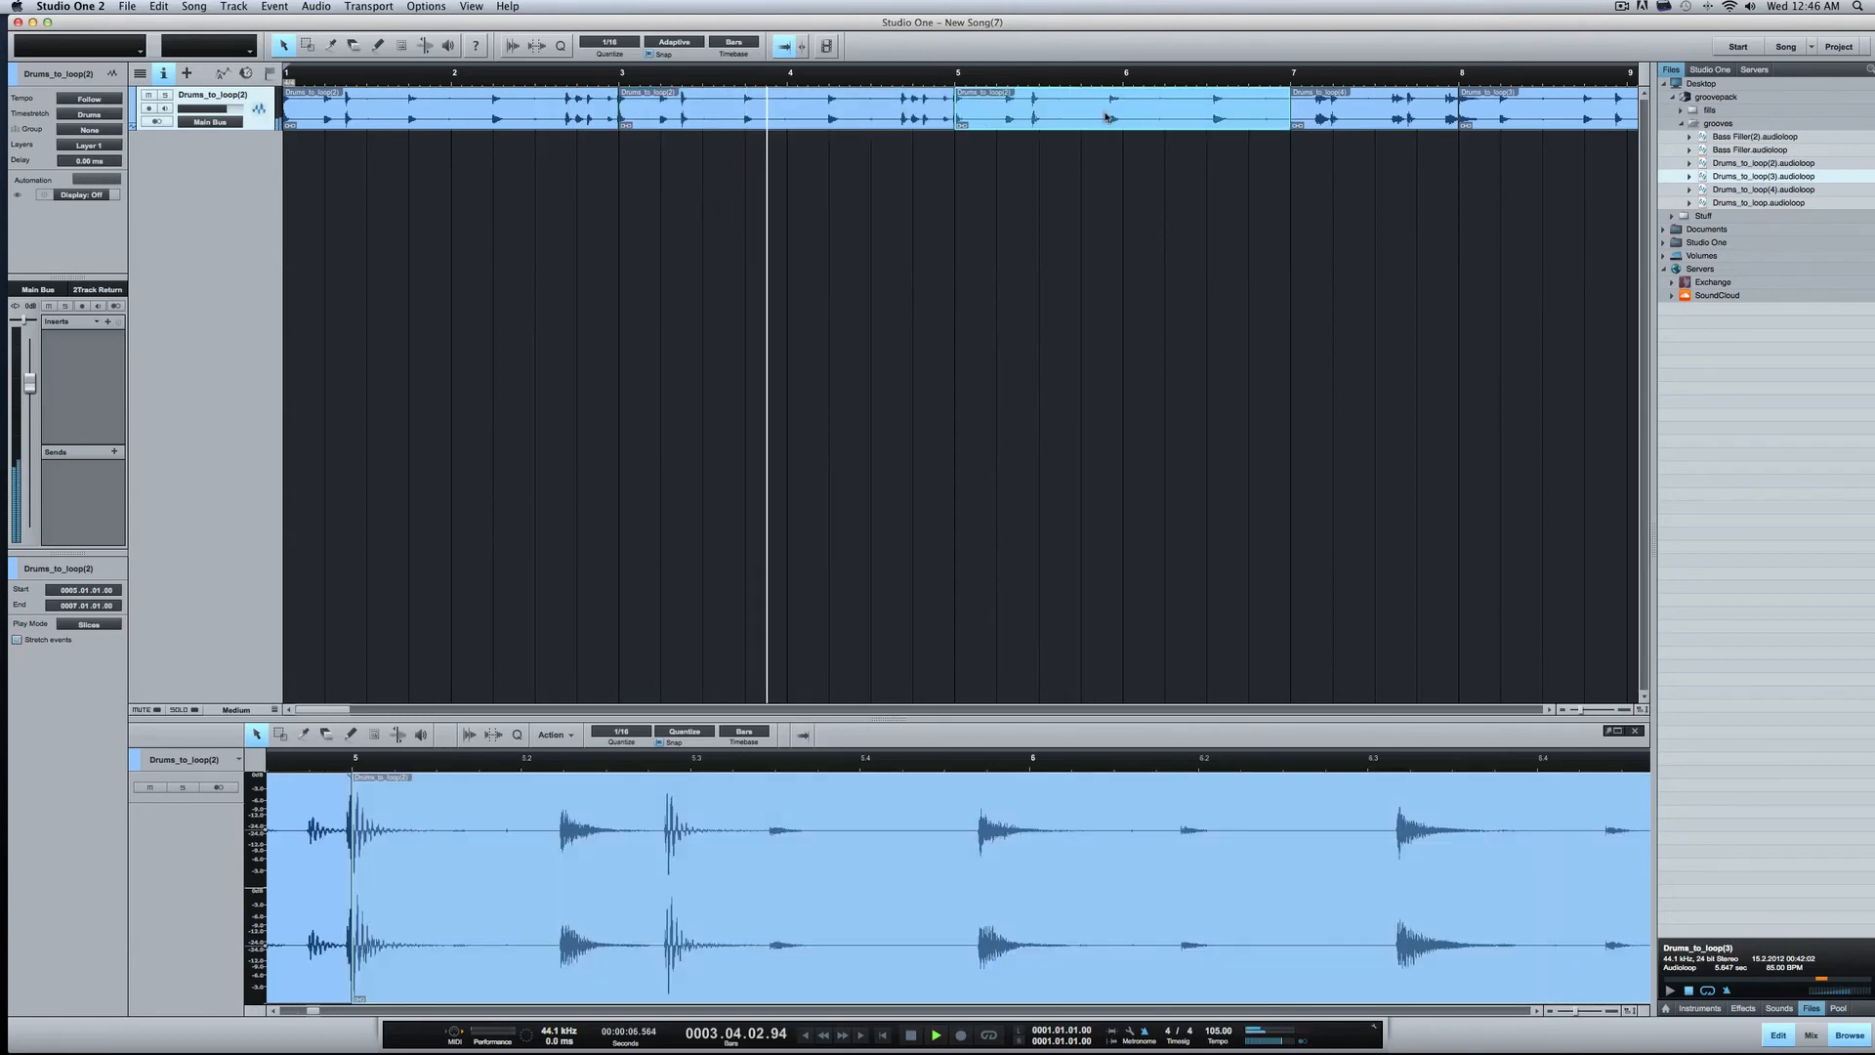
pyautogui.click(50, 640)
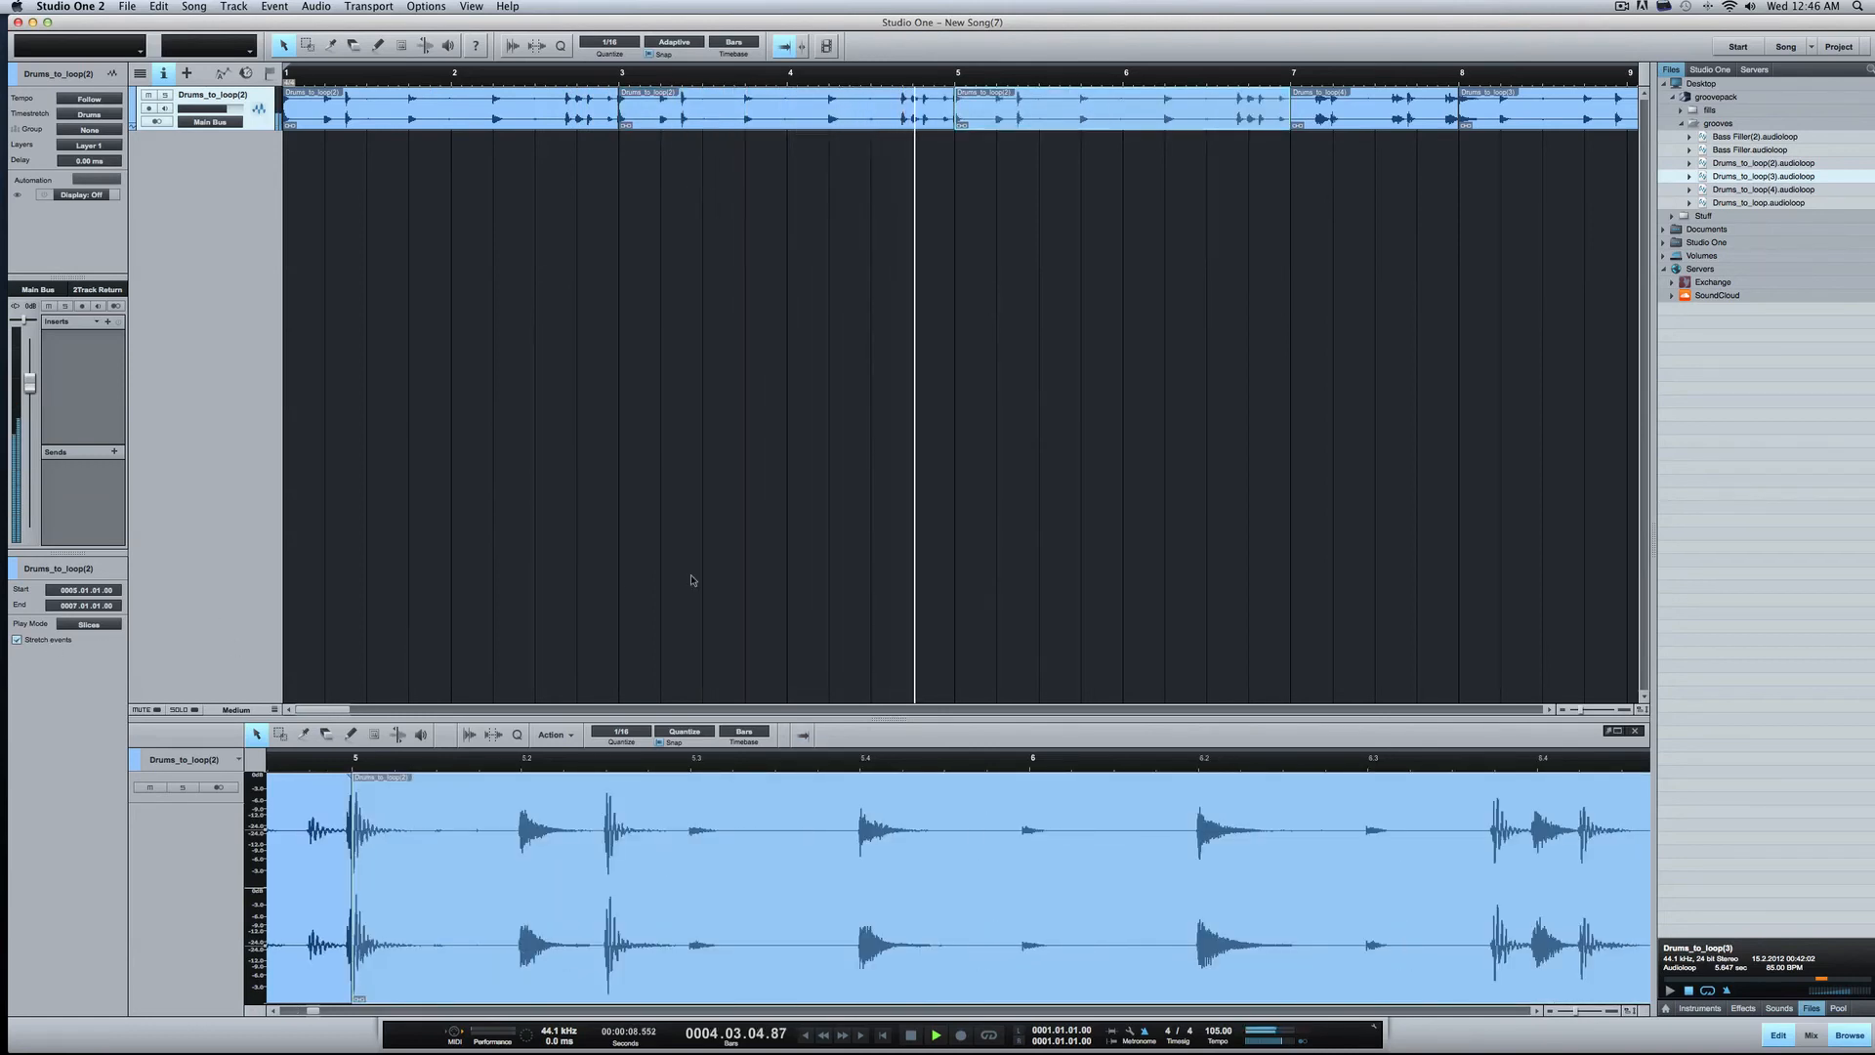
pyautogui.click(1406, 97)
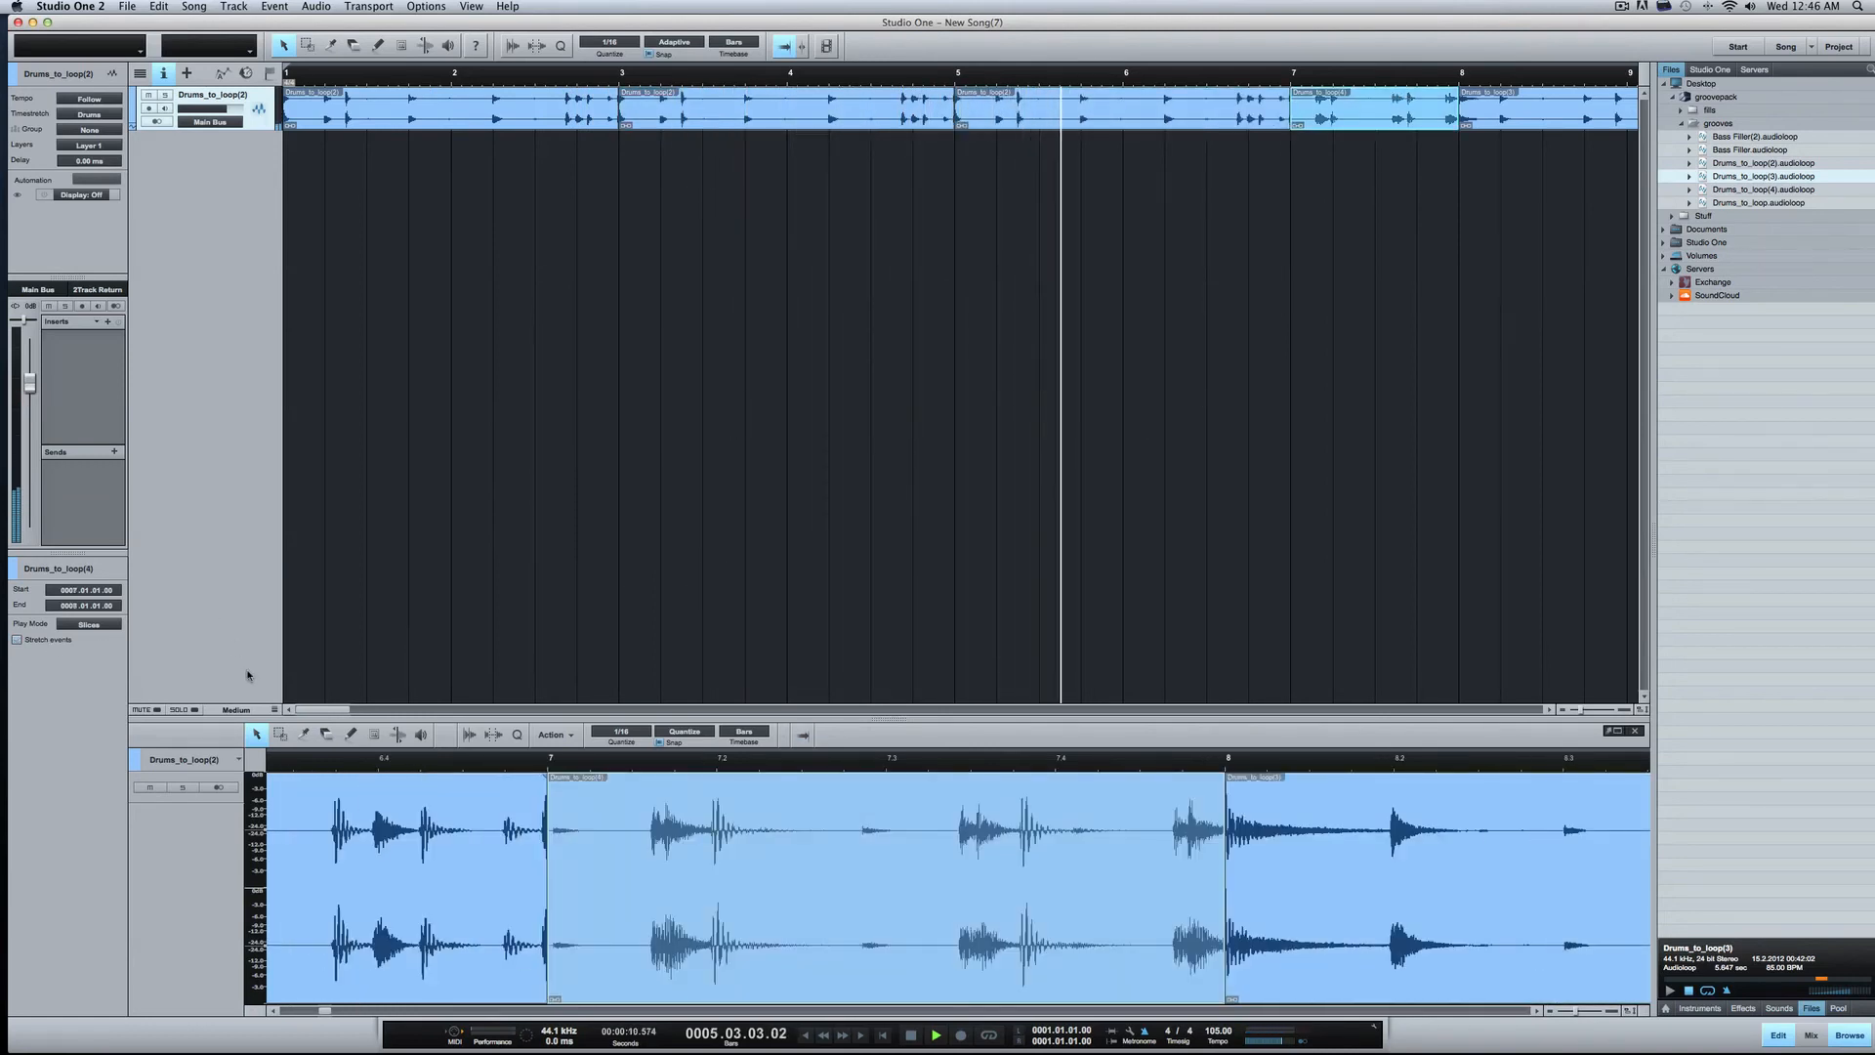
pyautogui.click(17, 641)
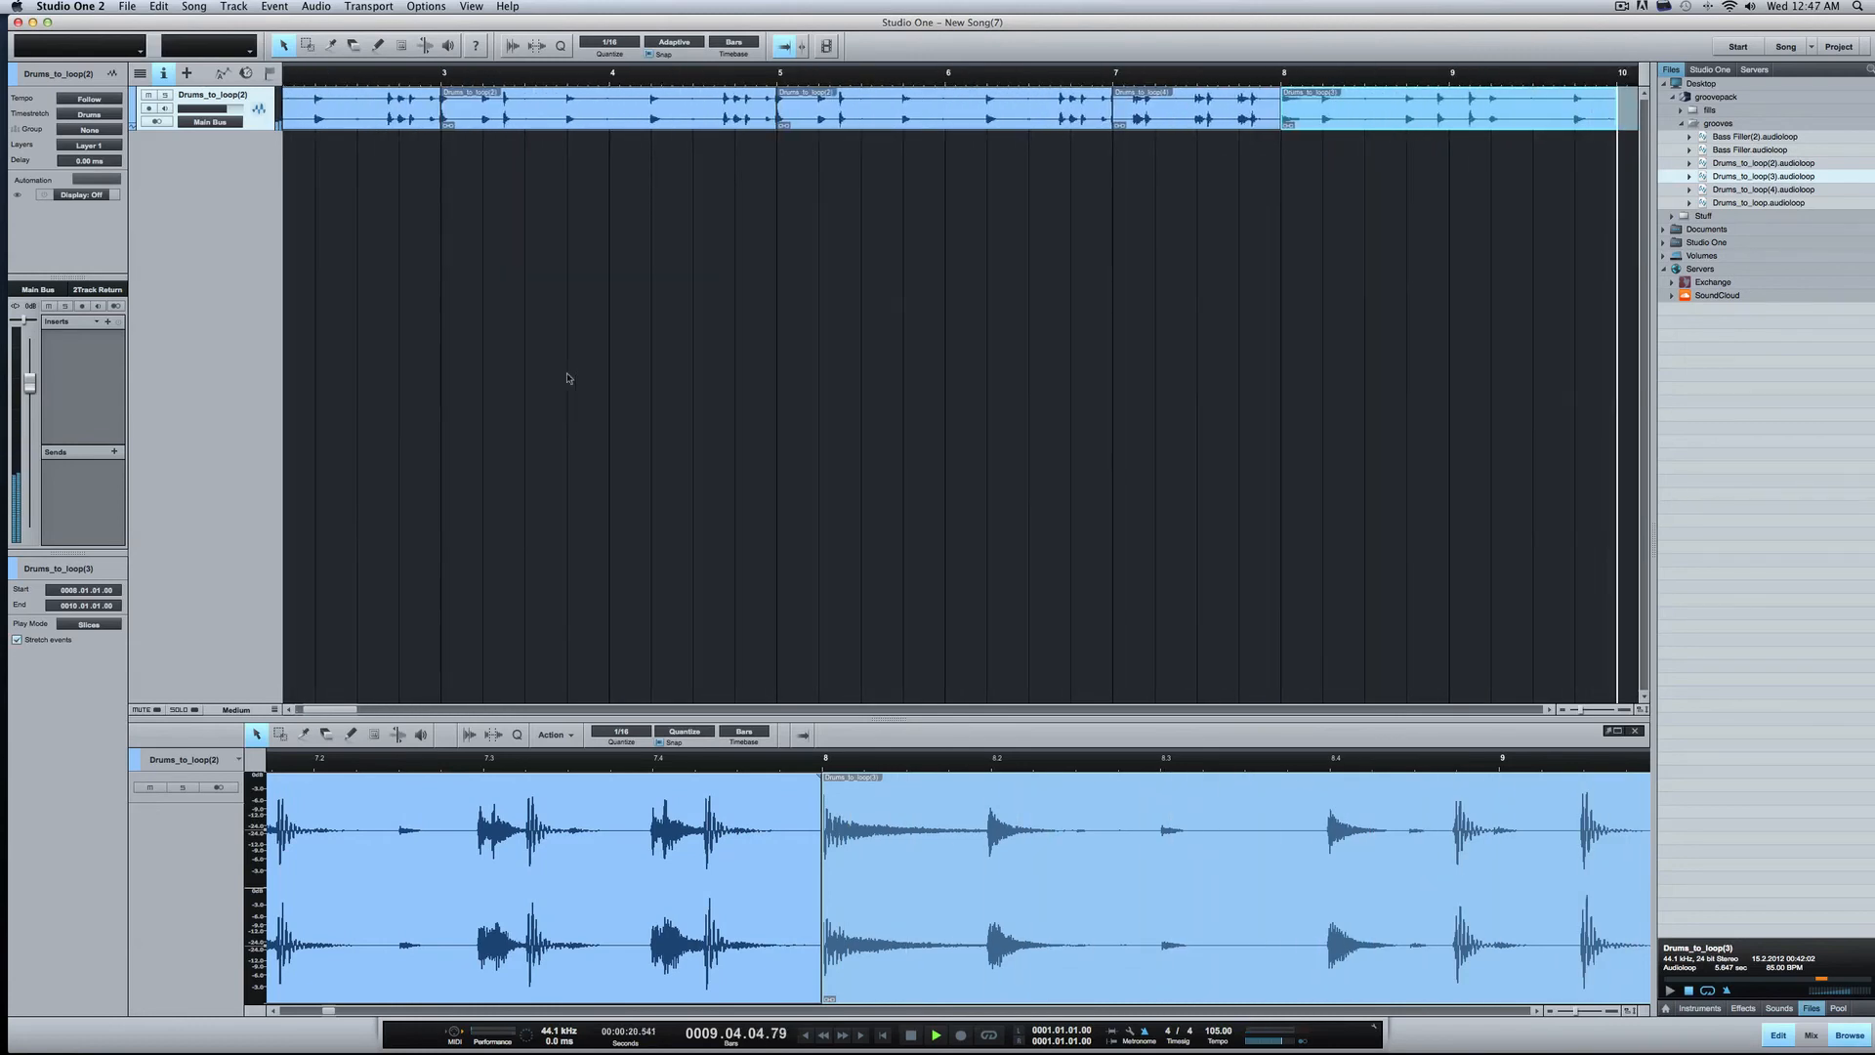
pyautogui.press('space')
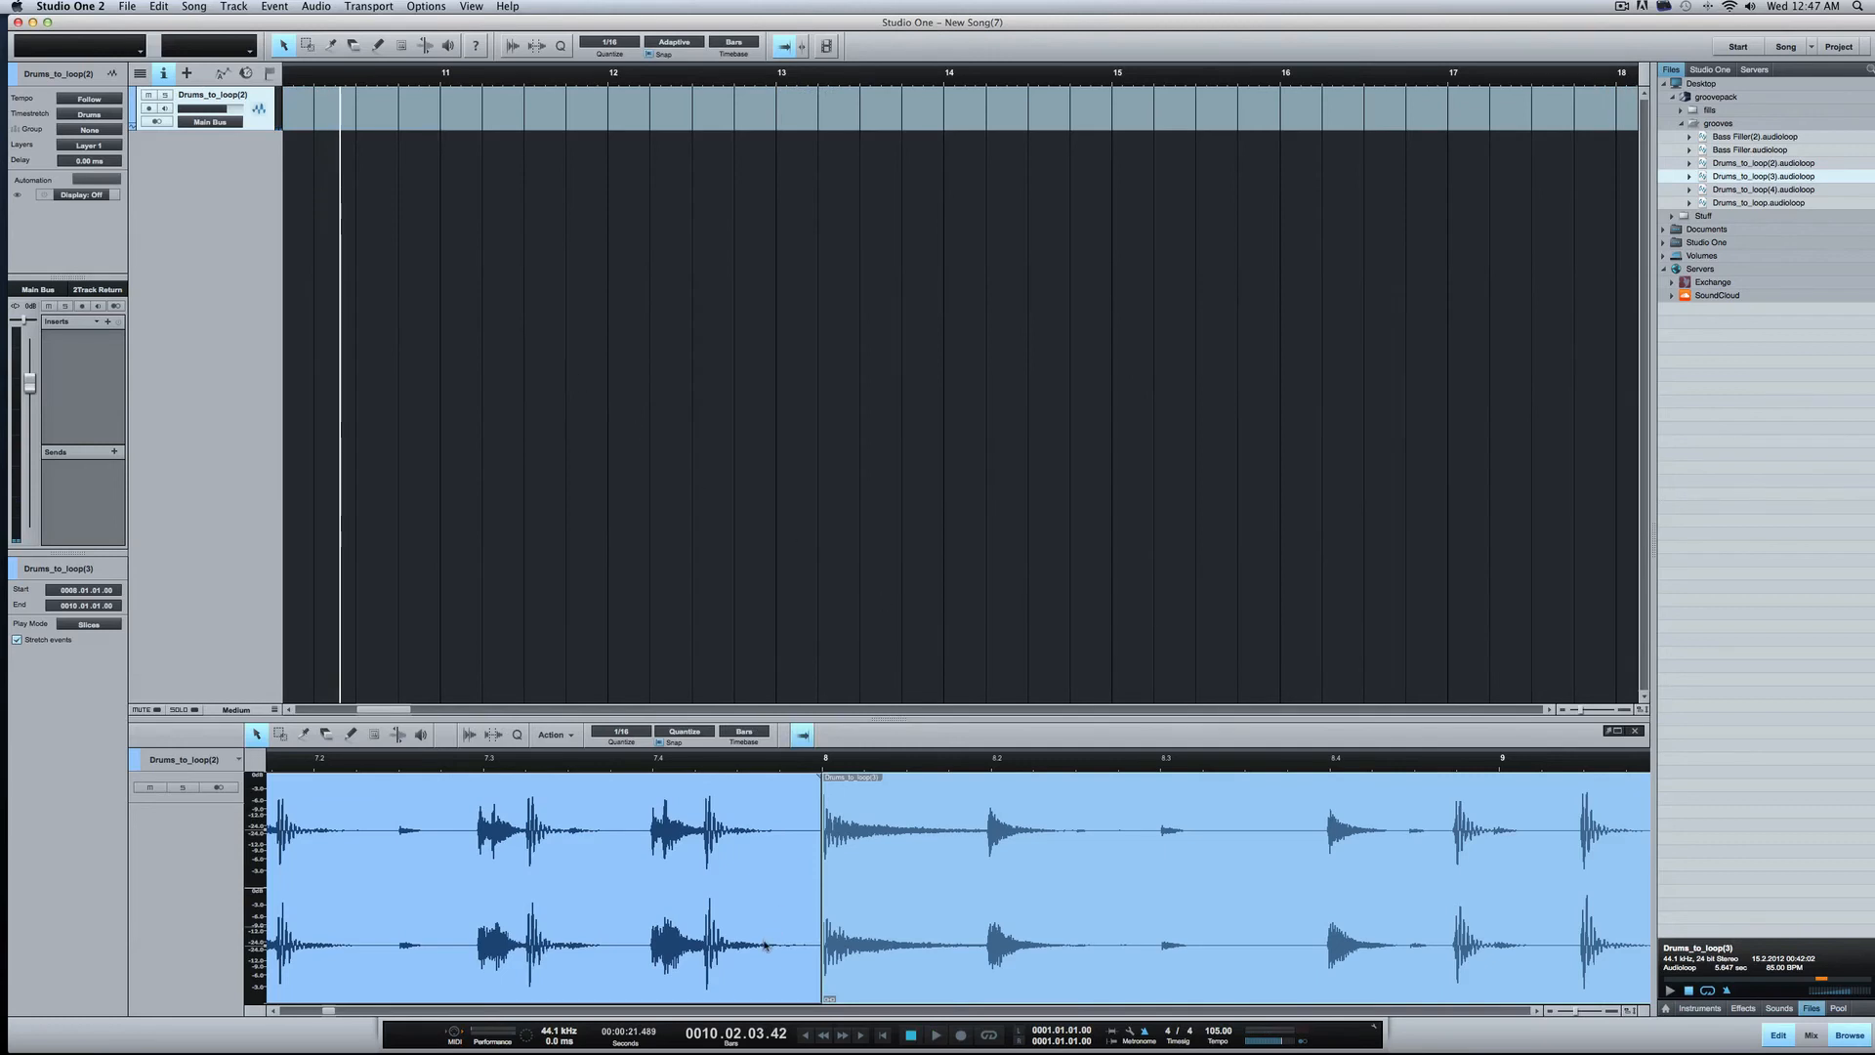
pyautogui.click(912, 1035)
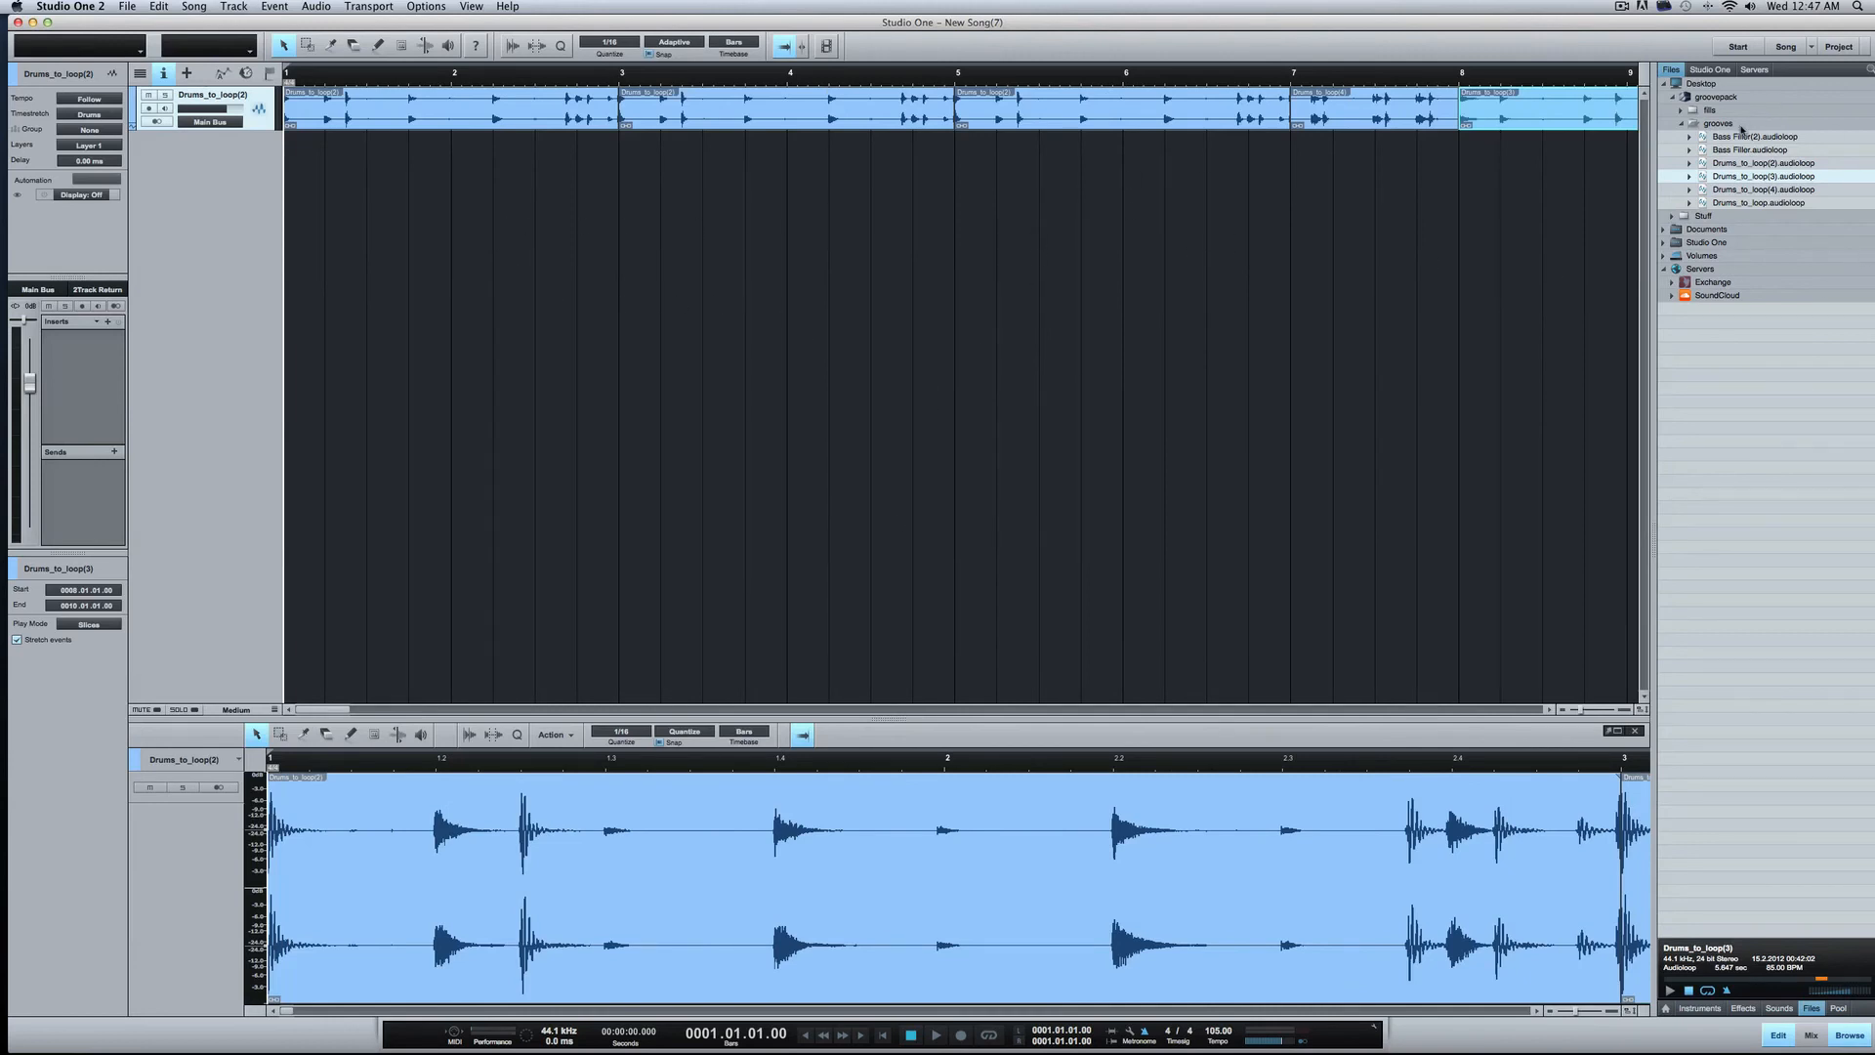
# Step: Place four consecutive Bass Filler(2).audioloop events from bar 3 on a new track below the drums and play the song
pyautogui.moveTo(1734, 138); pyautogui.dragTo(616, 192)
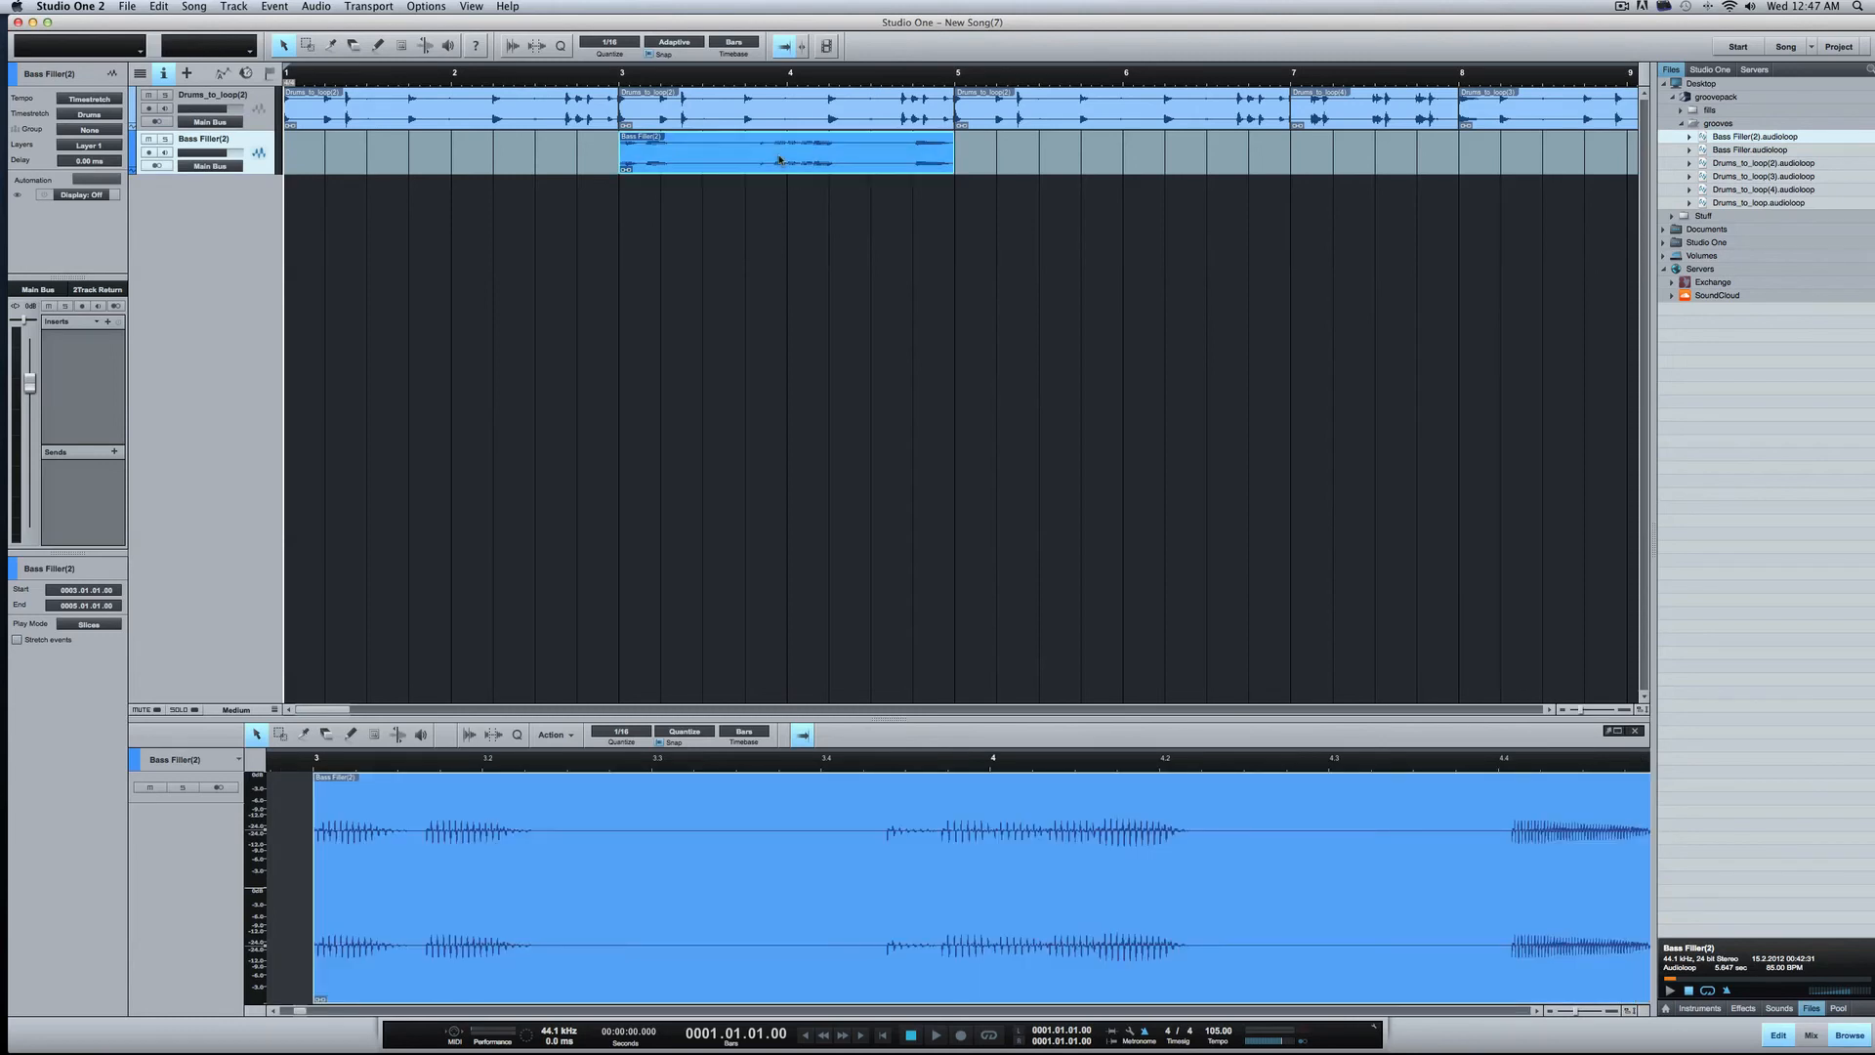
pyautogui.press('d')
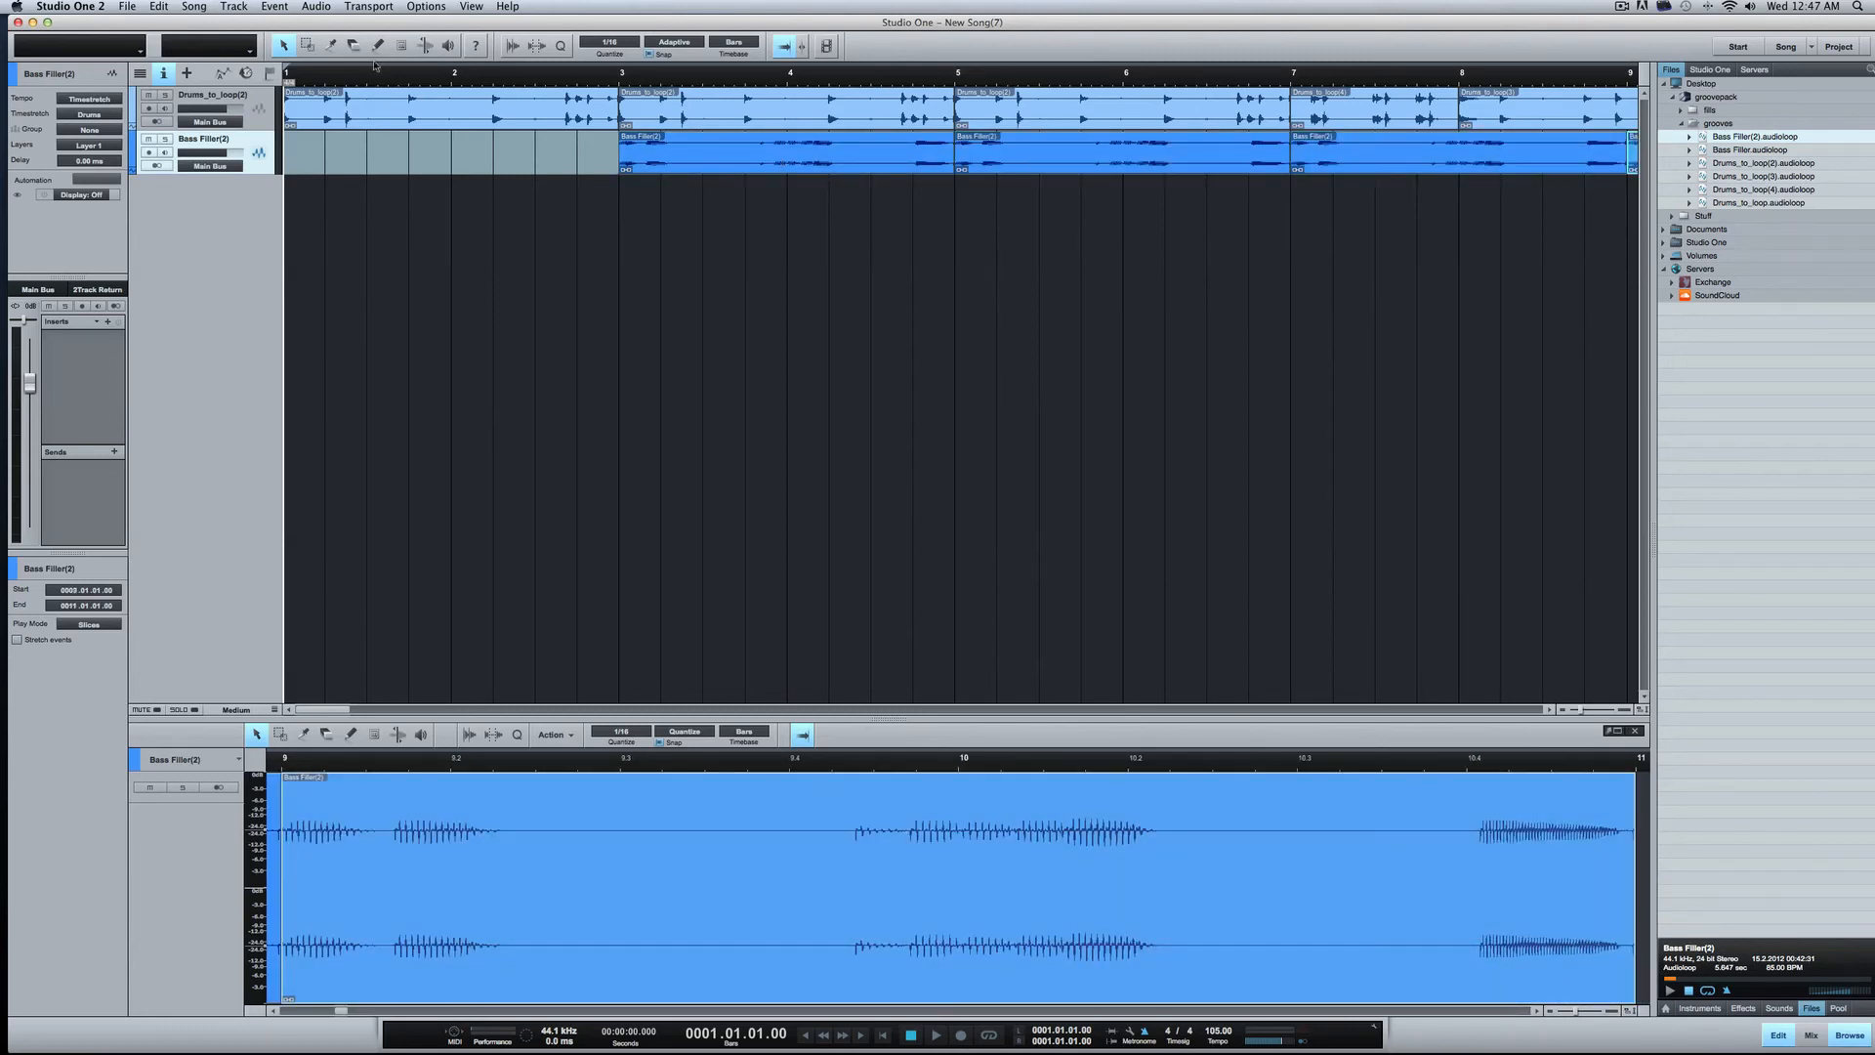
pyautogui.press('space')
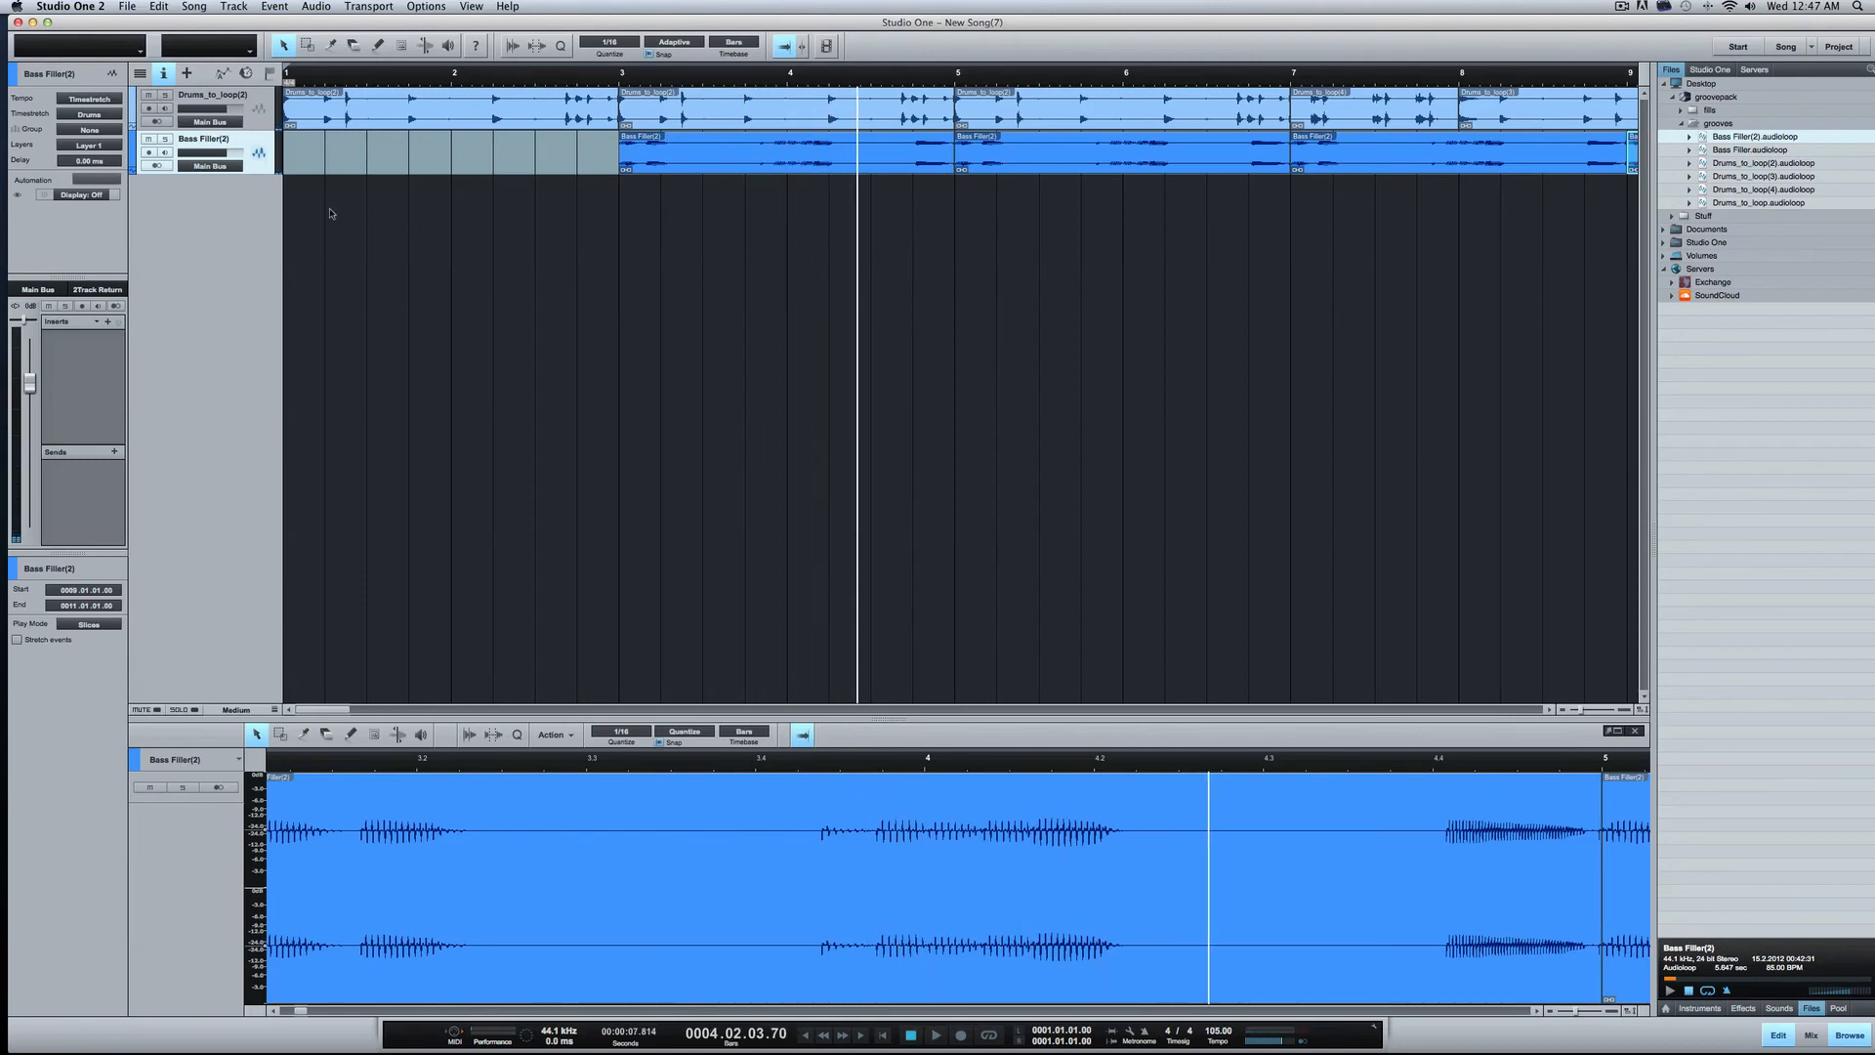
# Step: Enable Stretch events for all four Bass Filler(2) events on the bass track
pyautogui.click(673, 154)
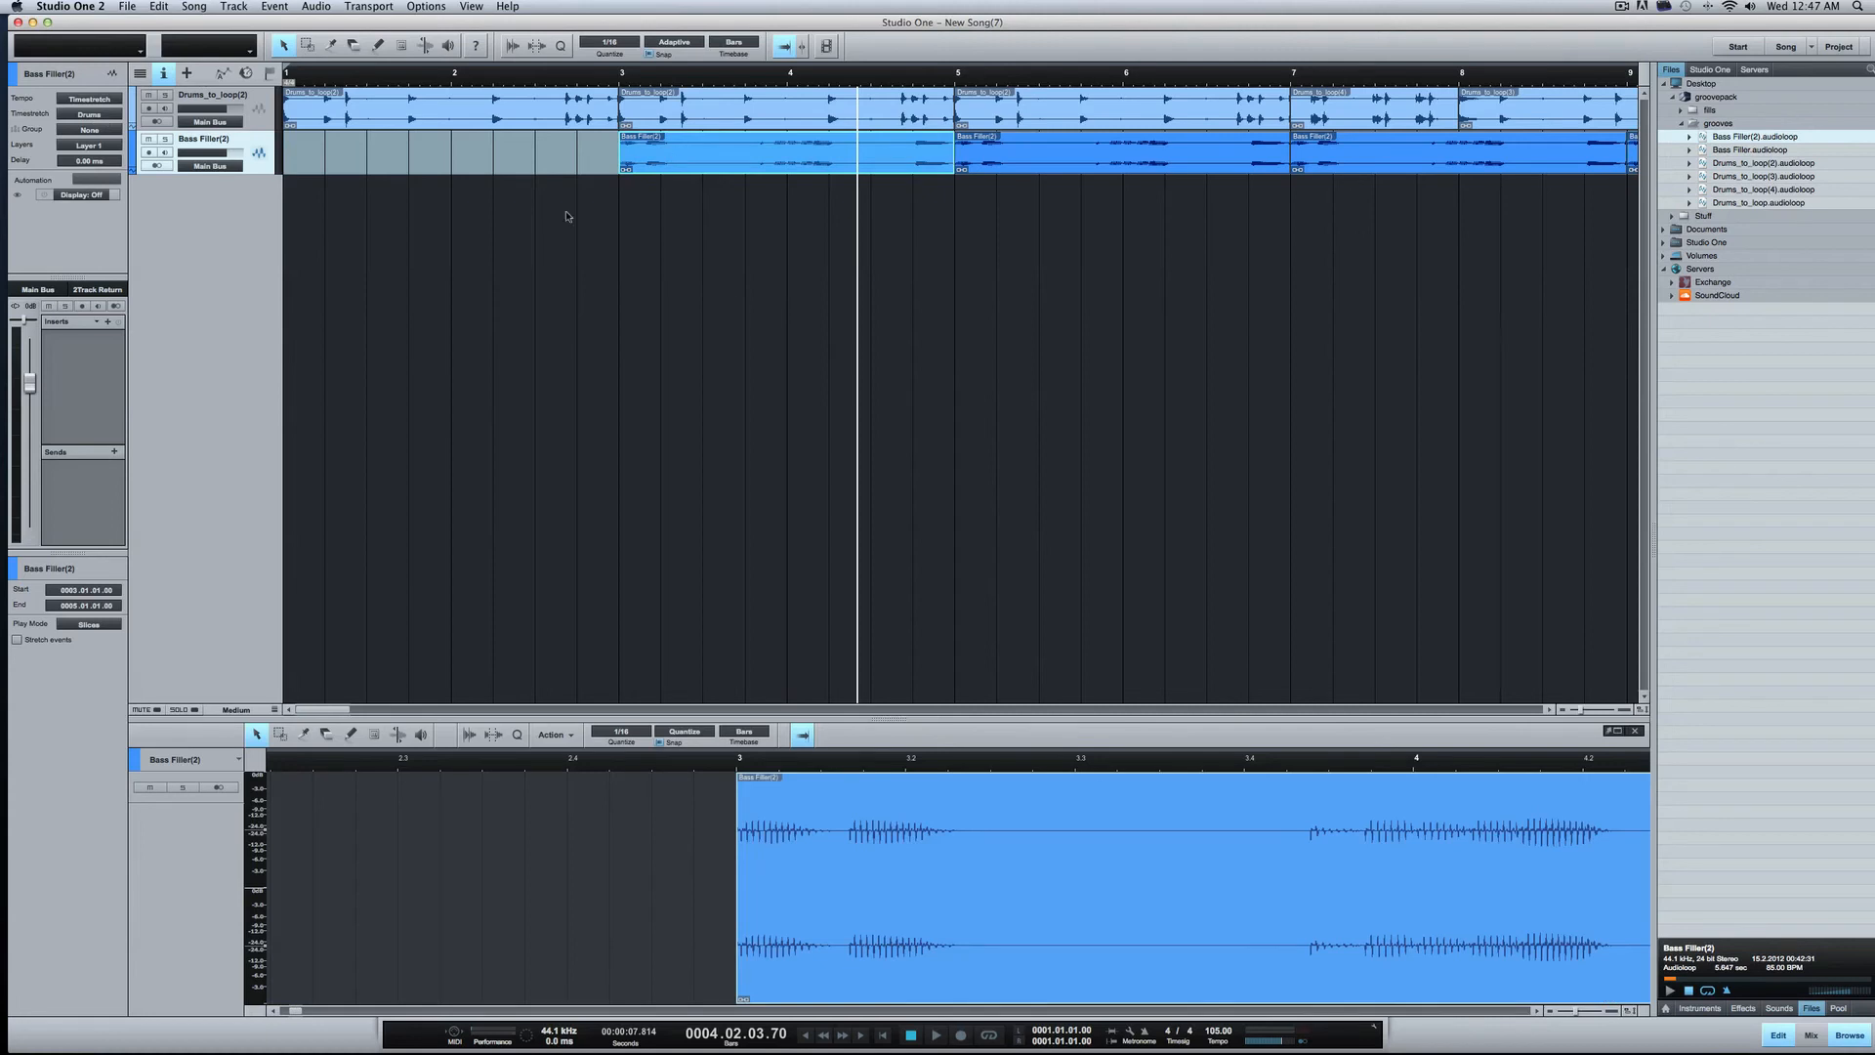
pyautogui.click(16, 641)
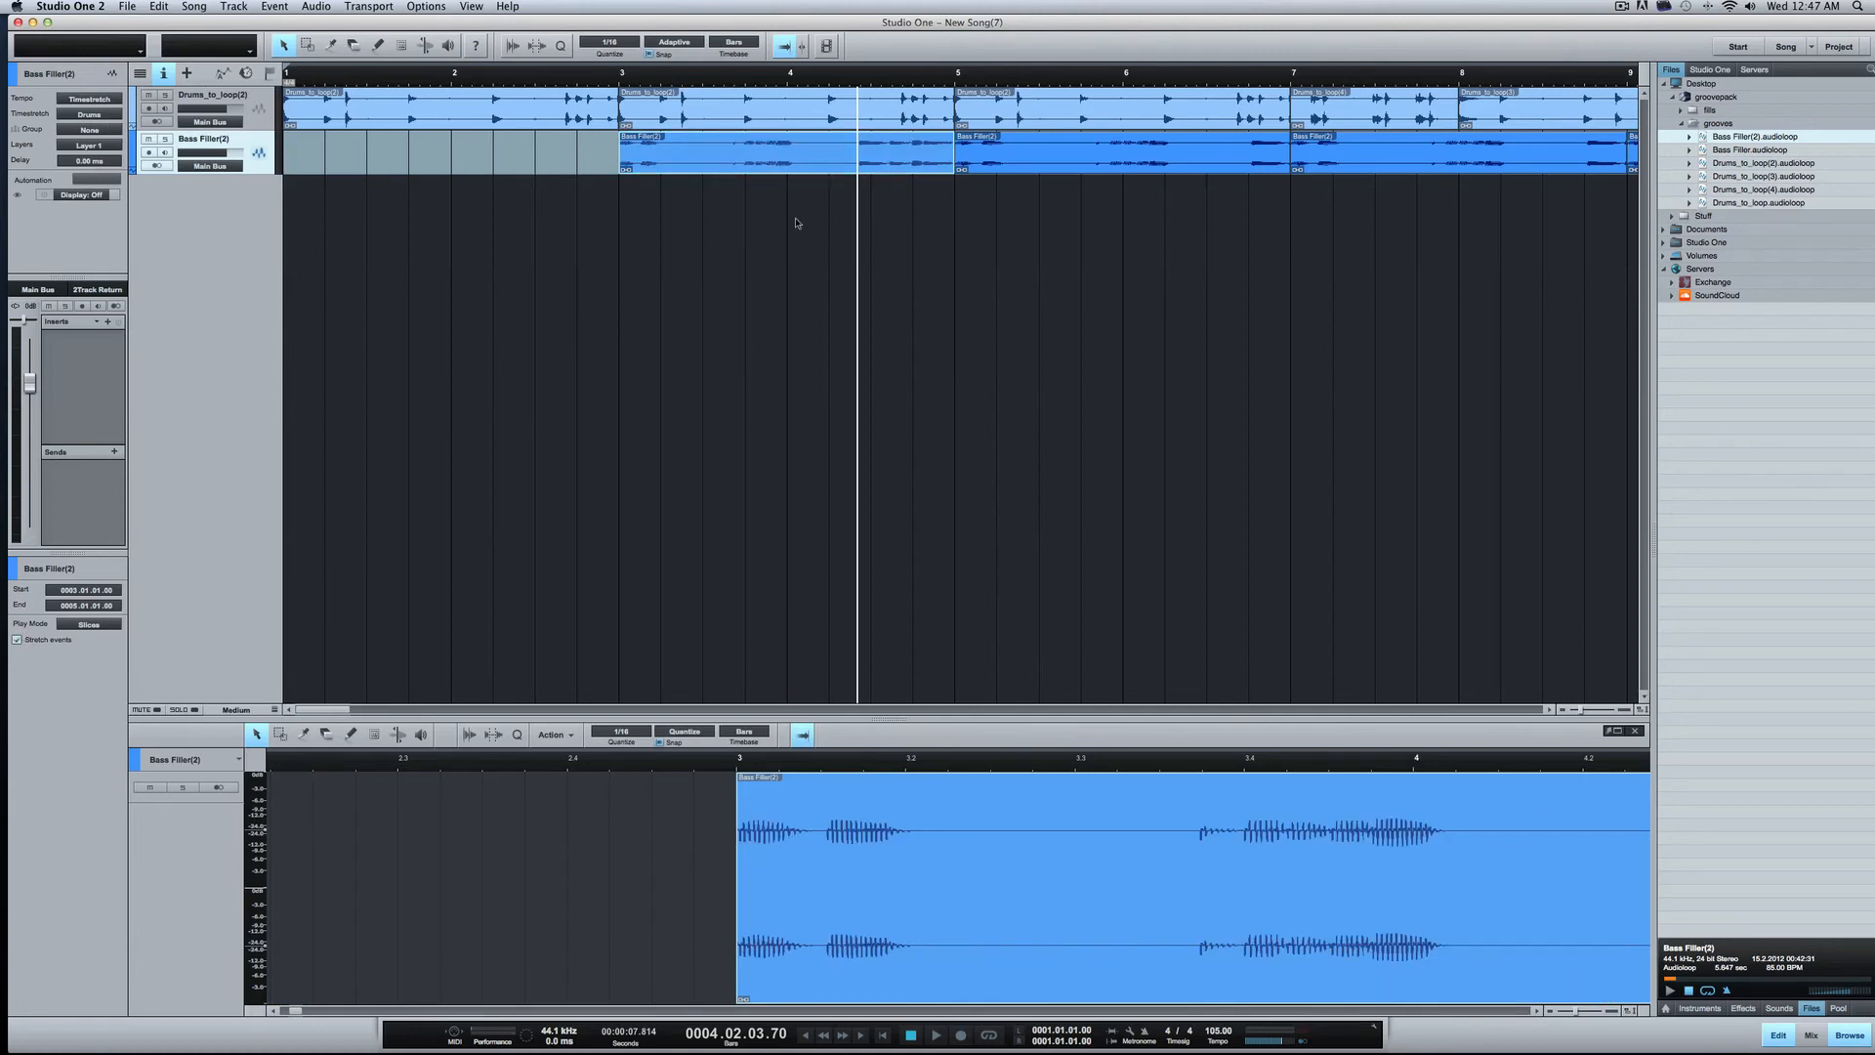
pyautogui.moveTo(797, 262); pyautogui.dragTo(1621, 164)
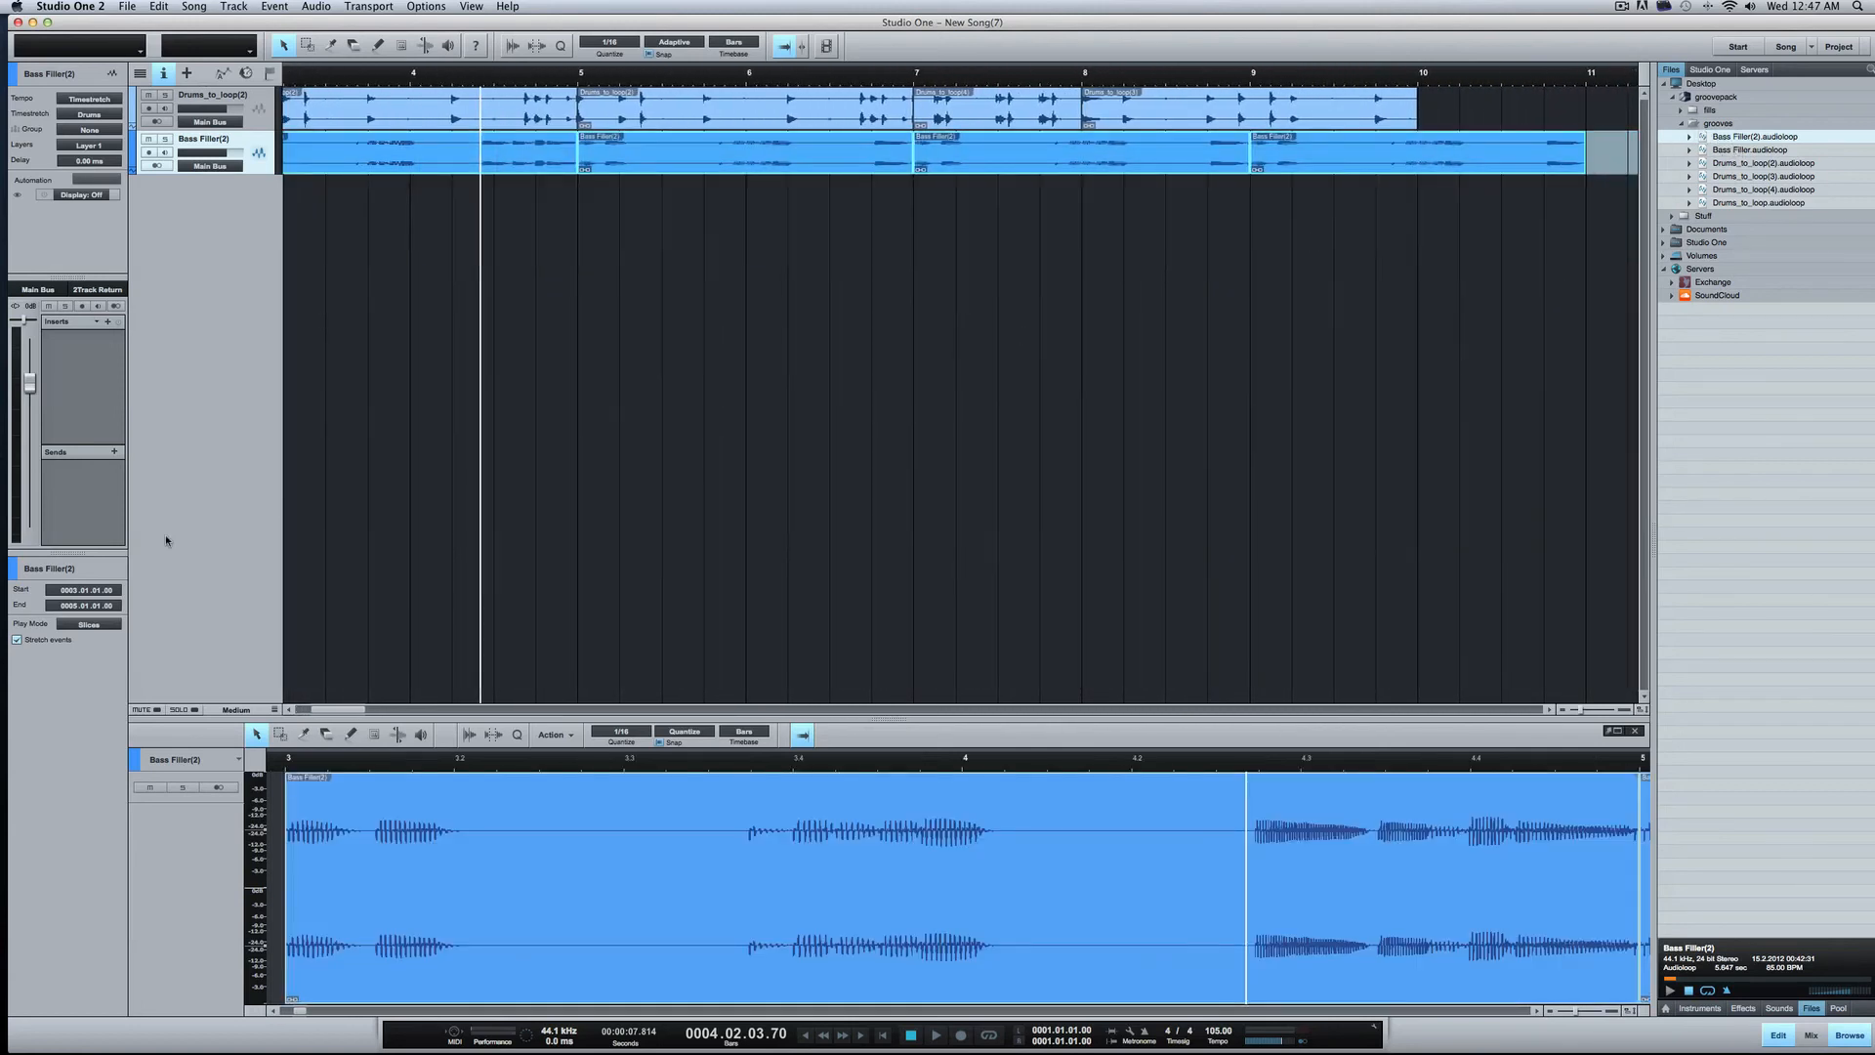
pyautogui.click(17, 642)
pyautogui.click(17, 641)
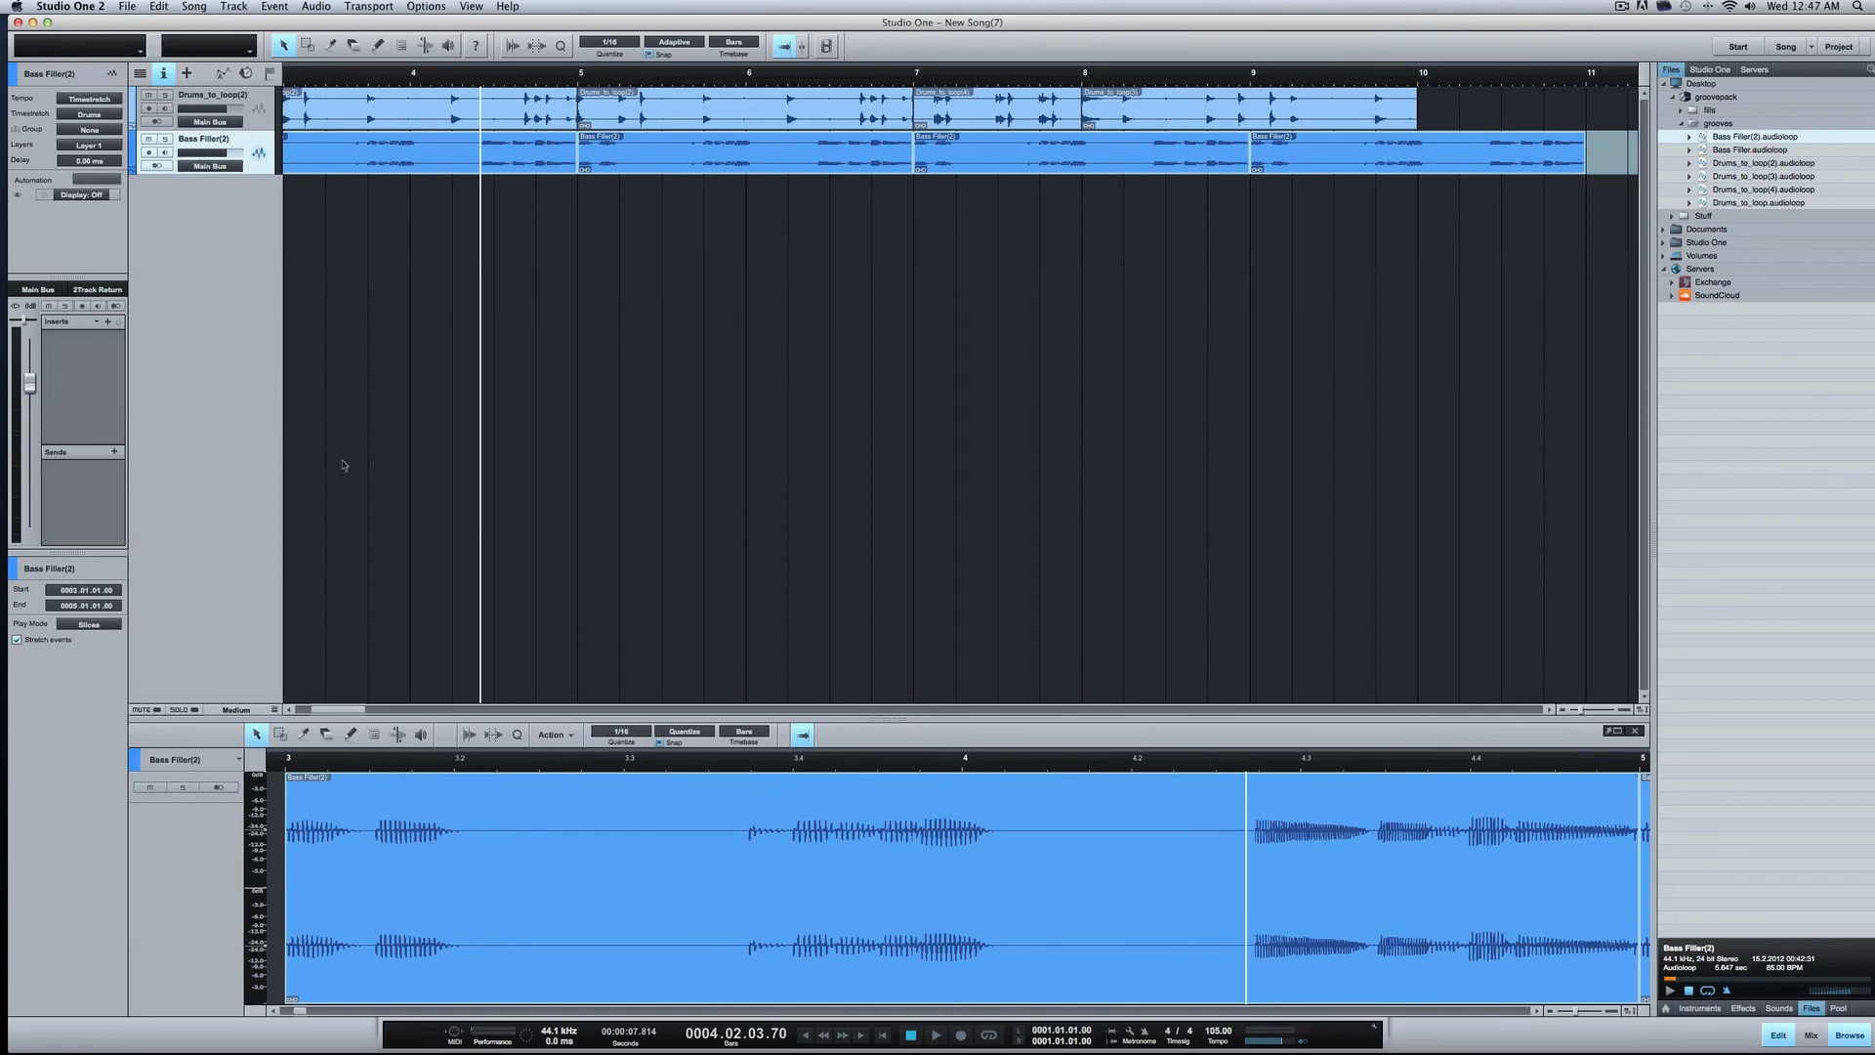
# Step: Listen to the drums and the stretched bass together from about bar 2 to bar 10
pyautogui.hscroll(-5, 481, 385)
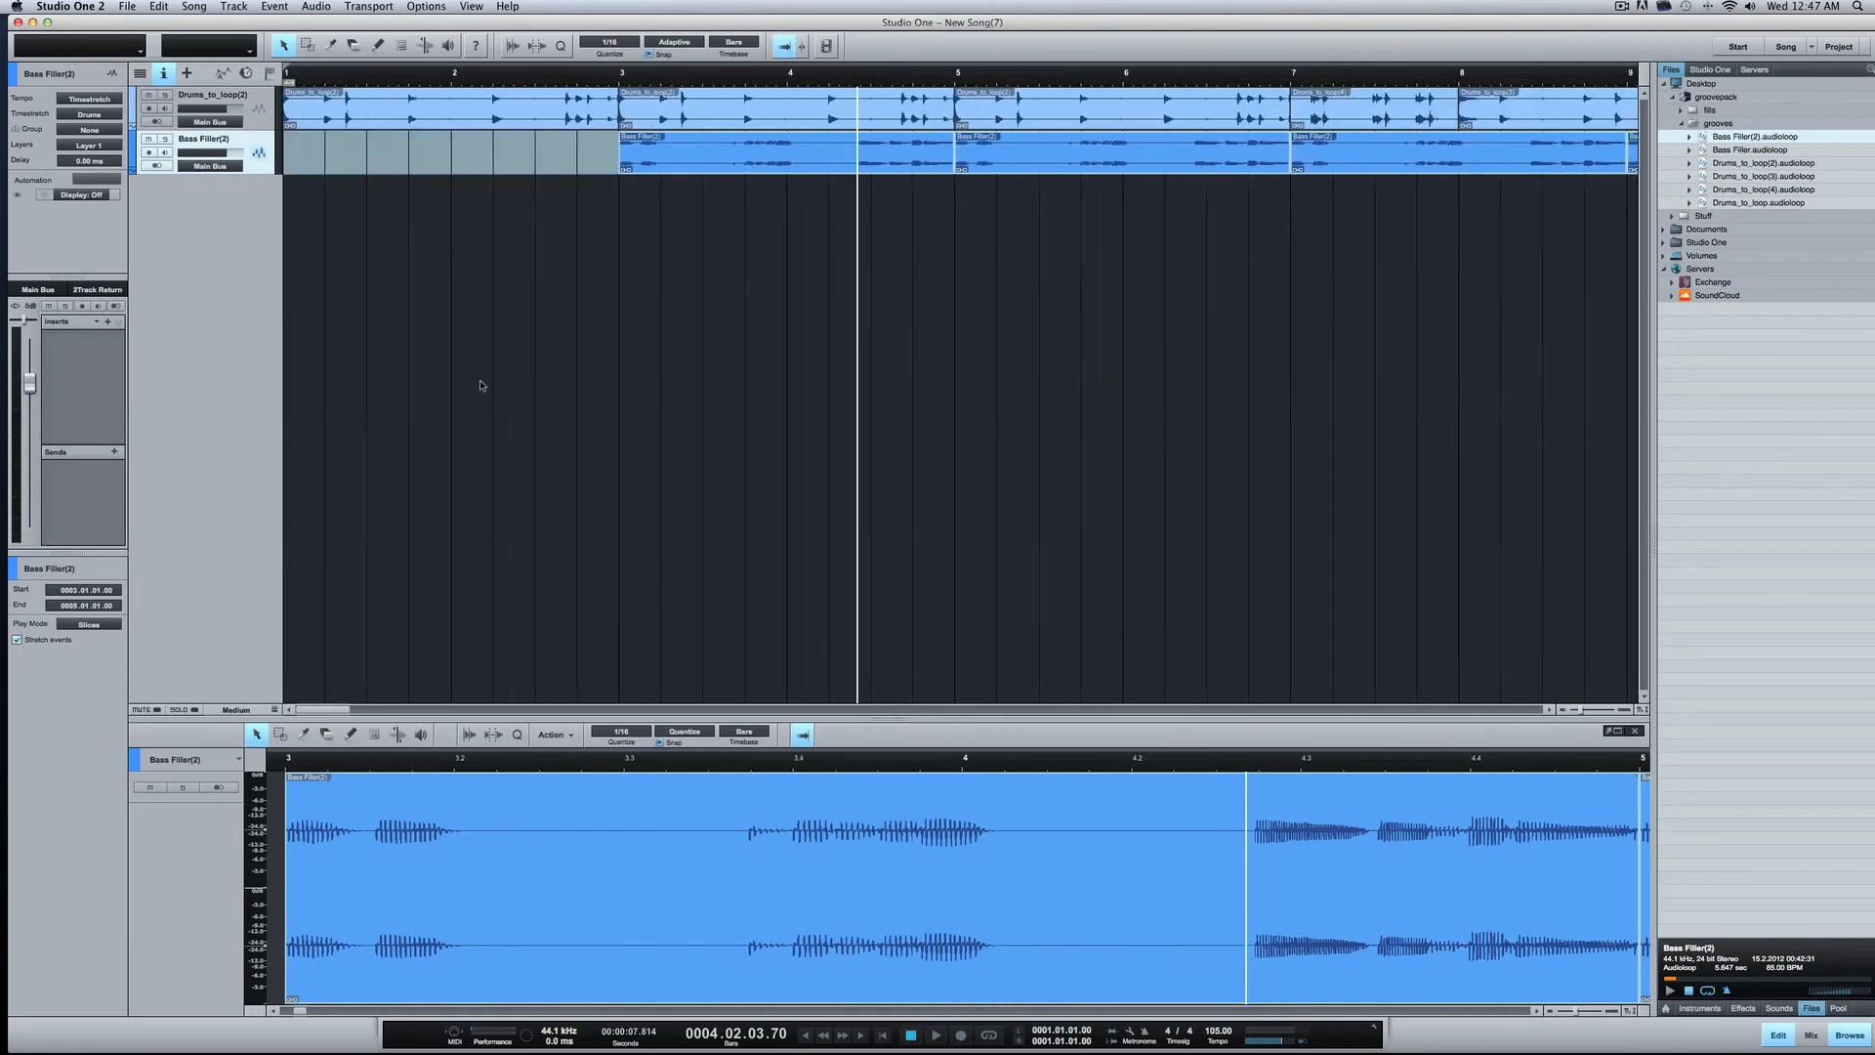
pyautogui.click(542, 86)
pyautogui.press('space')
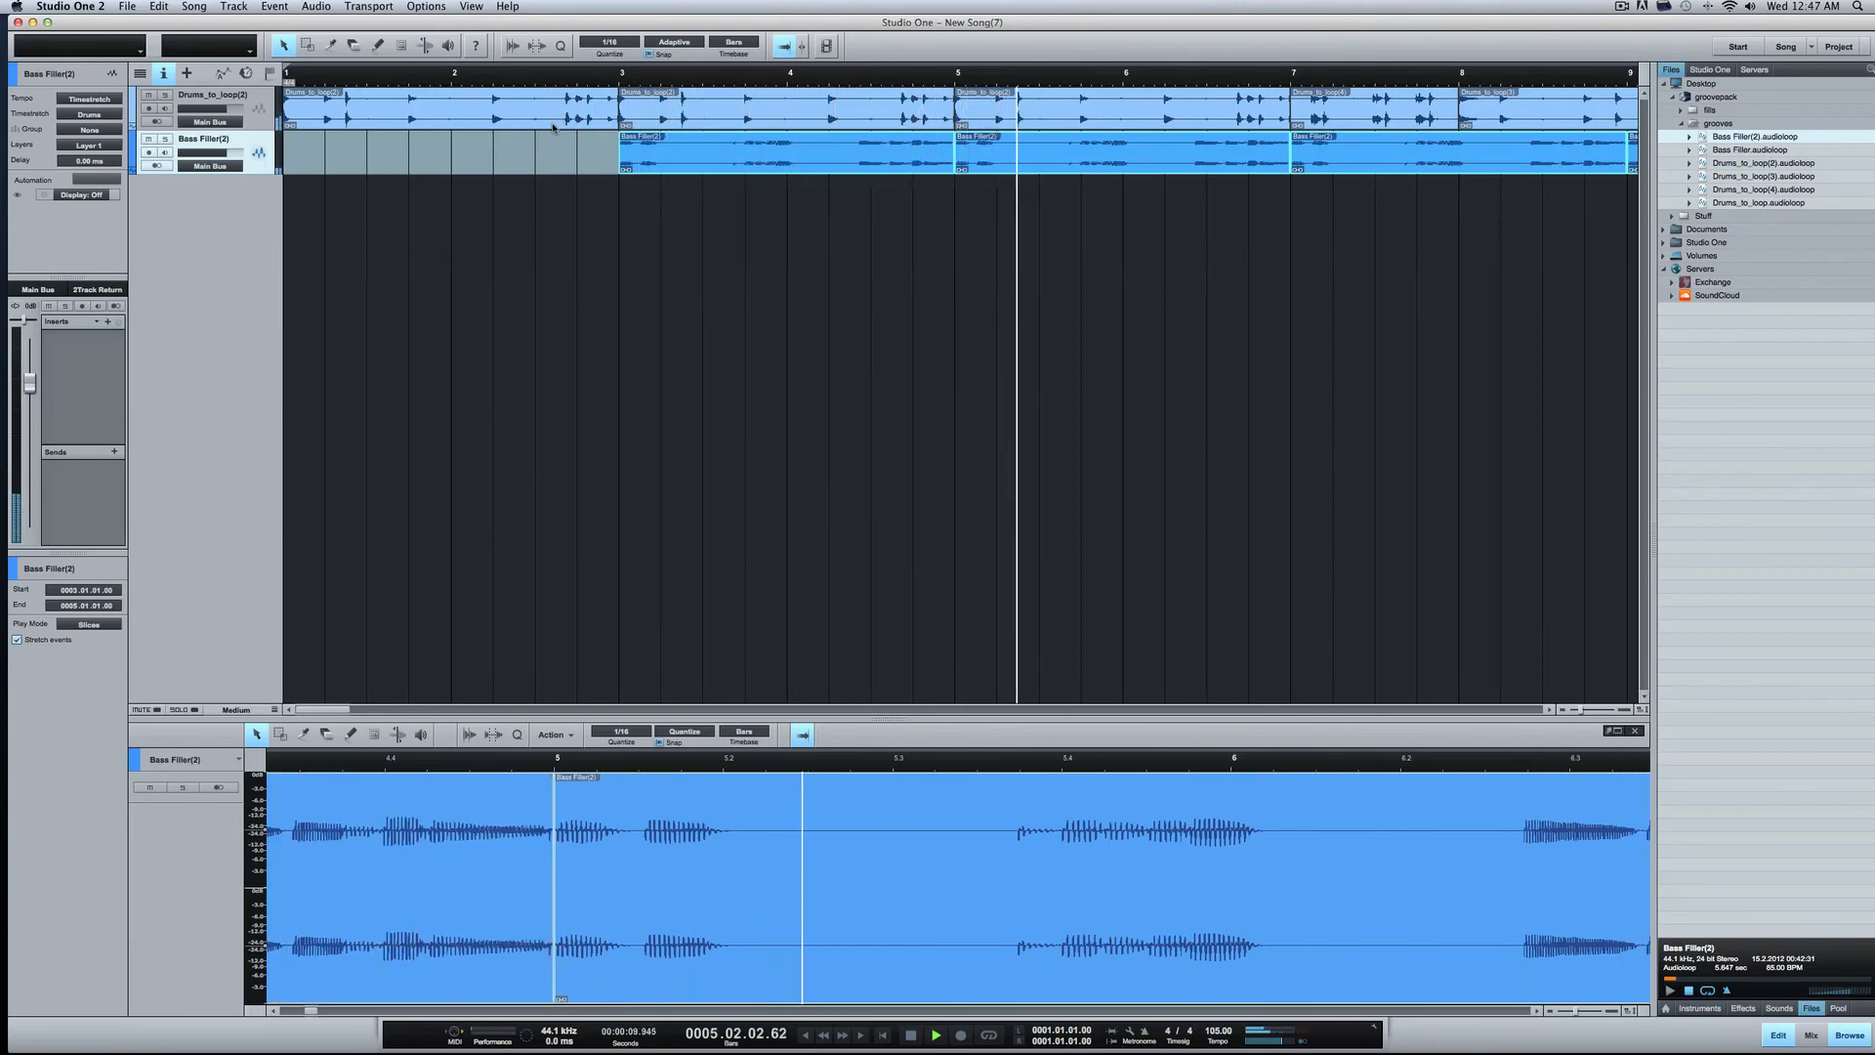
pyautogui.click(717, 251)
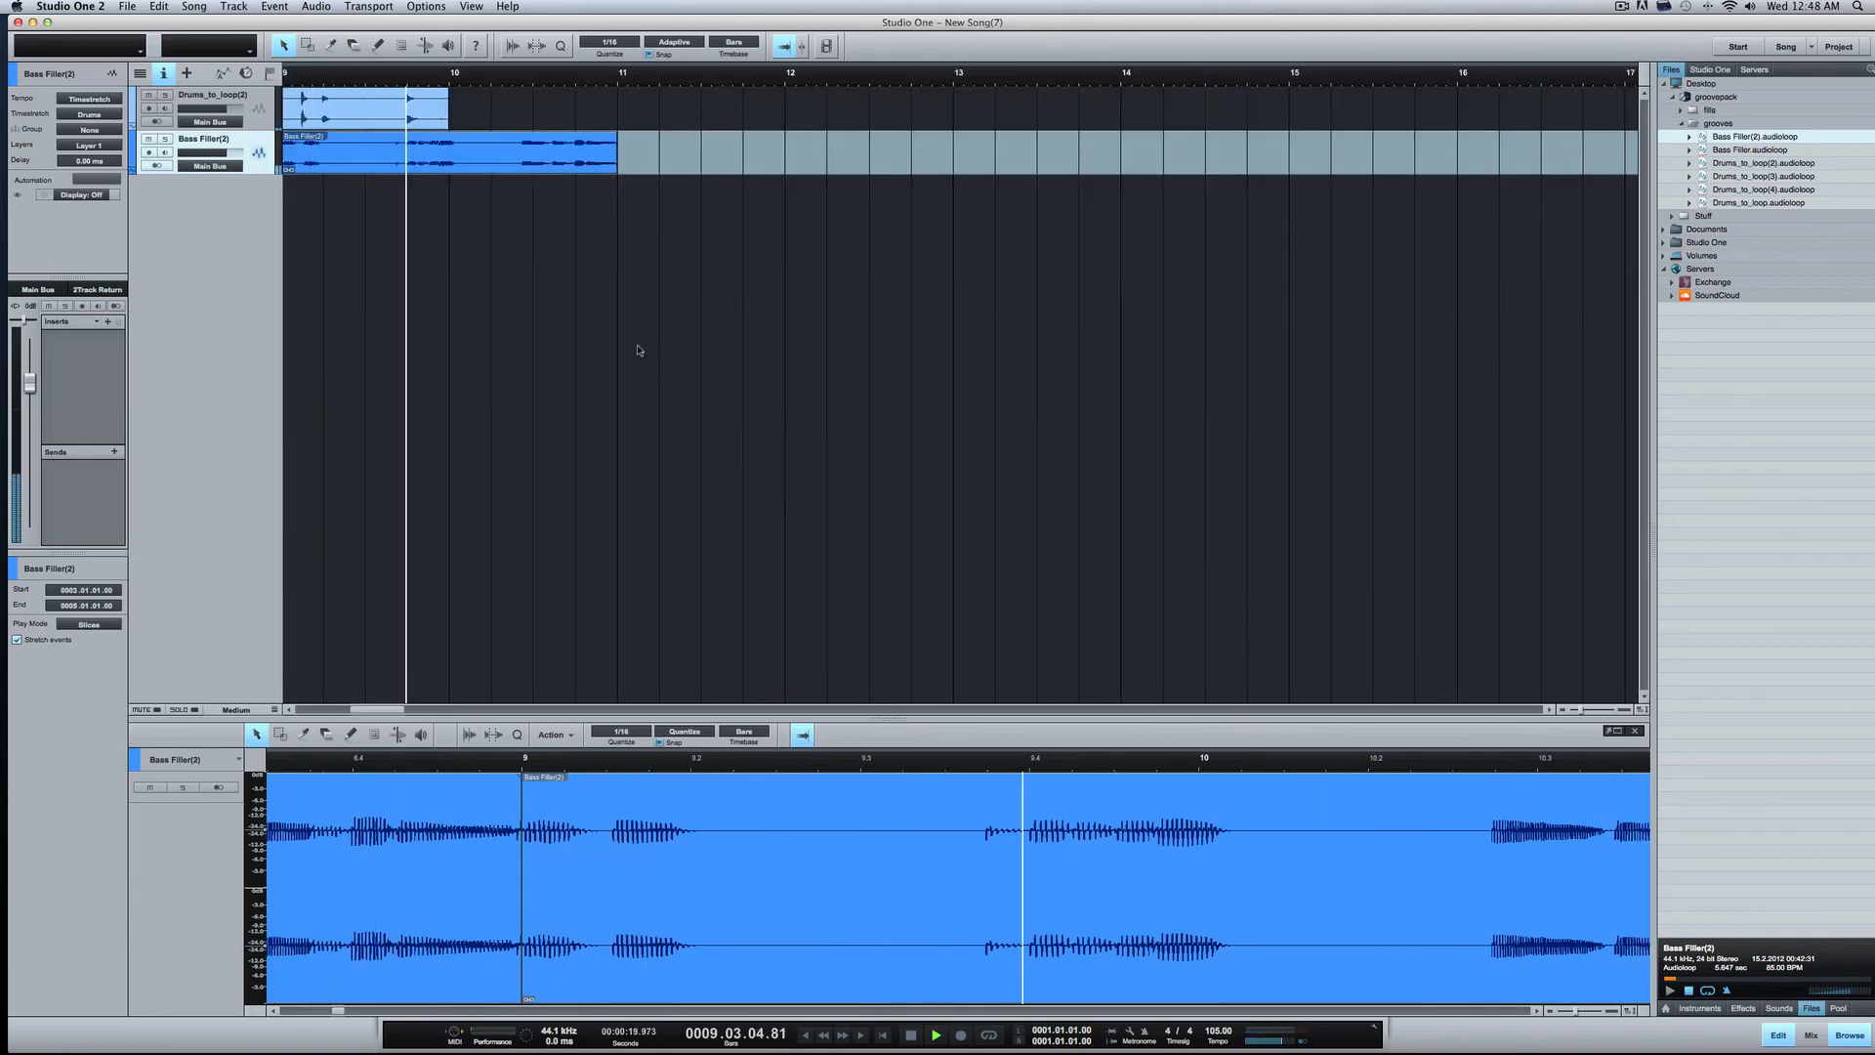
# Step: Move the bass event at bar 9 to bar 10 and the one at bar 7 to bar 8
pyautogui.hscroll(-5, 636, 353)
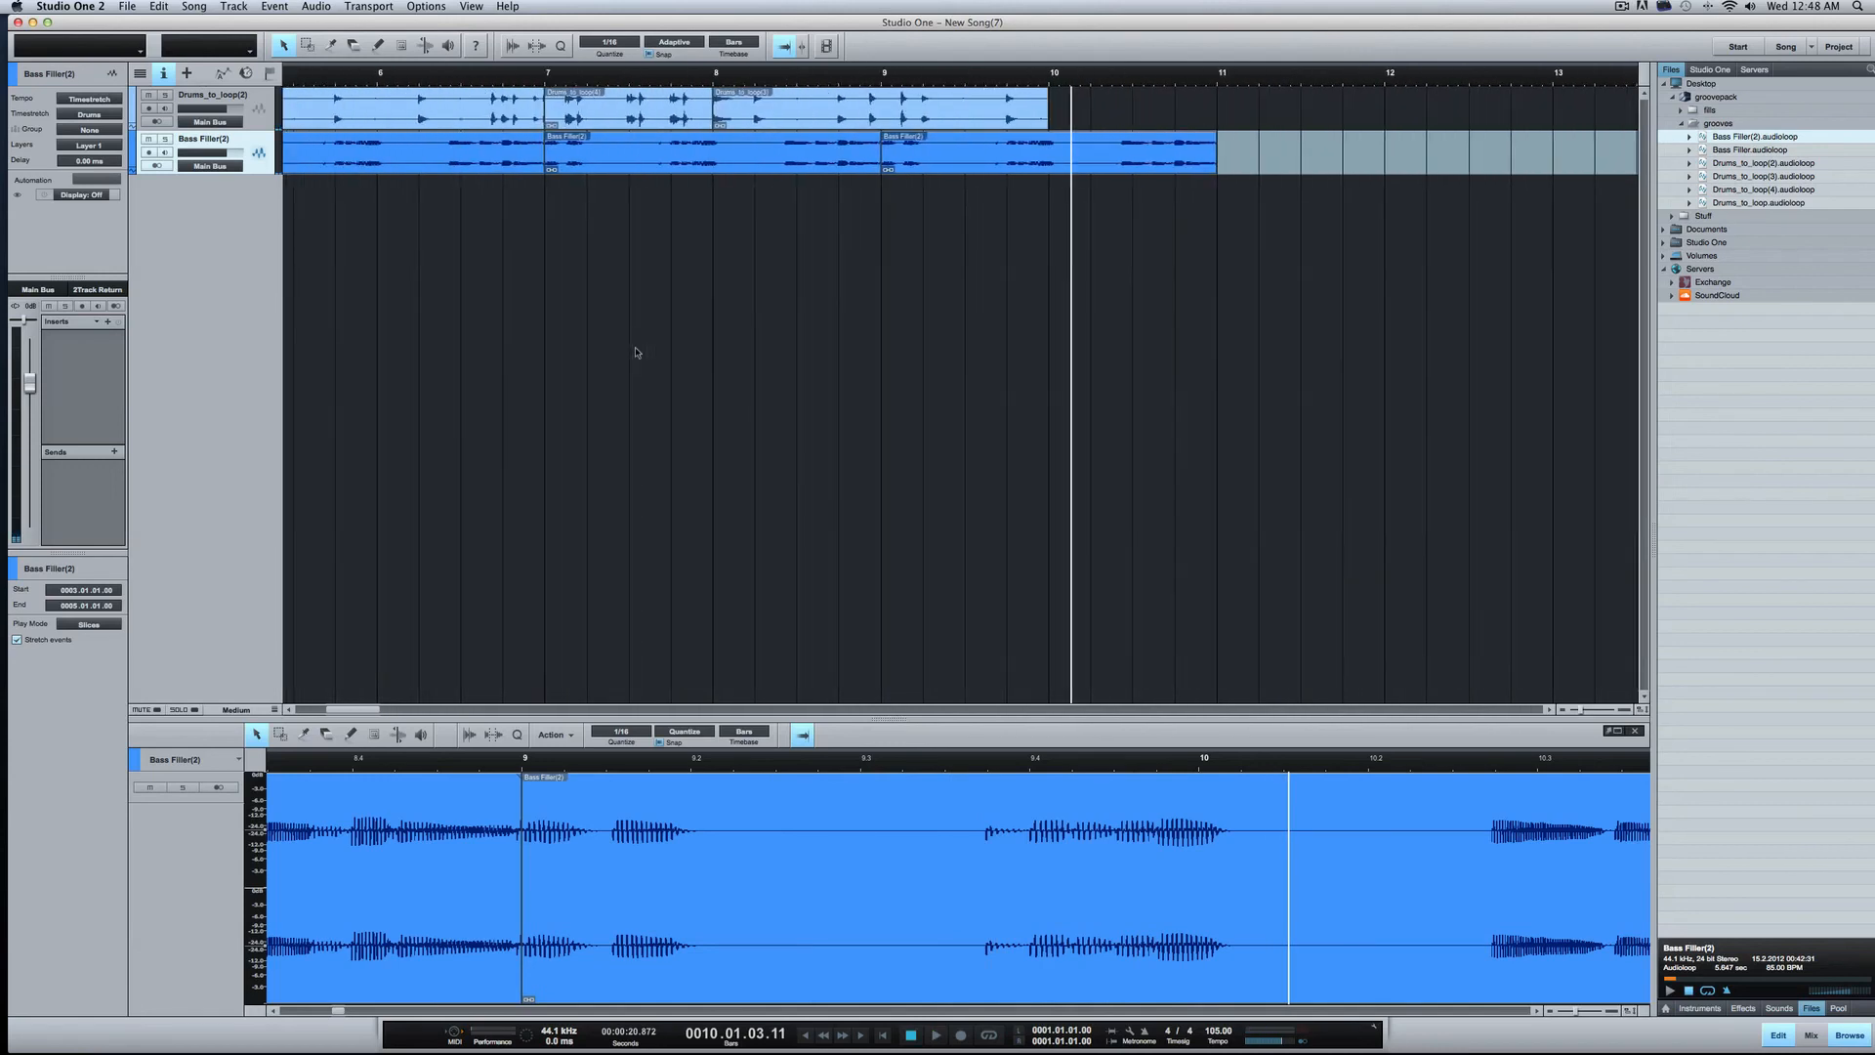
pyautogui.moveTo(905, 143); pyautogui.dragTo(1069, 144)
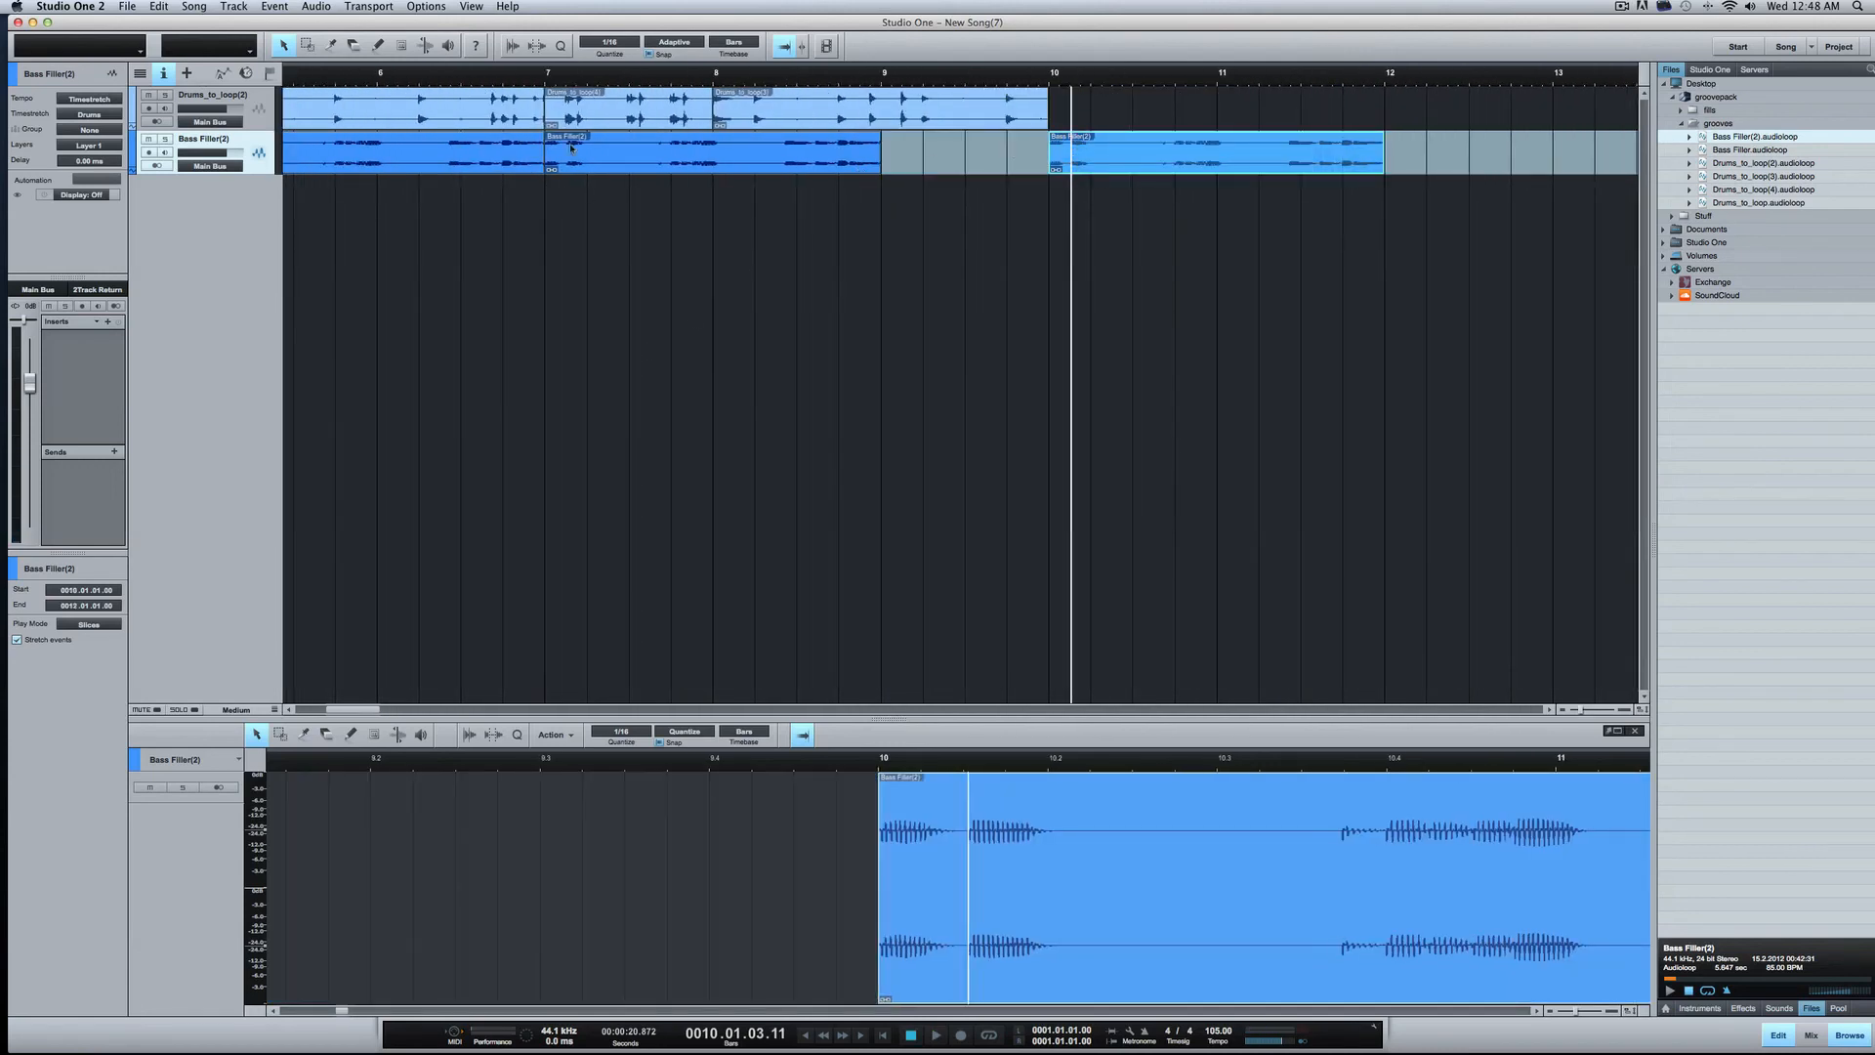
pyautogui.moveTo(642, 142); pyautogui.dragTo(807, 138)
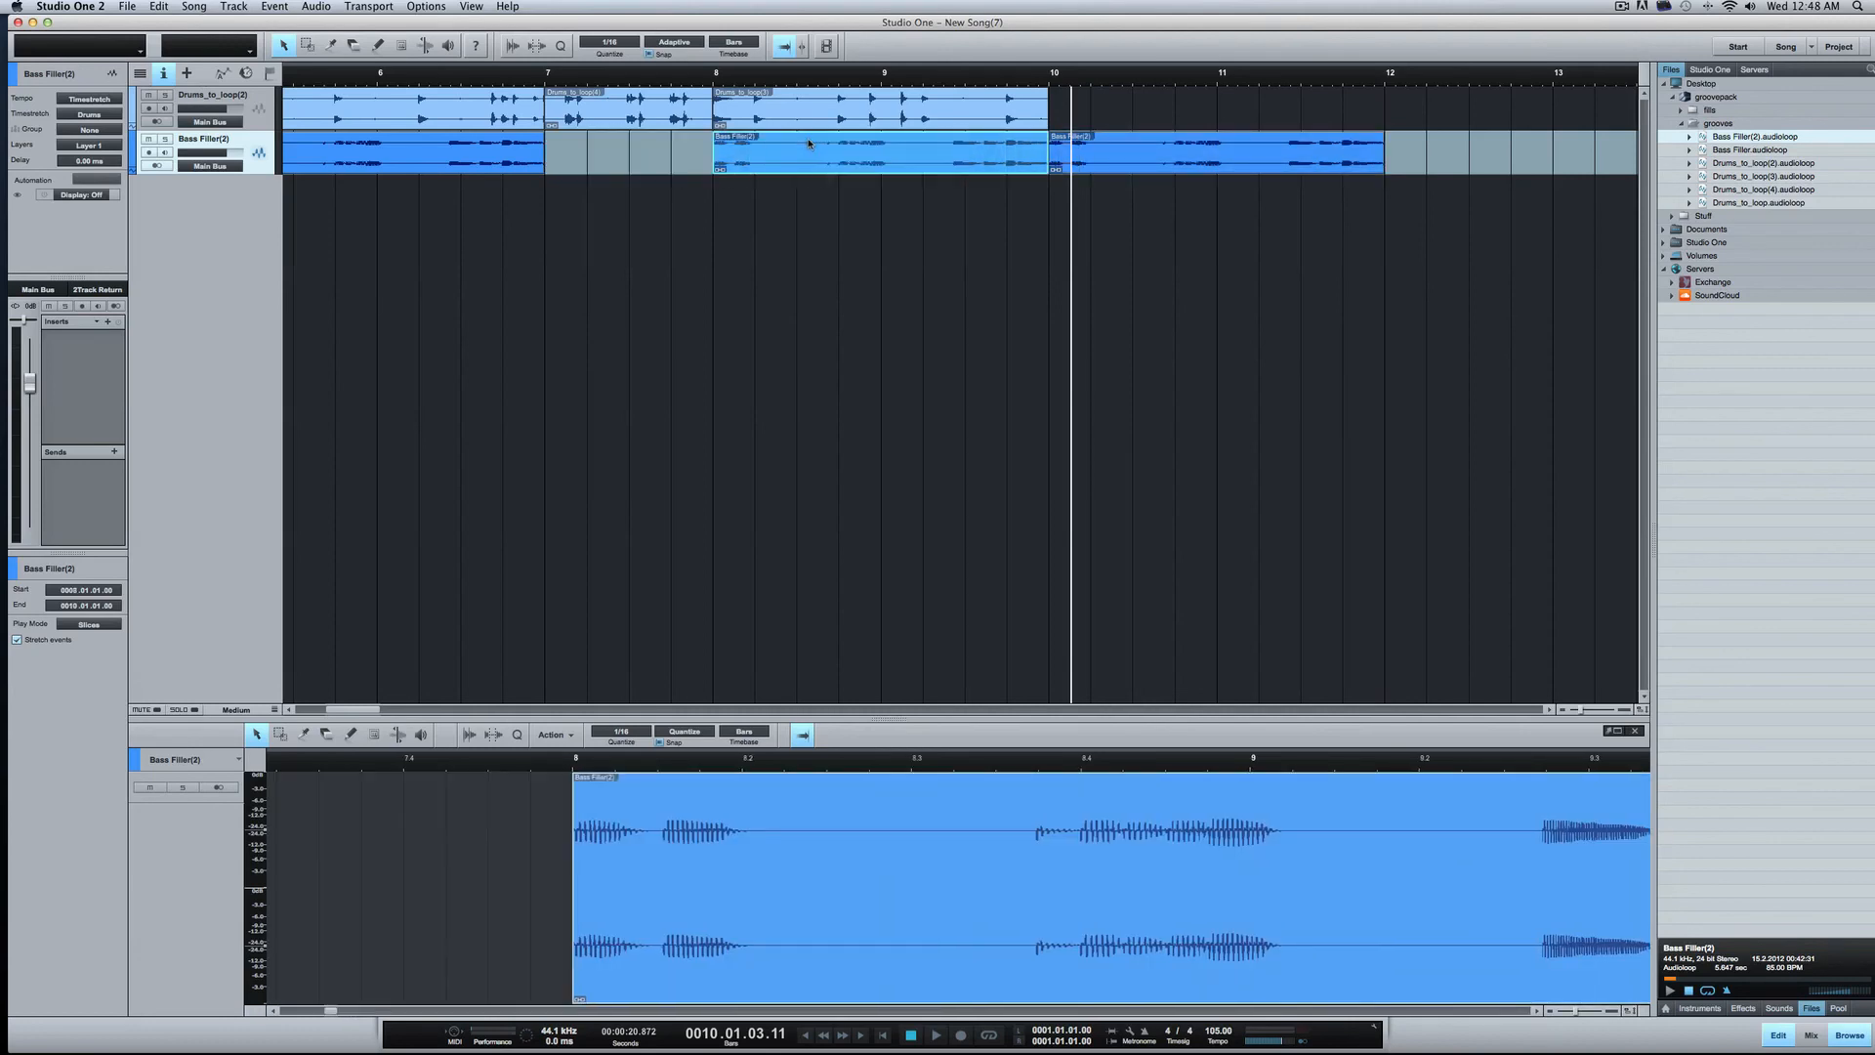
# Step: Listen to the rearranged bass with the drums from the middle of bar 5 until the drums end at bar 10
pyautogui.click(324, 78)
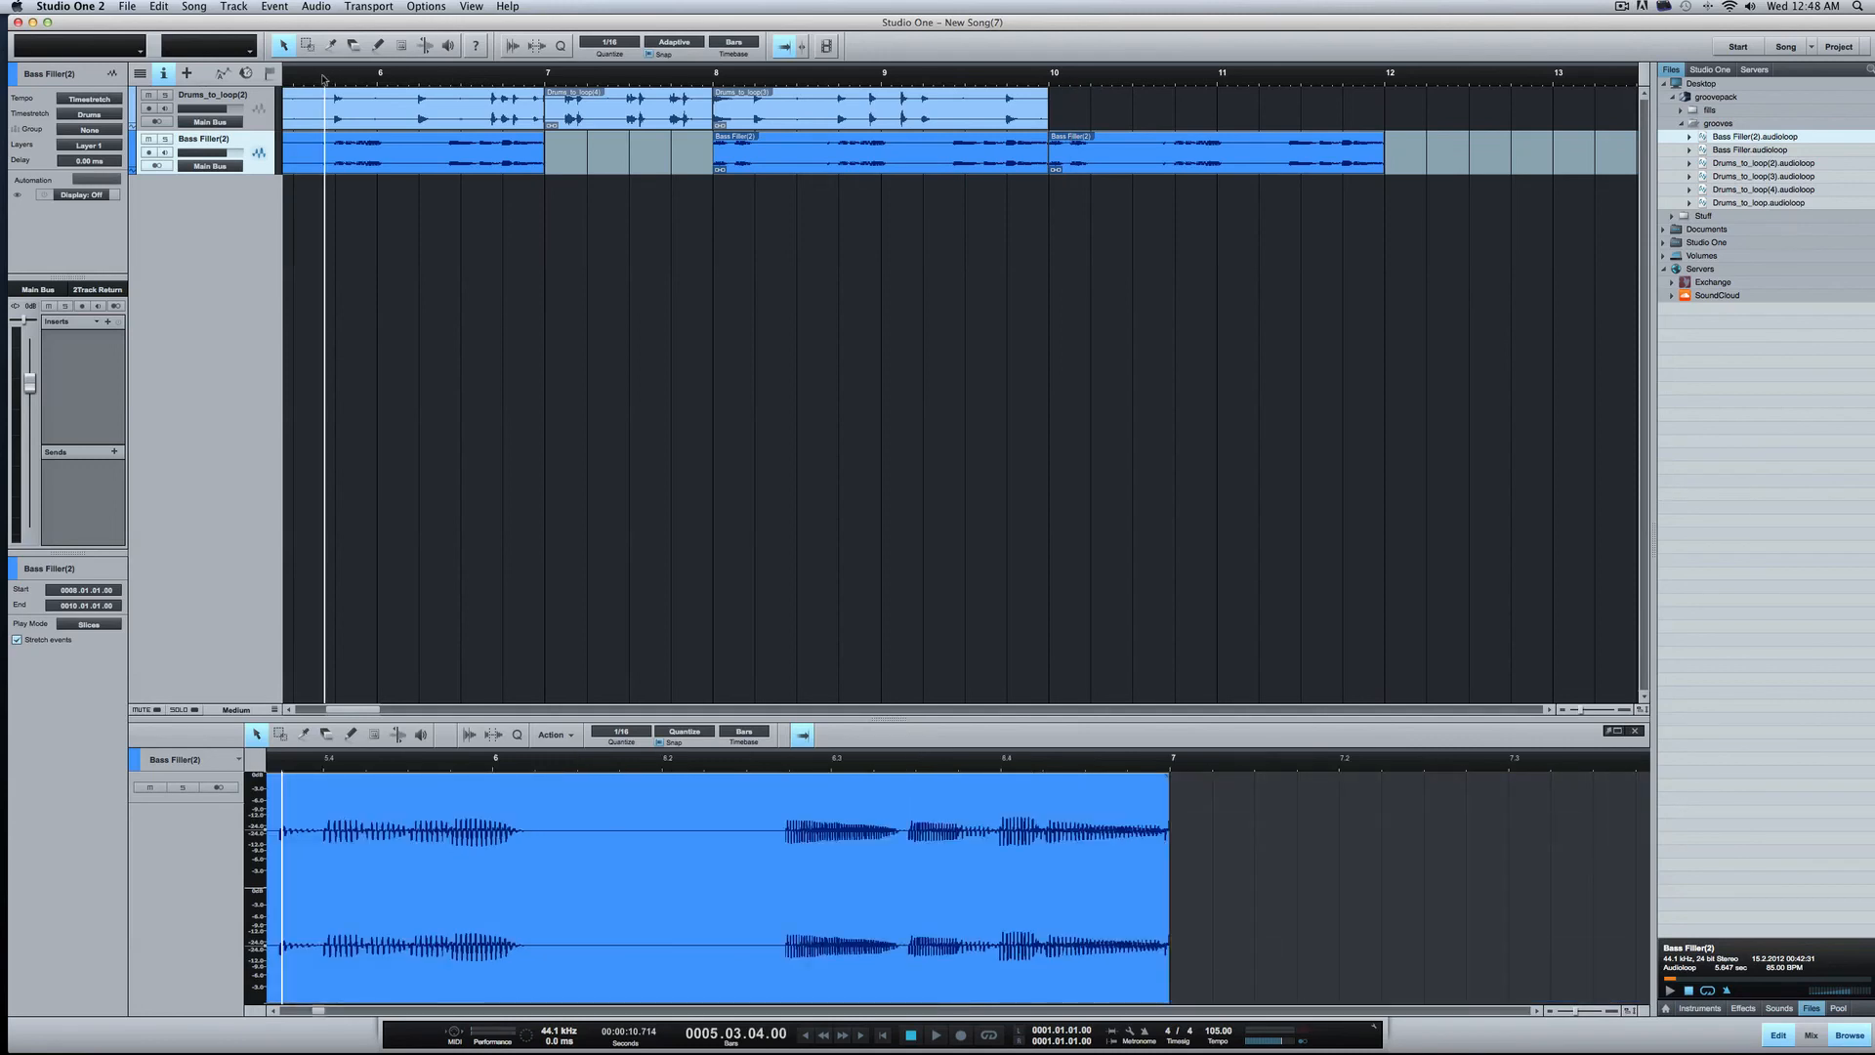
pyautogui.press('space')
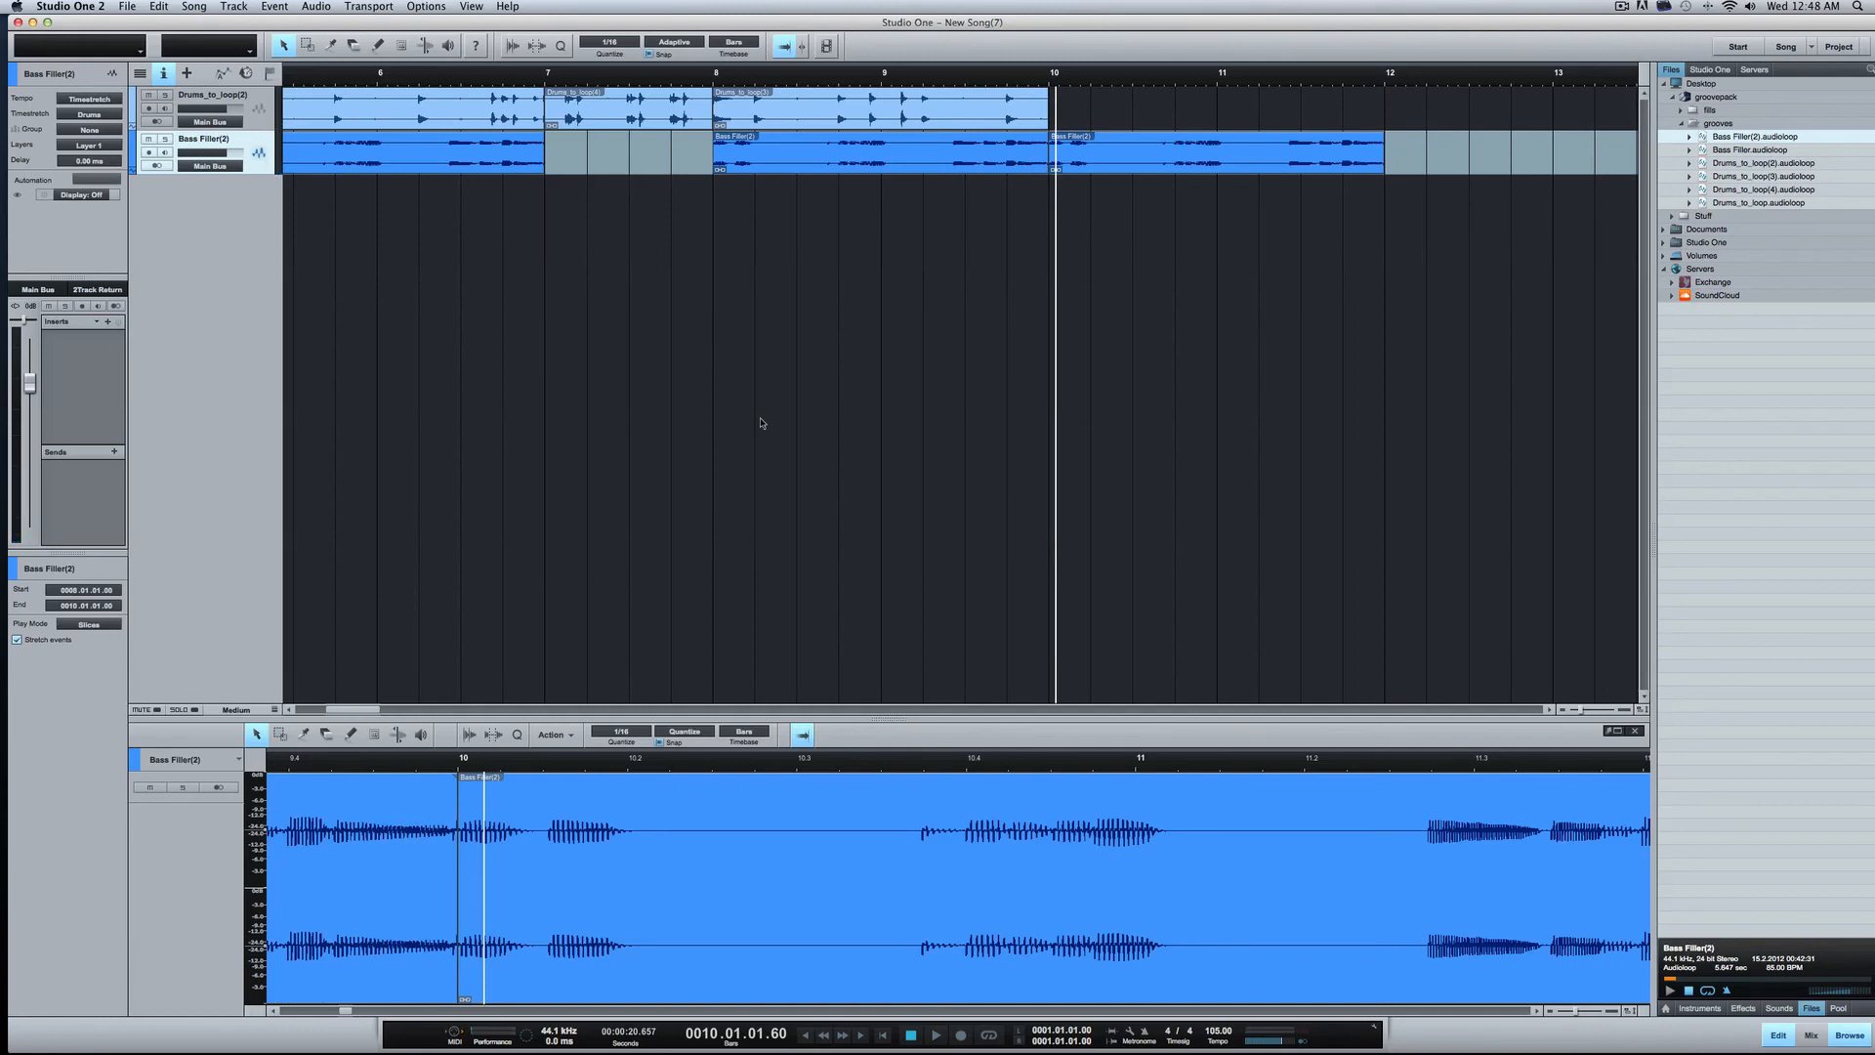
pyautogui.press('w')
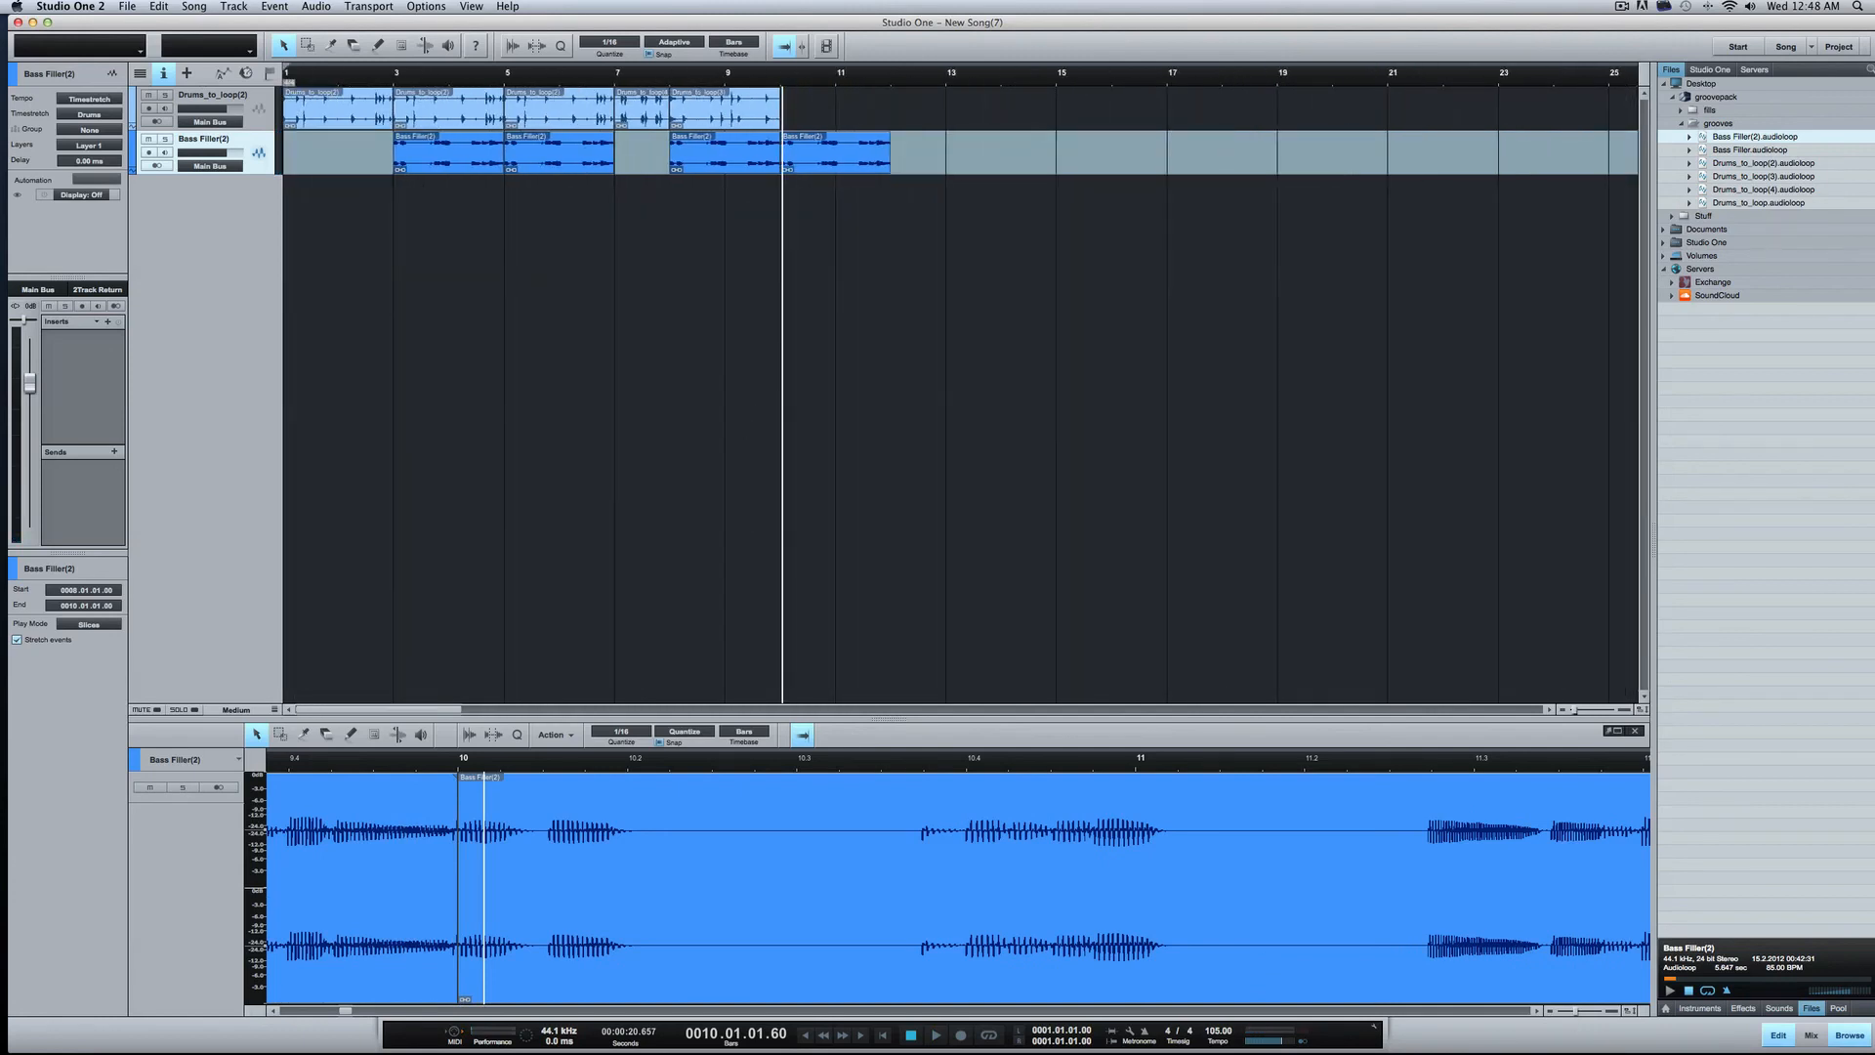
# Step: Close the audio editor and unmount the groovepack sound set folder
pyautogui.click(1779, 1035)
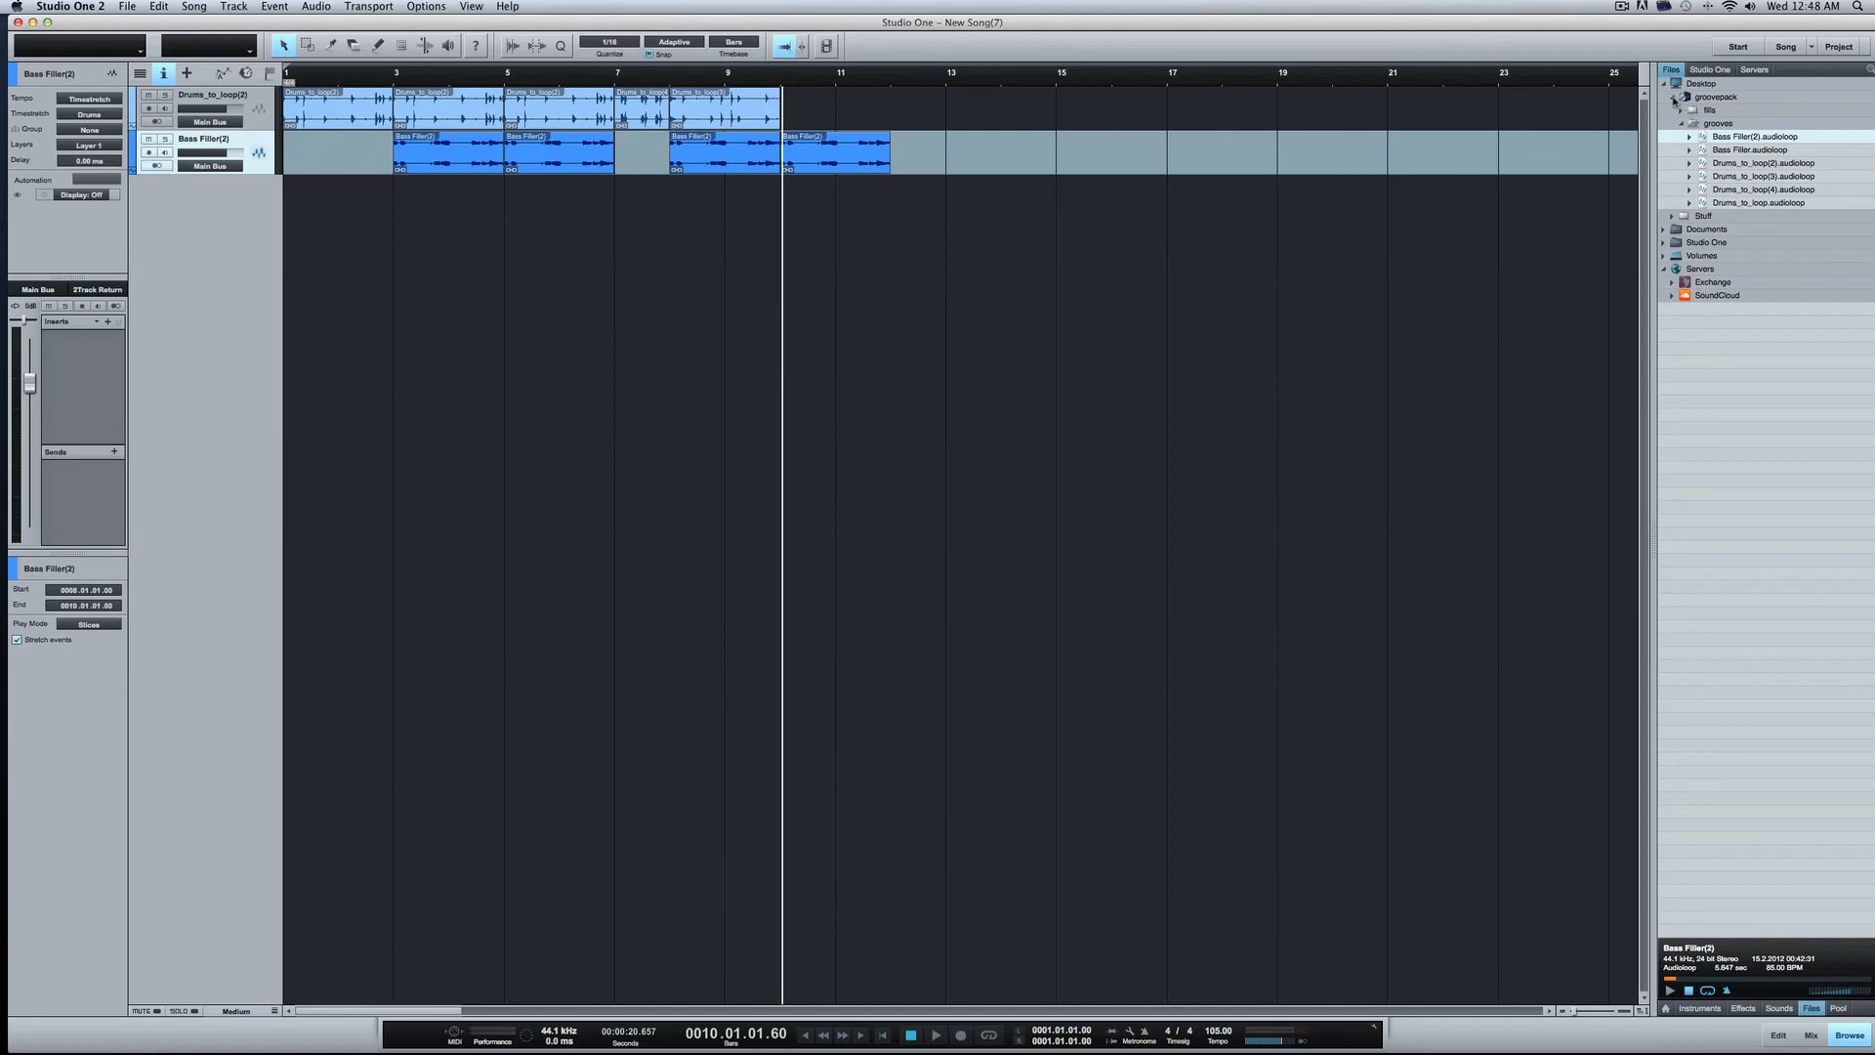
pyautogui.click(1675, 99)
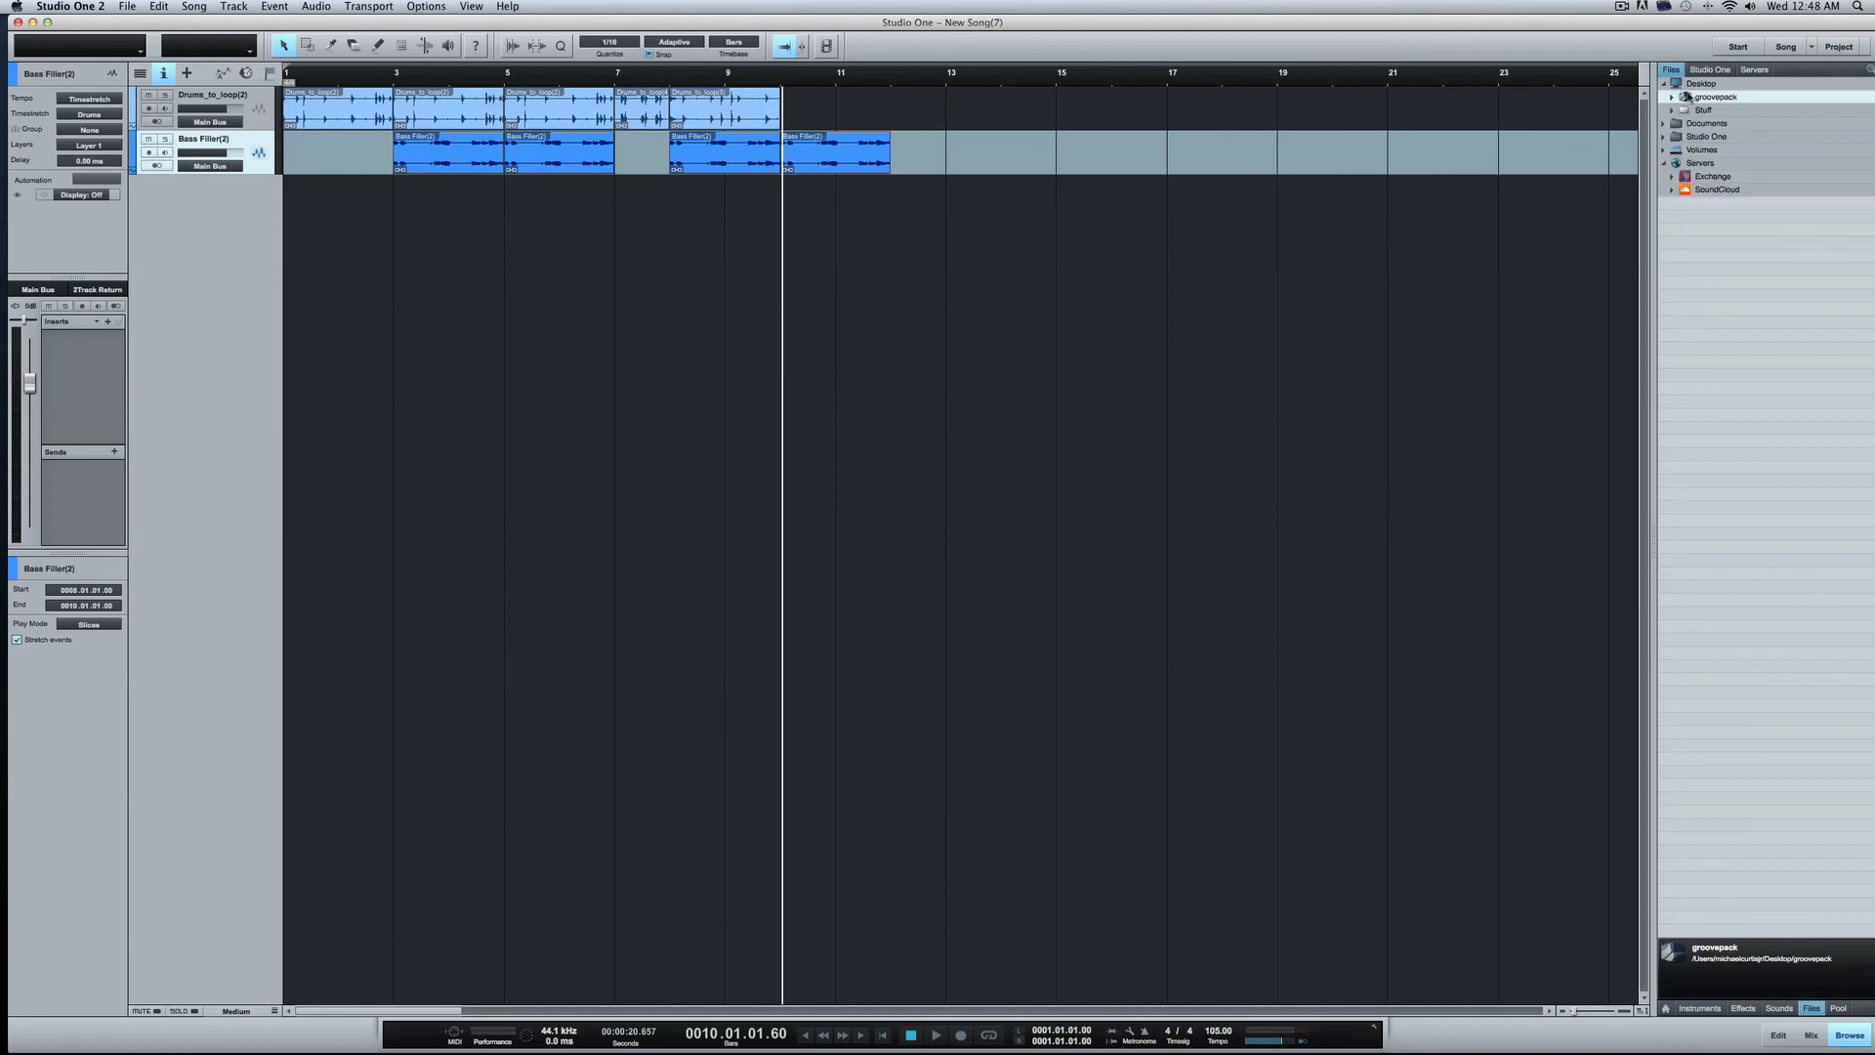
pyautogui.rightClick(1687, 96)
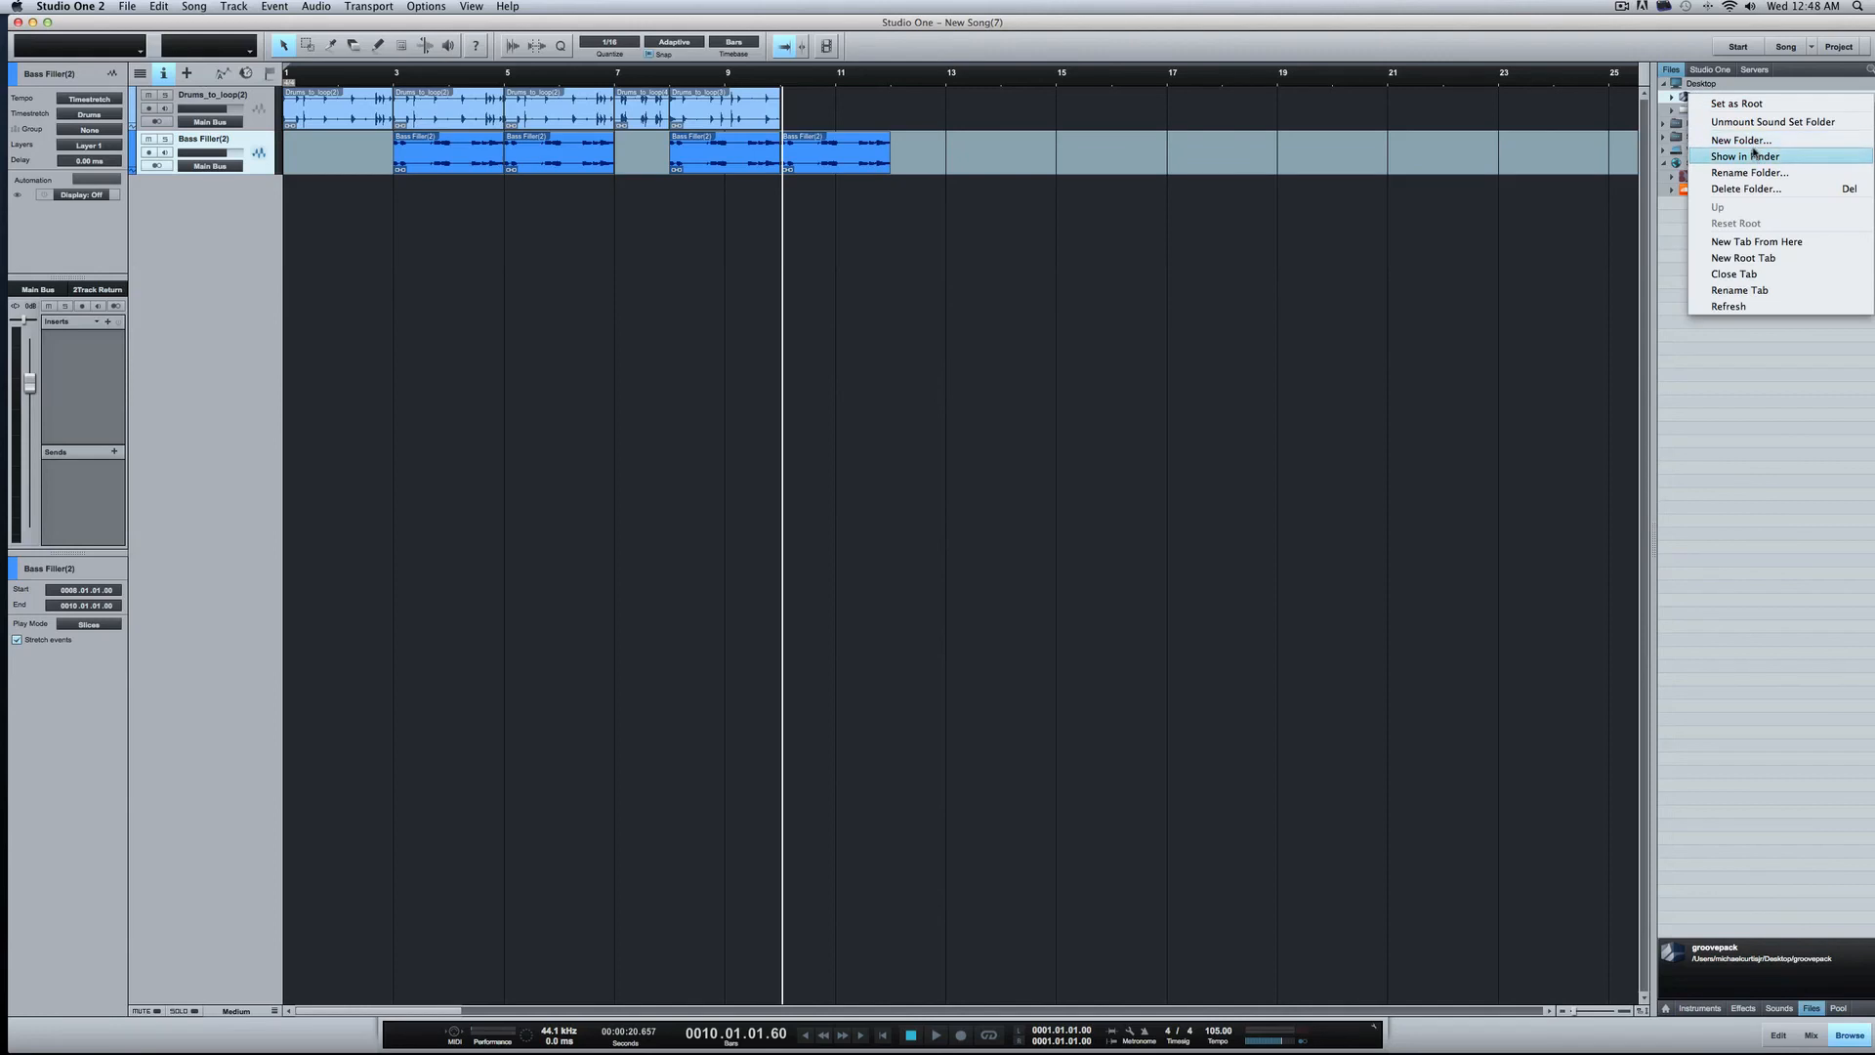
pyautogui.click(1736, 123)
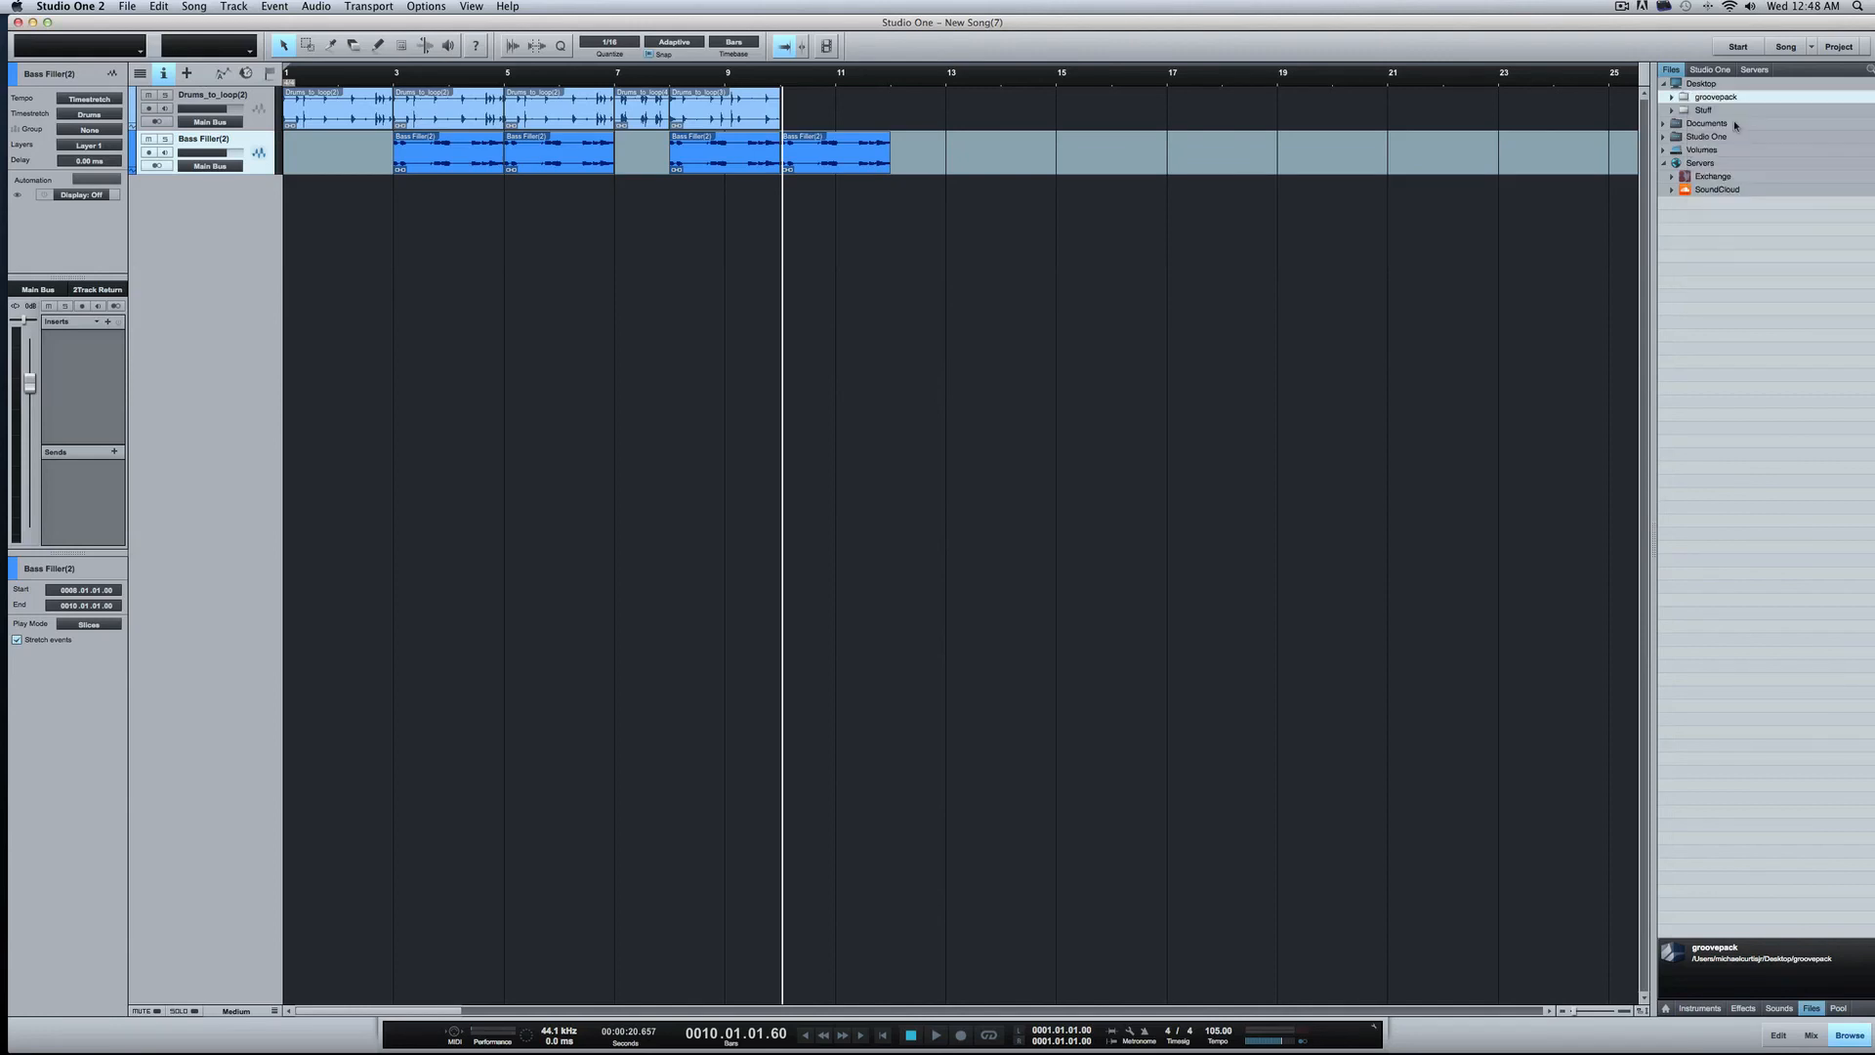
pyautogui.rightClick(1685, 98)
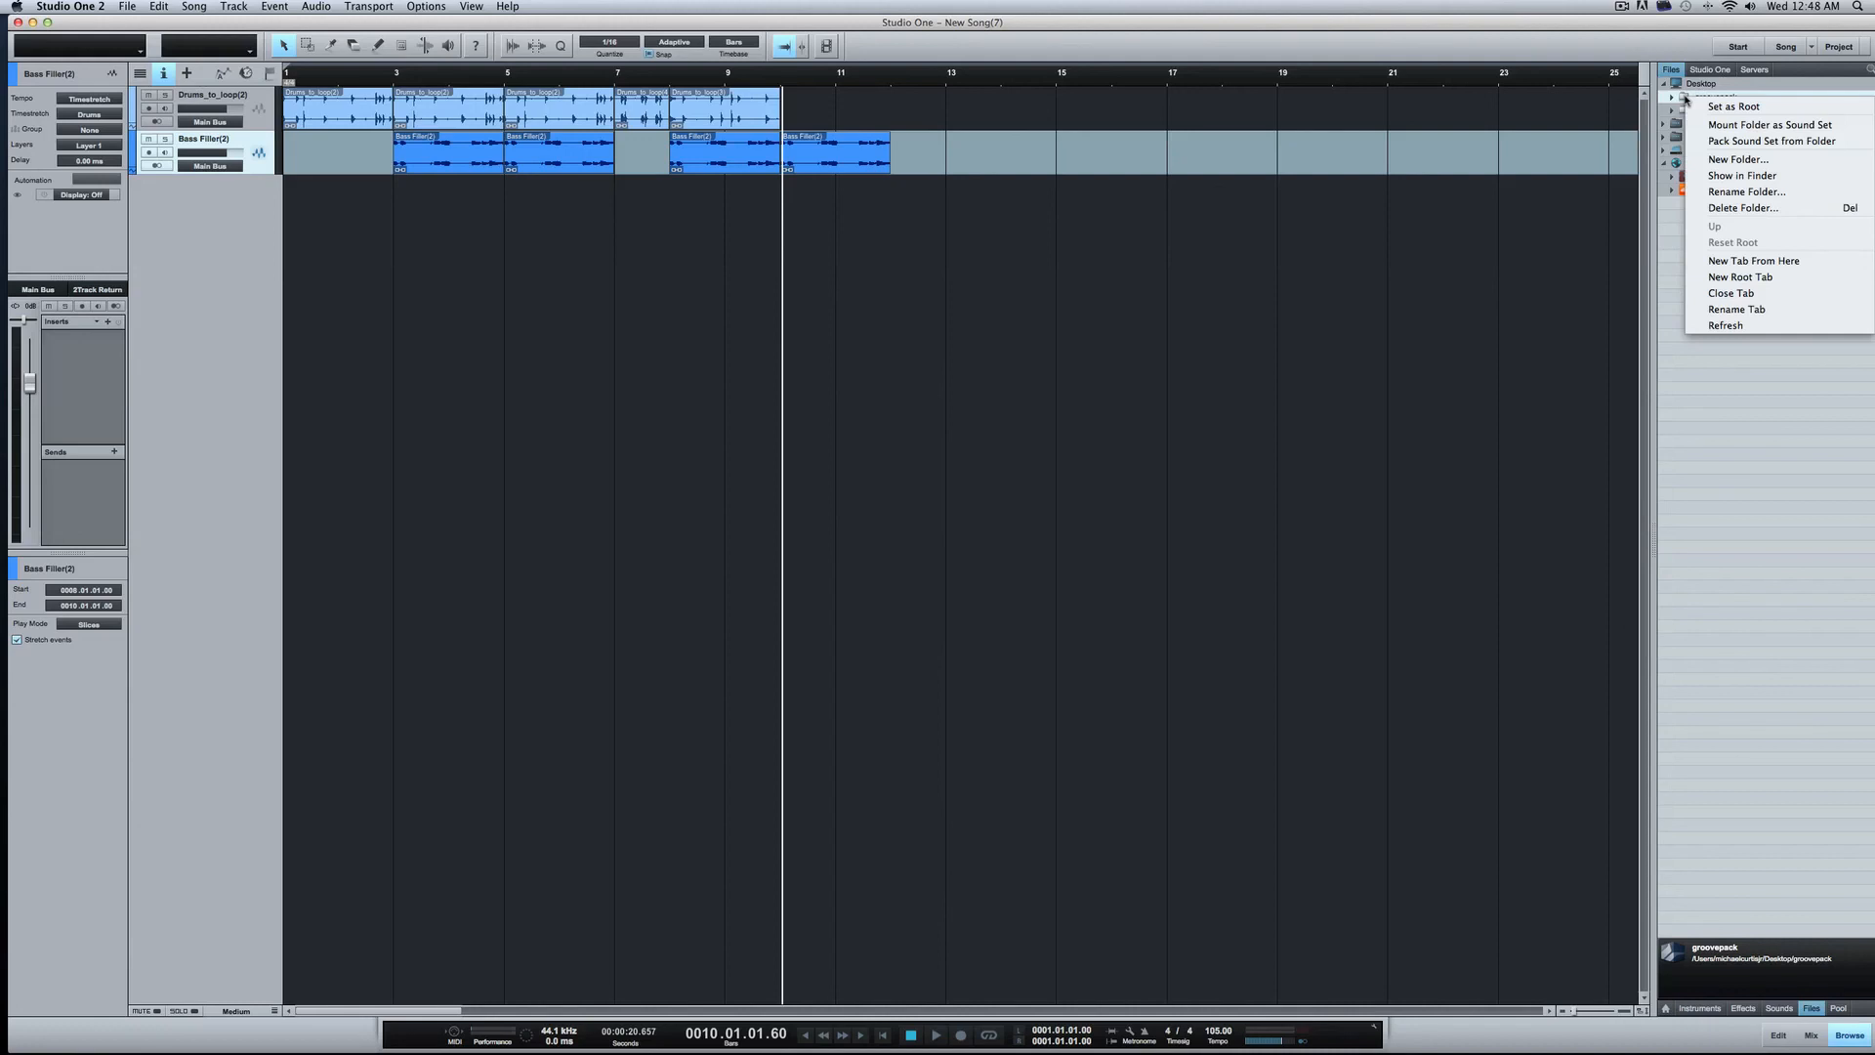
pyautogui.click(1741, 142)
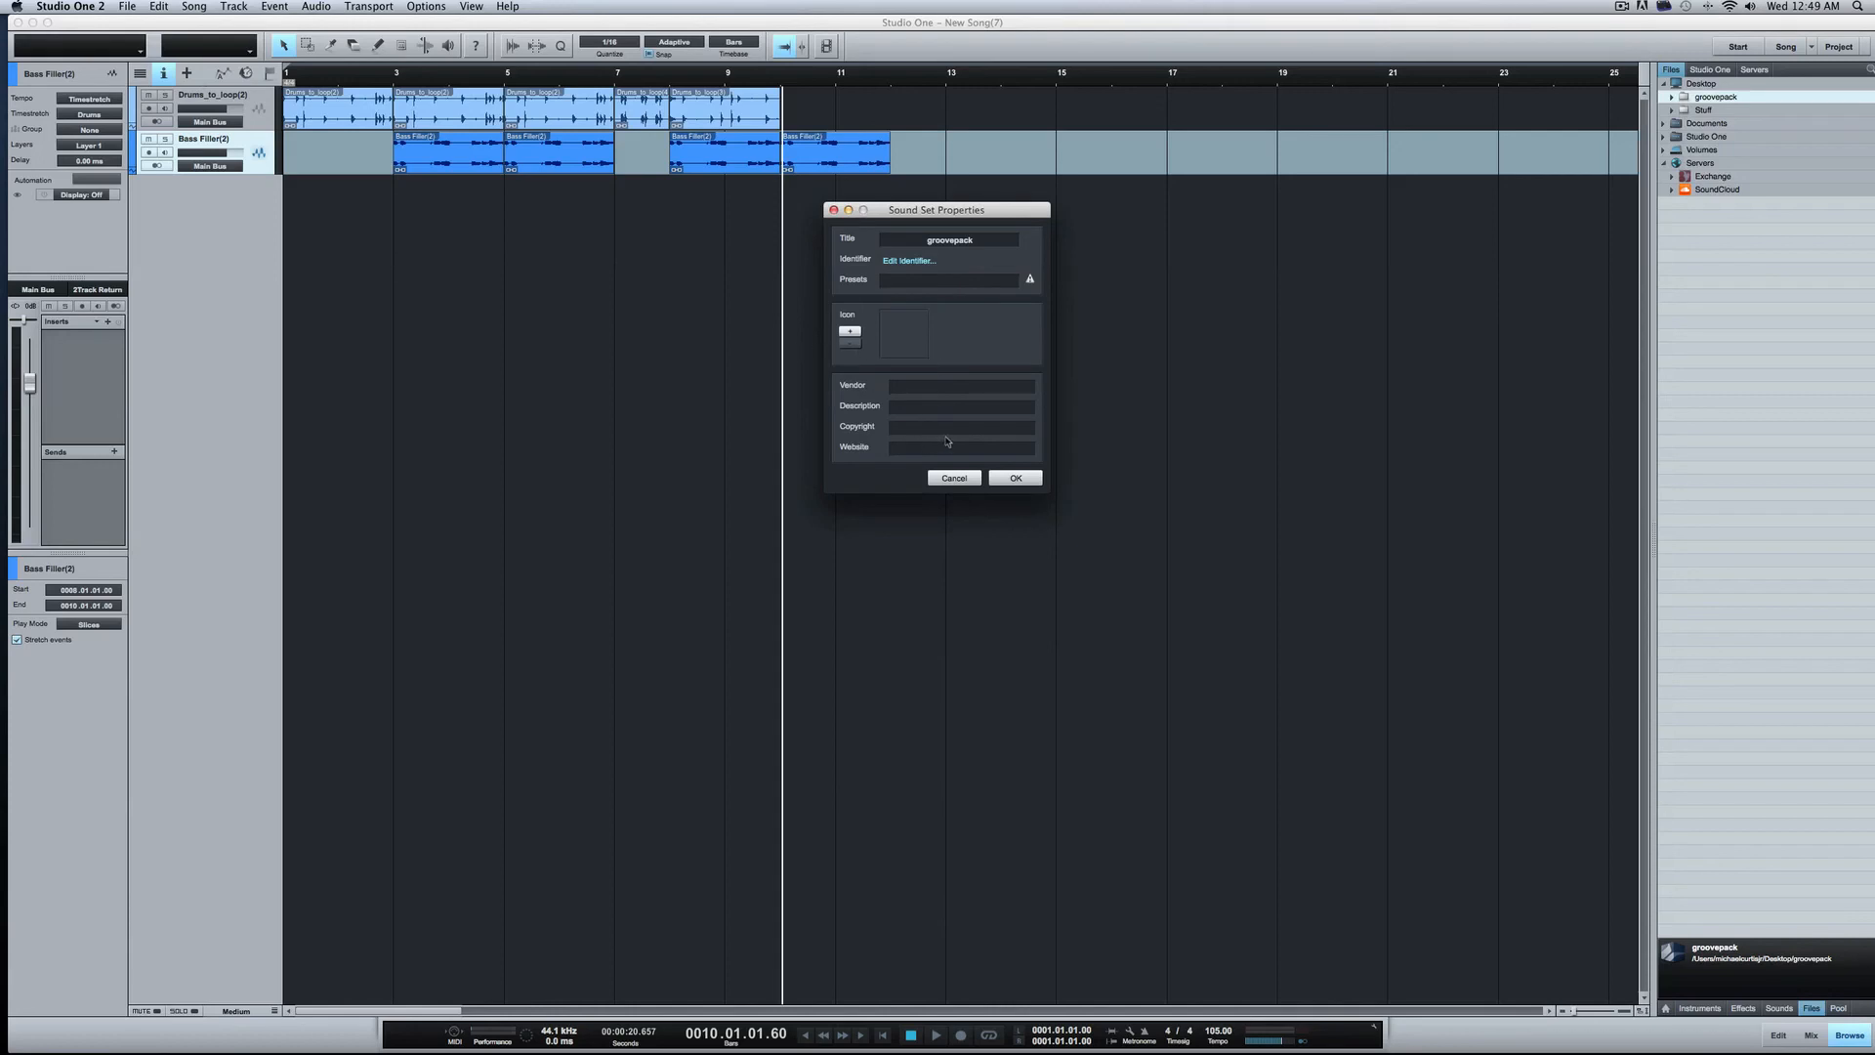
pyautogui.click(926, 385)
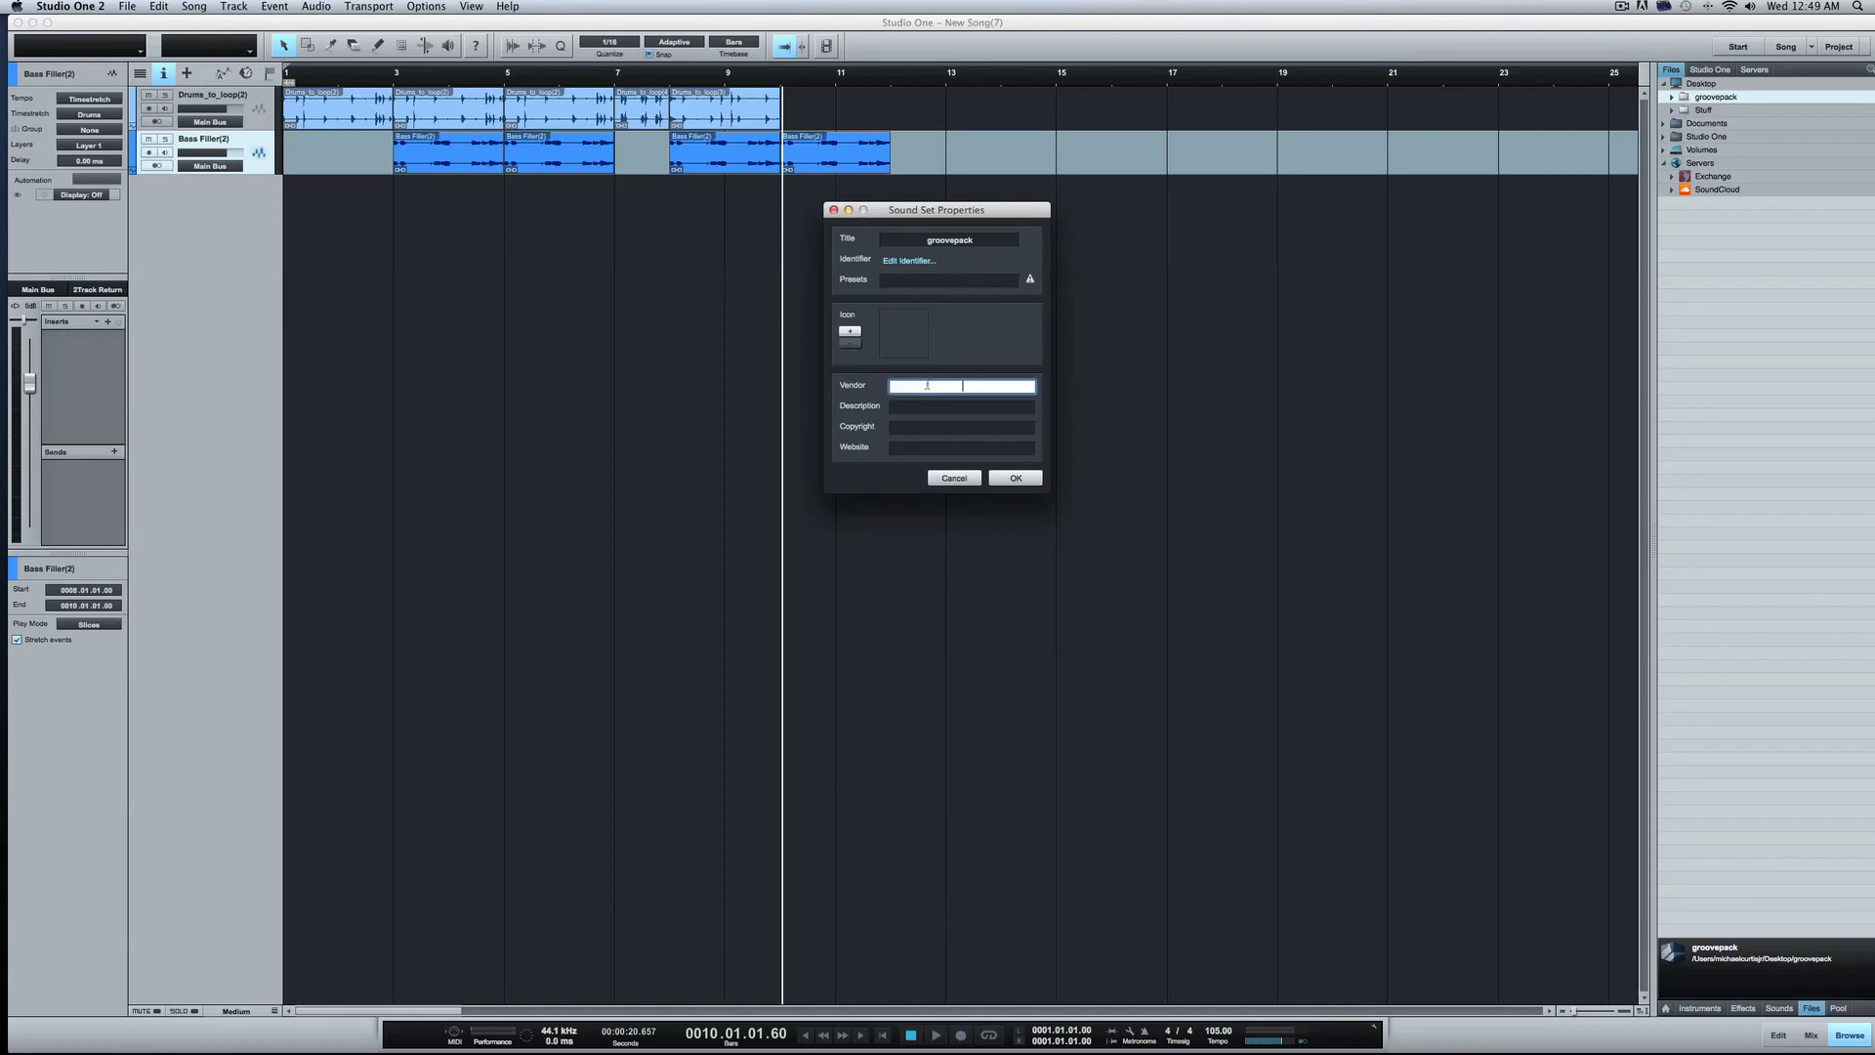
pyautogui.click(925, 414)
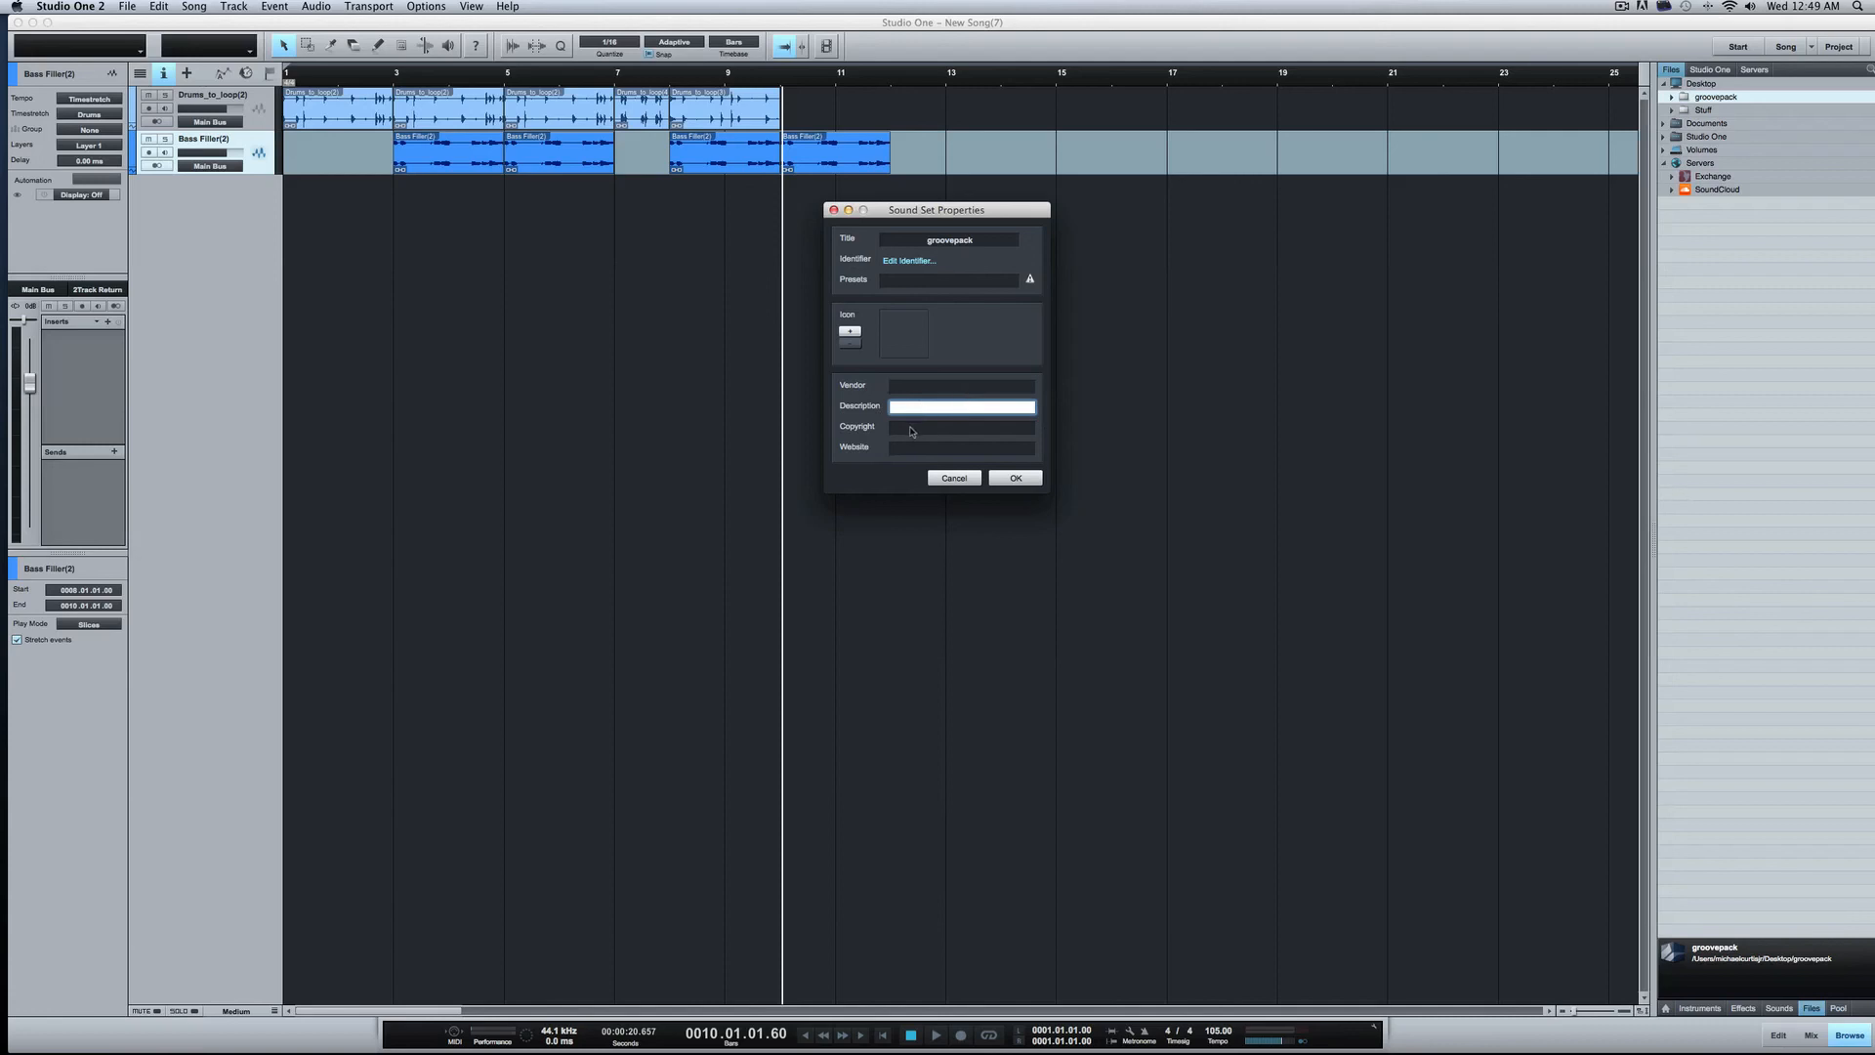
pyautogui.click(927, 427)
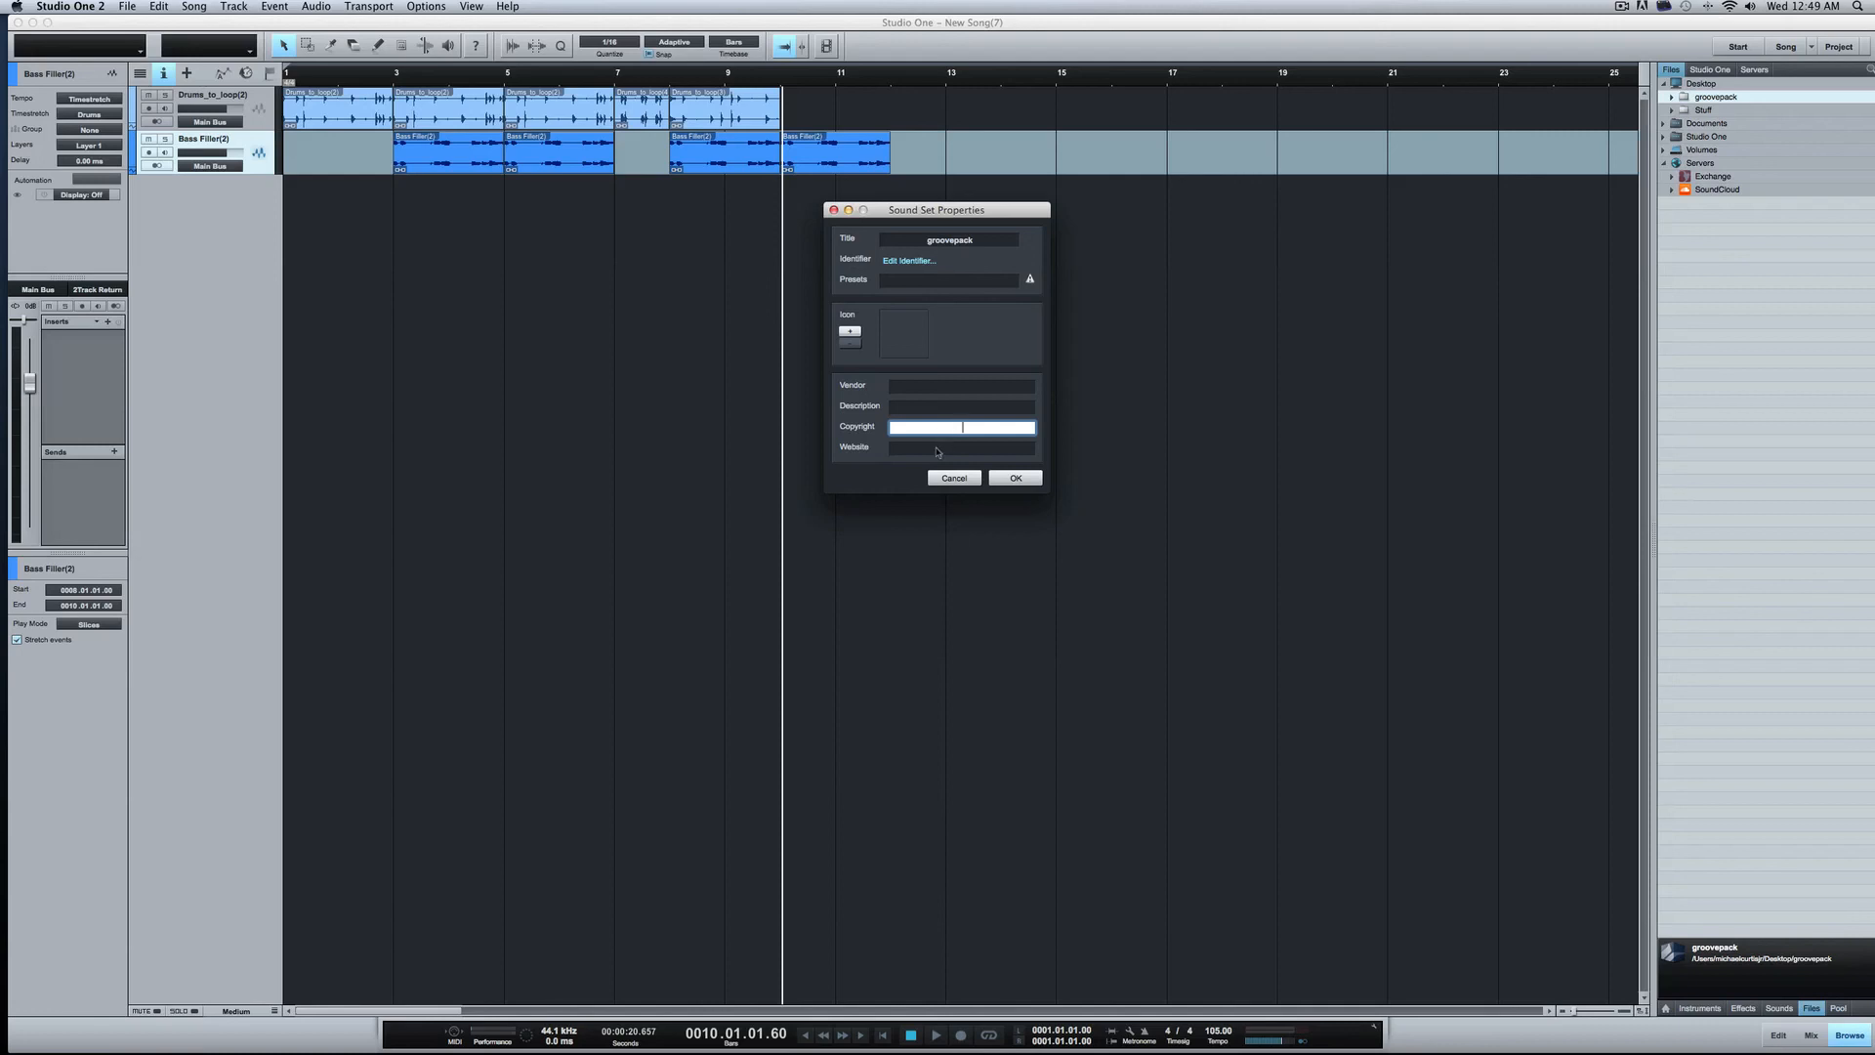
pyautogui.click(935, 448)
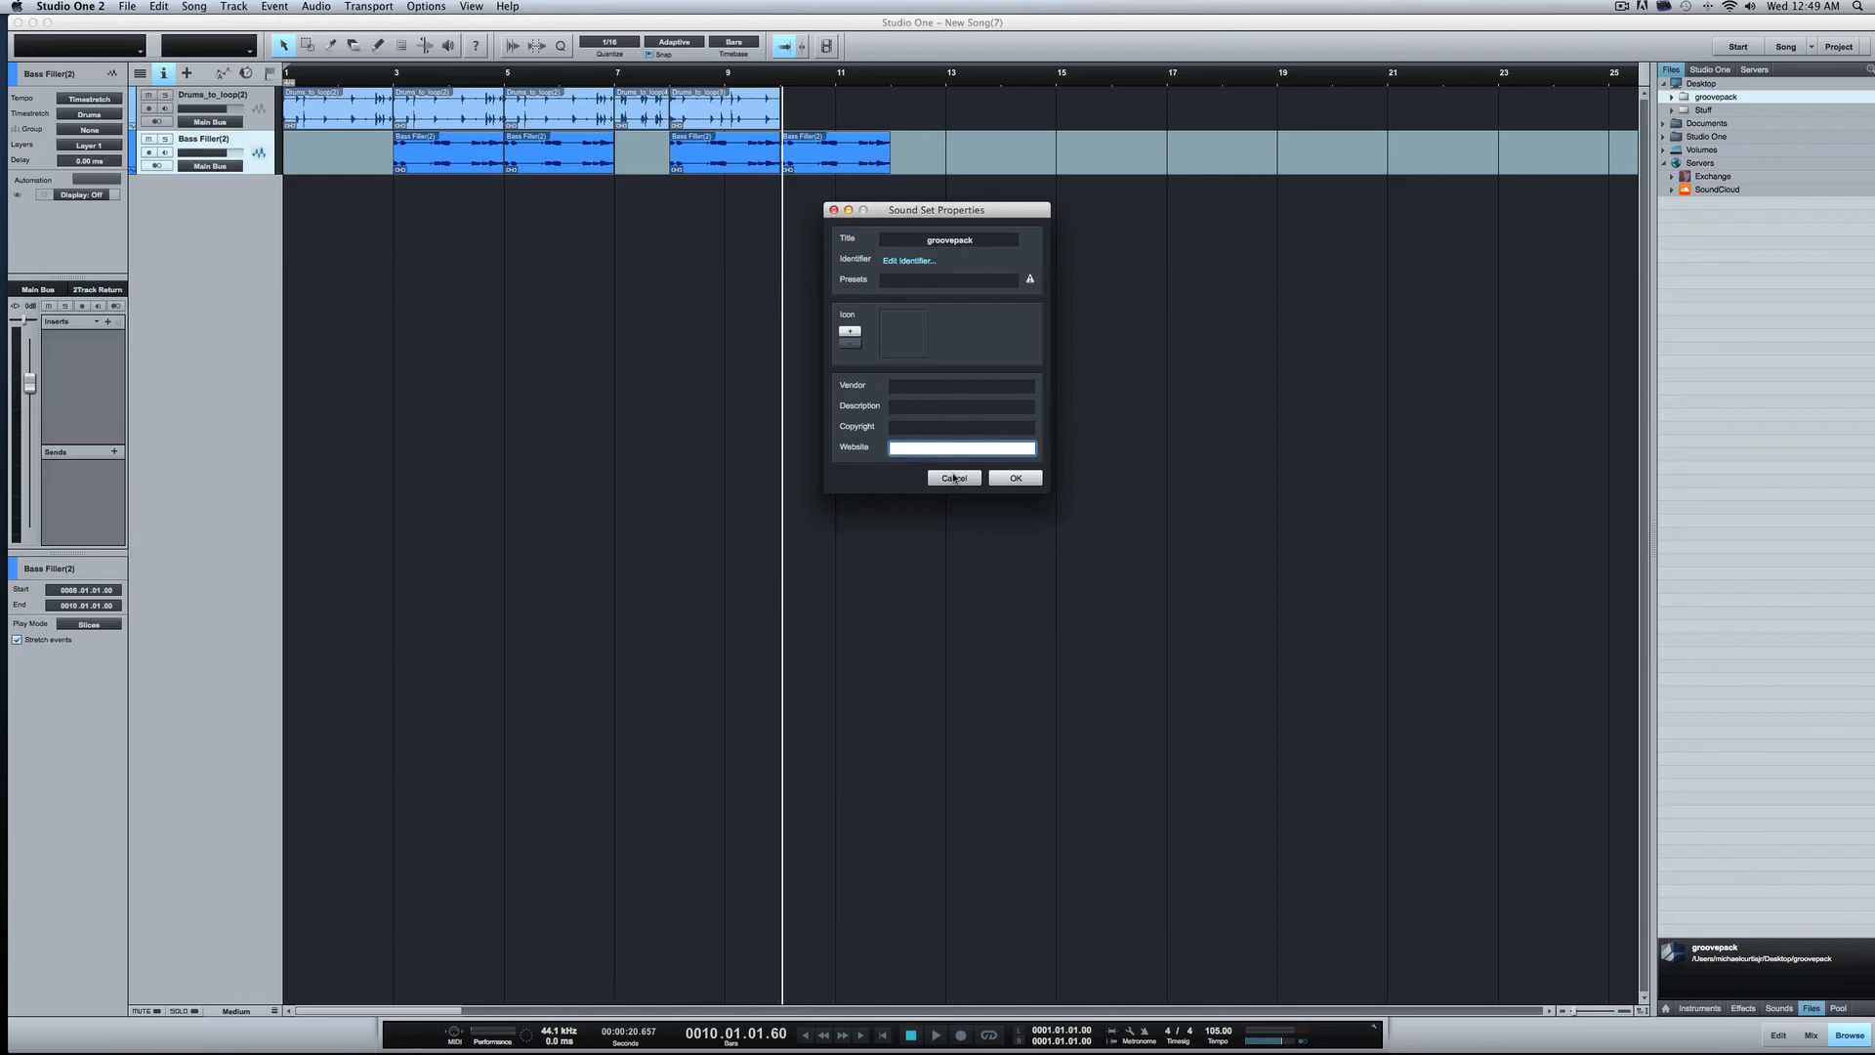
pyautogui.click(958, 479)
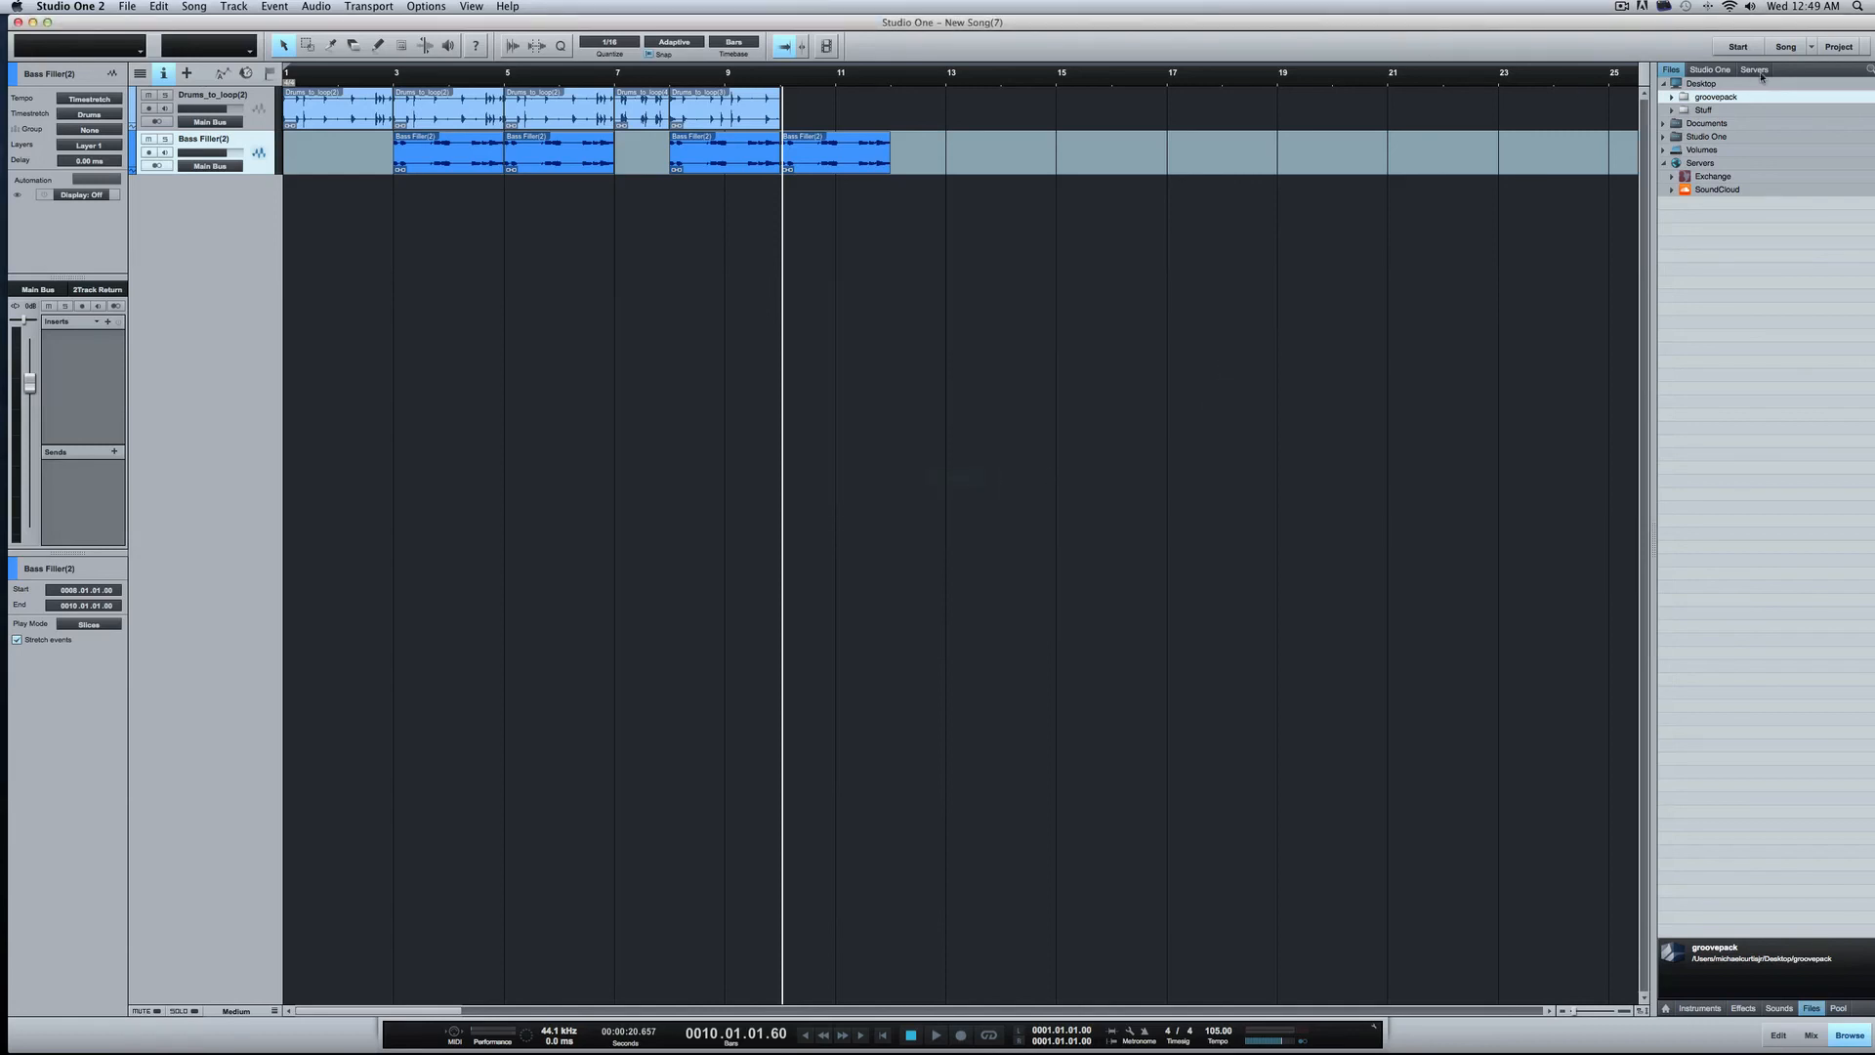
# Step: Pack a sound set from the groovepack folder with the title groovepack, leaving the vendor and description details blank
pyautogui.rightClick(1698, 98)
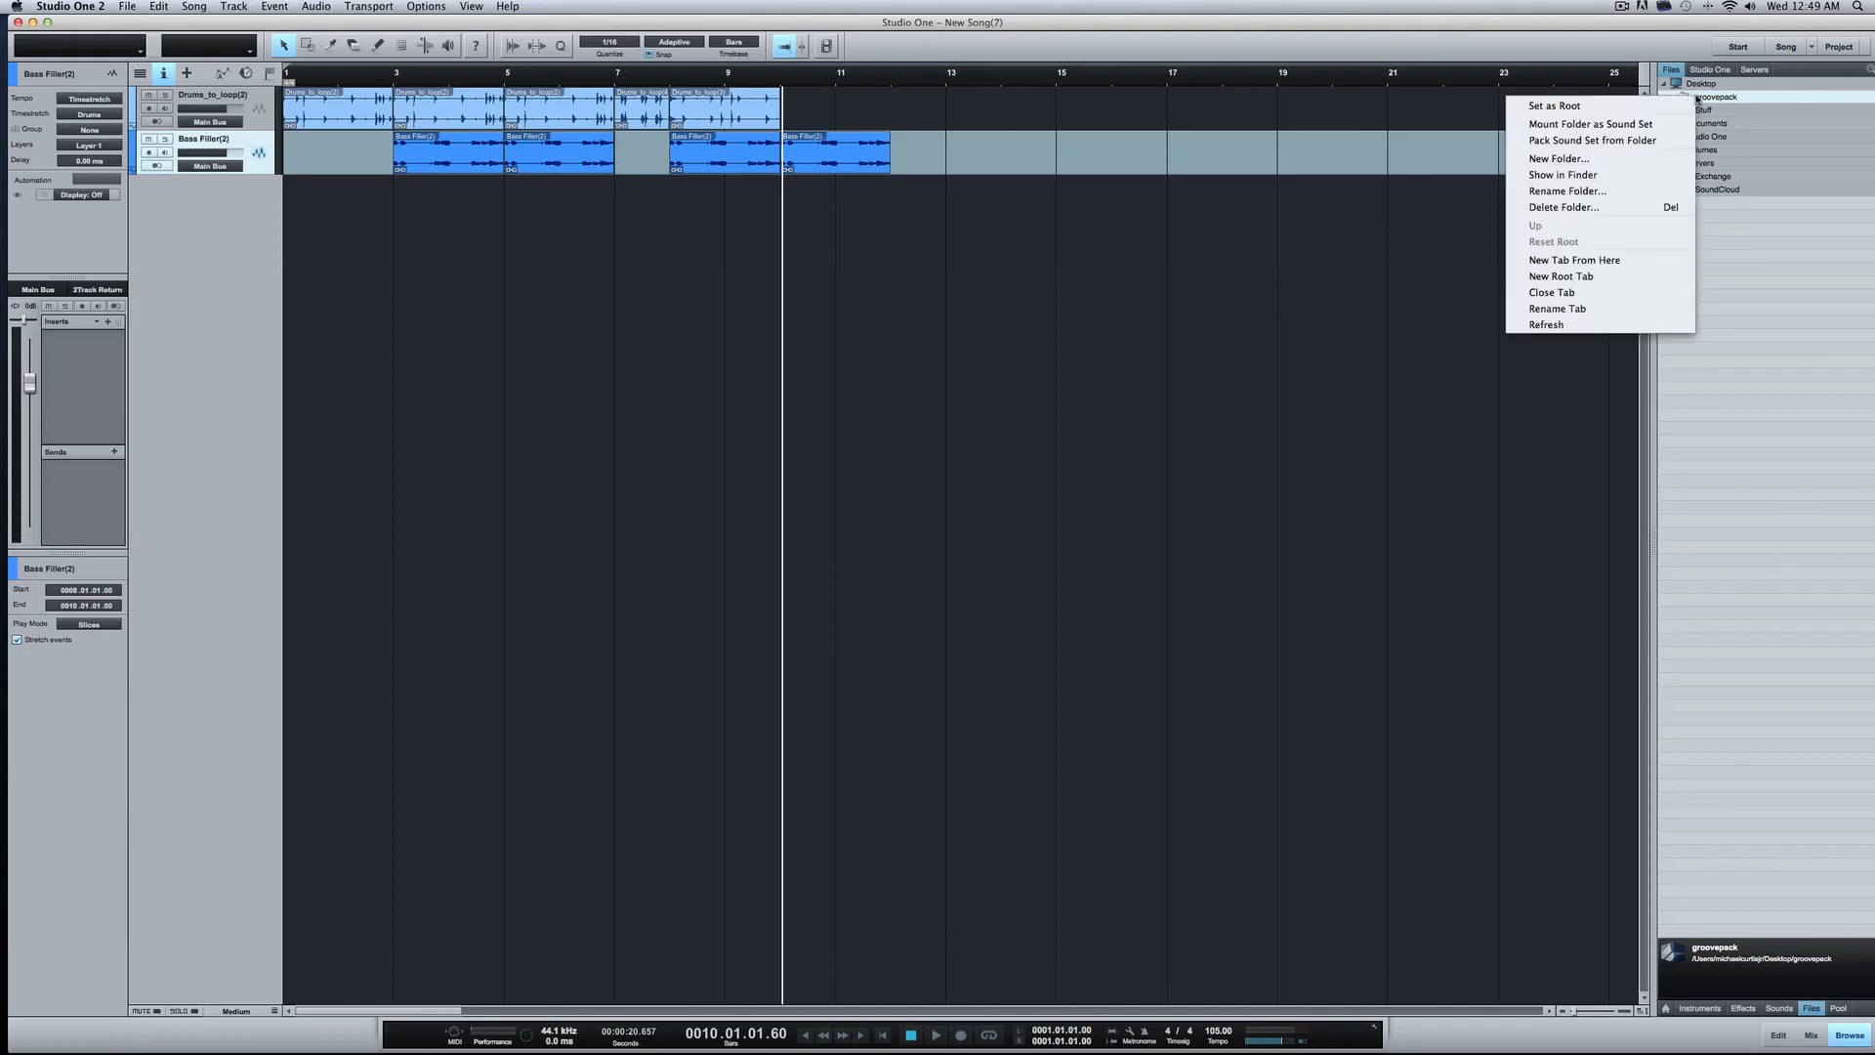
pyautogui.click(1583, 141)
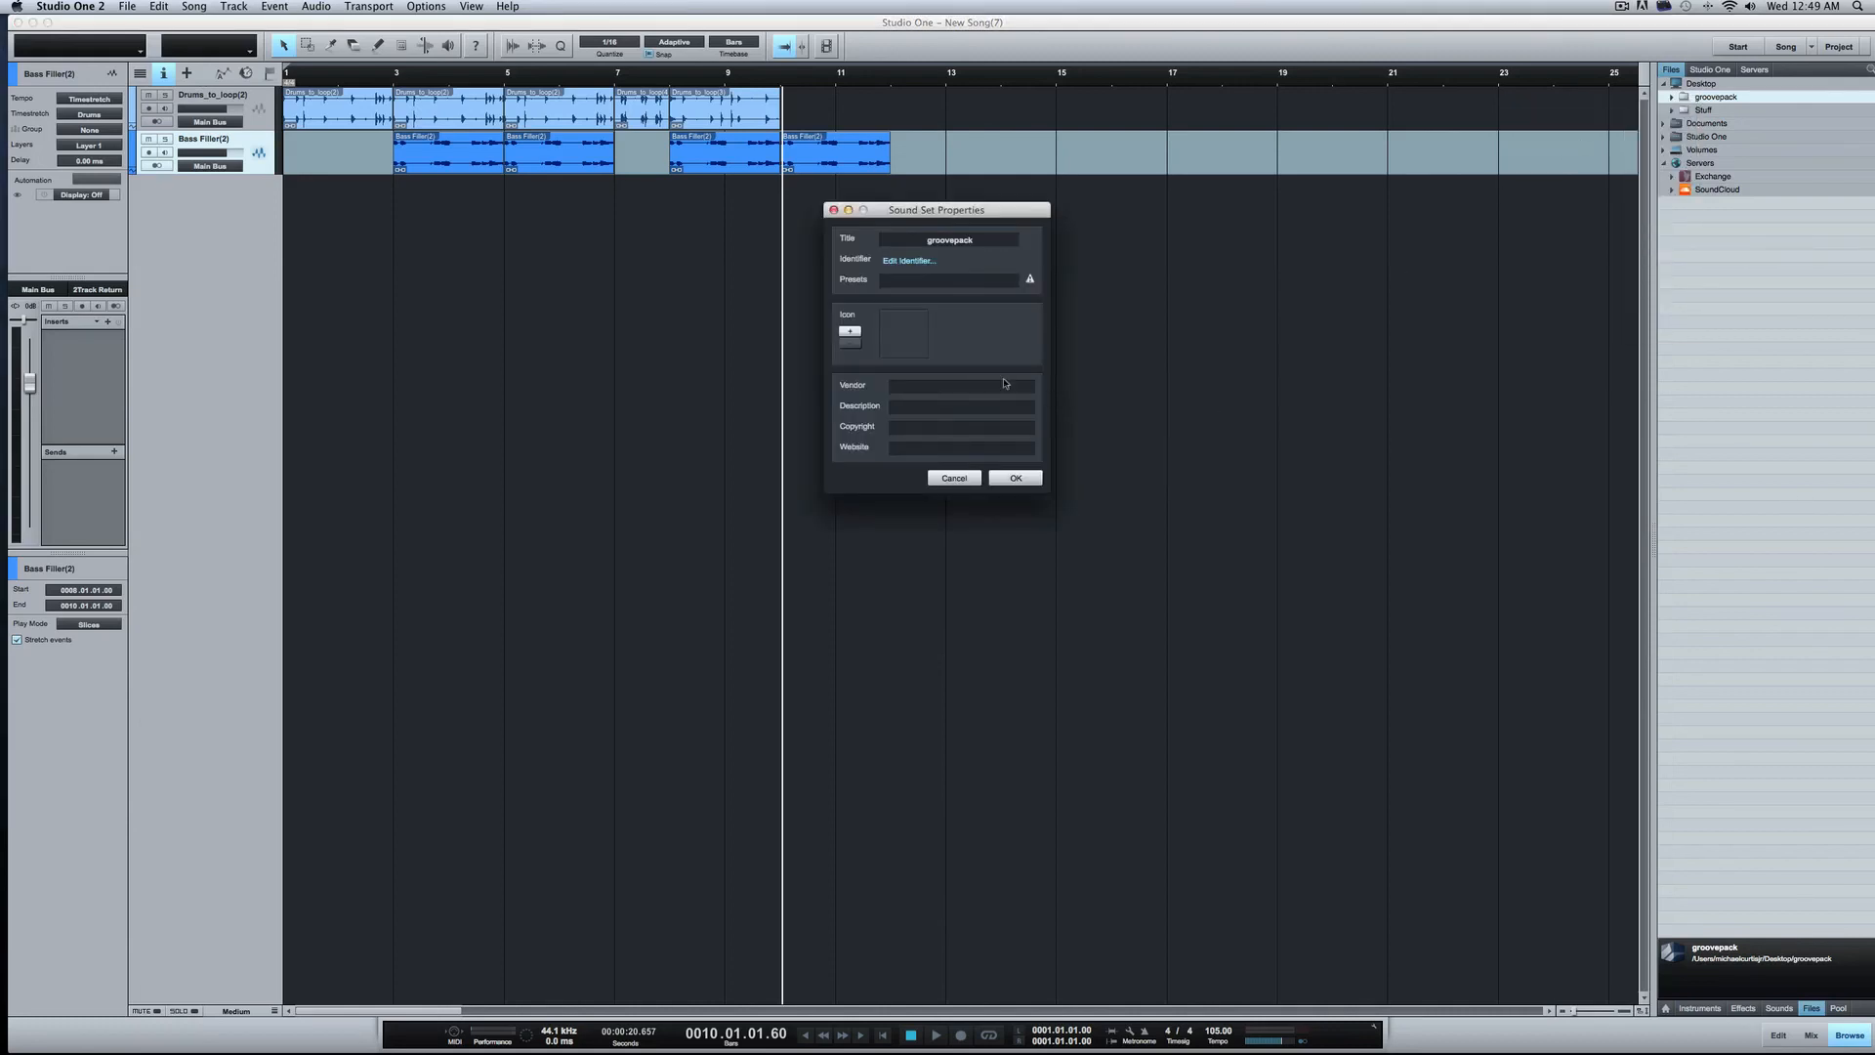
pyautogui.click(1016, 478)
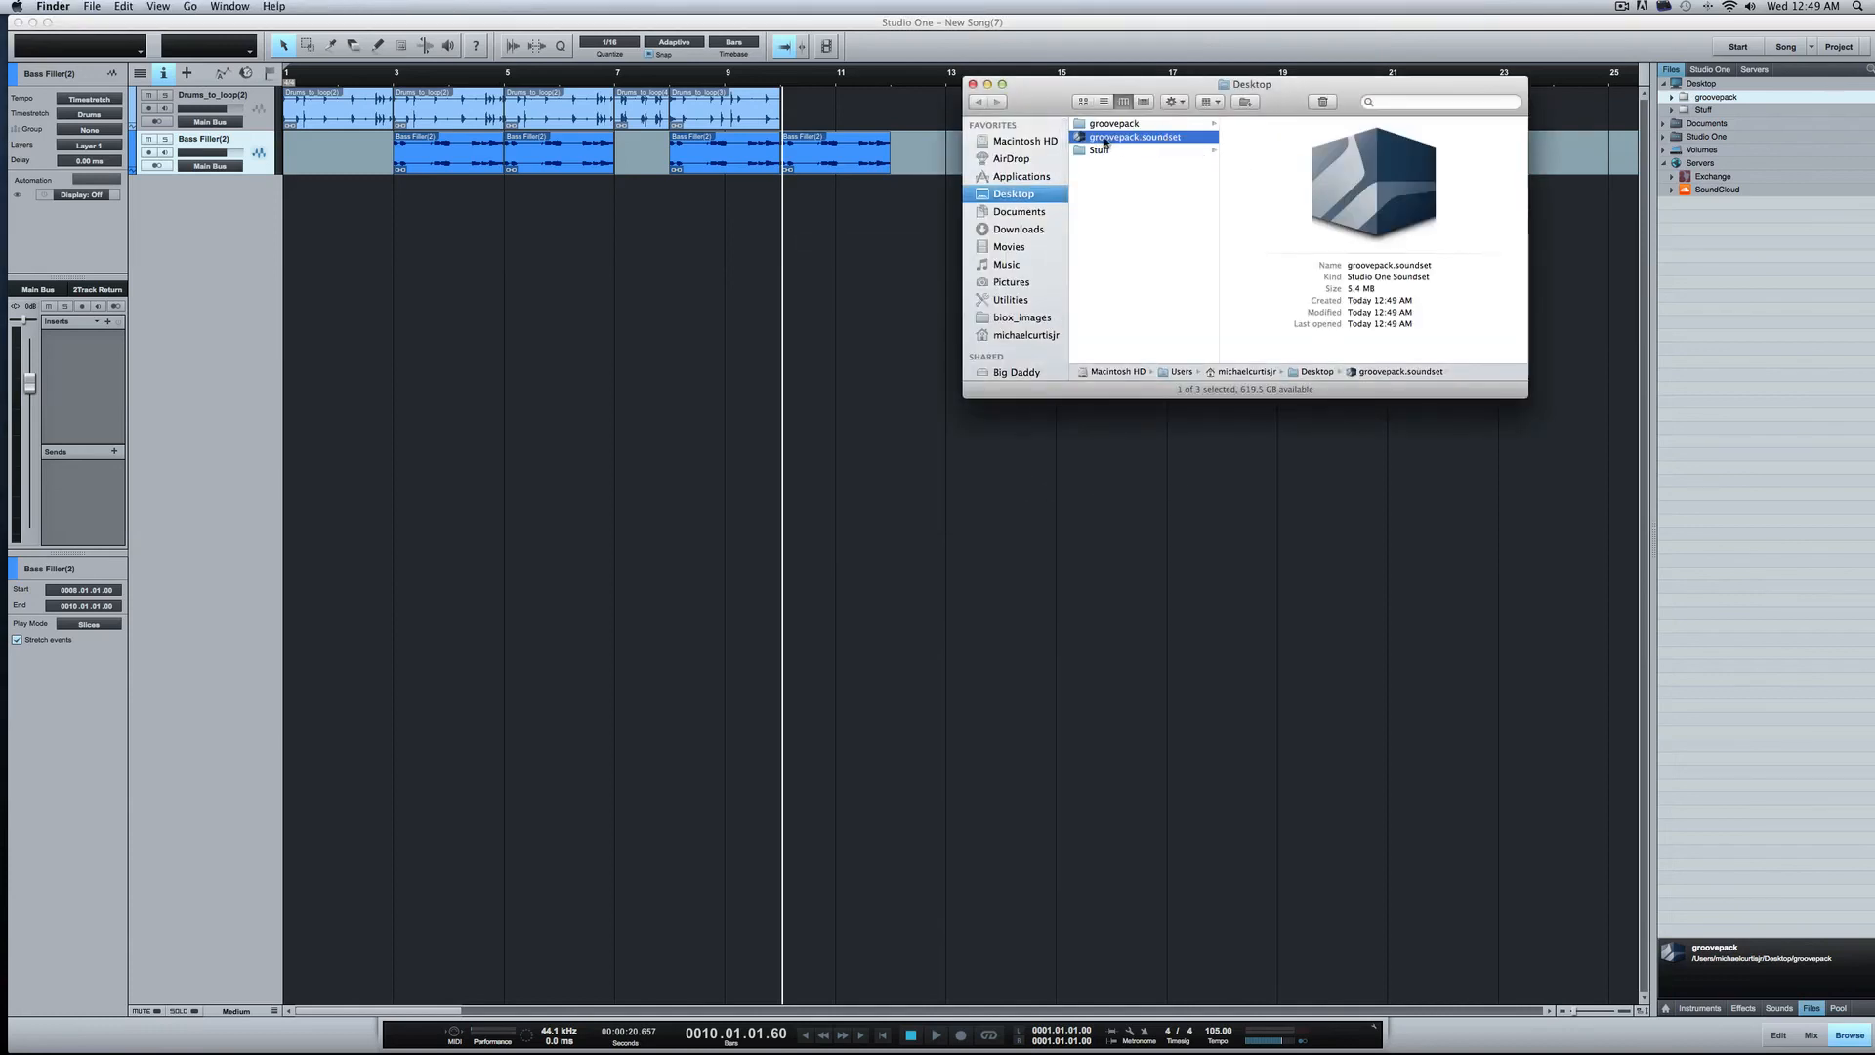
# Step: Uncover the desktop to place groovepack.soundset beside the Stuff folder, and bring the song window back to full size
pyautogui.moveTo(1464, 20); pyautogui.dragTo(1314, 302)
pyautogui.click(1834, 158)
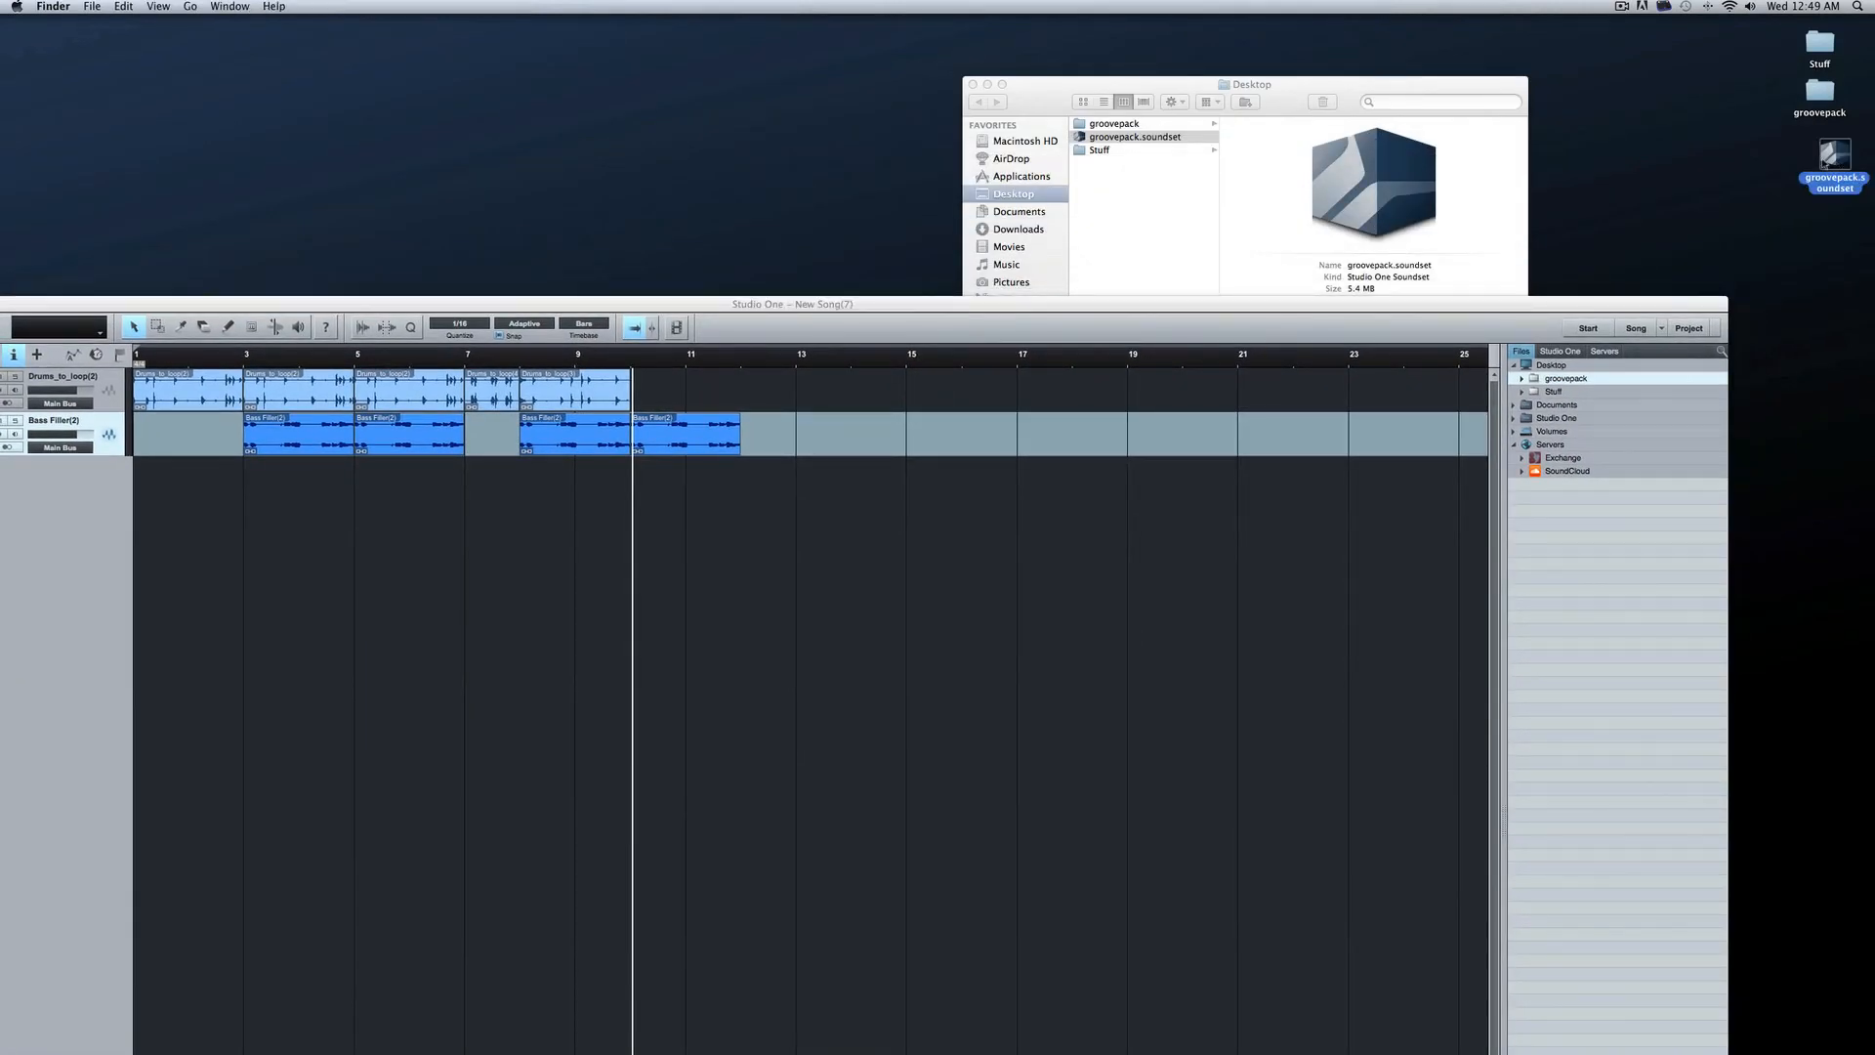
pyautogui.moveTo(1836, 157); pyautogui.dragTo(1726, 41)
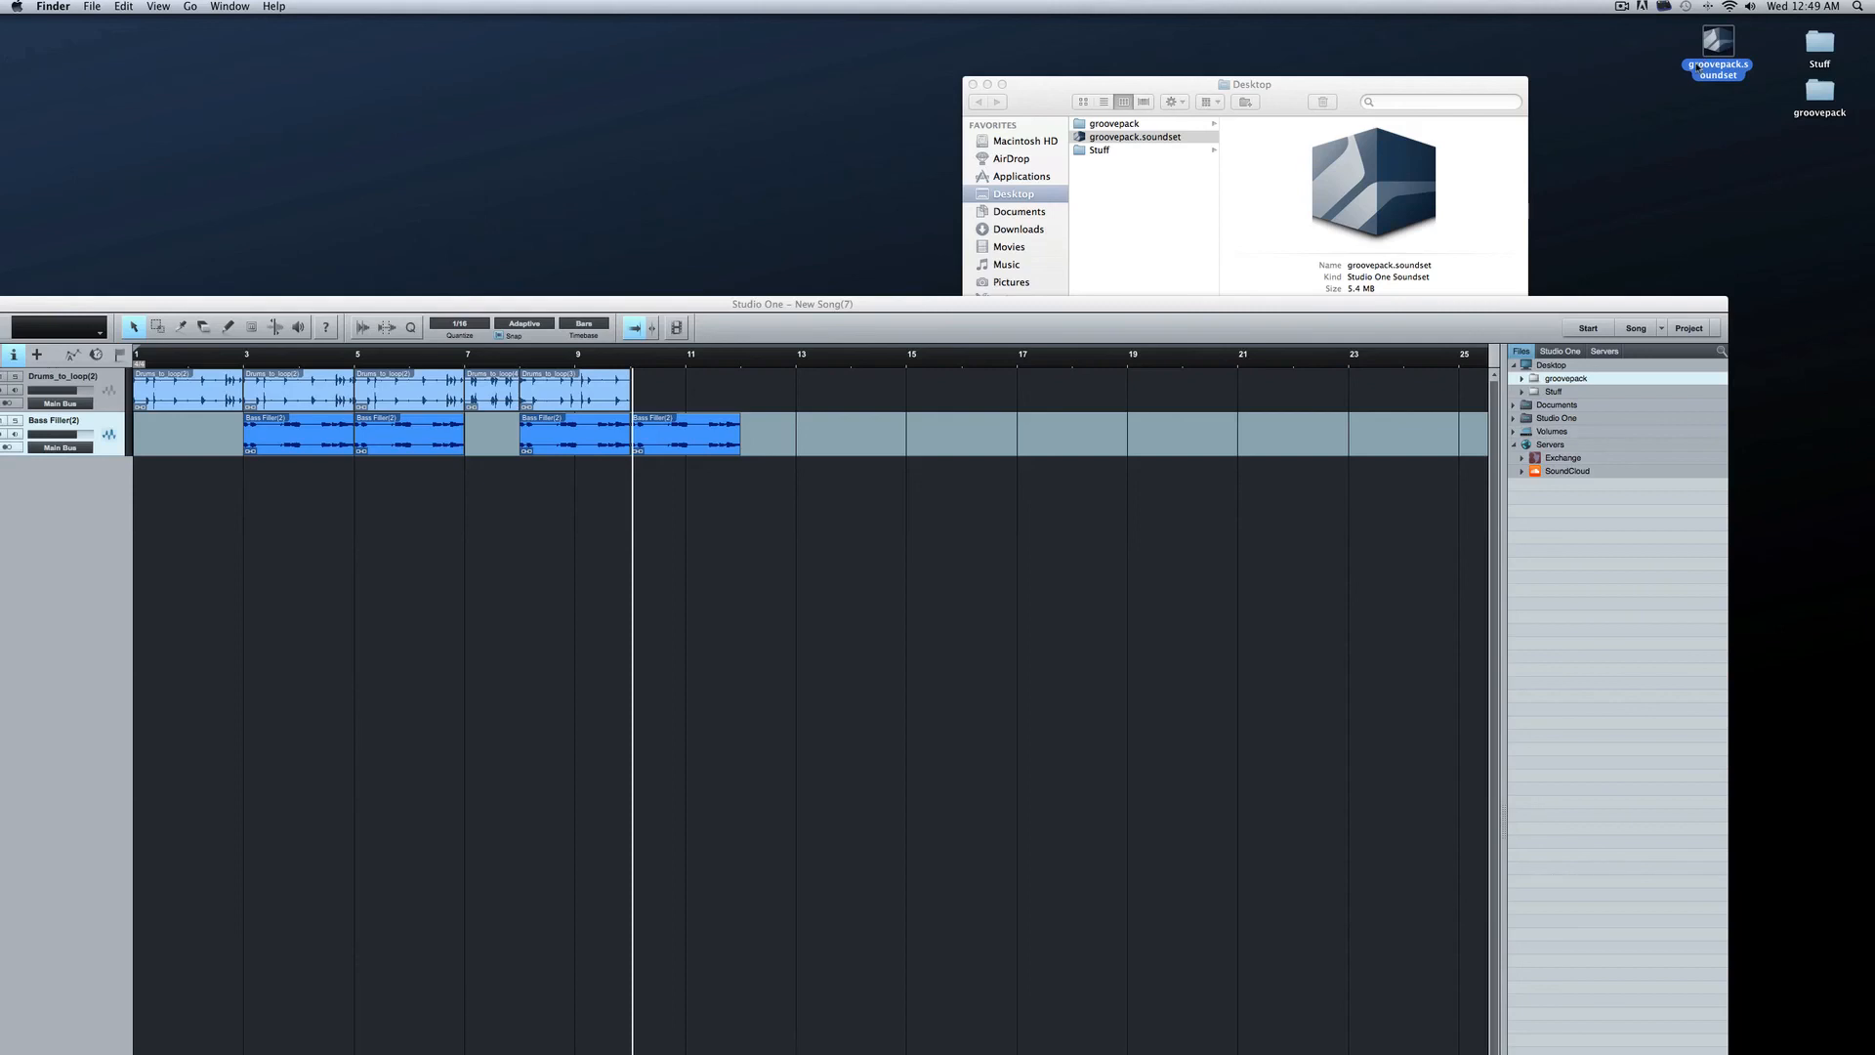
pyautogui.click(1655, 63)
pyautogui.moveTo(1720, 42); pyautogui.dragTo(1749, 44)
pyautogui.click(1680, 74)
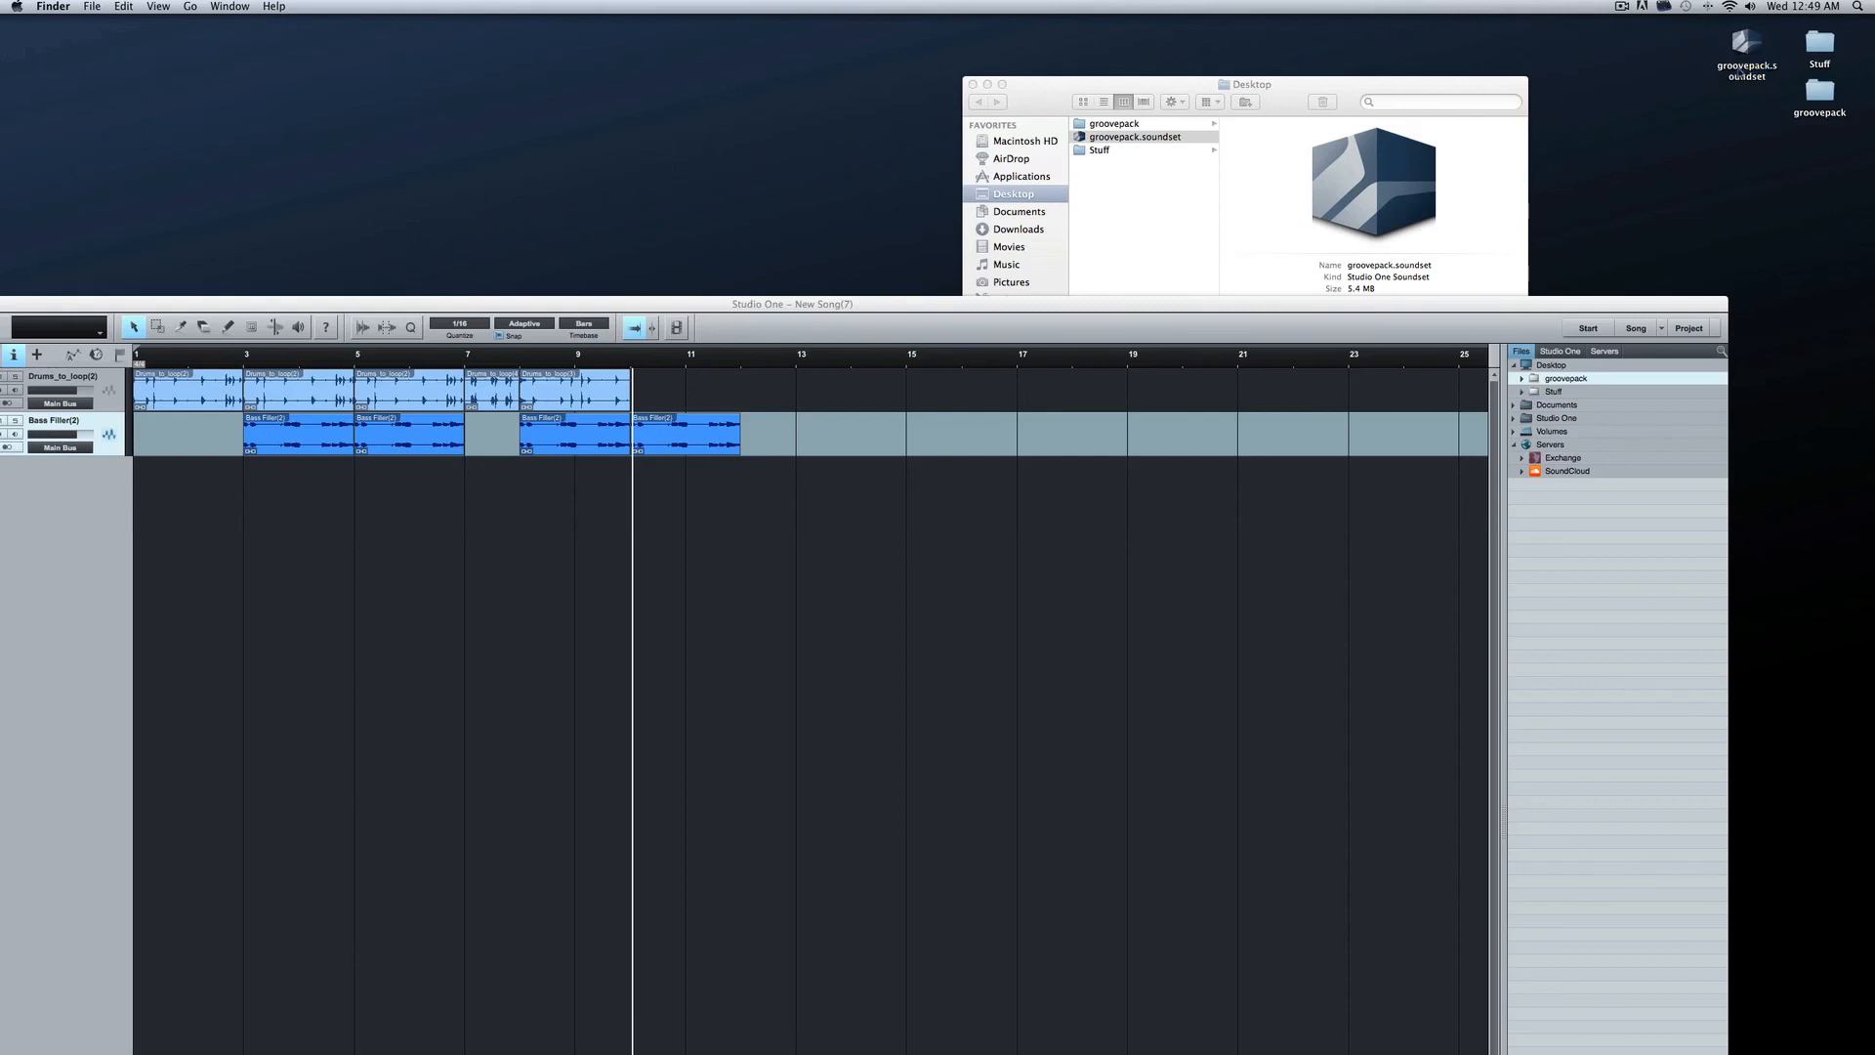
pyautogui.doubleClick(1167, 305)
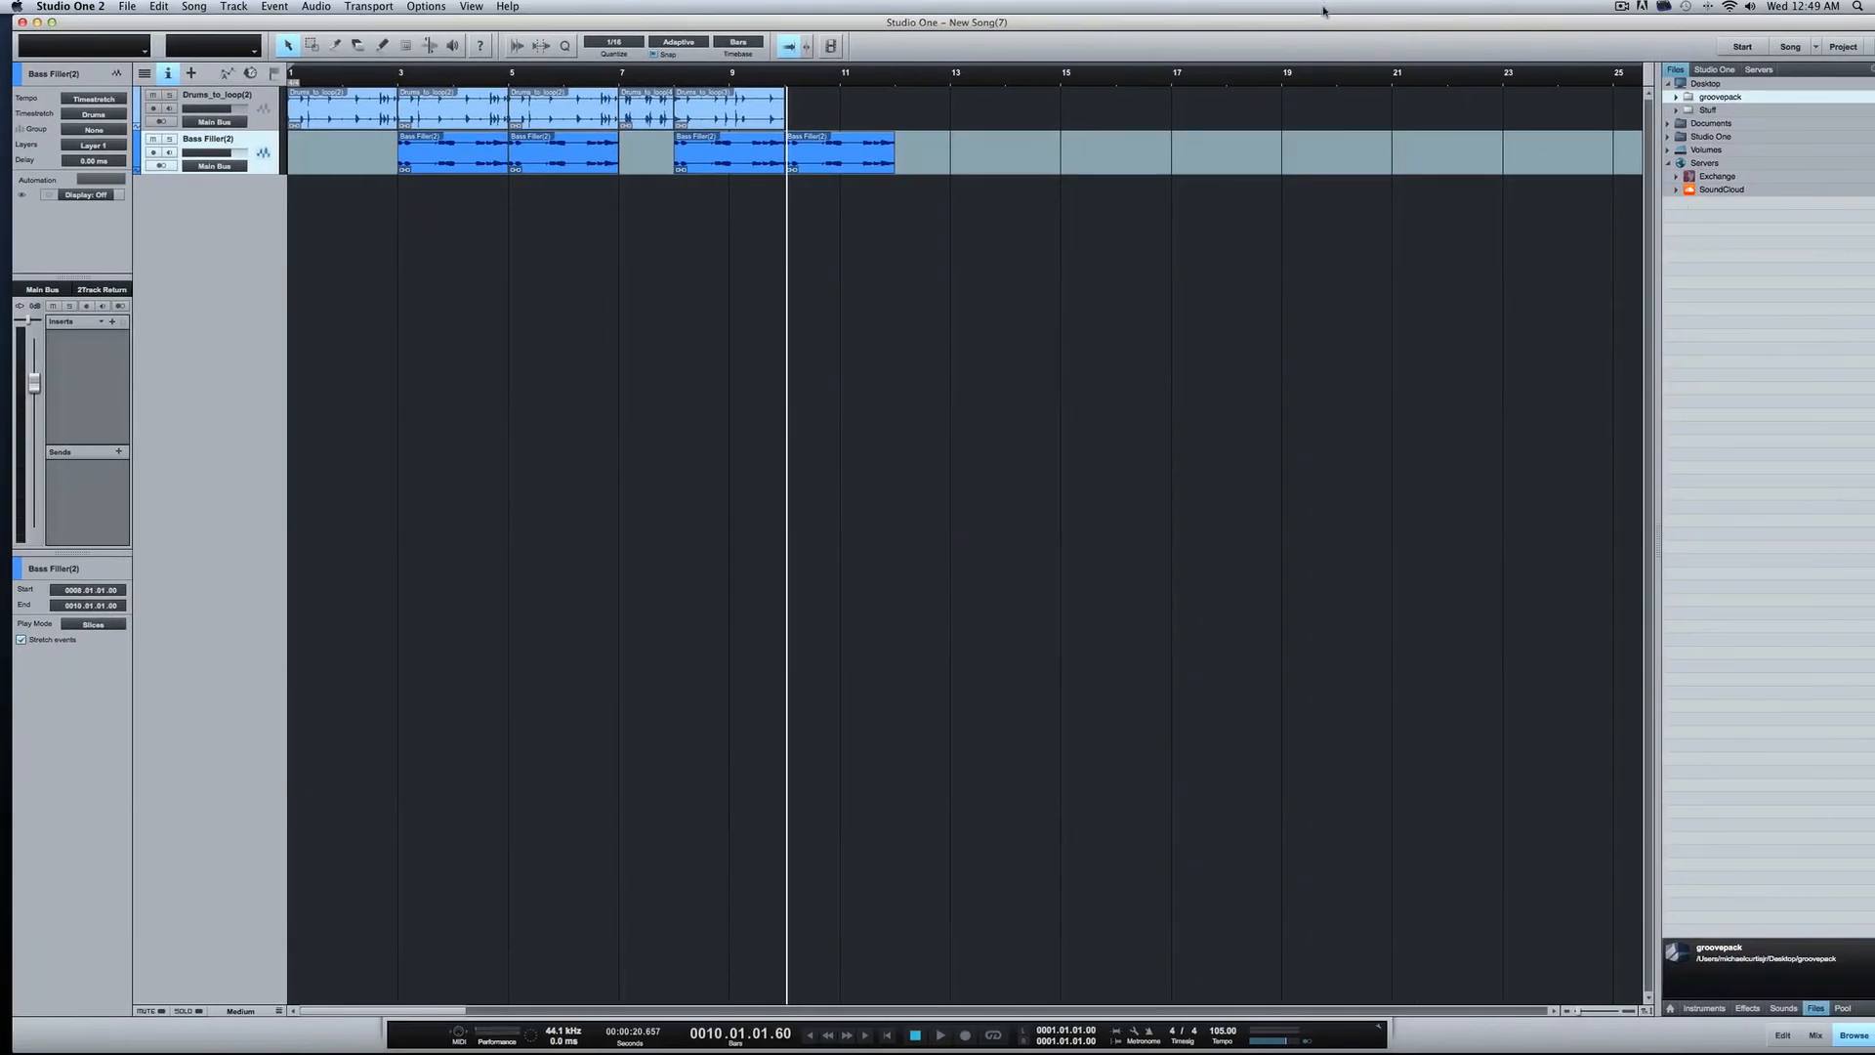
# Step: Select and expand the Exchange entry under Servers in the file browser
pyautogui.click(1678, 178)
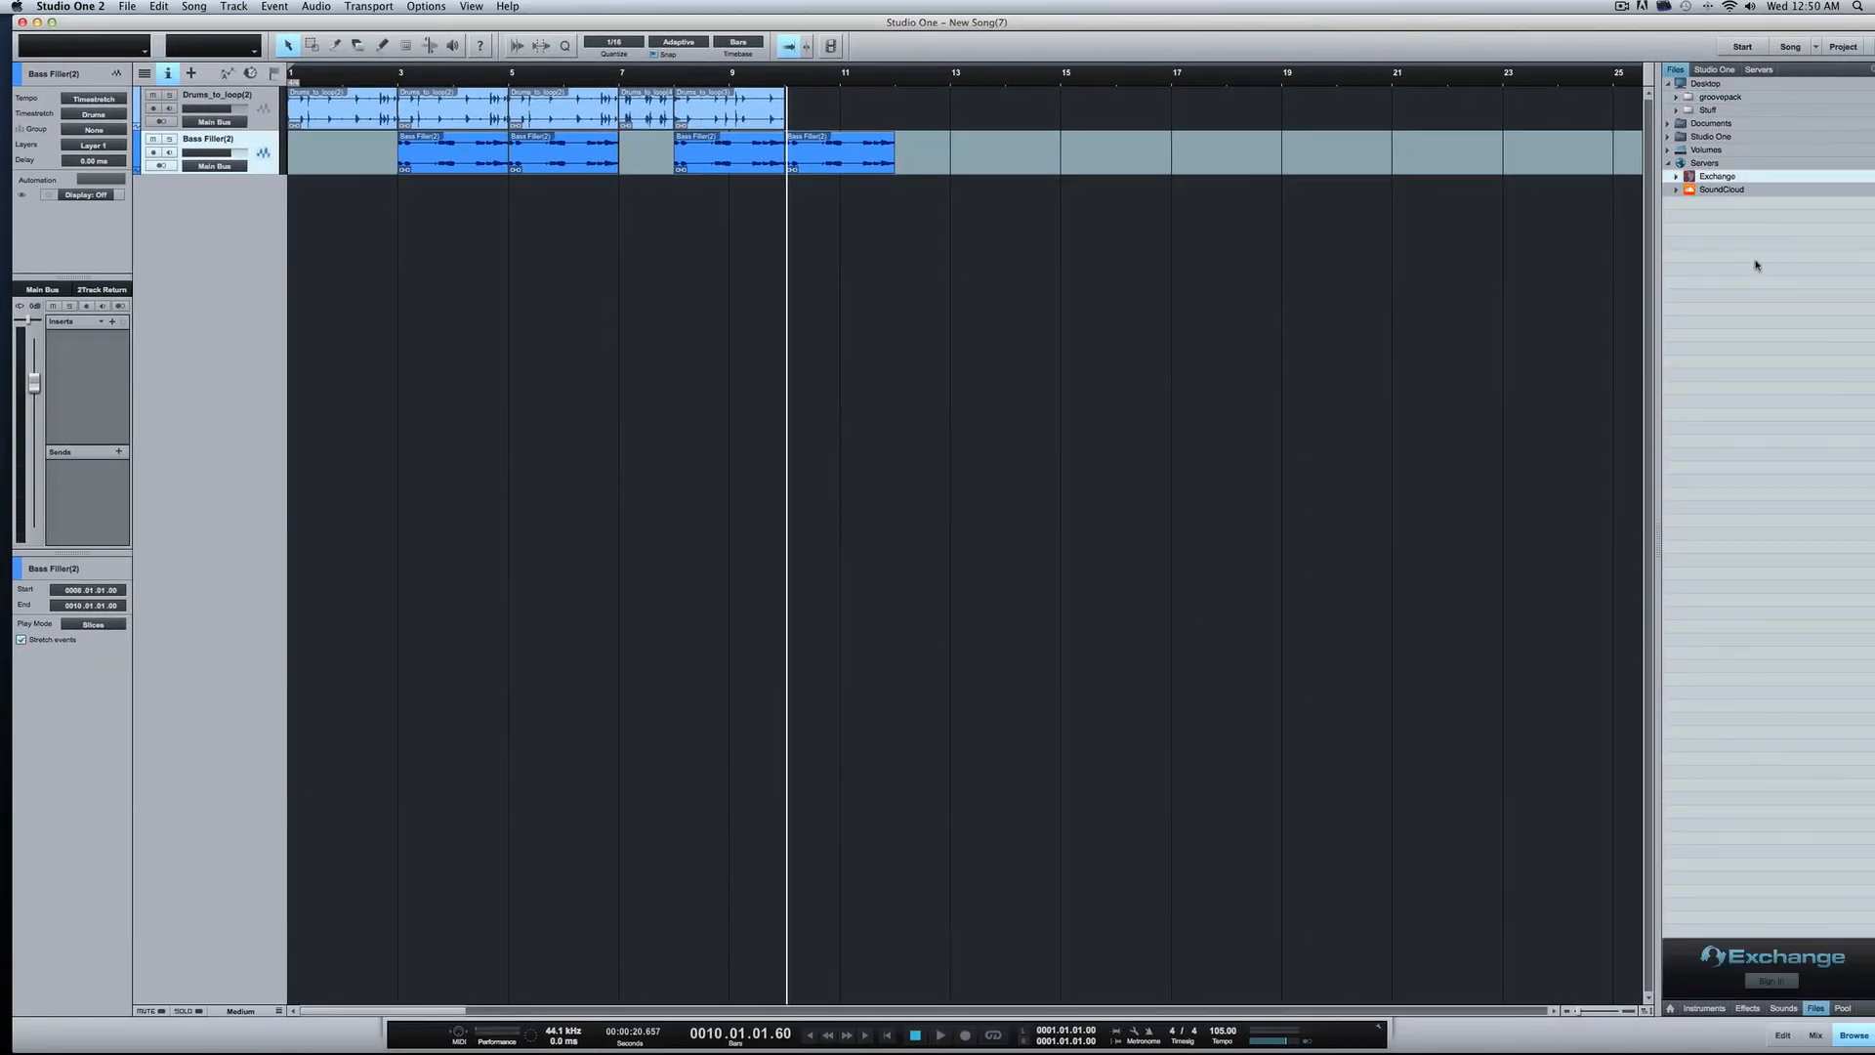
pyautogui.click(1676, 178)
pyautogui.hscroll(5, 746, 295)
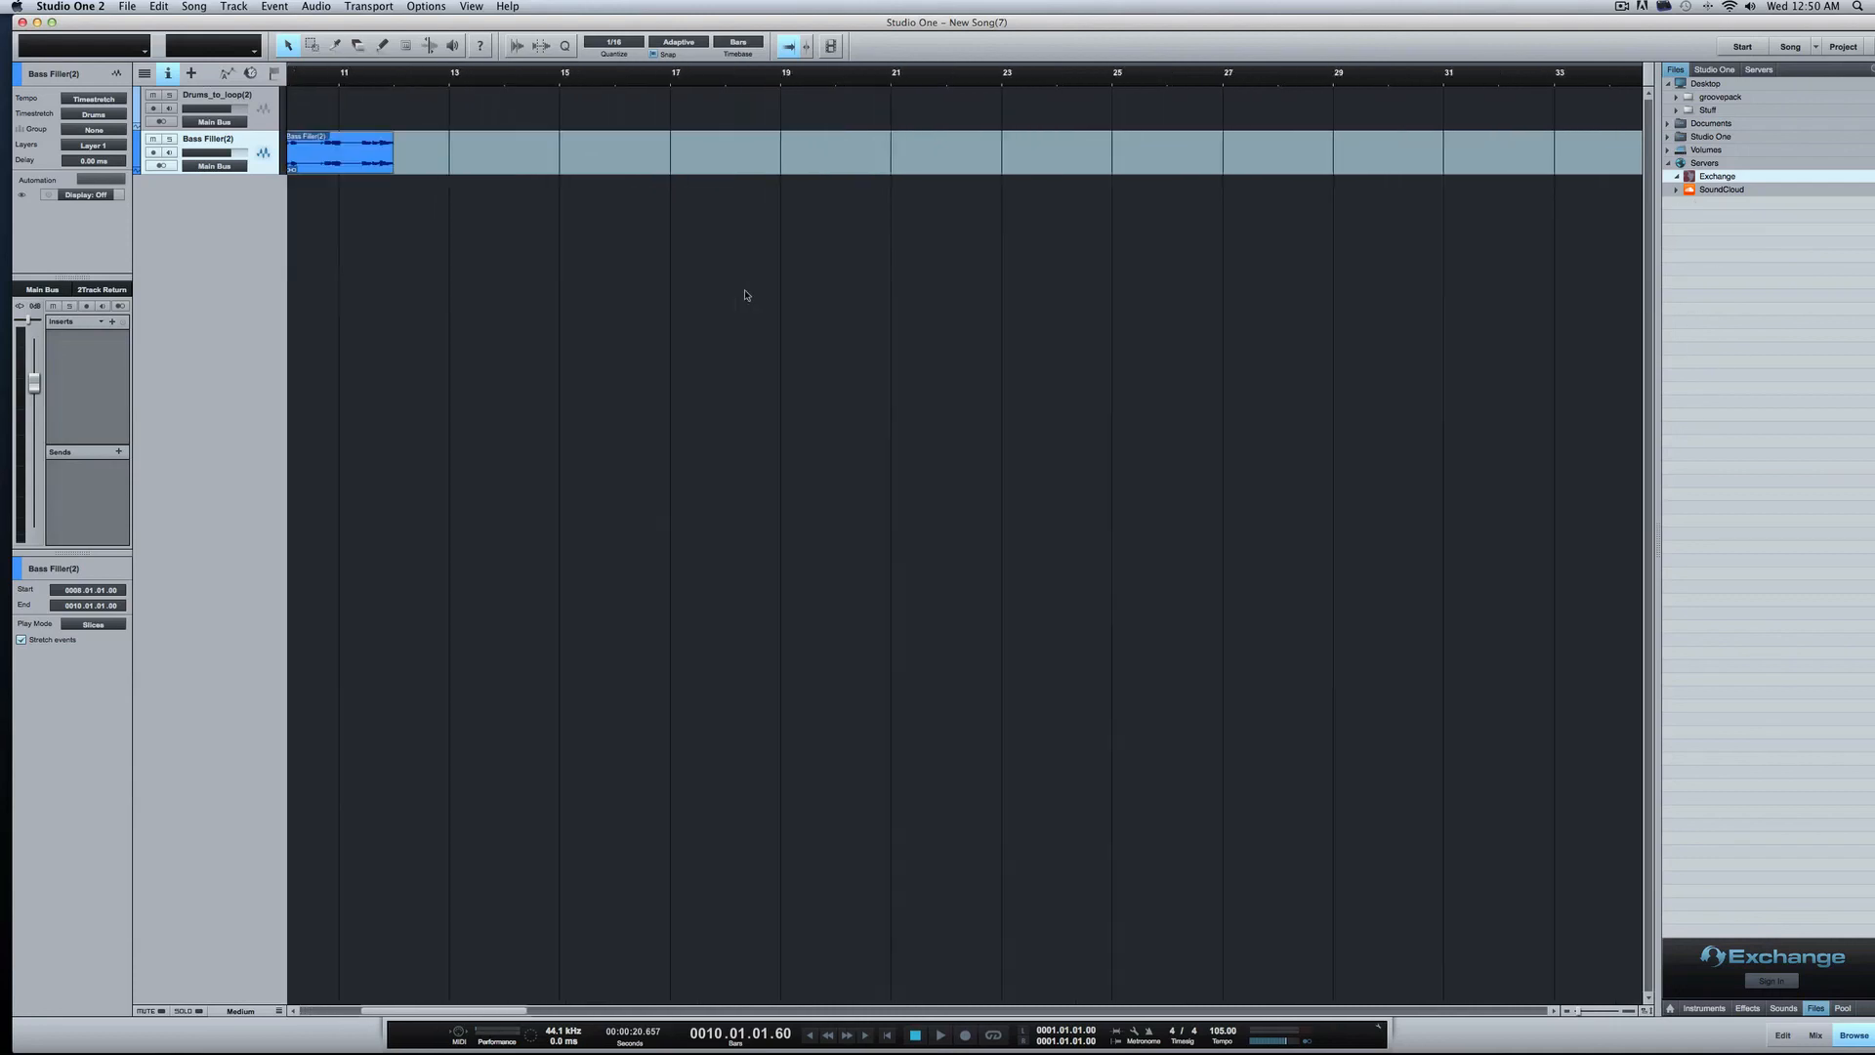
pyautogui.hscroll(-5, 745, 295)
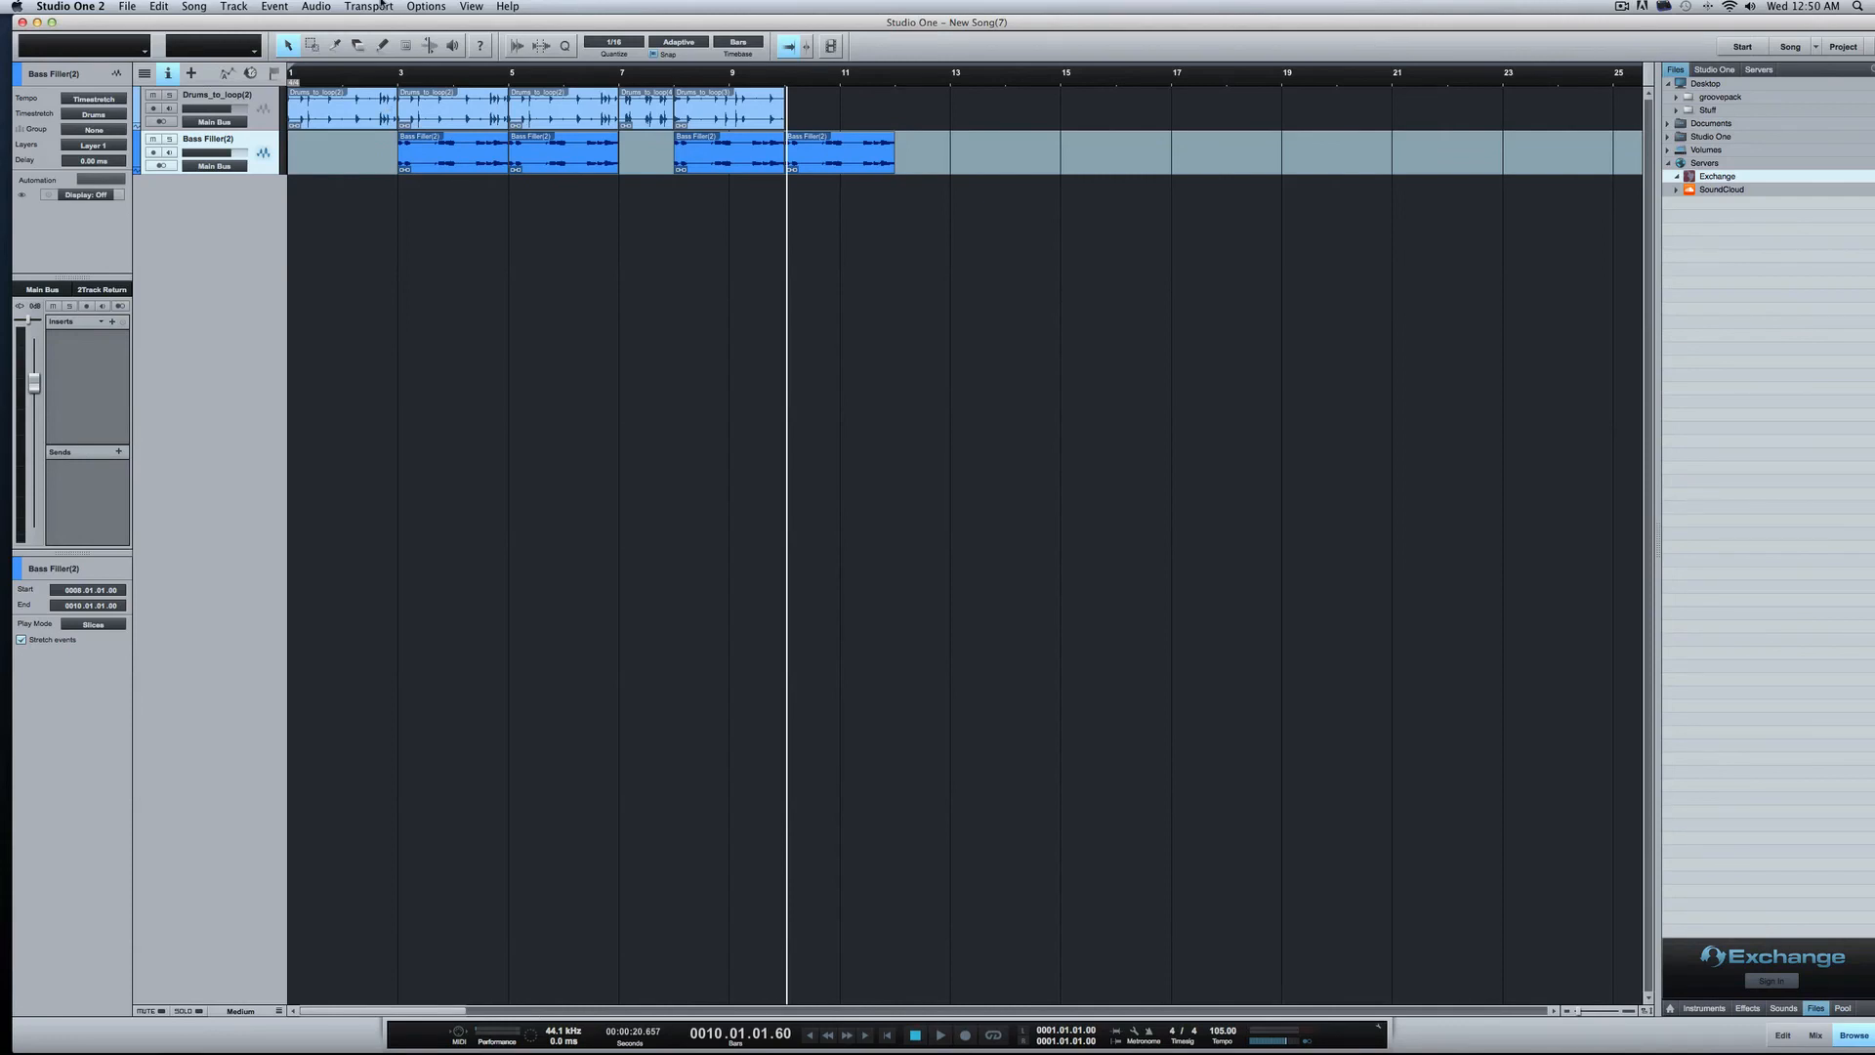
pyautogui.moveTo(363, 30)
pyautogui.mouseDown()
pyautogui.moveTo(363, 81)
pyautogui.moveTo(363, 8)
pyautogui.moveTo(404, 6)
pyautogui.moveTo(348, 4)
pyautogui.mouseUp()
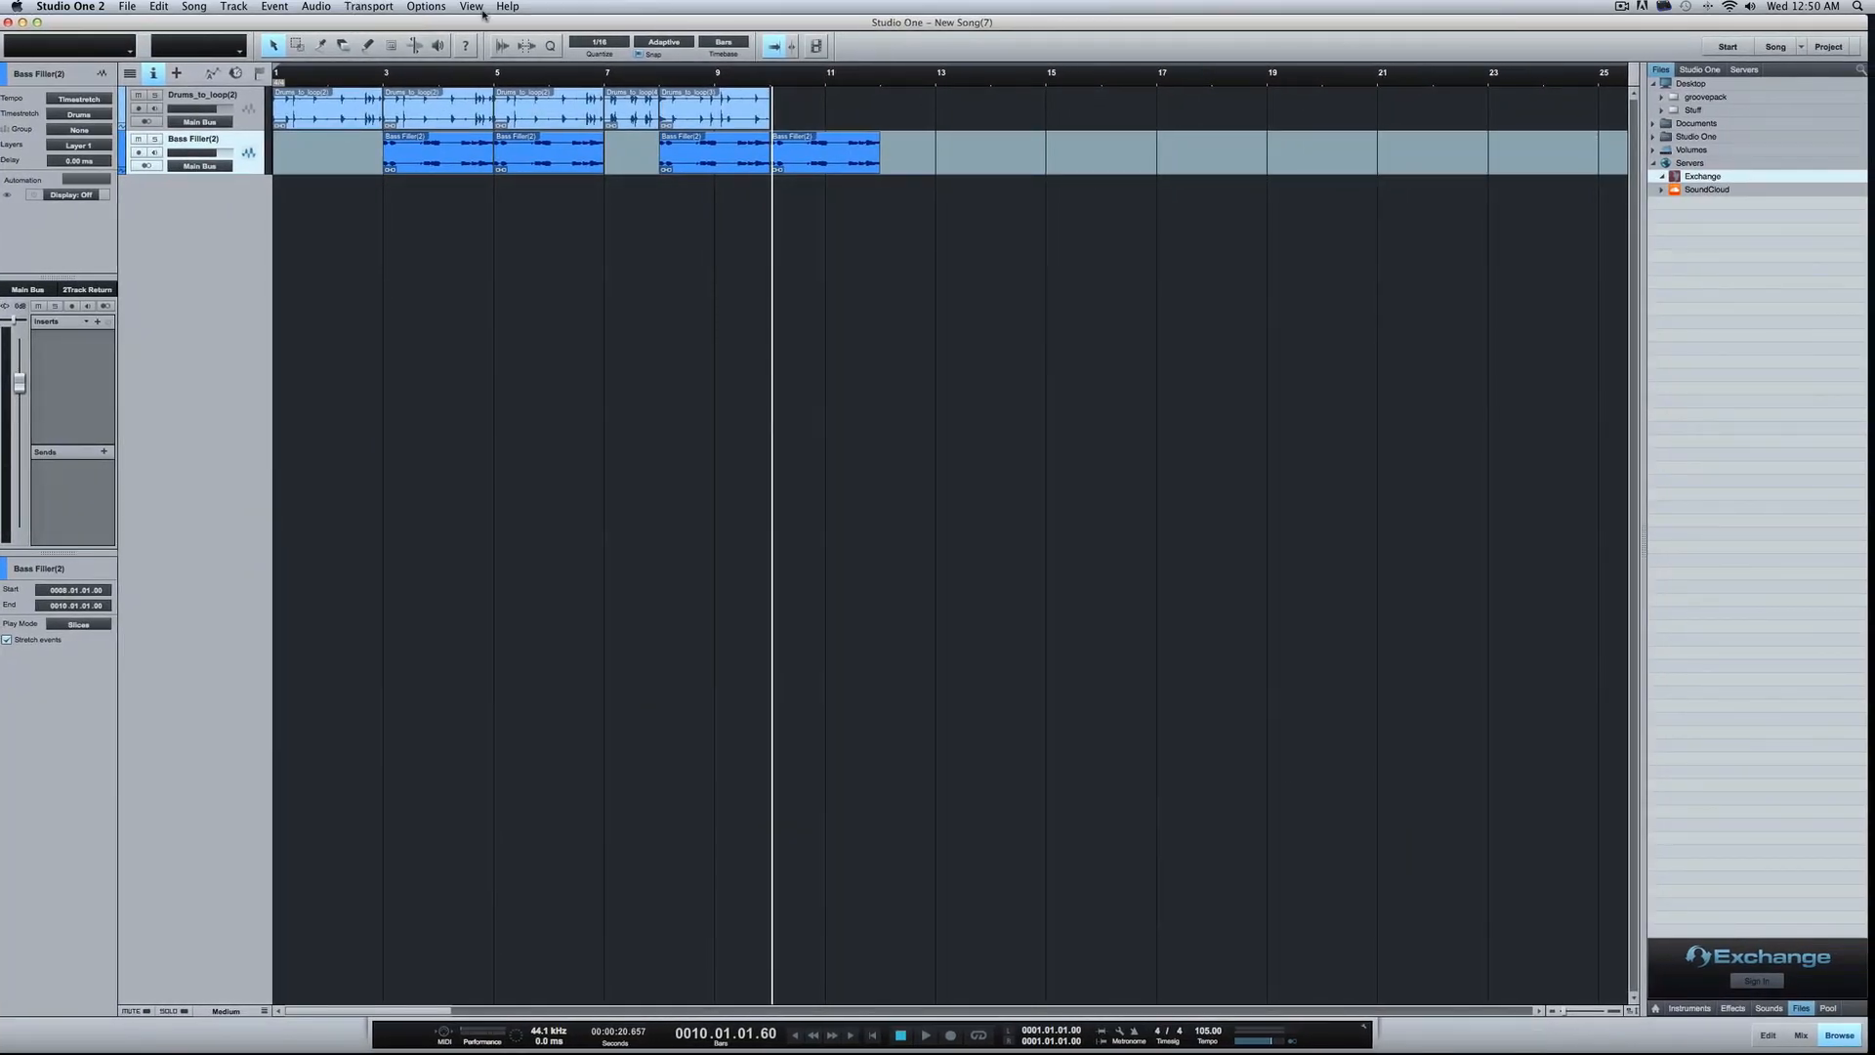
pyautogui.moveTo(472, 21)
pyautogui.mouseDown()
pyautogui.moveTo(461, 156)
pyautogui.moveTo(483, 5)
pyautogui.mouseUp()
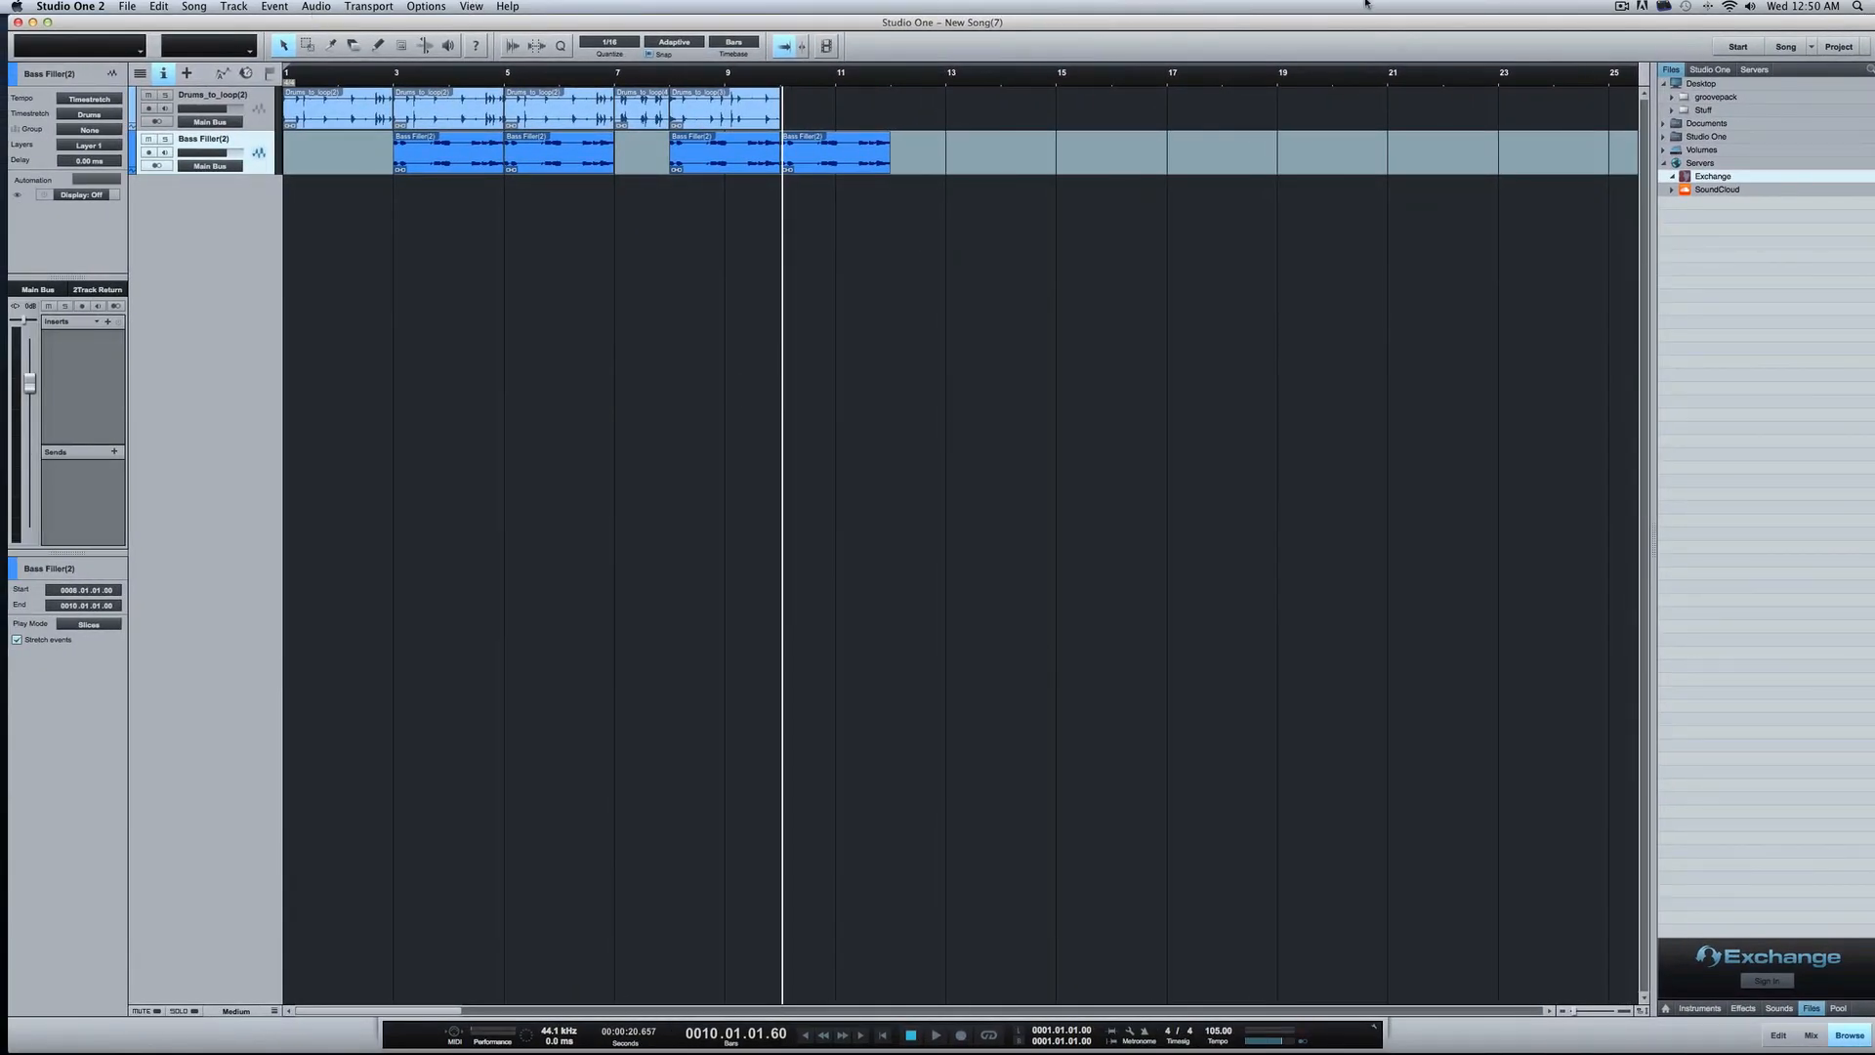
pyautogui.click(1620, 7)
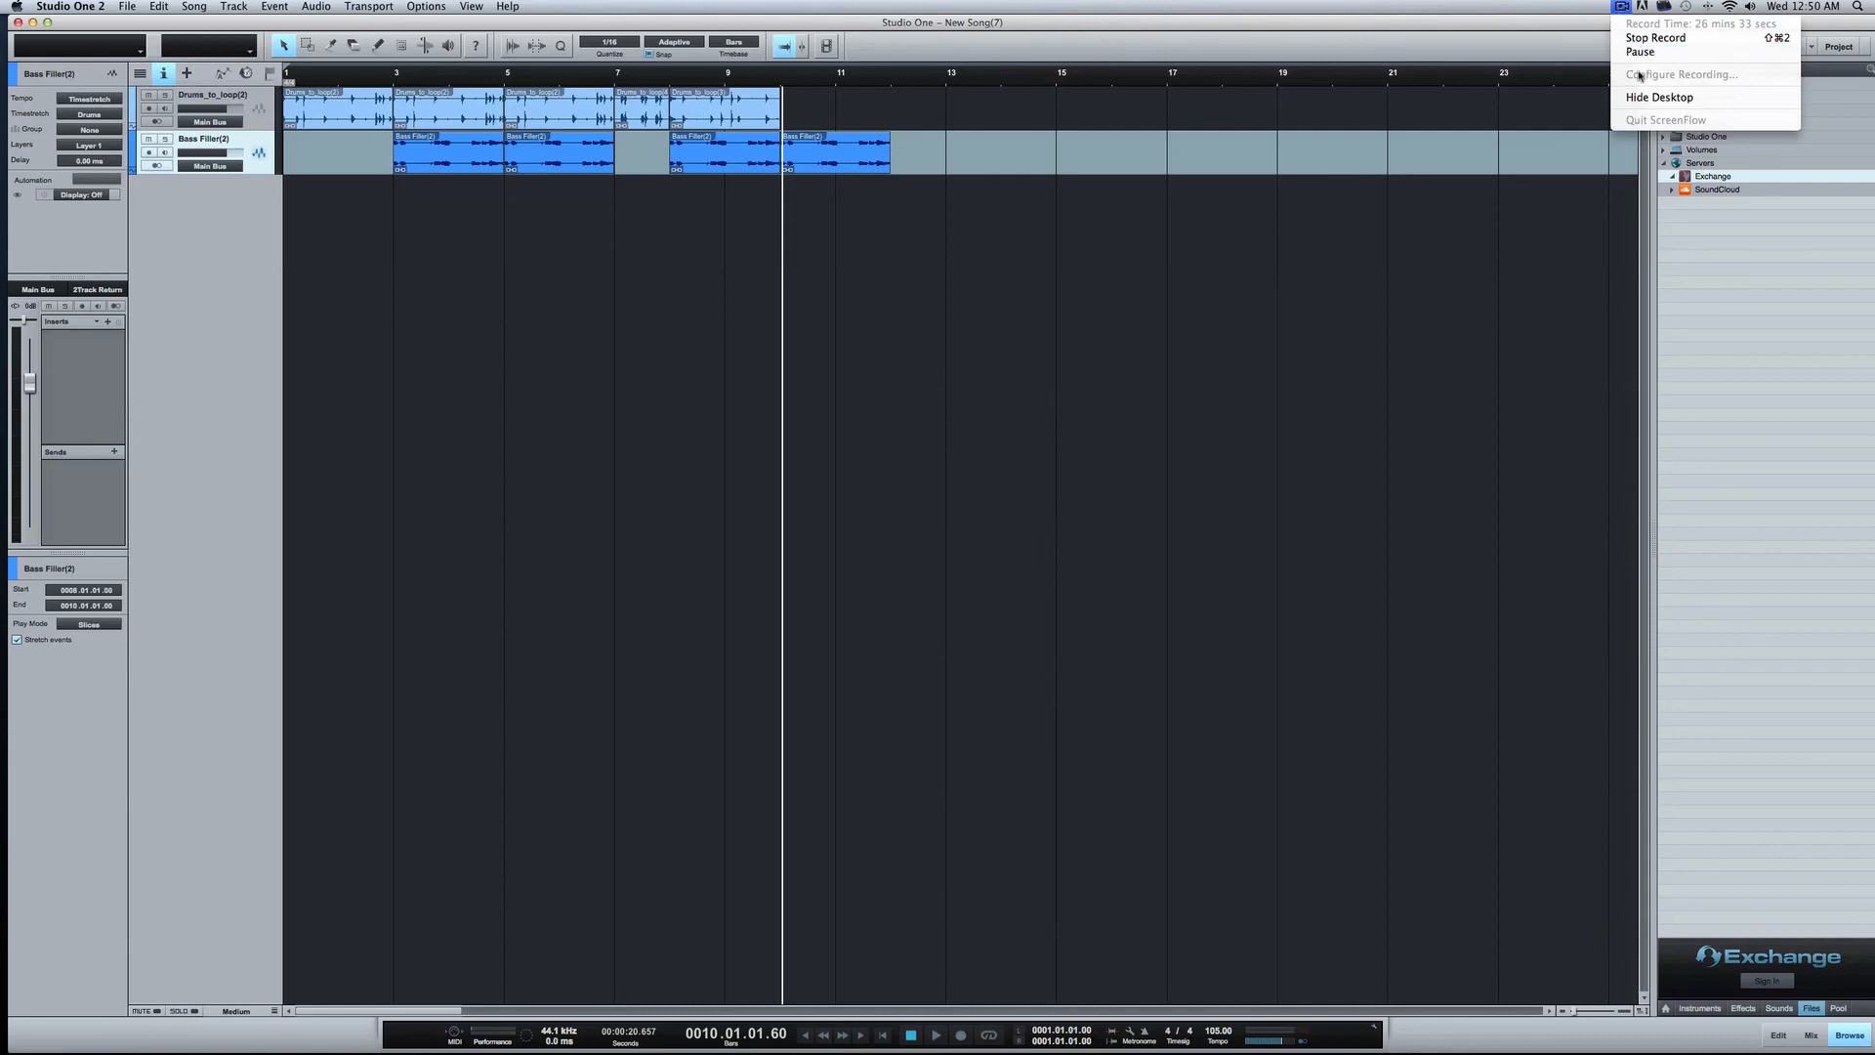